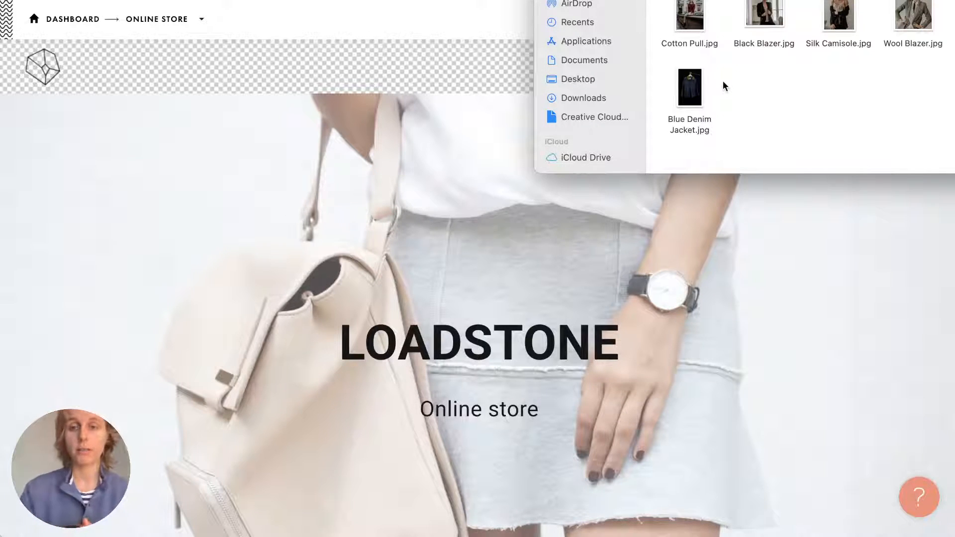
Review the product prices and payment details in the Online Store note, then return to Tilda.
{"action": "key", "text": "super+Tab"}
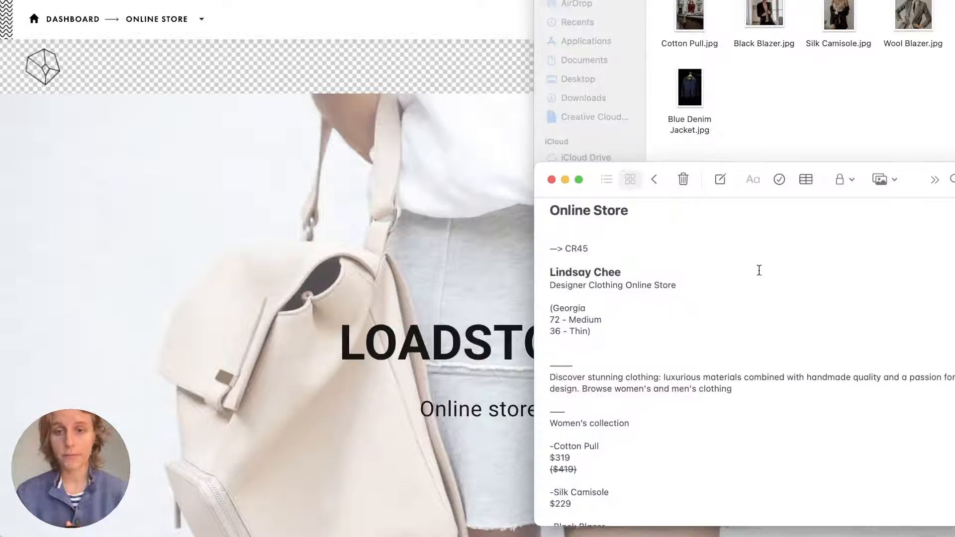
{"action": "scroll", "coordinate": [759, 270], "scroll_direction": "down", "scroll_amount": 5}
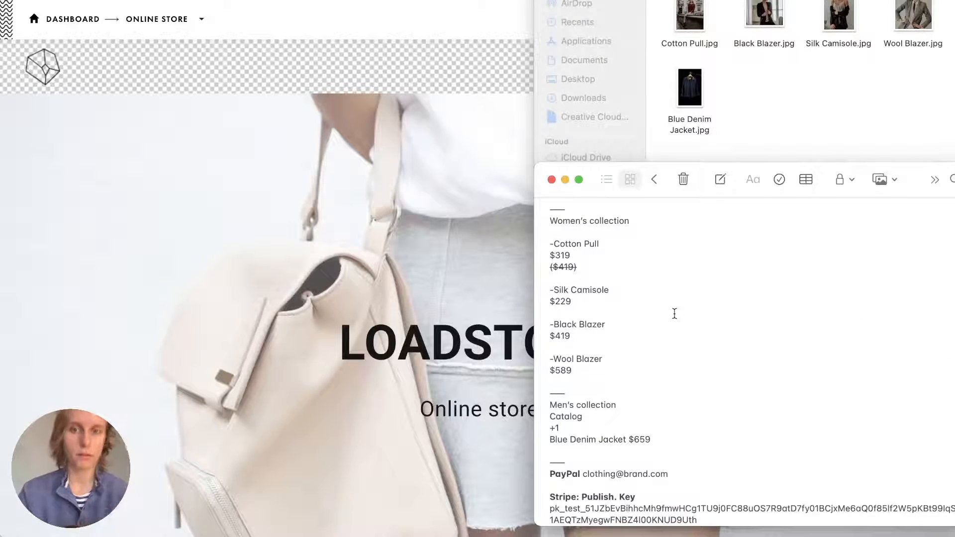
{"action": "scroll", "coordinate": [674, 314], "scroll_direction": "down", "scroll_amount": 2}
{"action": "scroll", "coordinate": [674, 313], "scroll_direction": "down", "scroll_amount": 5}
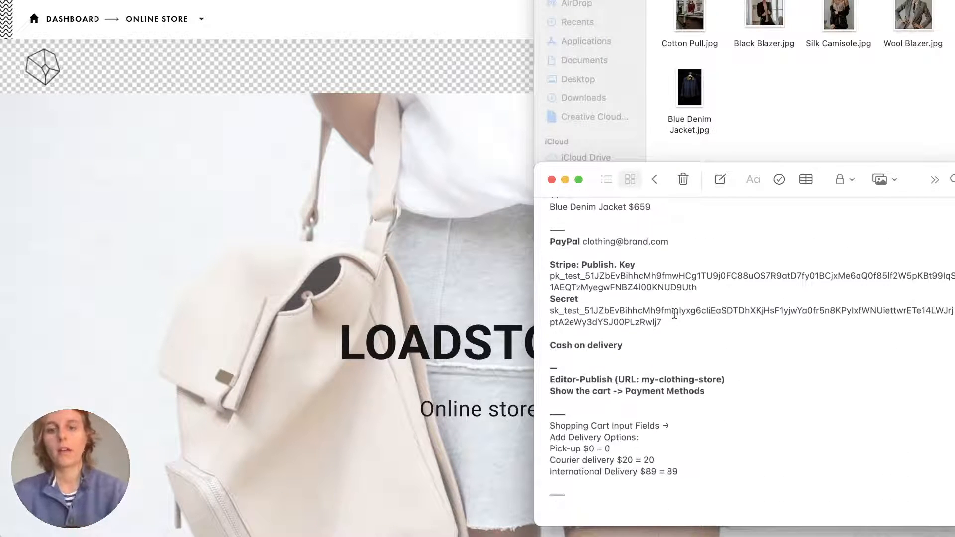
{"action": "scroll", "coordinate": [674, 313], "scroll_direction": "up", "scroll_amount": 15}
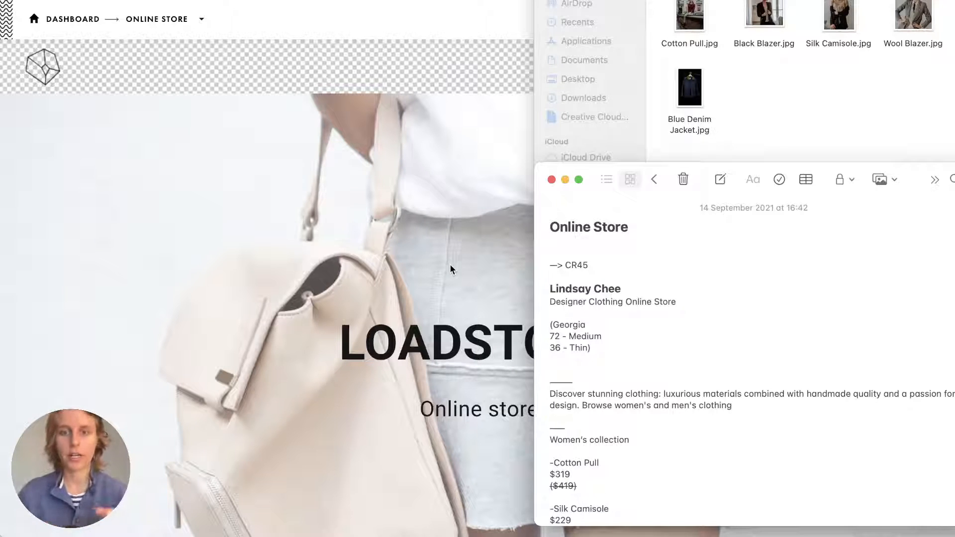
{"action": "scroll", "coordinate": [632, 318], "scroll_direction": "down", "scroll_amount": 10}
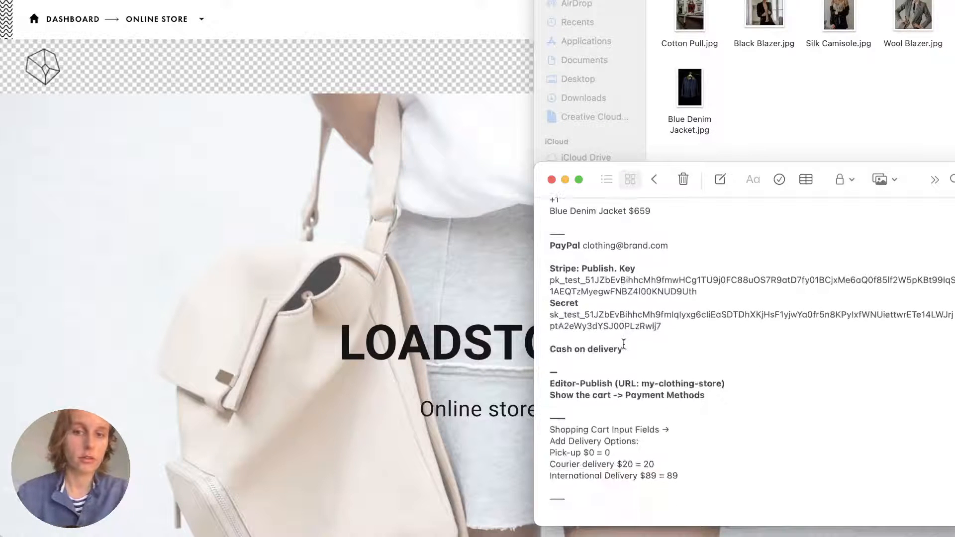
{"action": "scroll", "coordinate": [624, 344], "scroll_direction": "up", "scroll_amount": 10}
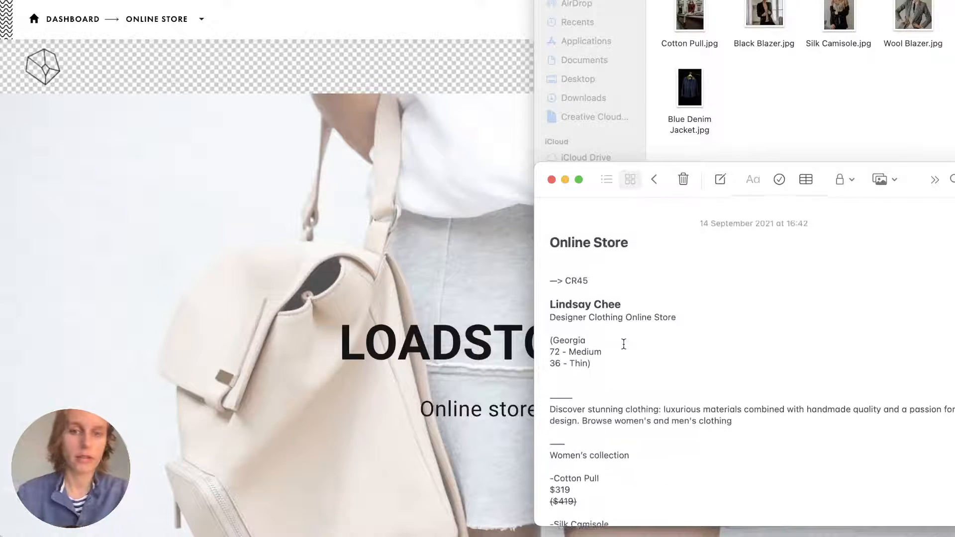
{"action": "left_click", "coordinate": [399, 310]}
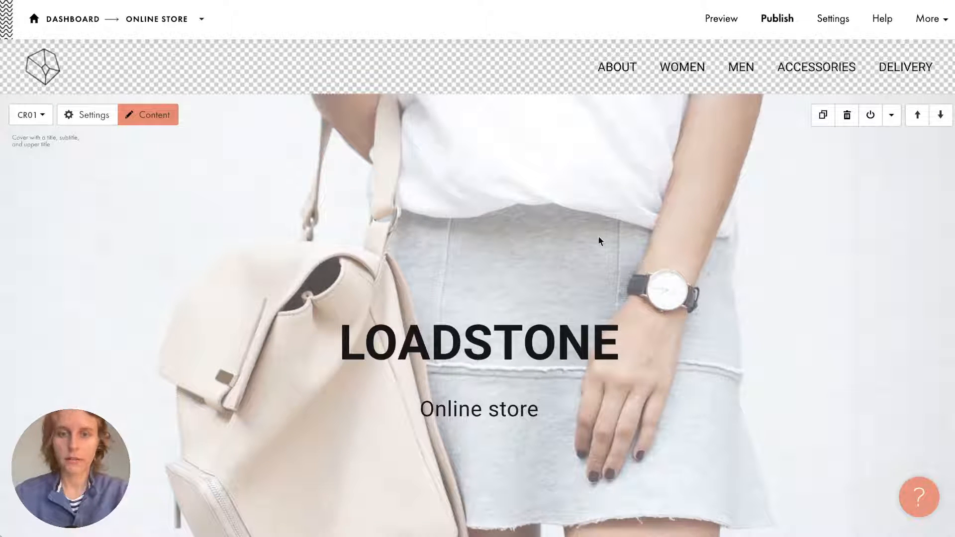
{"action": "scroll", "coordinate": [598, 241], "scroll_direction": "down", "scroll_amount": 2}
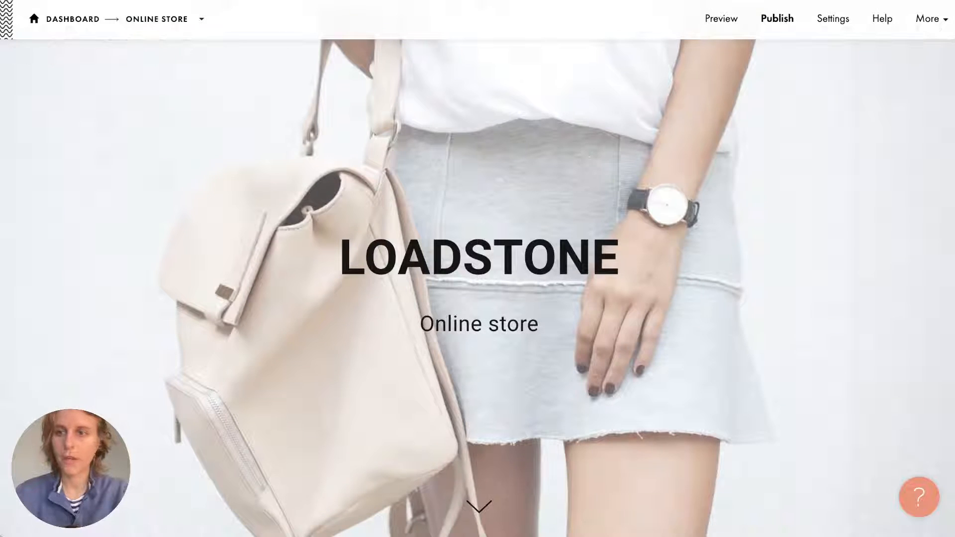
{"action": "key", "text": "super+Tab"}
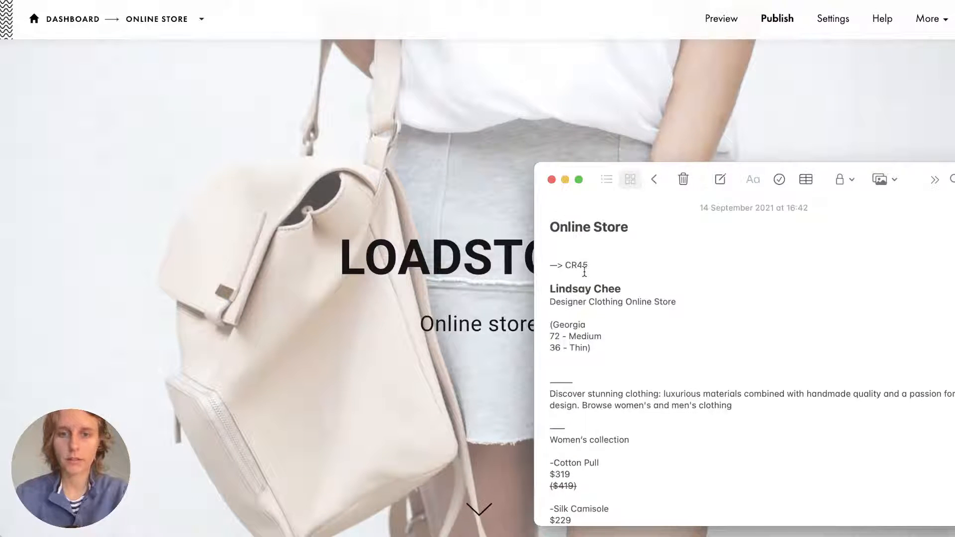
{"action": "left_click", "coordinate": [478, 278]}
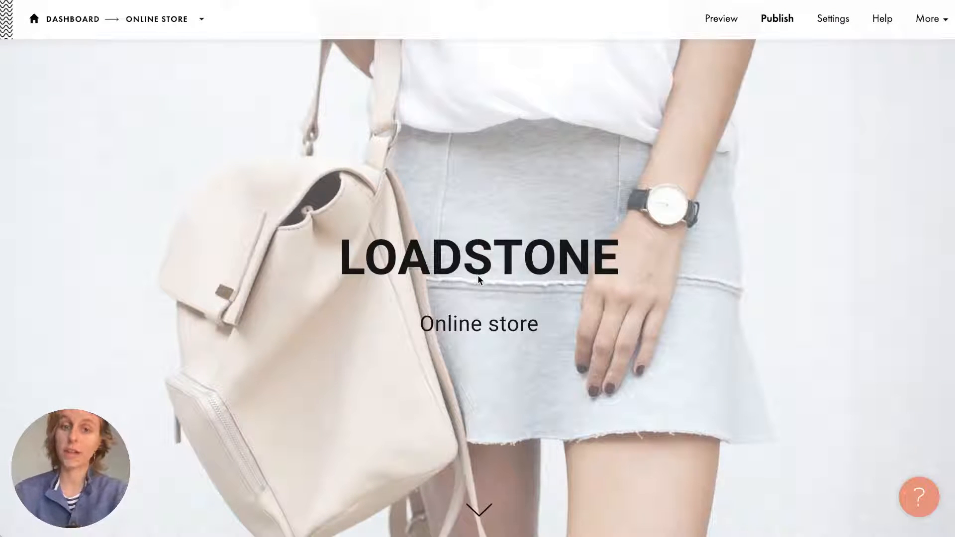
{"action": "scroll", "coordinate": [478, 279], "scroll_direction": "up", "scroll_amount": 2}
{"action": "scroll", "coordinate": [478, 278], "scroll_direction": "down", "scroll_amount": 1}
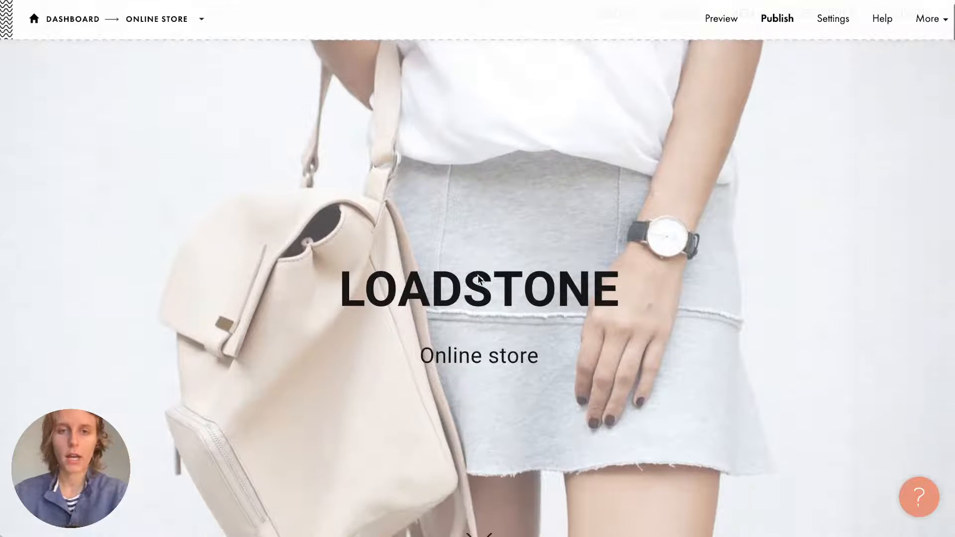
{"action": "scroll", "coordinate": [478, 279], "scroll_direction": "down", "scroll_amount": 1}
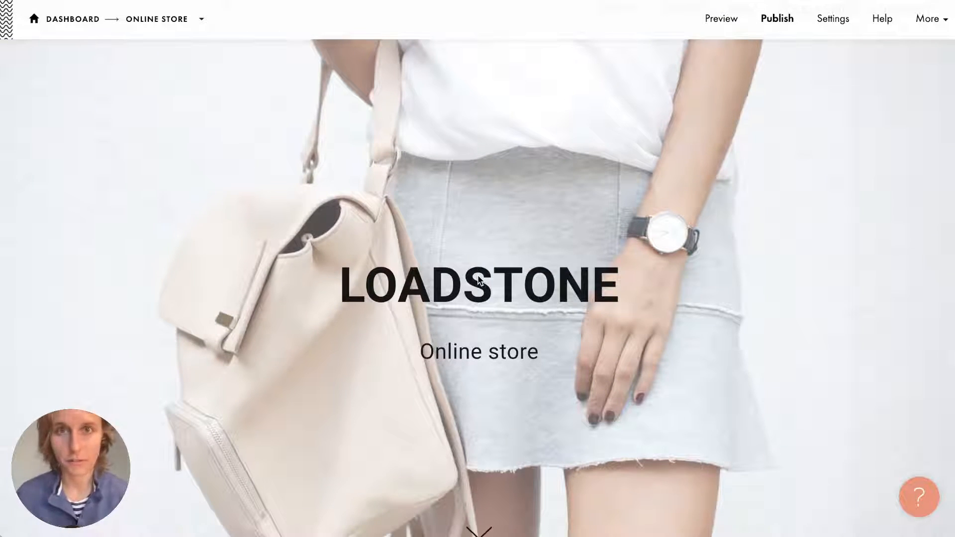
{"action": "mouse_move", "coordinate": [475, 257]}
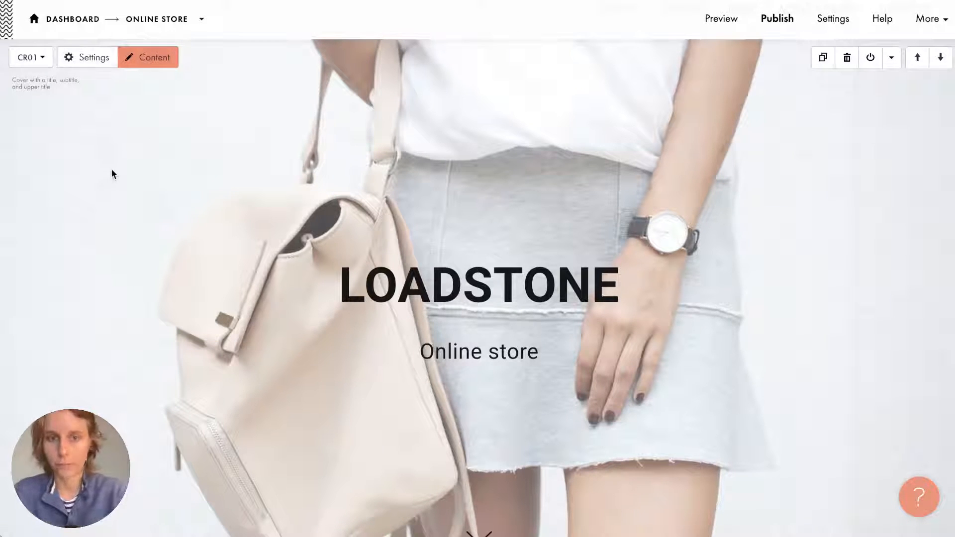
{"action": "scroll", "coordinate": [204, 140], "scroll_direction": "up", "scroll_amount": 1}
{"action": "scroll", "coordinate": [203, 140], "scroll_direction": "down", "scroll_amount": 1}
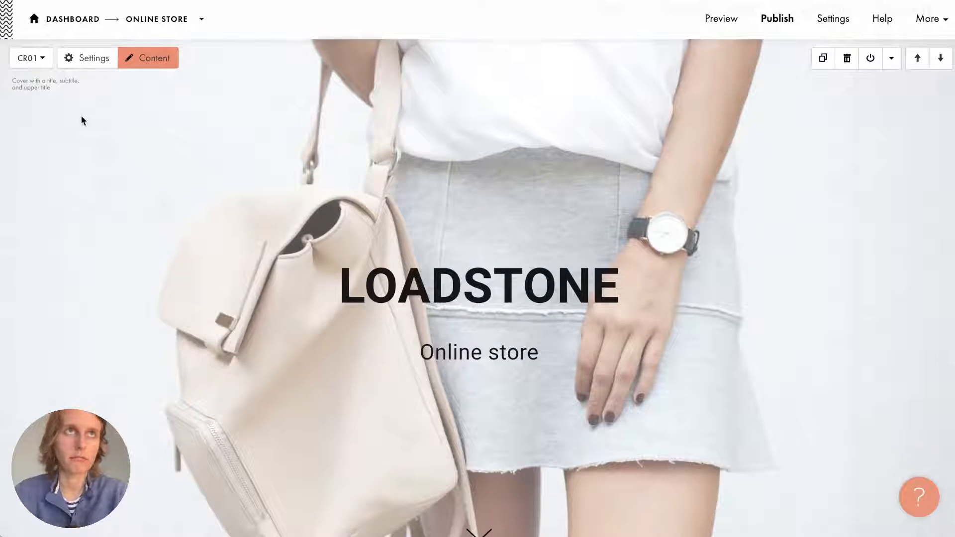
Switch the LOADSTONE cover from CR01 to CR45 'Cover with text and a button on the image'.
{"action": "left_click", "coordinate": [31, 58]}
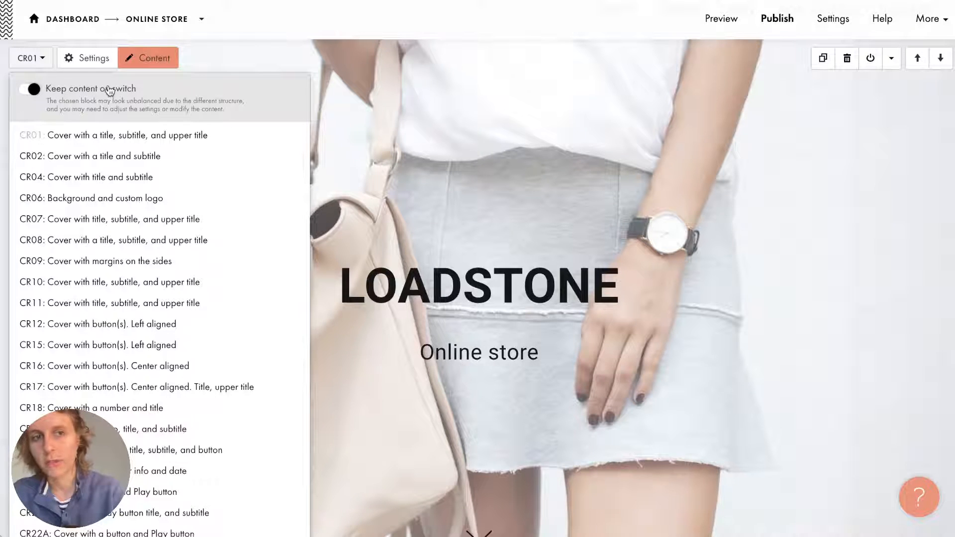
{"action": "mouse_move", "coordinate": [153, 218]}
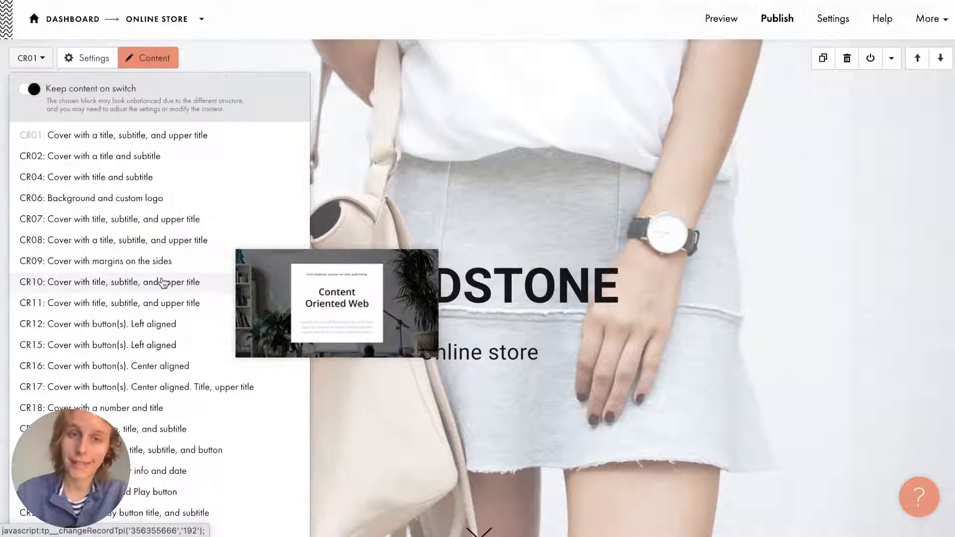
{"action": "scroll", "coordinate": [161, 280], "scroll_direction": "down", "scroll_amount": 1}
{"action": "scroll", "coordinate": [163, 283], "scroll_direction": "down", "scroll_amount": 1}
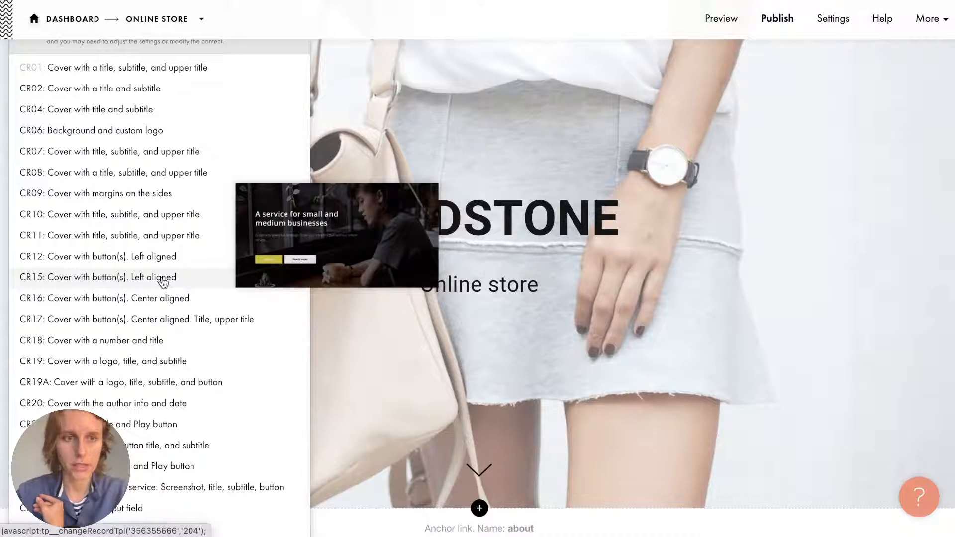
{"action": "scroll", "coordinate": [164, 280], "scroll_direction": "down", "scroll_amount": 1}
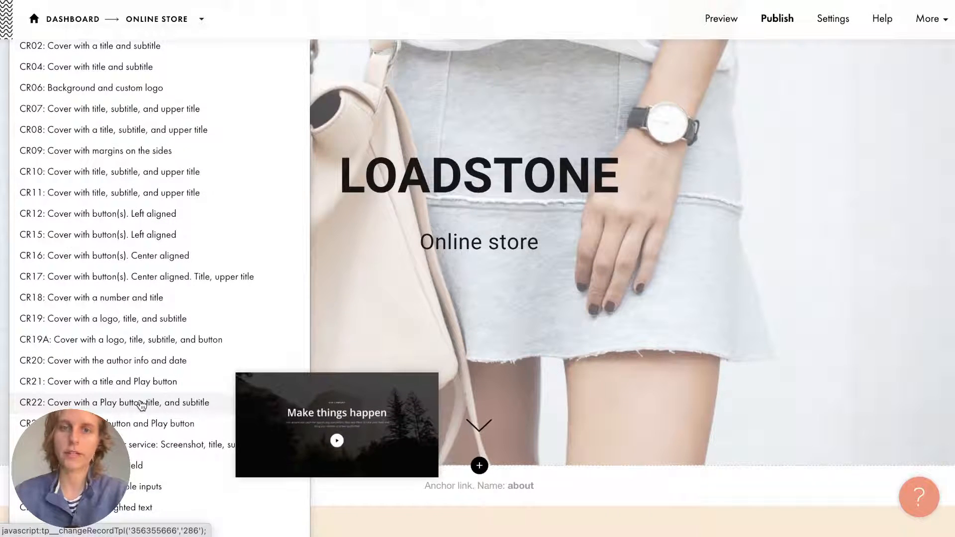
{"action": "scroll", "coordinate": [141, 405], "scroll_direction": "down", "scroll_amount": 4}
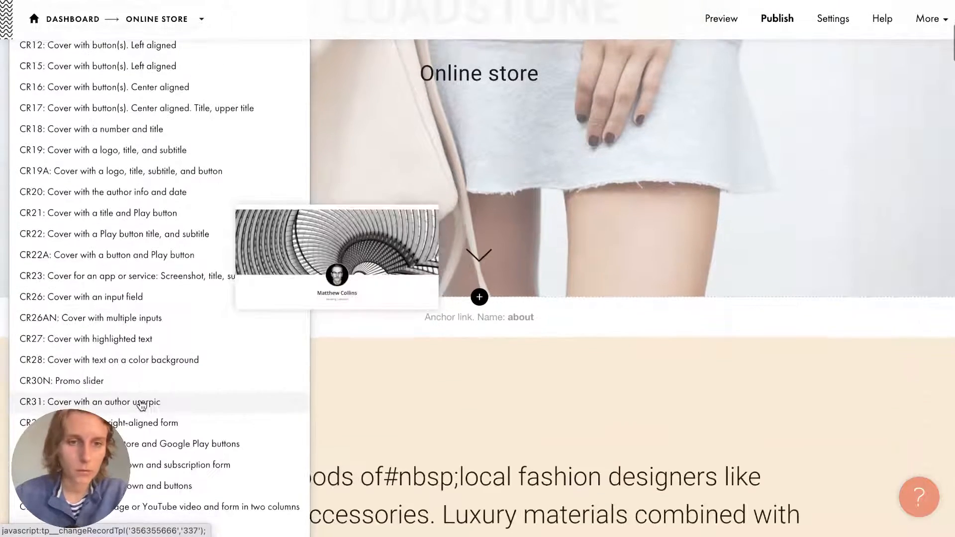
{"action": "scroll", "coordinate": [142, 473], "scroll_direction": "down", "scroll_amount": 4}
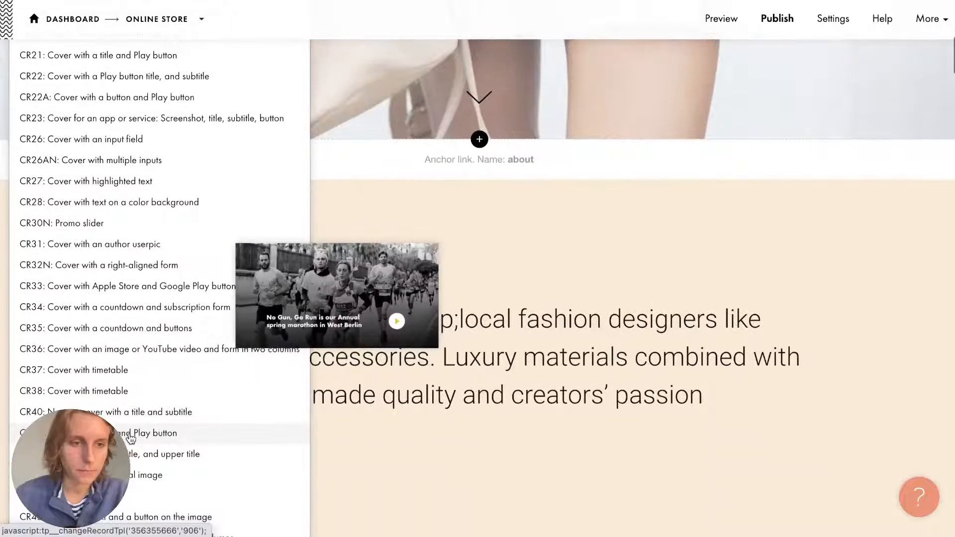
{"action": "scroll", "coordinate": [164, 487], "scroll_direction": "down", "scroll_amount": 1}
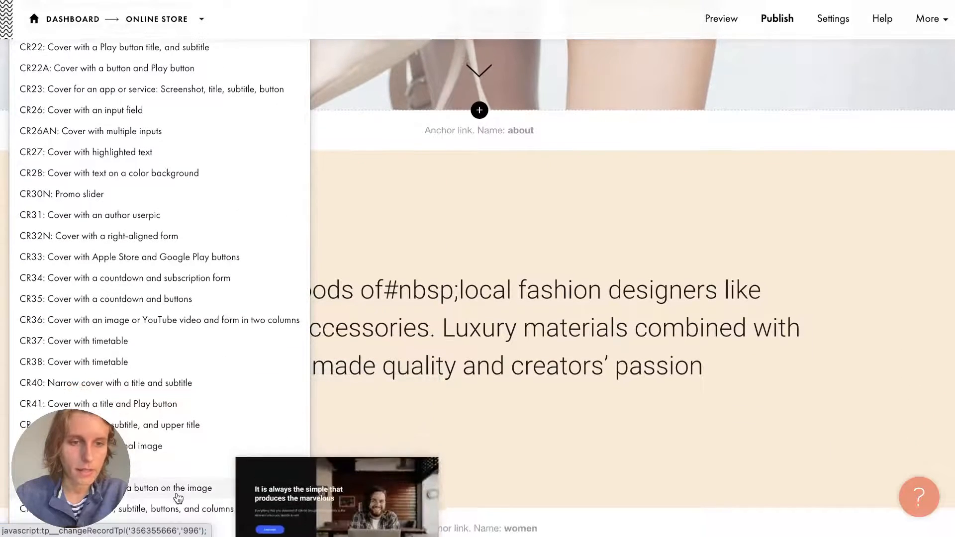
{"action": "left_click", "coordinate": [193, 451]}
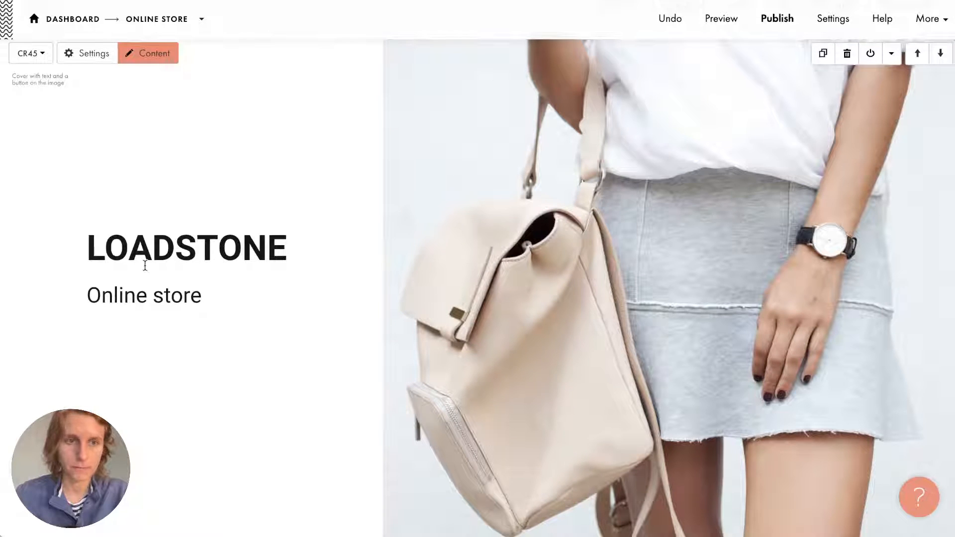
Copy the designer's name from the Online Store note and click into the LOADSTONE heading.
{"action": "left_click", "coordinate": [951, 257]}
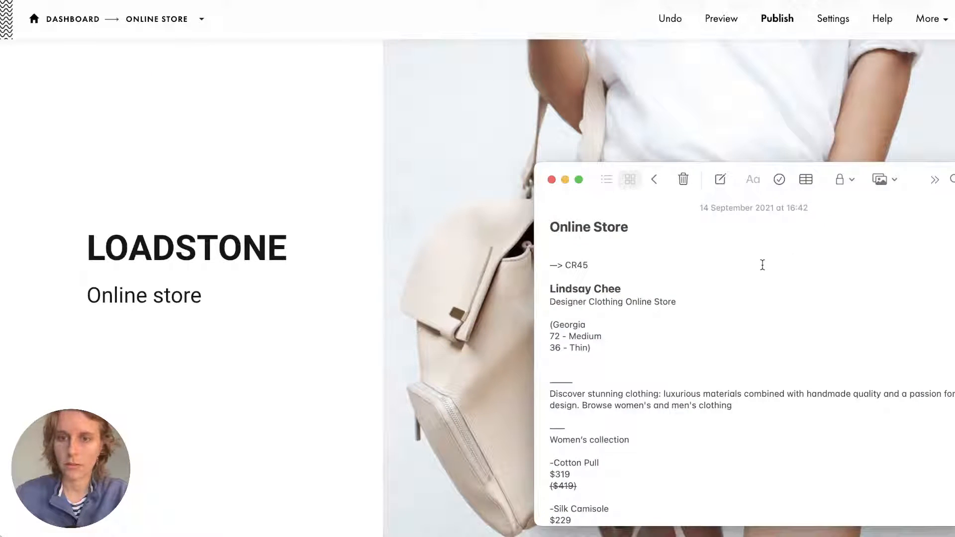
{"action": "left_click_drag", "start_coordinate": [621, 289], "coordinate": [515, 292]}
{"action": "key", "text": "ctrl+c"}
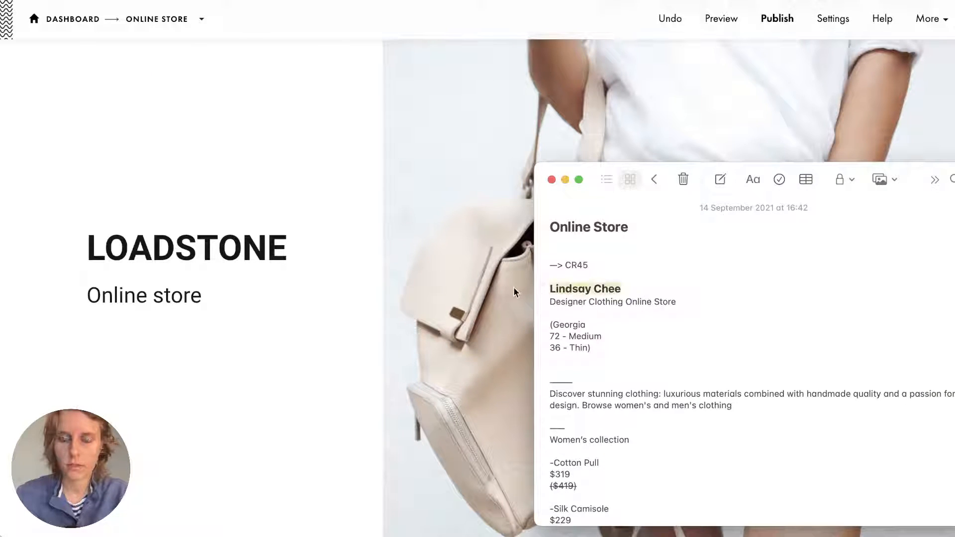
{"action": "left_click", "coordinate": [262, 296]}
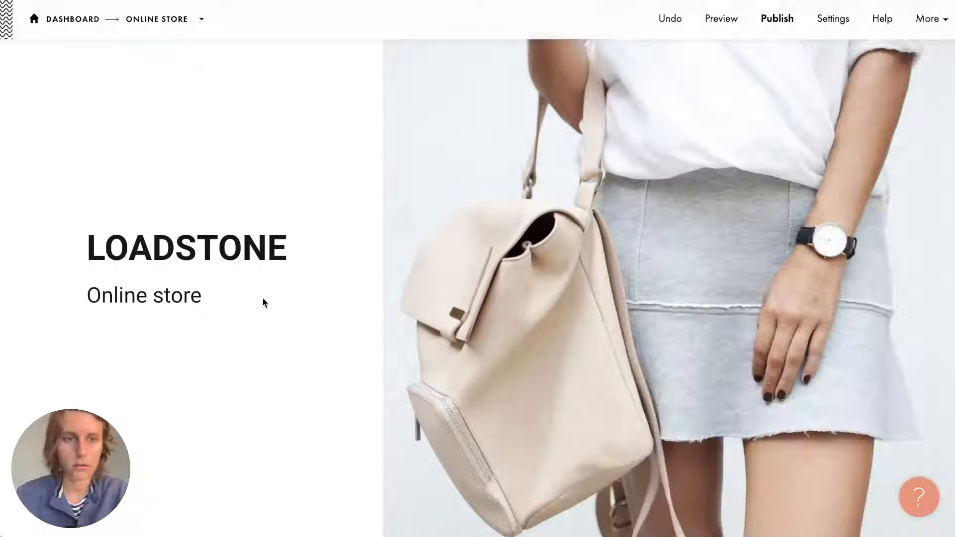
{"action": "left_click", "coordinate": [204, 247]}
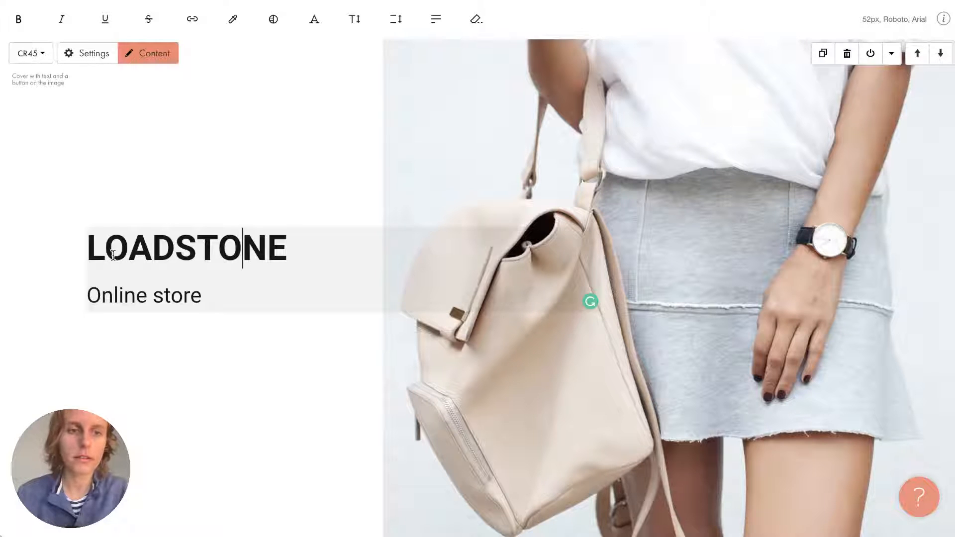
Replace the LOADSTONE heading with the pasted designer name and color it black.
{"action": "left_click_drag", "start_coordinate": [89, 253], "coordinate": [280, 260]}
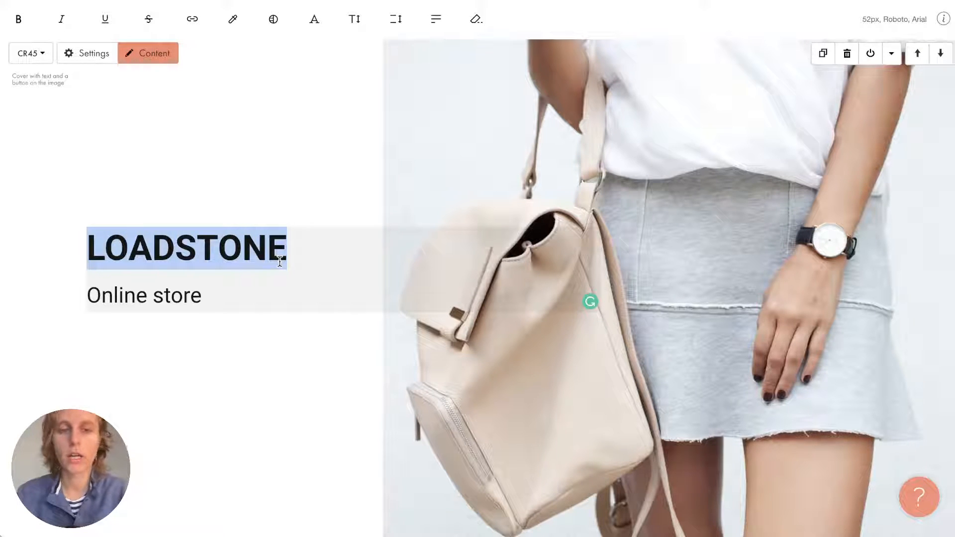
{"action": "key", "text": "ctrl+v"}
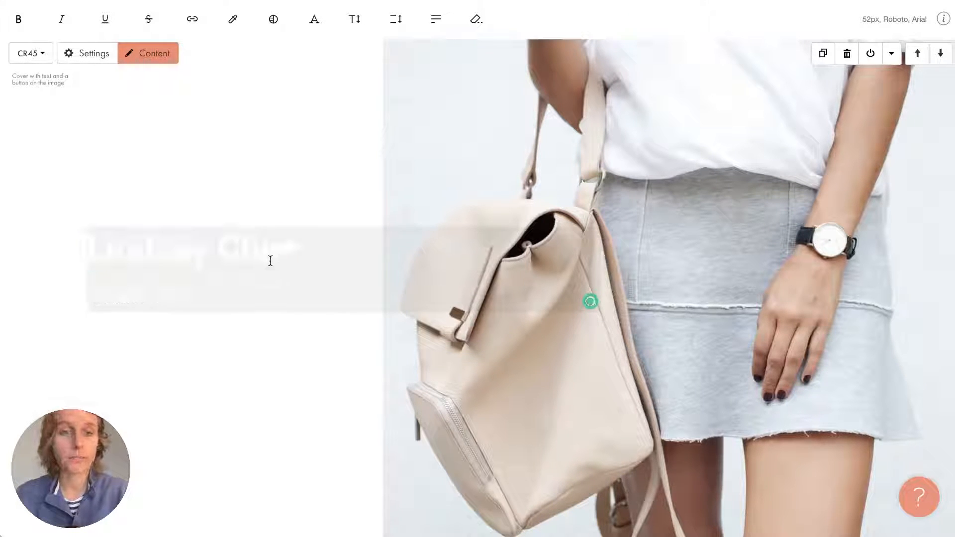
{"action": "left_click_drag", "start_coordinate": [297, 251], "coordinate": [320, 268]}
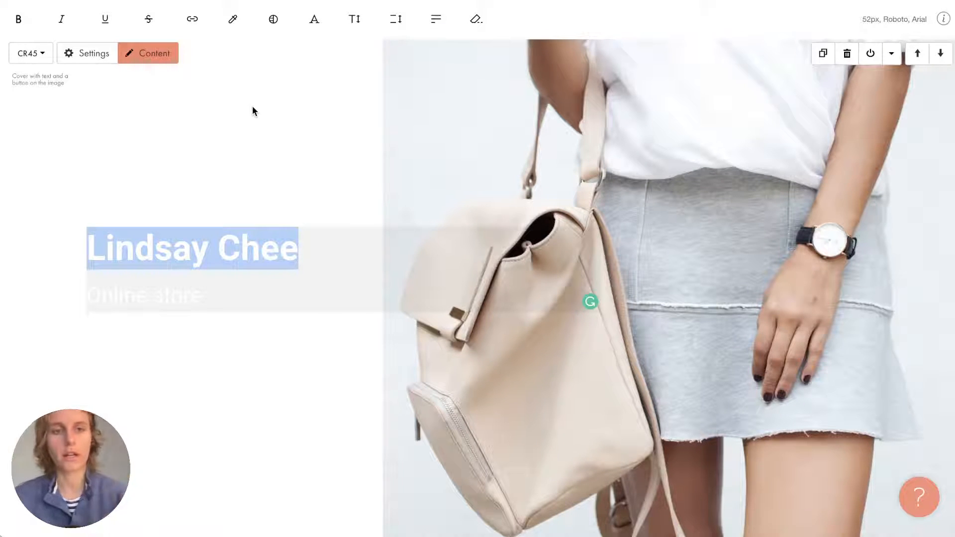
{"action": "left_click", "coordinate": [238, 17]}
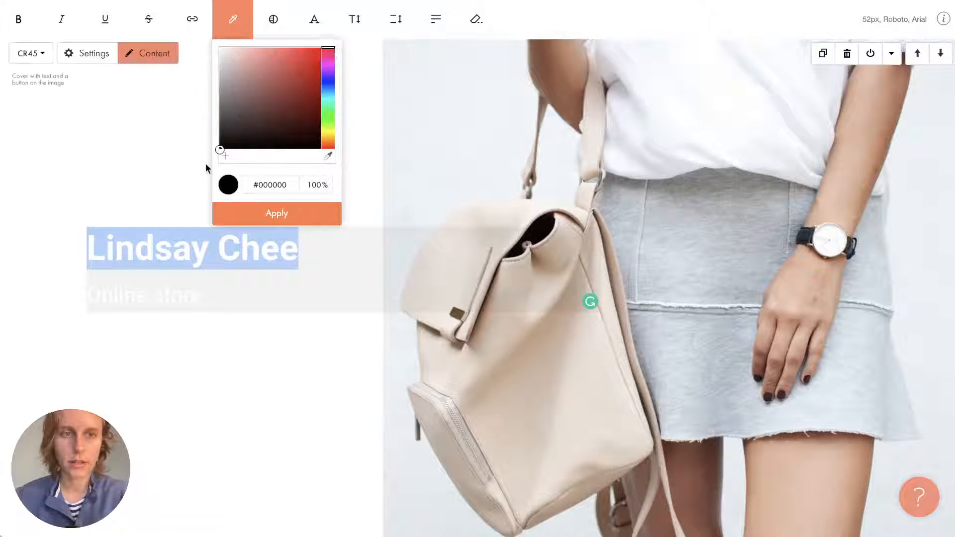
{"action": "left_click", "coordinate": [297, 215]}
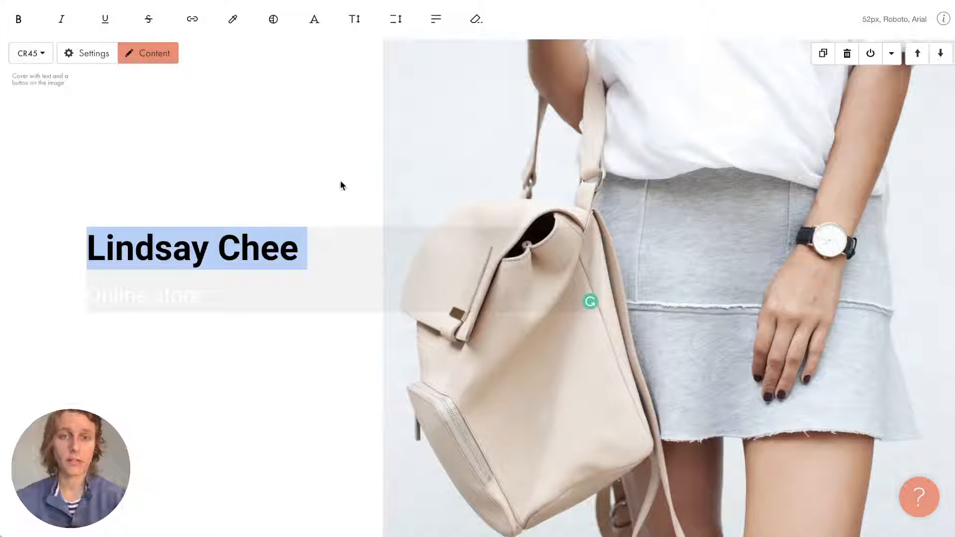
{"action": "left_click", "coordinate": [318, 184]}
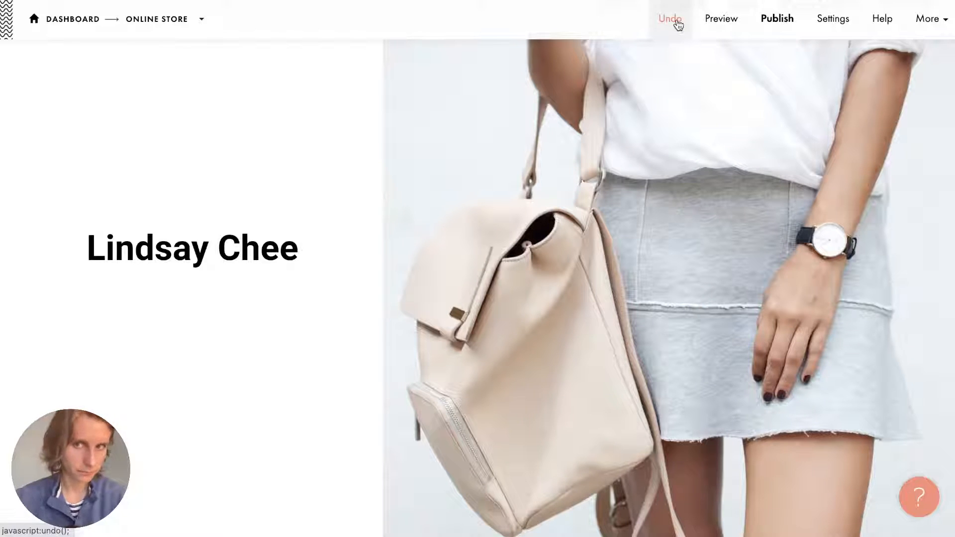
{"action": "key", "text": "super+Tab"}
{"action": "triple_click", "coordinate": [620, 301]}
{"action": "key", "text": "ctrl+c"}
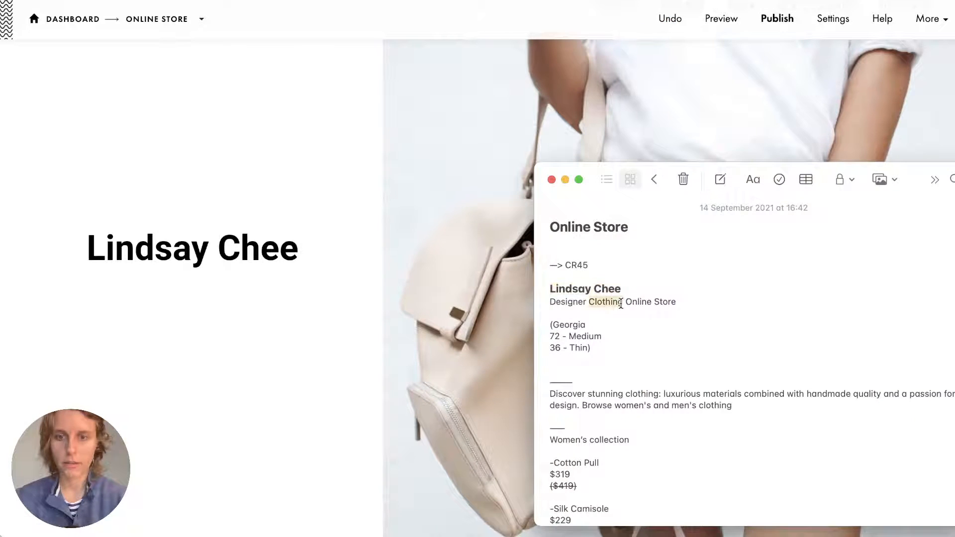
{"action": "left_click", "coordinate": [181, 288]}
{"action": "left_click", "coordinate": [145, 285]}
{"action": "triple_click", "coordinate": [145, 284]}
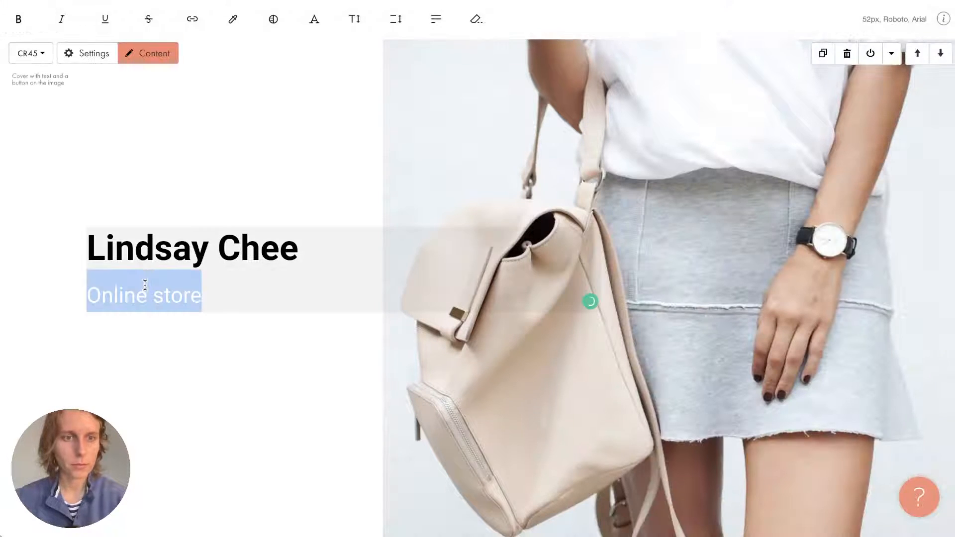
{"action": "key", "text": "ctrl+v"}
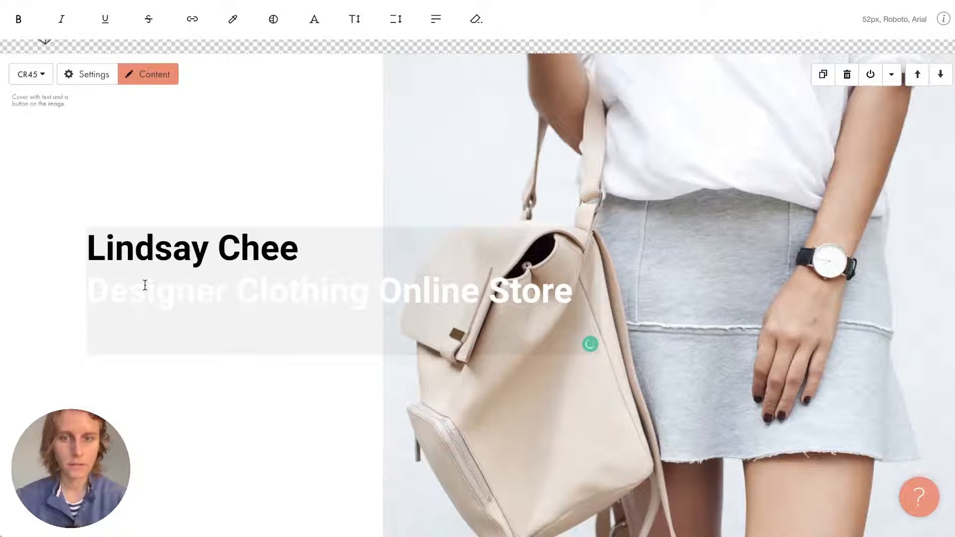
{"action": "key", "text": "ctrl+z"}
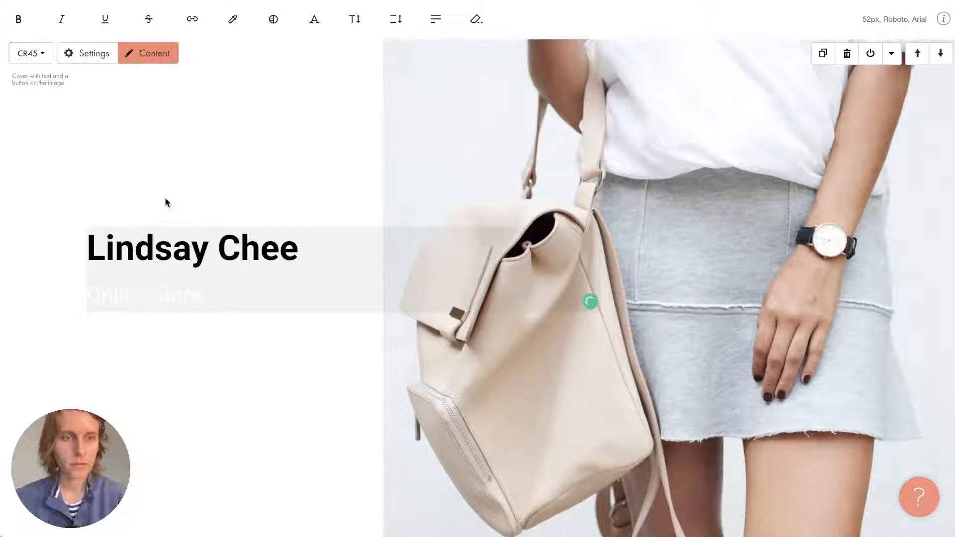
{"action": "left_click", "coordinate": [166, 198]}
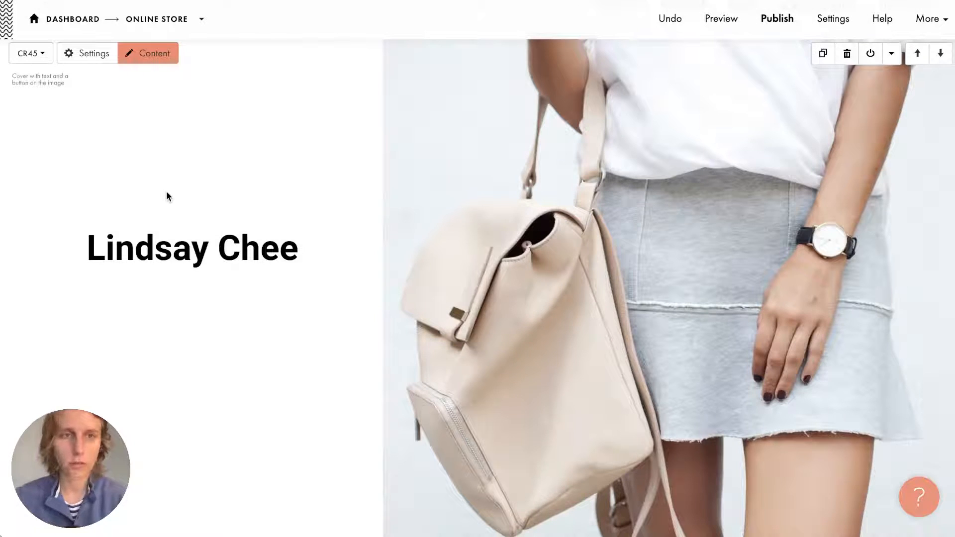
{"action": "scroll", "coordinate": [179, 175], "scroll_direction": "up", "scroll_amount": 1}
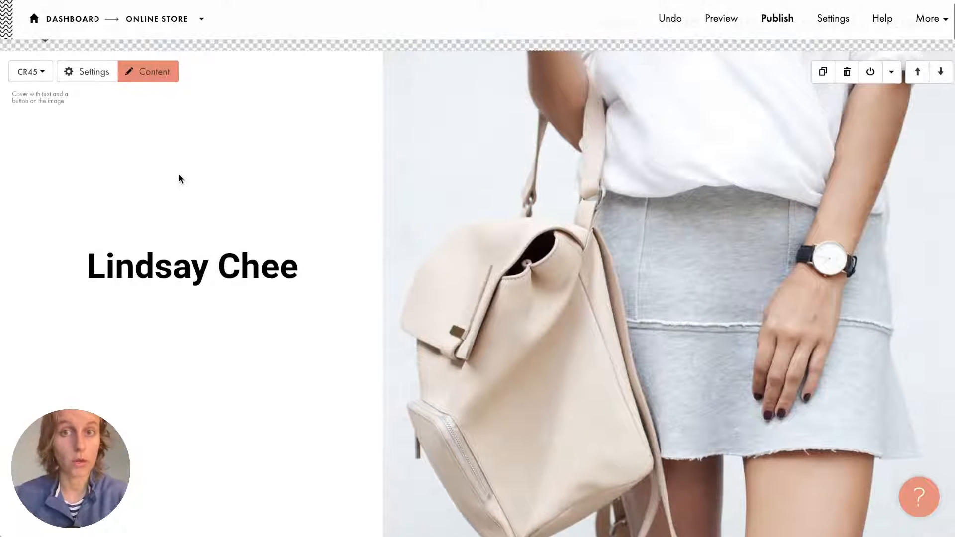
{"action": "scroll", "coordinate": [179, 174], "scroll_direction": "down", "scroll_amount": 1}
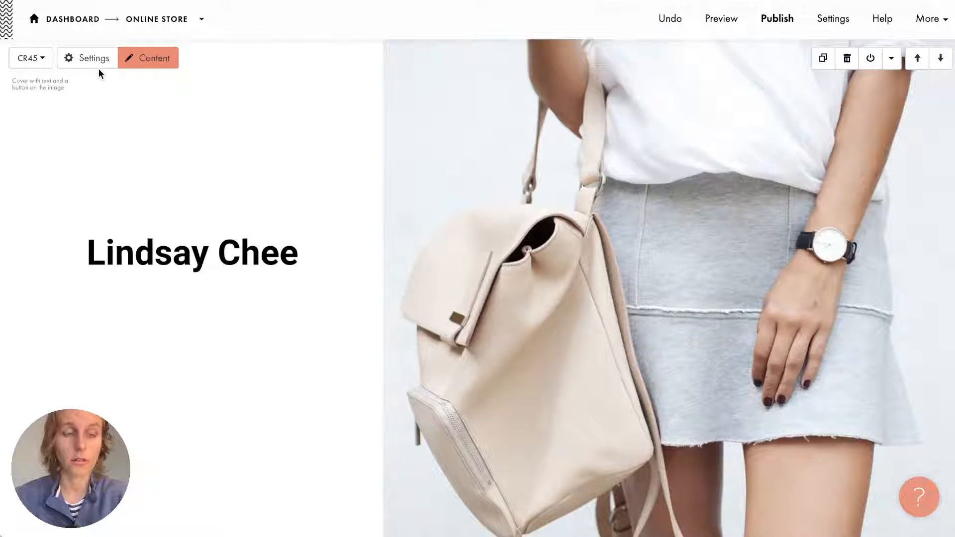
{"action": "left_click", "coordinate": [50, 60]}
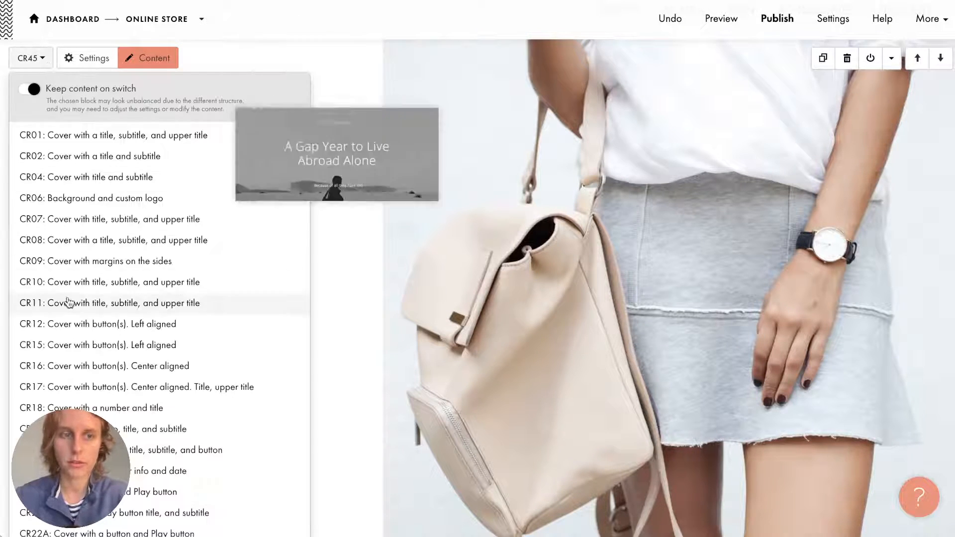
{"action": "left_click", "coordinate": [265, 164]}
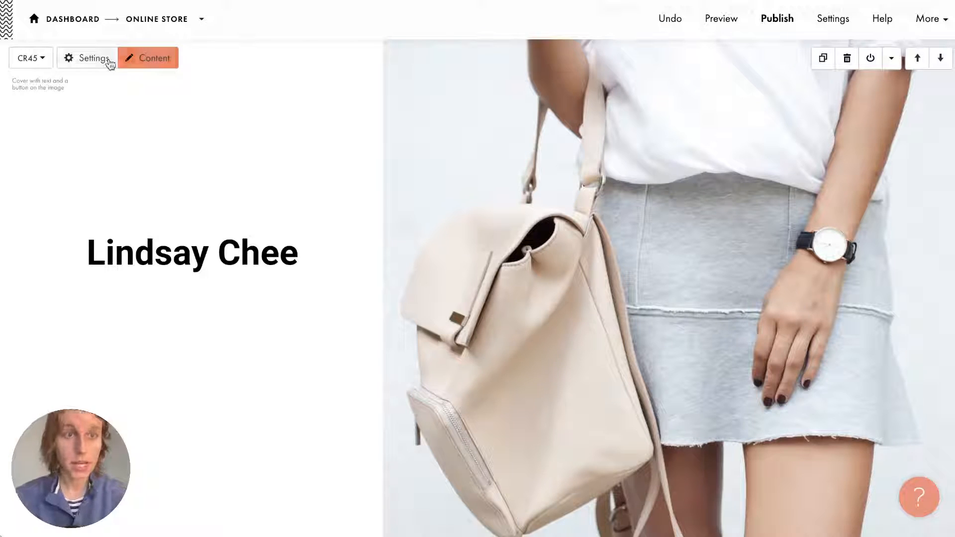
{"action": "left_click", "coordinate": [78, 59]}
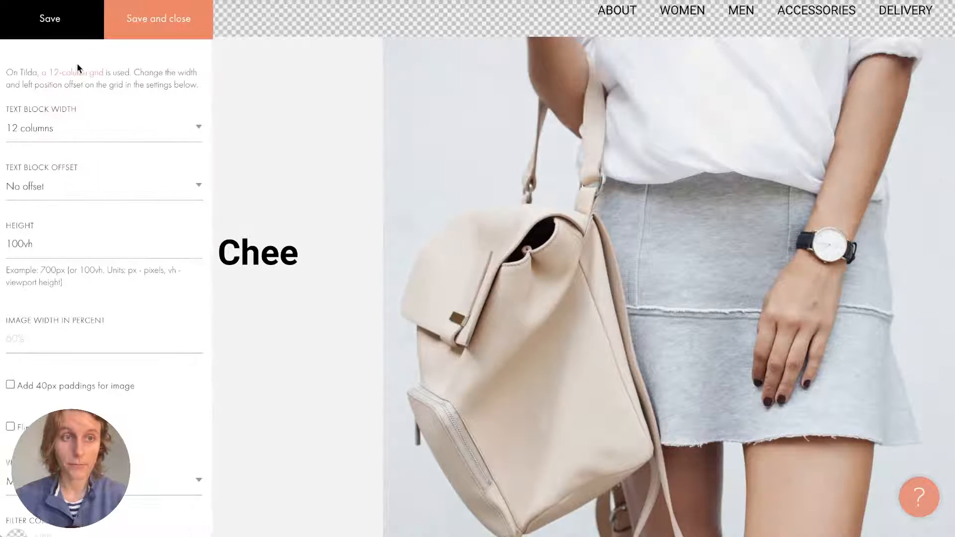
{"action": "scroll", "coordinate": [99, 199], "scroll_direction": "down", "scroll_amount": 2}
{"action": "scroll", "coordinate": [98, 200], "scroll_direction": "up", "scroll_amount": 2}
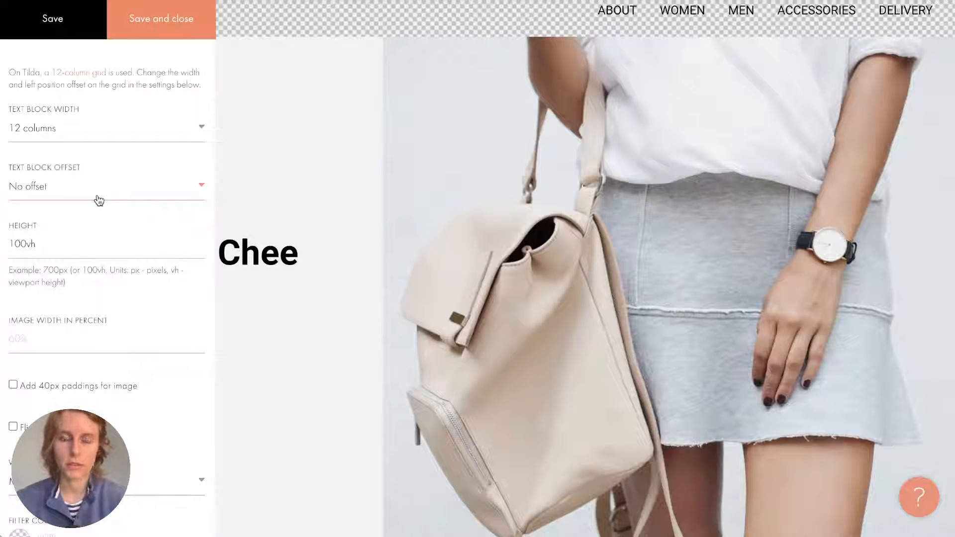
{"action": "left_click", "coordinate": [327, 147]}
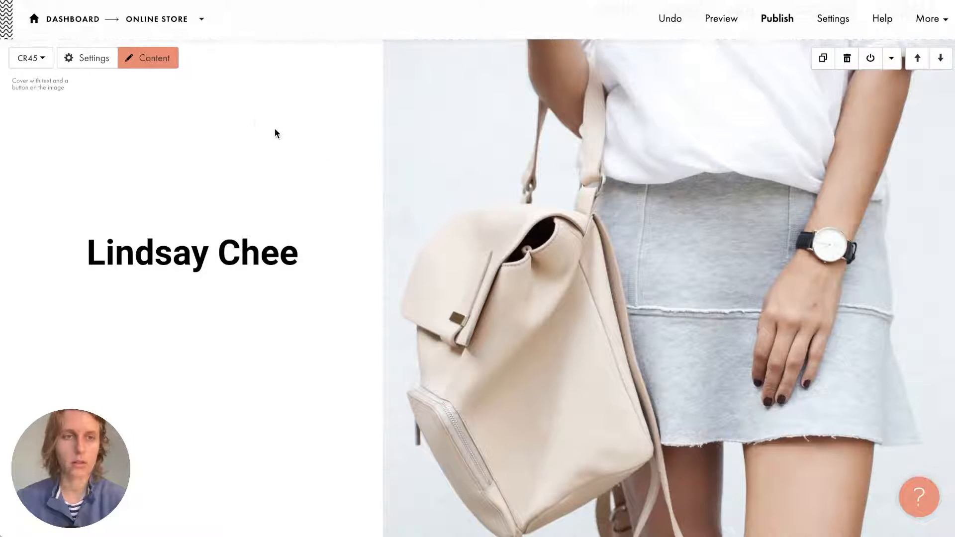
Delete the 'Online store' title line and paste 'Designer Clothing Online Store' into Description.
{"action": "left_click", "coordinate": [170, 62]}
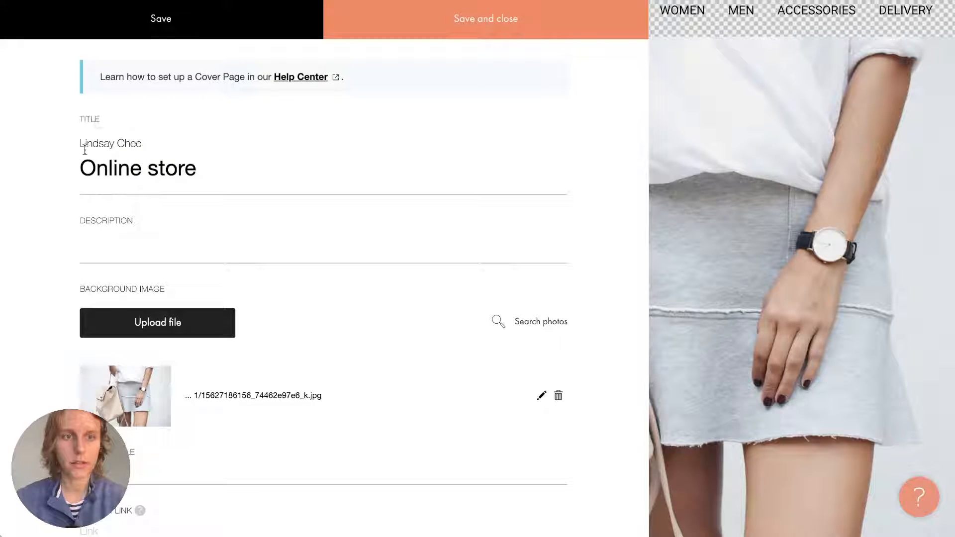
{"action": "left_click_drag", "start_coordinate": [79, 144], "coordinate": [158, 145]}
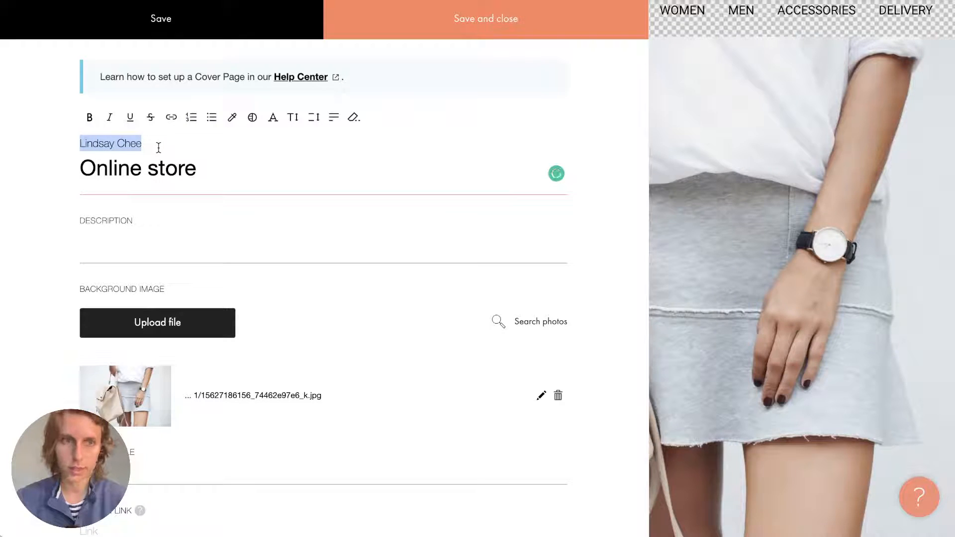
{"action": "triple_click", "coordinate": [155, 166]}
{"action": "key", "text": "BackSpace"}
{"action": "key", "text": "BackSpace"}
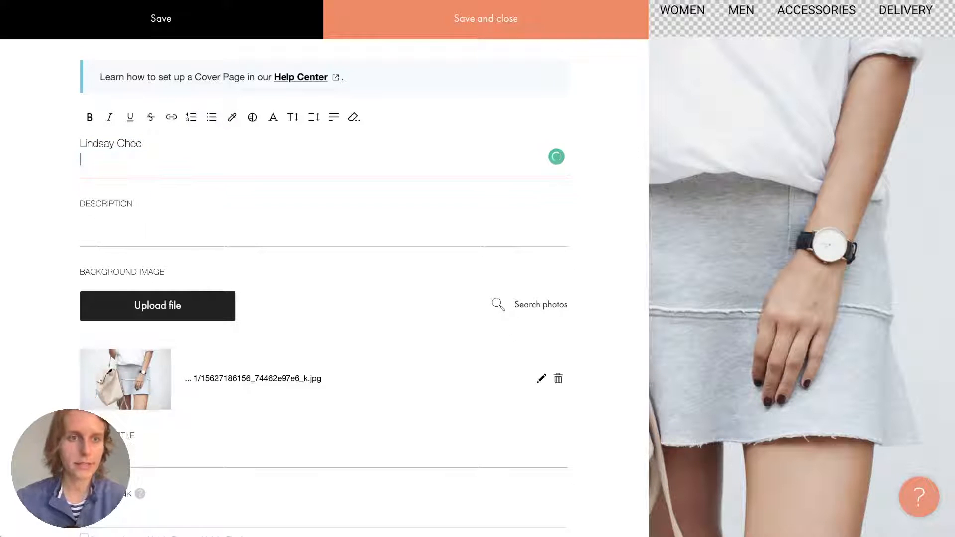
{"action": "left_click", "coordinate": [152, 212]}
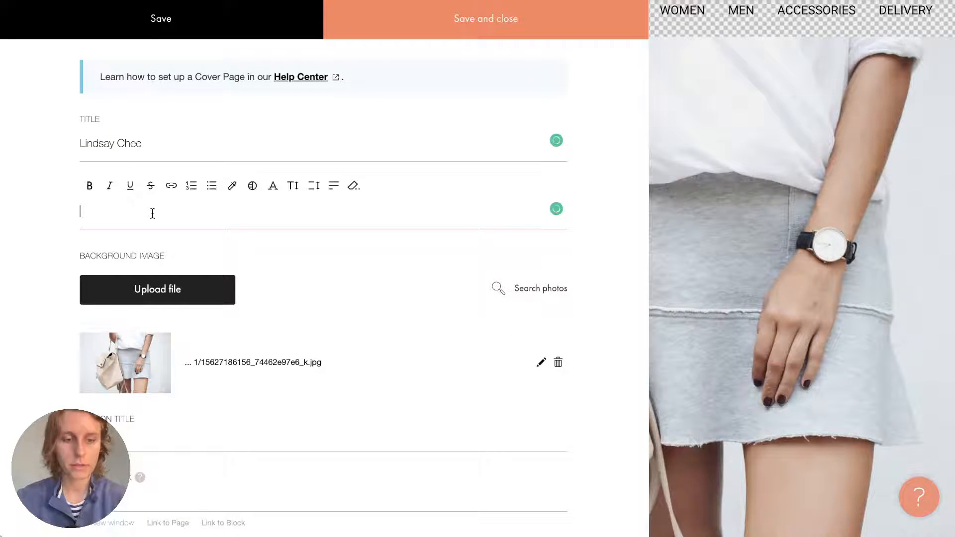
{"action": "key", "text": "ctrl+v"}
{"action": "key", "text": "BackSpace"}
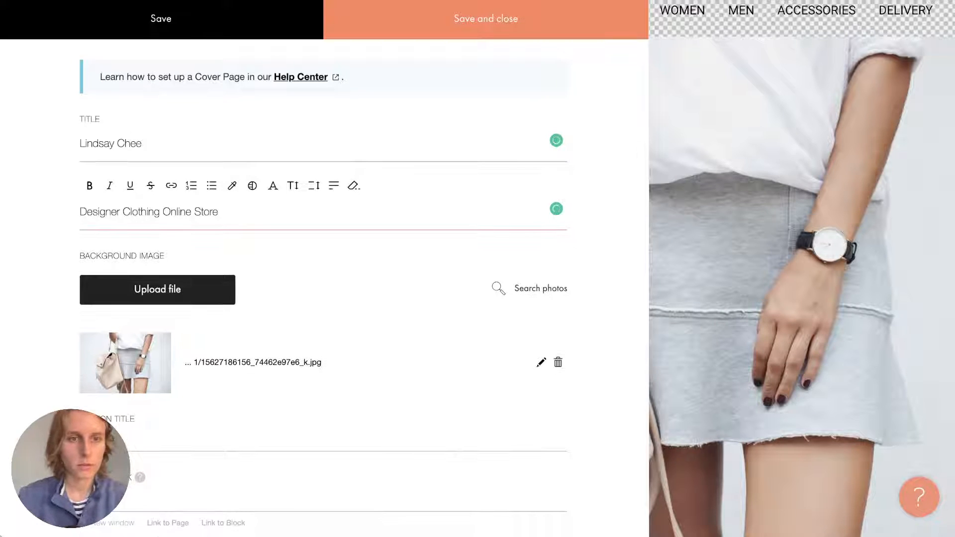
Save the content and color the 'Designer Clothing Online Store' subtitle black (#000000).
{"action": "left_click", "coordinate": [480, 20]}
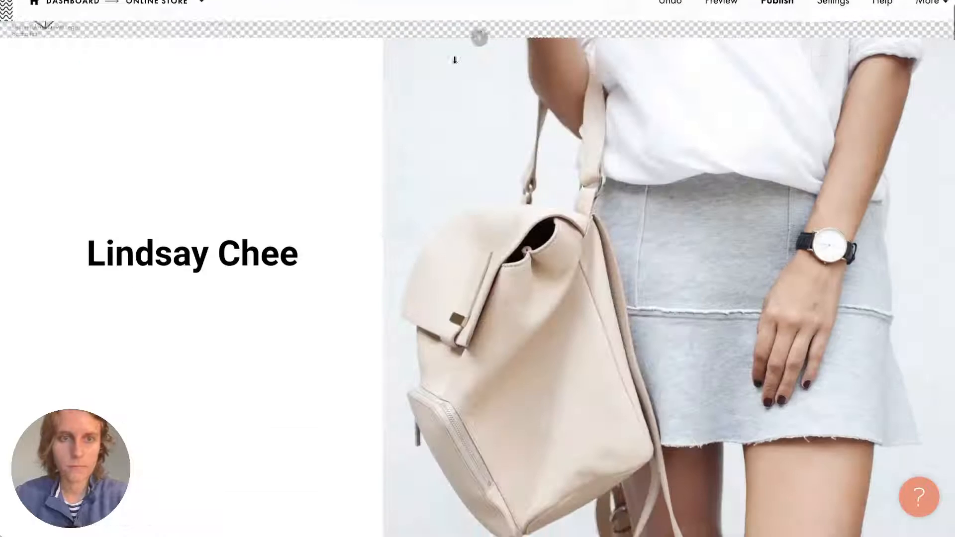
{"action": "left_click", "coordinate": [181, 353]}
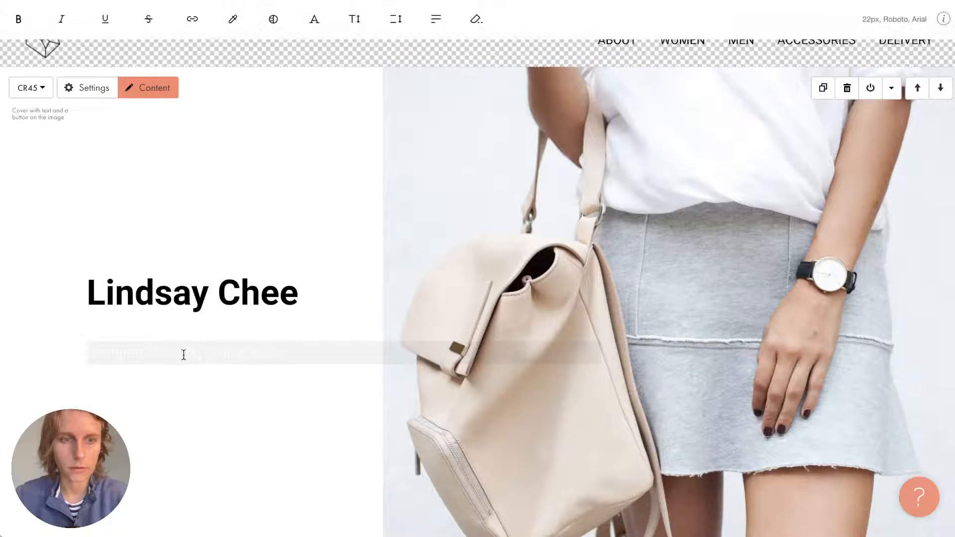
{"action": "key", "text": "ctrl+a"}
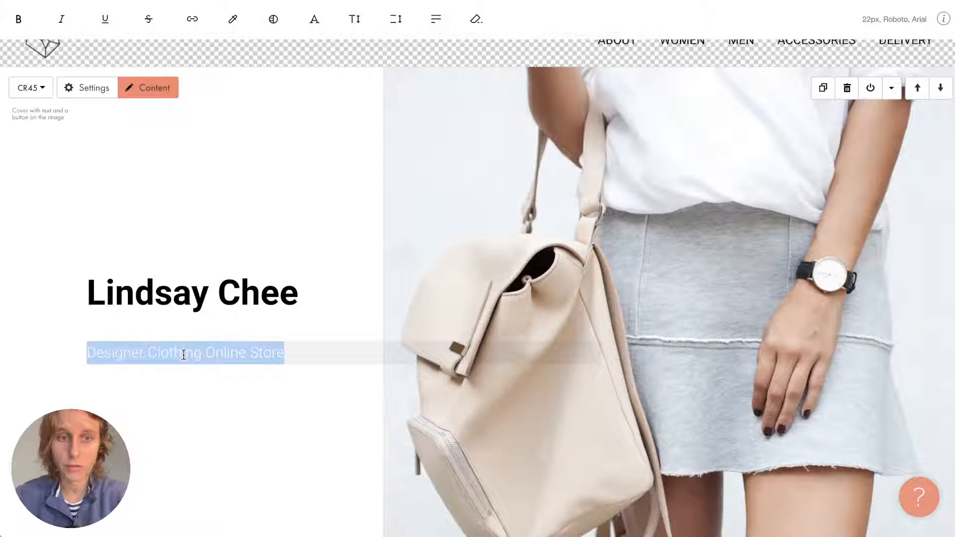
{"action": "left_click", "coordinate": [232, 19]}
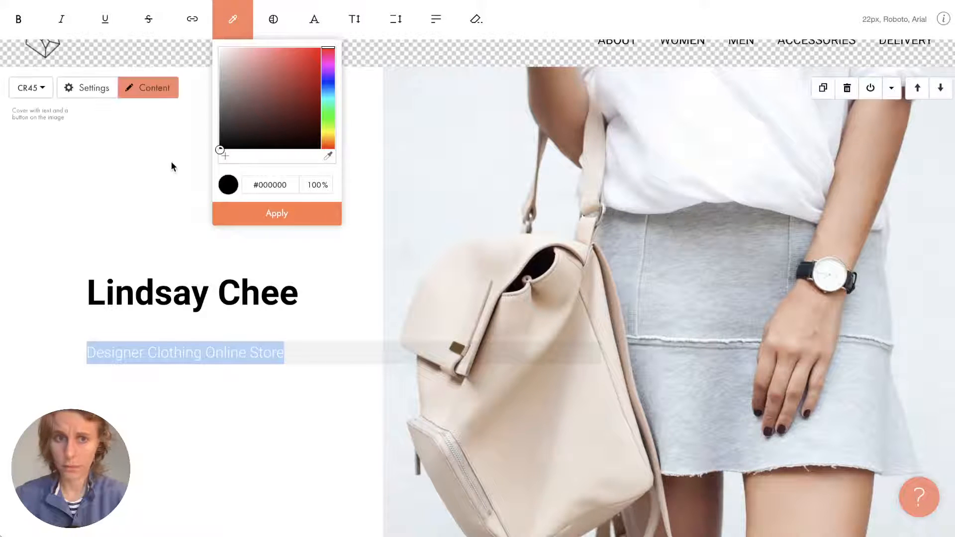
{"action": "left_click", "coordinate": [235, 215]}
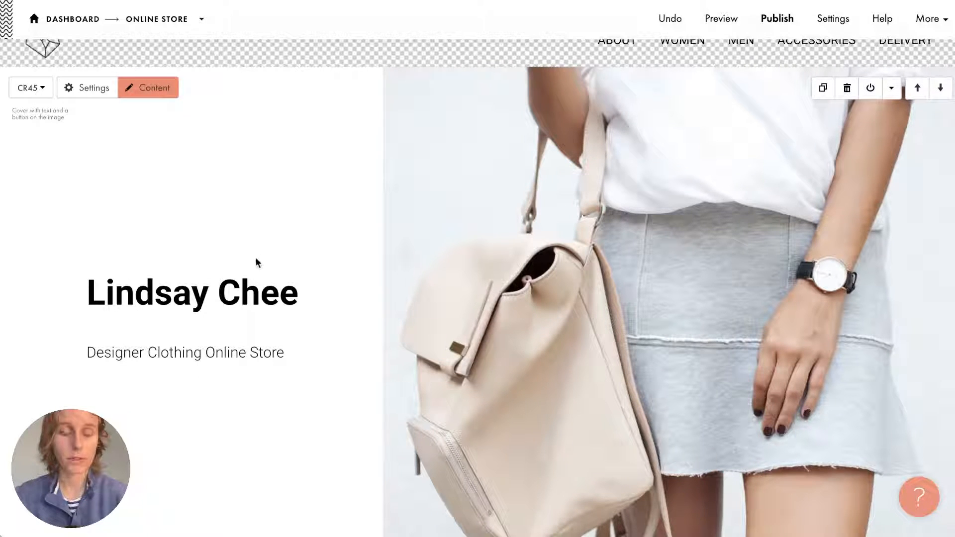
Select the designer-name heading and browse its font size list without changing it.
{"action": "triple_click", "coordinate": [237, 285]}
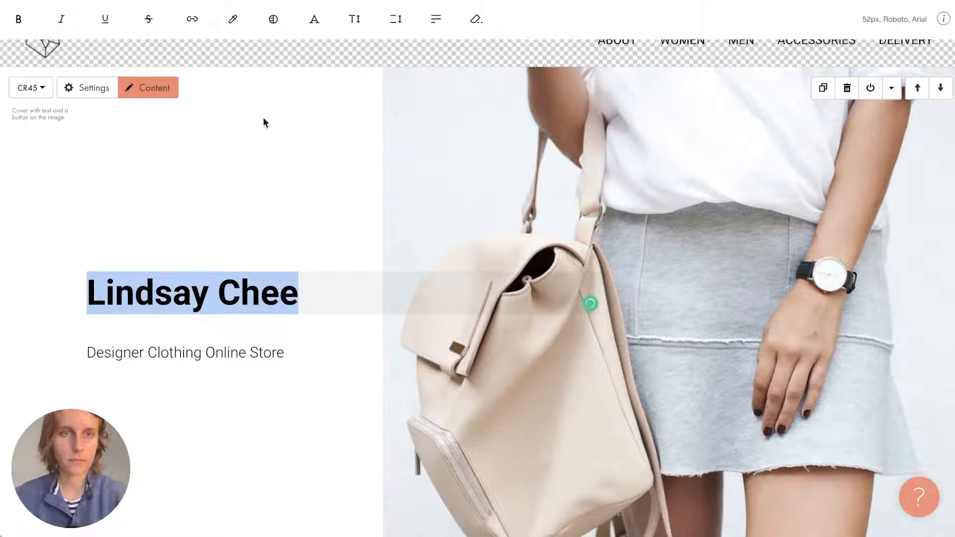
{"action": "left_click", "coordinate": [356, 33]}
{"action": "scroll", "coordinate": [358, 180], "scroll_direction": "down", "scroll_amount": 1}
{"action": "left_click", "coordinate": [358, 181]}
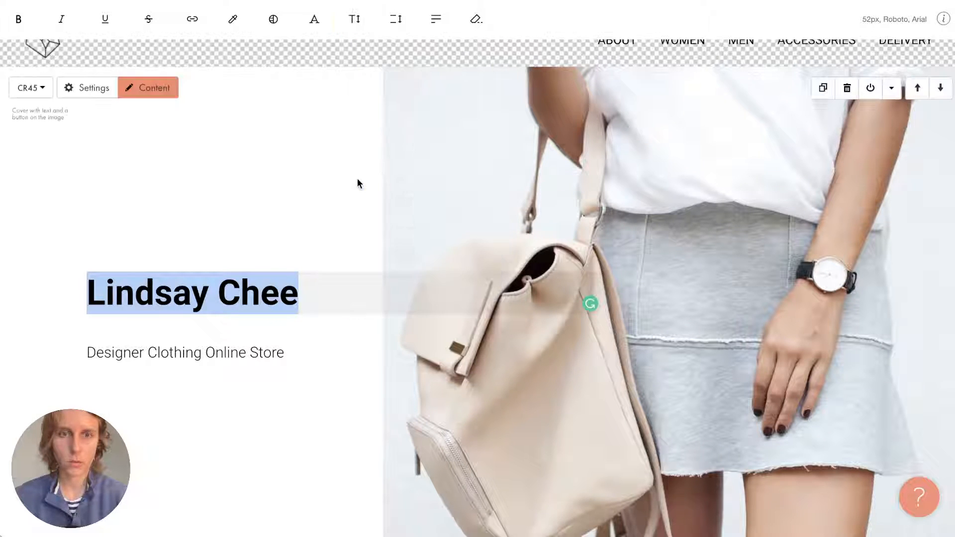
{"action": "left_click", "coordinate": [237, 245]}
Make the designer-name title much larger in the cover content fields.
{"action": "left_click", "coordinate": [158, 86]}
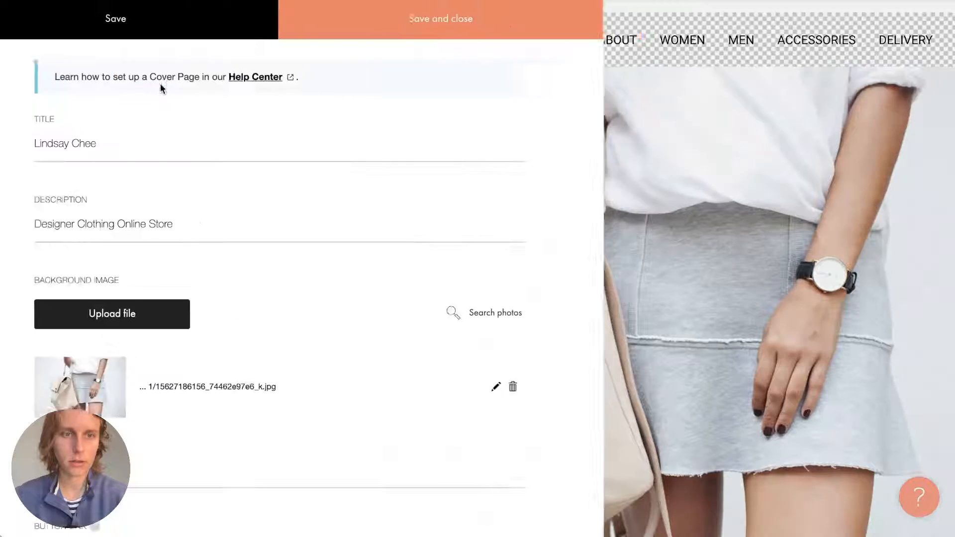
{"action": "triple_click", "coordinate": [137, 145]}
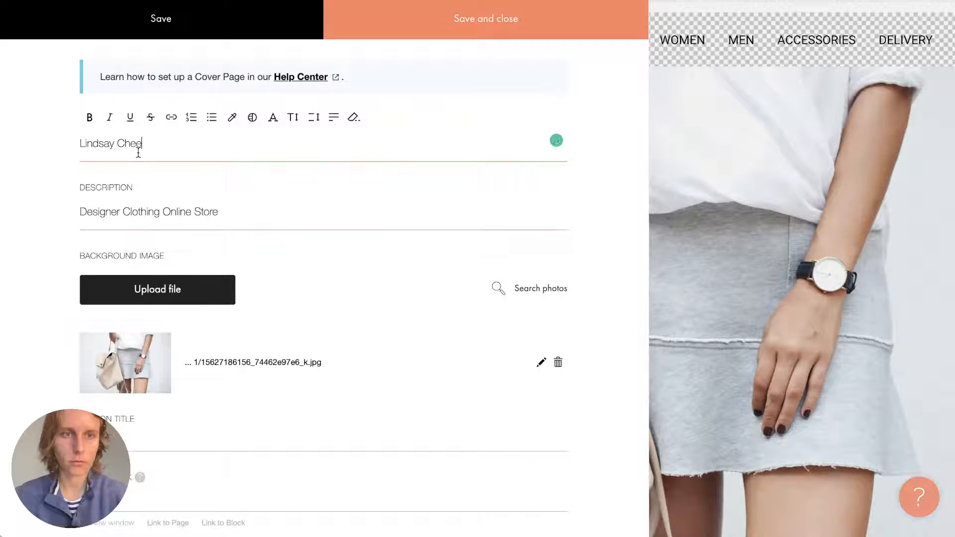
{"action": "left_click", "coordinate": [292, 117]}
{"action": "scroll", "coordinate": [319, 304], "scroll_direction": "down", "scroll_amount": 5}
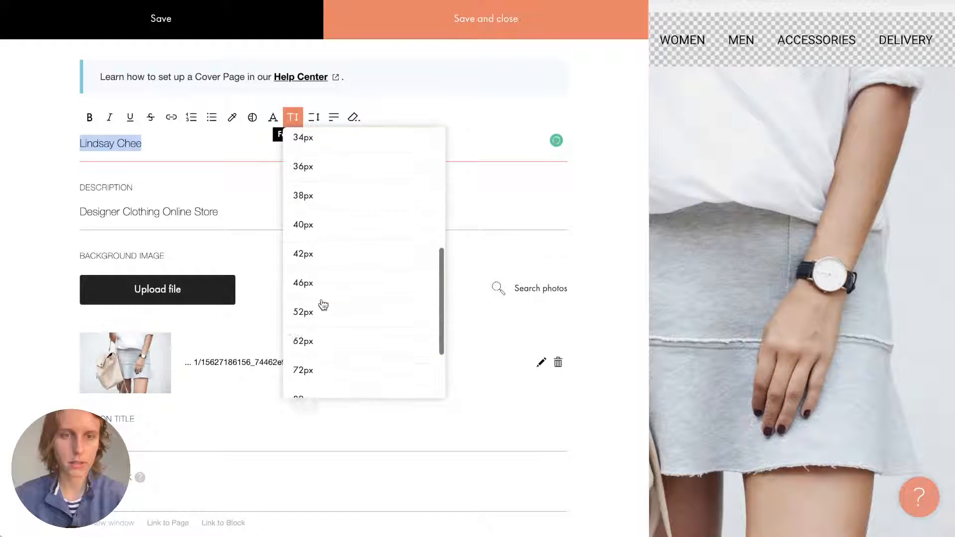
{"action": "left_click", "coordinate": [314, 330]}
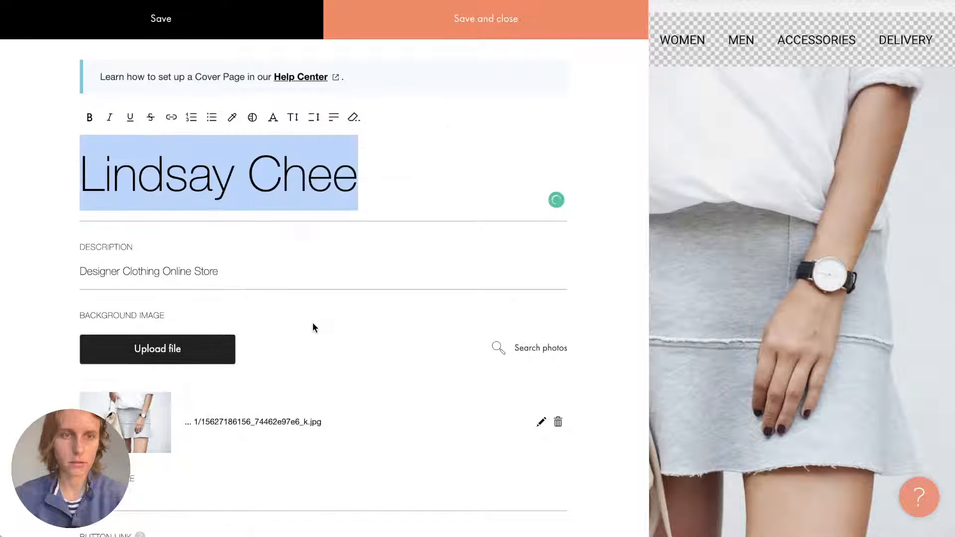
Set the 'Designer Clothing Online Store' description to 36px and save the cover content.
{"action": "triple_click", "coordinate": [219, 271]}
{"action": "left_click", "coordinate": [294, 248]}
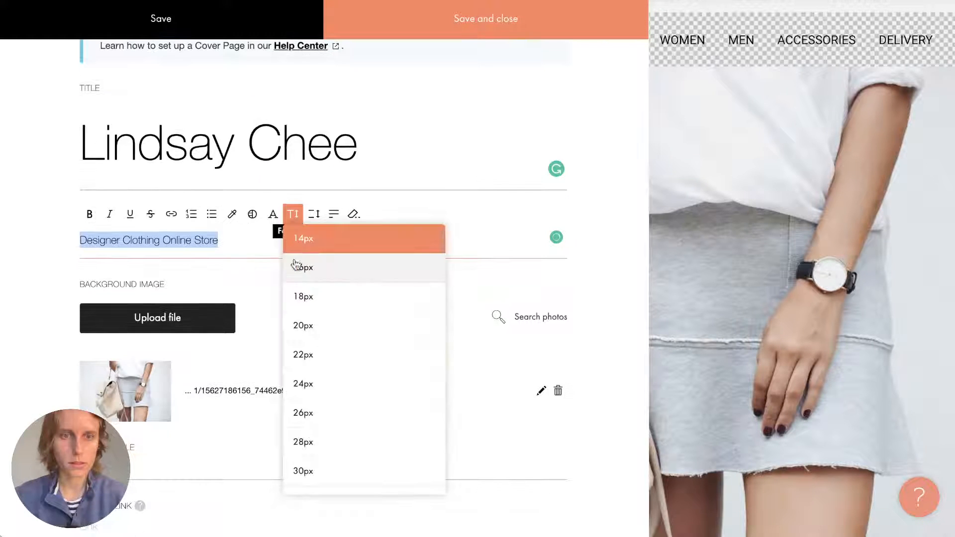
{"action": "scroll", "coordinate": [321, 359], "scroll_direction": "down", "scroll_amount": 5}
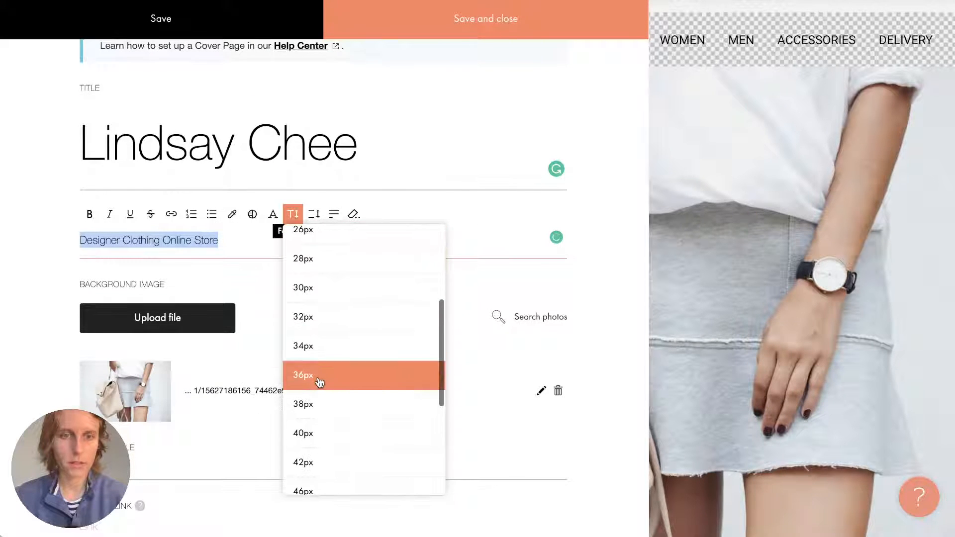
{"action": "left_click", "coordinate": [318, 379]}
{"action": "left_click", "coordinate": [341, 245]}
{"action": "left_click", "coordinate": [404, 262]}
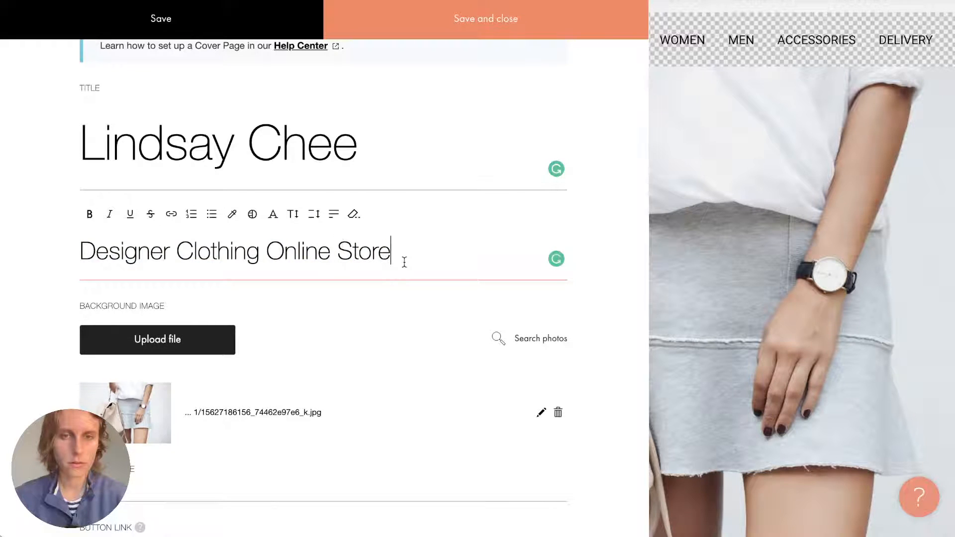
{"action": "left_click", "coordinate": [383, 288]}
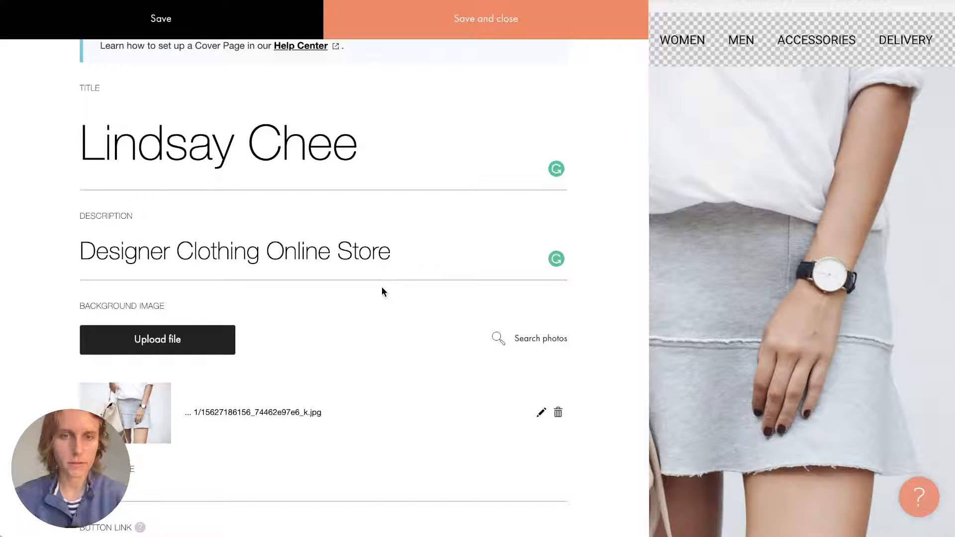
{"action": "left_click", "coordinate": [487, 19]}
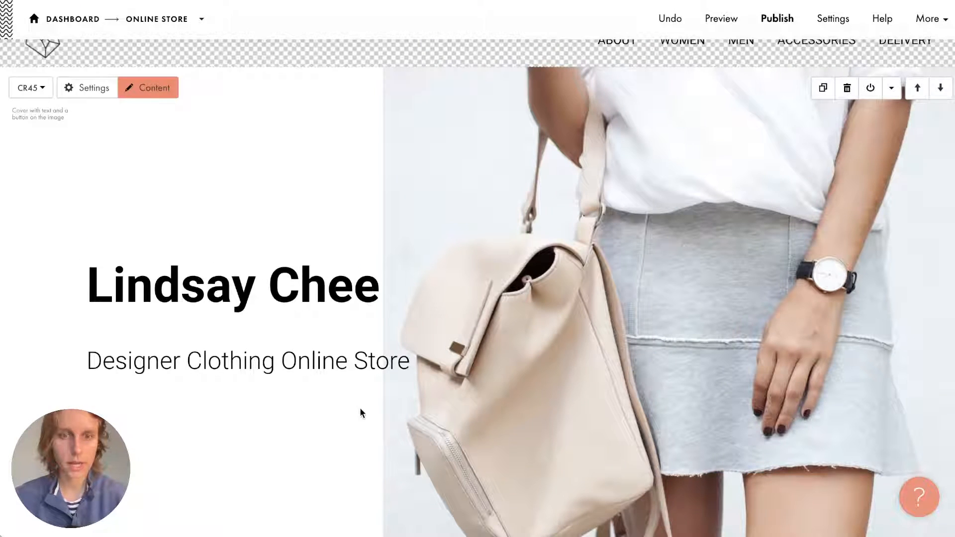
Look over the updated cover on the page, then reopen the cover block's content fields.
{"action": "scroll", "coordinate": [361, 412], "scroll_direction": "down", "scroll_amount": 2}
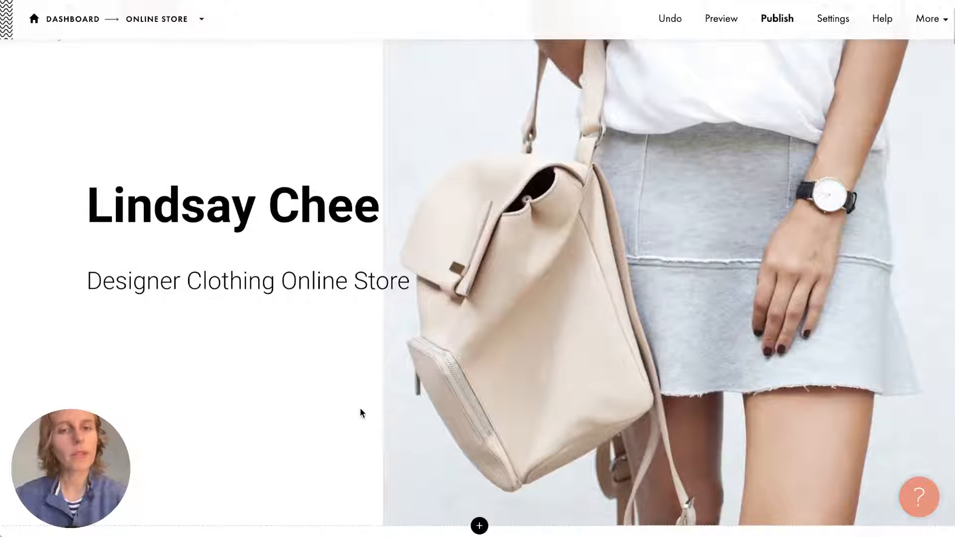
{"action": "scroll", "coordinate": [360, 409], "scroll_direction": "up", "scroll_amount": 1}
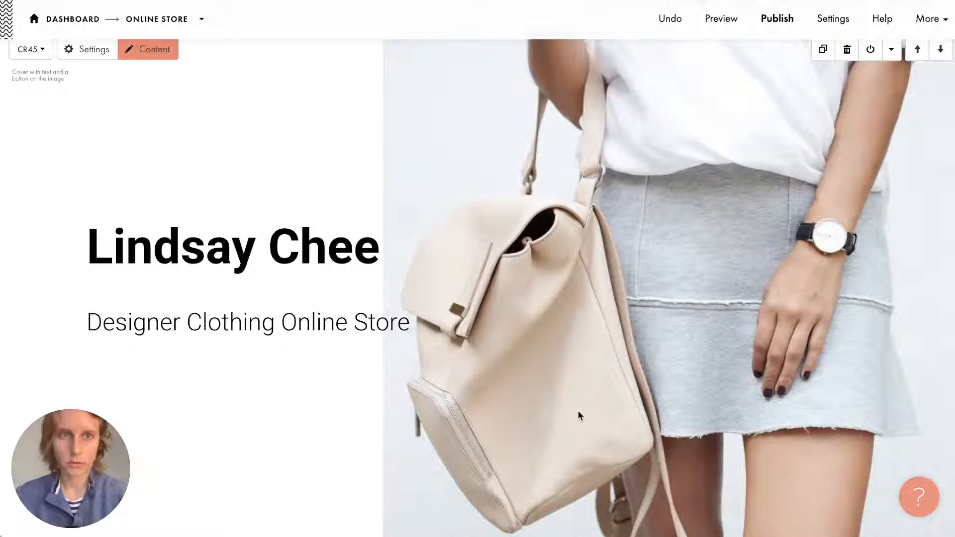
{"action": "scroll", "coordinate": [569, 234], "scroll_direction": "up", "scroll_amount": 1}
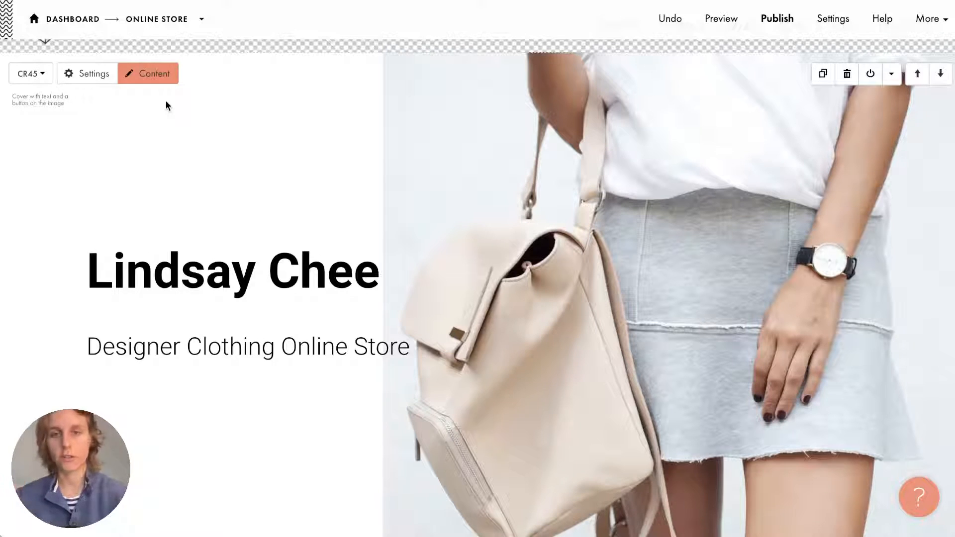
{"action": "scroll", "coordinate": [167, 105], "scroll_direction": "down", "scroll_amount": 1}
{"action": "scroll", "coordinate": [167, 105], "scroll_direction": "up", "scroll_amount": 1}
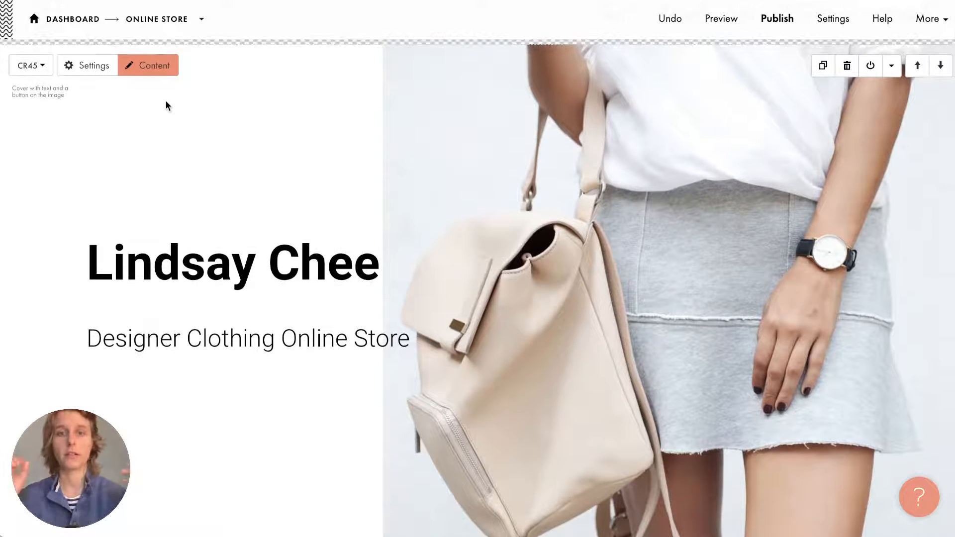
{"action": "scroll", "coordinate": [166, 106], "scroll_direction": "down", "scroll_amount": 1}
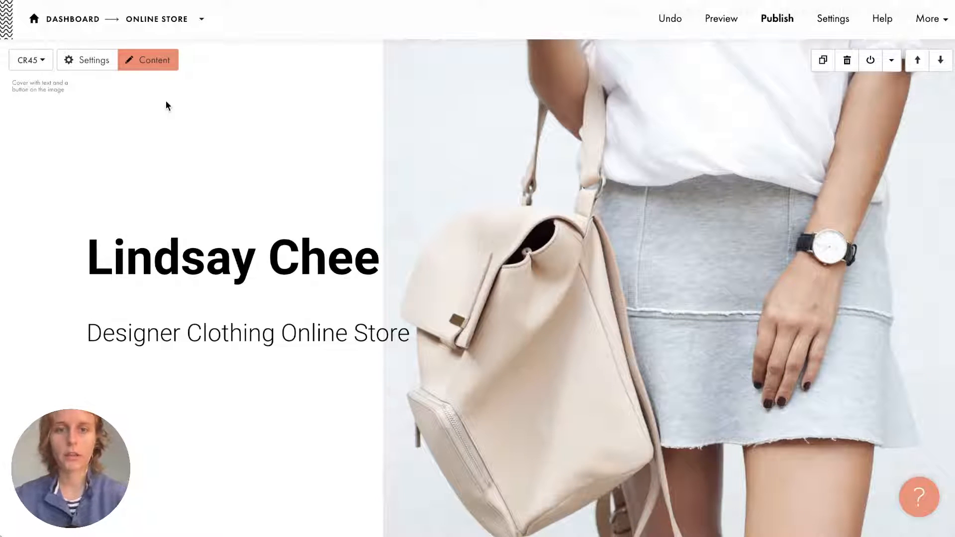
{"action": "left_click", "coordinate": [493, 235]}
{"action": "left_click", "coordinate": [516, 158]}
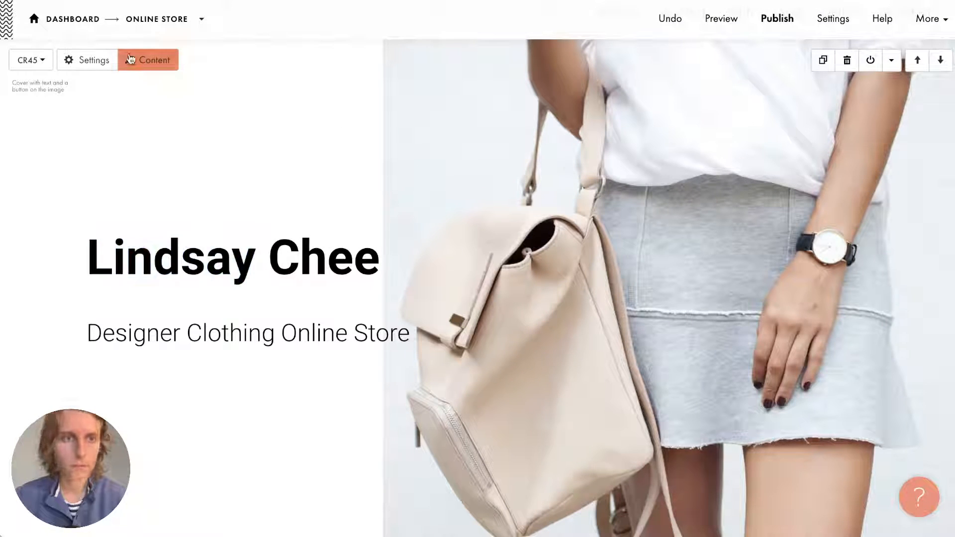
{"action": "left_click", "coordinate": [149, 60]}
{"action": "scroll", "coordinate": [277, 349], "scroll_direction": "down", "scroll_amount": 3}
Cancel the file upload and open Tilda Images to search stock background photos.
{"action": "left_click", "coordinate": [195, 189]}
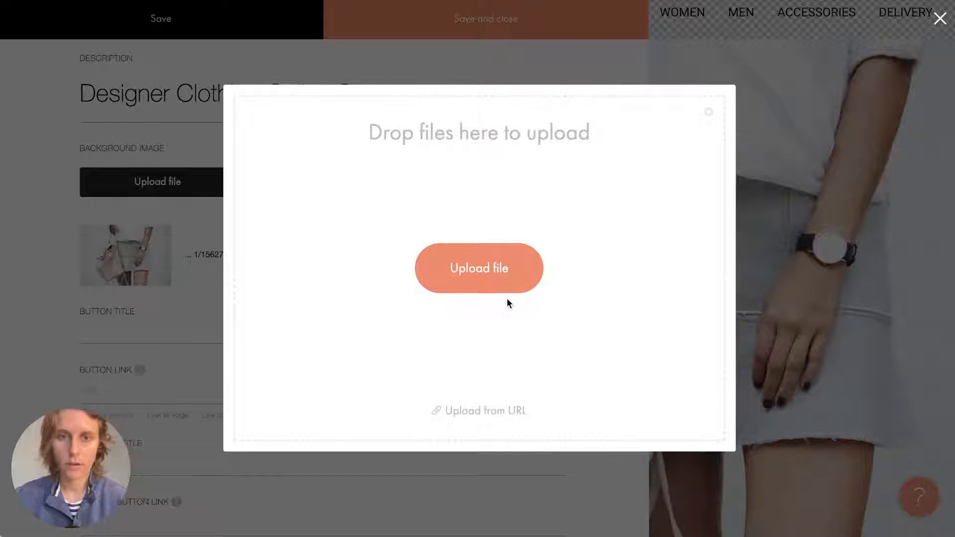
{"action": "left_click", "coordinate": [497, 32]}
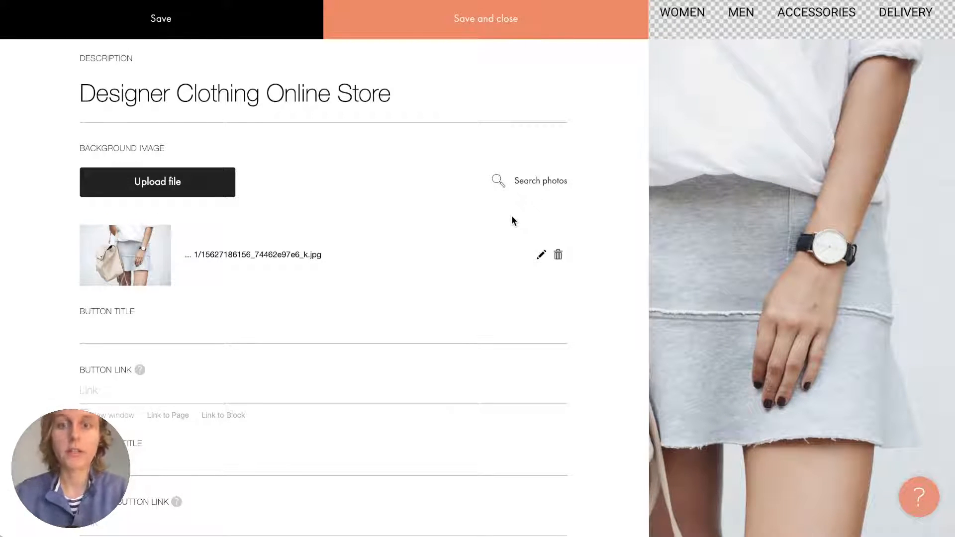
{"action": "left_click", "coordinate": [526, 183]}
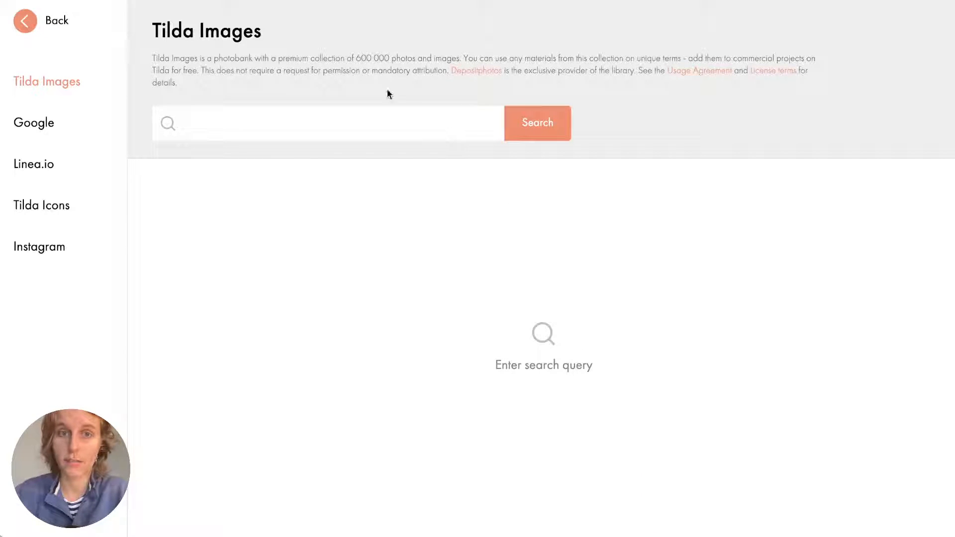
Search Tilda Images for 'clothing' and browse the results.
{"action": "left_click_drag", "start_coordinate": [357, 58], "coordinate": [389, 57]}
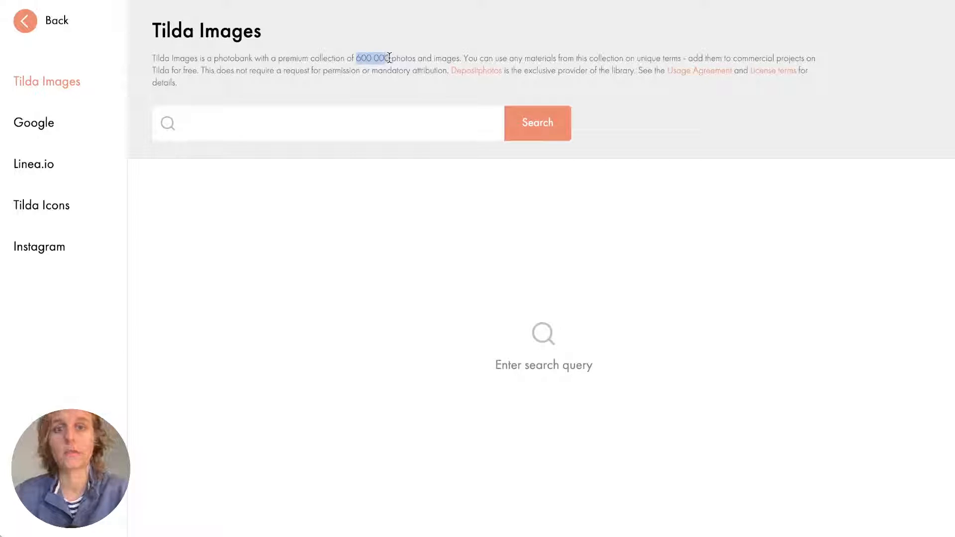
{"action": "left_click", "coordinate": [390, 58]}
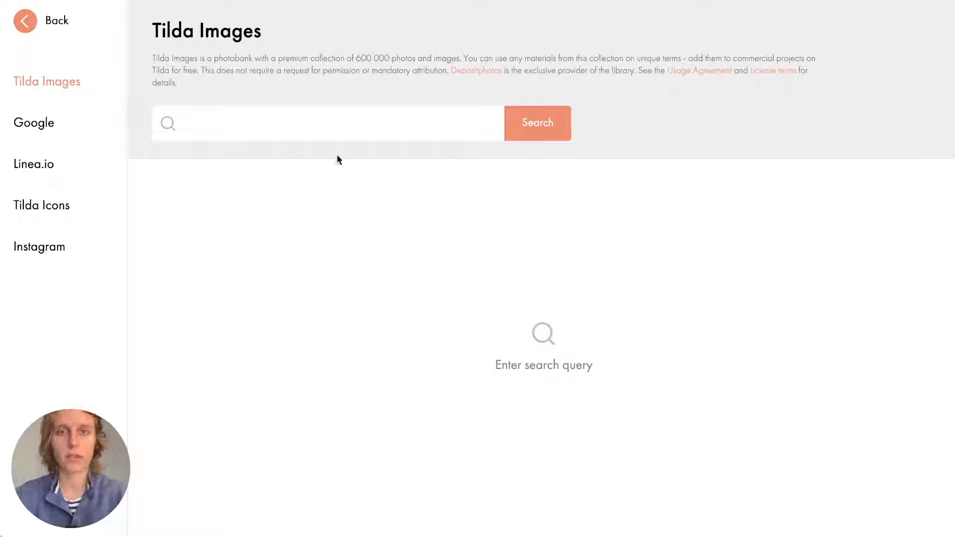
{"action": "left_click", "coordinate": [316, 120]}
{"action": "type", "text": "clothing"}
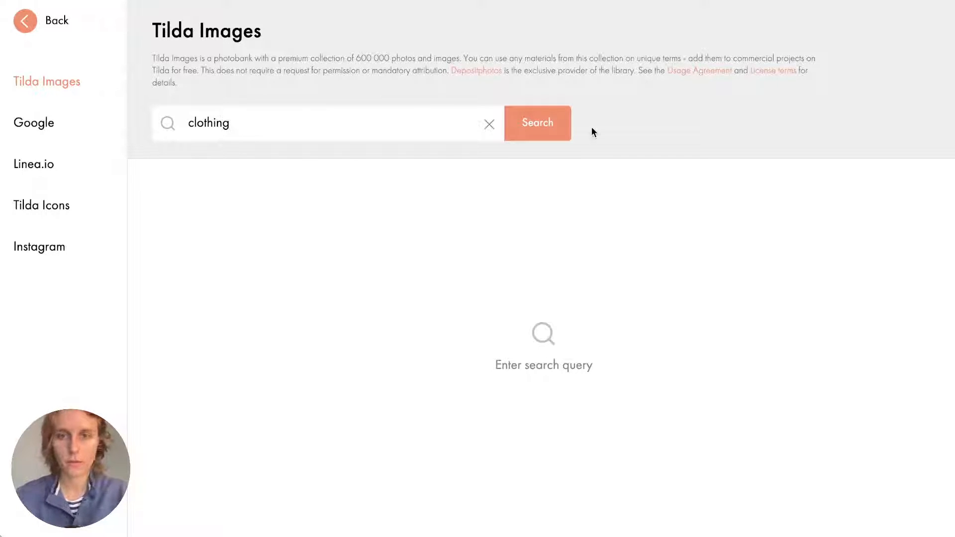
{"action": "left_click", "coordinate": [536, 127]}
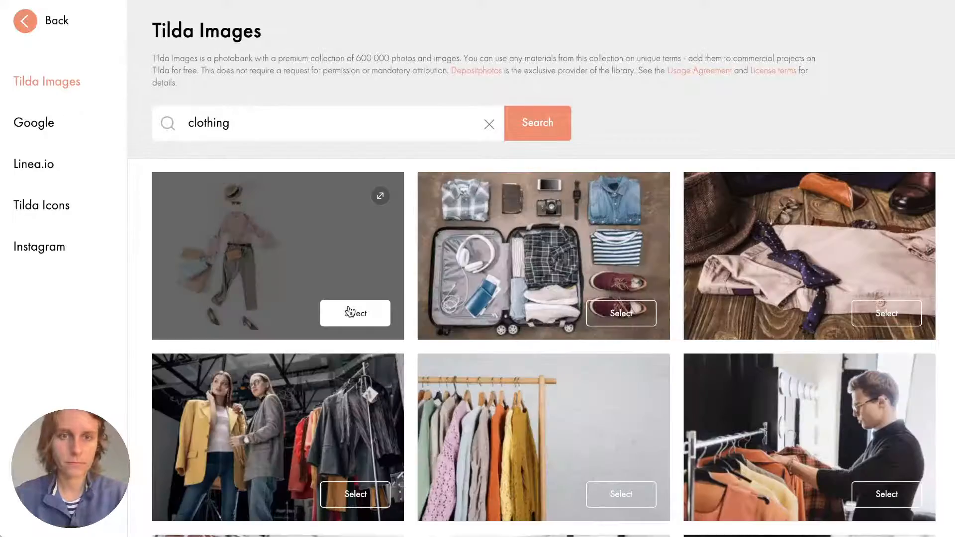
{"action": "scroll", "coordinate": [411, 215], "scroll_direction": "down", "scroll_amount": 5}
{"action": "scroll", "coordinate": [410, 214], "scroll_direction": "down", "scroll_amount": 10}
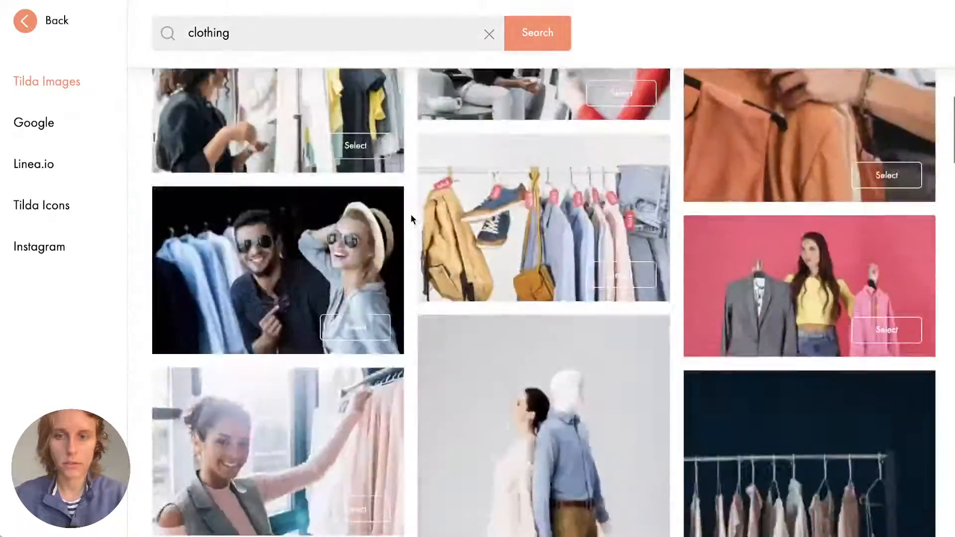
{"action": "scroll", "coordinate": [411, 215], "scroll_direction": "down", "scroll_amount": 1}
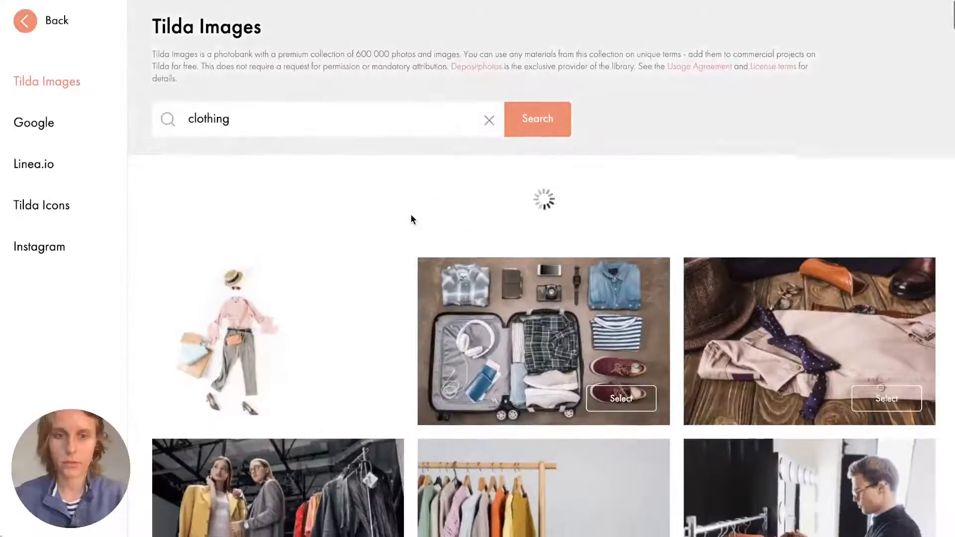
{"action": "scroll", "coordinate": [410, 214], "scroll_direction": "down", "scroll_amount": 15}
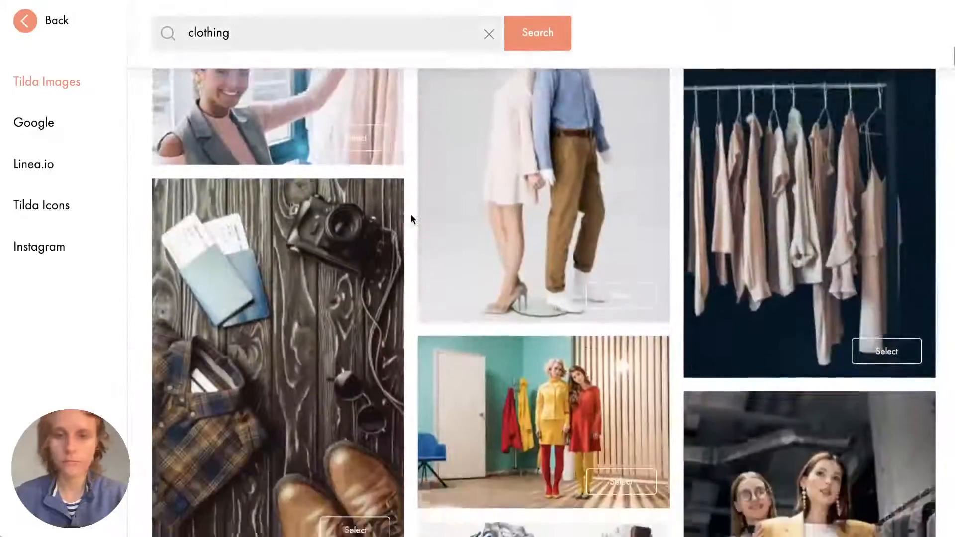
{"action": "scroll", "coordinate": [410, 213], "scroll_direction": "down", "scroll_amount": 1}
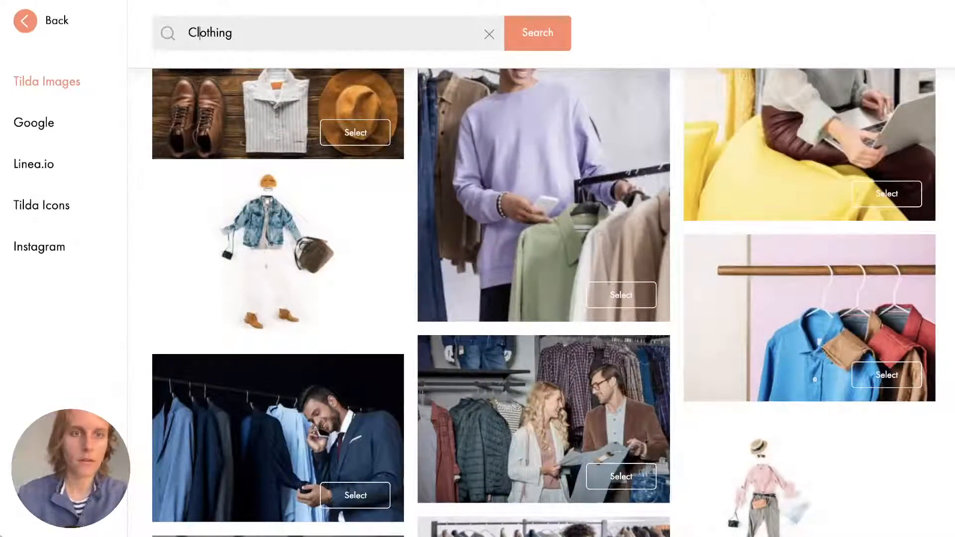
{"action": "key", "text": "Return"}
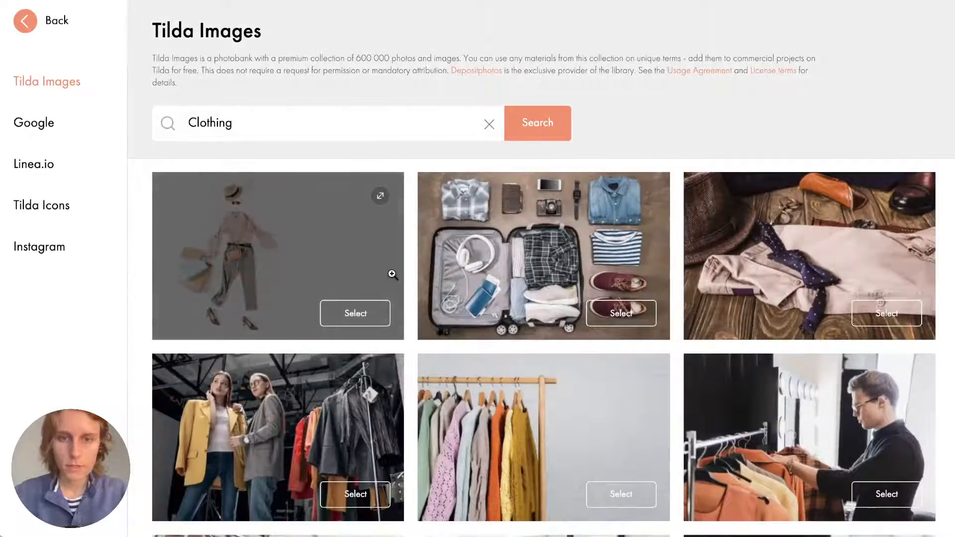
{"action": "scroll", "coordinate": [402, 281], "scroll_direction": "down", "scroll_amount": 10}
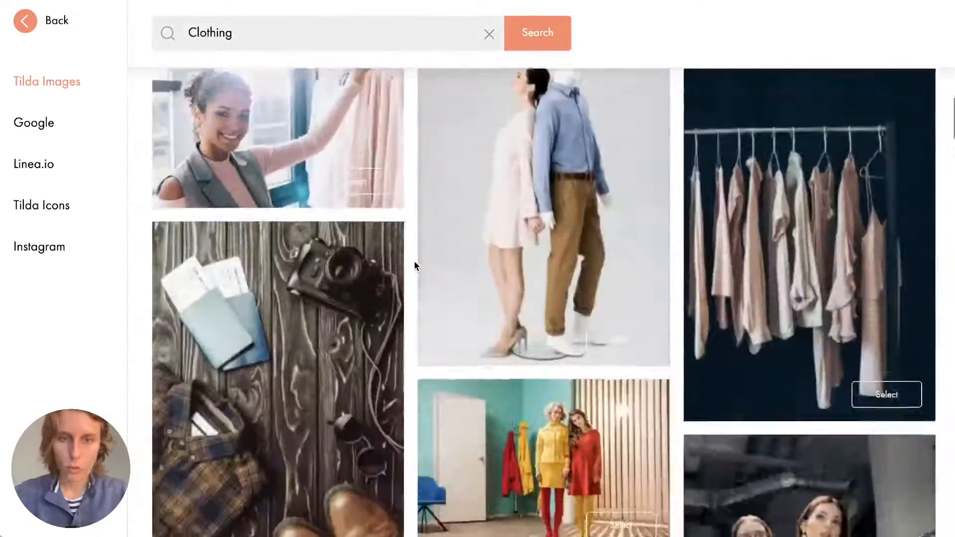
{"action": "scroll", "coordinate": [415, 265], "scroll_direction": "down", "scroll_amount": 10}
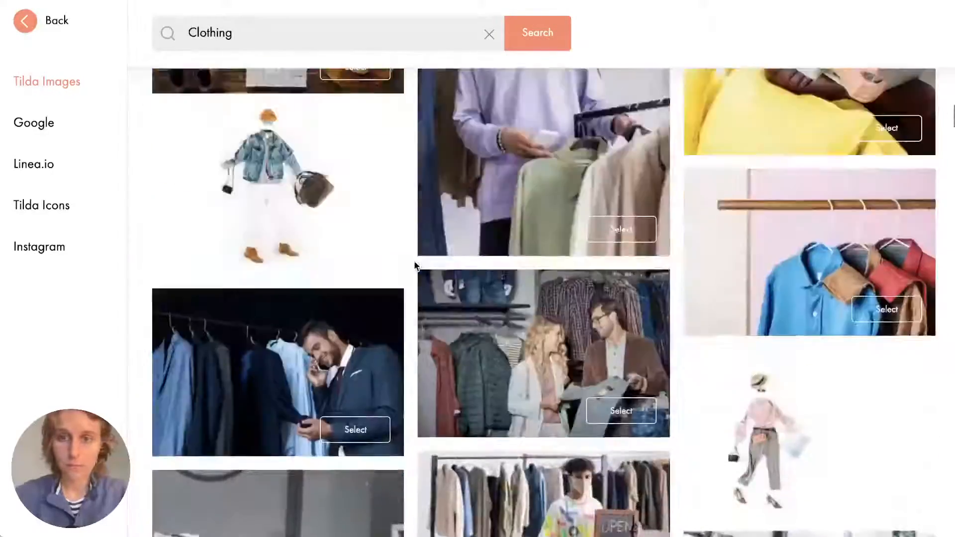
{"action": "scroll", "coordinate": [416, 266], "scroll_direction": "down", "scroll_amount": 10}
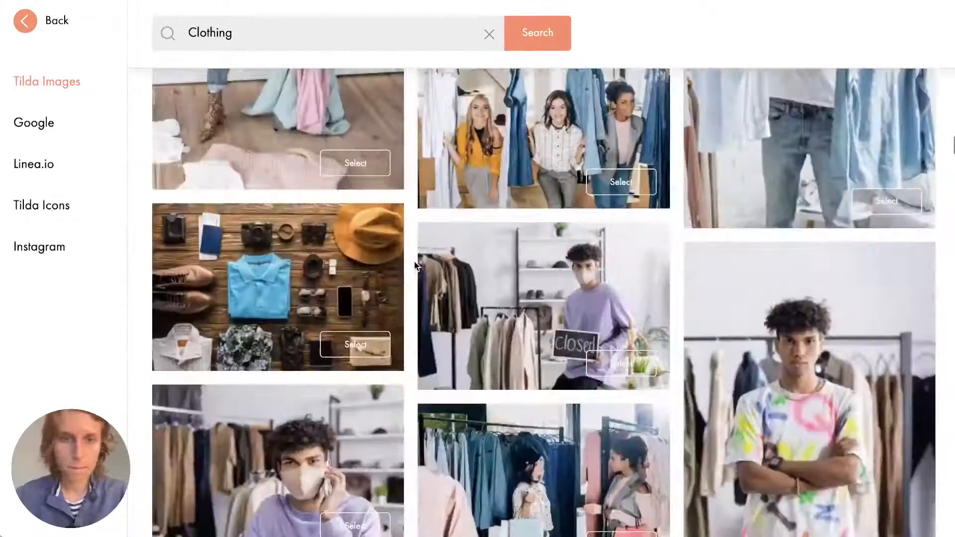
{"action": "scroll", "coordinate": [415, 265], "scroll_direction": "down", "scroll_amount": 5}
{"action": "scroll", "coordinate": [415, 265], "scroll_direction": "up", "scroll_amount": 8}
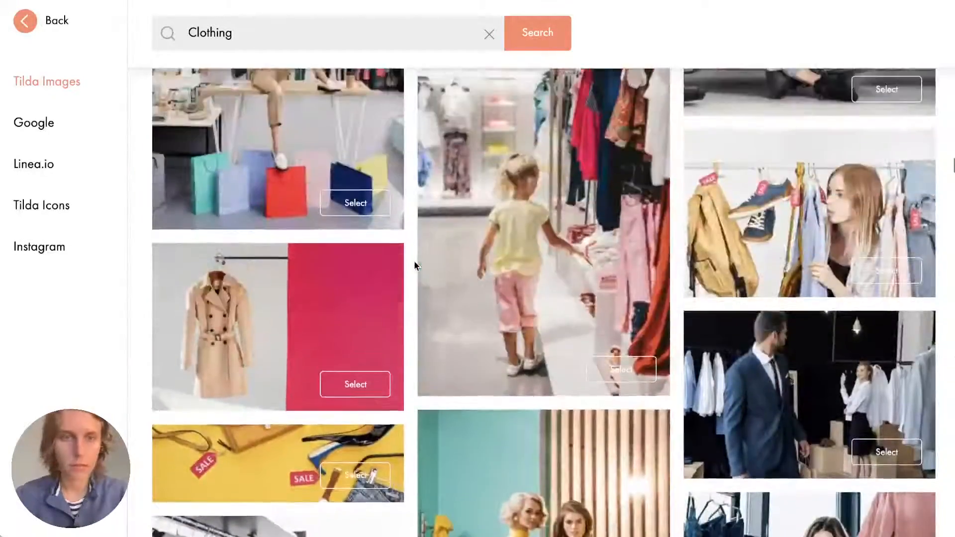
{"action": "scroll", "coordinate": [415, 265], "scroll_direction": "up", "scroll_amount": 10}
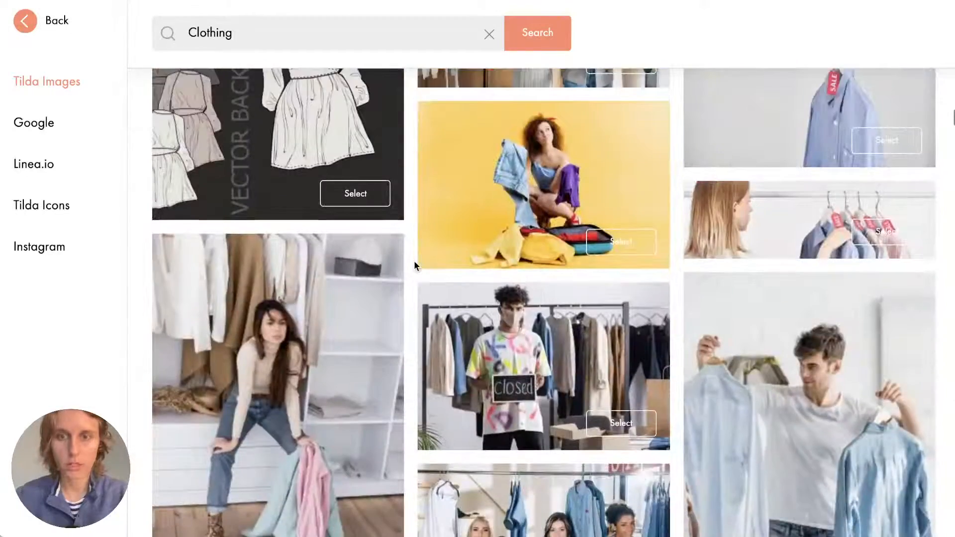
{"action": "scroll", "coordinate": [415, 265], "scroll_direction": "up", "scroll_amount": 10}
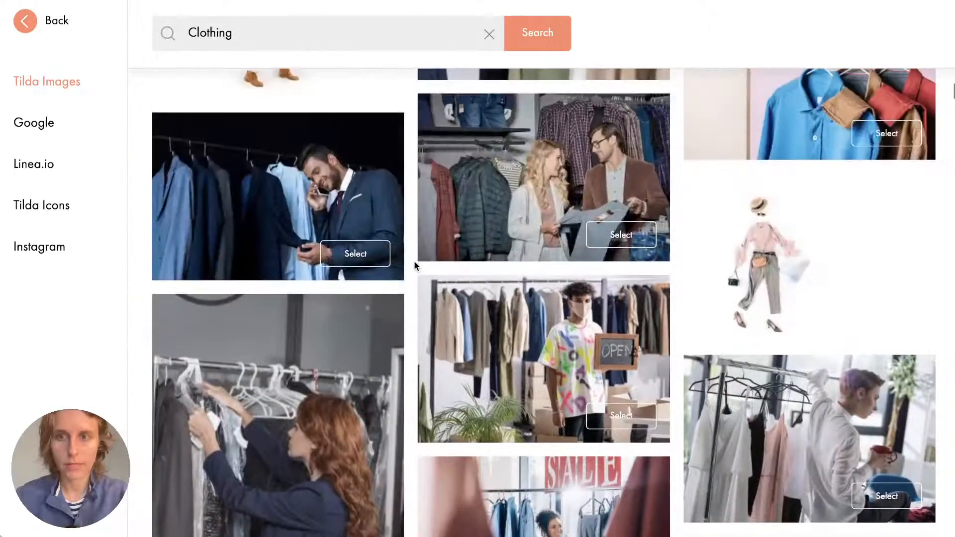
{"action": "scroll", "coordinate": [416, 266], "scroll_direction": "up", "scroll_amount": 2}
{"action": "scroll", "coordinate": [418, 279], "scroll_direction": "down", "scroll_amount": 5}
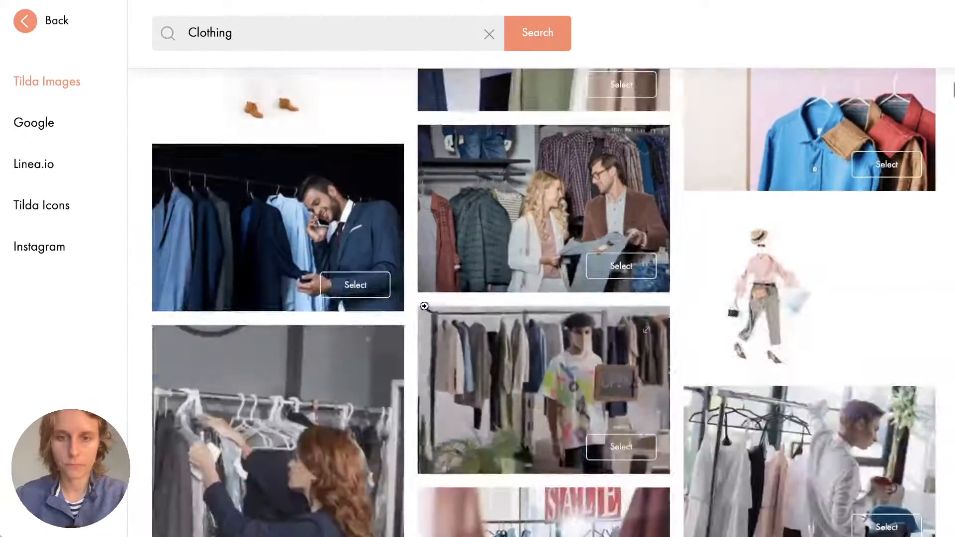
Set the flat-lay outfit photo as the cover background and save the cover content.
{"action": "left_click", "coordinate": [813, 301]}
{"action": "scroll", "coordinate": [544, 241], "scroll_direction": "down", "scroll_amount": 10}
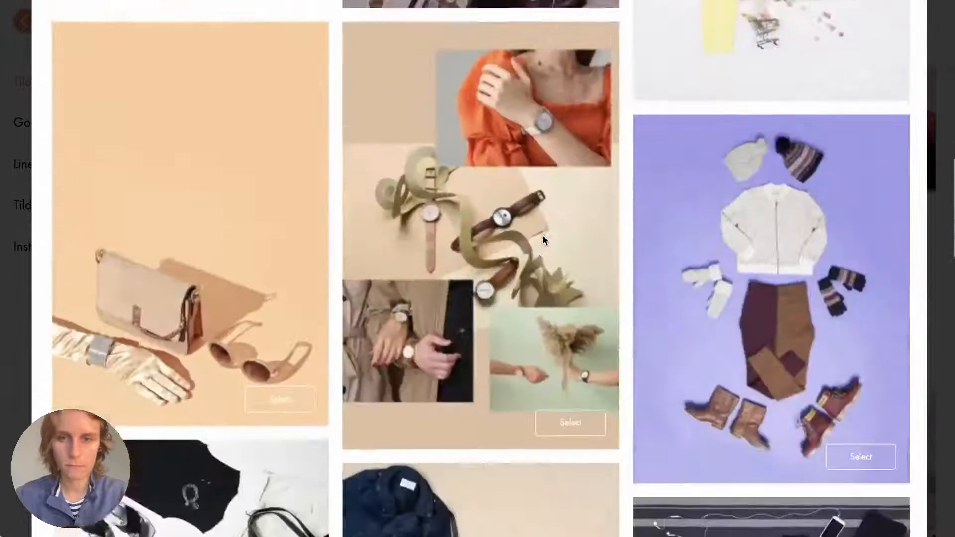
{"action": "scroll", "coordinate": [542, 235], "scroll_direction": "up", "scroll_amount": 10}
{"action": "left_click", "coordinate": [768, 55]}
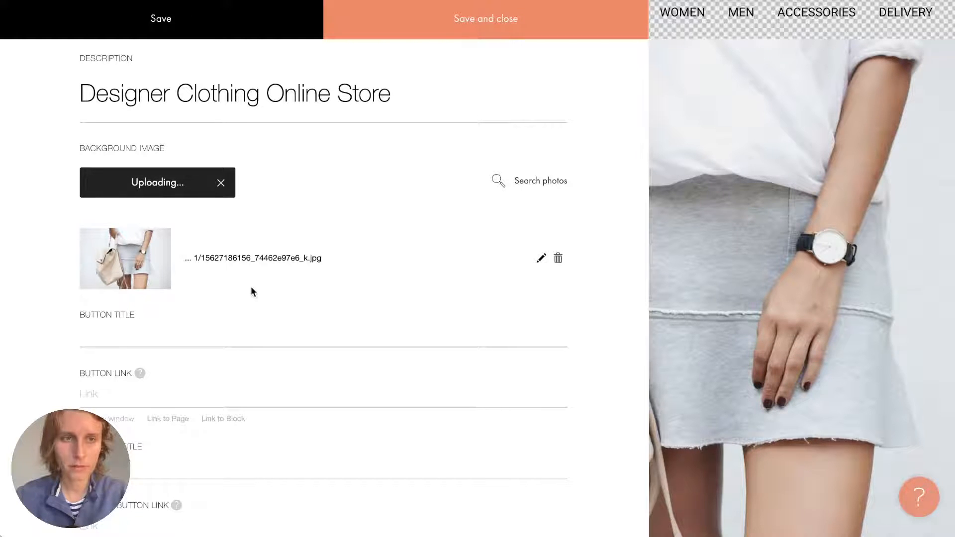
{"action": "left_click", "coordinate": [492, 18]}
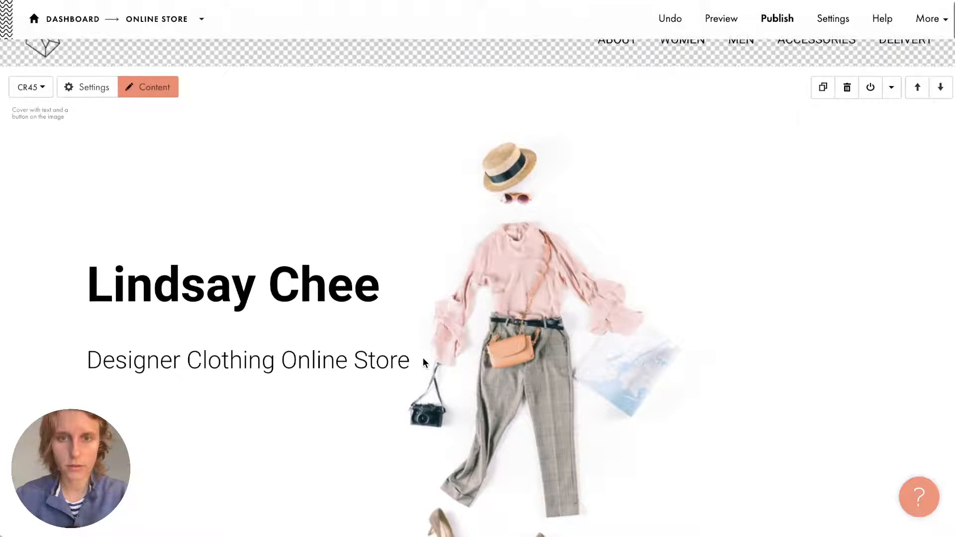
{"action": "scroll", "coordinate": [423, 358], "scroll_direction": "up", "scroll_amount": 1}
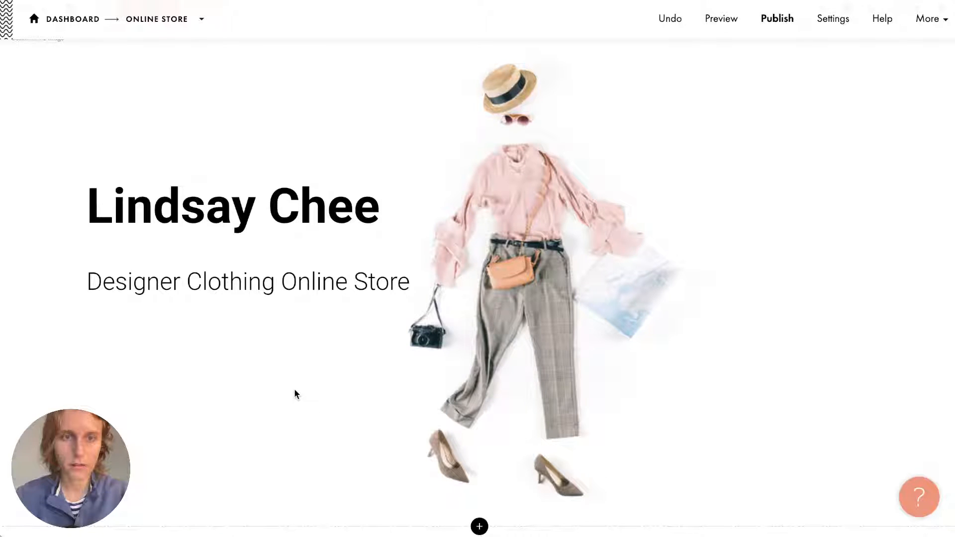
{"action": "scroll", "coordinate": [347, 251], "scroll_direction": "up", "scroll_amount": 1}
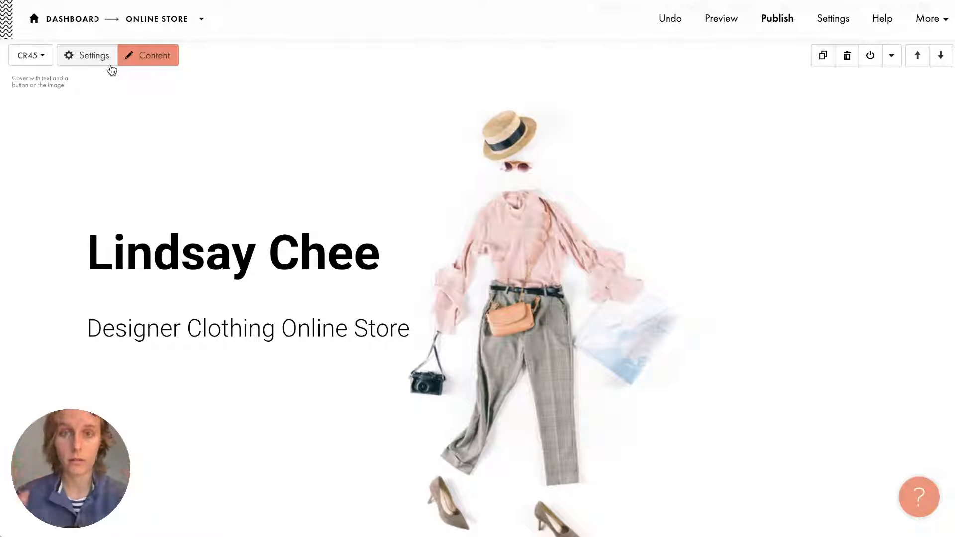
In the cover block's settings, confirm the heading's SEO tag stays H1.
{"action": "left_click", "coordinate": [110, 64]}
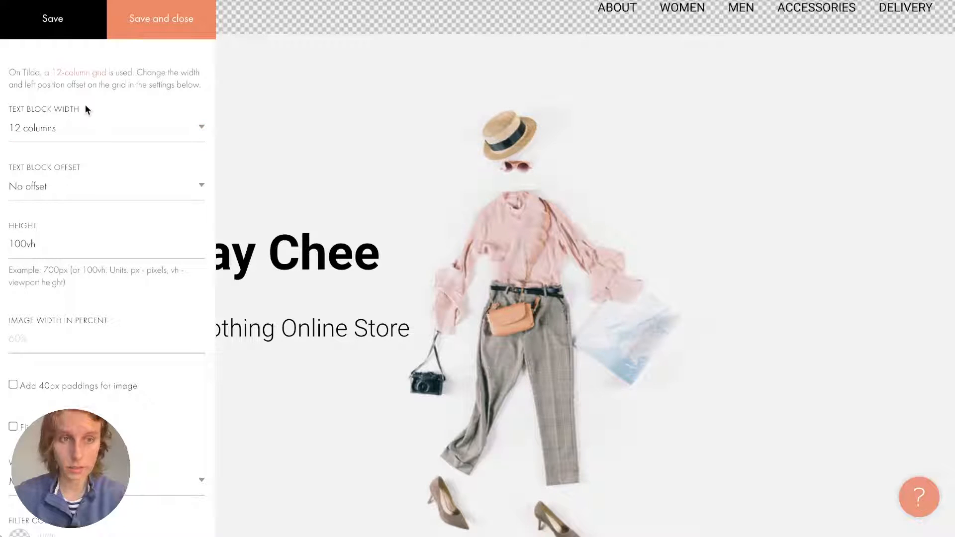
{"action": "scroll", "coordinate": [63, 194], "scroll_direction": "down", "scroll_amount": 1}
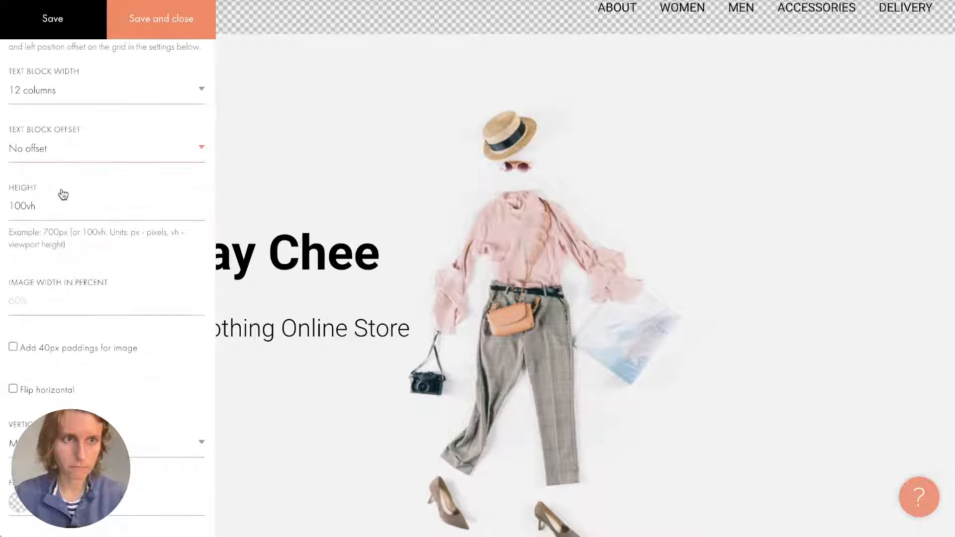
{"action": "scroll", "coordinate": [62, 192], "scroll_direction": "down", "scroll_amount": 3}
{"action": "scroll", "coordinate": [61, 188], "scroll_direction": "down", "scroll_amount": 2}
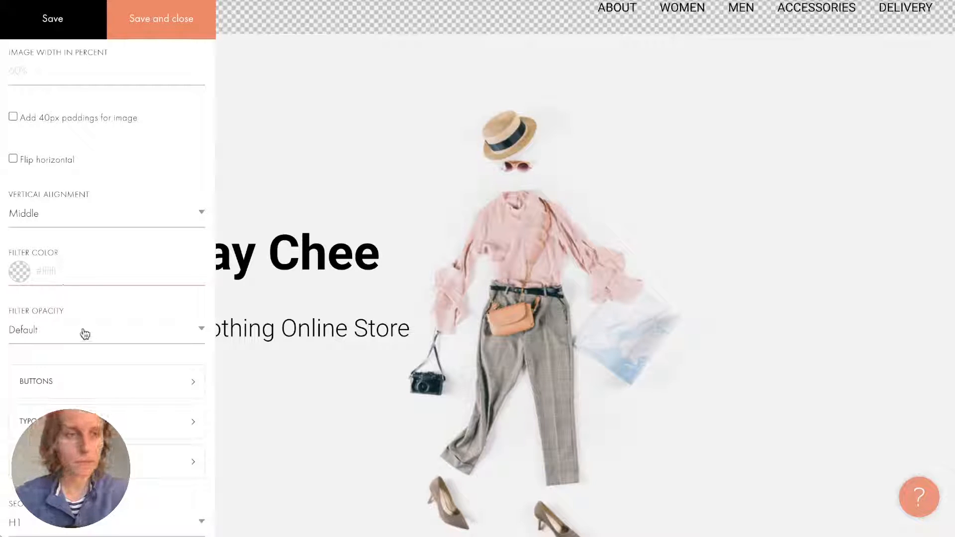
{"action": "scroll", "coordinate": [85, 334], "scroll_direction": "down", "scroll_amount": 5}
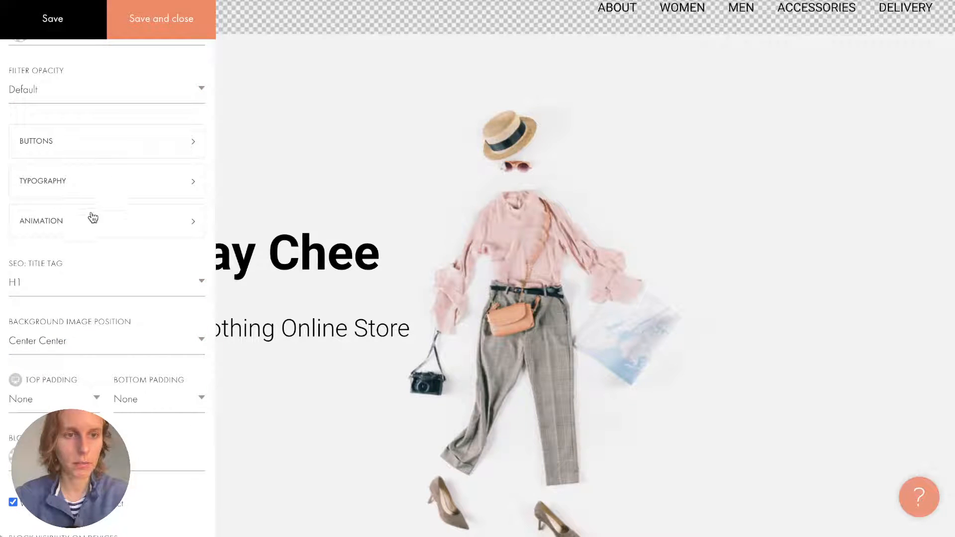
{"action": "left_click", "coordinate": [56, 287]}
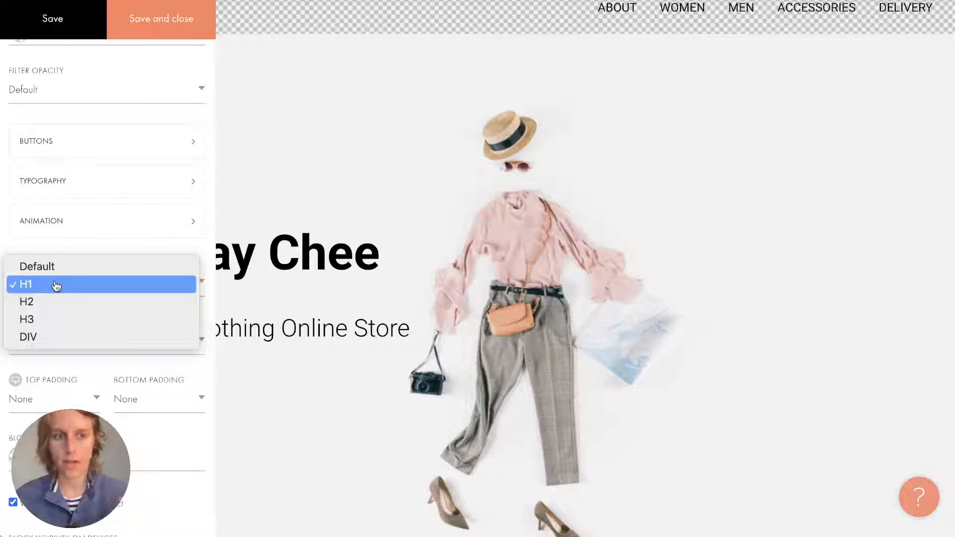
{"action": "left_click", "coordinate": [58, 250]}
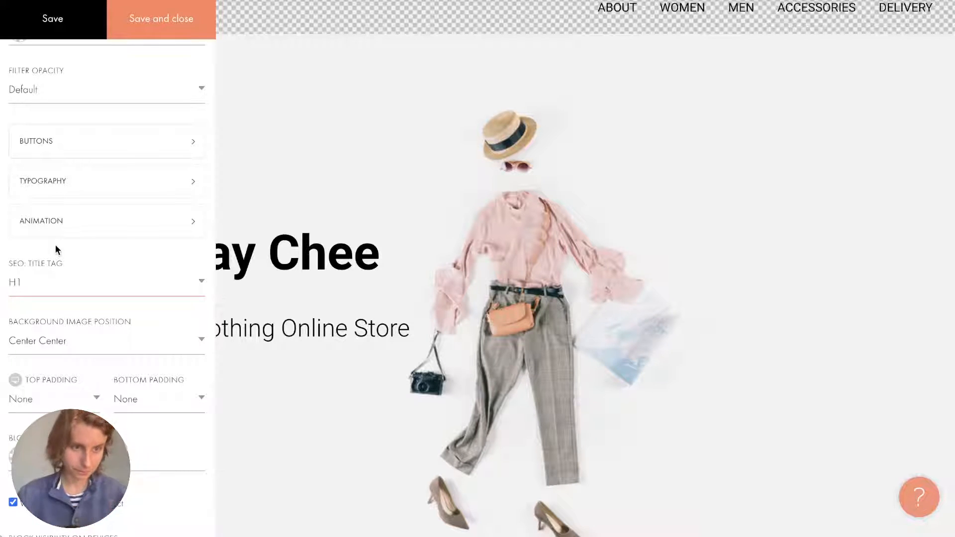
Set the background image position to Center Left and save the block settings.
{"action": "left_click", "coordinate": [80, 347]}
{"action": "left_click", "coordinate": [79, 359]}
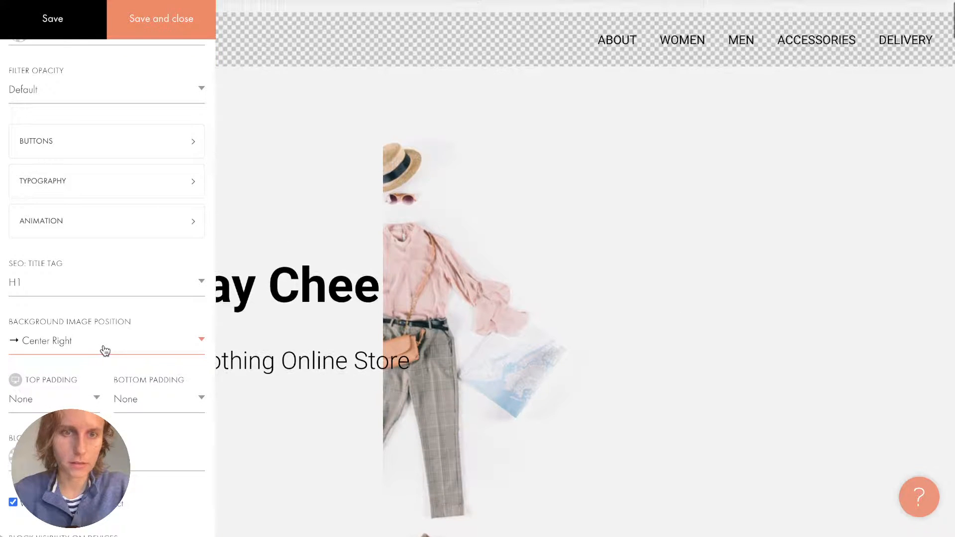
{"action": "left_click", "coordinate": [53, 334]}
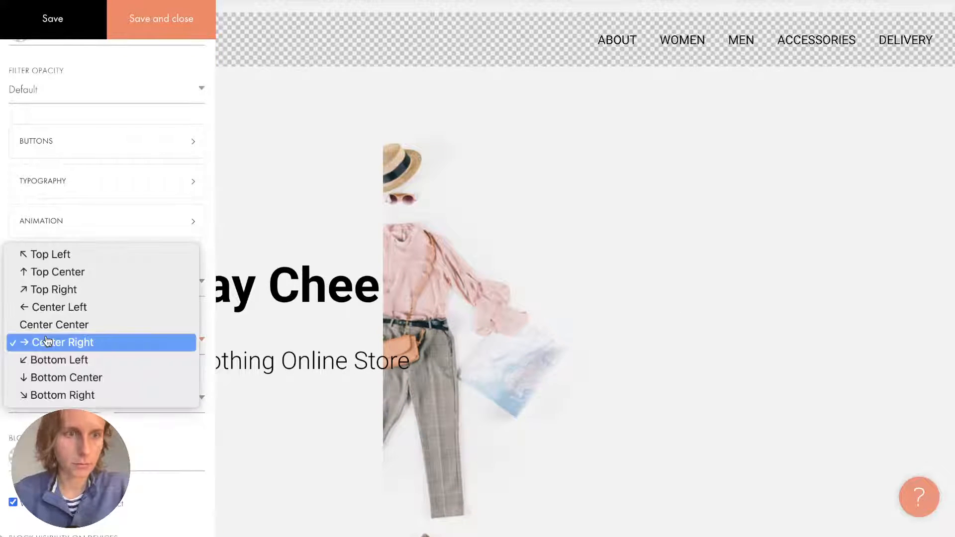
{"action": "left_click", "coordinate": [53, 295]}
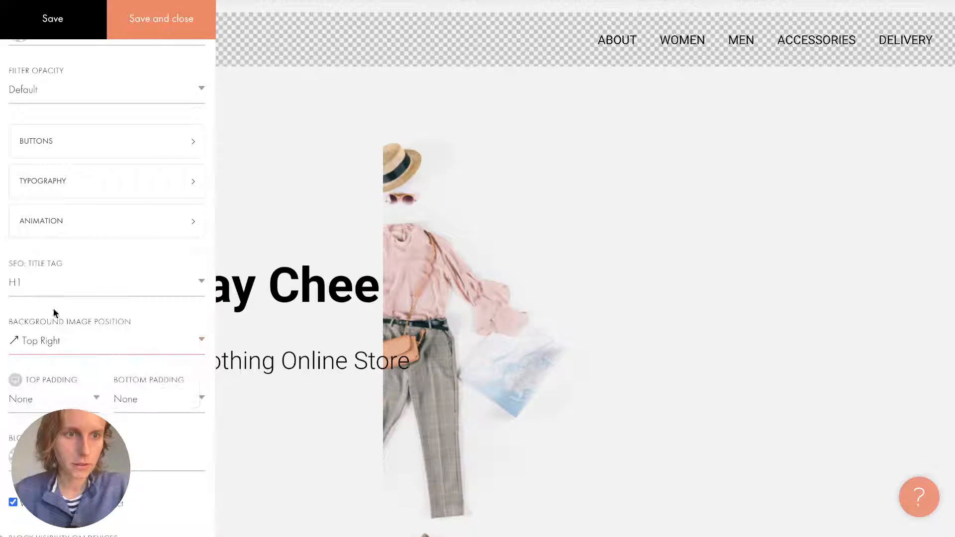
{"action": "left_click", "coordinate": [51, 323]}
{"action": "left_click", "coordinate": [43, 359]}
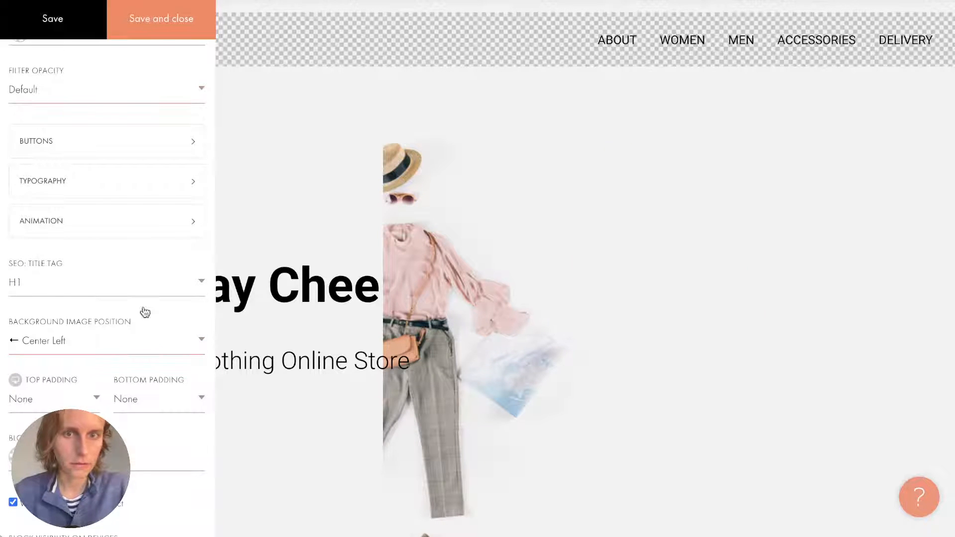
{"action": "scroll", "coordinate": [149, 87], "scroll_direction": "down", "scroll_amount": 2}
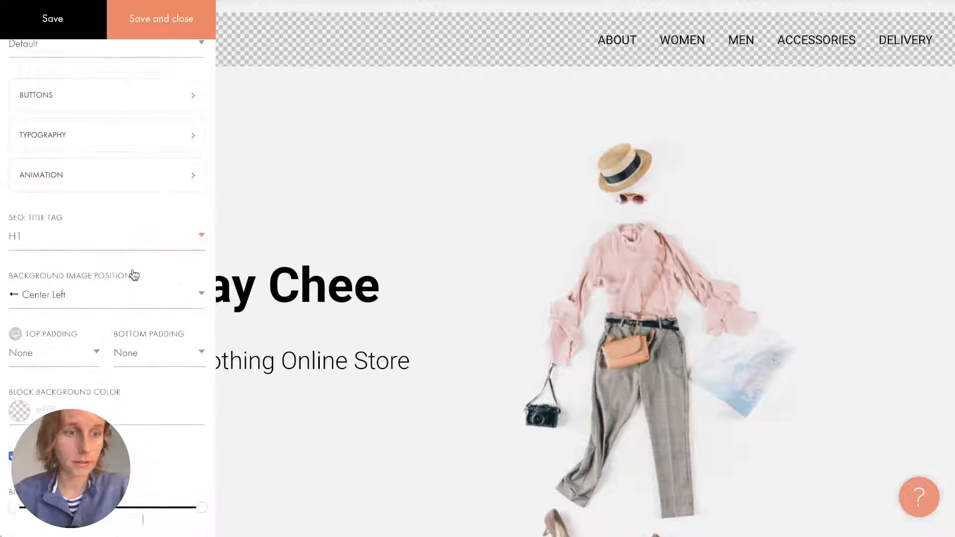
{"action": "left_click", "coordinate": [148, 7]}
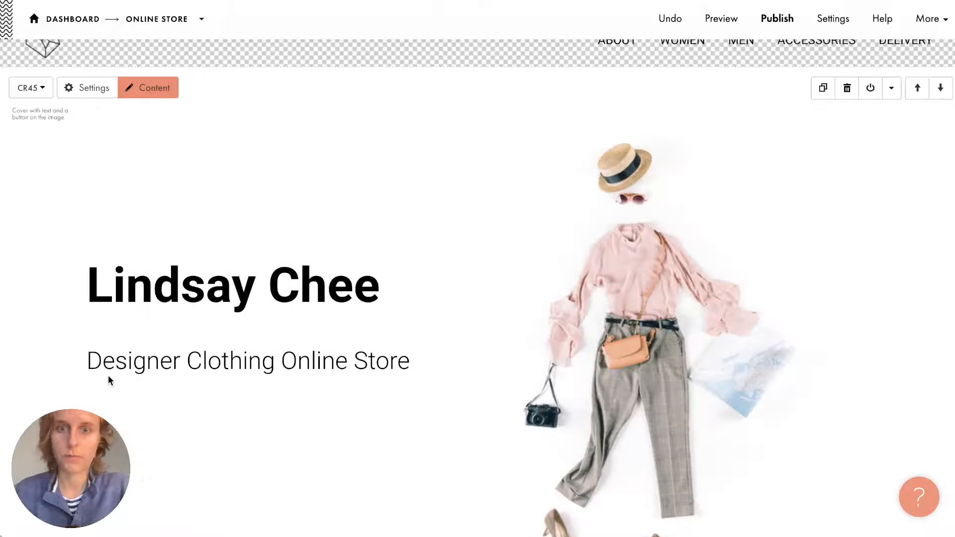
{"action": "scroll", "coordinate": [109, 375], "scroll_direction": "down", "scroll_amount": 1}
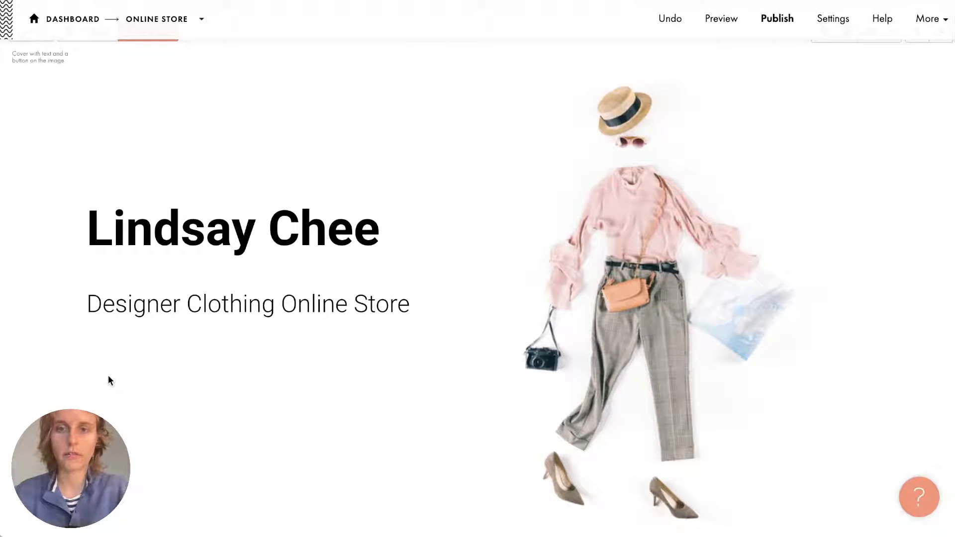
{"action": "scroll", "coordinate": [108, 373], "scroll_direction": "down", "scroll_amount": 1}
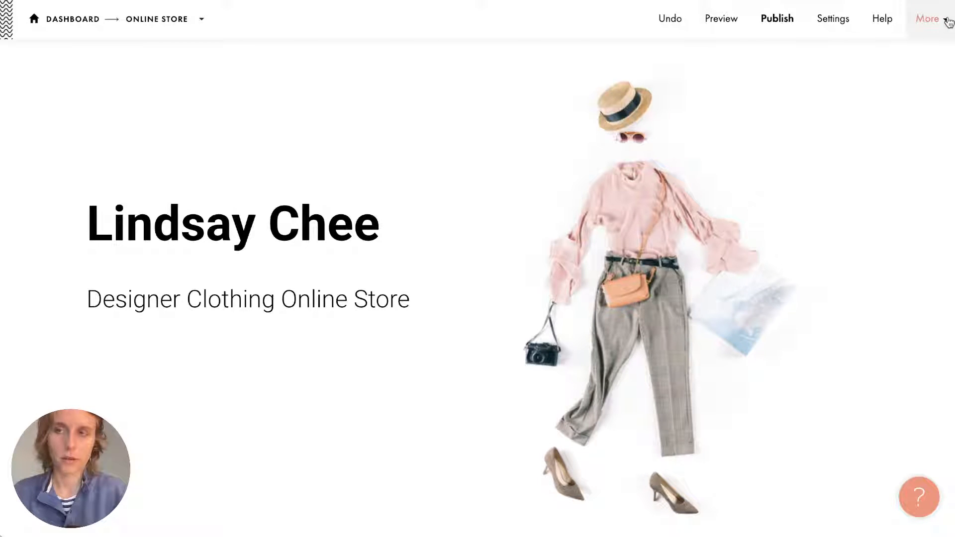
Open the site font presets from More and preview Arial, then Georgia.
{"action": "left_click", "coordinate": [939, 24]}
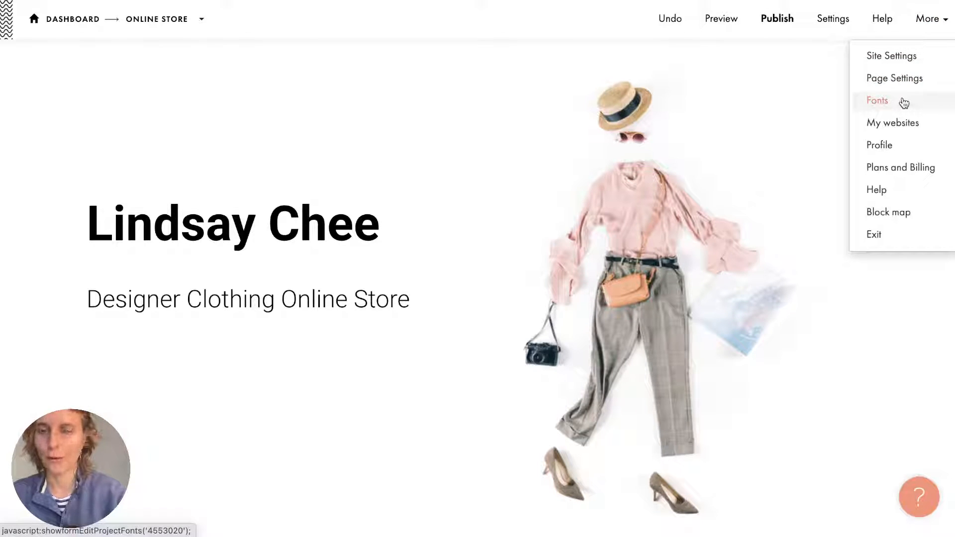
{"action": "left_click", "coordinate": [903, 103]}
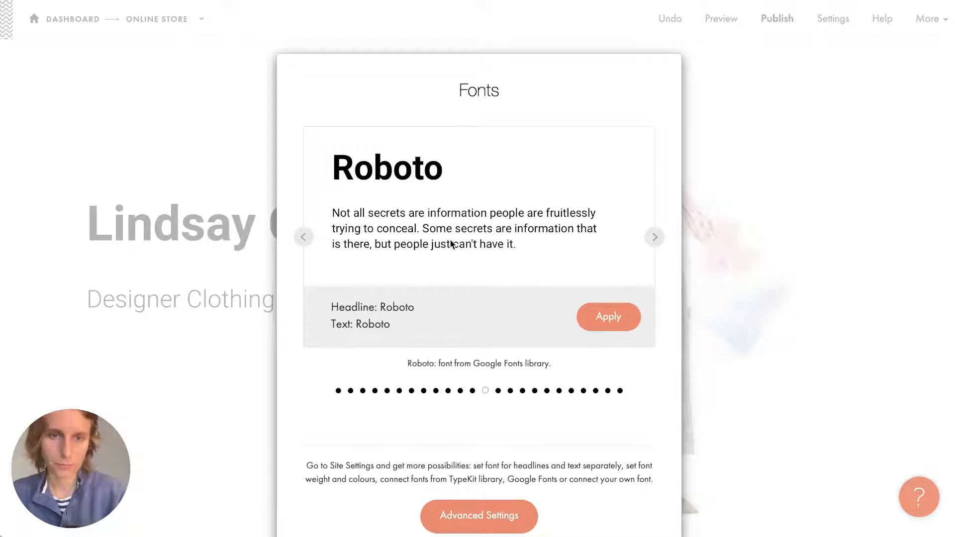
{"action": "scroll", "coordinate": [476, 270], "scroll_direction": "down", "scroll_amount": 1}
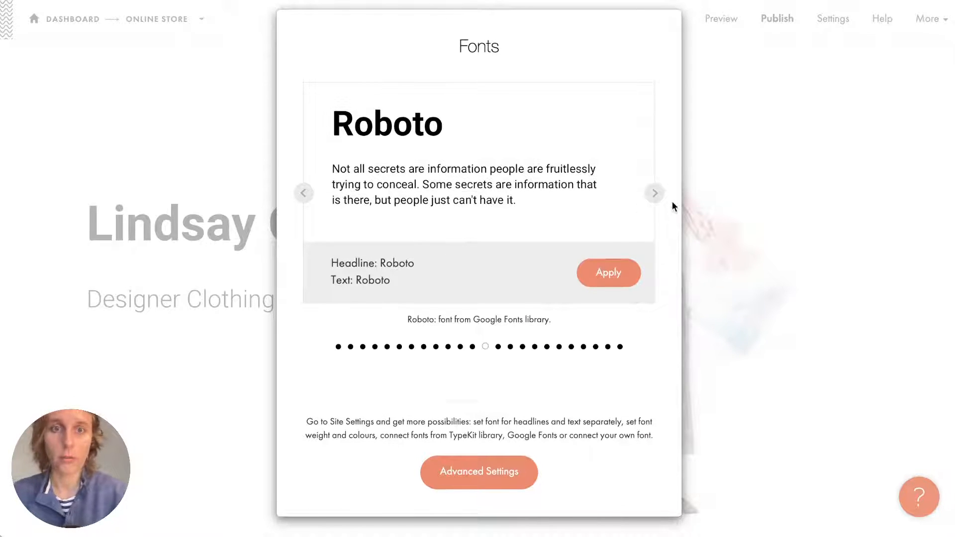
{"action": "left_click", "coordinate": [654, 193]}
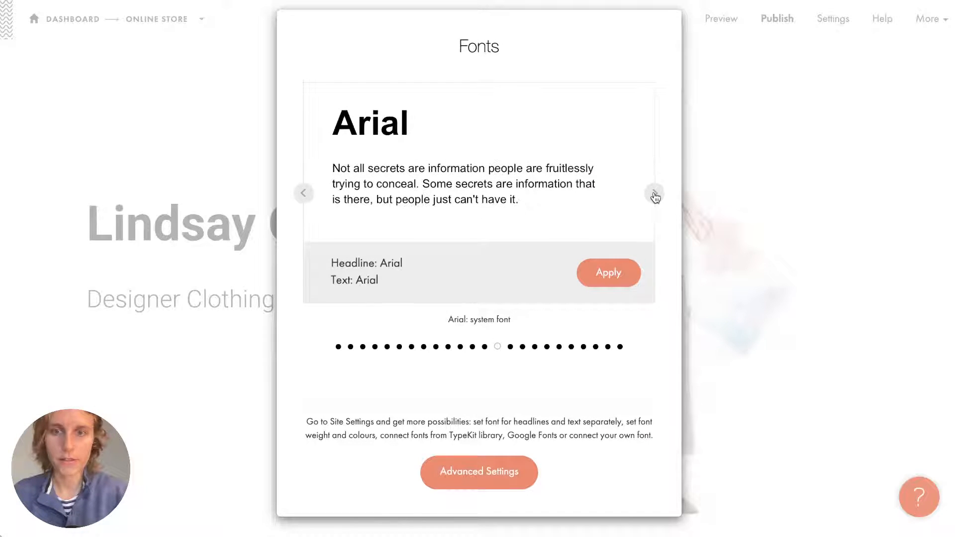
{"action": "left_click", "coordinate": [654, 194]}
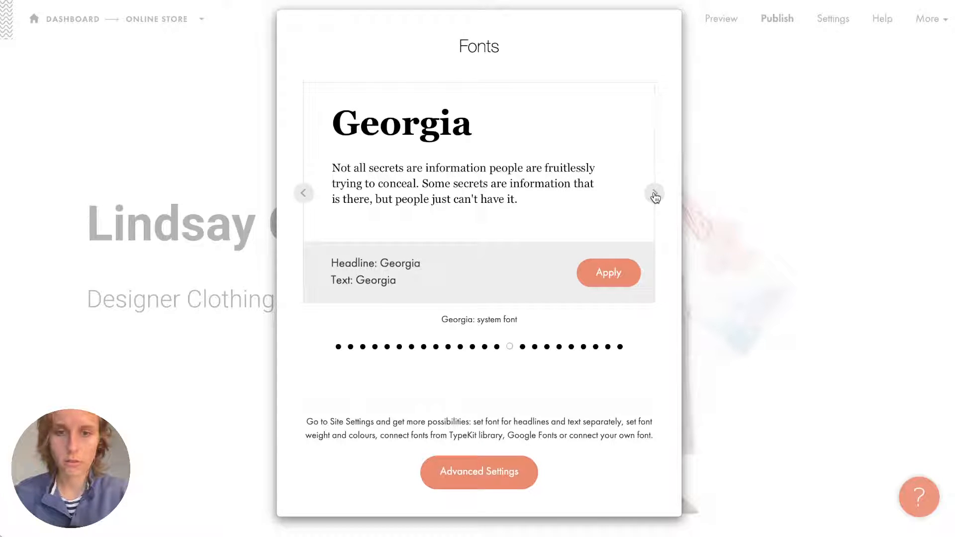
Step back through the font presets, wrapping around, until Noto Serif shows.
{"action": "left_click", "coordinate": [304, 193]}
{"action": "left_click", "coordinate": [306, 193]}
{"action": "left_click", "coordinate": [306, 194]}
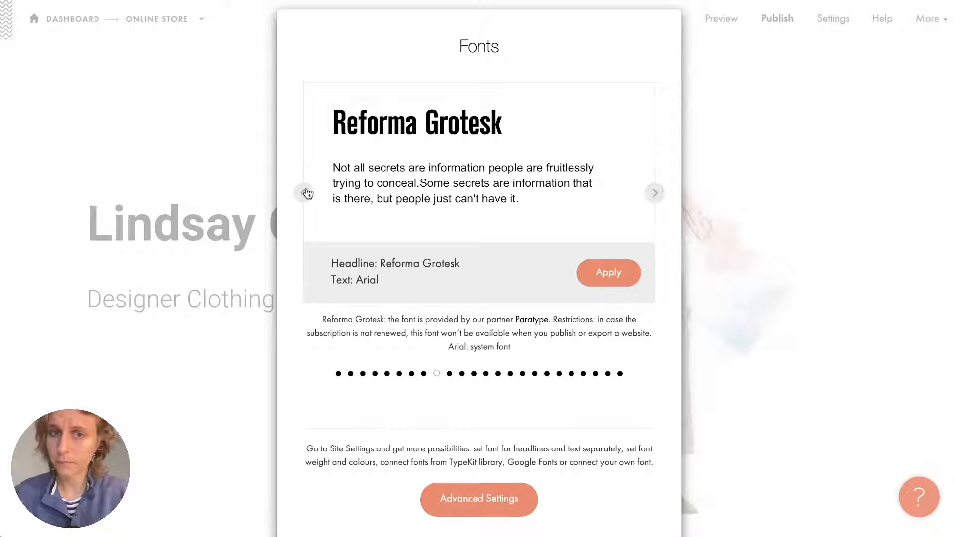
{"action": "left_click", "coordinate": [305, 193]}
{"action": "left_click", "coordinate": [306, 193]}
{"action": "left_click", "coordinate": [306, 193]}
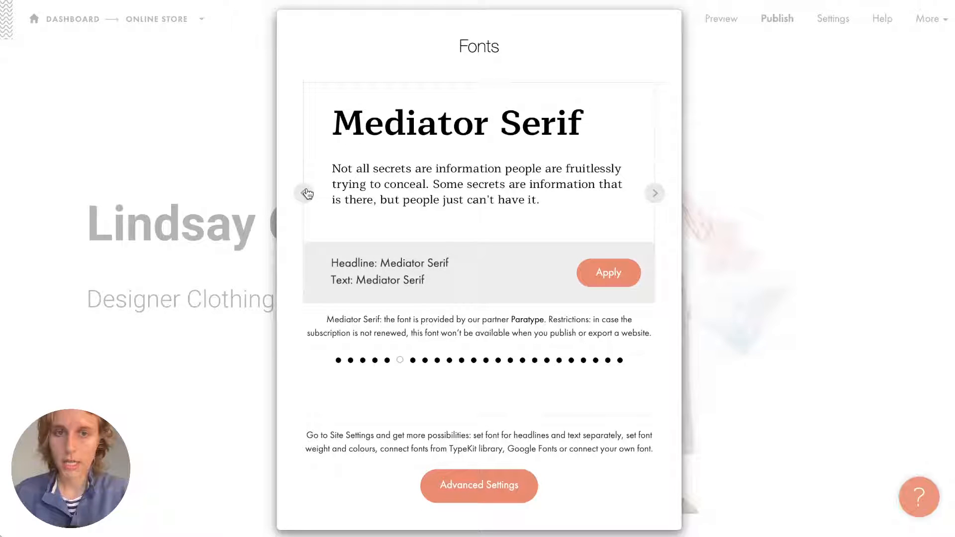
{"action": "left_click", "coordinate": [306, 194]}
{"action": "left_click", "coordinate": [306, 194]}
{"action": "left_click", "coordinate": [306, 193]}
{"action": "left_click", "coordinate": [306, 194]}
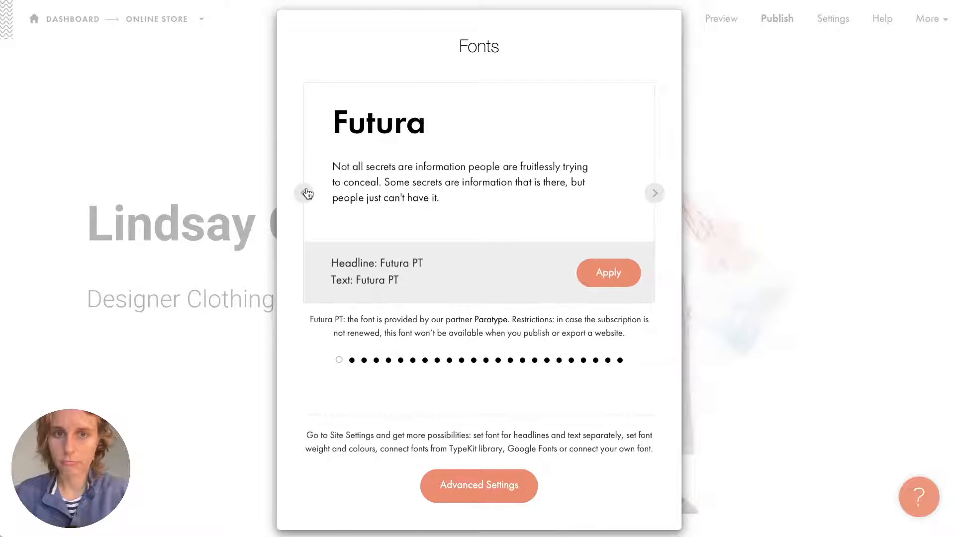
{"action": "left_click", "coordinate": [306, 193]}
{"action": "left_click", "coordinate": [306, 194]}
{"action": "left_click", "coordinate": [306, 194]}
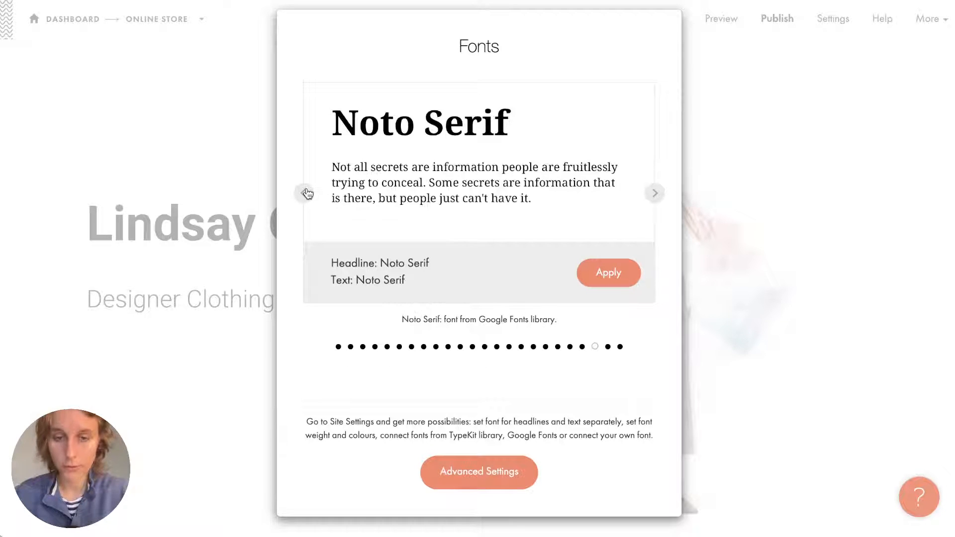
{"action": "left_click", "coordinate": [305, 194]}
Browse the Google Fonts, Adobe Fonts and upload-font options, then return to the Online Store project.
{"action": "left_click", "coordinate": [471, 478]}
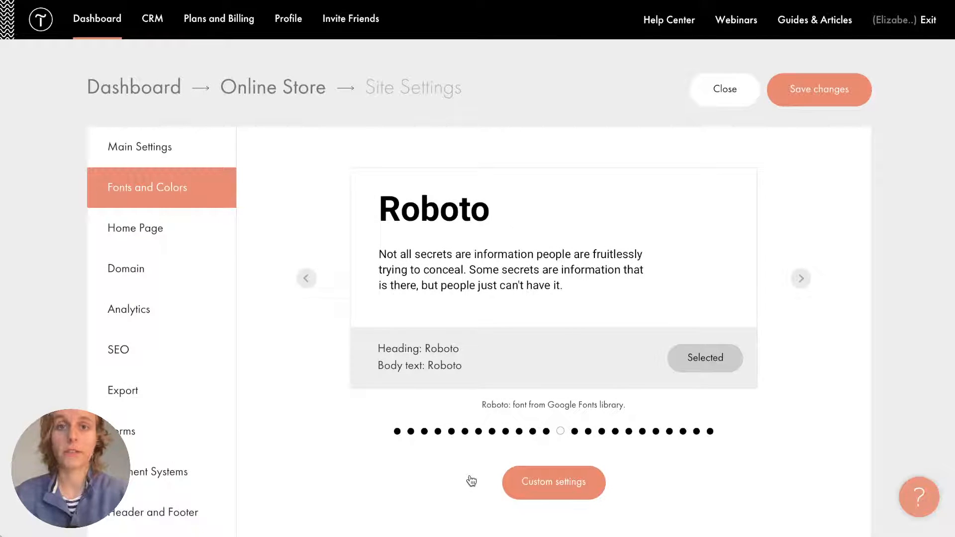
{"action": "scroll", "coordinate": [567, 337], "scroll_direction": "down", "scroll_amount": 3}
{"action": "left_click", "coordinate": [560, 356]}
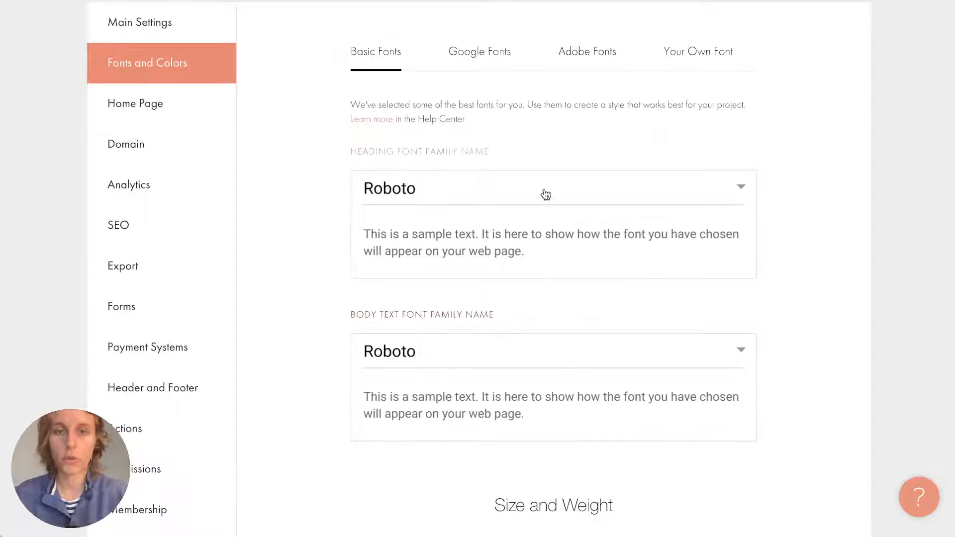
{"action": "scroll", "coordinate": [545, 194], "scroll_direction": "up", "scroll_amount": 3}
{"action": "left_click", "coordinate": [491, 184]}
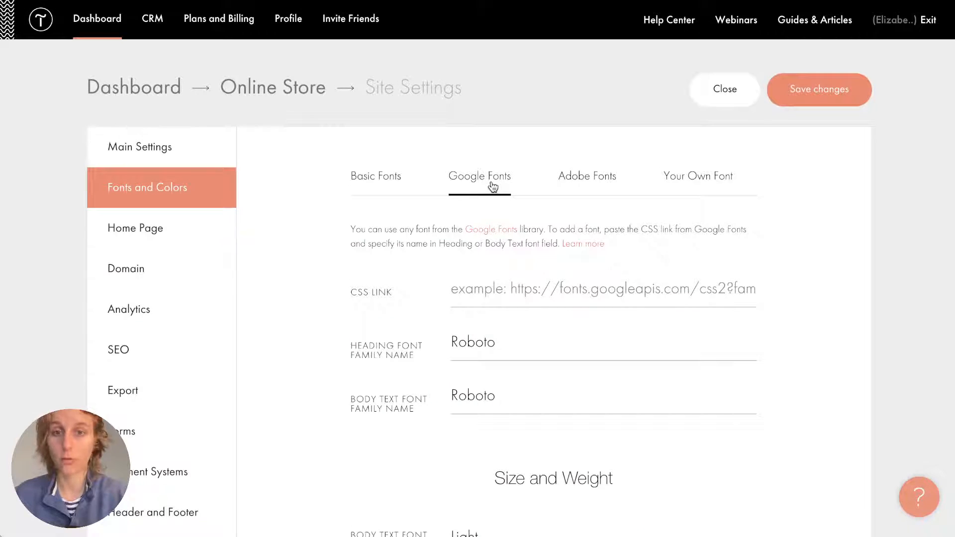
{"action": "left_click", "coordinate": [585, 185]}
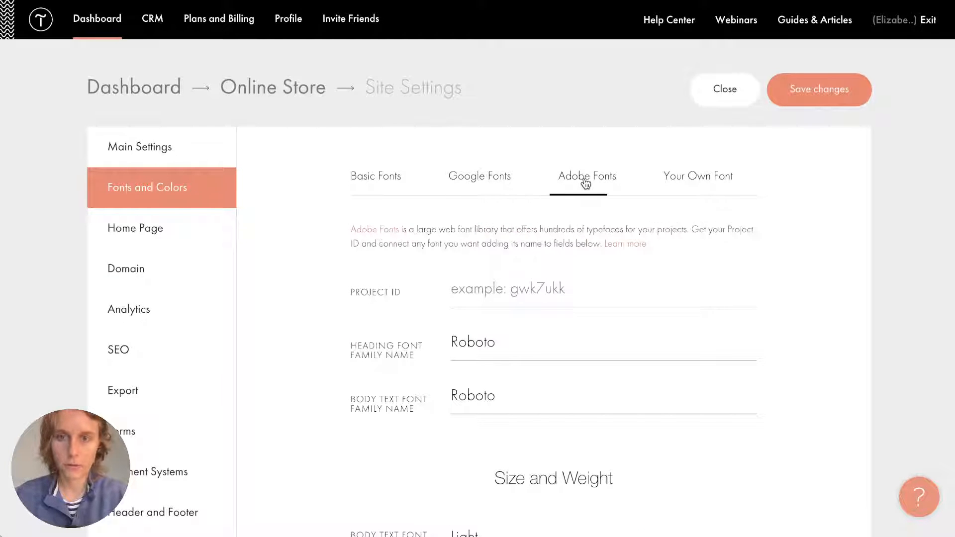
{"action": "left_click", "coordinate": [705, 186]}
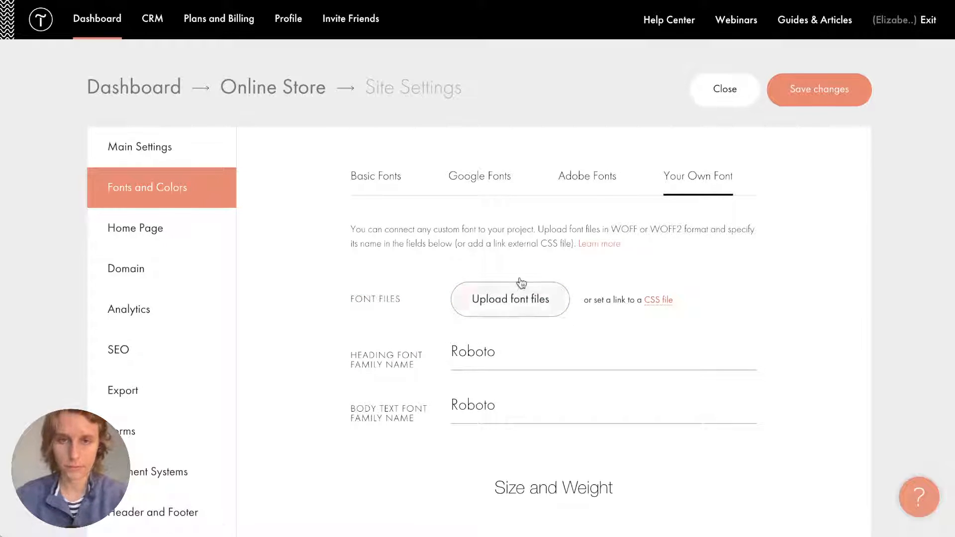
{"action": "left_click", "coordinate": [386, 178]}
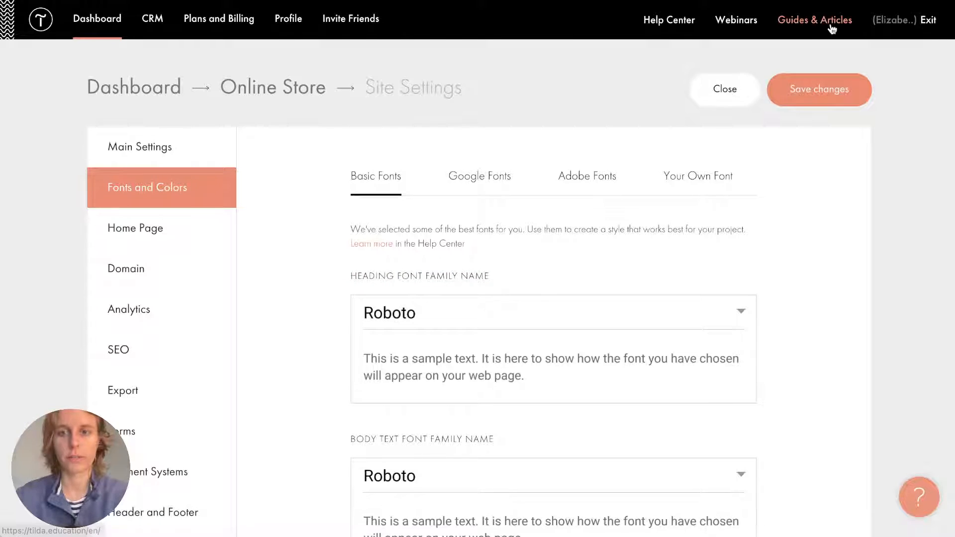
{"action": "left_click", "coordinate": [735, 96]}
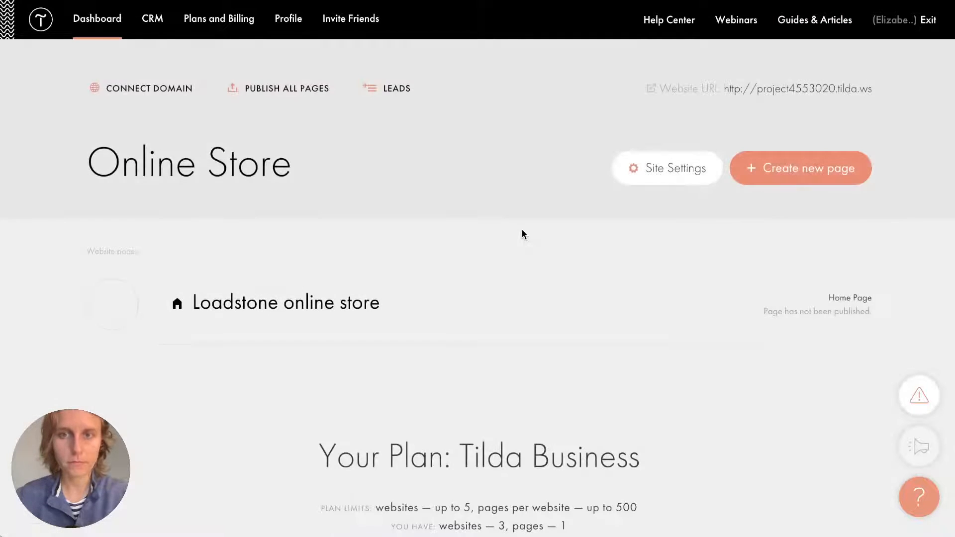
Open the Loadstone store page in the editor and apply the Georgia font pair.
{"action": "left_click", "coordinate": [379, 307]}
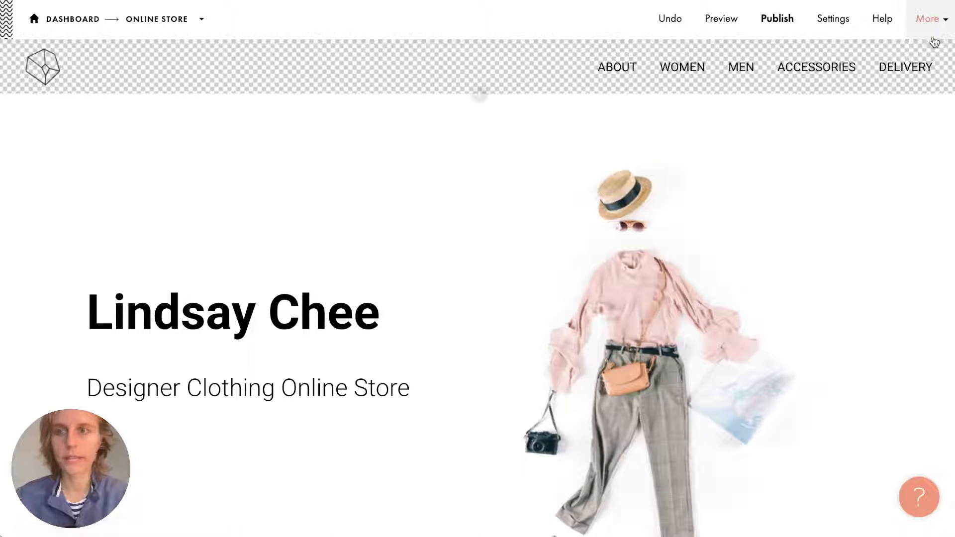
{"action": "left_click", "coordinate": [944, 24]}
{"action": "left_click", "coordinate": [906, 100]}
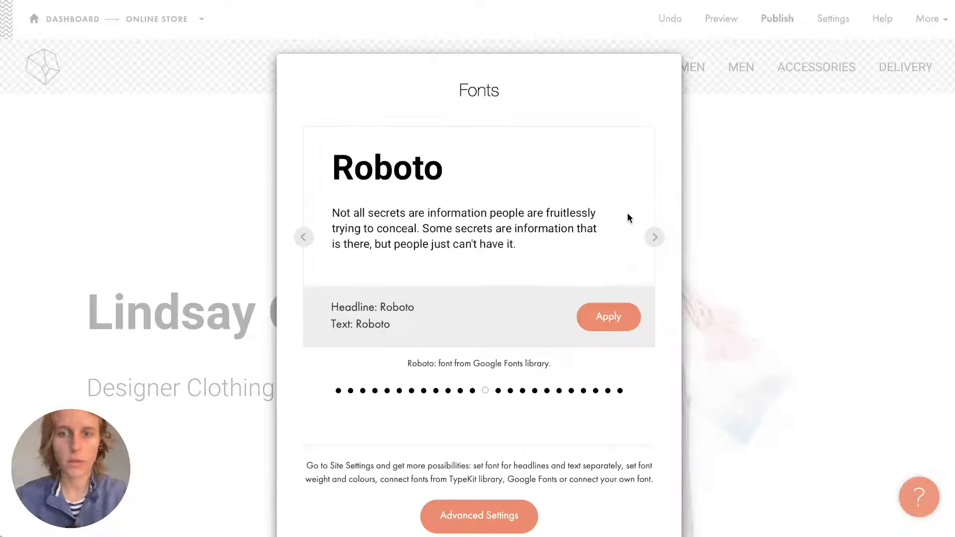
{"action": "left_click", "coordinate": [656, 240]}
{"action": "left_click", "coordinate": [659, 242]}
{"action": "left_click", "coordinate": [610, 317]}
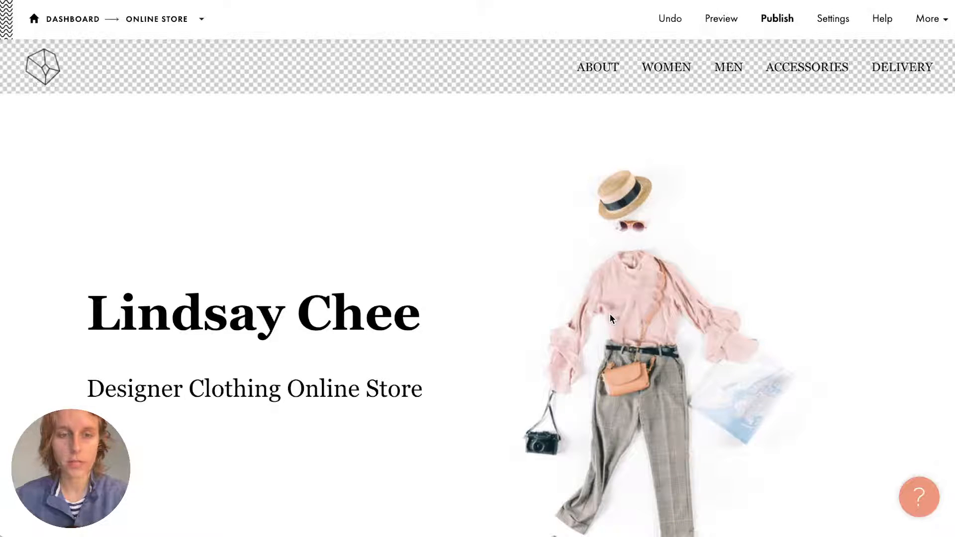
Scroll down to the IP101 text block about local fashion designers.
{"action": "mouse_move", "coordinate": [387, 244]}
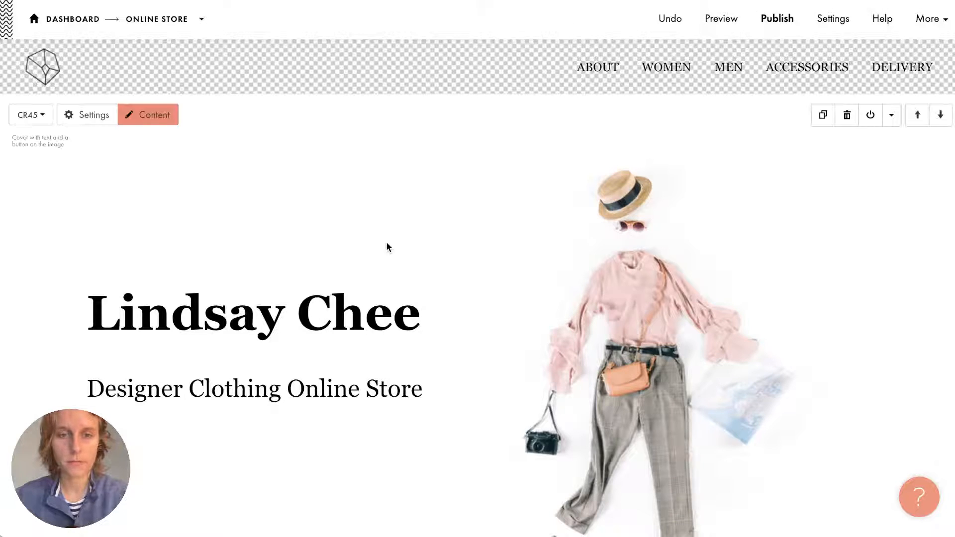
{"action": "scroll", "coordinate": [385, 241], "scroll_direction": "down", "scroll_amount": 10}
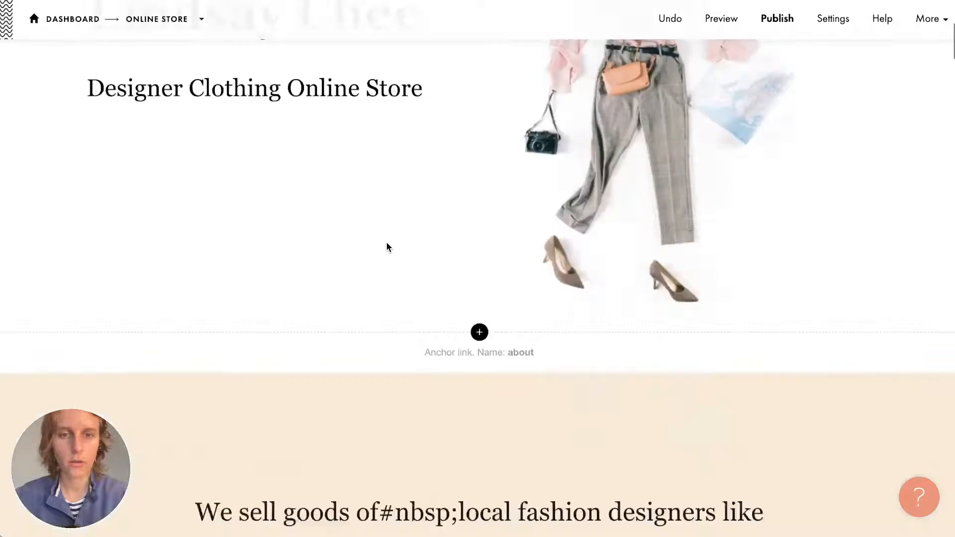
{"action": "scroll", "coordinate": [386, 240], "scroll_direction": "up", "scroll_amount": 7}
{"action": "scroll", "coordinate": [386, 246], "scroll_direction": "up", "scroll_amount": 3}
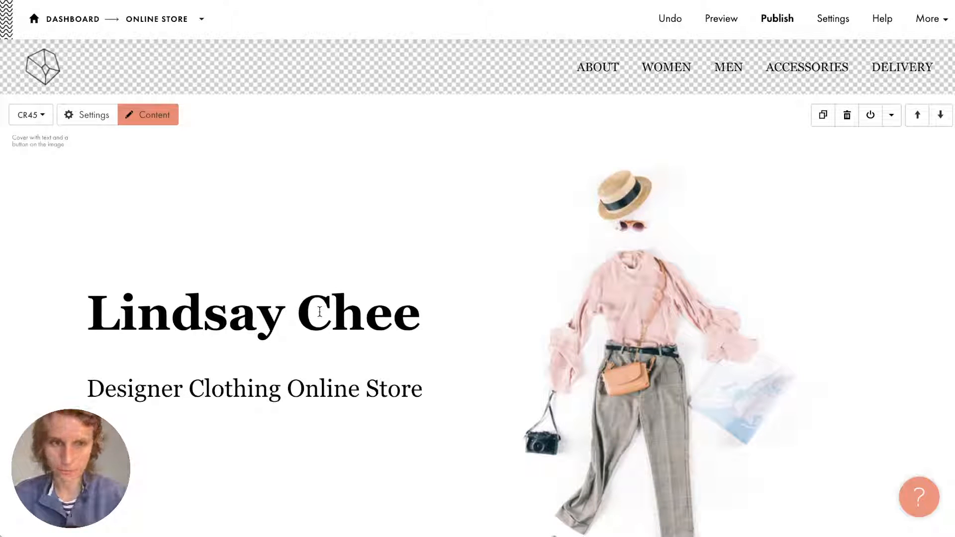
{"action": "scroll", "coordinate": [321, 271], "scroll_direction": "down", "scroll_amount": 1}
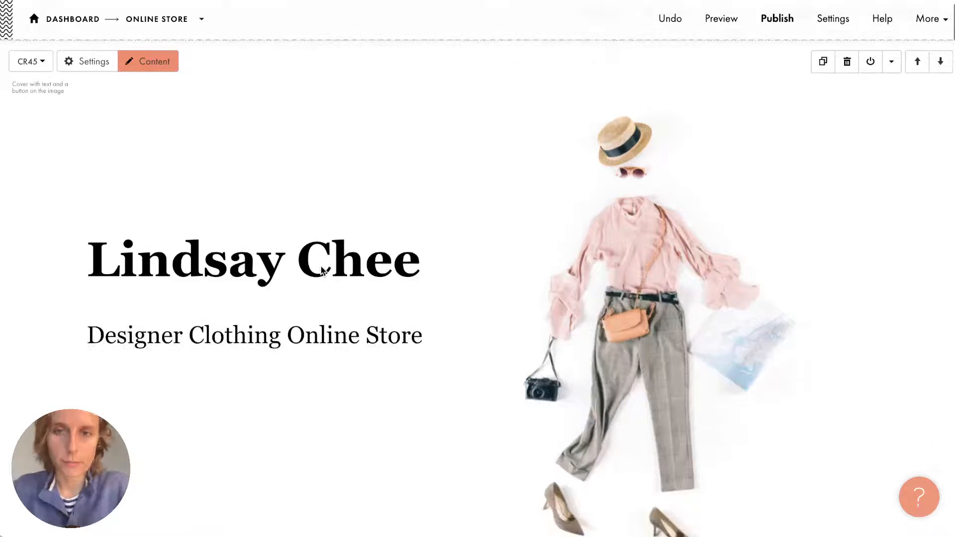
{"action": "scroll", "coordinate": [321, 266], "scroll_direction": "down", "scroll_amount": 1}
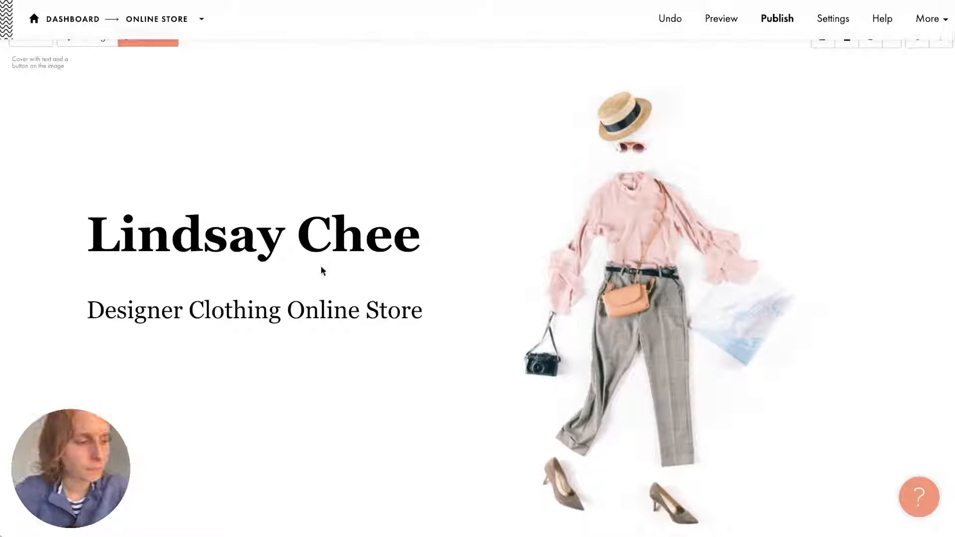
{"action": "scroll", "coordinate": [321, 271], "scroll_direction": "down", "scroll_amount": 10}
{"action": "scroll", "coordinate": [320, 270], "scroll_direction": "up", "scroll_amount": 2}
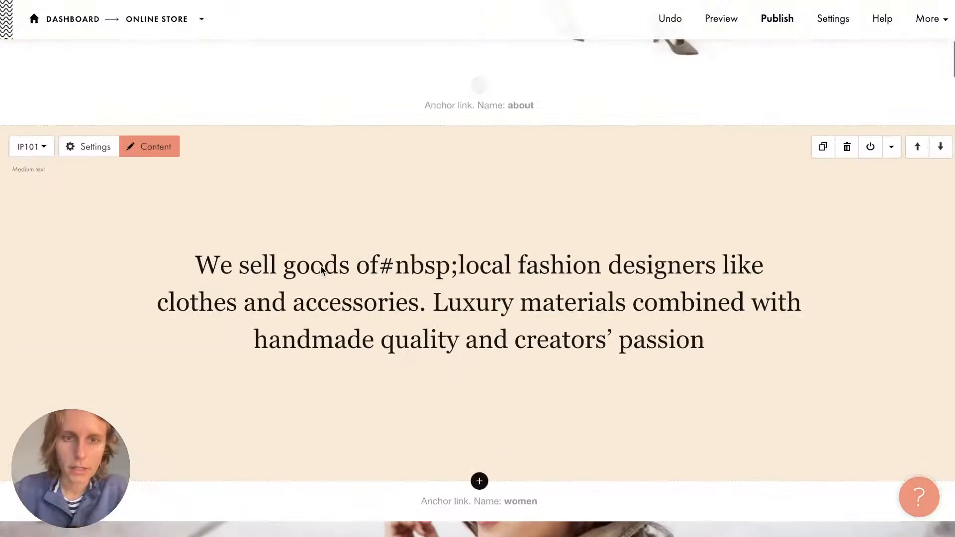
Paste the 'Discover stunning clothing' paragraph from the notes over 'We sell goods', removing the extra line.
{"action": "left_click", "coordinate": [407, 322]}
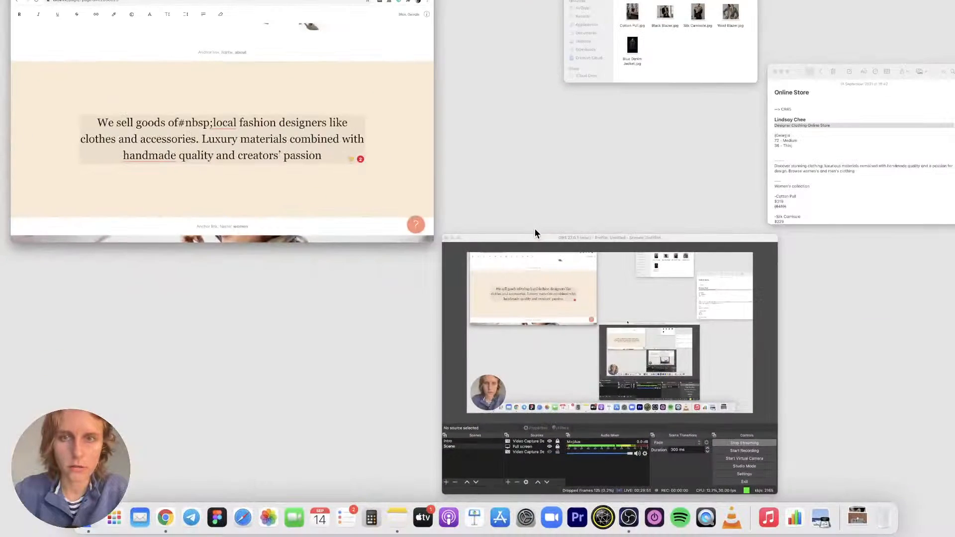
{"action": "left_click", "coordinate": [833, 171]}
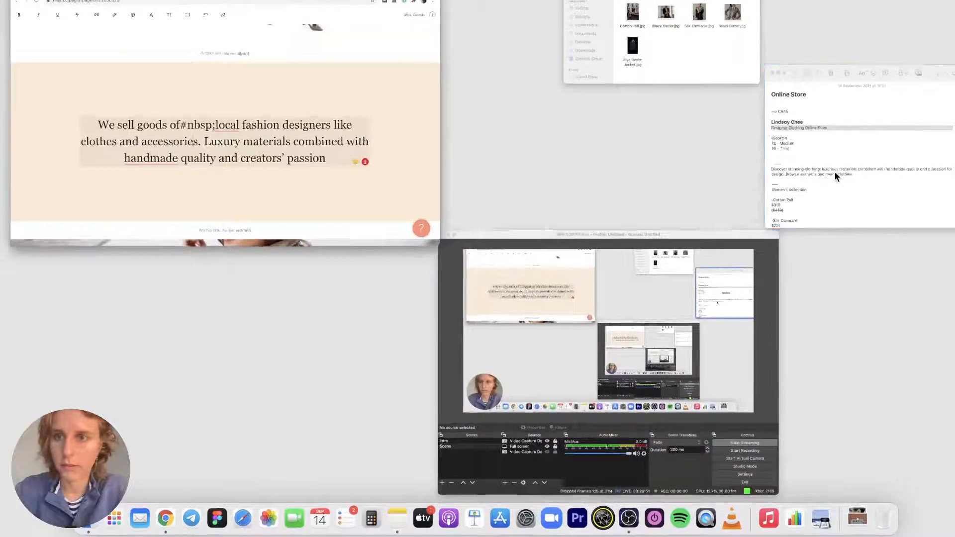
{"action": "left_click", "coordinate": [641, 325]}
{"action": "scroll", "coordinate": [641, 323], "scroll_direction": "down", "scroll_amount": 3}
{"action": "triple_click", "coordinate": [567, 319]}
{"action": "key", "text": "super+c"}
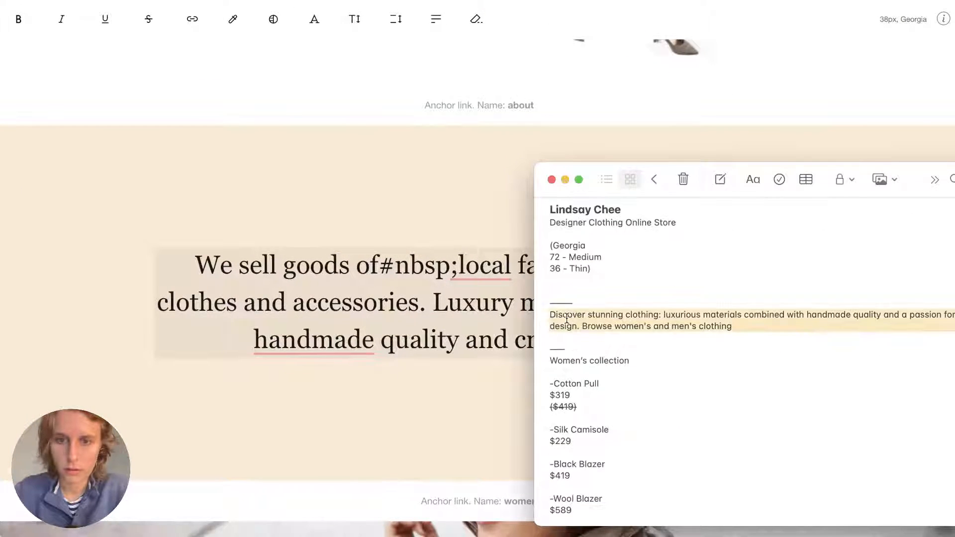
{"action": "left_click", "coordinate": [432, 306]}
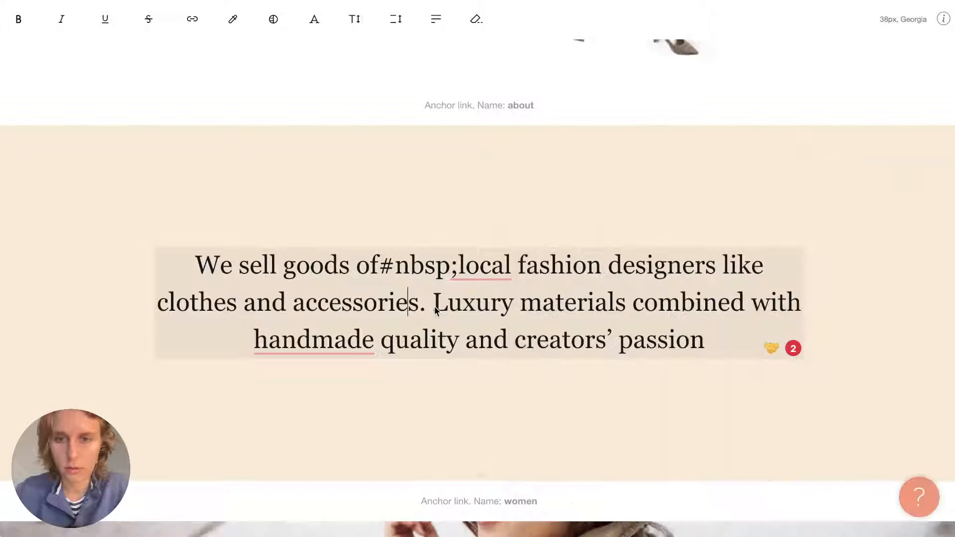
{"action": "triple_click", "coordinate": [385, 305]}
{"action": "key", "text": "super+v"}
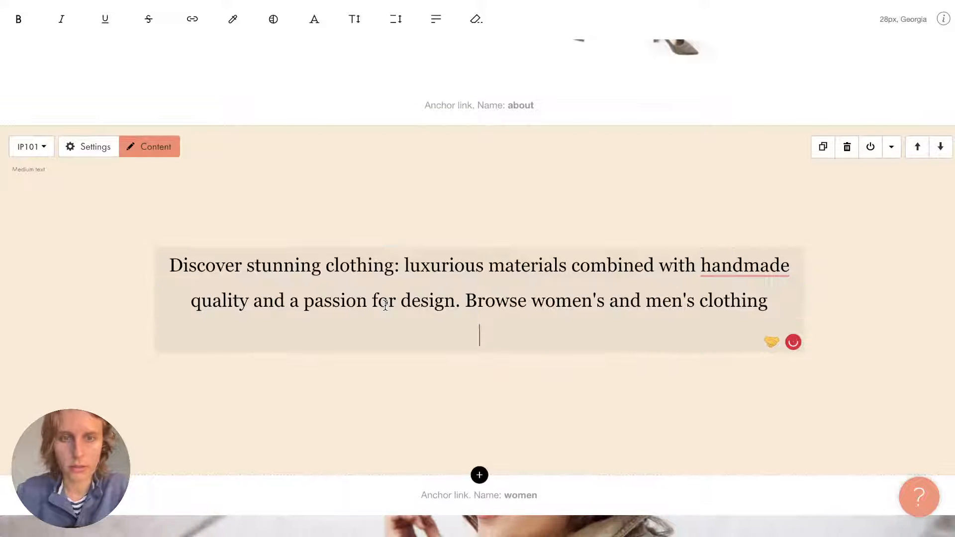
{"action": "key", "text": "BackSpace"}
{"action": "left_click", "coordinate": [425, 217]}
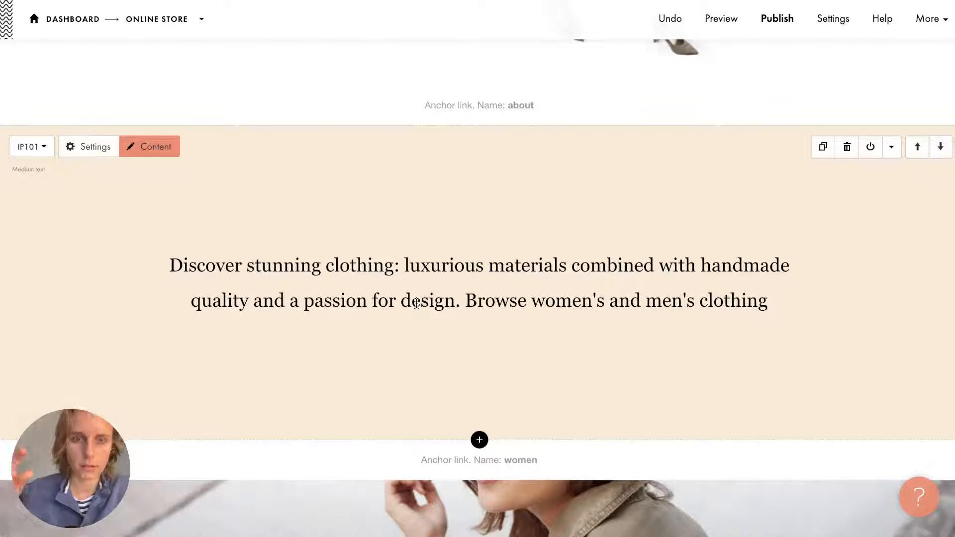
Recheck the new description in place, then open the text block's Content editor.
{"action": "double_click", "coordinate": [416, 303]}
{"action": "left_click", "coordinate": [407, 258]}
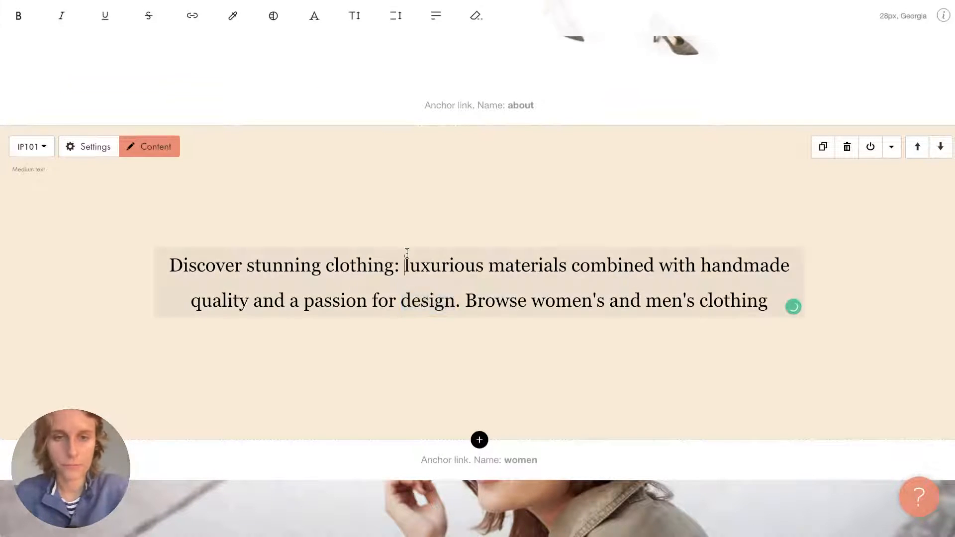
{"action": "left_click", "coordinate": [399, 216]}
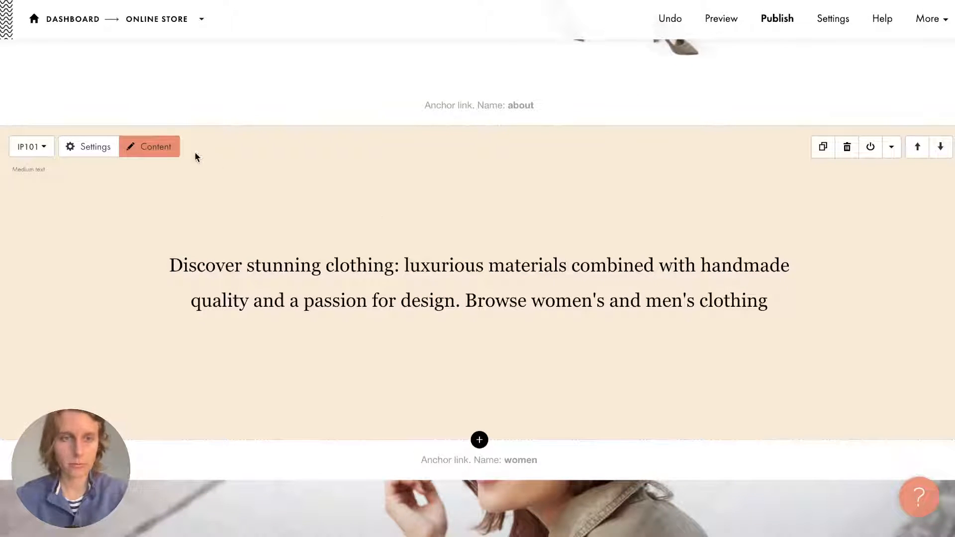
{"action": "left_click", "coordinate": [168, 148]}
Select both description lines, set their font size to 36px, and save.
{"action": "left_click", "coordinate": [251, 139]}
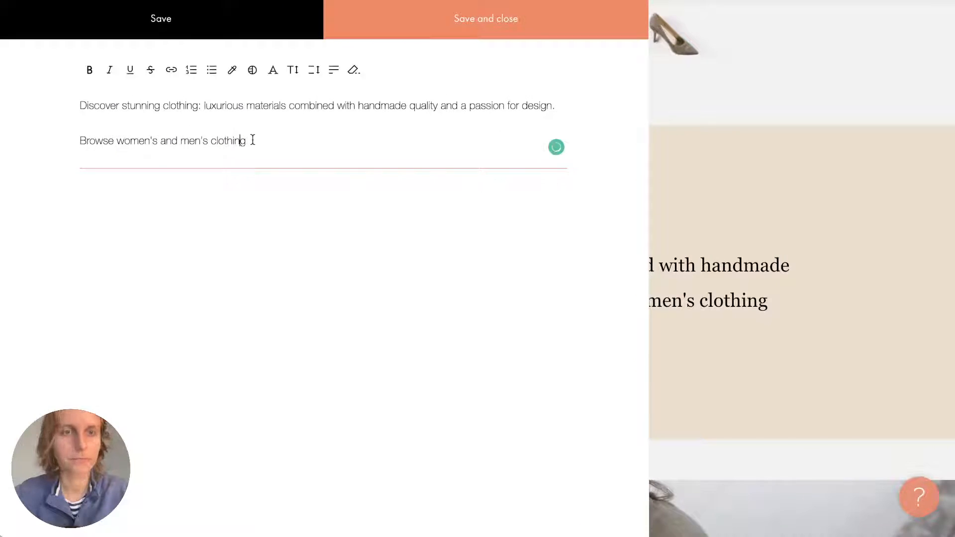
{"action": "left_click_drag", "start_coordinate": [251, 138], "coordinate": [78, 87]}
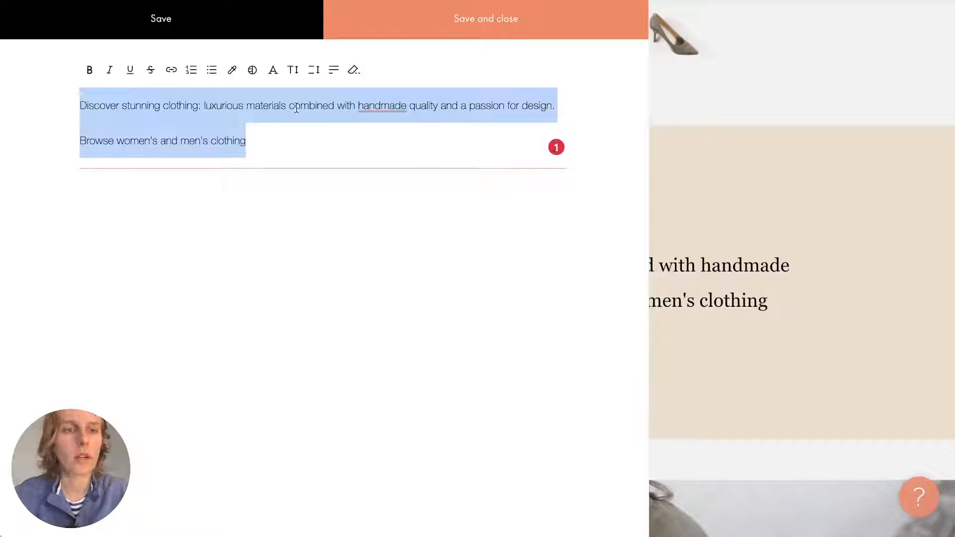
{"action": "left_click", "coordinate": [298, 79]}
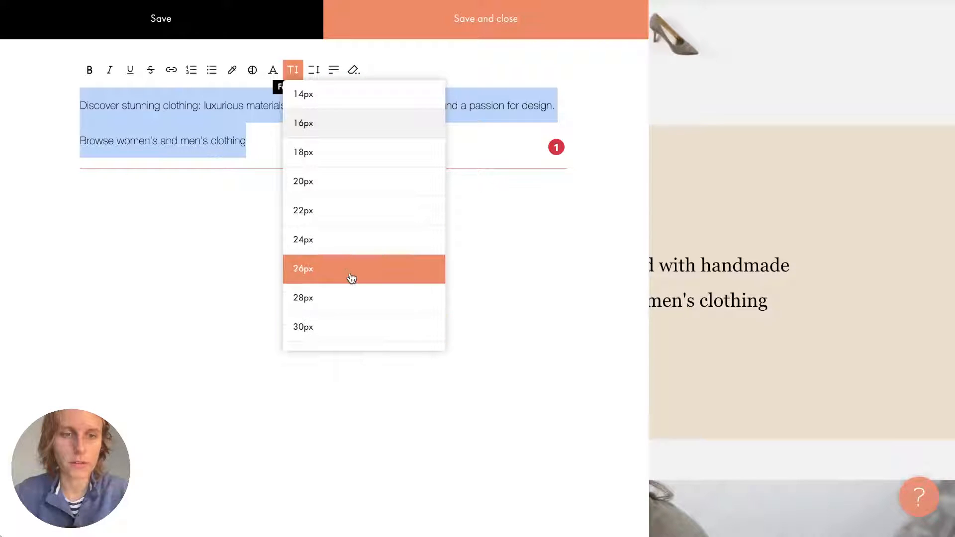
{"action": "left_click", "coordinate": [323, 326]}
{"action": "left_click", "coordinate": [292, 70]}
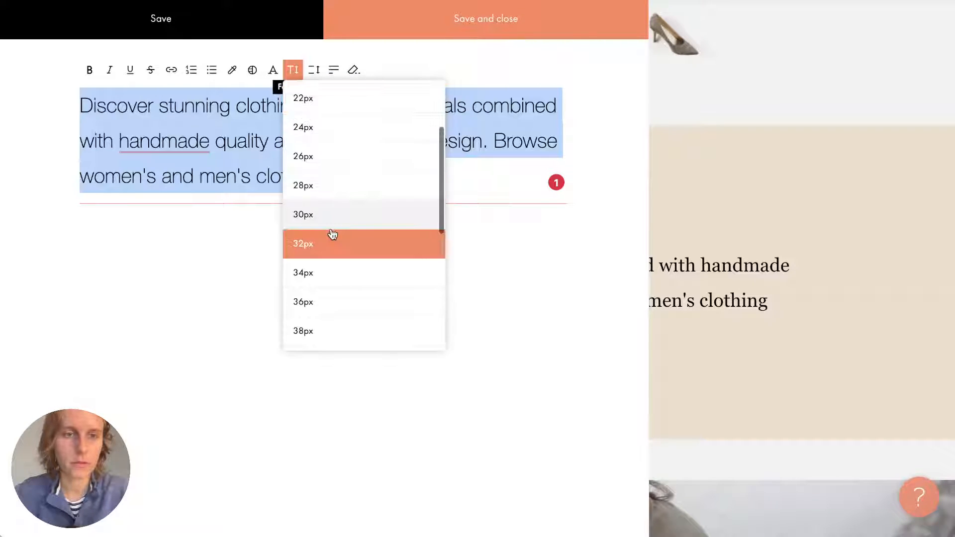
{"action": "left_click", "coordinate": [321, 304]}
{"action": "left_click", "coordinate": [465, 30]}
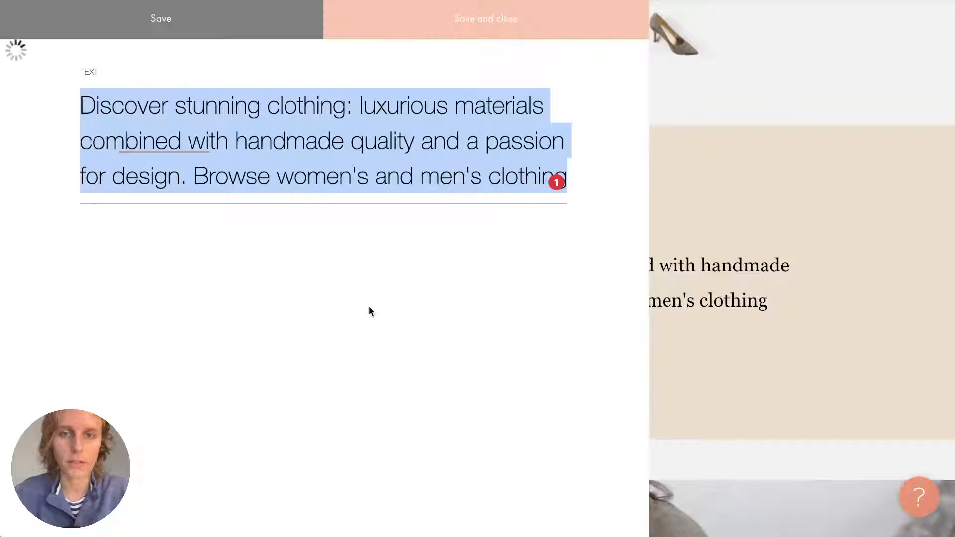
{"action": "scroll", "coordinate": [369, 306], "scroll_direction": "down", "scroll_amount": 1}
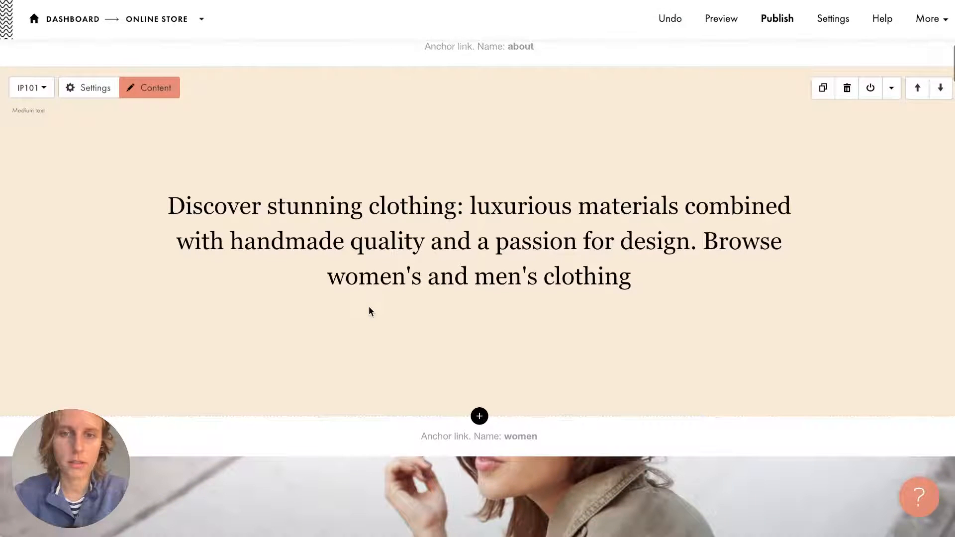
Add a full stop after 'clothing' in the description and save it.
{"action": "left_click", "coordinate": [628, 295]}
{"action": "type", "text": "."}
{"action": "left_click", "coordinate": [599, 313]}
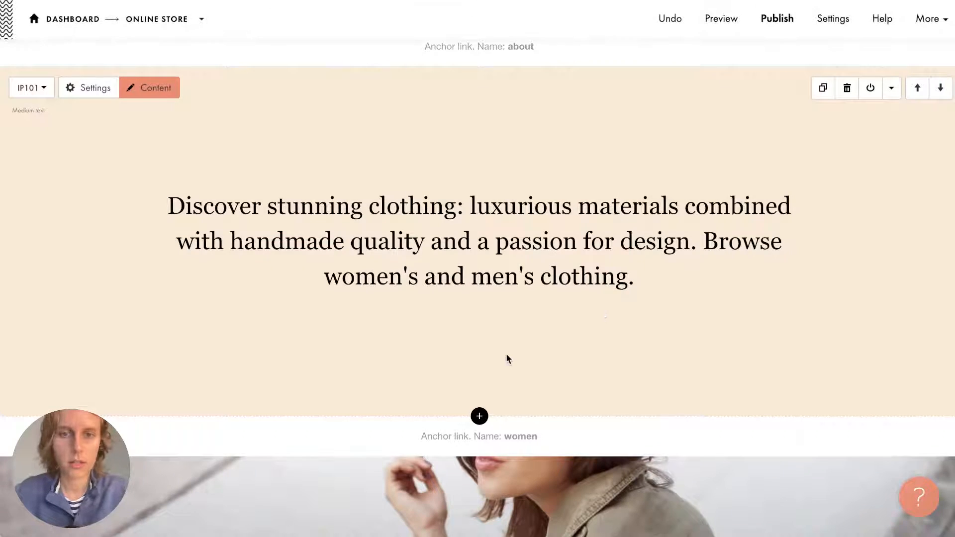
Scroll past the Men's product cards to the CR16 Accessories cover.
{"action": "scroll", "coordinate": [506, 355], "scroll_direction": "up", "scroll_amount": 8}
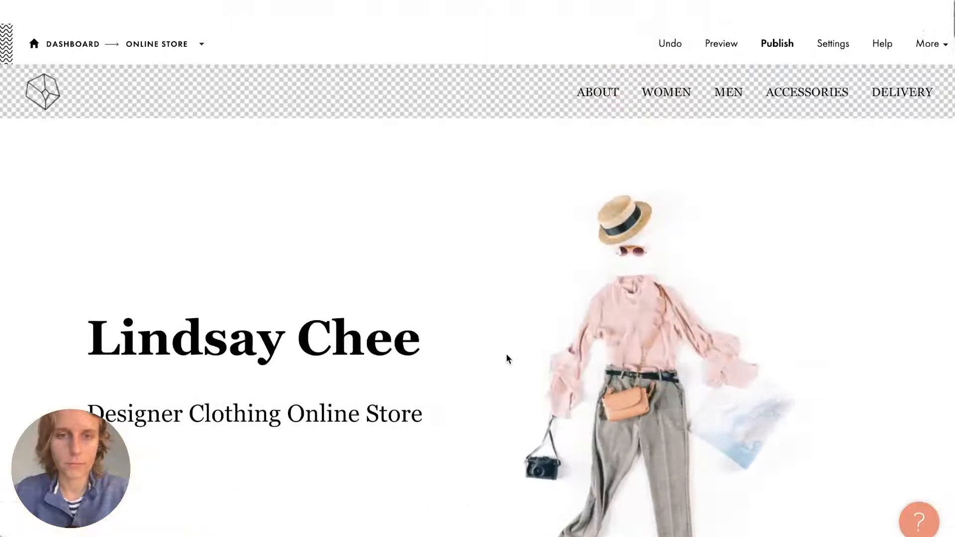
{"action": "scroll", "coordinate": [506, 354], "scroll_direction": "down", "scroll_amount": 9}
{"action": "scroll", "coordinate": [506, 354], "scroll_direction": "up", "scroll_amount": 12}
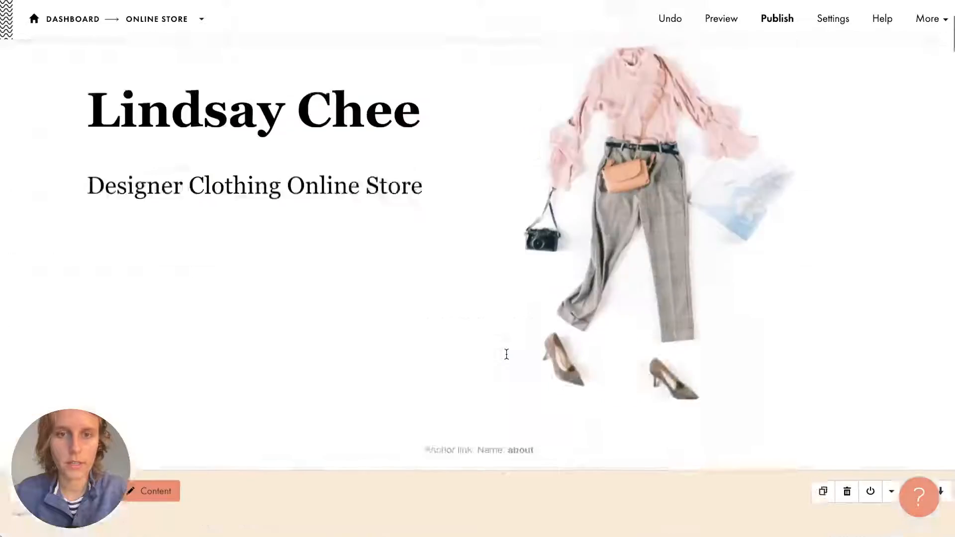
{"action": "scroll", "coordinate": [517, 391], "scroll_direction": "down", "scroll_amount": 13}
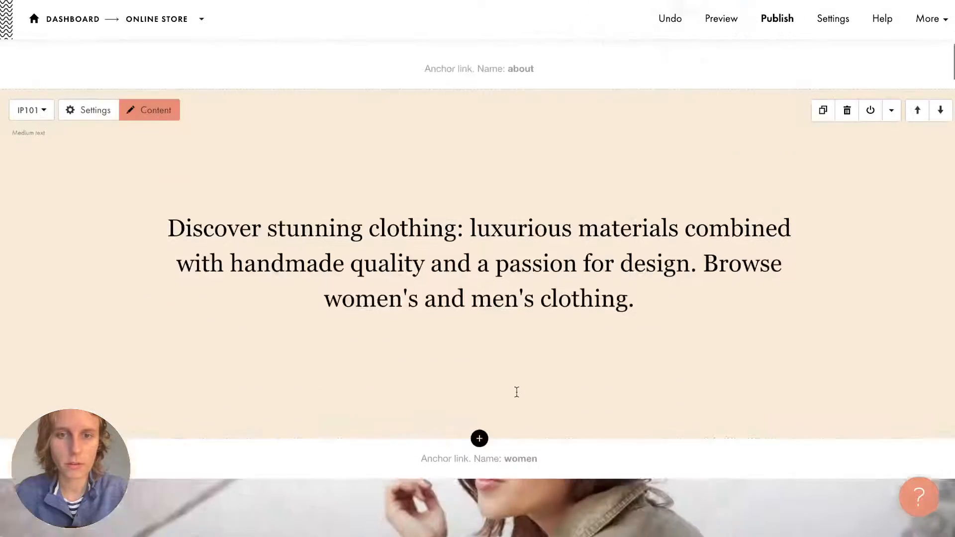
{"action": "scroll", "coordinate": [516, 391], "scroll_direction": "down", "scroll_amount": 6}
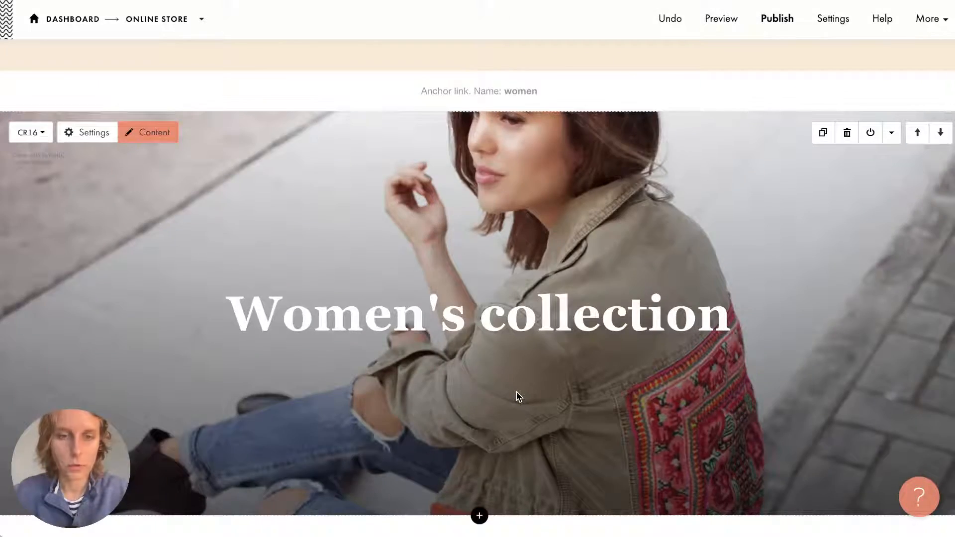
{"action": "scroll", "coordinate": [517, 396], "scroll_direction": "down", "scroll_amount": 20}
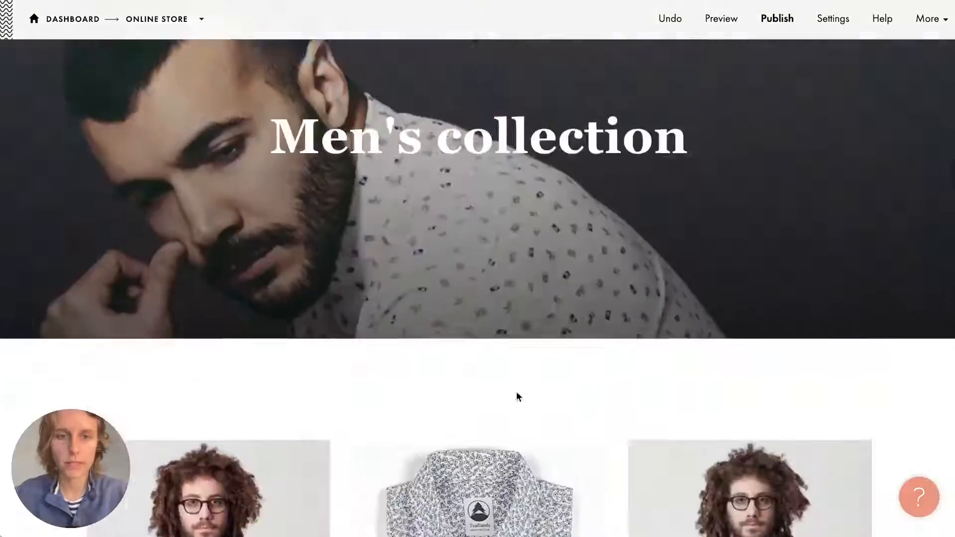
{"action": "scroll", "coordinate": [516, 392], "scroll_direction": "down", "scroll_amount": 14}
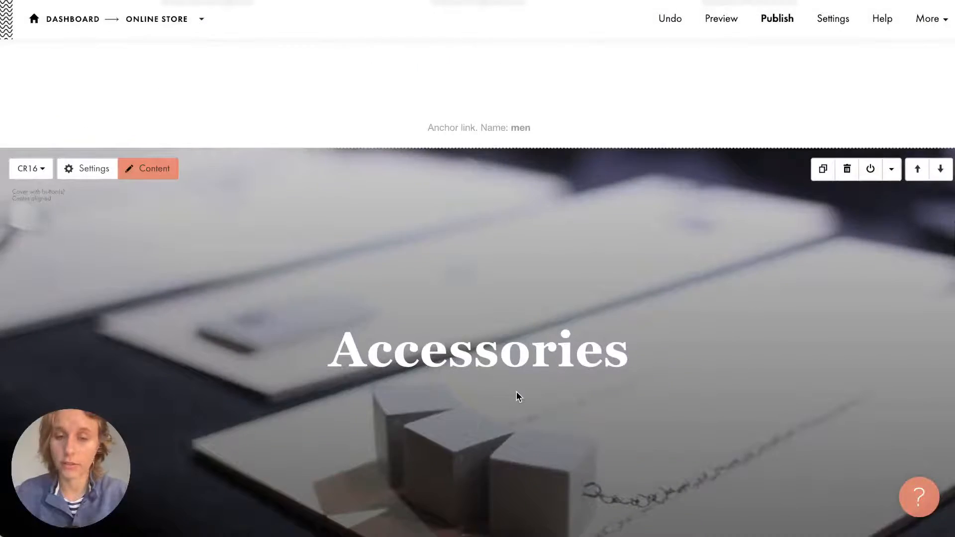
{"action": "scroll", "coordinate": [516, 392], "scroll_direction": "down", "scroll_amount": 9}
{"action": "scroll", "coordinate": [517, 392], "scroll_direction": "up", "scroll_amount": 15}
{"action": "scroll", "coordinate": [516, 392], "scroll_direction": "down", "scroll_amount": 3}
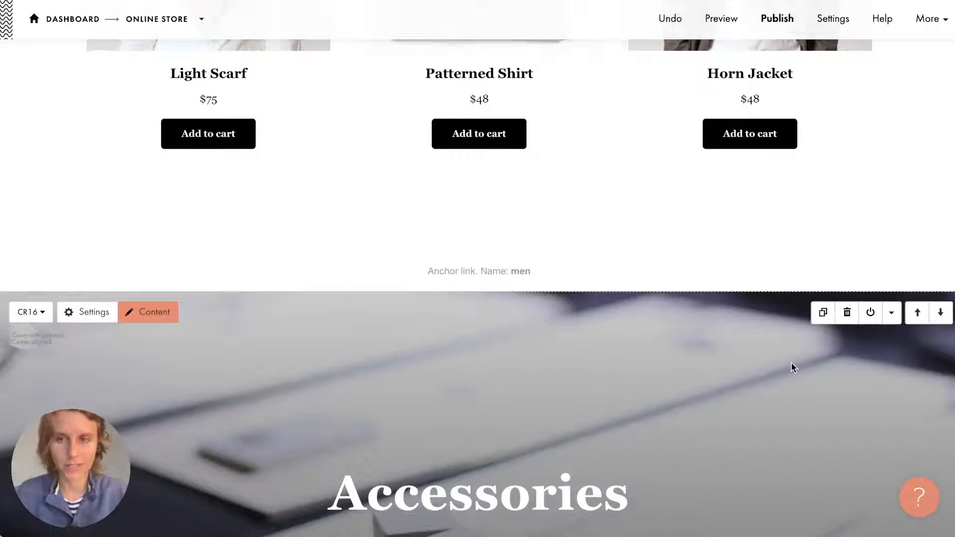
{"action": "scroll", "coordinate": [791, 365], "scroll_direction": "down", "scroll_amount": 6}
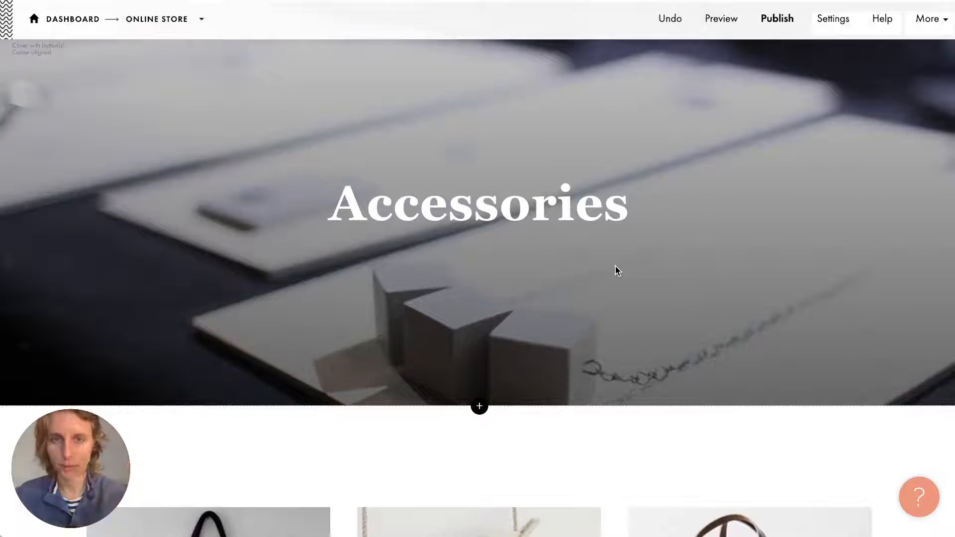
{"action": "scroll", "coordinate": [615, 266], "scroll_direction": "up", "scroll_amount": 1}
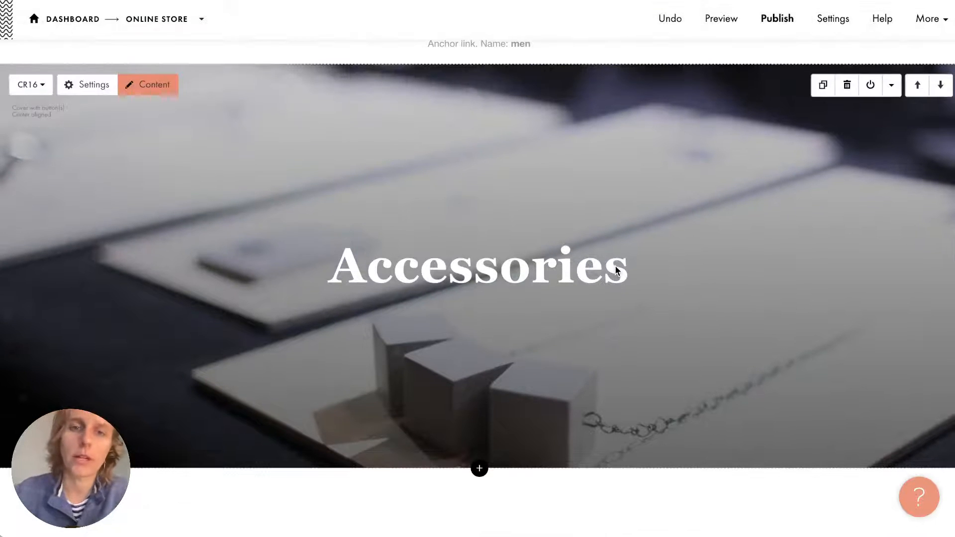
{"action": "scroll", "coordinate": [615, 266], "scroll_direction": "up", "scroll_amount": 1}
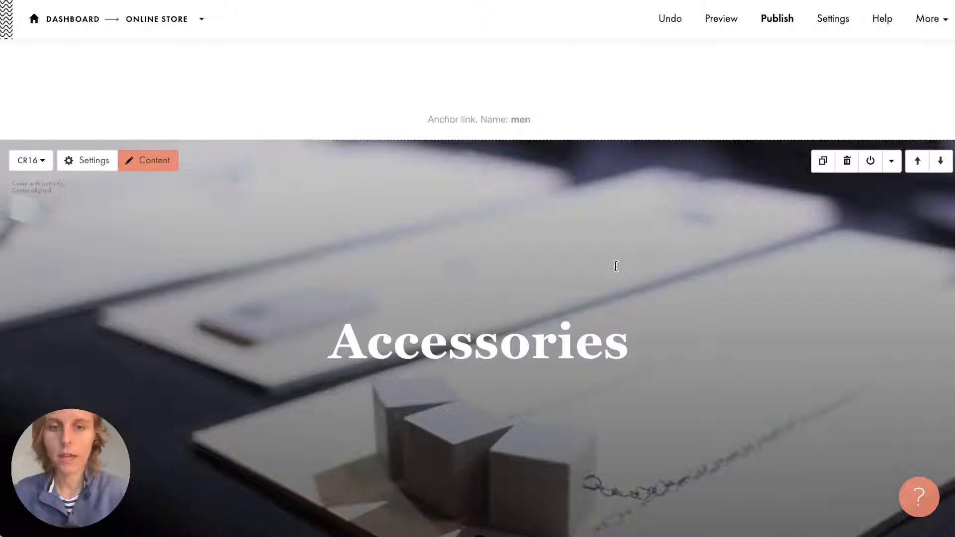
{"action": "scroll", "coordinate": [615, 266], "scroll_direction": "down", "scroll_amount": 1}
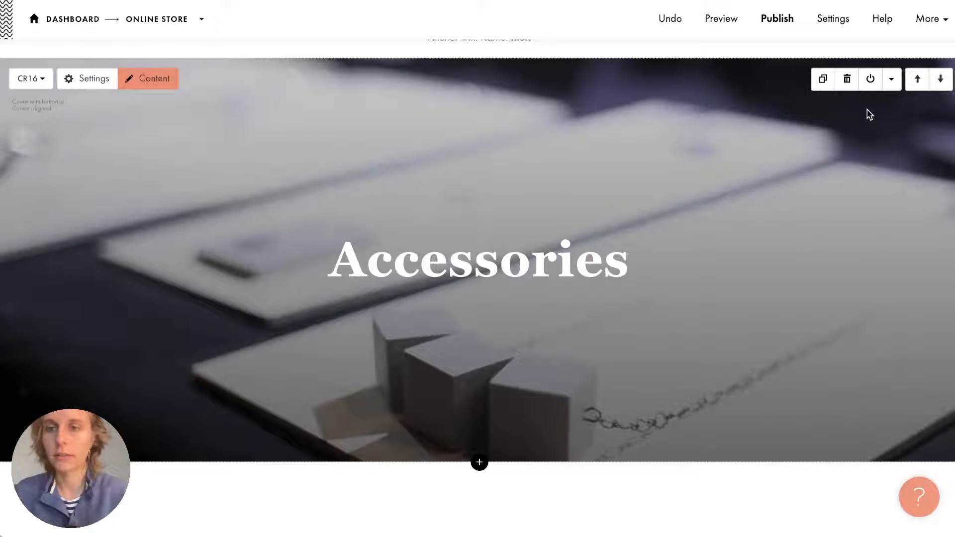
{"action": "scroll", "coordinate": [867, 110], "scroll_direction": "down", "scroll_amount": 1}
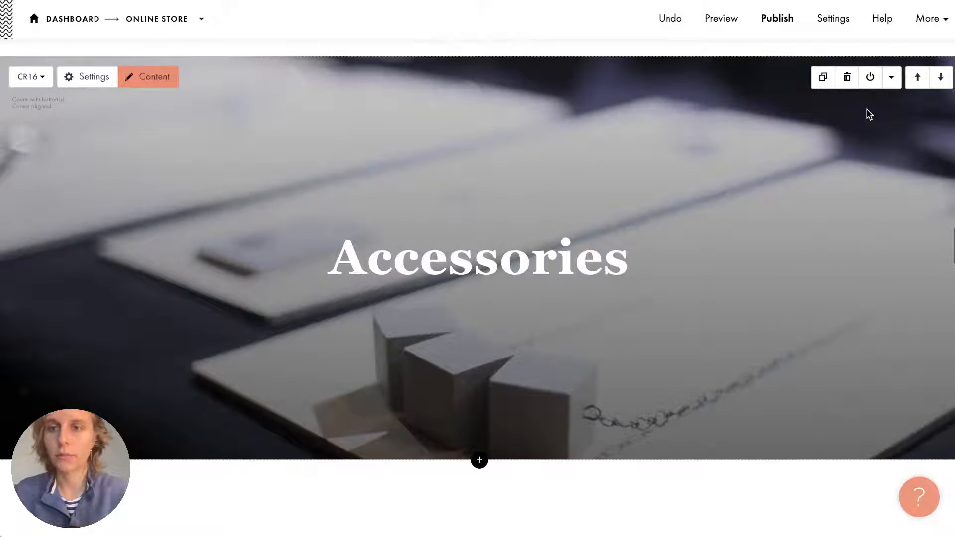
Delete the CR16 Accessories cover and the ST300 product cards, then scroll back up.
{"action": "left_click", "coordinate": [849, 81]}
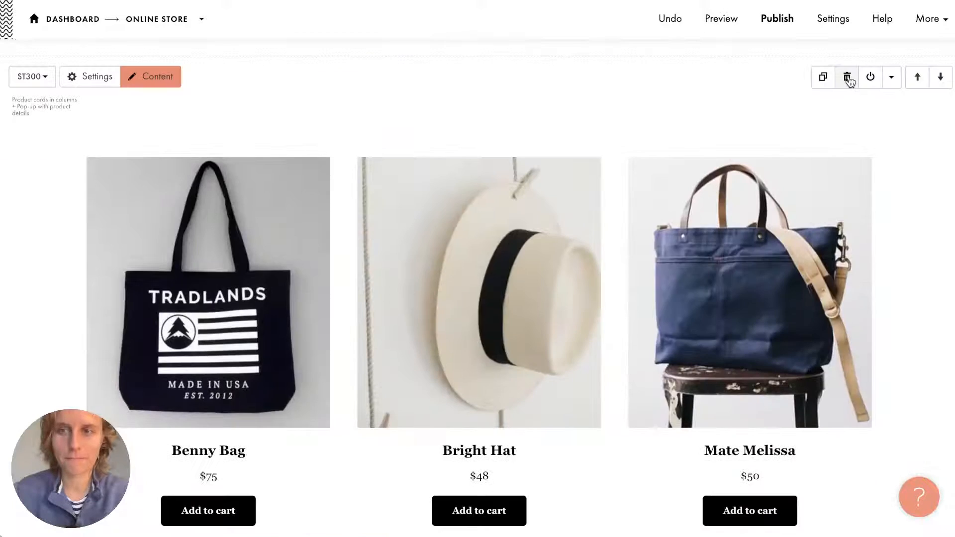
{"action": "left_click", "coordinate": [848, 80]}
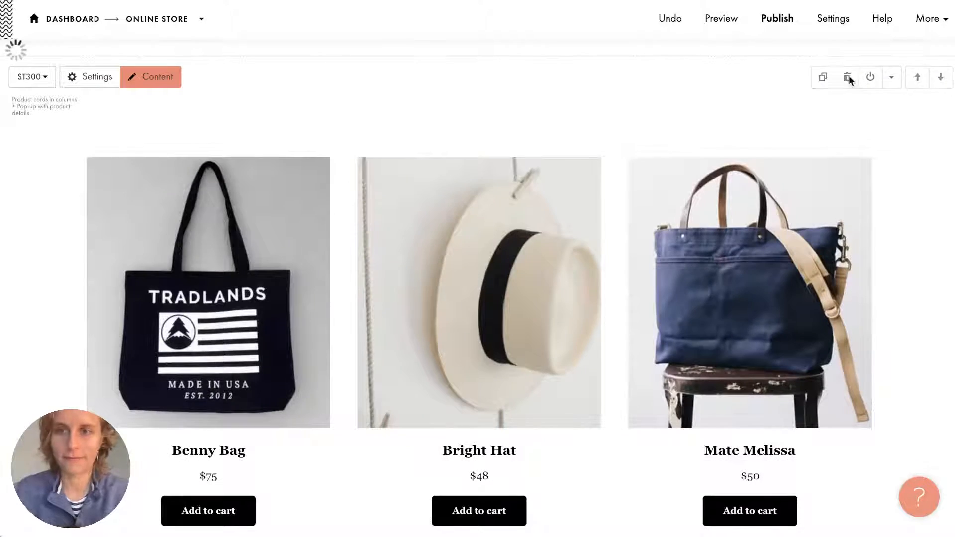
{"action": "scroll", "coordinate": [713, 320], "scroll_direction": "up", "scroll_amount": 20}
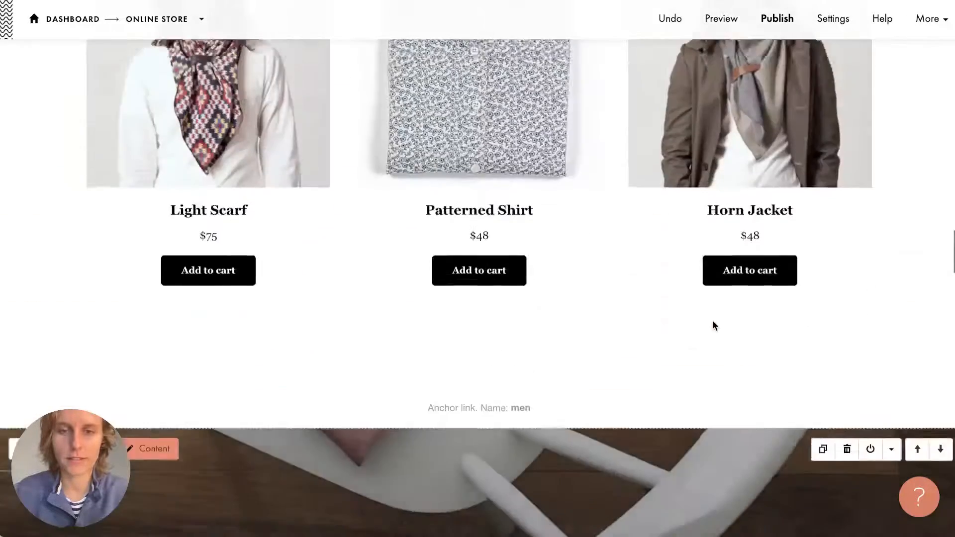
{"action": "scroll", "coordinate": [714, 324], "scroll_direction": "up", "scroll_amount": 15}
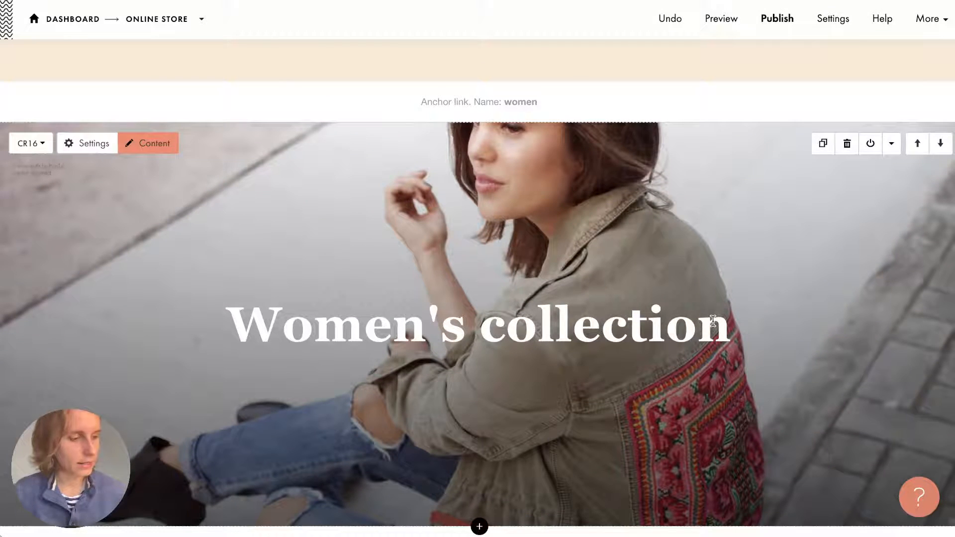
{"action": "scroll", "coordinate": [712, 320], "scroll_direction": "up", "scroll_amount": 10}
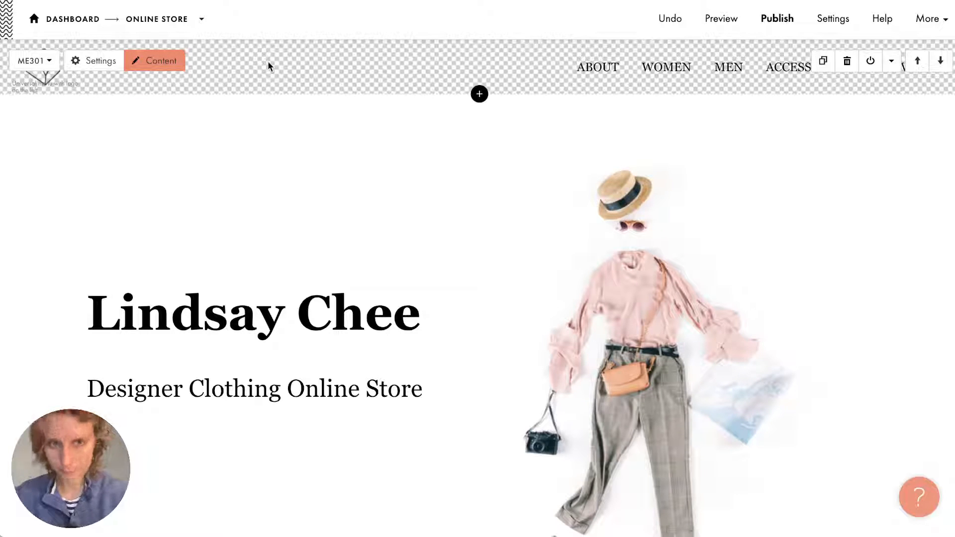
Delete the Accessories row from the ME301 menu items and save the block.
{"action": "left_click", "coordinate": [175, 63]}
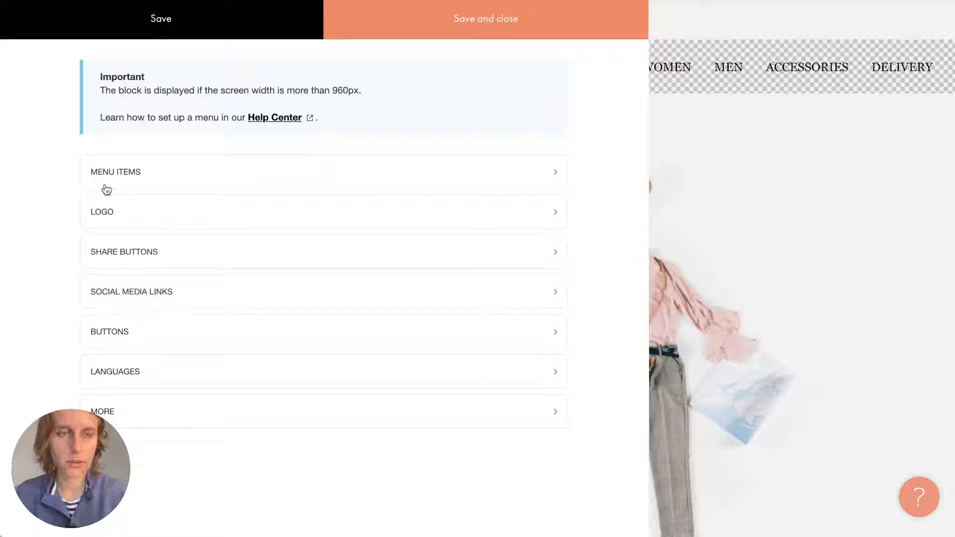
{"action": "left_click", "coordinate": [136, 174]}
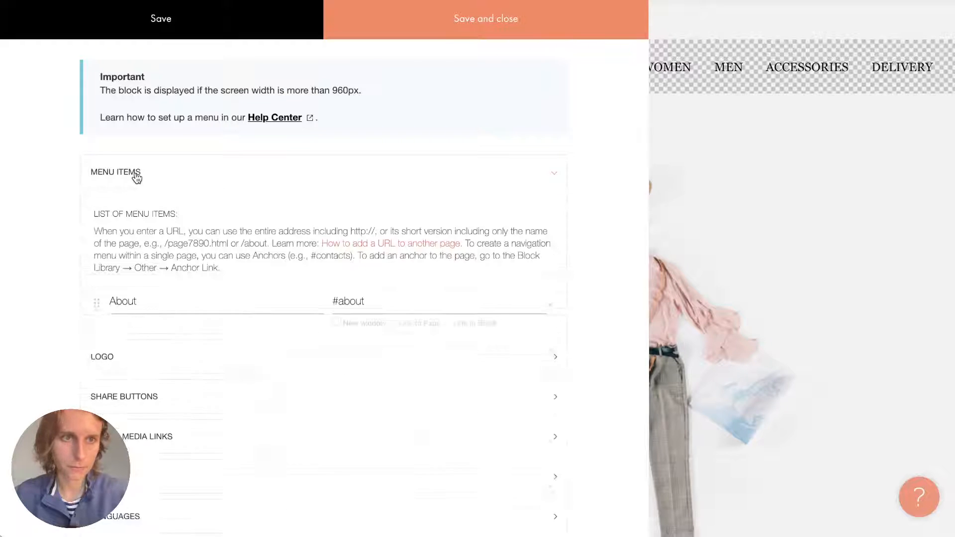
{"action": "scroll", "coordinate": [204, 215], "scroll_direction": "down", "scroll_amount": 2}
{"action": "scroll", "coordinate": [203, 218], "scroll_direction": "up", "scroll_amount": 1}
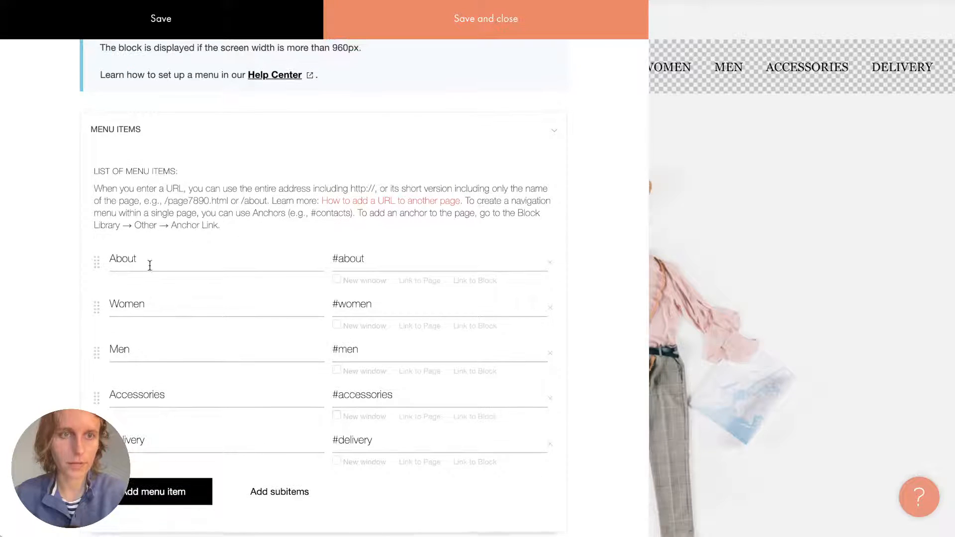
{"action": "left_click", "coordinate": [145, 436]}
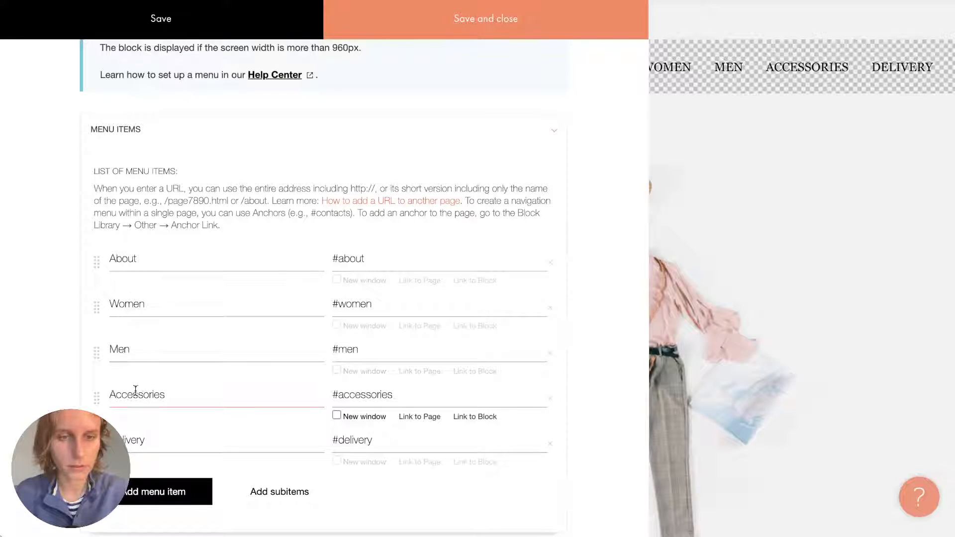
{"action": "left_click", "coordinate": [550, 399]}
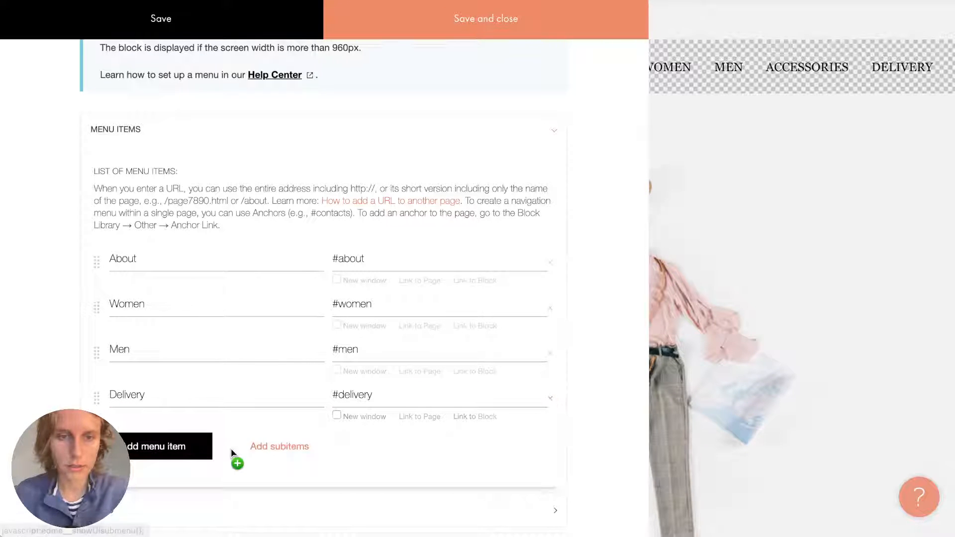
{"action": "left_click", "coordinate": [511, 37]}
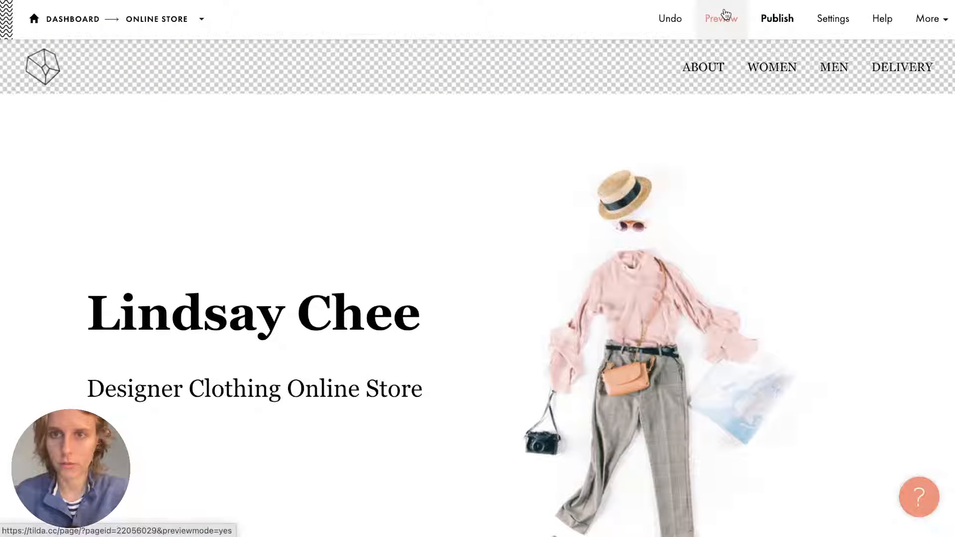
Preview the store page, close the preview, and scroll to the Our Contacts block and footer.
{"action": "left_click", "coordinate": [721, 18]}
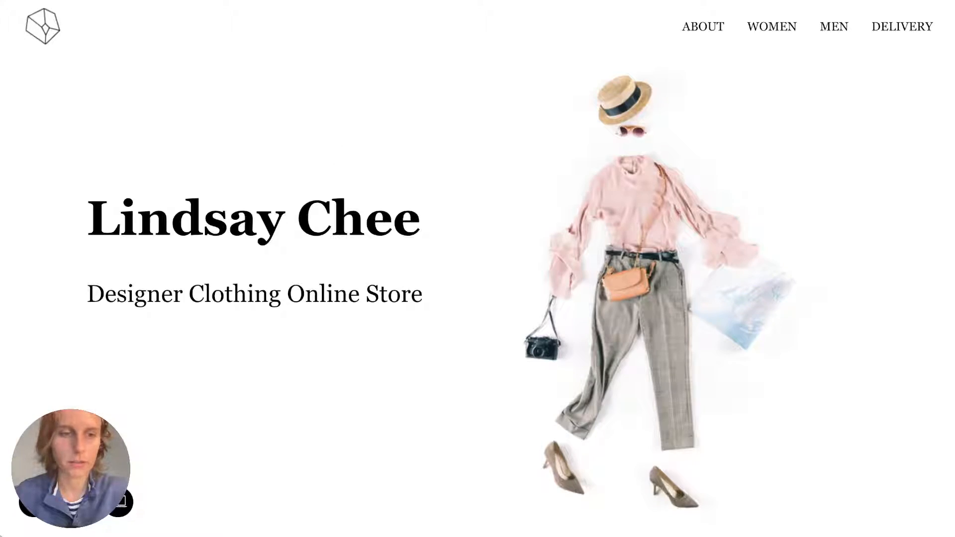
{"action": "left_click", "coordinate": [34, 502]}
{"action": "scroll", "coordinate": [340, 443], "scroll_direction": "down", "scroll_amount": 10}
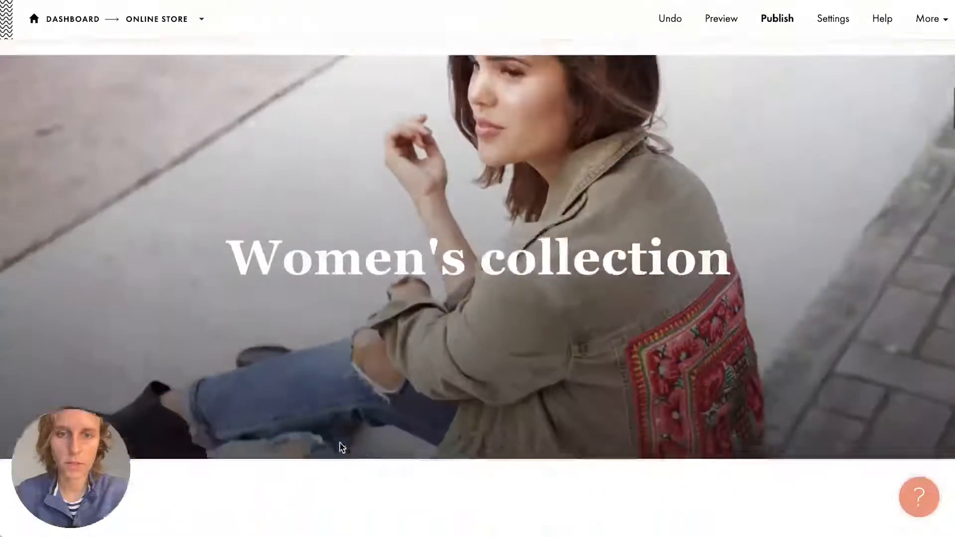
{"action": "scroll", "coordinate": [341, 447], "scroll_direction": "down", "scroll_amount": 20}
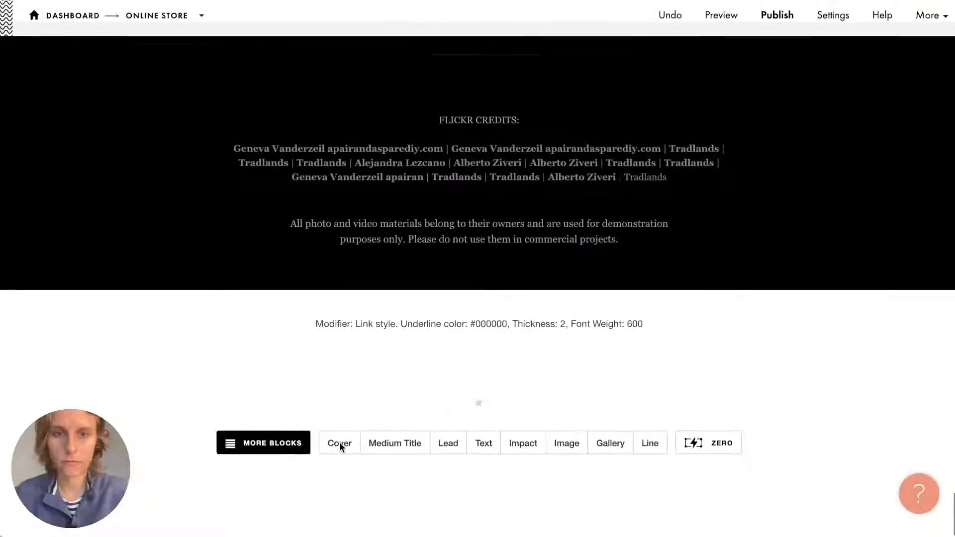
{"action": "scroll", "coordinate": [339, 441], "scroll_direction": "up", "scroll_amount": 10}
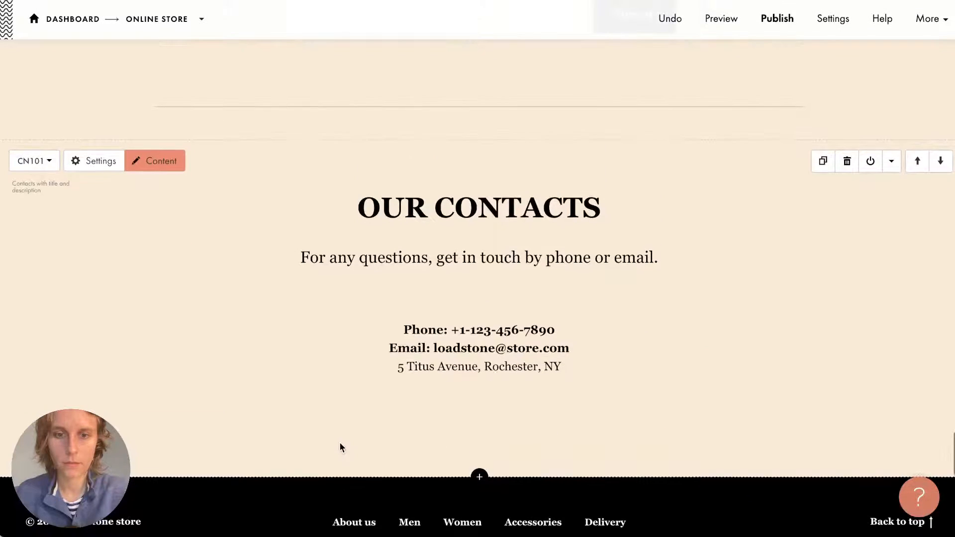
{"action": "scroll", "coordinate": [339, 443], "scroll_direction": "down", "scroll_amount": 1}
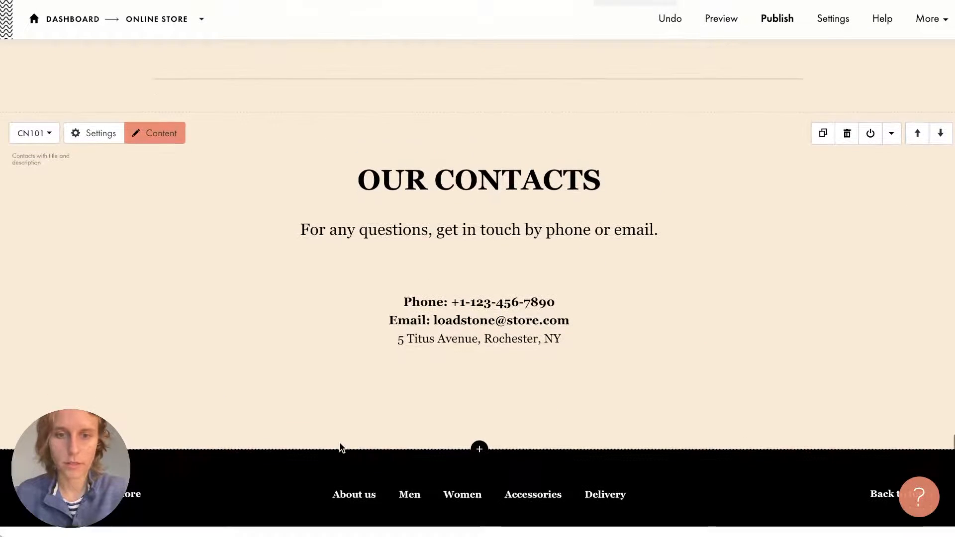
{"action": "scroll", "coordinate": [339, 443], "scroll_direction": "up", "scroll_amount": 1}
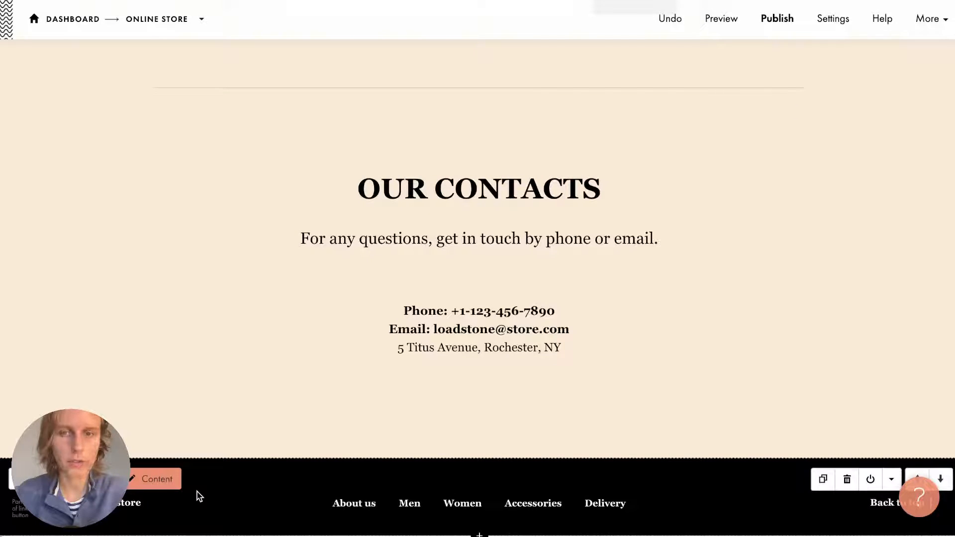
Delete the Accessories item from the footer menu, save the footer, and scroll back to the product cards.
{"action": "left_click", "coordinate": [163, 478]}
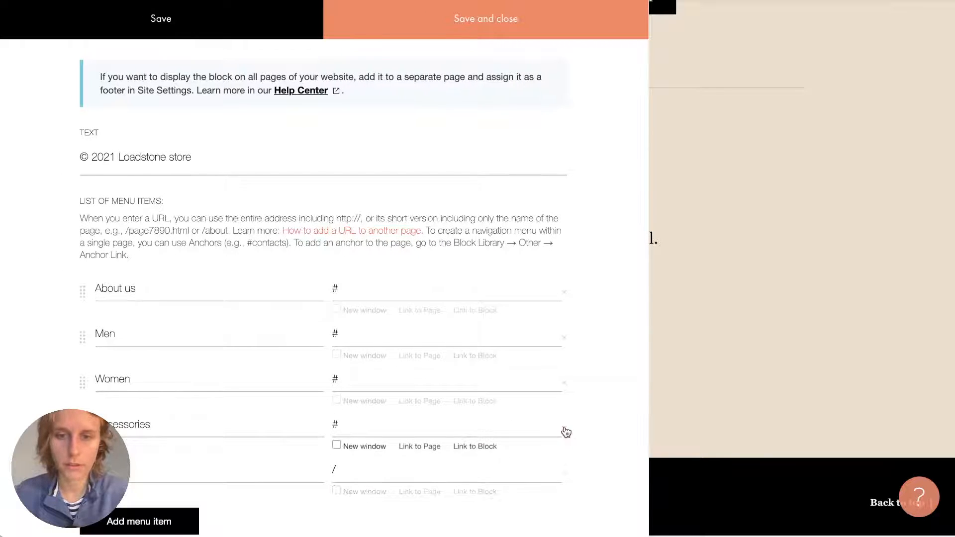
{"action": "left_click", "coordinate": [507, 32]}
{"action": "scroll", "coordinate": [388, 401], "scroll_direction": "down", "scroll_amount": 7}
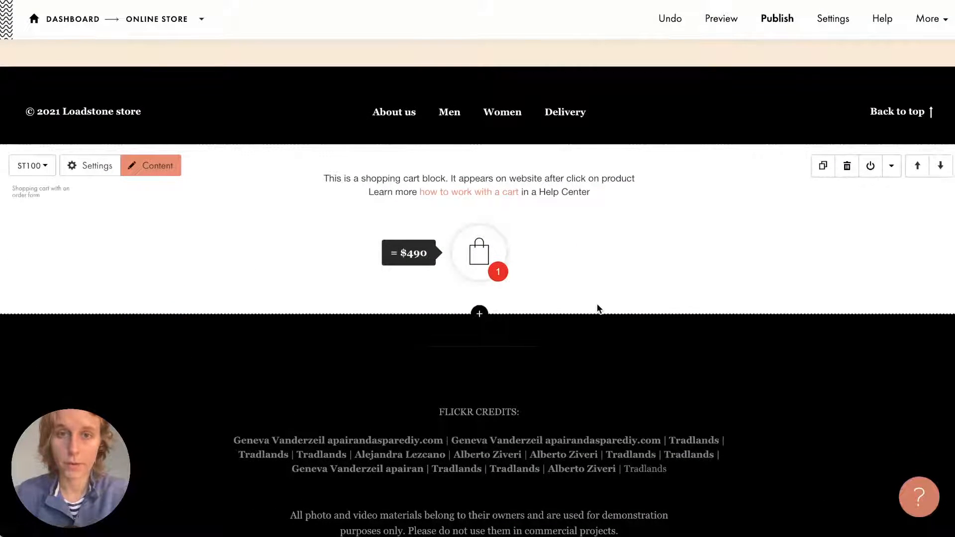
{"action": "scroll", "coordinate": [597, 308], "scroll_direction": "up", "scroll_amount": 10}
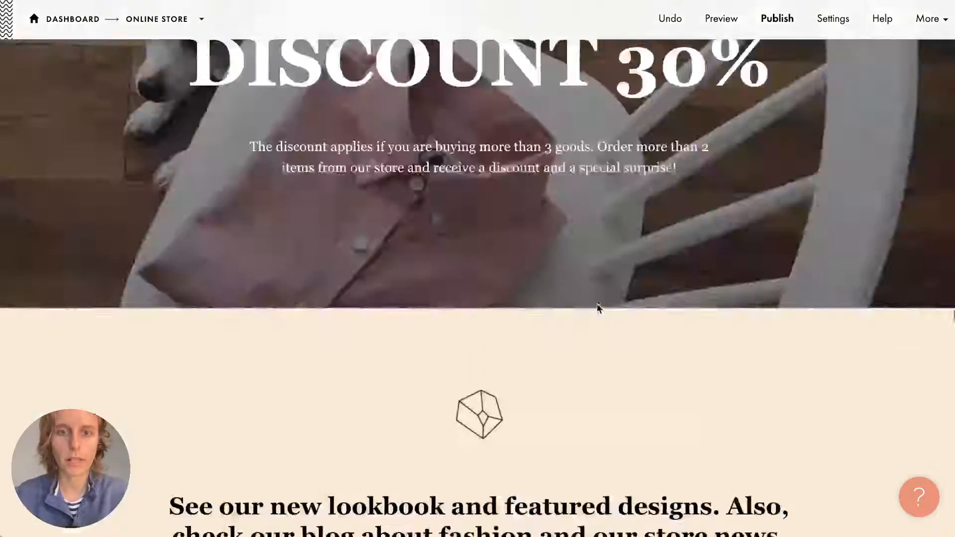
{"action": "scroll", "coordinate": [598, 307], "scroll_direction": "up", "scroll_amount": 10}
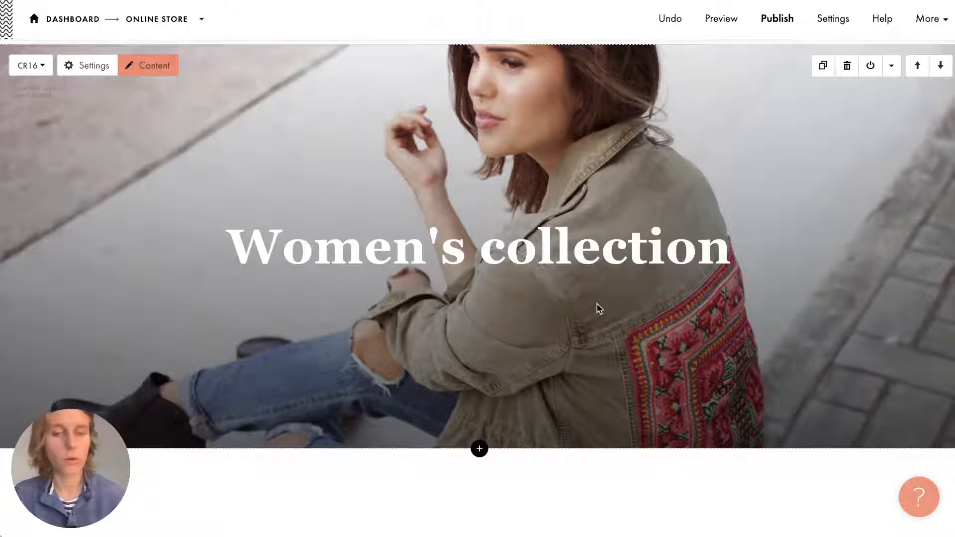
{"action": "scroll", "coordinate": [598, 308], "scroll_direction": "down", "scroll_amount": 7}
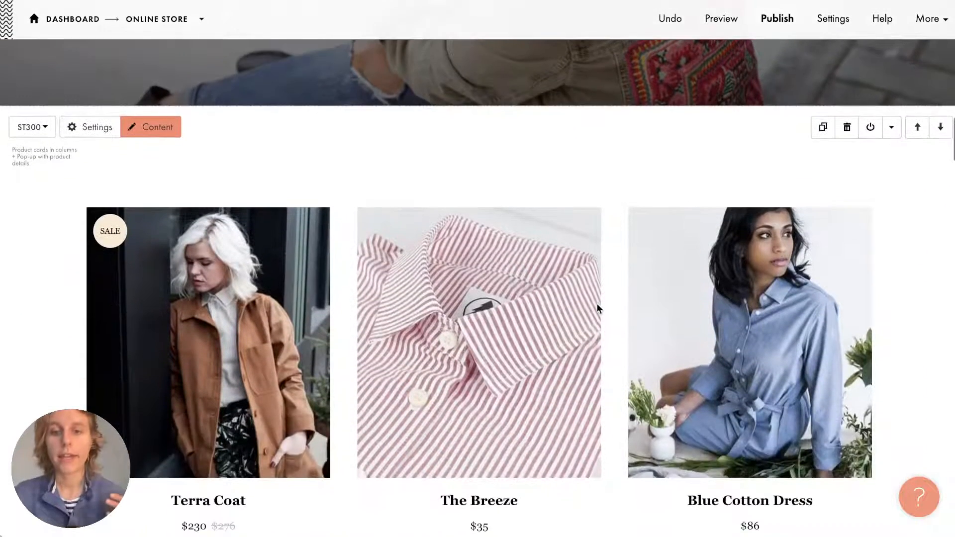
{"action": "scroll", "coordinate": [597, 306], "scroll_direction": "down", "scroll_amount": 1}
{"action": "scroll", "coordinate": [596, 304], "scroll_direction": "down", "scroll_amount": 1}
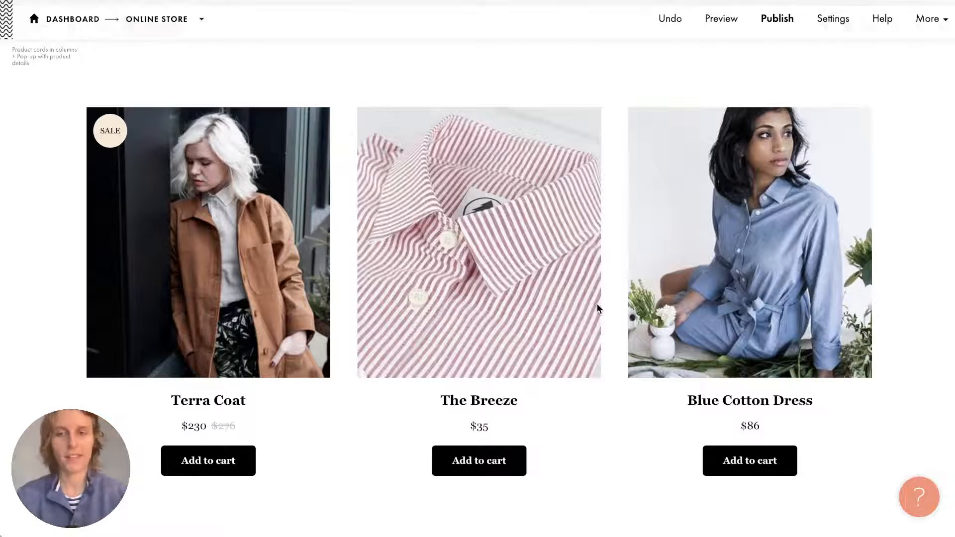
Drag Cotton Pull.jpg from Finder onto the Terra Coat card, replacing its brown-coat photo.
{"action": "scroll", "coordinate": [597, 308], "scroll_direction": "up", "scroll_amount": 2}
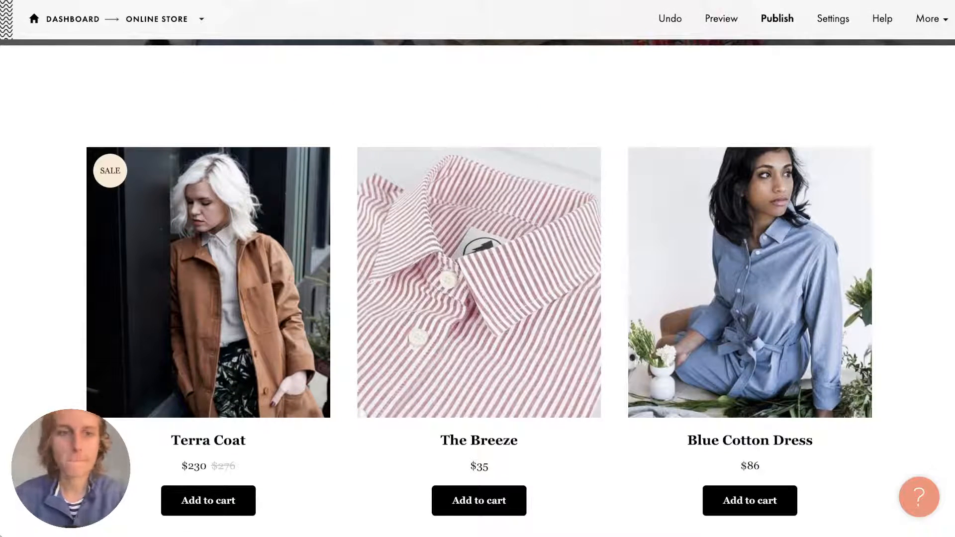
{"action": "mouse_move", "coordinate": [388, 179]}
{"action": "scroll", "coordinate": [340, 169], "scroll_direction": "down", "scroll_amount": 1}
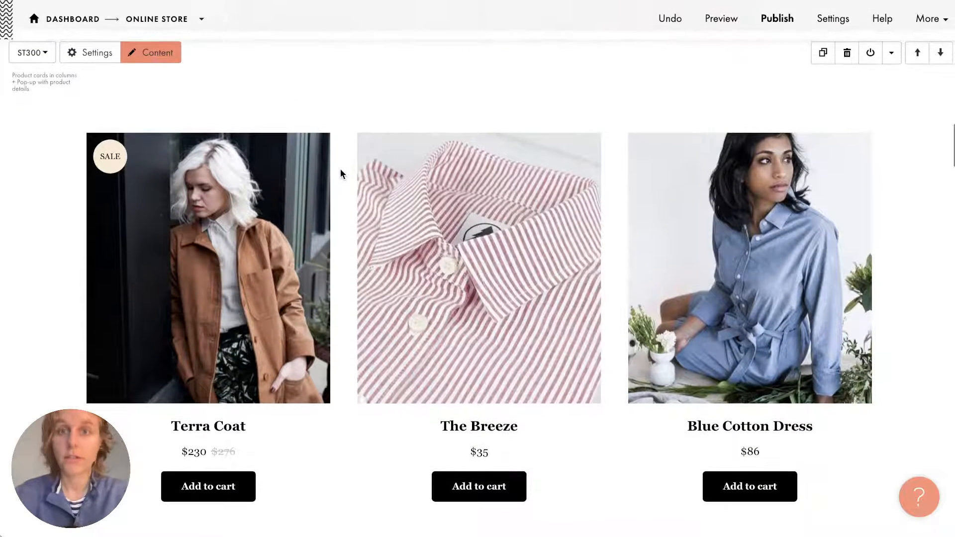
{"action": "left_click", "coordinate": [810, 154]}
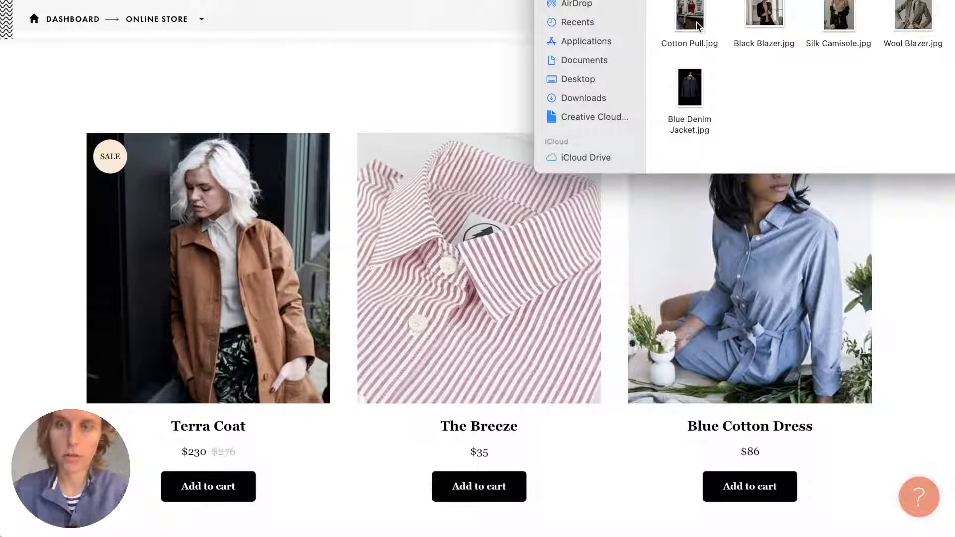
{"action": "left_click", "coordinate": [689, 15]}
{"action": "left_click_drag", "start_coordinate": [698, 26], "coordinate": [221, 310]}
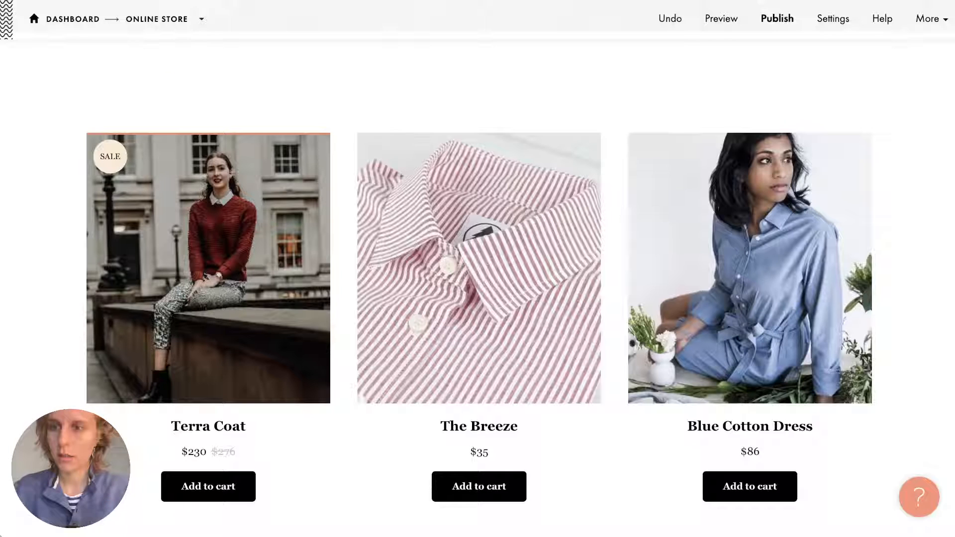
Retitle the first card from Terra Coat to Cotton Pull.
{"action": "key", "text": "super+Tab"}
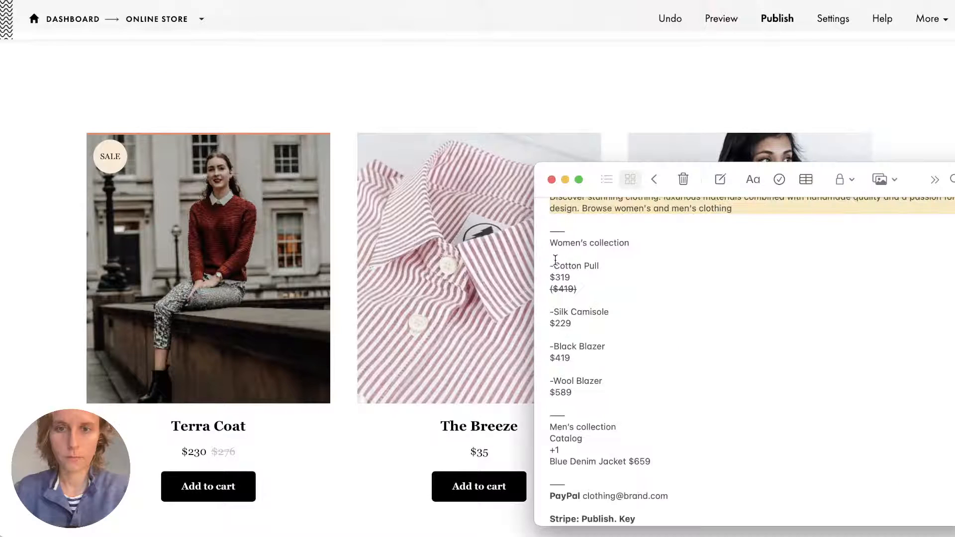
{"action": "double_click", "coordinate": [187, 427]}
{"action": "scroll", "coordinate": [179, 431], "scroll_direction": "down", "scroll_amount": 2}
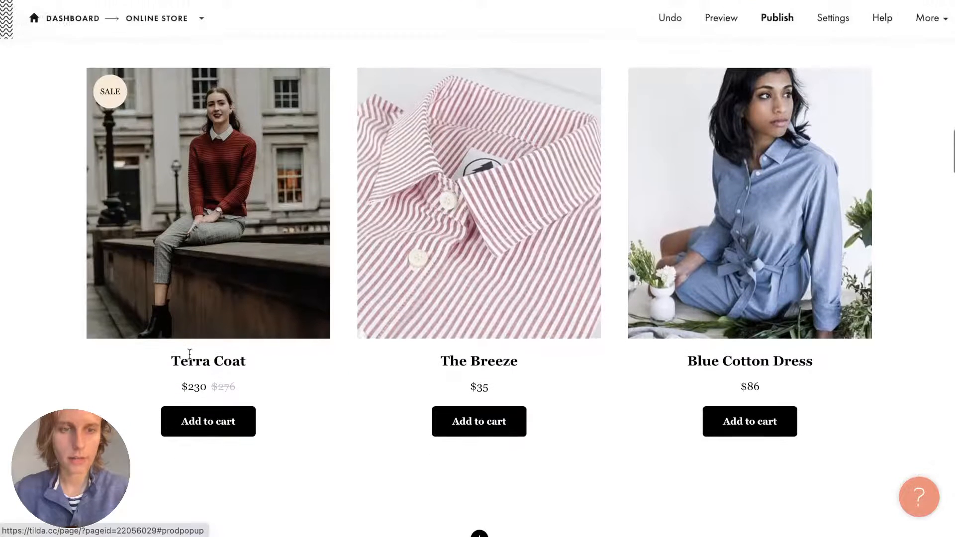
{"action": "triple_click", "coordinate": [189, 354]}
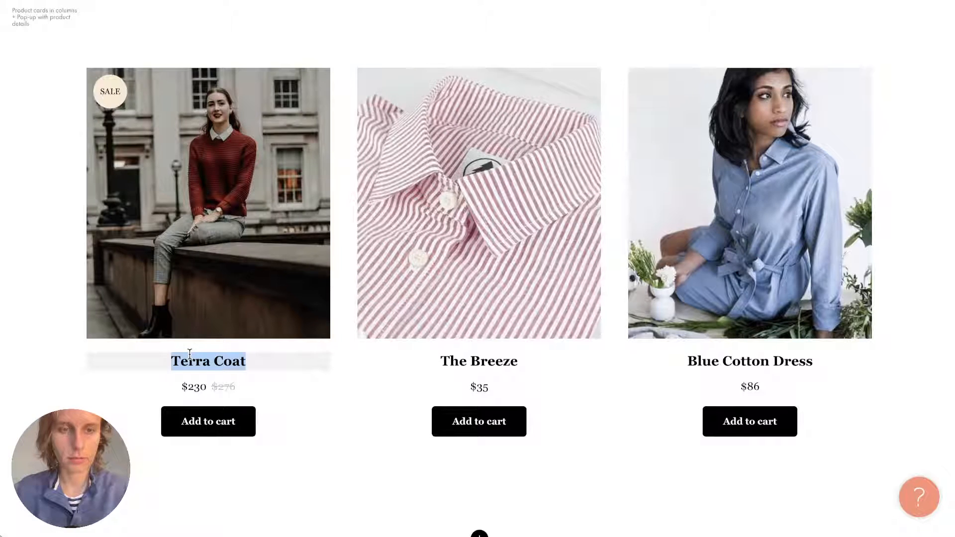
{"action": "type", "text": "Cotton Pull"}
{"action": "left_click", "coordinate": [367, 413]}
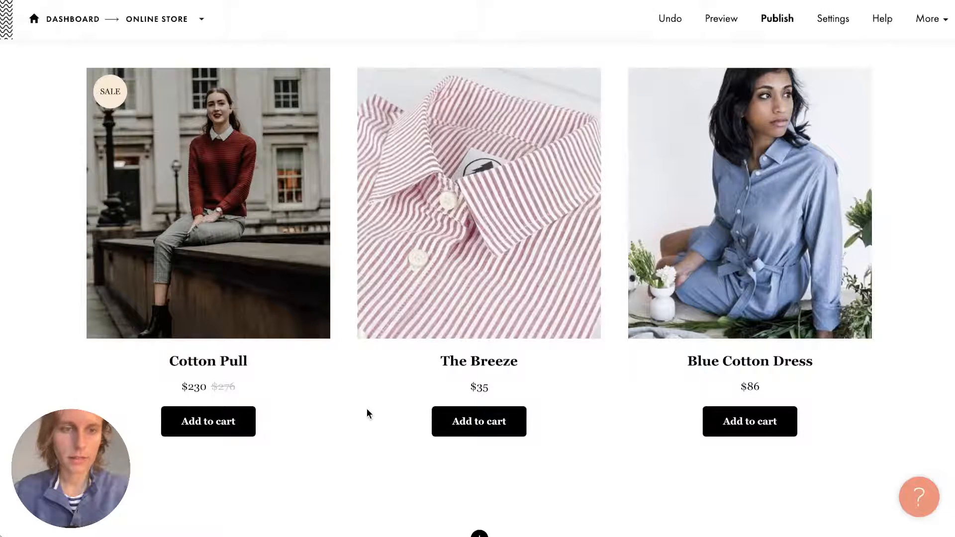
Change the first card's price from 230 to 319.
{"action": "key", "text": "super+Tab"}
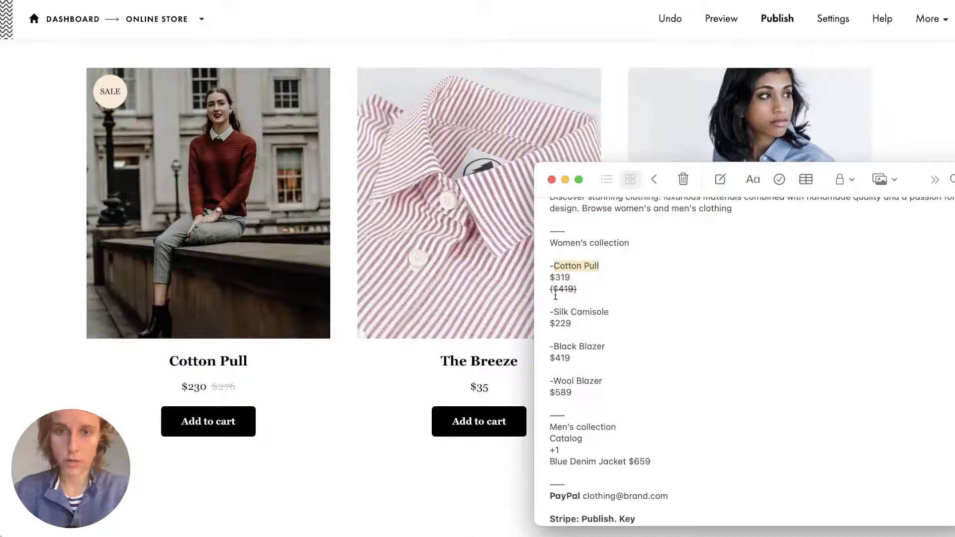
{"action": "left_click", "coordinate": [186, 389]}
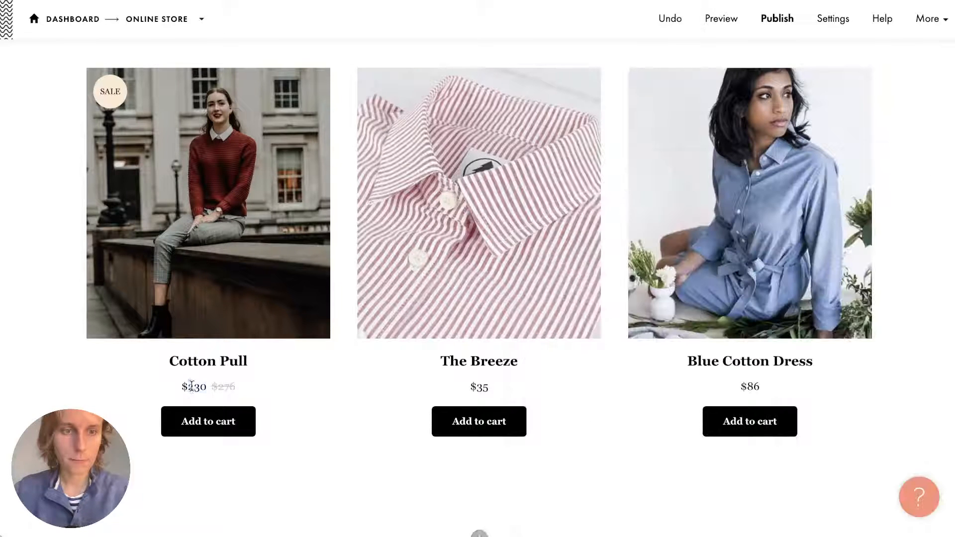
{"action": "double_click", "coordinate": [191, 387]}
{"action": "type", "text": "319"}
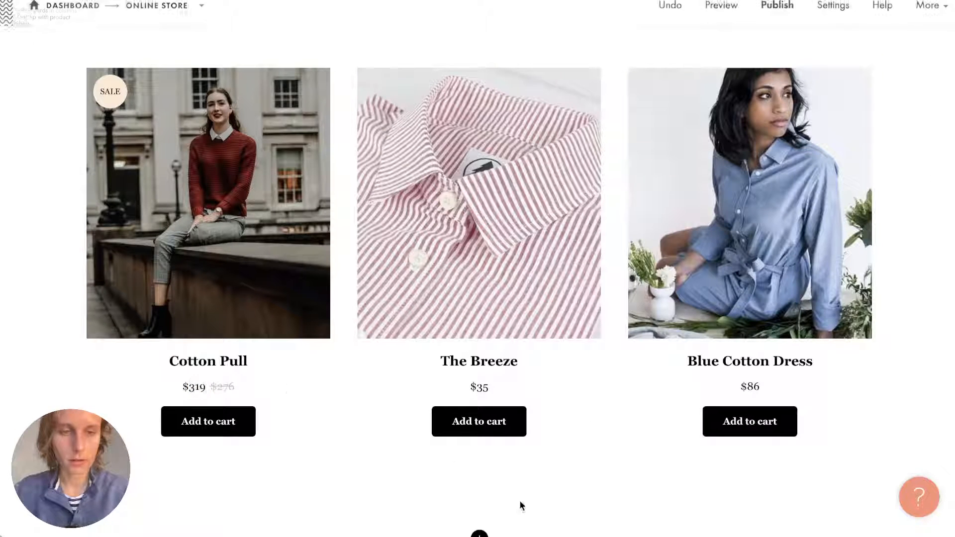
Replace the card's struck-through old price of $276 with $419.
{"action": "key", "text": "super+Tab"}
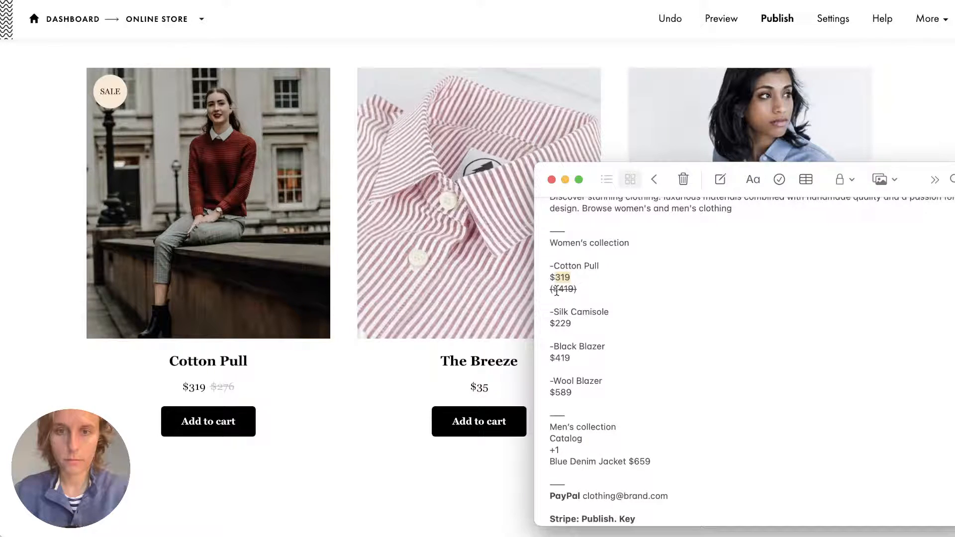
{"action": "left_click_drag", "start_coordinate": [556, 290], "coordinate": [569, 290]}
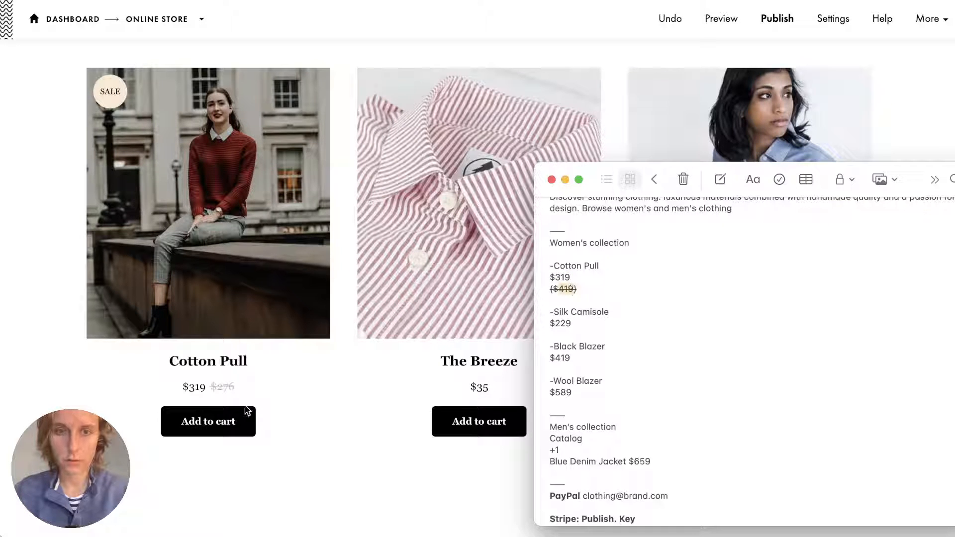
{"action": "left_click", "coordinate": [241, 390]}
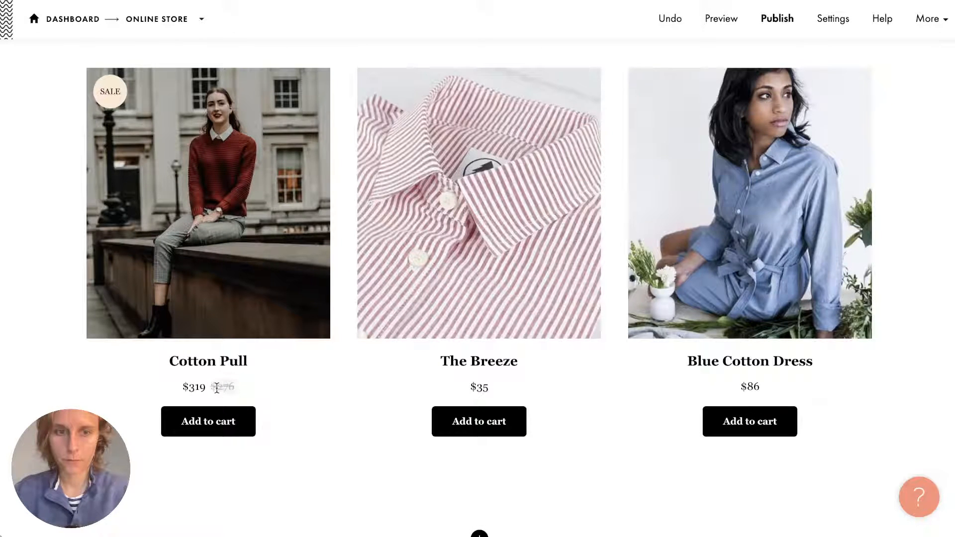
{"action": "left_click", "coordinate": [244, 389]}
{"action": "left_click", "coordinate": [306, 423]}
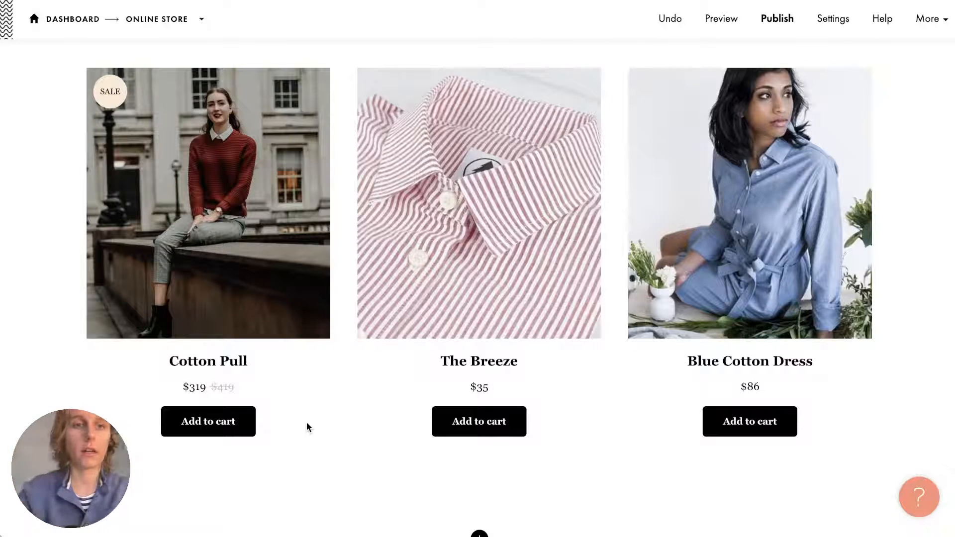
{"action": "scroll", "coordinate": [340, 322], "scroll_direction": "up", "scroll_amount": 1}
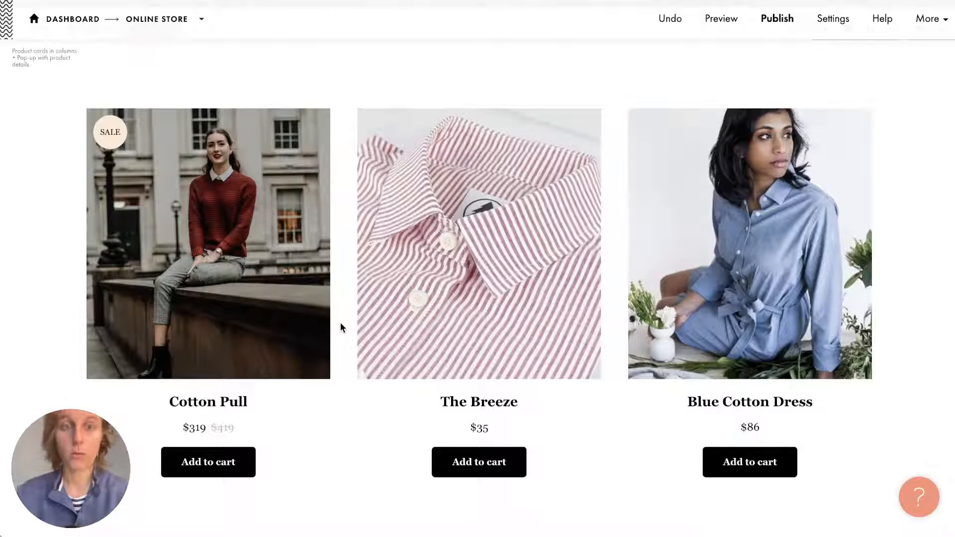
{"action": "scroll", "coordinate": [340, 327], "scroll_direction": "down", "scroll_amount": 1}
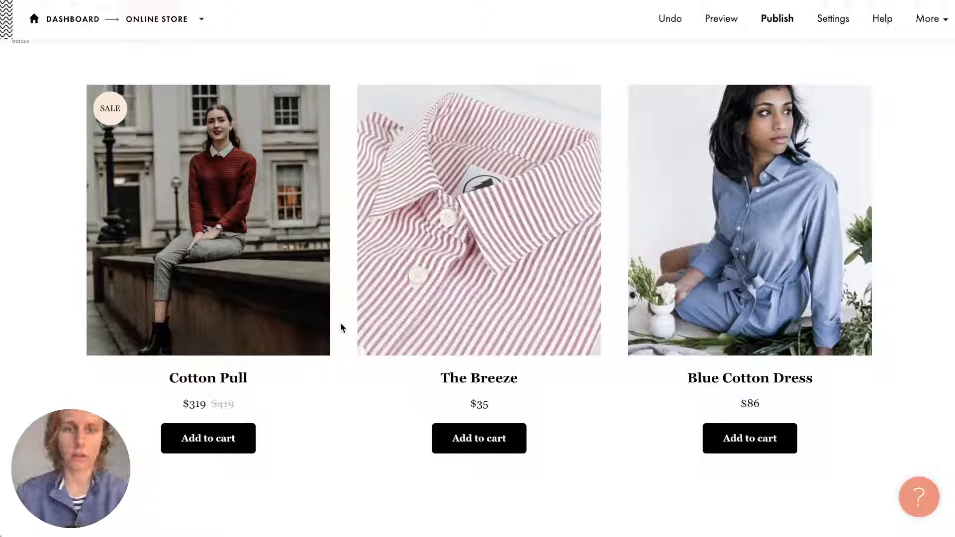
{"action": "scroll", "coordinate": [340, 327], "scroll_direction": "up", "scroll_amount": 2}
{"action": "scroll", "coordinate": [348, 215], "scroll_direction": "down", "scroll_amount": 1}
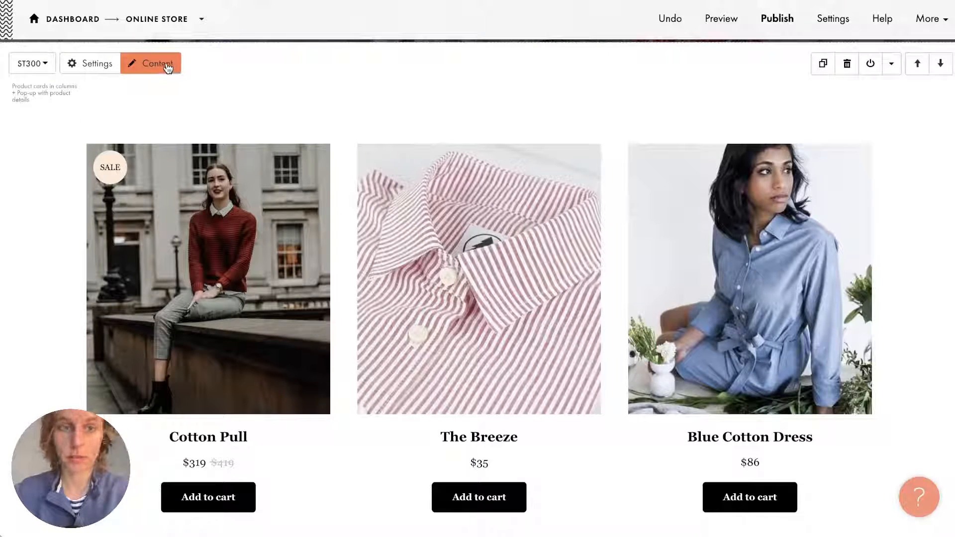
In the product content editor, move Cotton Pull down to second place.
{"action": "left_click", "coordinate": [166, 62]}
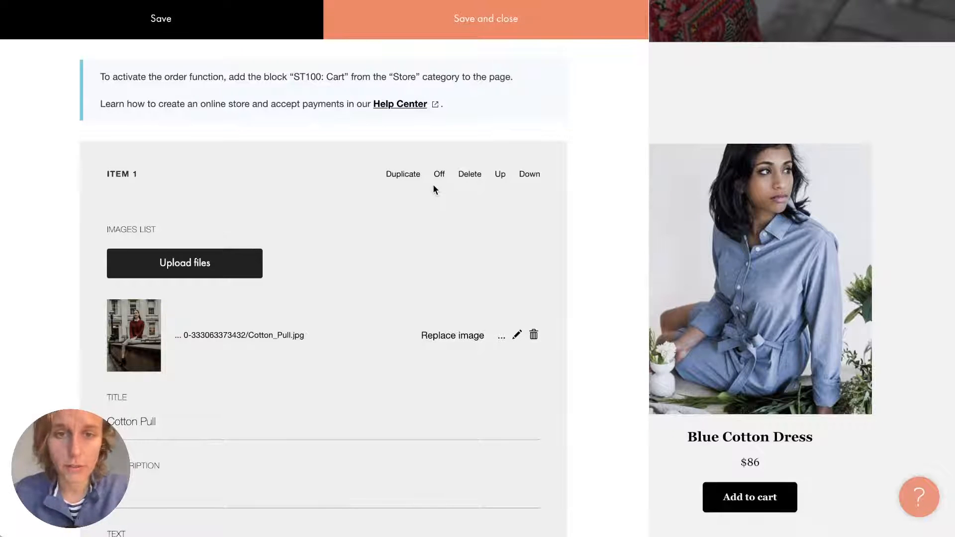
{"action": "scroll", "coordinate": [434, 186], "scroll_direction": "down", "scroll_amount": 5}
{"action": "scroll", "coordinate": [447, 204], "scroll_direction": "up", "scroll_amount": 5}
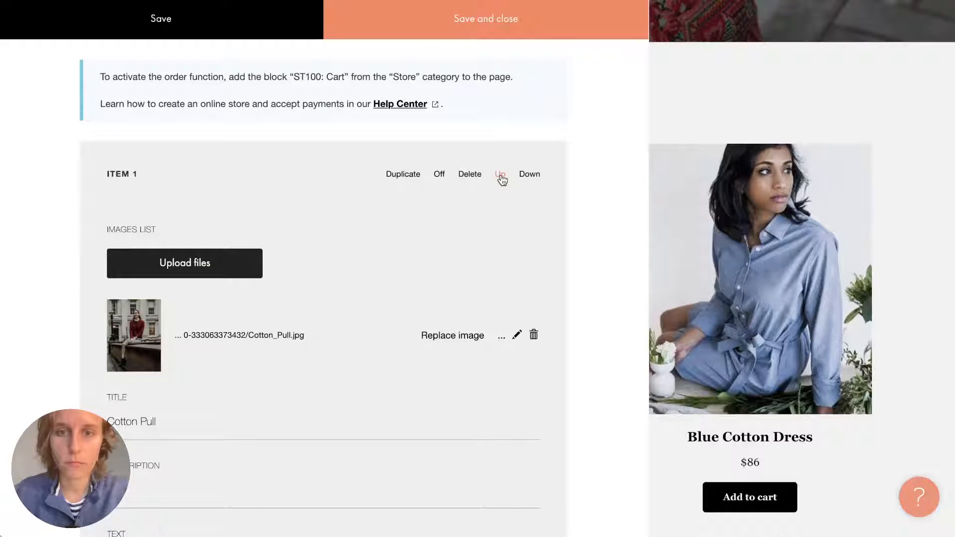
{"action": "left_click", "coordinate": [525, 174]}
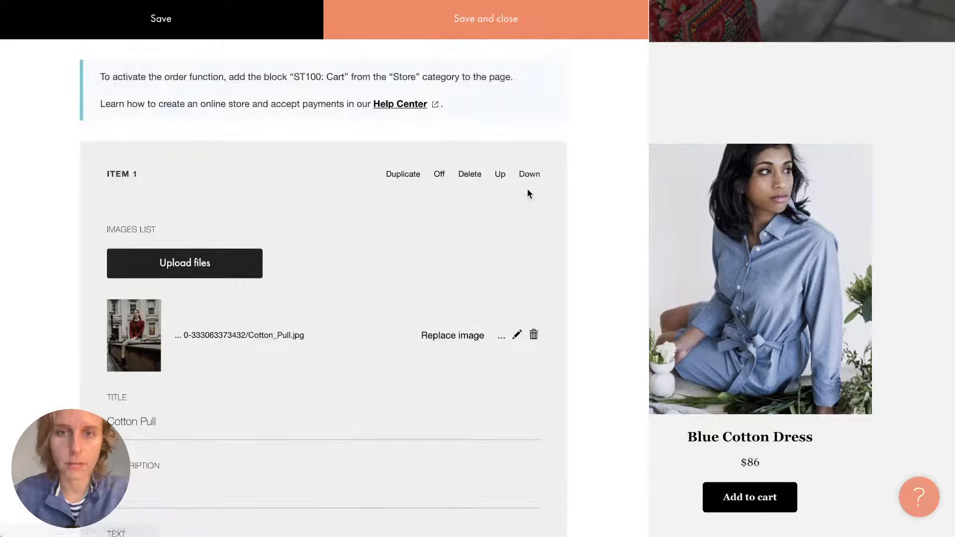
{"action": "left_click", "coordinate": [533, 169]}
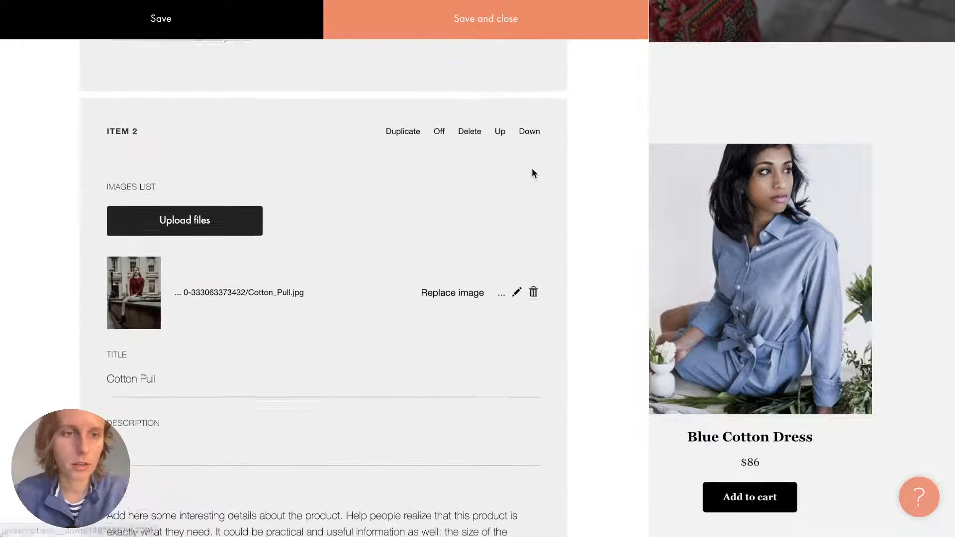
Give the first item the Black Blazer photo and retitle it from The Breeze to Black Blazer.
{"action": "scroll", "coordinate": [468, 287], "scroll_direction": "up", "scroll_amount": 10}
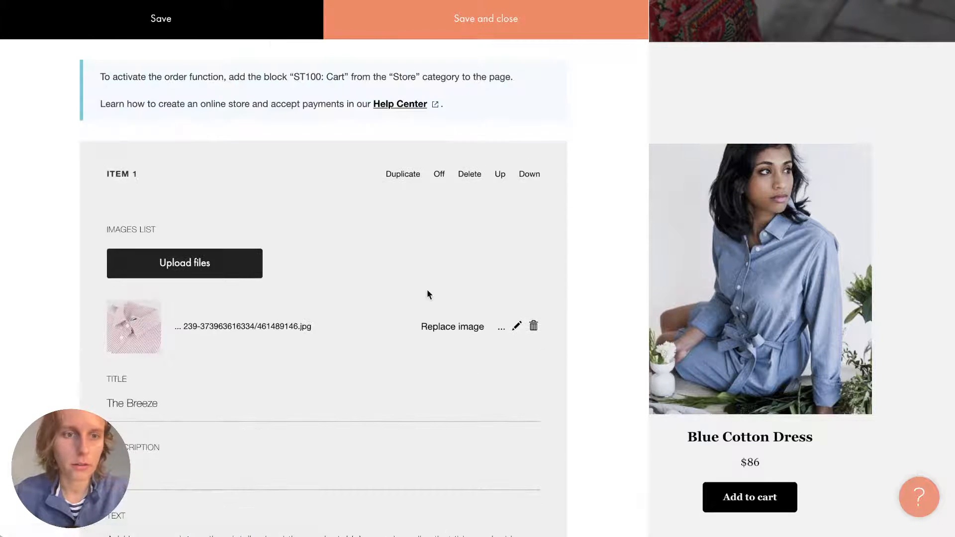
{"action": "left_click", "coordinate": [868, 128]}
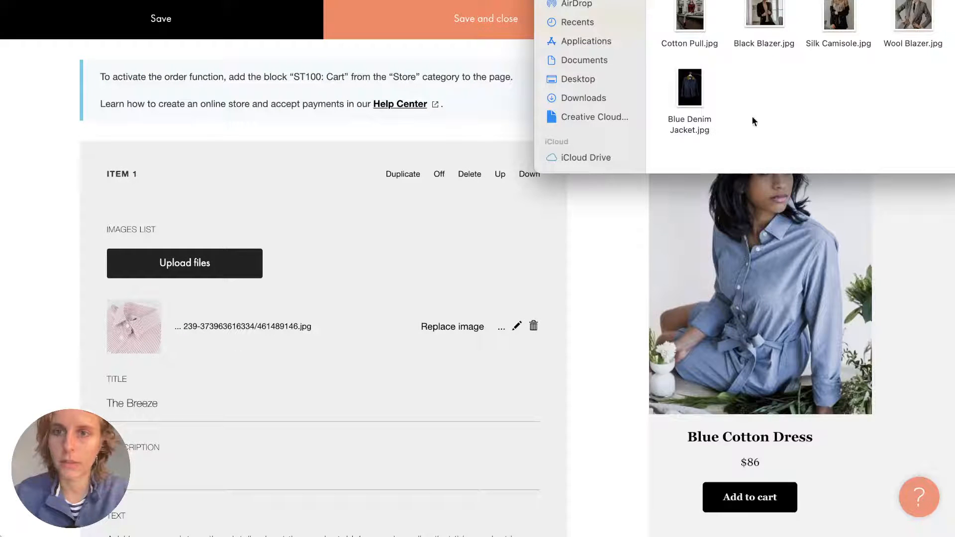
{"action": "left_click_drag", "start_coordinate": [768, 20], "coordinate": [183, 264]}
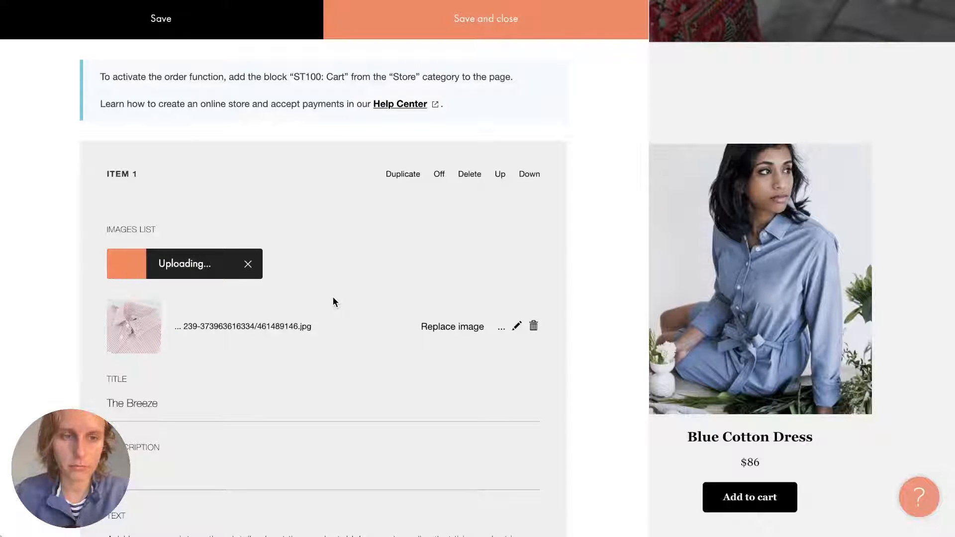
{"action": "left_click", "coordinate": [953, 209]}
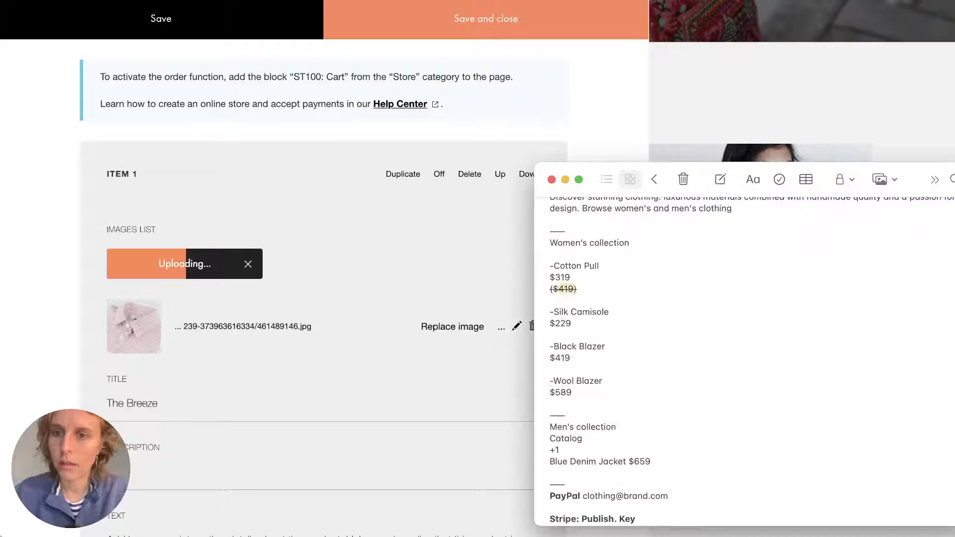
{"action": "triple_click", "coordinate": [550, 345]}
{"action": "key", "text": "super+c"}
{"action": "left_click", "coordinate": [122, 399]}
{"action": "triple_click", "coordinate": [123, 401]}
{"action": "key", "text": "super+v"}
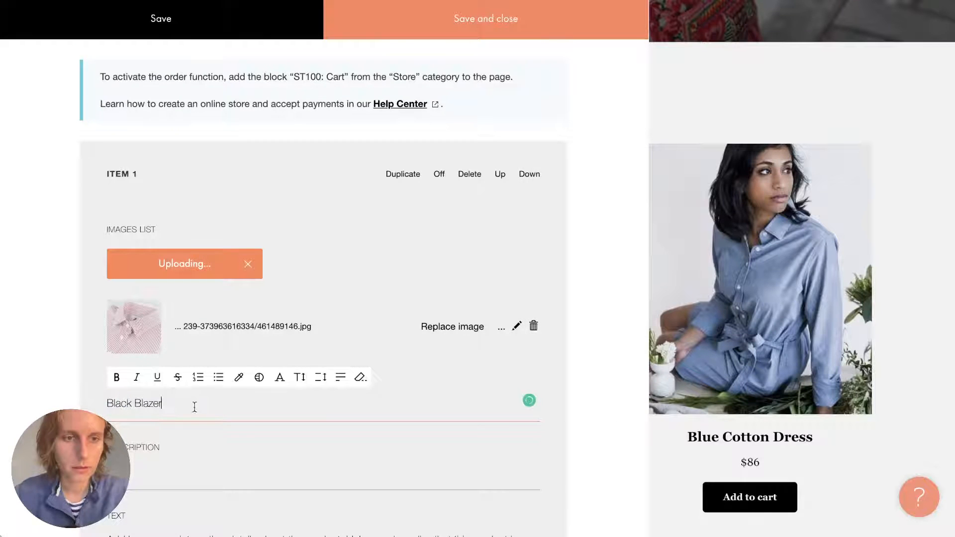
Clear the first item's placeholder text and change its price from 35 to 419.
{"action": "scroll", "coordinate": [199, 406], "scroll_direction": "down", "scroll_amount": 3}
{"action": "triple_click", "coordinate": [149, 367]}
{"action": "key", "text": "BackSpace"}
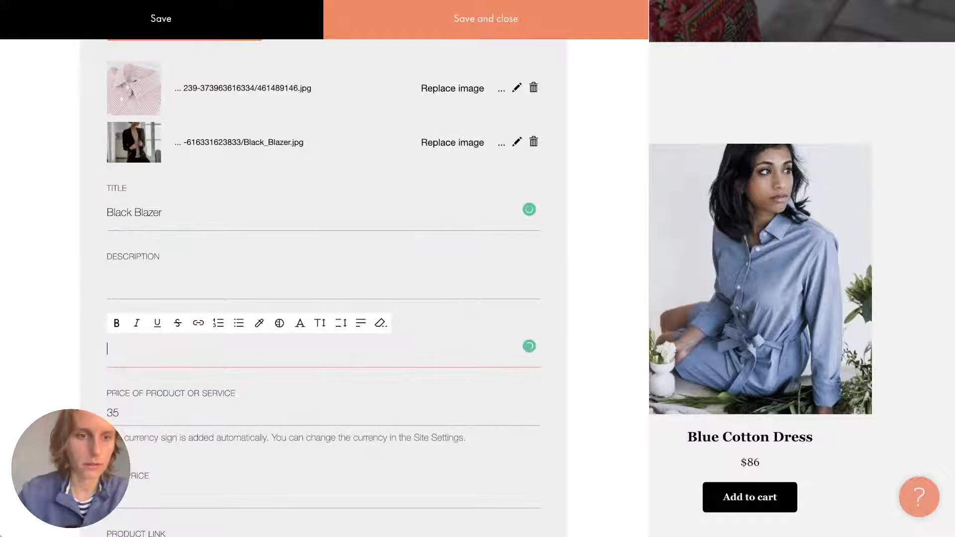
{"action": "left_click", "coordinate": [146, 404]}
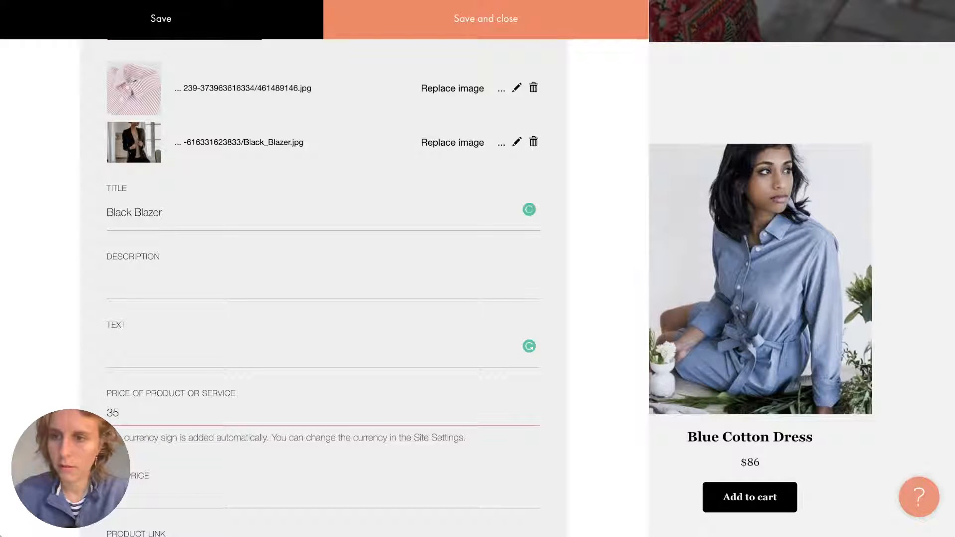
{"action": "key", "text": "super+Tab"}
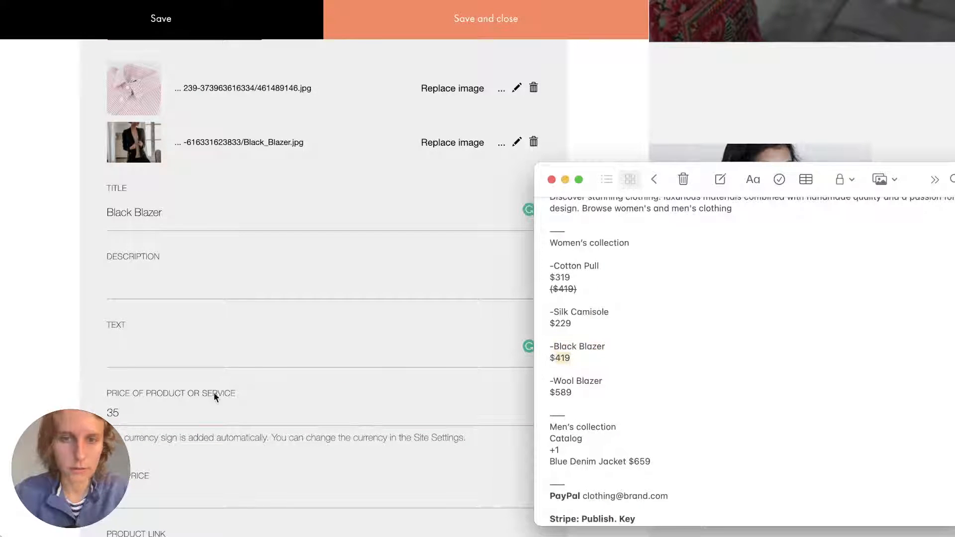
{"action": "left_click", "coordinate": [153, 414]}
{"action": "double_click", "coordinate": [153, 415]}
{"action": "type", "text": "419"}
{"action": "left_click", "coordinate": [147, 373]}
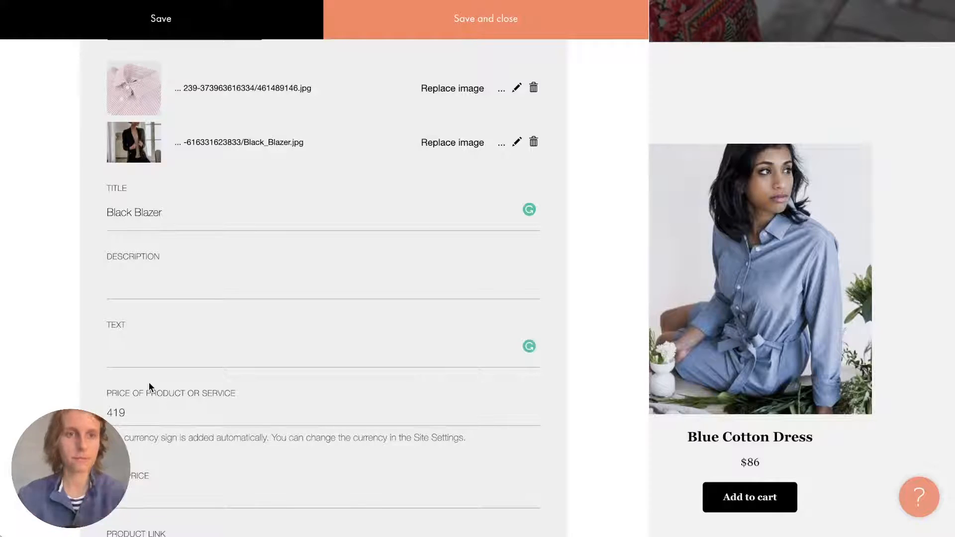
Remove the leftover striped shirt photo from the item and save the product edits.
{"action": "scroll", "coordinate": [305, 245], "scroll_direction": "up", "scroll_amount": 5}
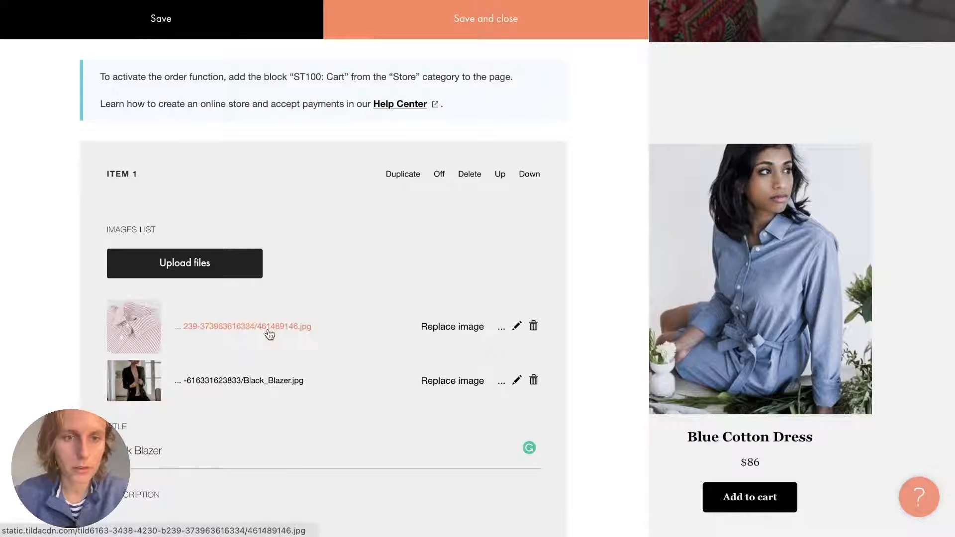
{"action": "left_click", "coordinate": [533, 328]}
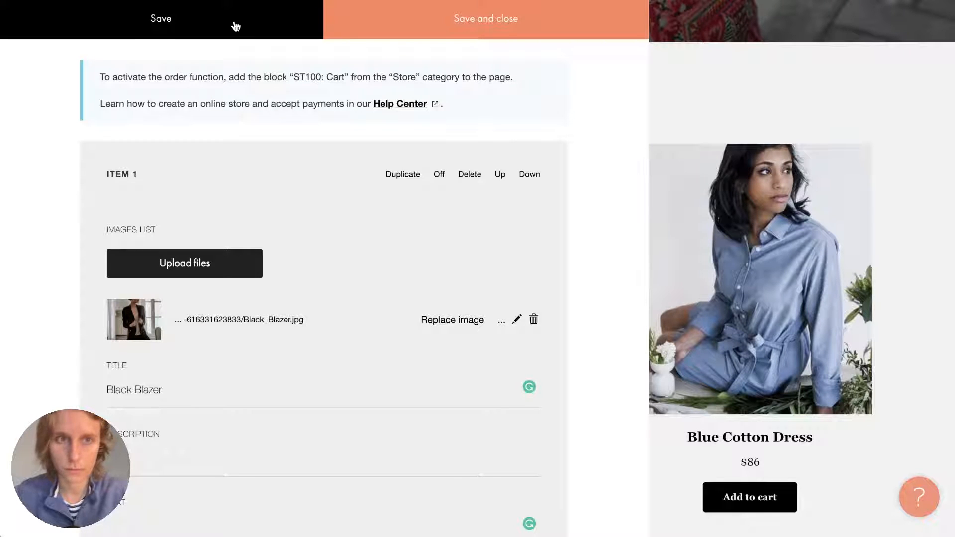
{"action": "left_click", "coordinate": [430, 29]}
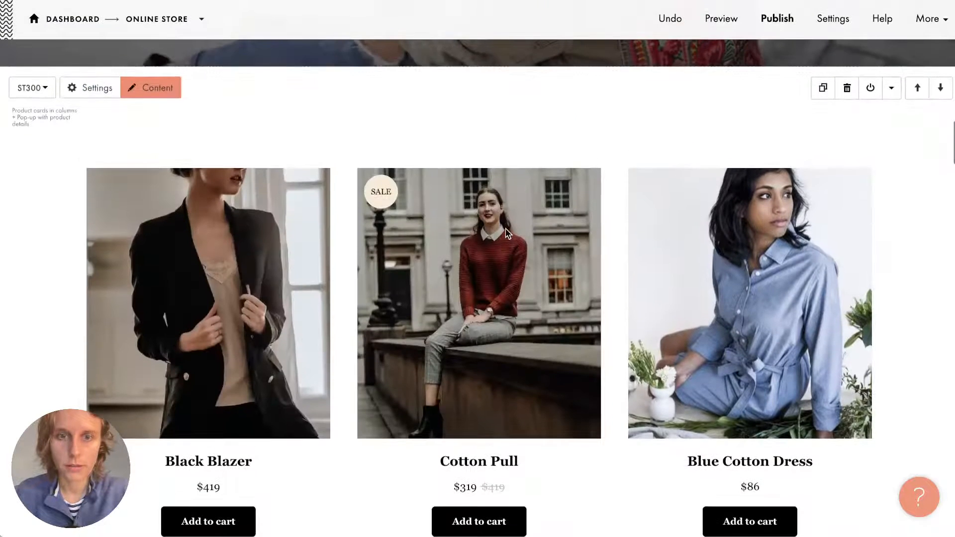
Drag the Silk Camisole.jpg photo from Finder onto the third product card.
{"action": "scroll", "coordinate": [507, 233], "scroll_direction": "down", "scroll_amount": 2}
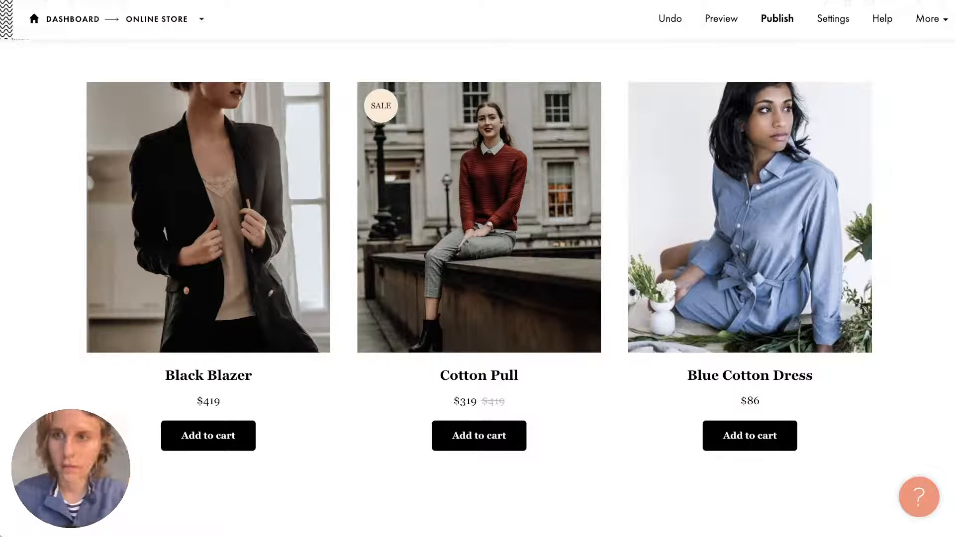
{"action": "key", "text": "super+Tab"}
{"action": "left_click", "coordinate": [844, 23]}
{"action": "left_click_drag", "start_coordinate": [843, 24], "coordinate": [746, 266]}
Retitle the third card from Blue Cotton Dress to Silk Camisole using the name from the notes.
{"action": "key", "text": "super+Tab"}
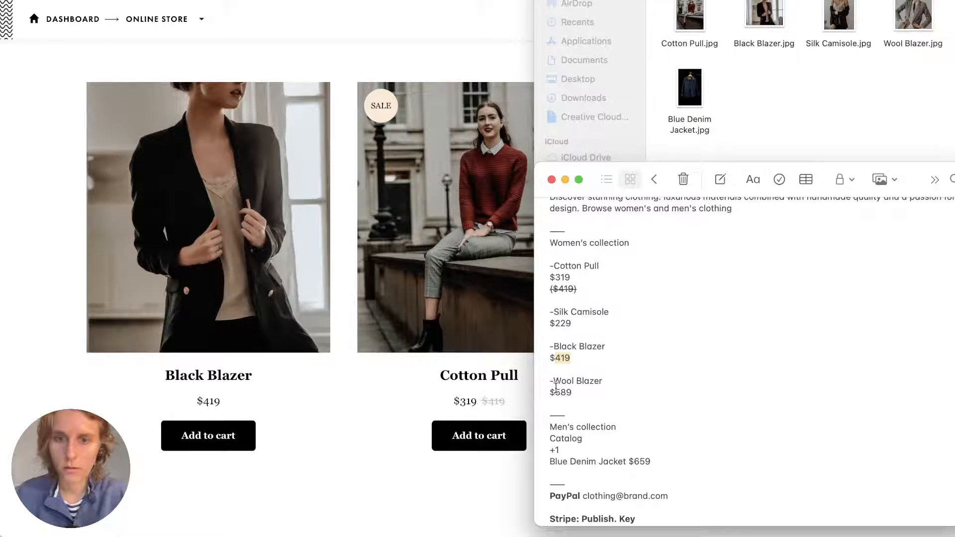
{"action": "left_click_drag", "start_coordinate": [553, 381], "coordinate": [637, 380]}
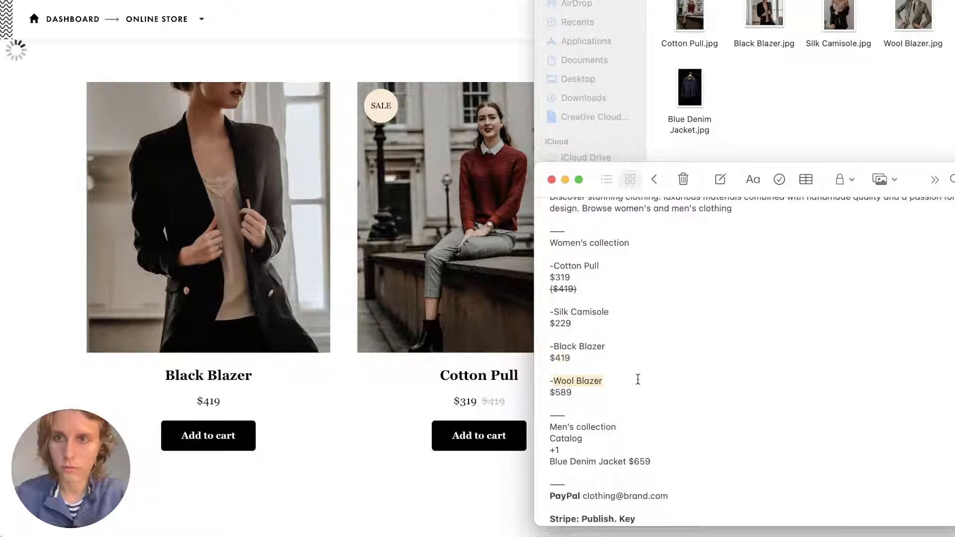
{"action": "key", "text": "super+Tab"}
{"action": "key", "text": "super+Tab"}
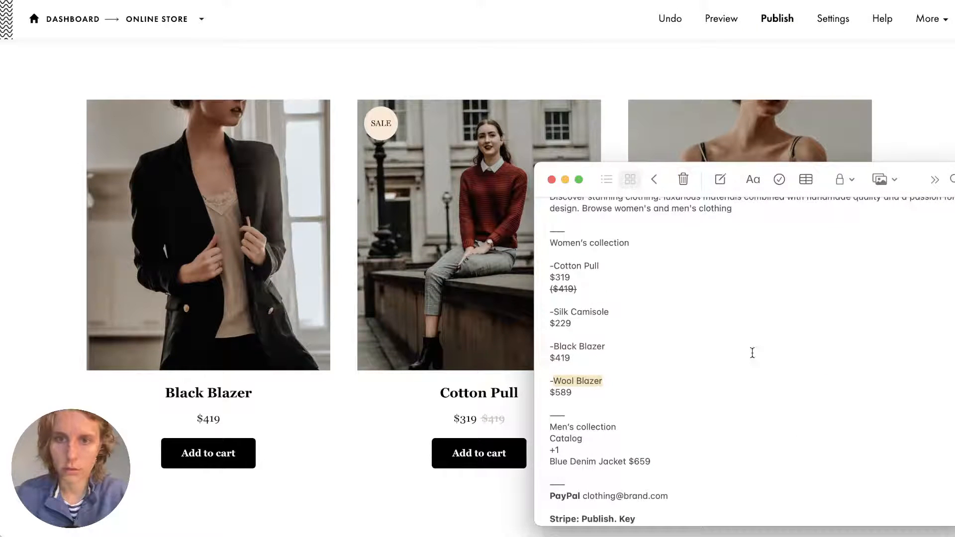
{"action": "left_click_drag", "start_coordinate": [555, 311], "coordinate": [645, 309]}
{"action": "key", "text": "super+Tab"}
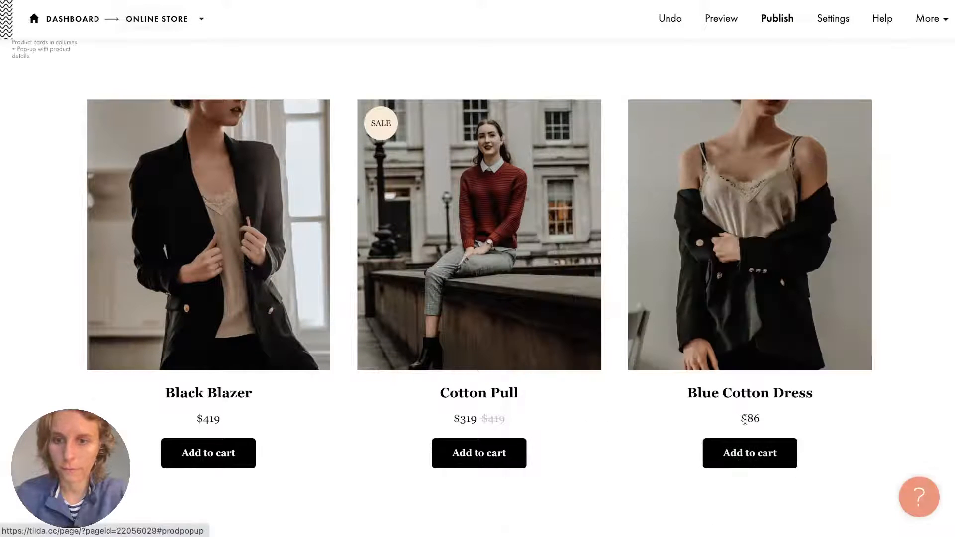
{"action": "triple_click", "coordinate": [731, 393]}
{"action": "key", "text": "super+v"}
Change the Silk Camisole price from 86 to 229.
{"action": "key", "text": "super+Tab"}
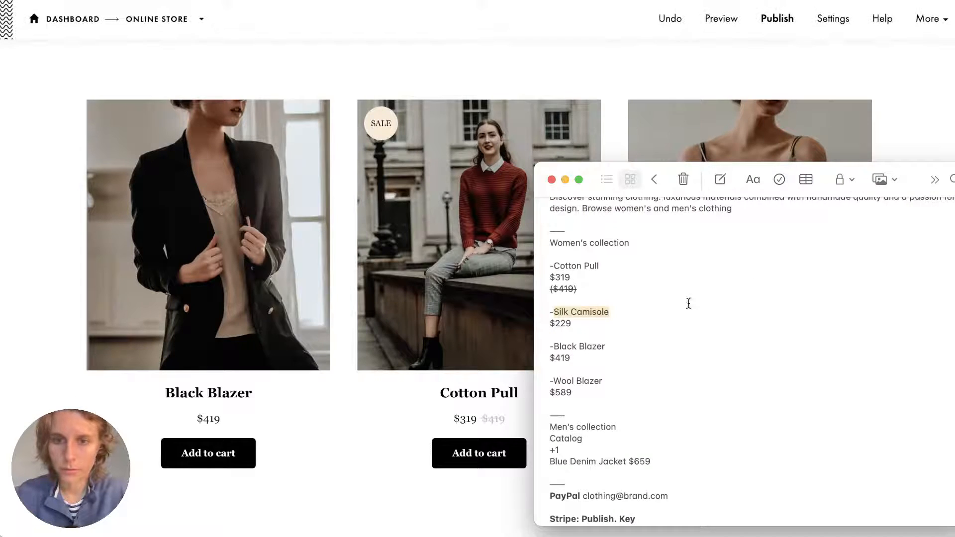
{"action": "double_click", "coordinate": [566, 322]}
{"action": "key", "text": "super+Tab"}
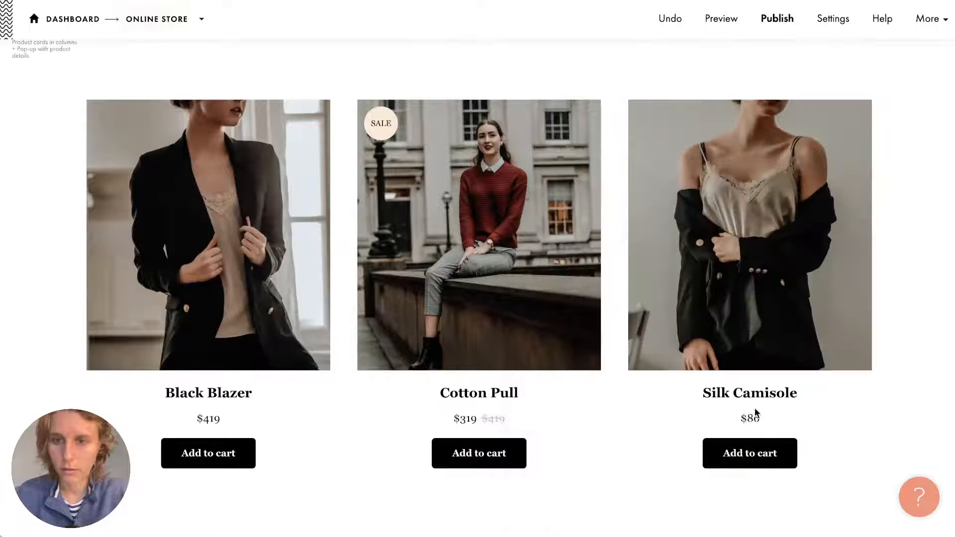
{"action": "double_click", "coordinate": [751, 418]}
{"action": "key", "text": "super+v"}
{"action": "left_click", "coordinate": [640, 421]}
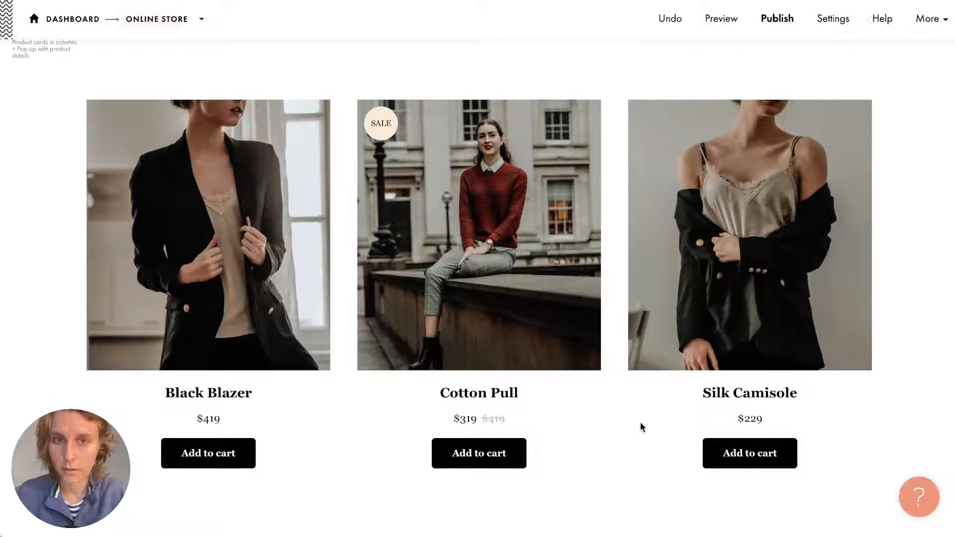
{"action": "scroll", "coordinate": [236, 248], "scroll_direction": "up", "scroll_amount": 1}
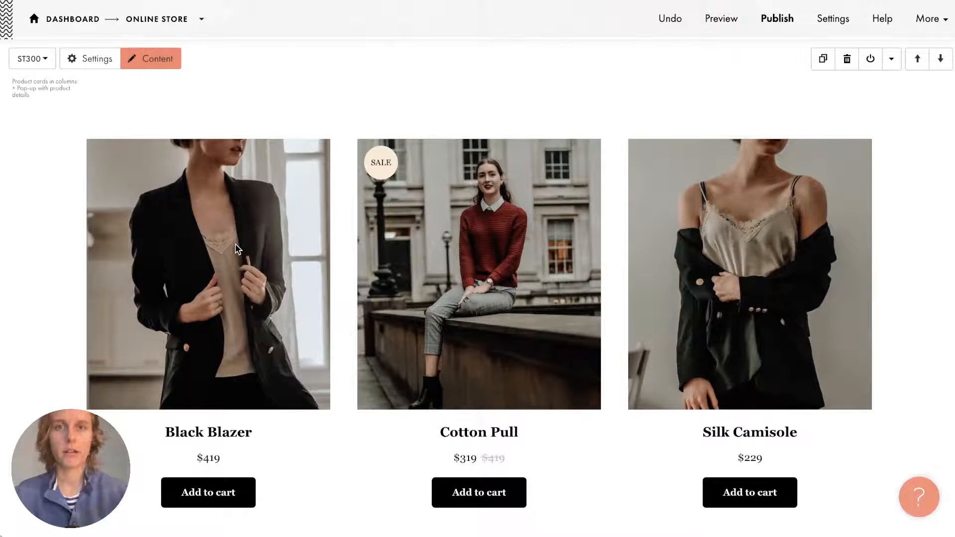
Add a fourth product item and upload Wool_Blazer.jpg as its photo.
{"action": "left_click", "coordinate": [174, 64]}
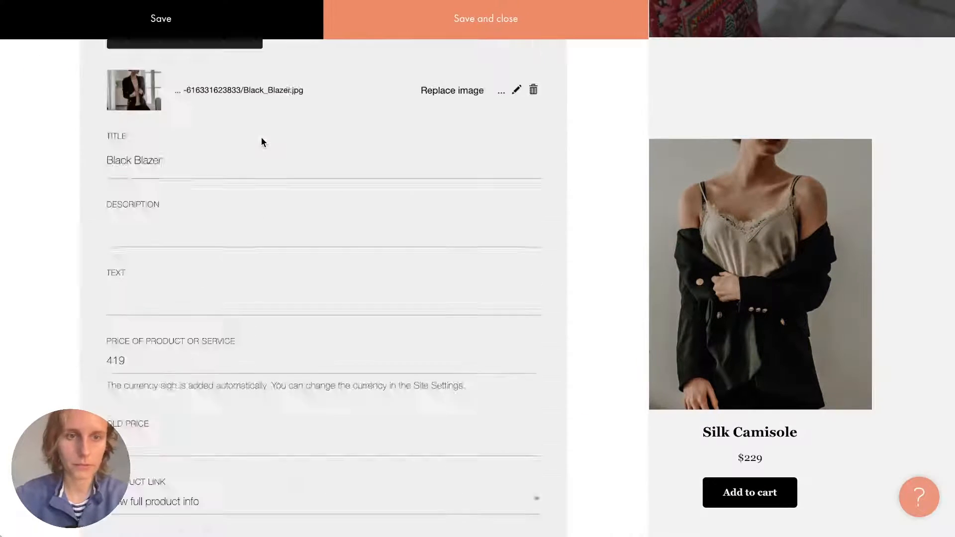
{"action": "scroll", "coordinate": [261, 139], "scroll_direction": "down", "scroll_amount": 15}
{"action": "scroll", "coordinate": [261, 140], "scroll_direction": "down", "scroll_amount": 10}
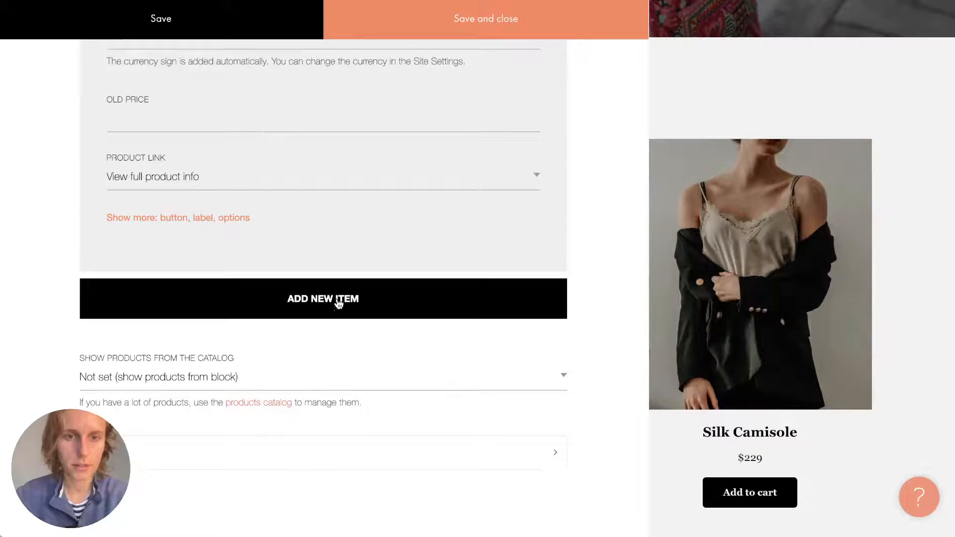
{"action": "left_click", "coordinate": [365, 312]}
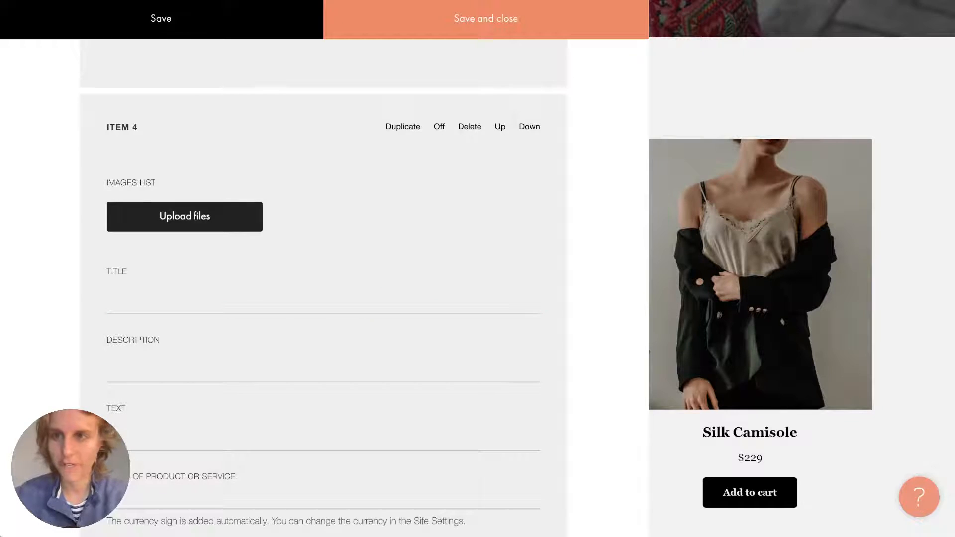
{"action": "key", "text": "super+Tab"}
{"action": "left_click_drag", "start_coordinate": [913, 15], "coordinate": [174, 181]}
Paste Wool Blazer from the notes as the new item's title.
{"action": "key", "text": "super+Tab"}
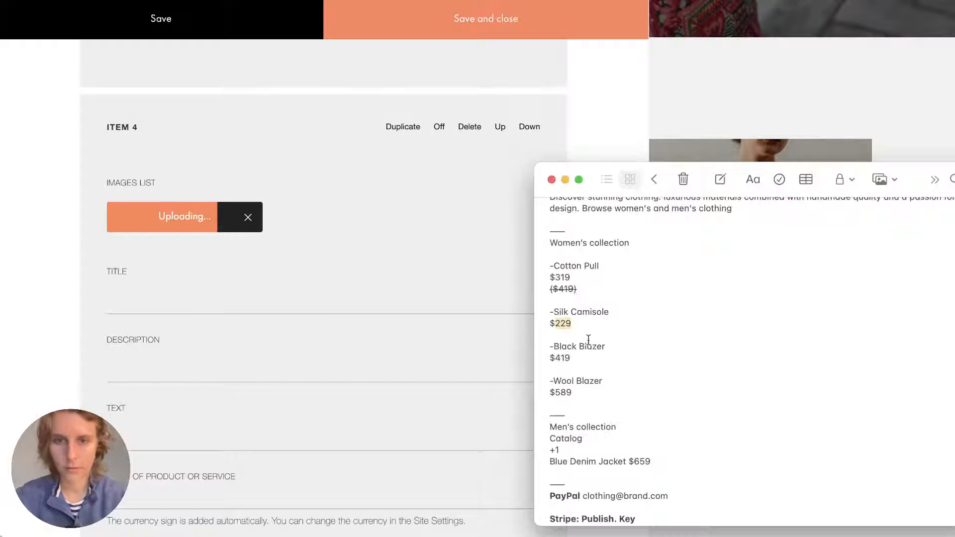
{"action": "left_click_drag", "start_coordinate": [551, 380], "coordinate": [611, 380]}
{"action": "key", "text": "super+c"}
{"action": "key", "text": "super+Tab"}
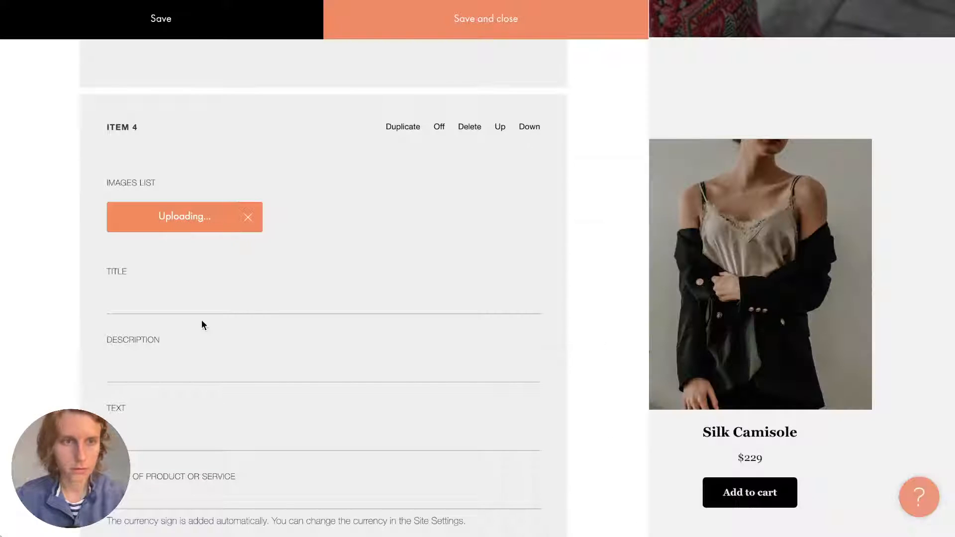
{"action": "left_click", "coordinate": [168, 300]}
{"action": "key", "text": "super+v"}
Paste 589 as the Wool Blazer price and save the product content.
{"action": "scroll", "coordinate": [214, 338], "scroll_direction": "down", "scroll_amount": 2}
{"action": "scroll", "coordinate": [213, 338], "scroll_direction": "down", "scroll_amount": 1}
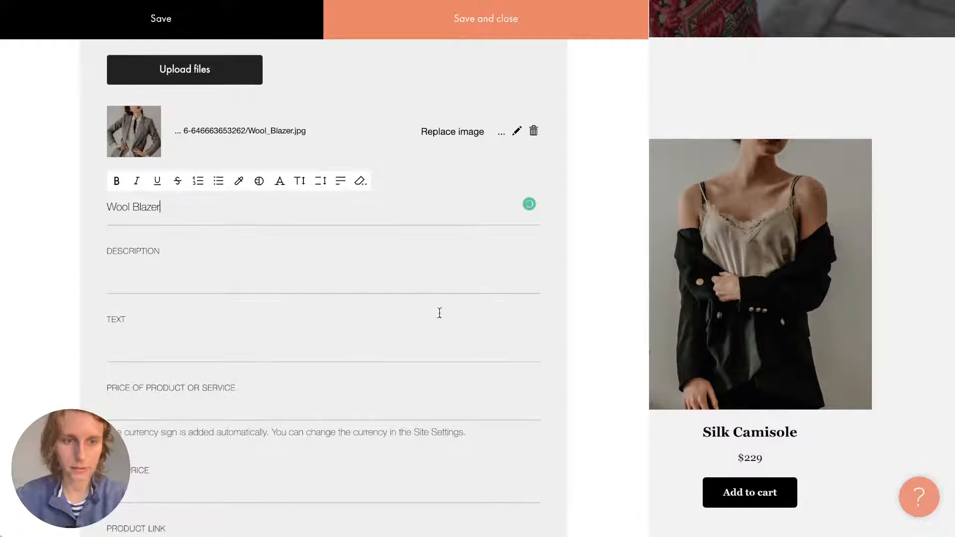
{"action": "key", "text": "super+Tab"}
{"action": "double_click", "coordinate": [562, 392]}
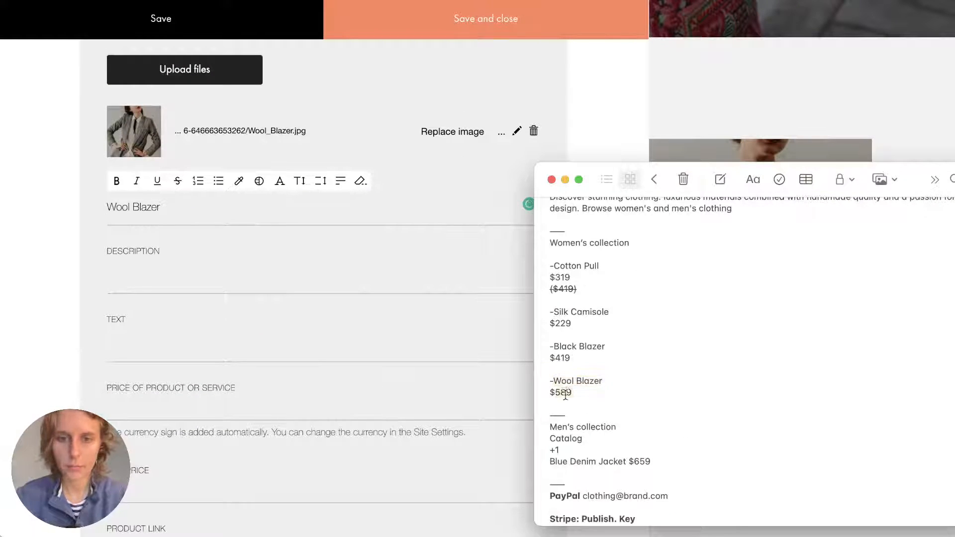
{"action": "key", "text": "super+c"}
{"action": "key", "text": "super+Tab"}
{"action": "left_click", "coordinate": [134, 407]}
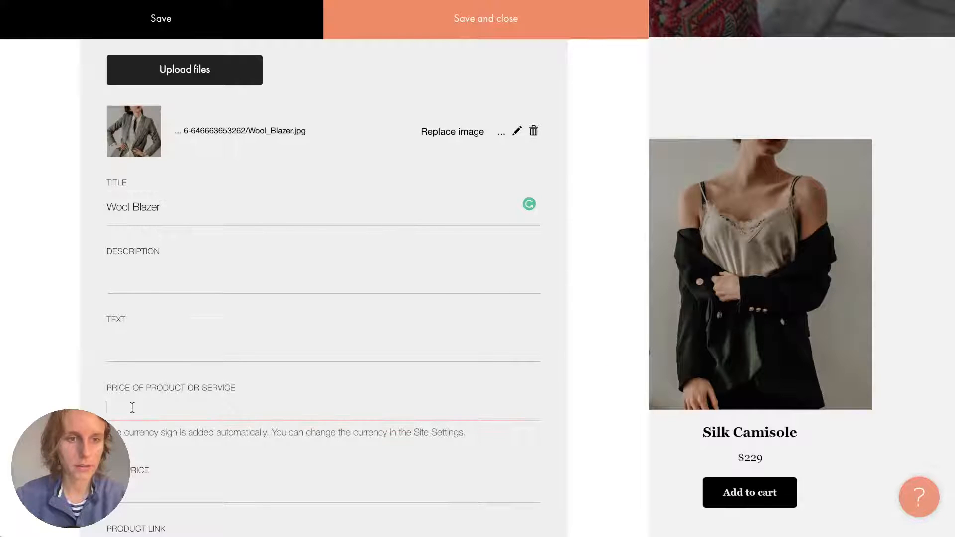
{"action": "key", "text": "super+v"}
{"action": "left_click", "coordinate": [445, 18]}
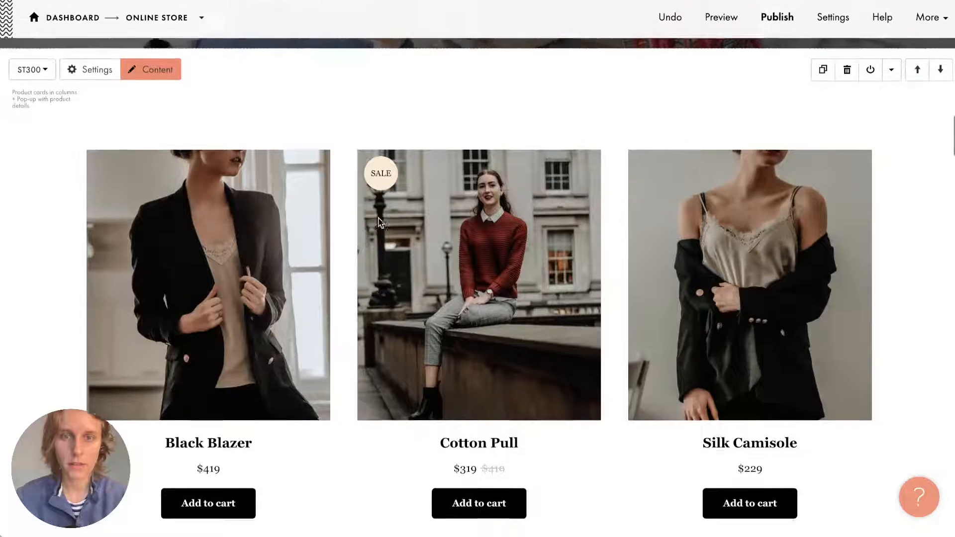
{"action": "scroll", "coordinate": [379, 219], "scroll_direction": "down", "scroll_amount": 6}
{"action": "scroll", "coordinate": [327, 302], "scroll_direction": "down", "scroll_amount": 5}
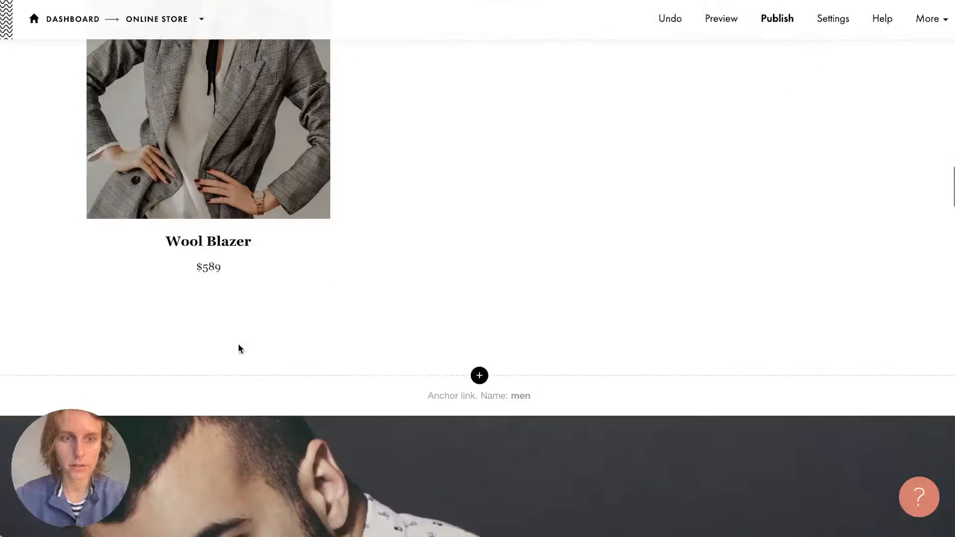
{"action": "scroll", "coordinate": [354, 153], "scroll_direction": "up", "scroll_amount": 4}
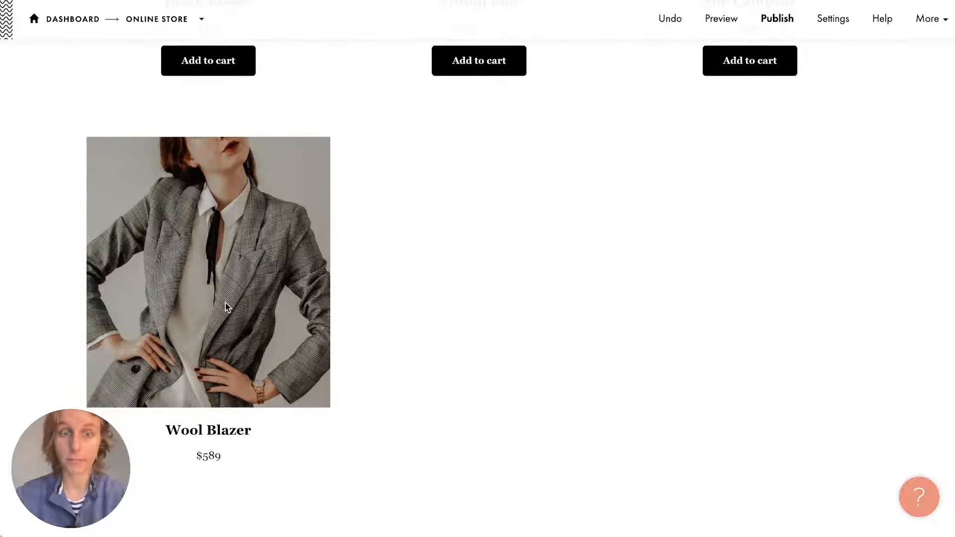
{"action": "scroll", "coordinate": [226, 307], "scroll_direction": "up", "scroll_amount": 5}
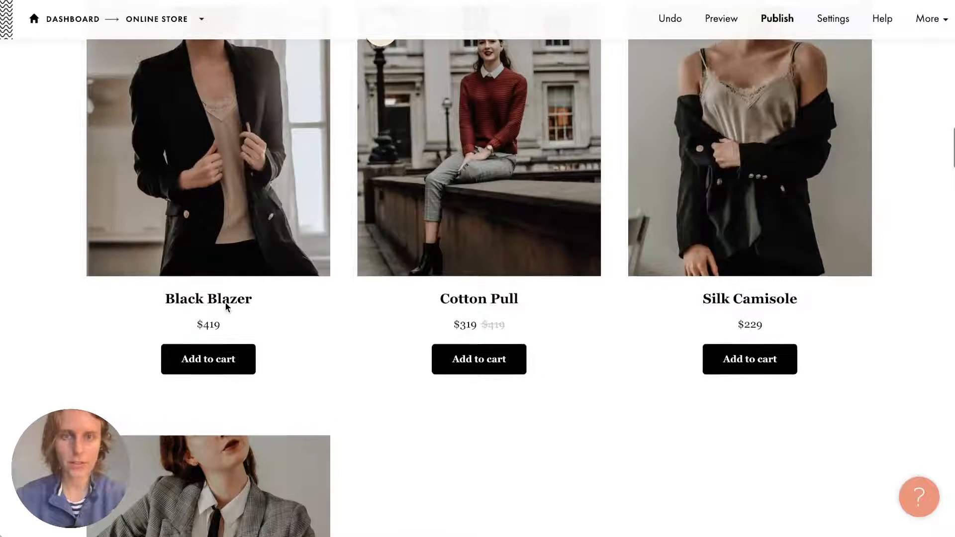
{"action": "scroll", "coordinate": [226, 307], "scroll_direction": "up", "scroll_amount": 3}
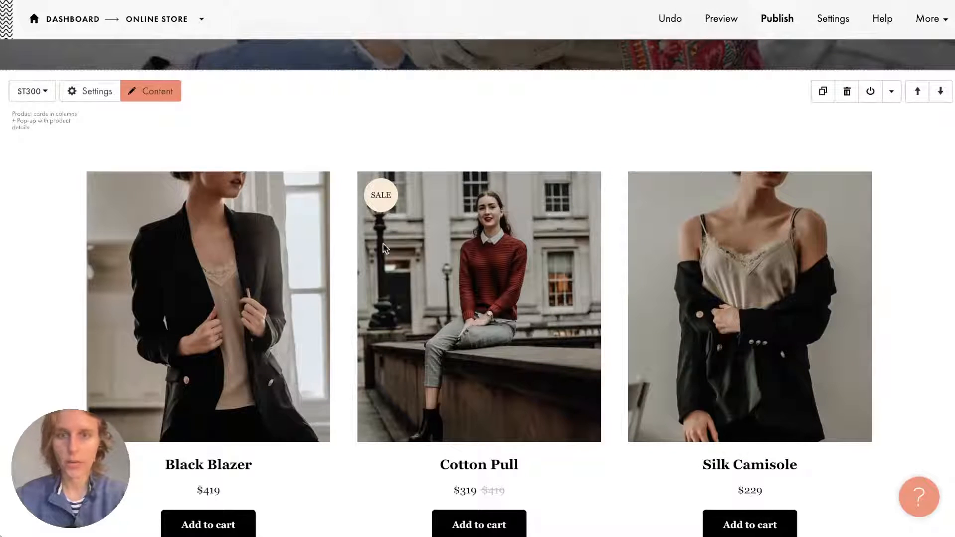
{"action": "scroll", "coordinate": [804, 253], "scroll_direction": "down", "scroll_amount": 1}
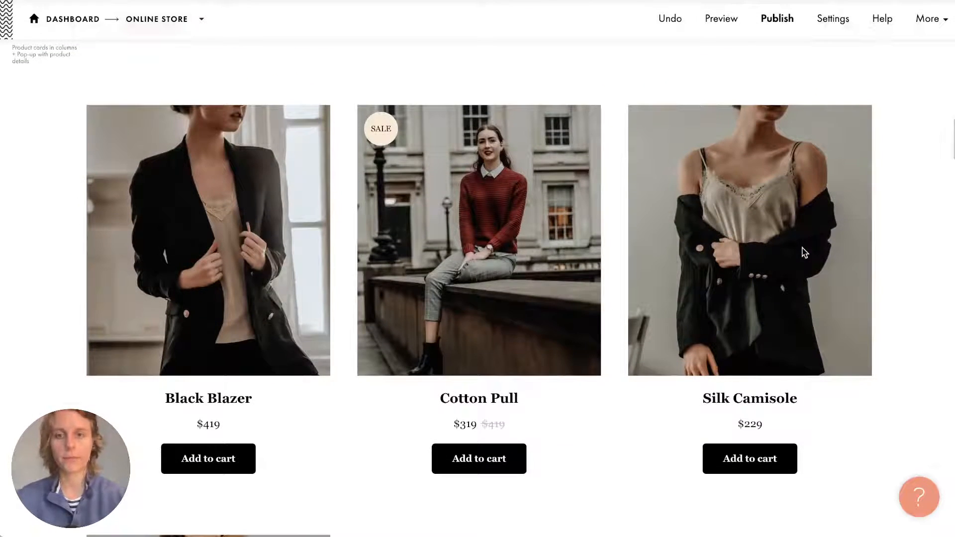
{"action": "scroll", "coordinate": [802, 251], "scroll_direction": "down", "scroll_amount": 10}
{"action": "scroll", "coordinate": [759, 225], "scroll_direction": "up", "scroll_amount": 2}
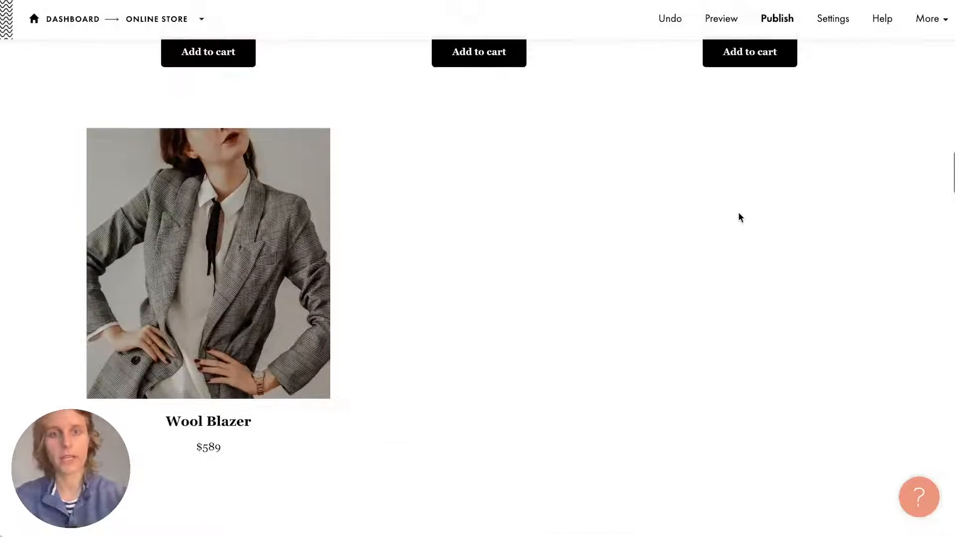
{"action": "scroll", "coordinate": [463, 196], "scroll_direction": "down", "scroll_amount": 2}
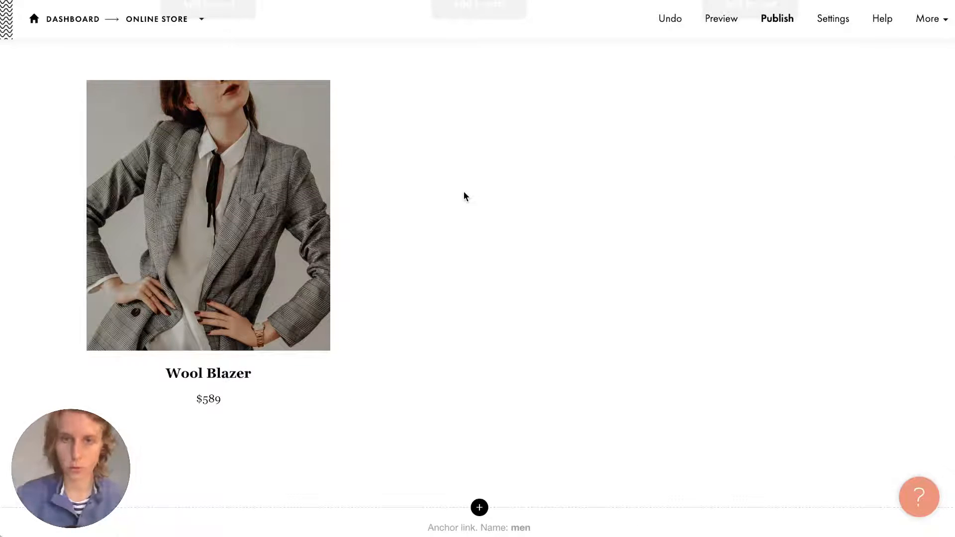
{"action": "scroll", "coordinate": [465, 196], "scroll_direction": "up", "scroll_amount": 4}
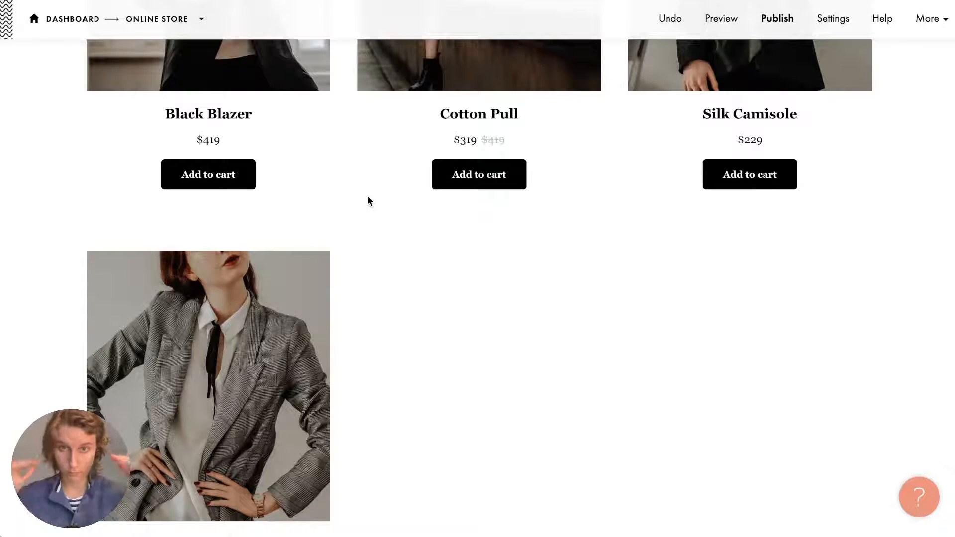
{"action": "scroll", "coordinate": [367, 197], "scroll_direction": "up", "scroll_amount": 10}
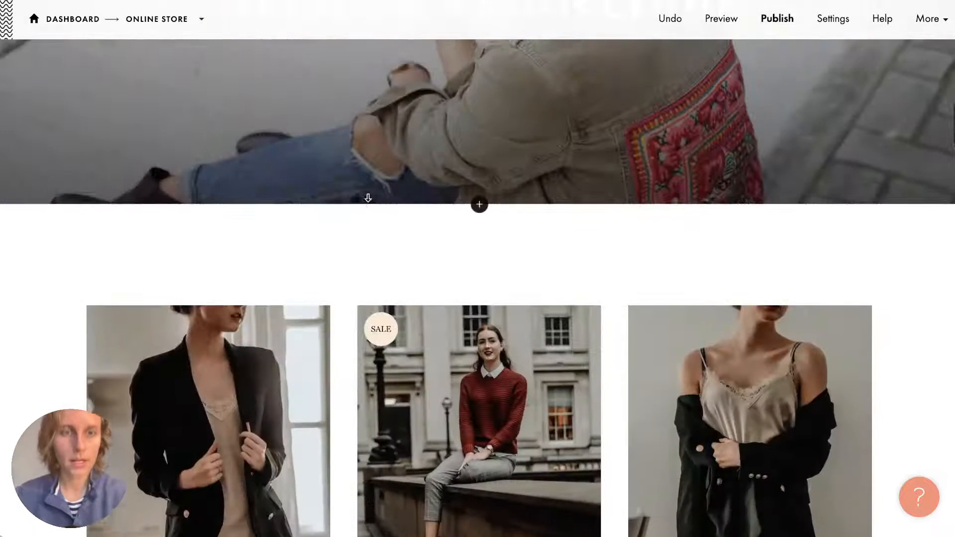
{"action": "scroll", "coordinate": [368, 196], "scroll_direction": "down", "scroll_amount": 4}
{"action": "scroll", "coordinate": [368, 196], "scroll_direction": "up", "scroll_amount": 1}
{"action": "scroll", "coordinate": [367, 198], "scroll_direction": "up", "scroll_amount": 1}
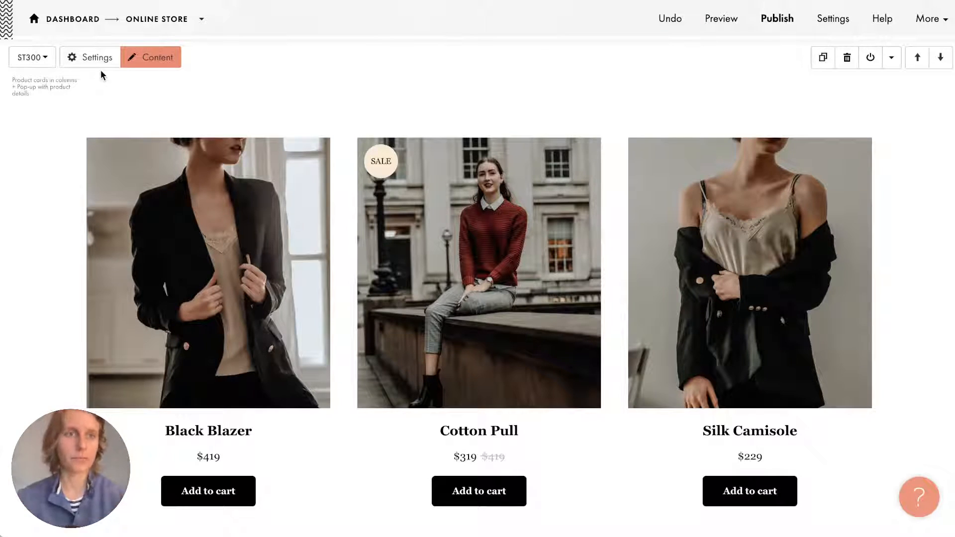
In the block's Cards settings, set Number of blocks per row to 4 and save.
{"action": "left_click", "coordinate": [96, 57]}
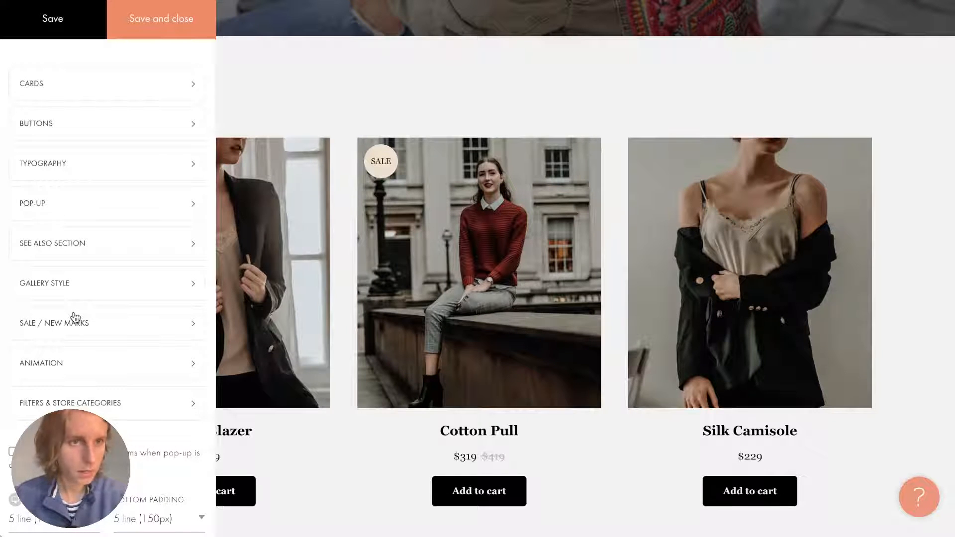
{"action": "scroll", "coordinate": [74, 315], "scroll_direction": "down", "scroll_amount": 5}
{"action": "scroll", "coordinate": [75, 315], "scroll_direction": "up", "scroll_amount": 5}
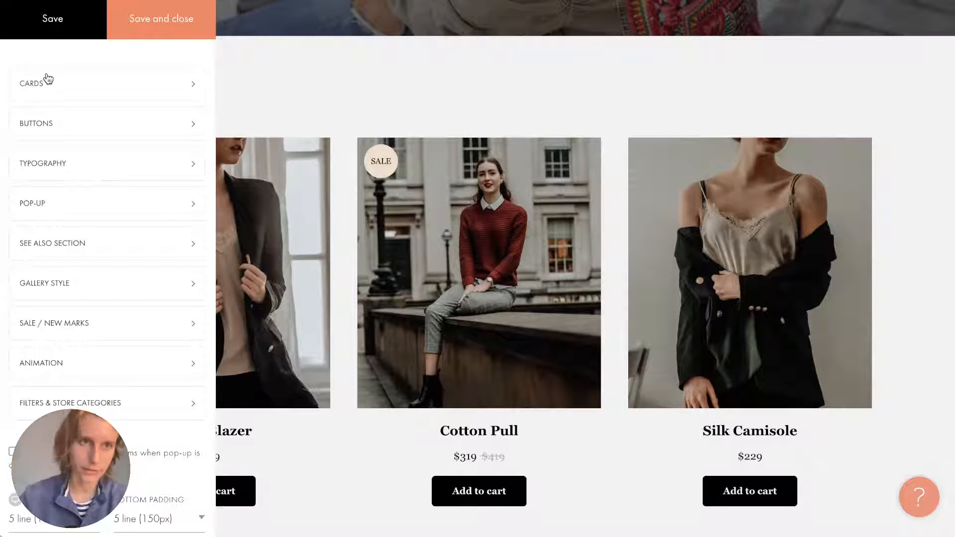
{"action": "left_click", "coordinate": [70, 83]}
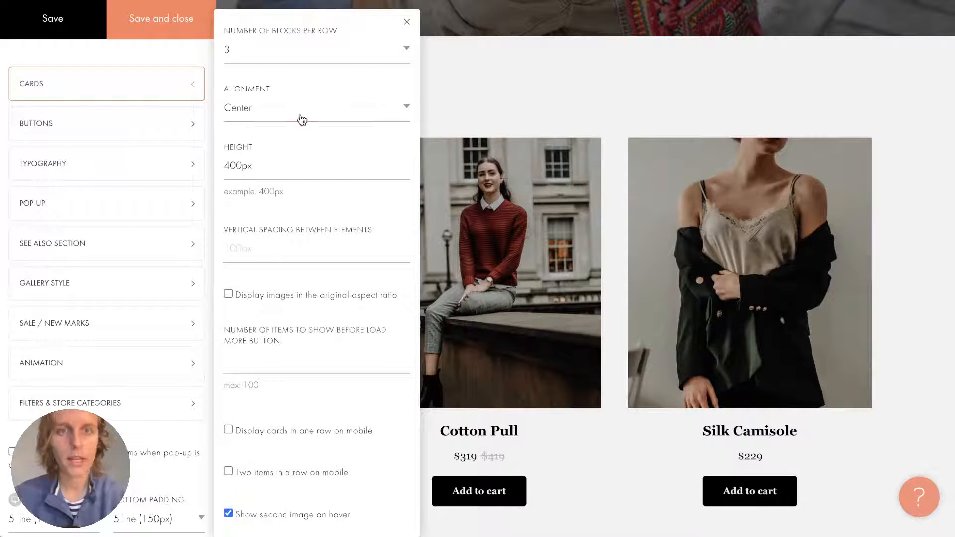
{"action": "left_click", "coordinate": [298, 48]}
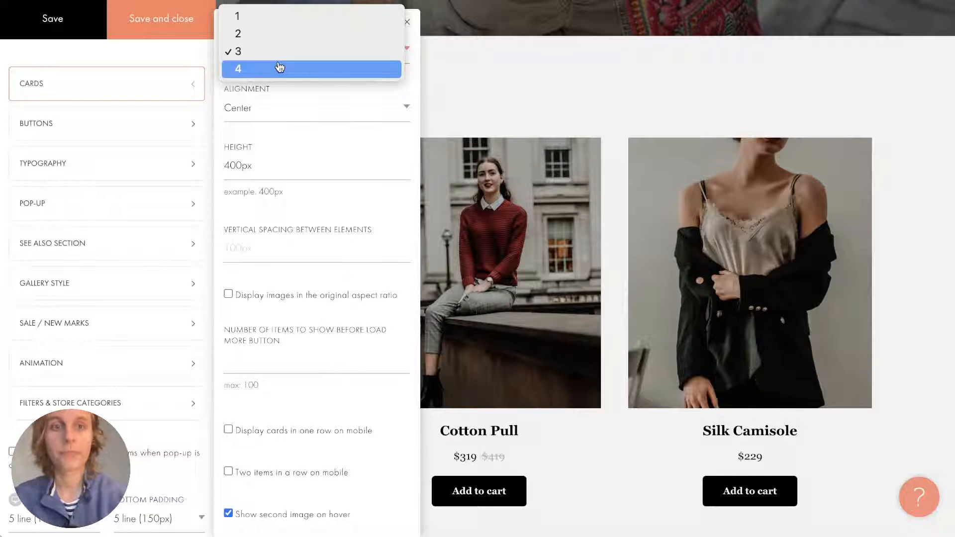
{"action": "left_click", "coordinate": [280, 68]}
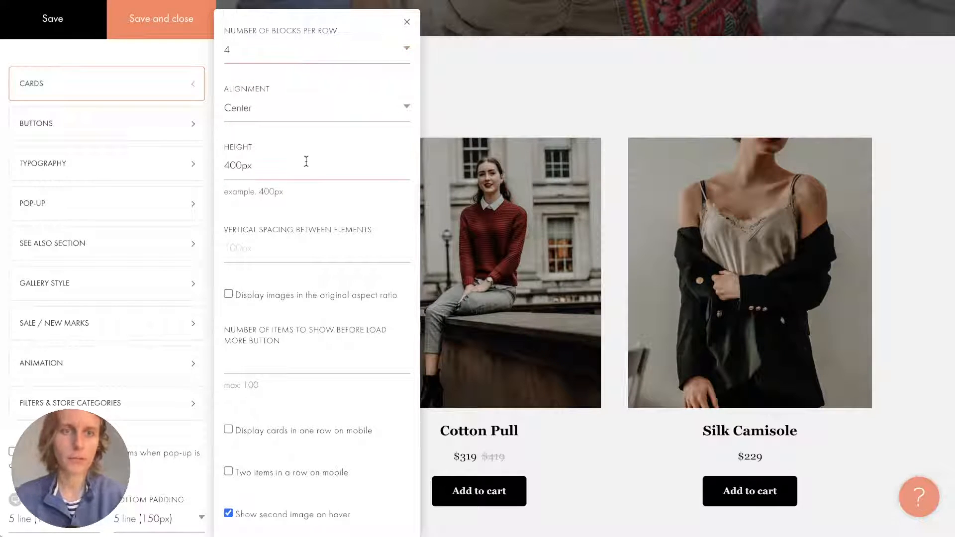
{"action": "scroll", "coordinate": [285, 273], "scroll_direction": "down", "scroll_amount": 2}
{"action": "scroll", "coordinate": [284, 274], "scroll_direction": "up", "scroll_amount": 2}
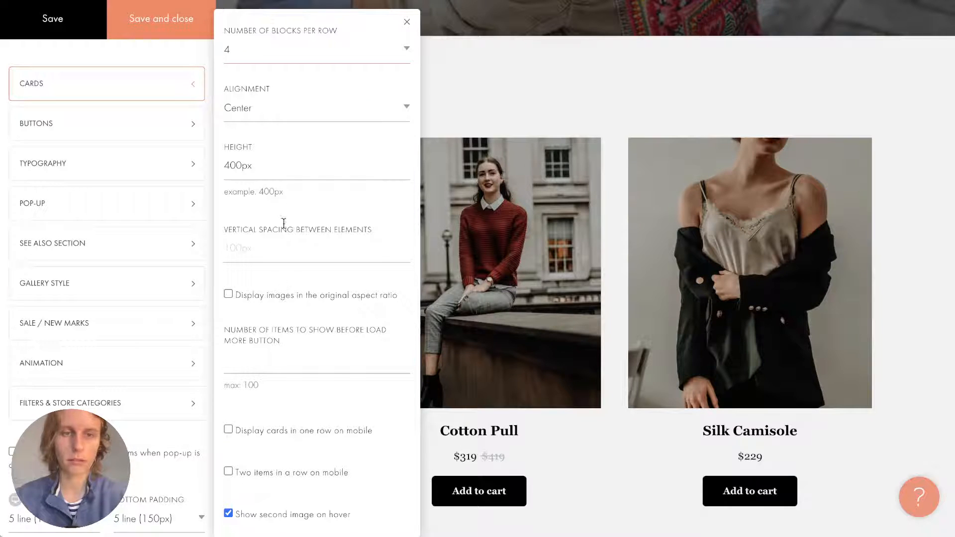
{"action": "scroll", "coordinate": [342, 133], "scroll_direction": "down", "scroll_amount": 2}
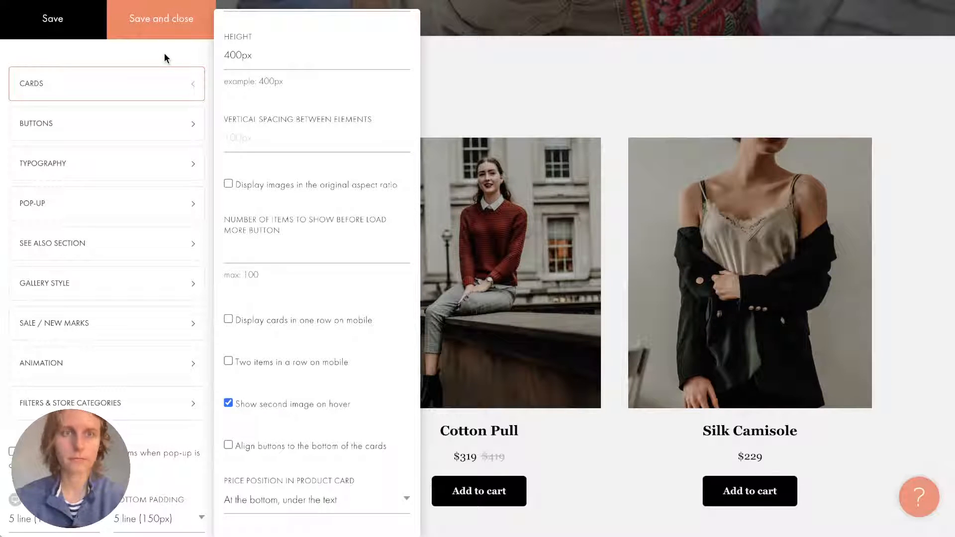
{"action": "left_click", "coordinate": [167, 26]}
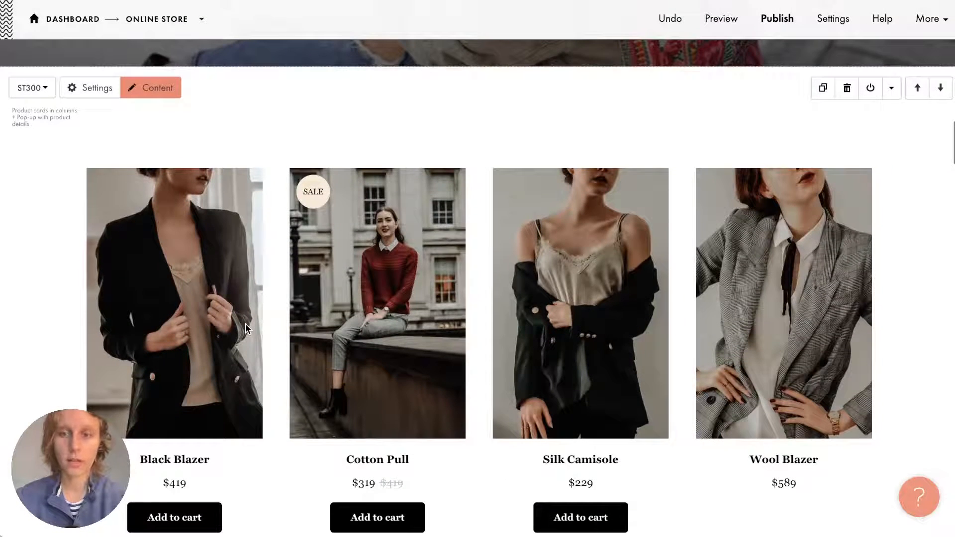
{"action": "scroll", "coordinate": [246, 323], "scroll_direction": "down", "scroll_amount": 1}
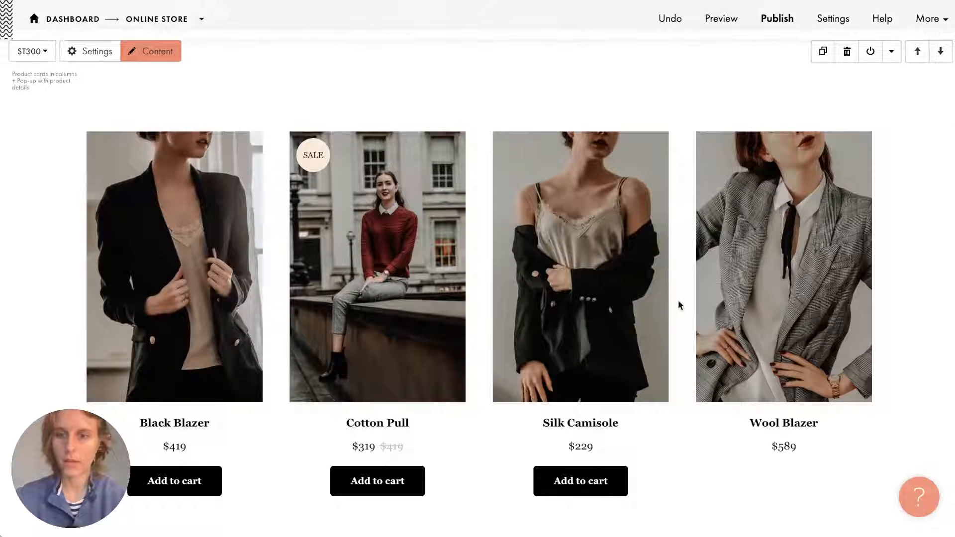
{"action": "scroll", "coordinate": [696, 328], "scroll_direction": "down", "scroll_amount": 1}
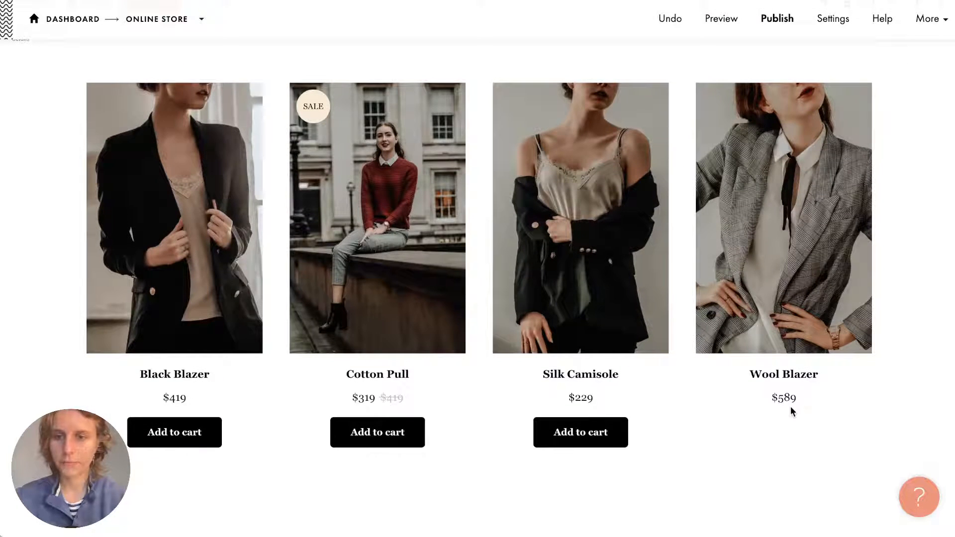
{"action": "scroll", "coordinate": [791, 411], "scroll_direction": "up", "scroll_amount": 1}
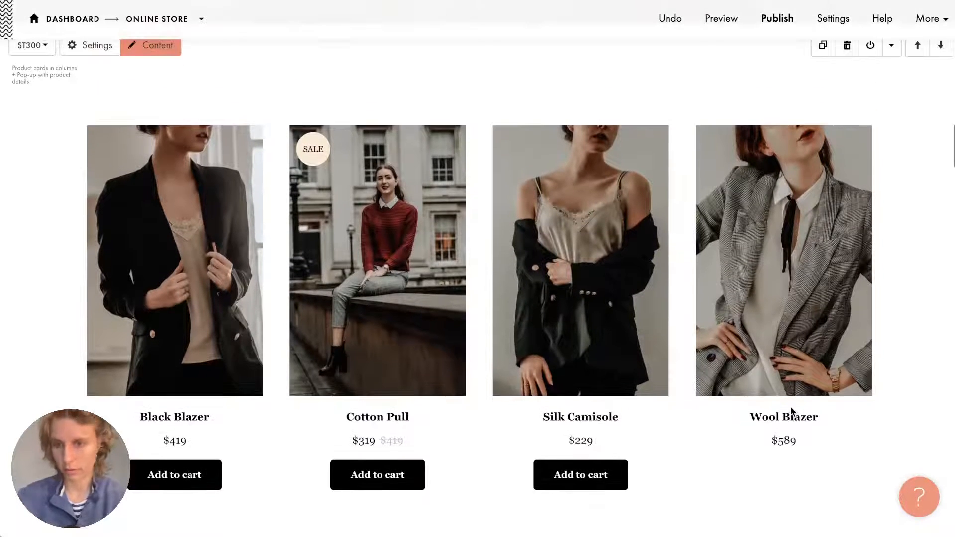
{"action": "scroll", "coordinate": [204, 103], "scroll_direction": "up", "scroll_amount": 1}
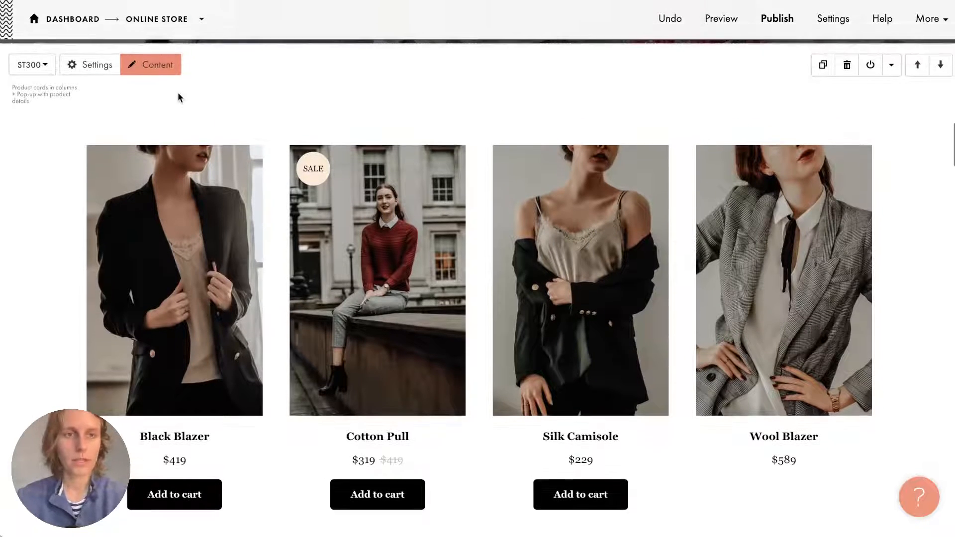
Empty the Silk Camisole item's Text field in the product content editor.
{"action": "left_click", "coordinate": [161, 67]}
{"action": "scroll", "coordinate": [235, 292], "scroll_direction": "down", "scroll_amount": 10}
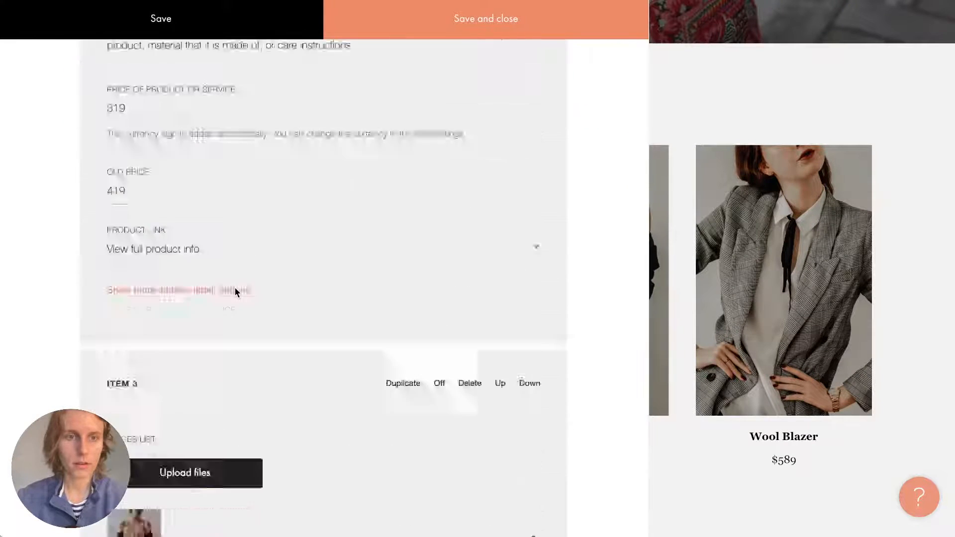
{"action": "scroll", "coordinate": [235, 292], "scroll_direction": "down", "scroll_amount": 12}
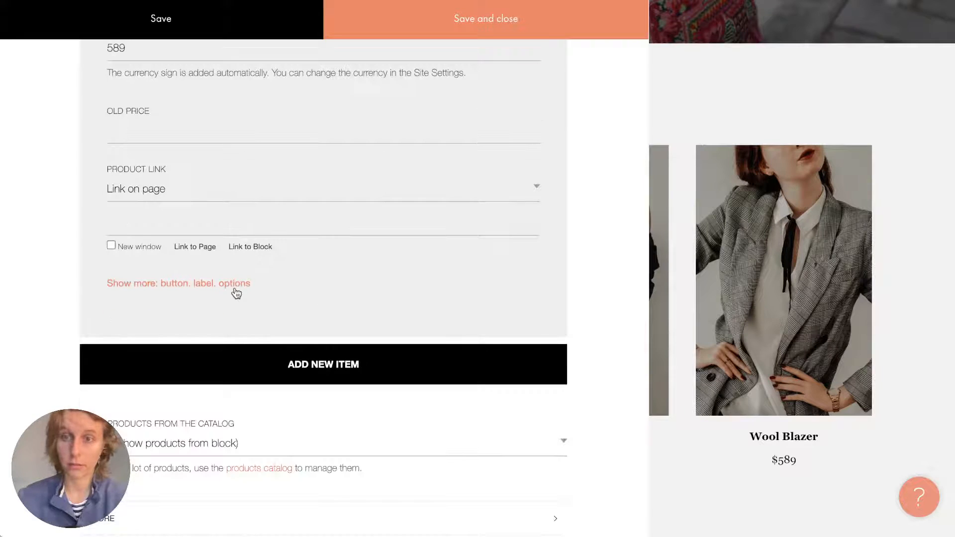
{"action": "scroll", "coordinate": [228, 209], "scroll_direction": "up", "scroll_amount": 8}
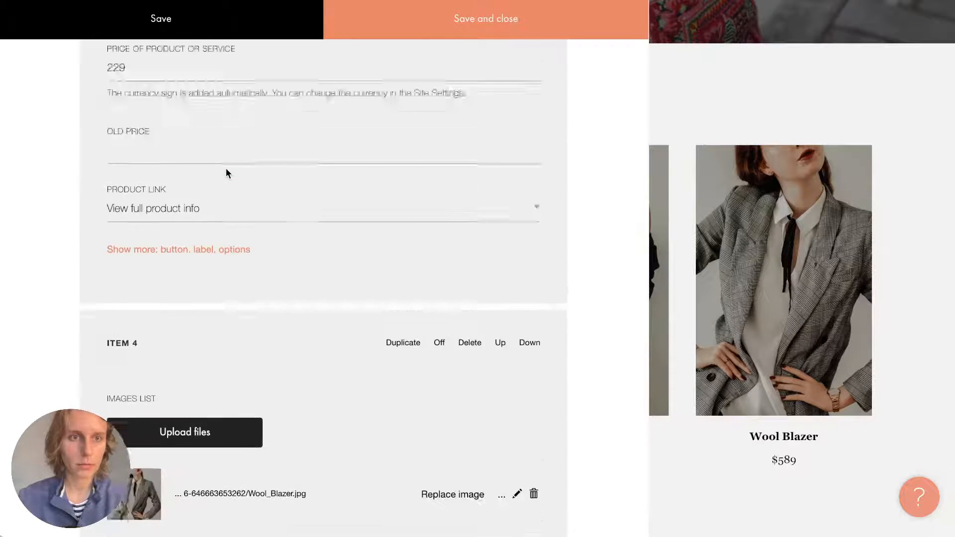
{"action": "scroll", "coordinate": [226, 168], "scroll_direction": "up", "scroll_amount": 5}
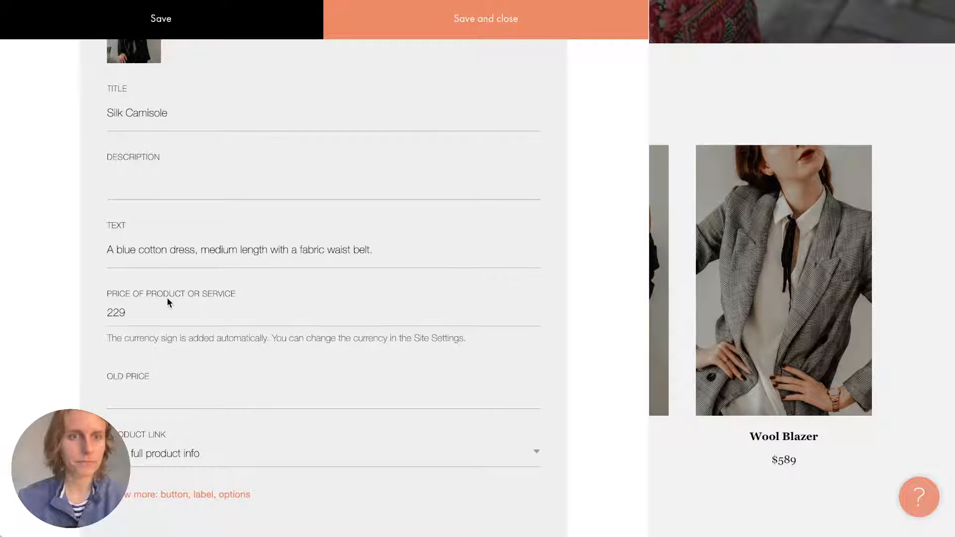
{"action": "triple_click", "coordinate": [194, 252]}
{"action": "key", "text": "BackSpace"}
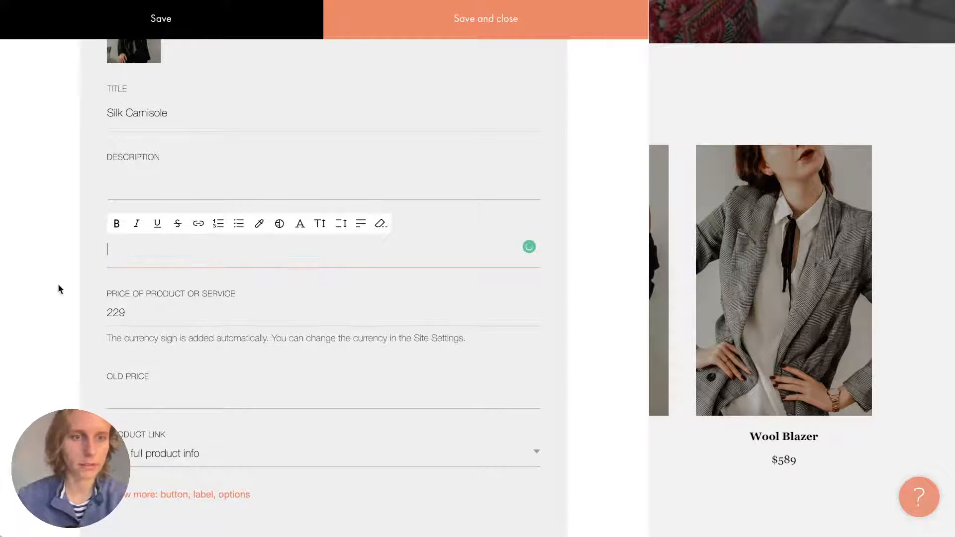
{"action": "left_click", "coordinate": [71, 296]}
Select the 'Add to cart' button title from an existing item to copy it.
{"action": "scroll", "coordinate": [147, 353], "scroll_direction": "down", "scroll_amount": 3}
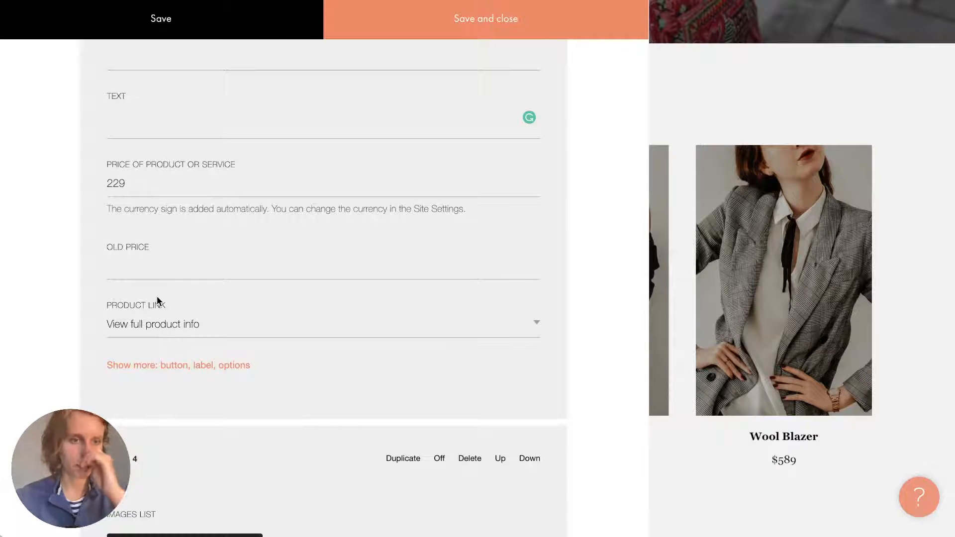
{"action": "scroll", "coordinate": [252, 302], "scroll_direction": "up", "scroll_amount": 5}
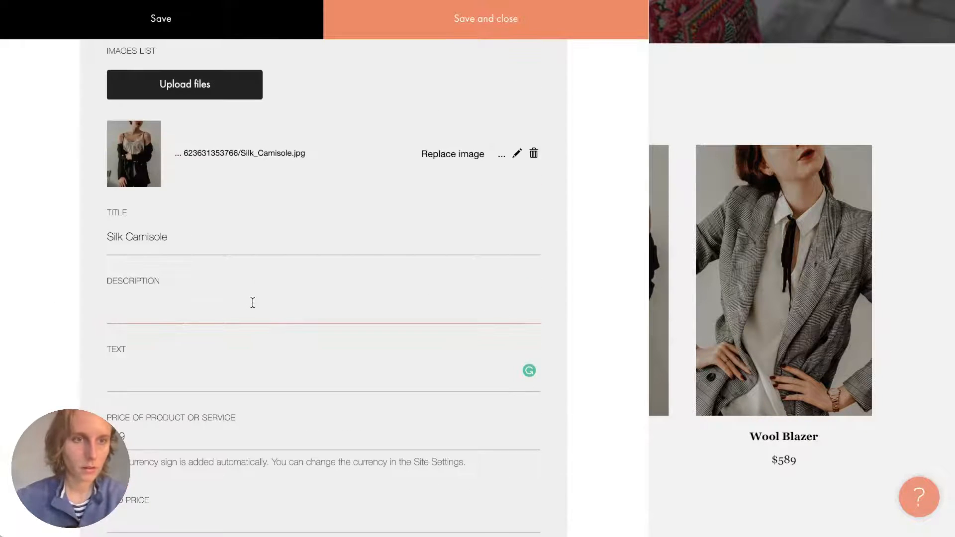
{"action": "scroll", "coordinate": [252, 303], "scroll_direction": "down", "scroll_amount": 8}
{"action": "scroll", "coordinate": [252, 303], "scroll_direction": "up", "scroll_amount": 3}
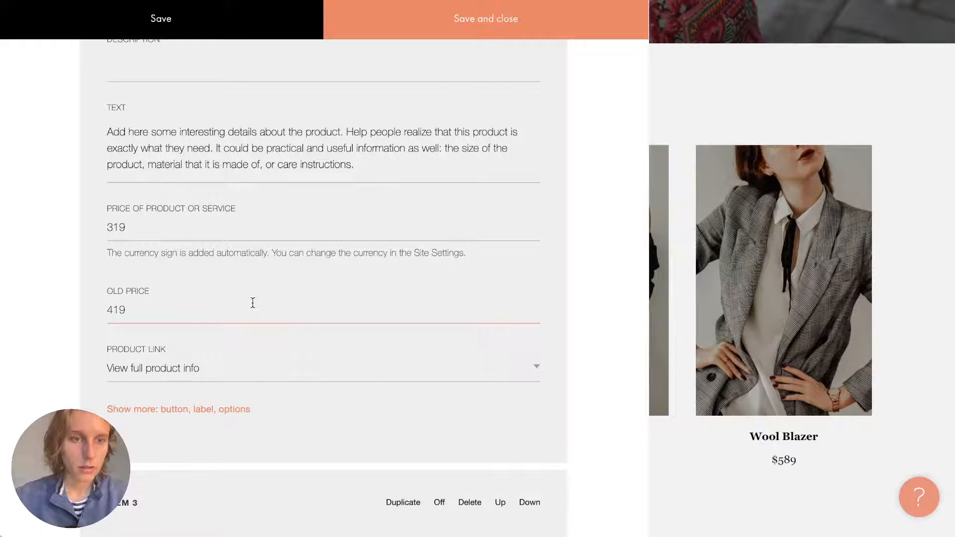
{"action": "left_click", "coordinate": [223, 410]}
{"action": "scroll", "coordinate": [224, 410], "scroll_direction": "down", "scroll_amount": 1}
{"action": "scroll", "coordinate": [224, 410], "scroll_direction": "down", "scroll_amount": 3}
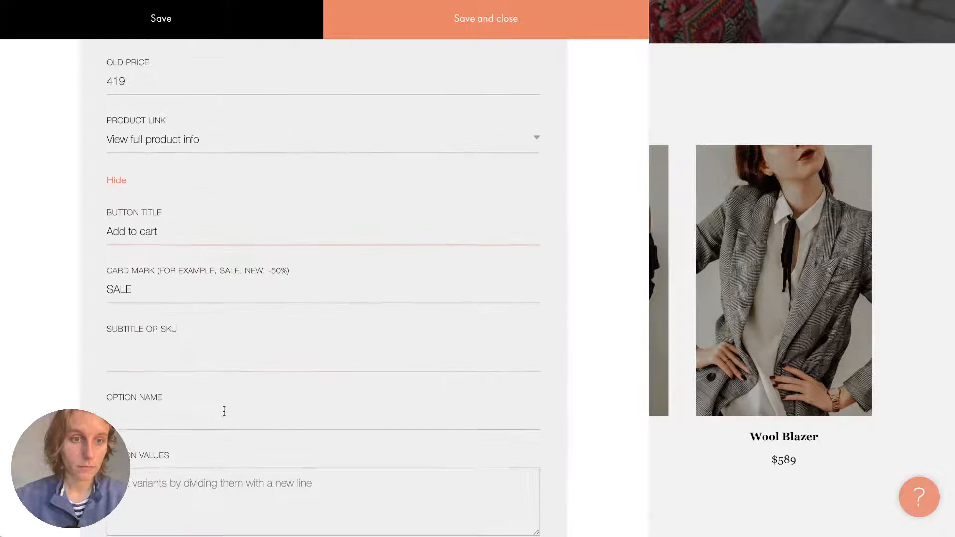
{"action": "left_click", "coordinate": [162, 234]}
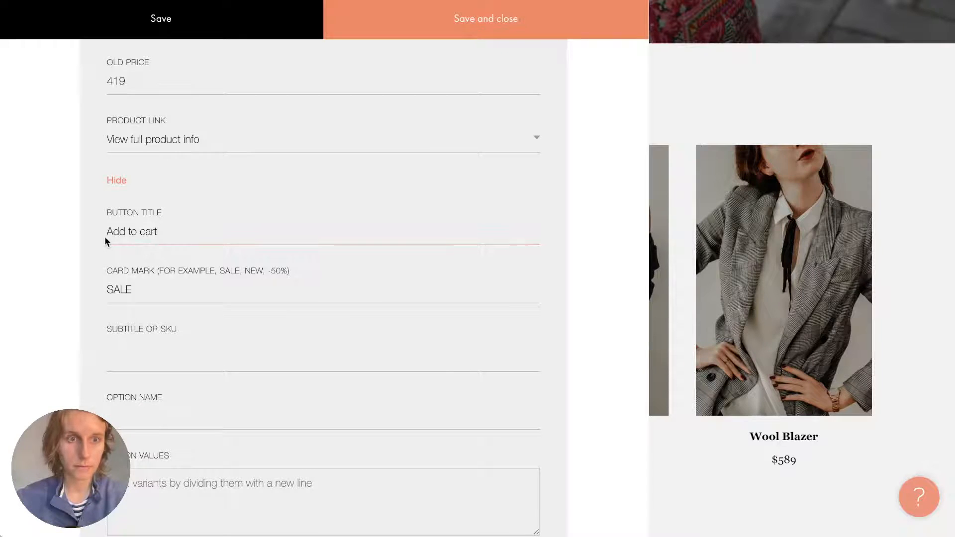
{"action": "triple_click", "coordinate": [123, 228]}
{"action": "key", "text": "ctrl+c"}
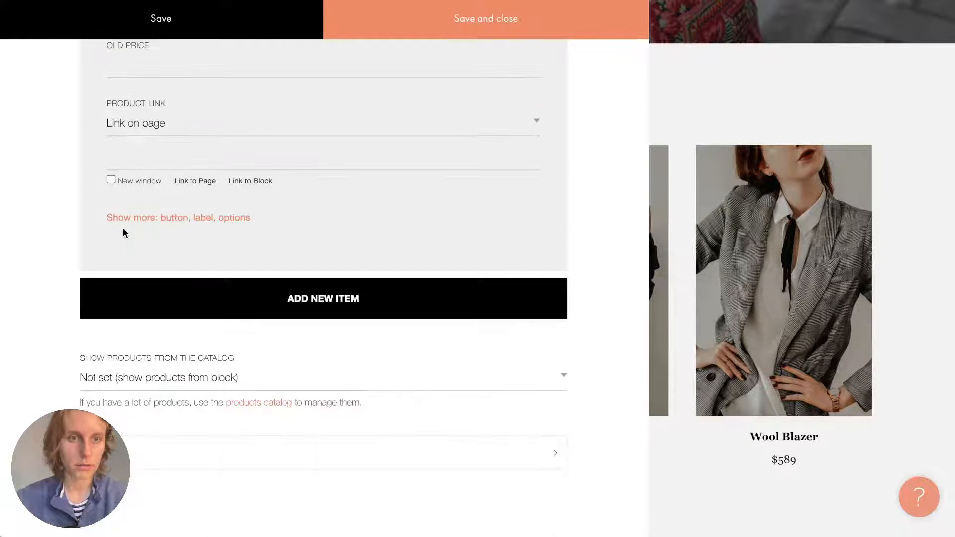
Paste 'Add to cart' as Wool Blazer's button title and save the content.
{"action": "left_click", "coordinate": [152, 216]}
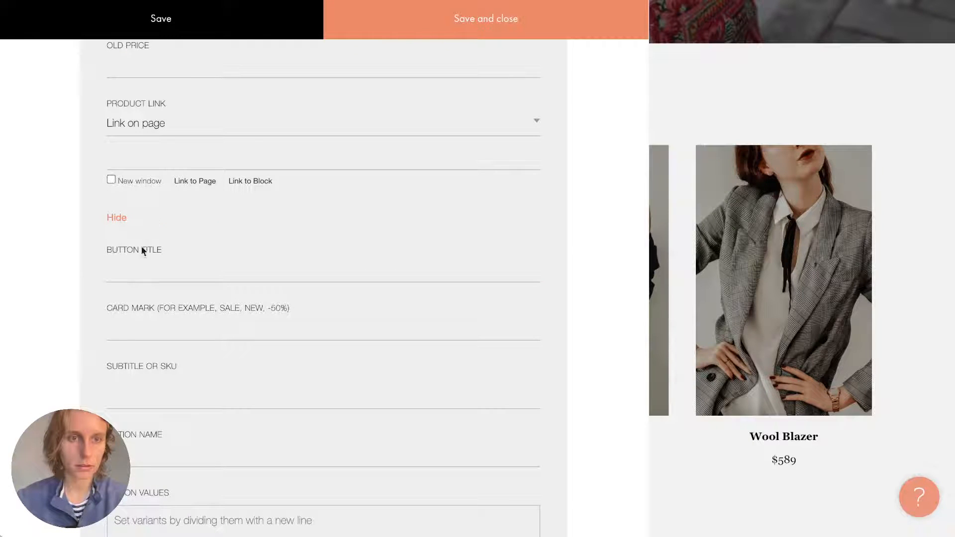
{"action": "left_click", "coordinate": [136, 269]}
{"action": "key", "text": "ctrl+v"}
{"action": "left_click", "coordinate": [453, 31]}
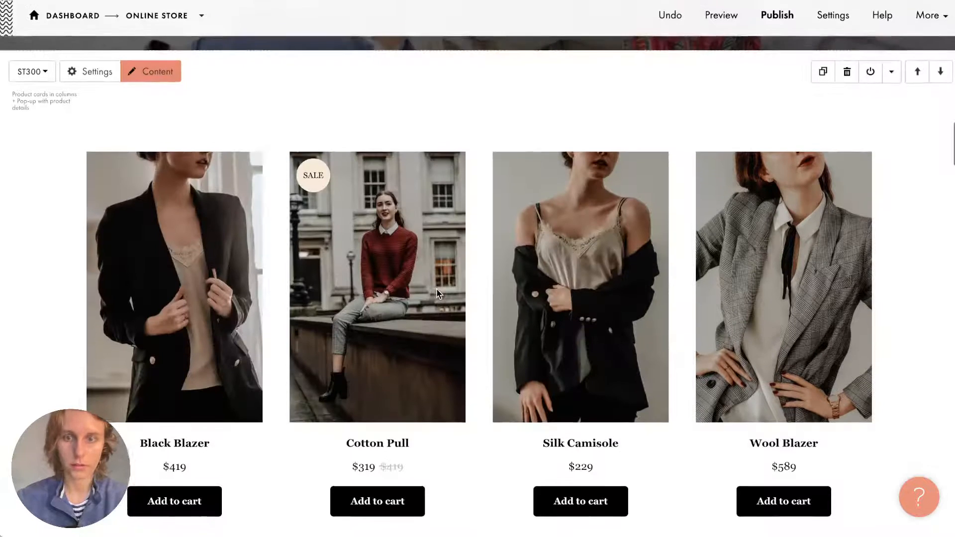
{"action": "scroll", "coordinate": [715, 221], "scroll_direction": "up", "scroll_amount": 1}
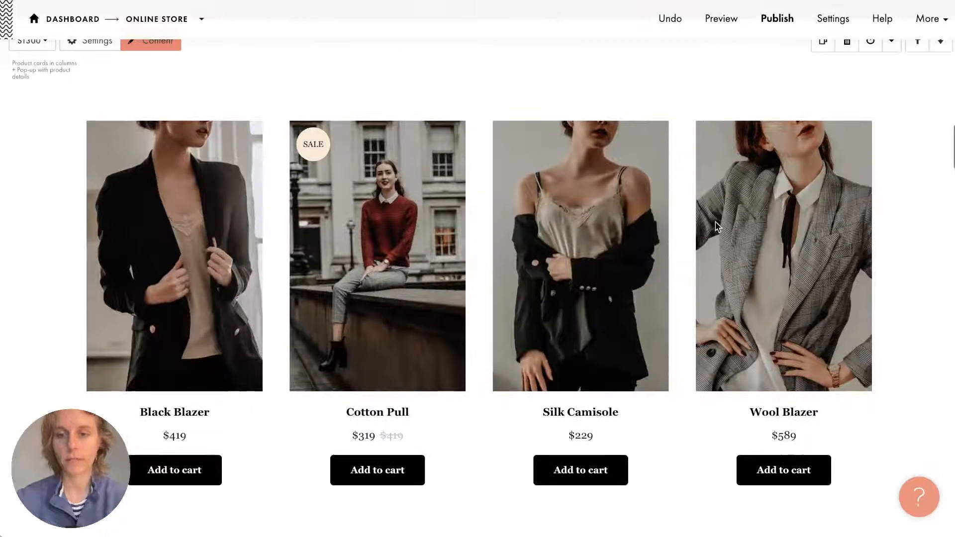
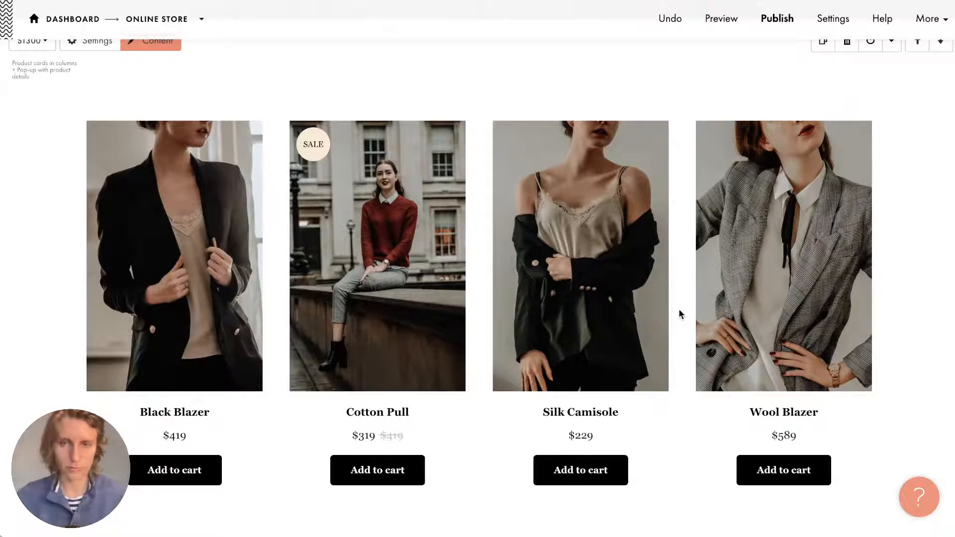
Open the Content editor of the ST300 block showing Light Scarf, Patterned Shirt and Horn Jacket.
{"action": "scroll", "coordinate": [680, 314], "scroll_direction": "down", "scroll_amount": 15}
{"action": "scroll", "coordinate": [680, 310], "scroll_direction": "up", "scroll_amount": 5}
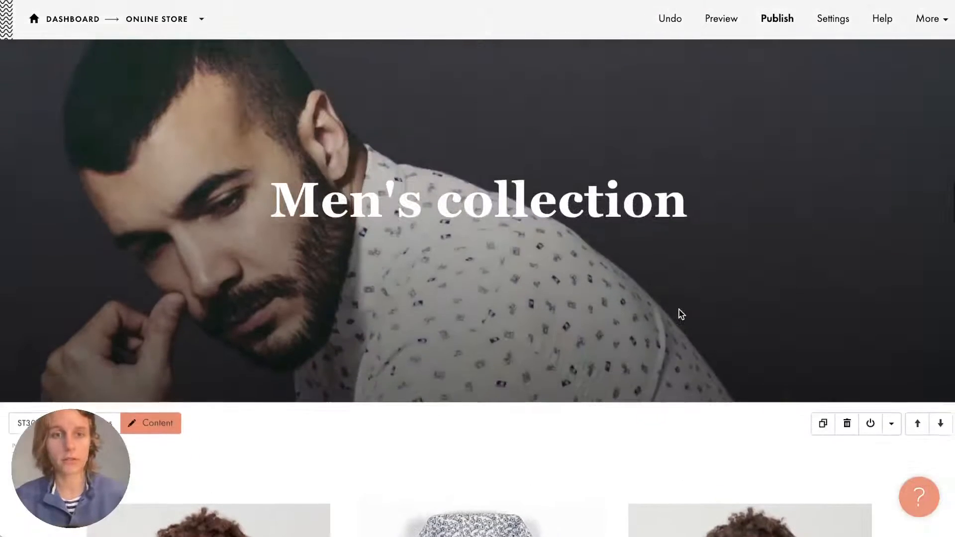
{"action": "scroll", "coordinate": [680, 314], "scroll_direction": "down", "scroll_amount": 8}
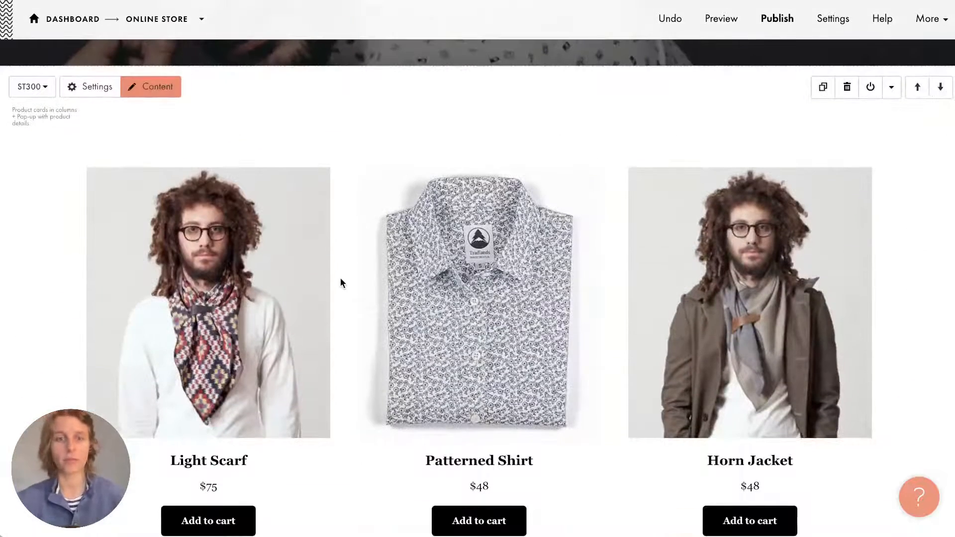
{"action": "scroll", "coordinate": [340, 277], "scroll_direction": "down", "scroll_amount": 1}
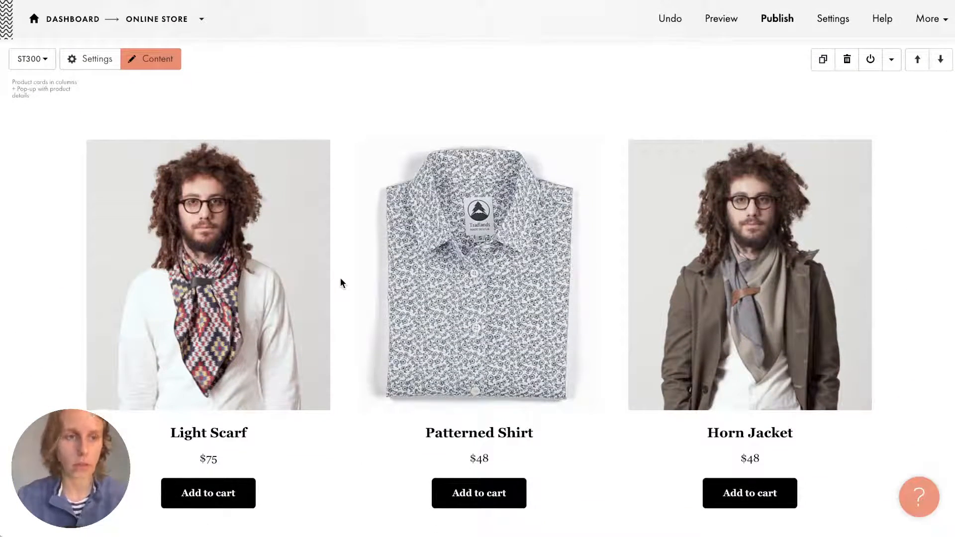
{"action": "left_click", "coordinate": [166, 62]}
Keep 'Show products from the catalog' at 'Not set (show products from block)' for the men's block.
{"action": "scroll", "coordinate": [248, 302], "scroll_direction": "down", "scroll_amount": 10}
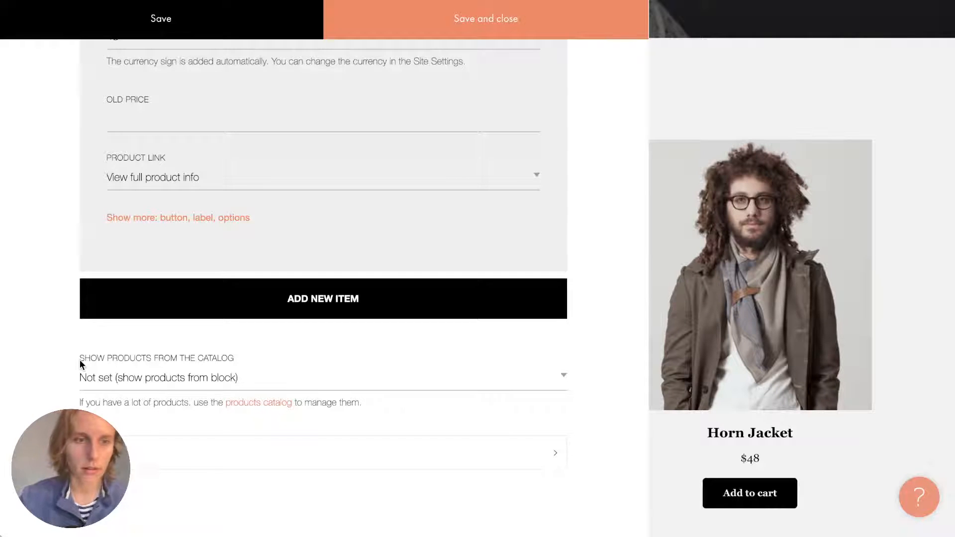
{"action": "left_click_drag", "start_coordinate": [80, 360], "coordinate": [246, 360]}
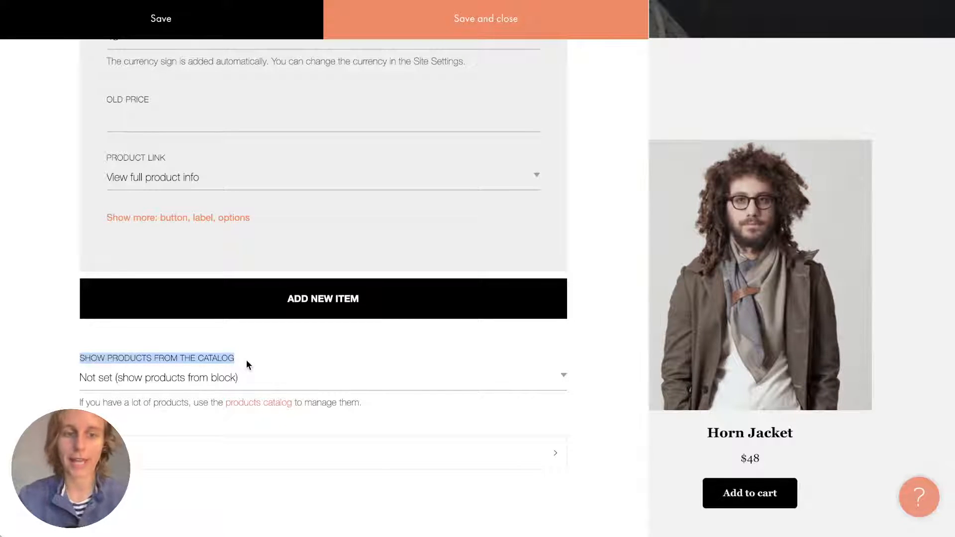
{"action": "left_click", "coordinate": [247, 365]}
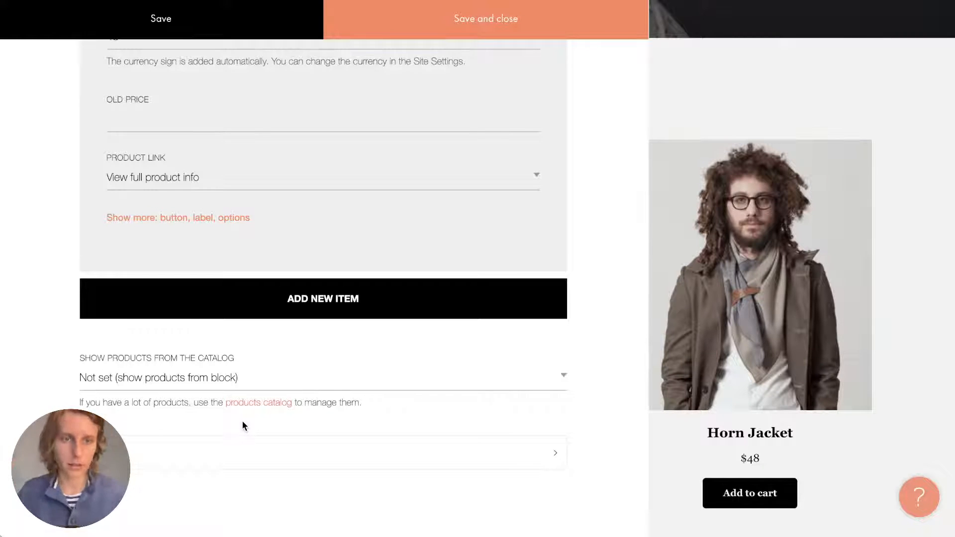
{"action": "left_click", "coordinate": [202, 377]}
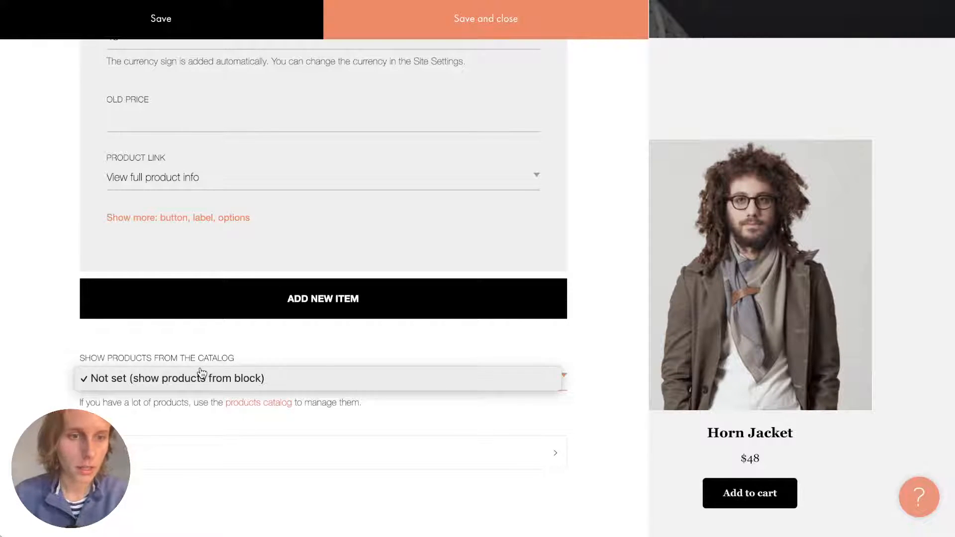
{"action": "left_click", "coordinate": [197, 378]}
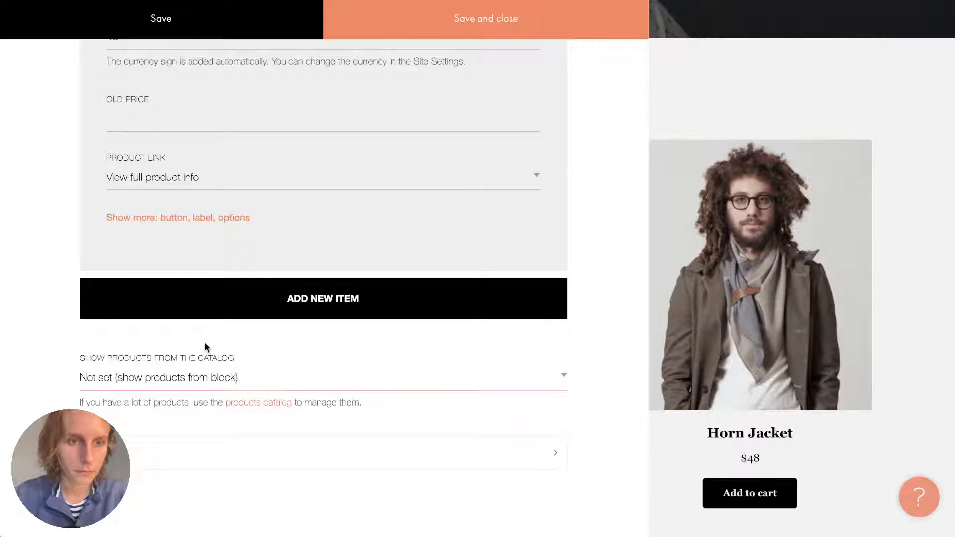
{"action": "left_click", "coordinate": [190, 381]}
{"action": "left_click", "coordinate": [191, 381]}
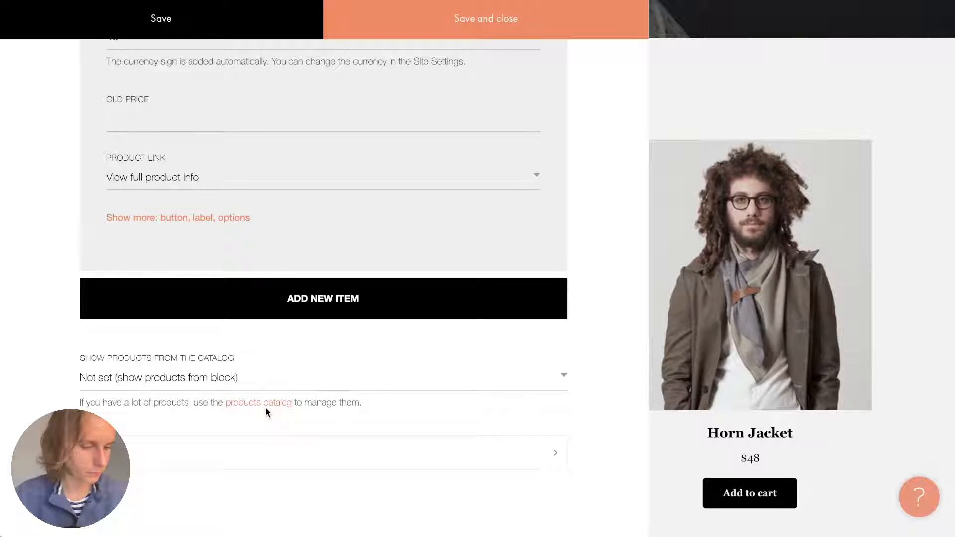
Check the women's product block content: catalog source stays Not set; expand its More settings.
{"action": "left_click", "coordinate": [771, 318]}
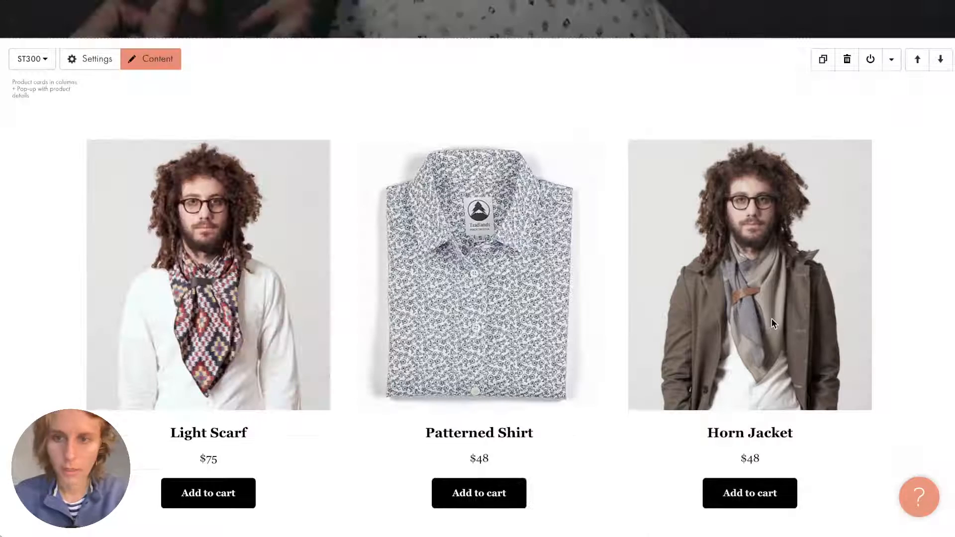
{"action": "scroll", "coordinate": [581, 237], "scroll_direction": "up", "scroll_amount": 18}
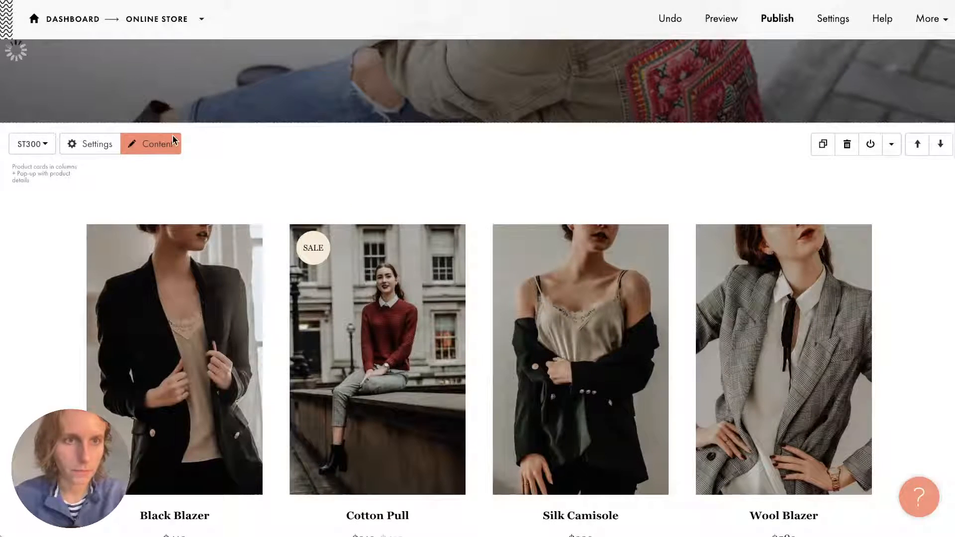
{"action": "left_click", "coordinate": [172, 139]}
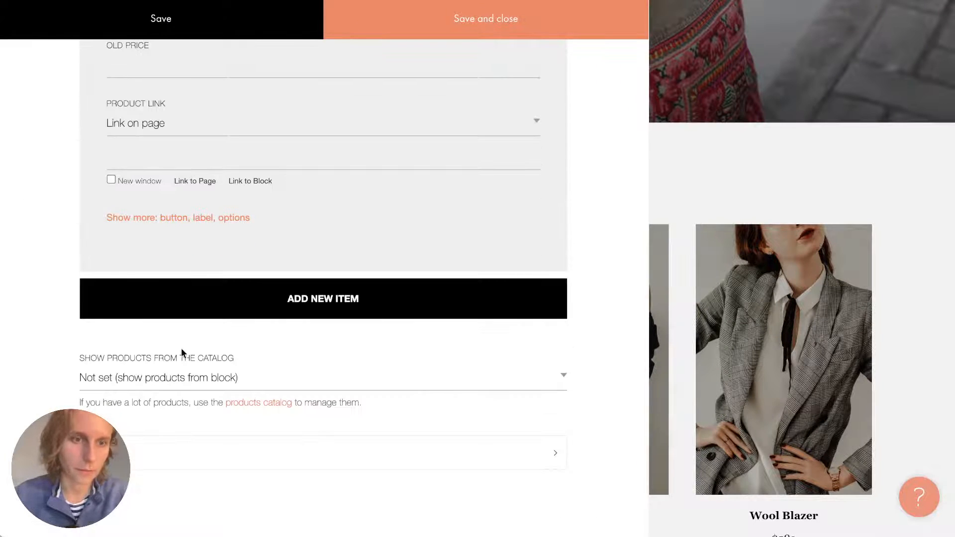
{"action": "left_click", "coordinate": [183, 379]}
{"action": "left_click", "coordinate": [185, 380]}
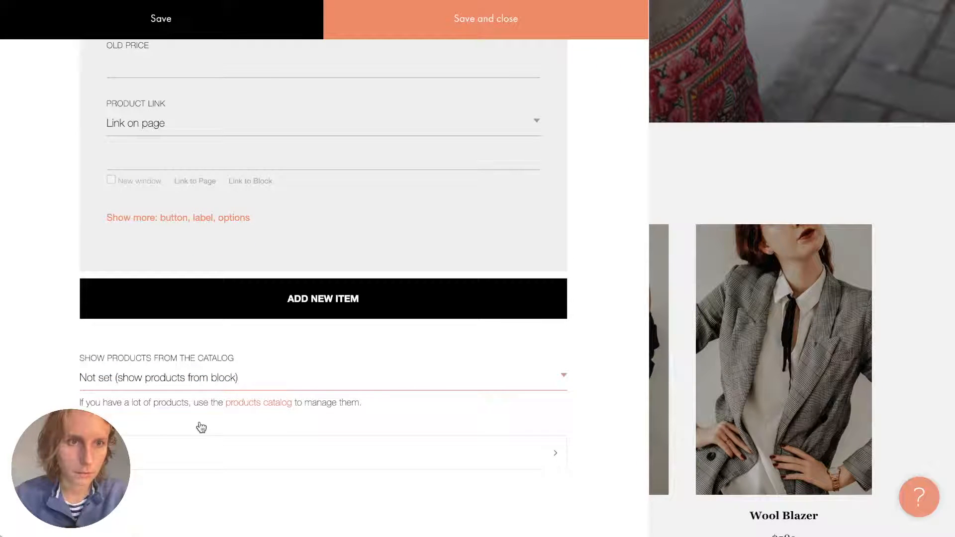
{"action": "left_click", "coordinate": [152, 460]}
{"action": "scroll", "coordinate": [152, 462], "scroll_direction": "down", "scroll_amount": 3}
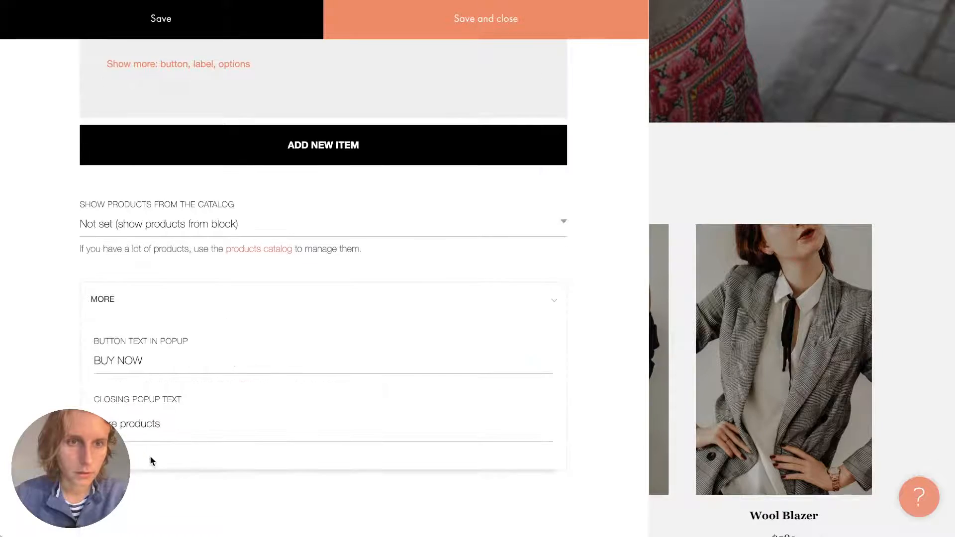
{"action": "left_click", "coordinate": [746, 120]}
Reopen the men's block content, leave the catalog source unchanged, and follow the 'products catalog' link.
{"action": "scroll", "coordinate": [409, 291], "scroll_direction": "down", "scroll_amount": 20}
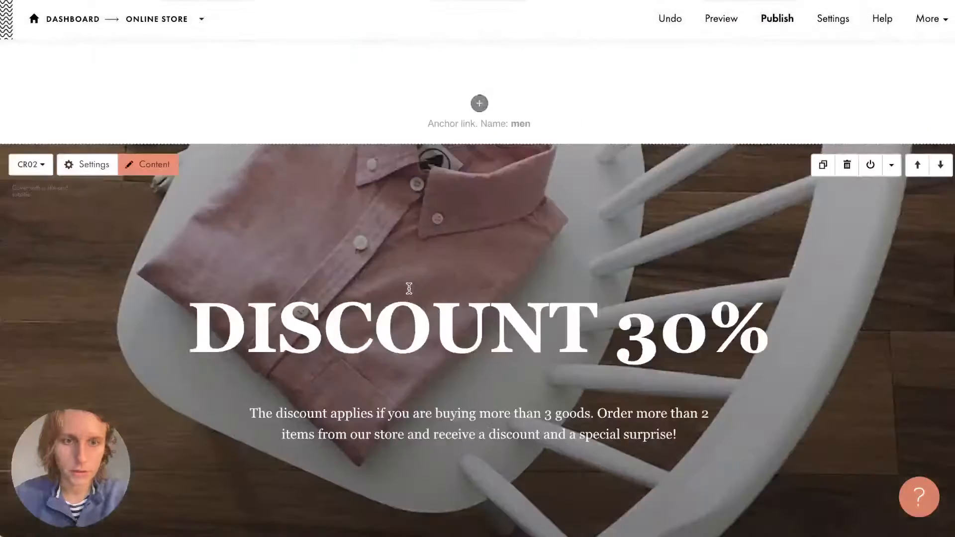
{"action": "scroll", "coordinate": [409, 289], "scroll_direction": "down", "scroll_amount": 10}
{"action": "left_click", "coordinate": [157, 119]}
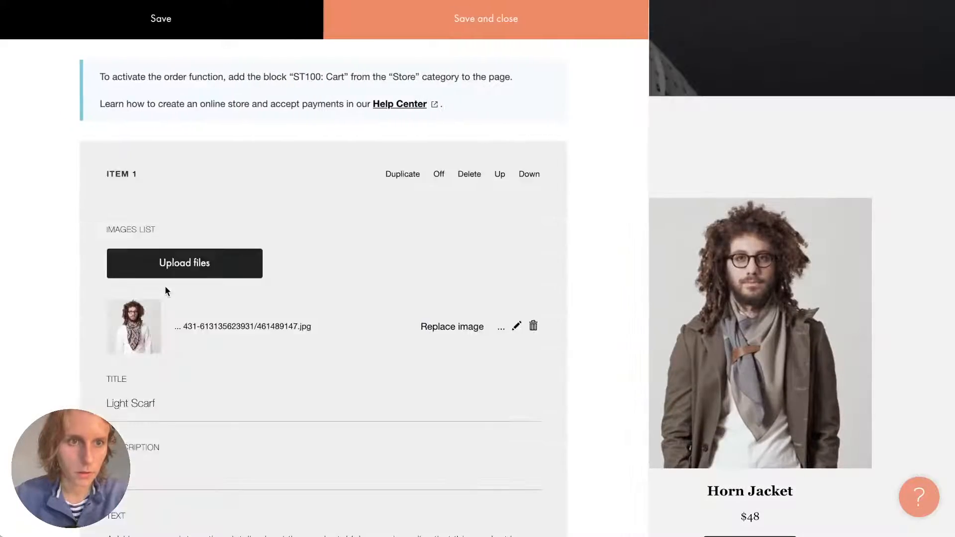
{"action": "scroll", "coordinate": [165, 290], "scroll_direction": "down", "scroll_amount": 15}
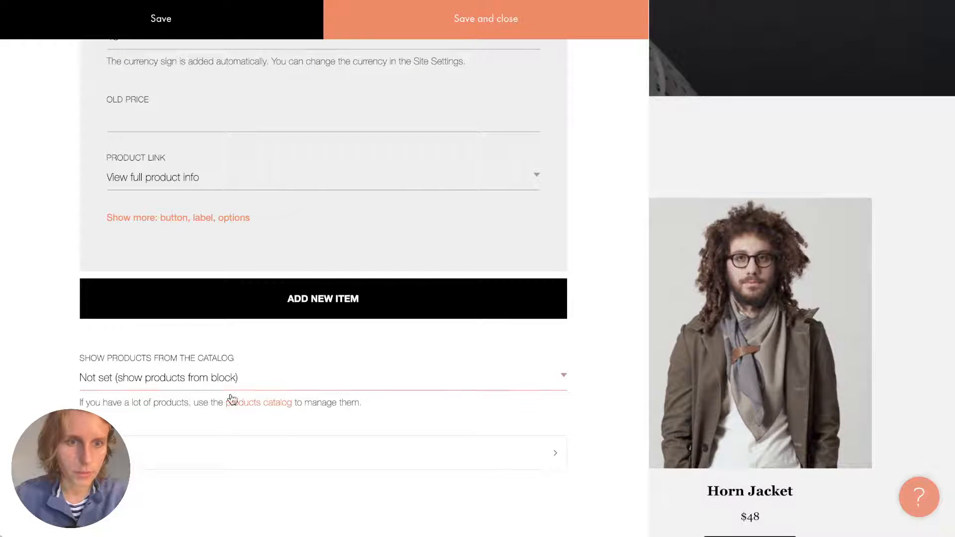
{"action": "left_click", "coordinate": [252, 376]}
{"action": "left_click", "coordinate": [203, 397]}
{"action": "left_click", "coordinate": [258, 400]}
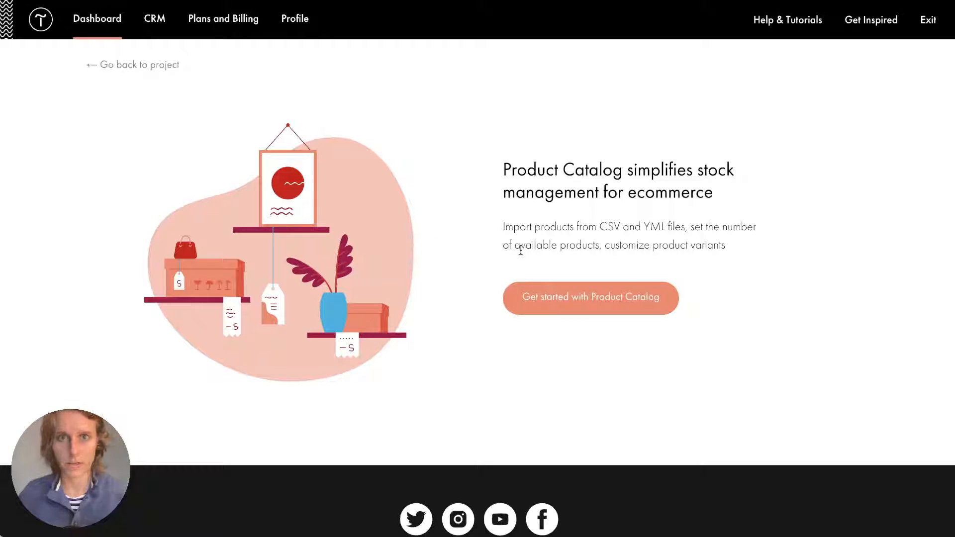
Start the Product Catalog, delete the Apples, Pears and Bananas samples, then go to Dashboard.
{"action": "left_click", "coordinate": [558, 296]}
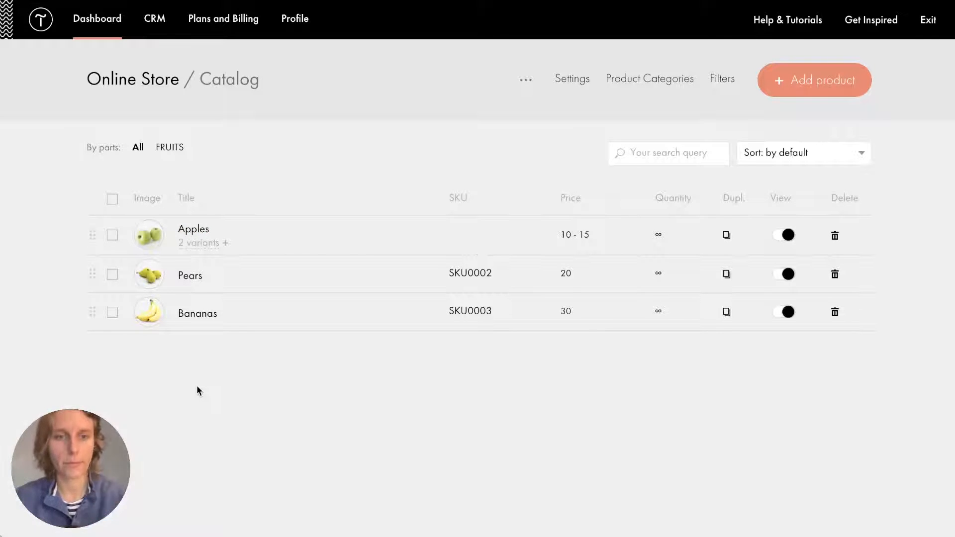
{"action": "left_click", "coordinate": [112, 235]}
{"action": "left_click", "coordinate": [113, 275]}
{"action": "left_click", "coordinate": [112, 311]}
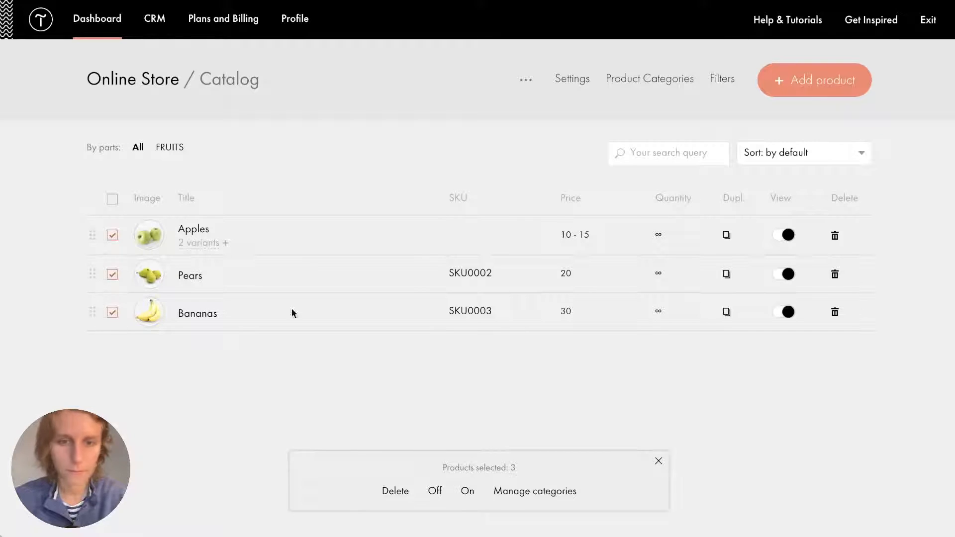
{"action": "left_click", "coordinate": [396, 491]}
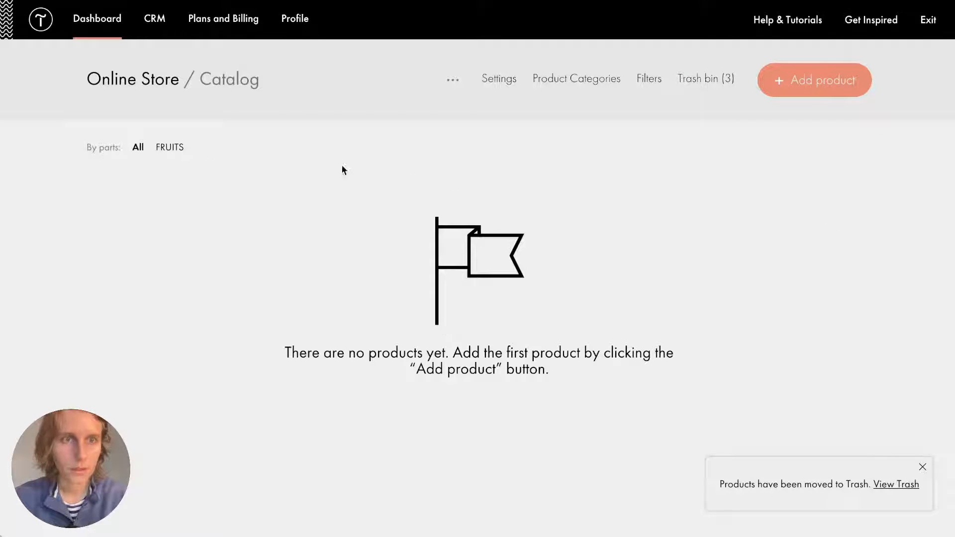
{"action": "left_click", "coordinate": [94, 31]}
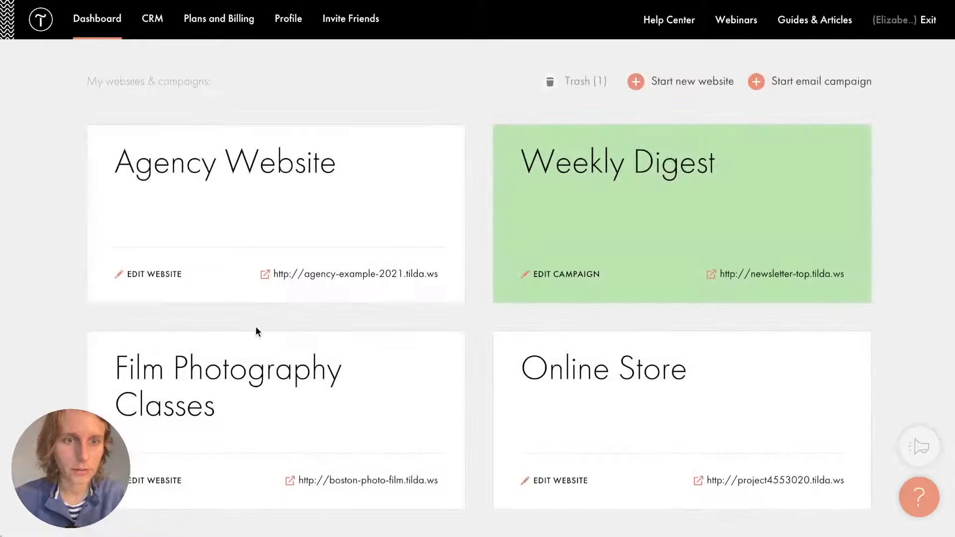
Open the Online Store project's store page in the page editor.
{"action": "left_click", "coordinate": [293, 161]}
{"action": "key", "text": "alt+Left"}
{"action": "scroll", "coordinate": [448, 249], "scroll_direction": "down", "scroll_amount": 2}
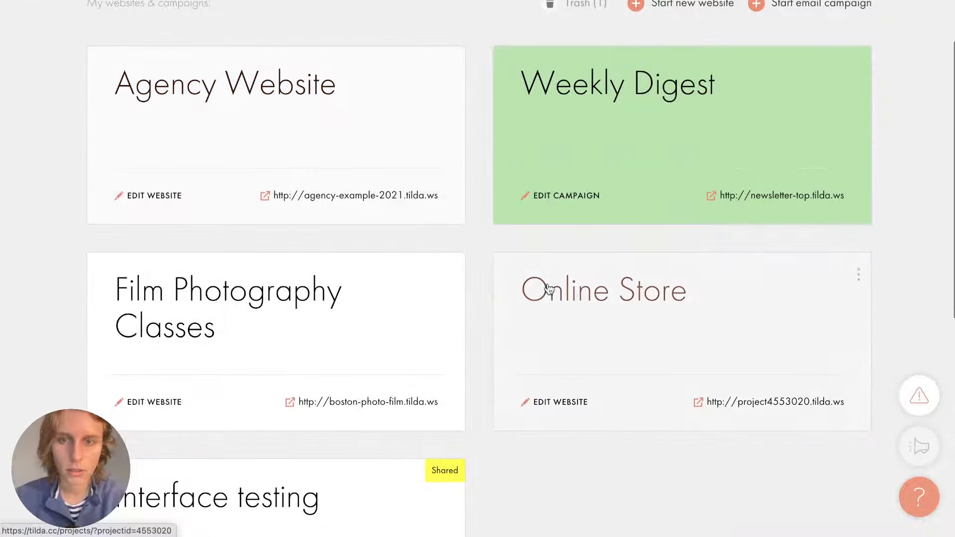
{"action": "left_click", "coordinate": [564, 324]}
{"action": "left_click", "coordinate": [267, 312]}
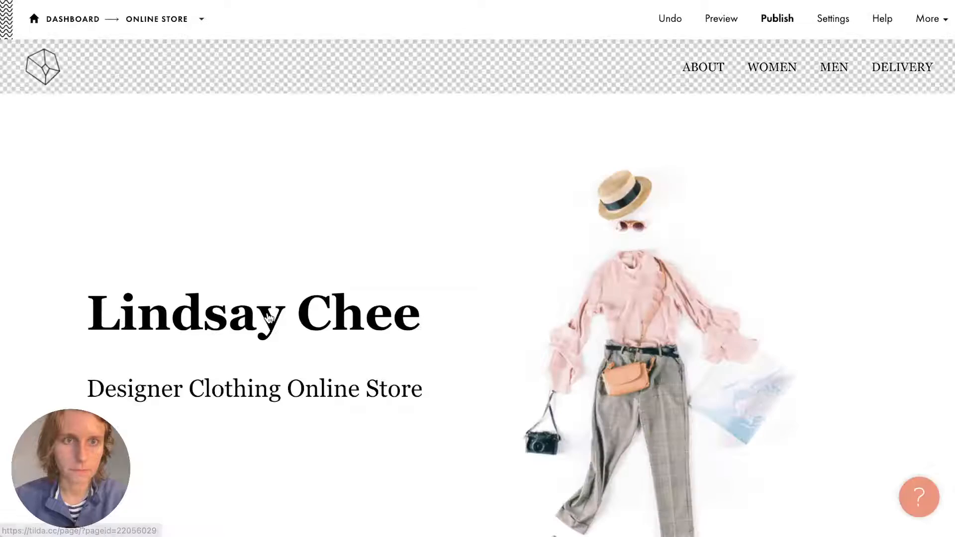
{"action": "scroll", "coordinate": [267, 317], "scroll_direction": "down", "scroll_amount": 10}
{"action": "scroll", "coordinate": [269, 319], "scroll_direction": "down", "scroll_amount": 5}
{"action": "scroll", "coordinate": [266, 315], "scroll_direction": "up", "scroll_amount": 10}
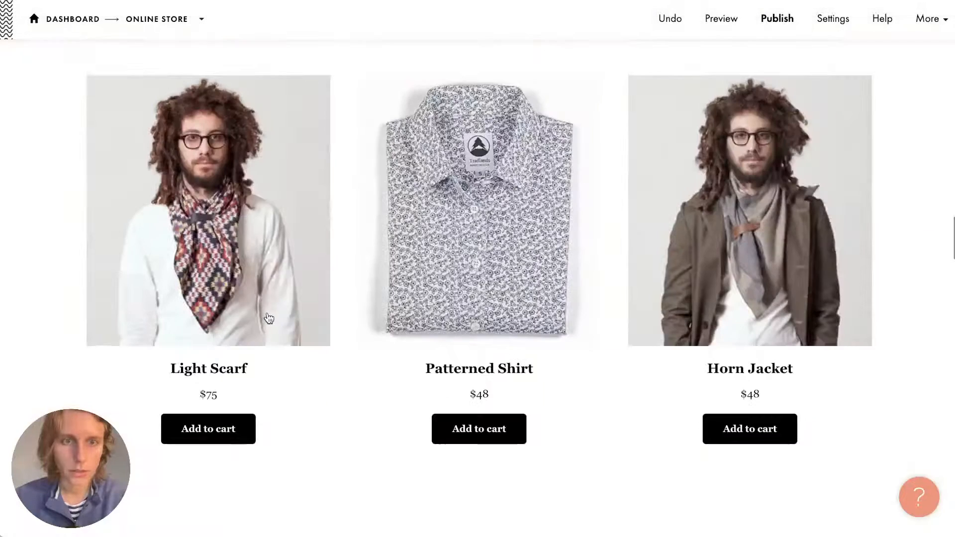
Copy the men's block products to the catalog and open the products catalog to see them.
{"action": "left_click", "coordinate": [151, 82]}
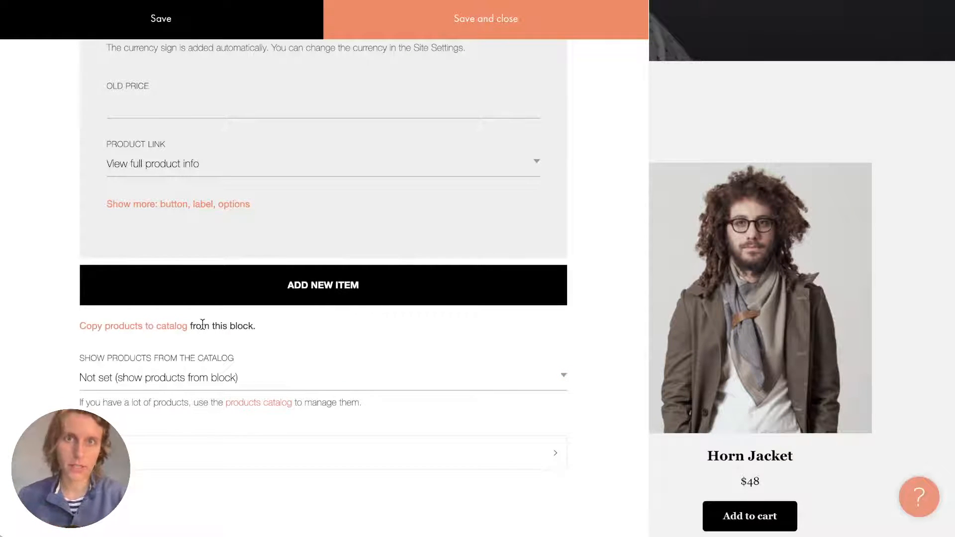
{"action": "left_click", "coordinate": [141, 328]}
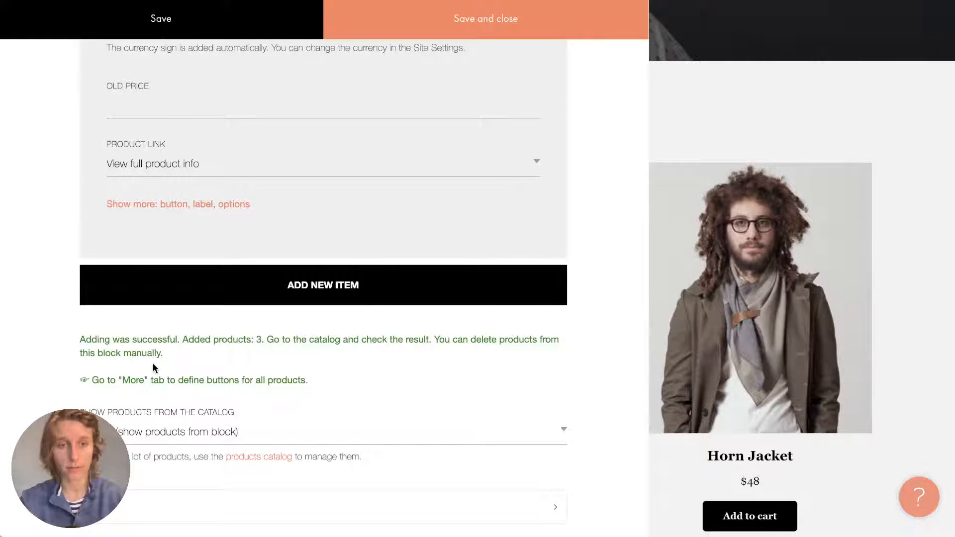
{"action": "left_click", "coordinate": [269, 458]}
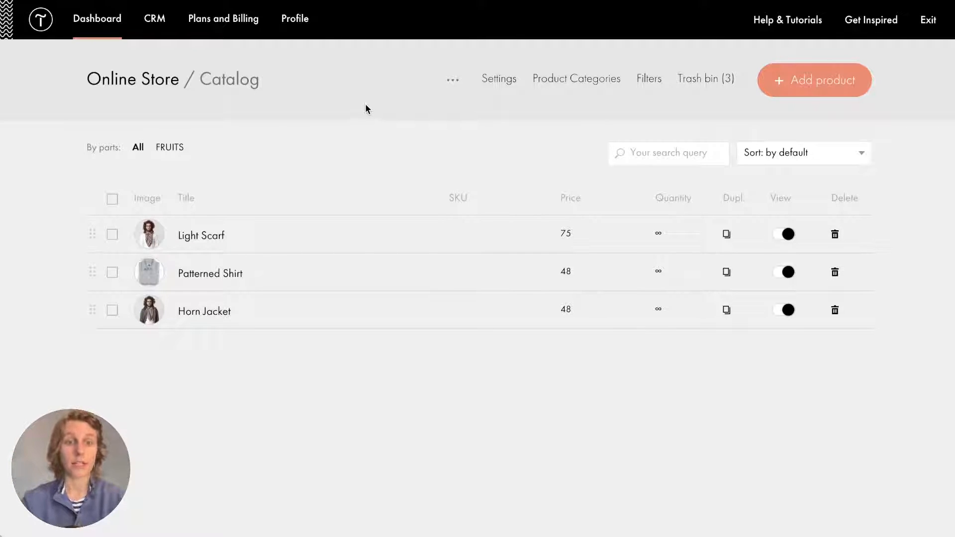
Open Light Scarf and review its title, short description and text fields.
{"action": "left_click", "coordinate": [189, 236]}
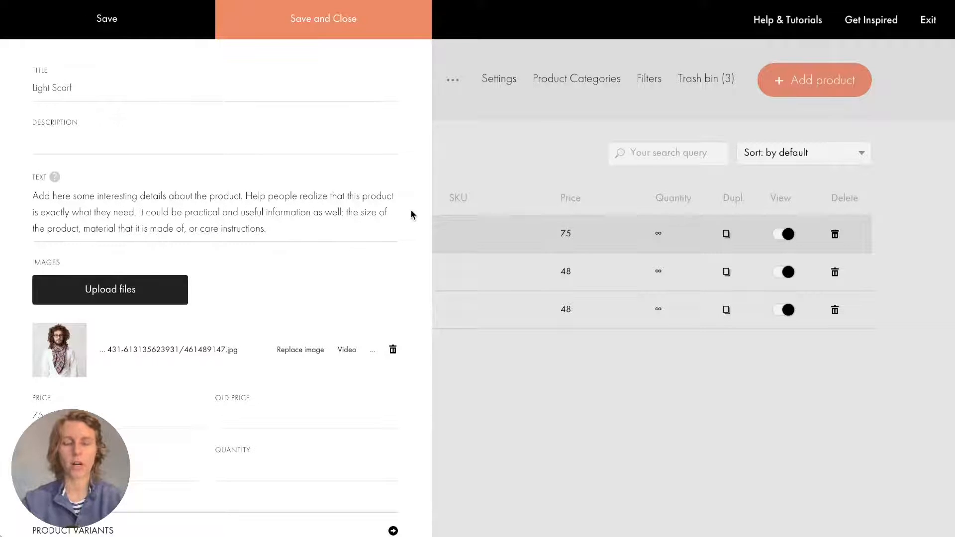
{"action": "left_click", "coordinate": [276, 214]}
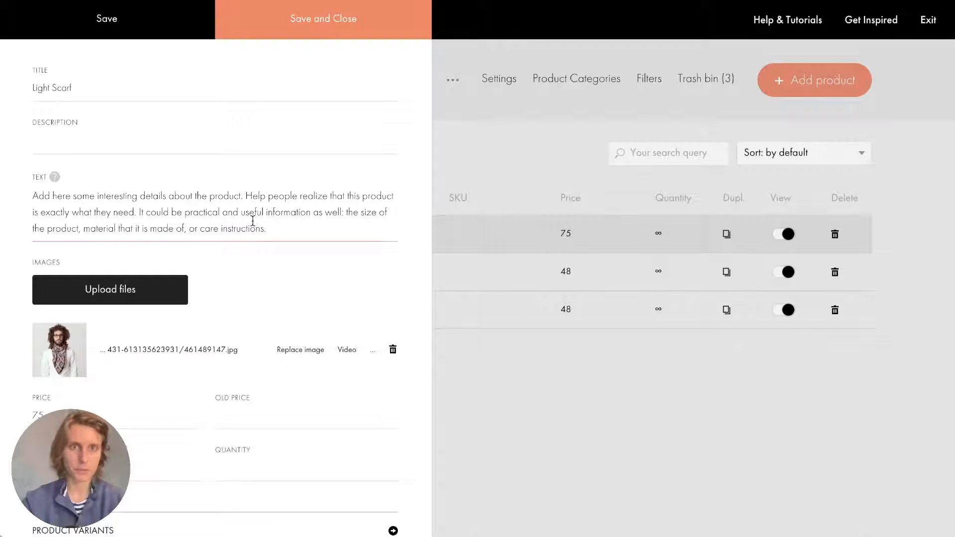
{"action": "scroll", "coordinate": [252, 220], "scroll_direction": "down", "scroll_amount": 10}
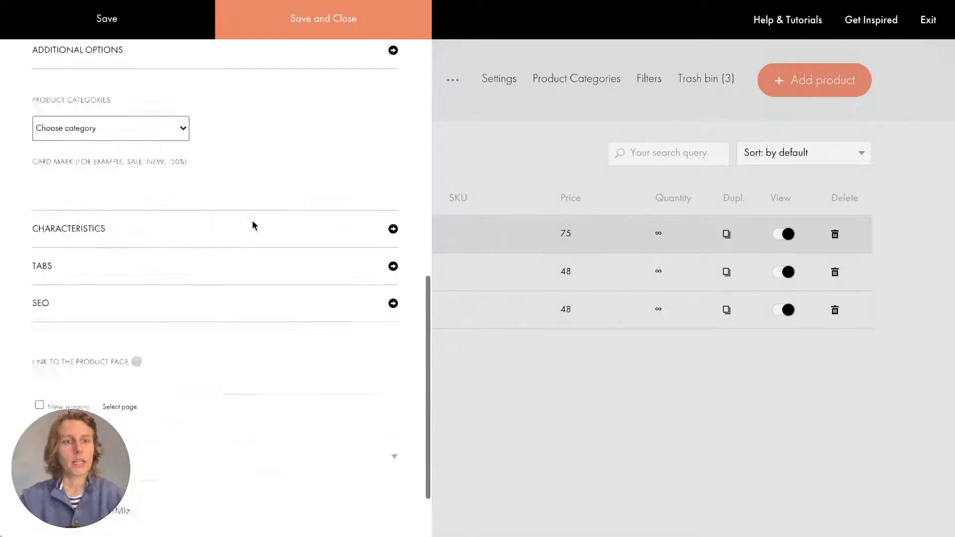
{"action": "scroll", "coordinate": [252, 220], "scroll_direction": "up", "scroll_amount": 10}
{"action": "scroll", "coordinate": [252, 220], "scroll_direction": "down", "scroll_amount": 10}
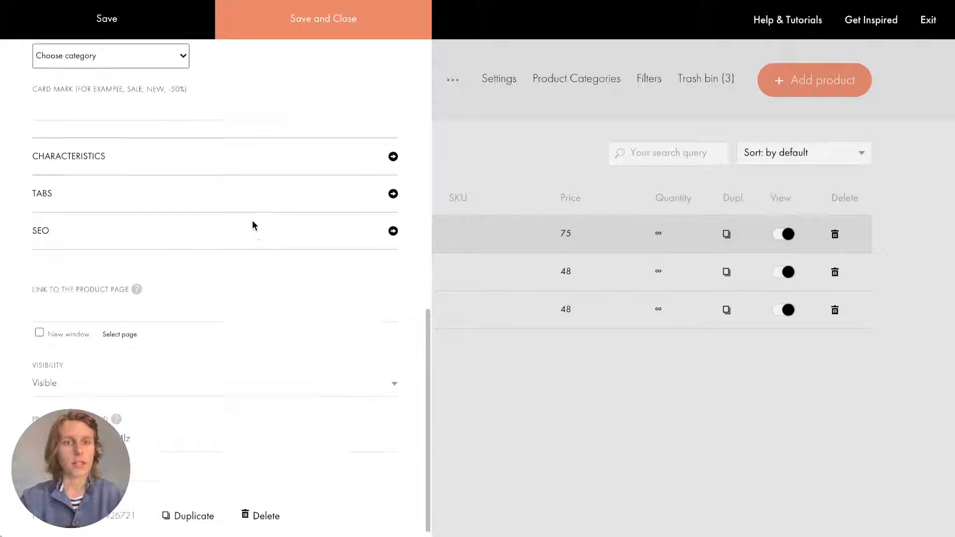
{"action": "scroll", "coordinate": [252, 220], "scroll_direction": "up", "scroll_amount": 10}
{"action": "left_click", "coordinate": [252, 220]}
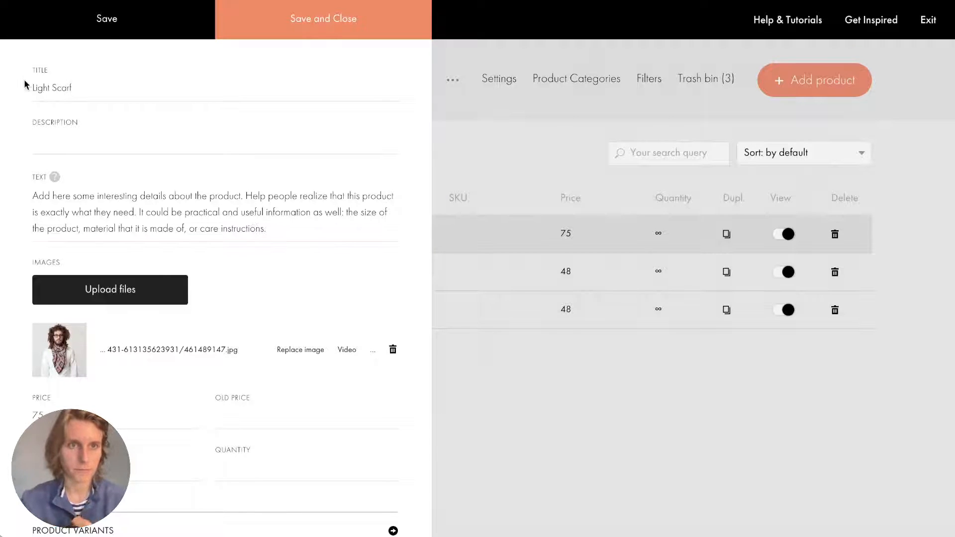
{"action": "left_click", "coordinate": [54, 90]}
{"action": "left_click", "coordinate": [55, 135]}
{"action": "left_click", "coordinate": [70, 211]}
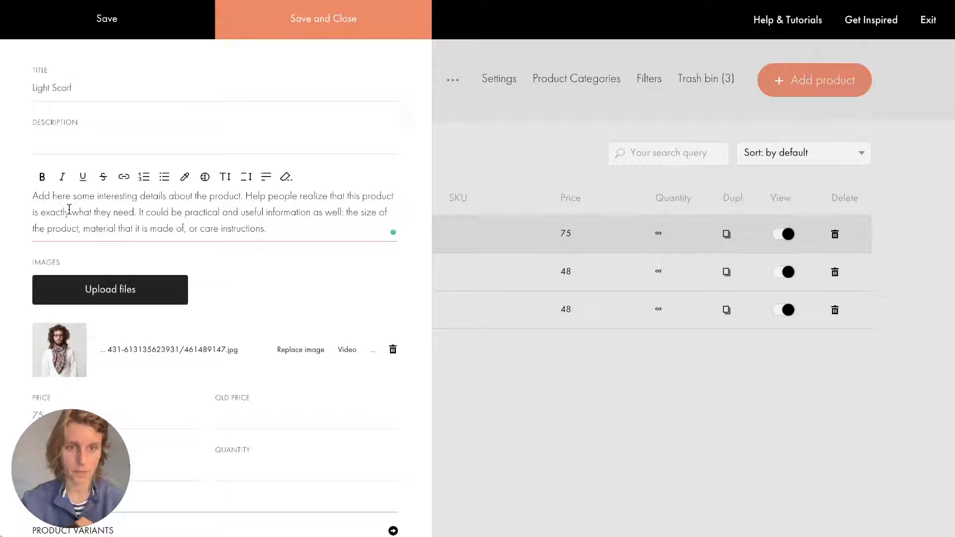
{"action": "scroll", "coordinate": [68, 208], "scroll_direction": "down", "scroll_amount": 2}
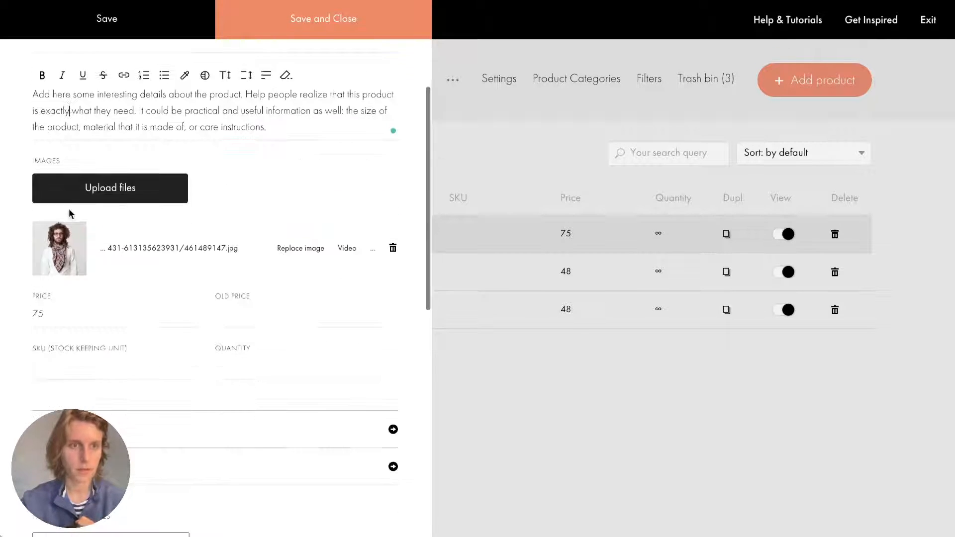
{"action": "left_click", "coordinate": [110, 149]}
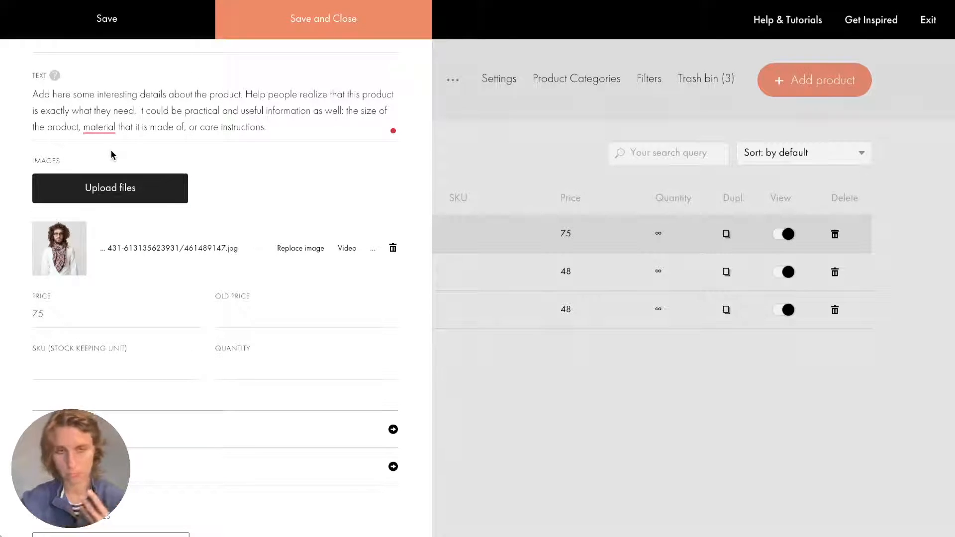
Review Light Scarf's price of 75, old price, SKU and quantity fields.
{"action": "scroll", "coordinate": [110, 150], "scroll_direction": "down", "scroll_amount": 2}
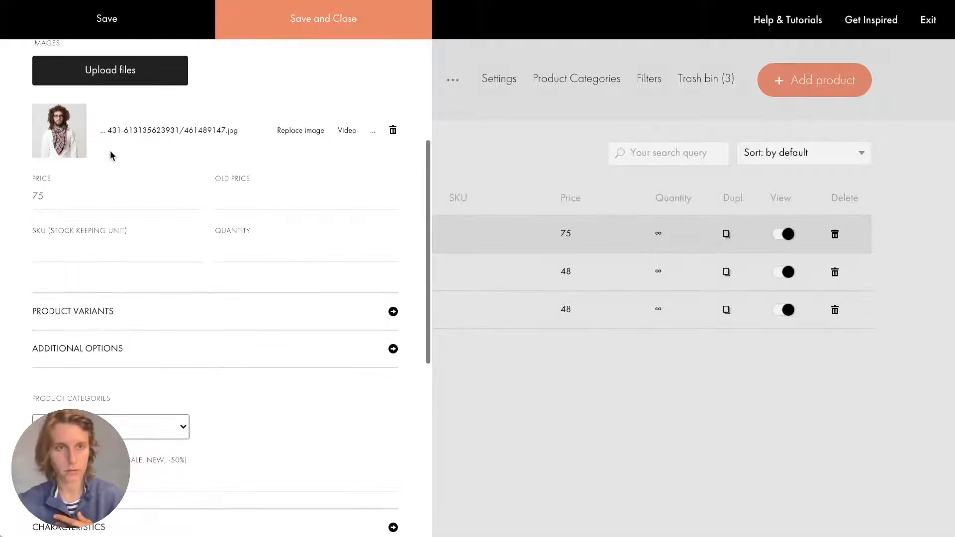
{"action": "left_click_drag", "start_coordinate": [50, 199], "coordinate": [11, 207]}
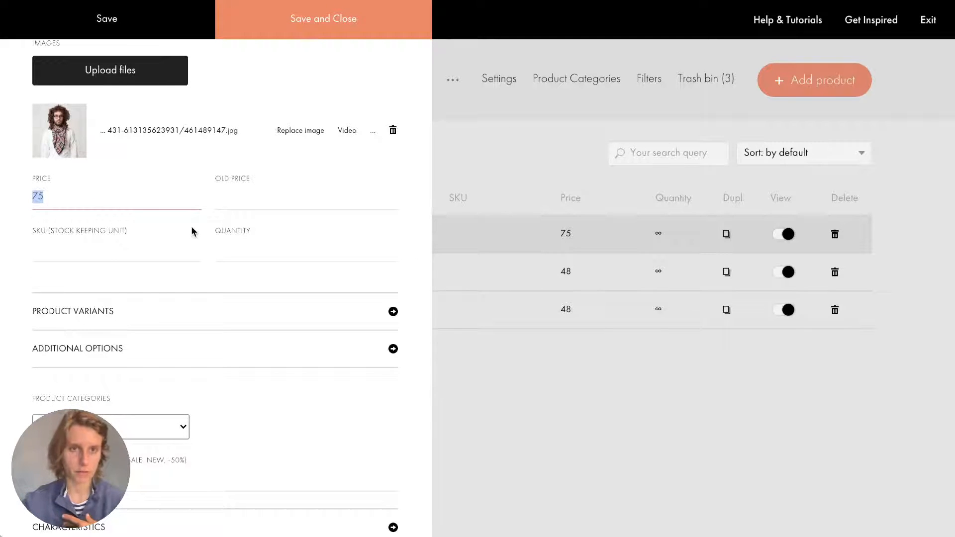
{"action": "left_click", "coordinate": [262, 199]}
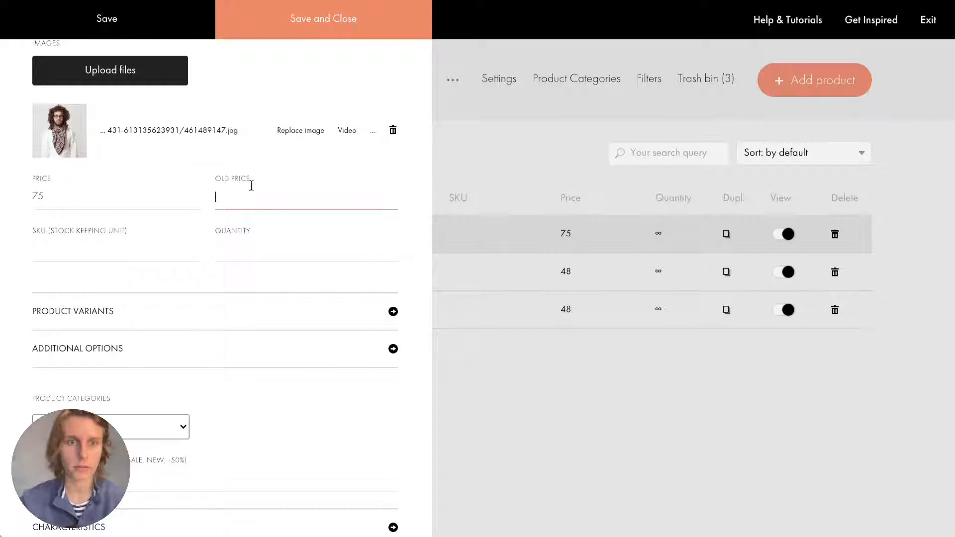
{"action": "left_click", "coordinate": [155, 238]}
{"action": "left_click", "coordinate": [266, 251]}
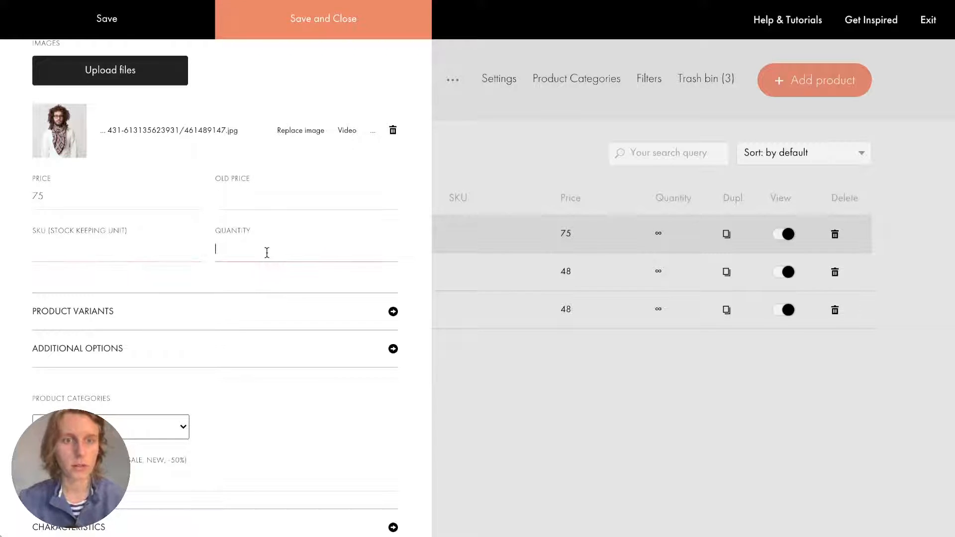
Inspect Product Variants, Additional Options, categories and SEO settings, then close the Light Scarf editor.
{"action": "left_click", "coordinate": [85, 312]}
{"action": "scroll", "coordinate": [84, 312], "scroll_direction": "down", "scroll_amount": 4}
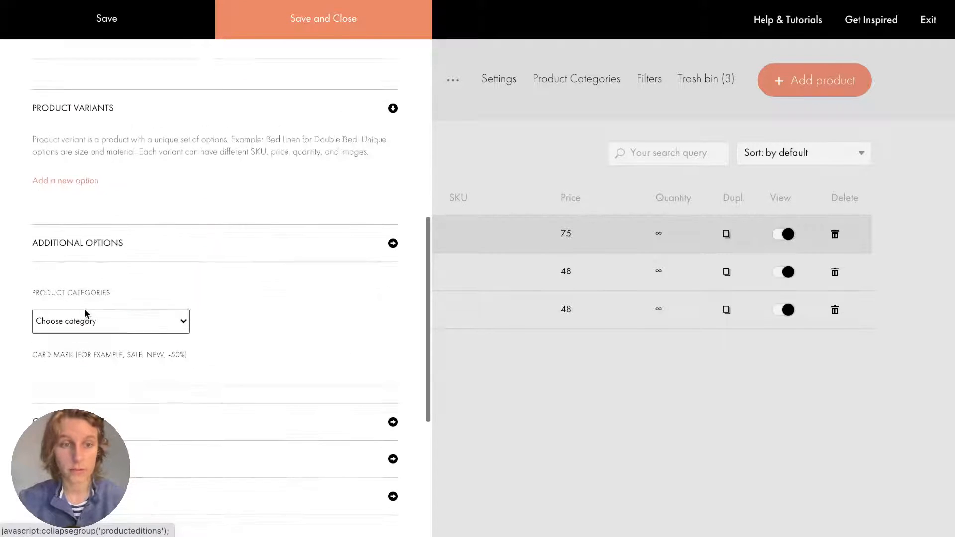
{"action": "left_click", "coordinate": [97, 243]}
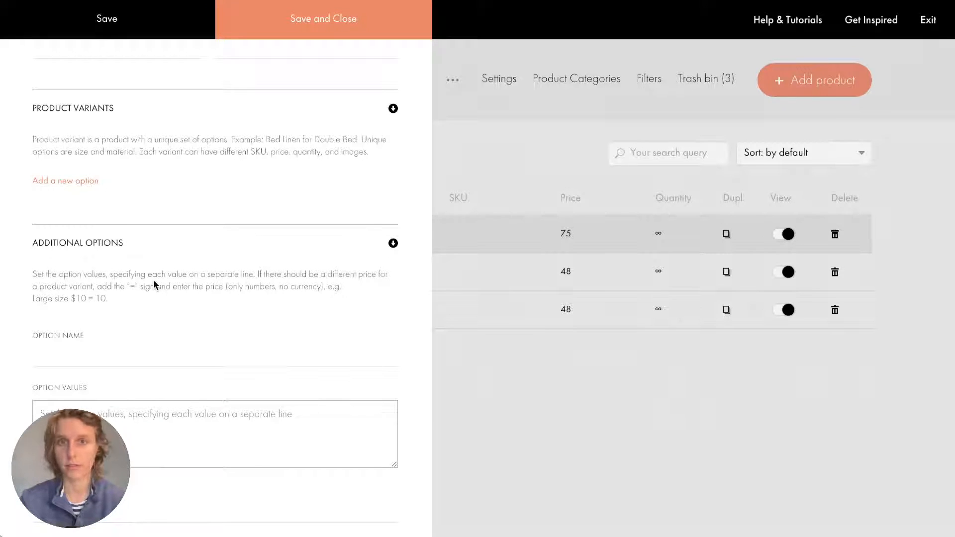
{"action": "scroll", "coordinate": [114, 338], "scroll_direction": "down", "scroll_amount": 7}
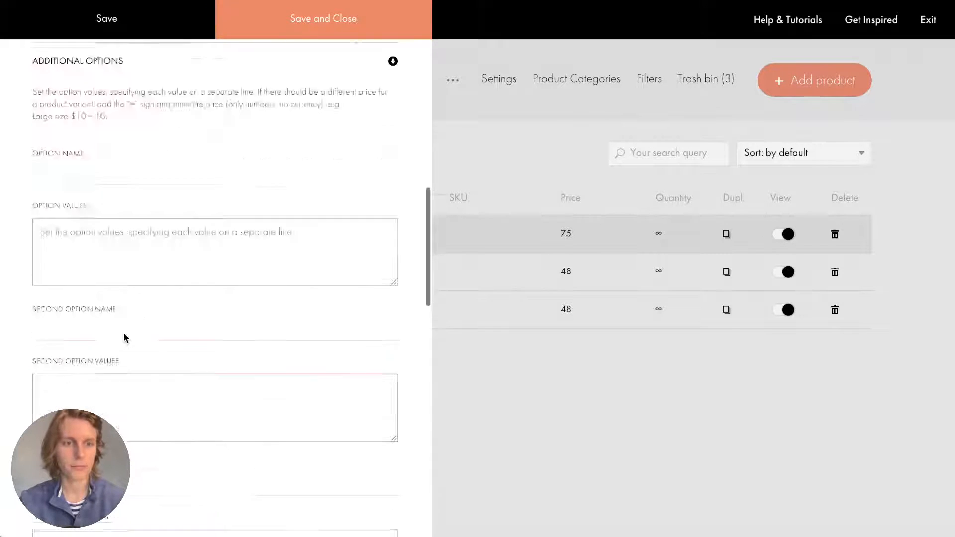
{"action": "scroll", "coordinate": [124, 332], "scroll_direction": "down", "scroll_amount": 15}
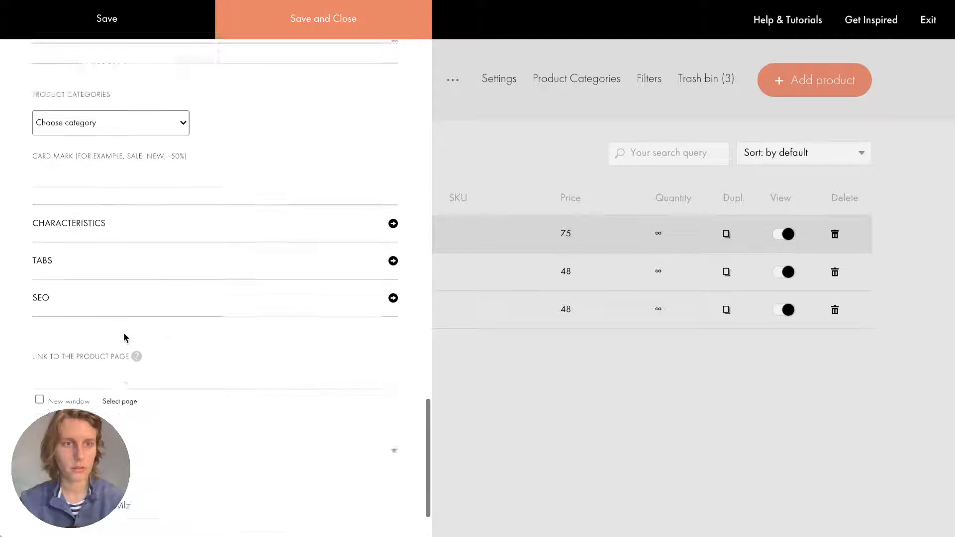
{"action": "left_click", "coordinate": [107, 135]}
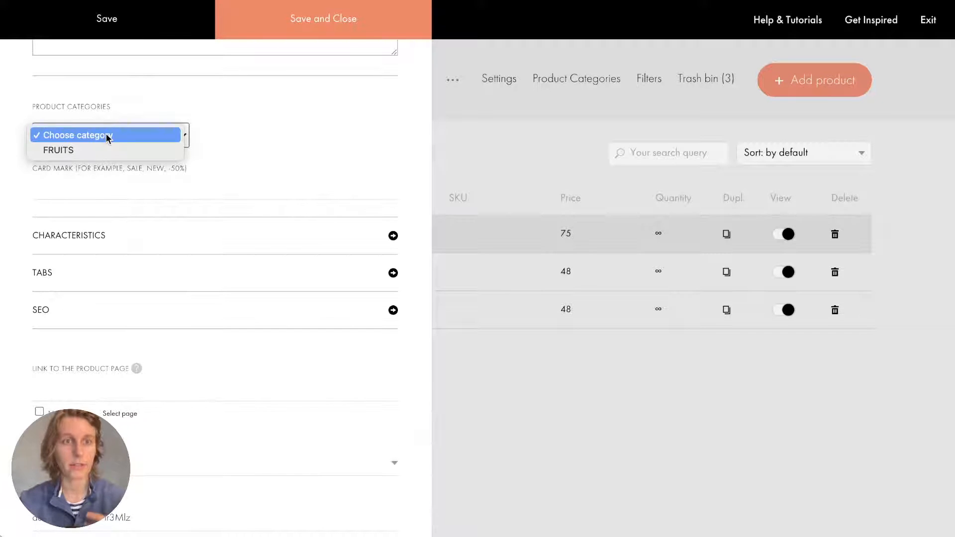
{"action": "left_click", "coordinate": [106, 136]}
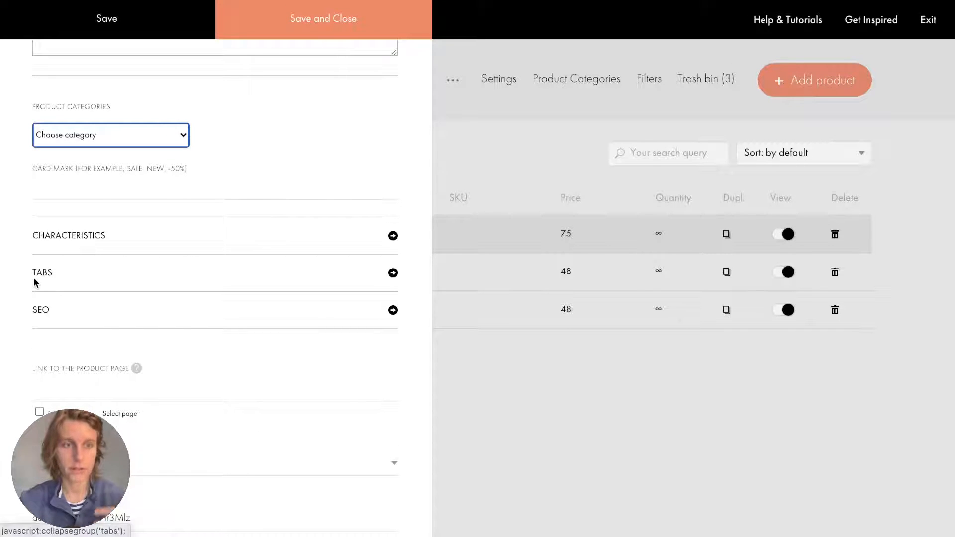
{"action": "left_click", "coordinate": [39, 313]}
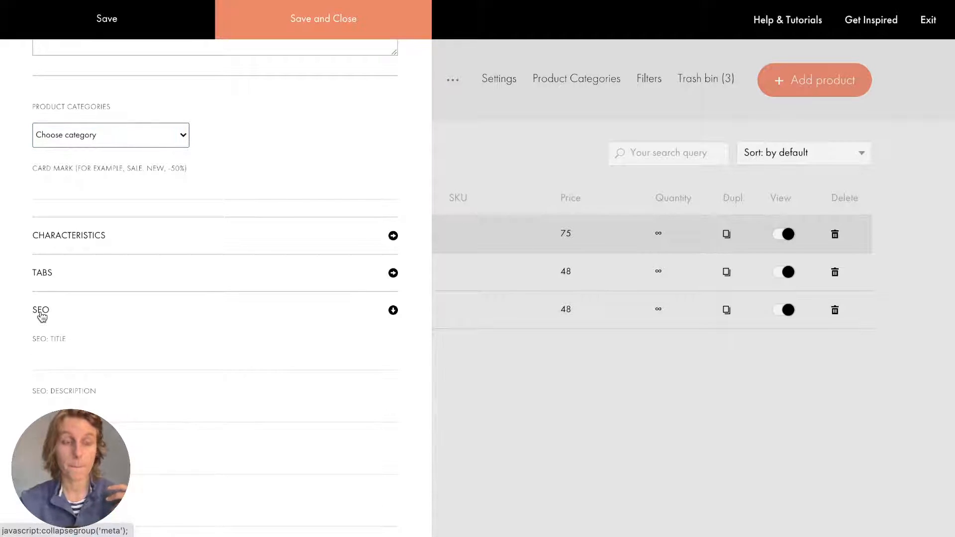
{"action": "scroll", "coordinate": [40, 314], "scroll_direction": "down", "scroll_amount": 1}
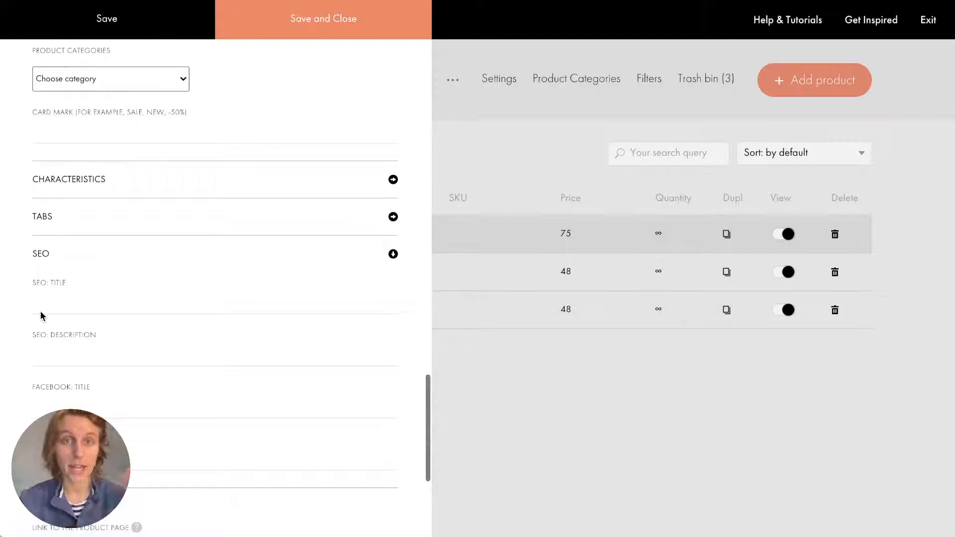
{"action": "left_click", "coordinate": [40, 311]}
{"action": "scroll", "coordinate": [40, 311], "scroll_direction": "down", "scroll_amount": 1}
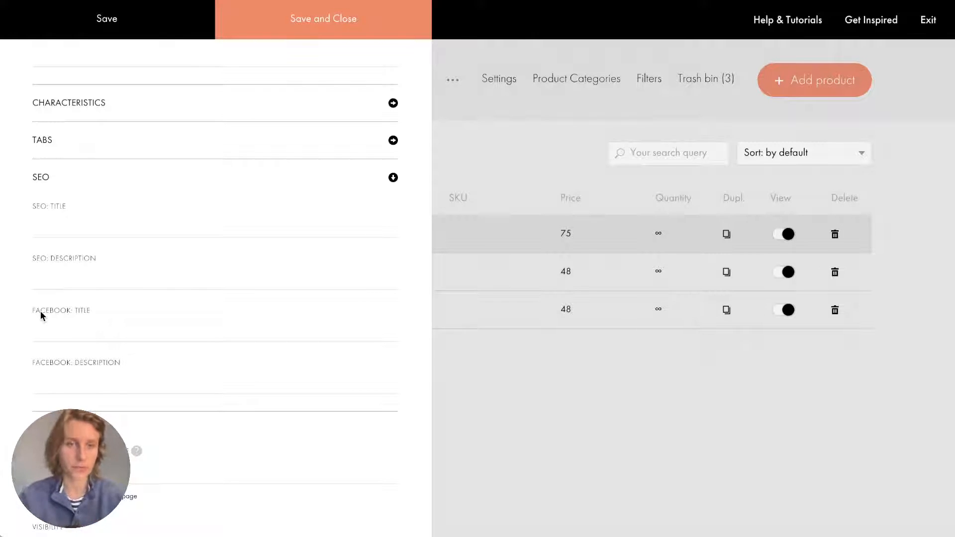
{"action": "scroll", "coordinate": [141, 345], "scroll_direction": "down", "scroll_amount": 2}
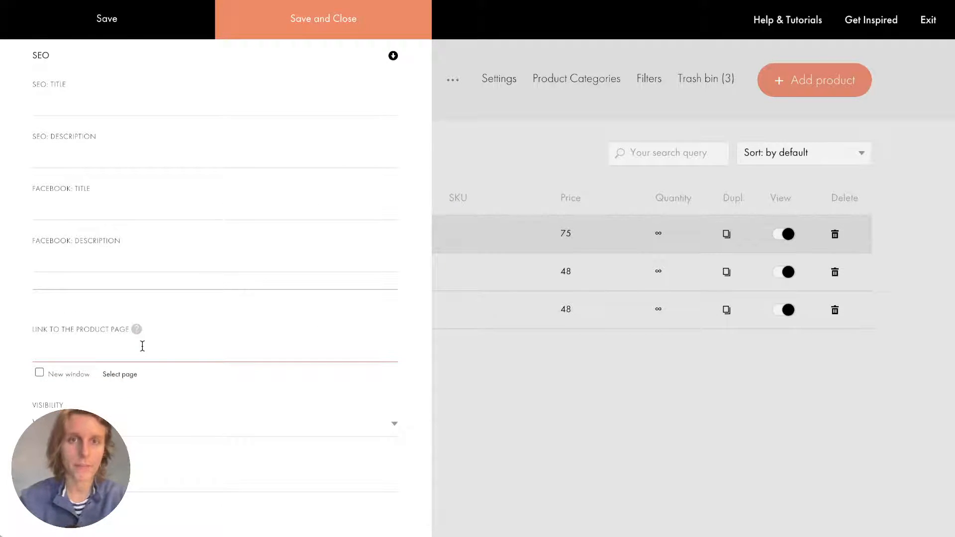
{"action": "scroll", "coordinate": [142, 345], "scroll_direction": "up", "scroll_amount": 8}
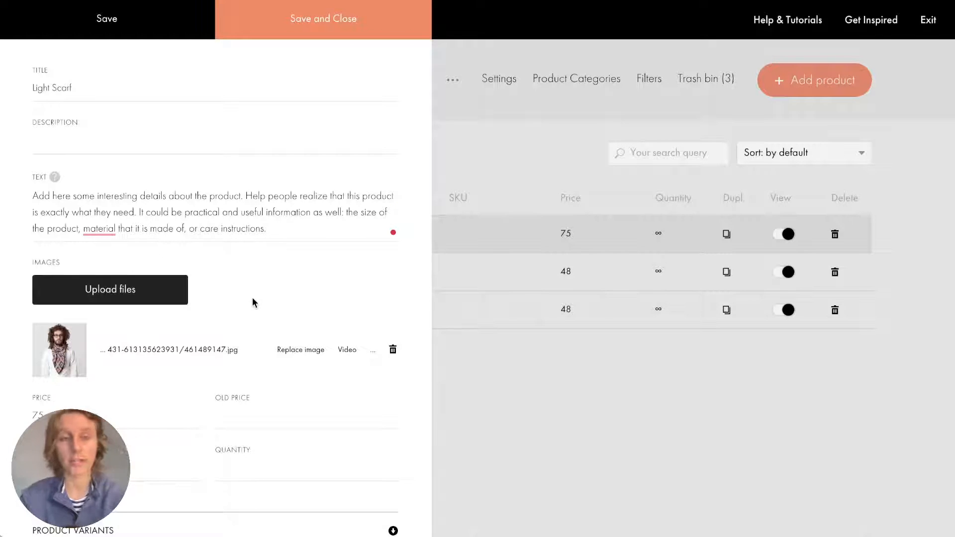
{"action": "left_click", "coordinate": [620, 126]}
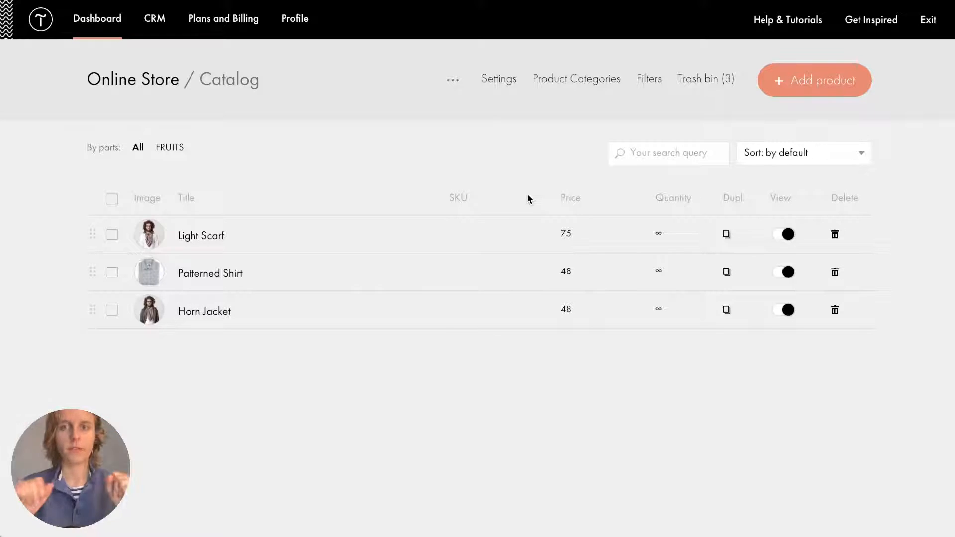
Create a new catalog product titled 'Blue Denim Jacket', copied from the notes.
{"action": "left_click", "coordinate": [810, 84]}
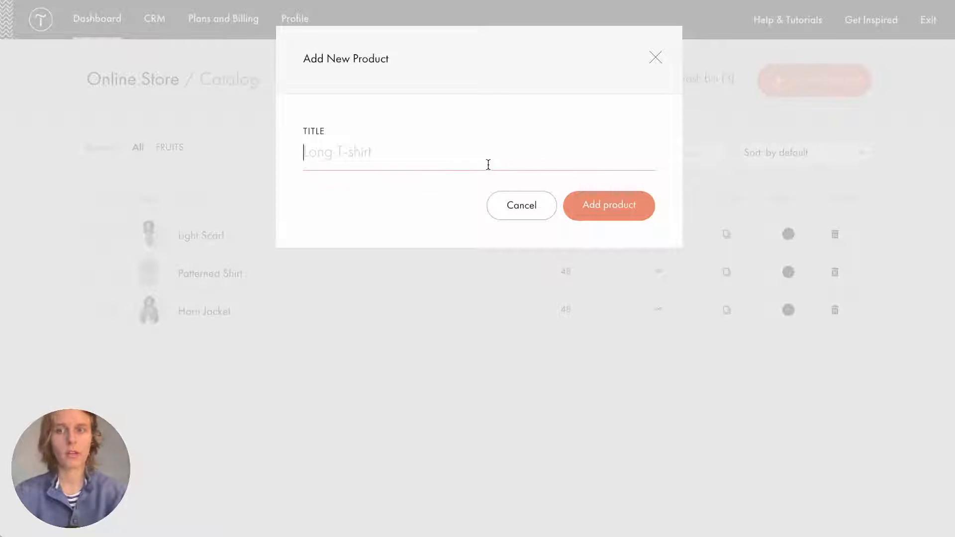
{"action": "key", "text": "super+Tab"}
{"action": "scroll", "coordinate": [750, 322], "scroll_direction": "down", "scroll_amount": 2}
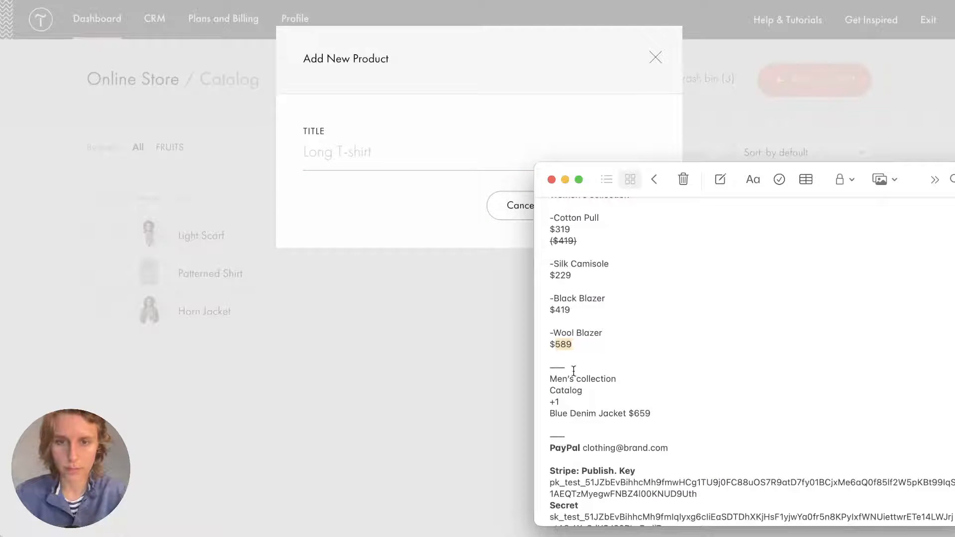
{"action": "left_click_drag", "start_coordinate": [548, 420], "coordinate": [625, 416]}
{"action": "key", "text": "super+c"}
{"action": "left_click", "coordinate": [455, 159]}
{"action": "key", "text": "super+v"}
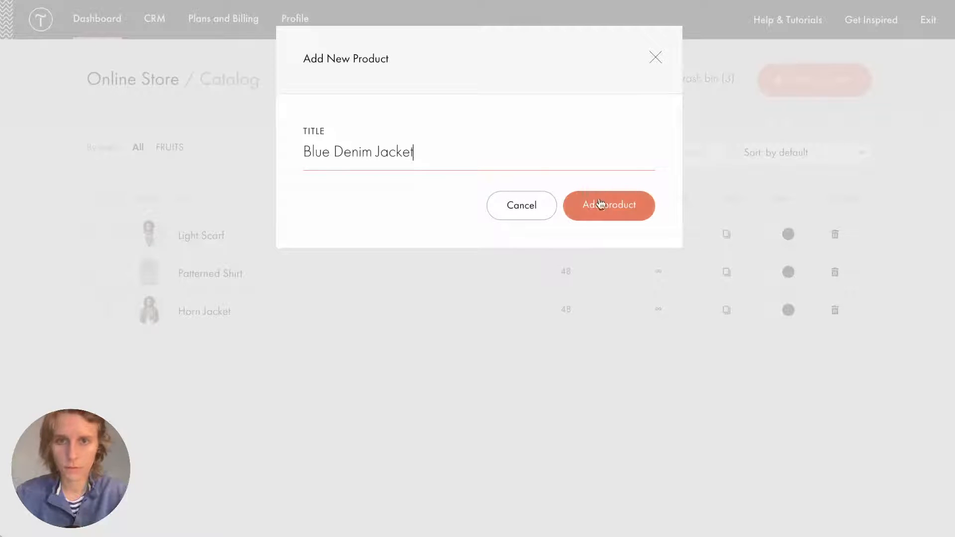
{"action": "left_click", "coordinate": [604, 204]}
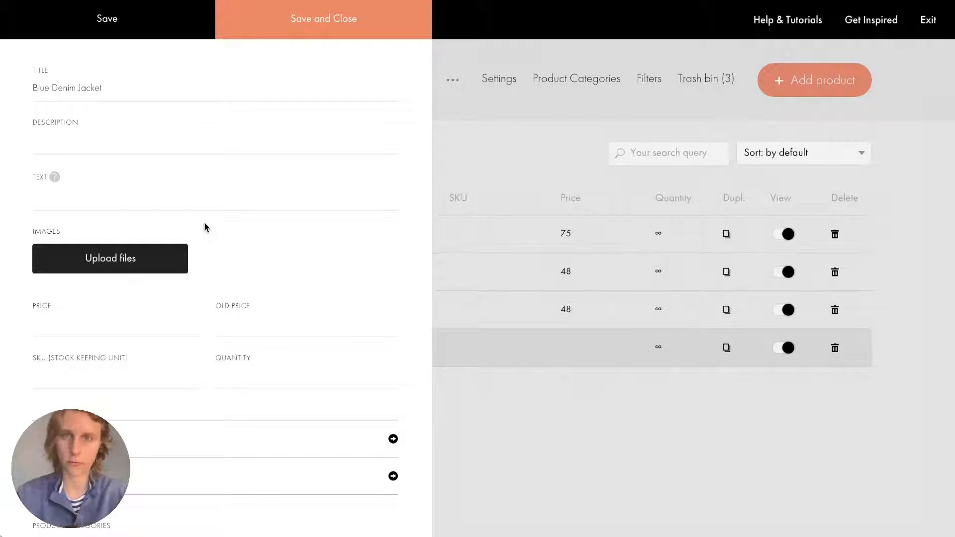
Upload Blue_Denim_Jacket.jpg as the product image and set the price to 659.
{"action": "left_click", "coordinate": [952, 121]}
{"action": "left_click_drag", "start_coordinate": [694, 98], "coordinate": [136, 269]}
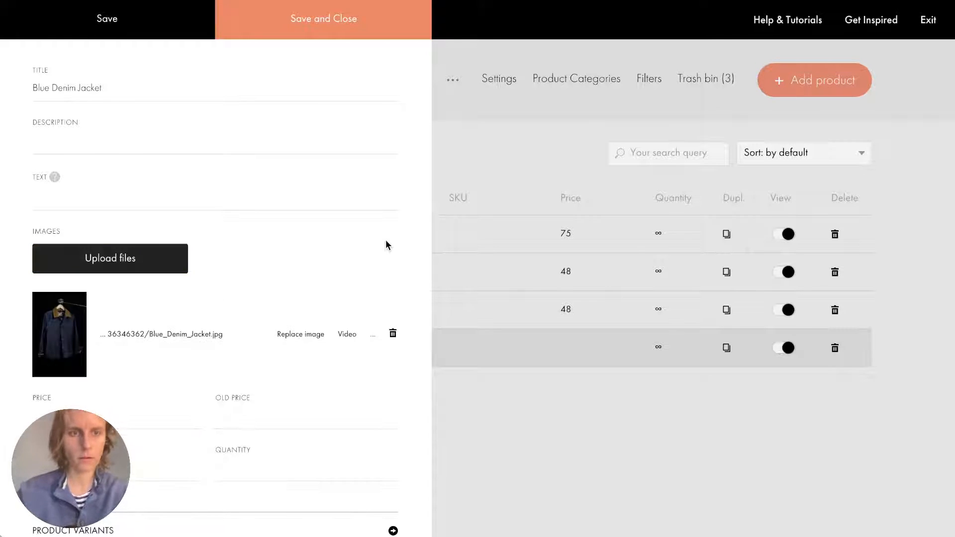
{"action": "scroll", "coordinate": [386, 240], "scroll_direction": "down", "scroll_amount": 2}
{"action": "scroll", "coordinate": [385, 239], "scroll_direction": "down", "scroll_amount": 4}
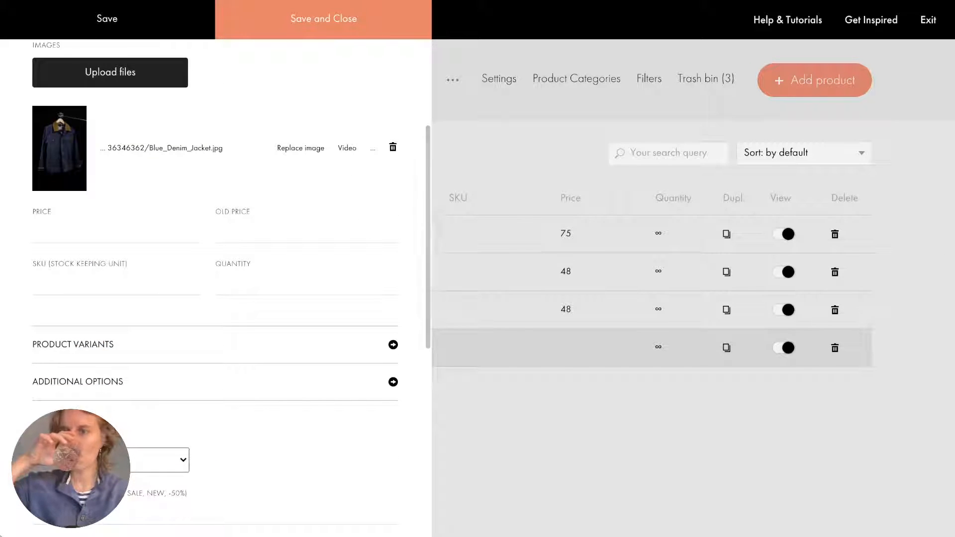
{"action": "left_click", "coordinate": [951, 260]}
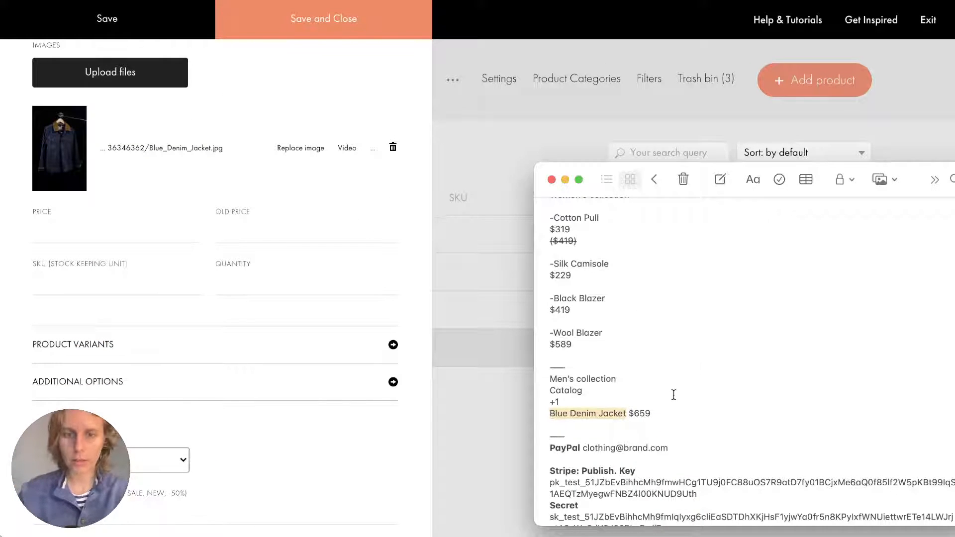
{"action": "double_click", "coordinate": [641, 413]}
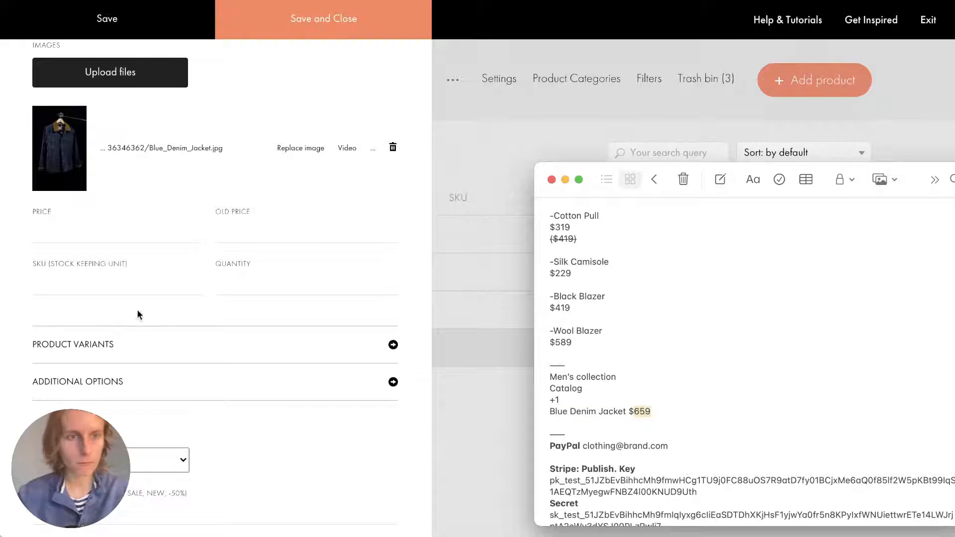
{"action": "left_click", "coordinate": [60, 229]}
{"action": "key", "text": "super+v"}
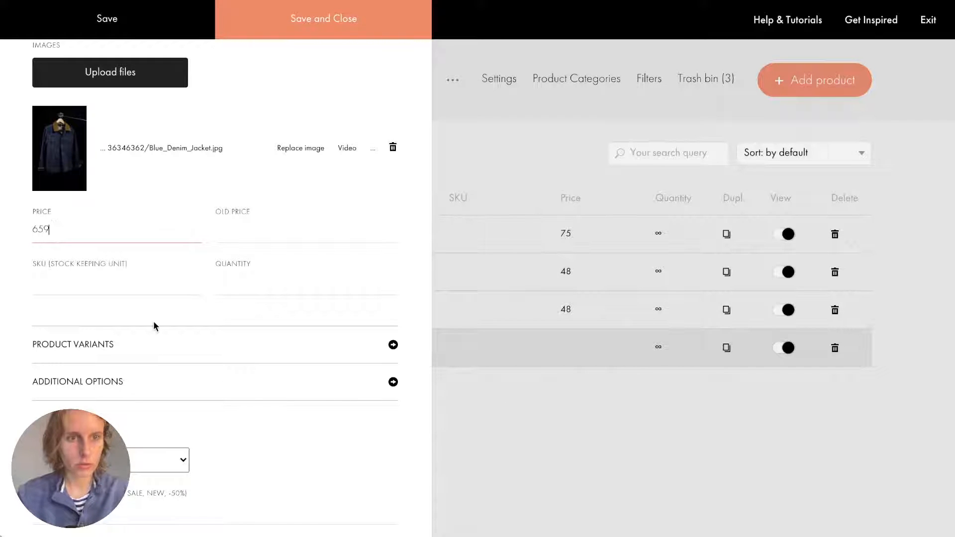
{"action": "left_click", "coordinate": [149, 308]}
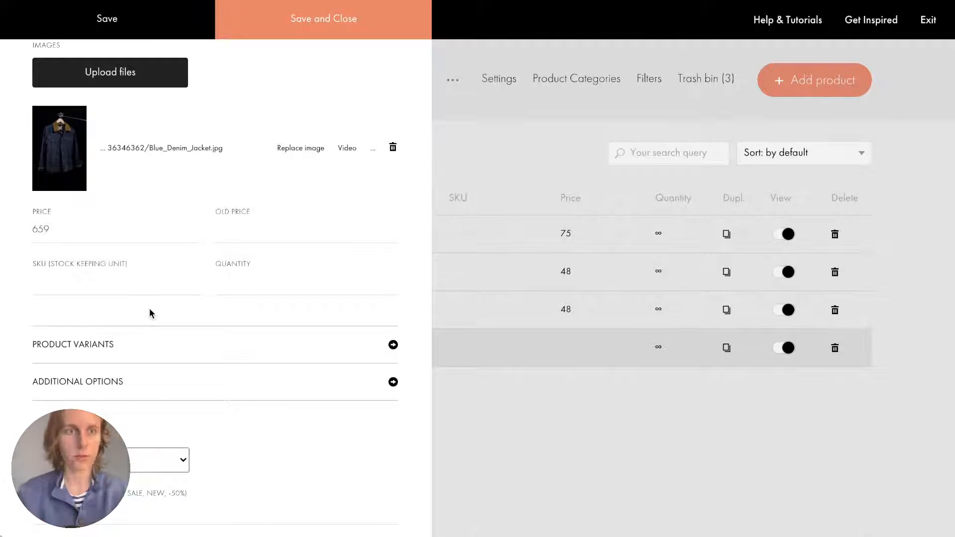
{"action": "scroll", "coordinate": [150, 309], "scroll_direction": "down", "scroll_amount": 1}
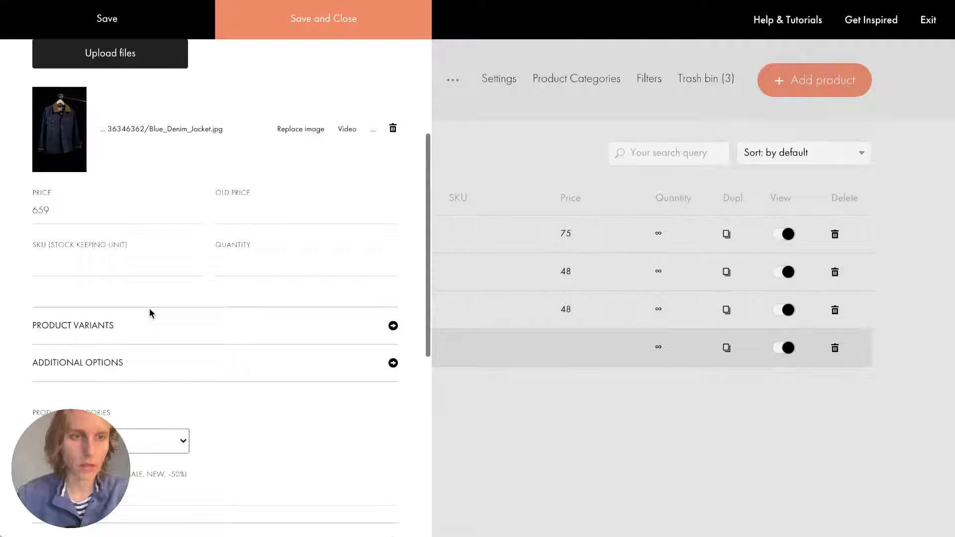
{"action": "left_click", "coordinate": [72, 365]}
Add a Size option with values XS, S, M, L, XL and save the Blue Denim Jacket.
{"action": "left_click", "coordinate": [72, 375]}
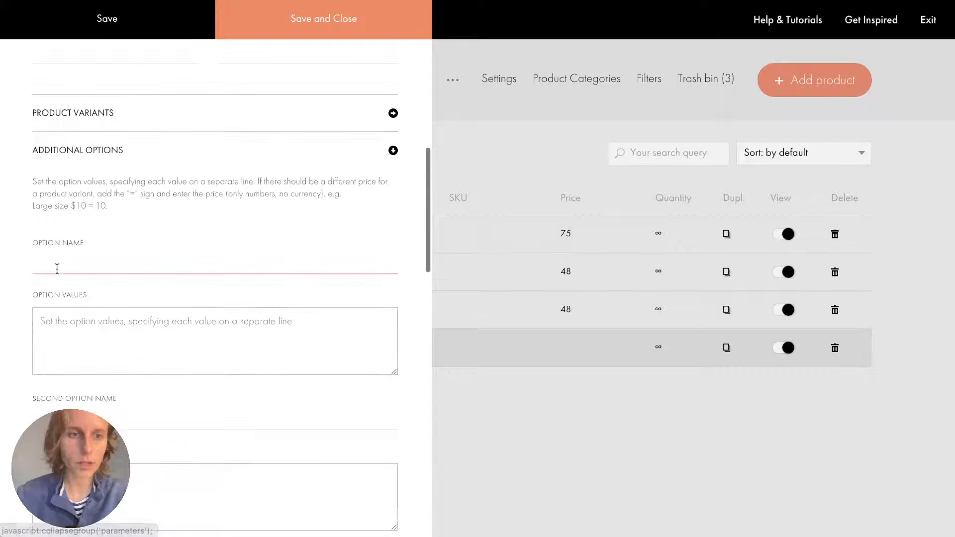
{"action": "type", "text": "Si"}
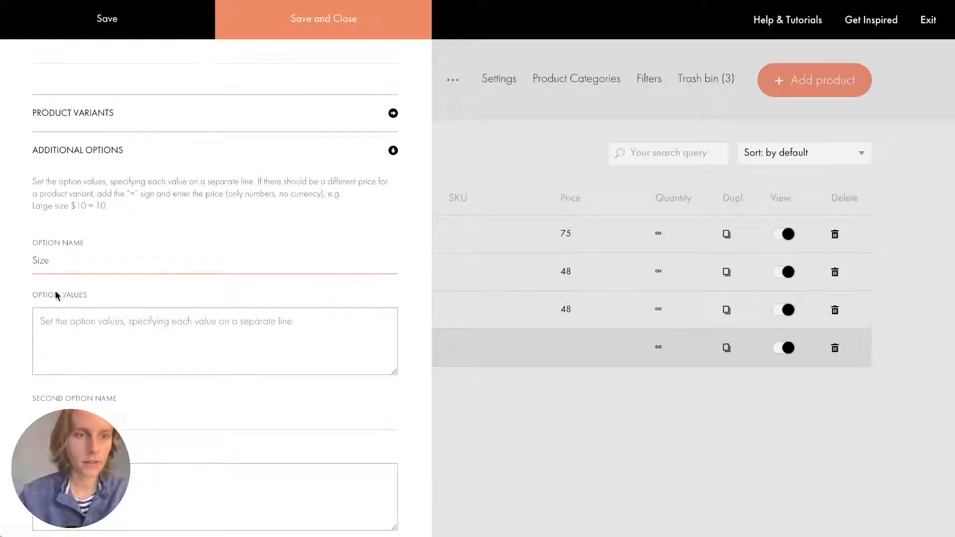
{"action": "type", "text": "ze"}
{"action": "scroll", "coordinate": [44, 330], "scroll_direction": "down", "scroll_amount": 1}
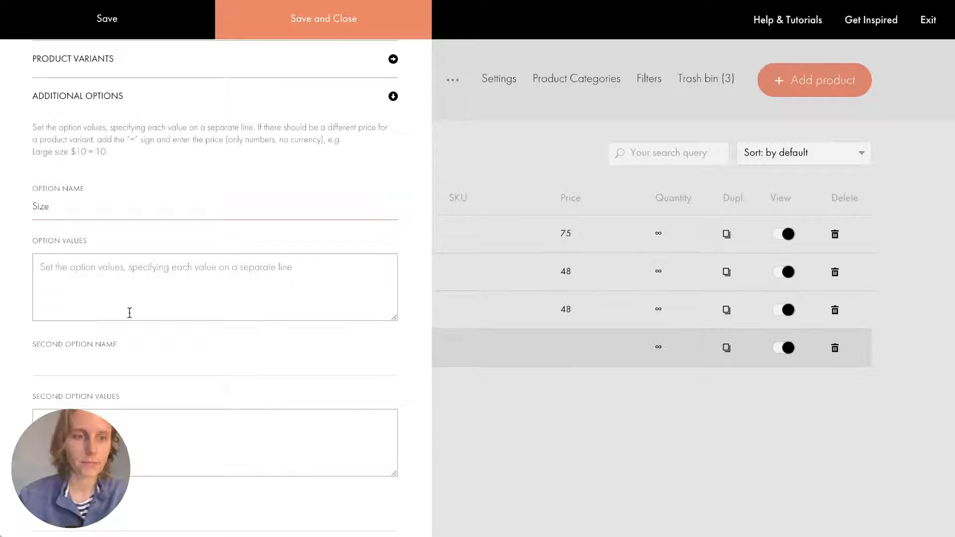
{"action": "left_click", "coordinate": [211, 297]}
{"action": "type", "text": "XS "}
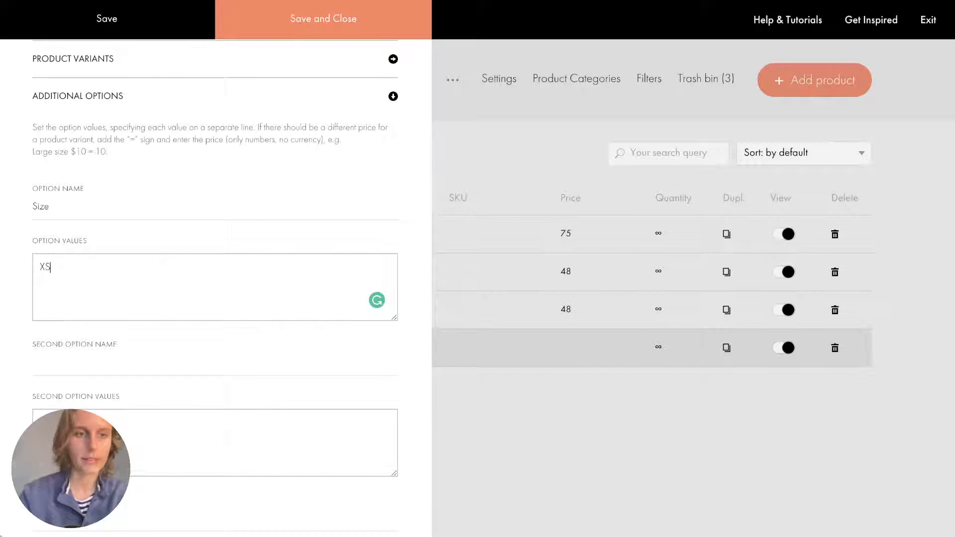
{"action": "type", "text": "S"}
{"action": "key", "text": "Return"}
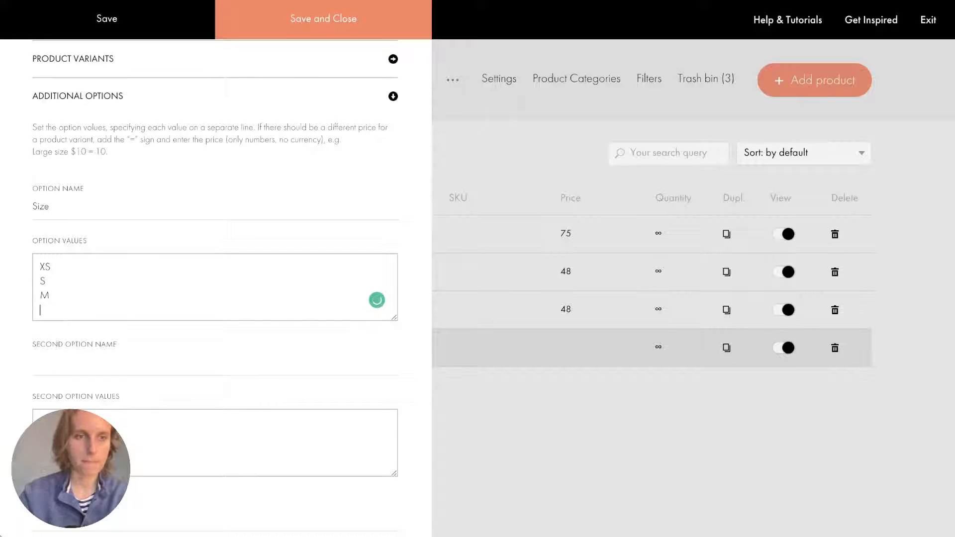
{"action": "type", "text": "L"}
{"action": "key", "text": "Return"}
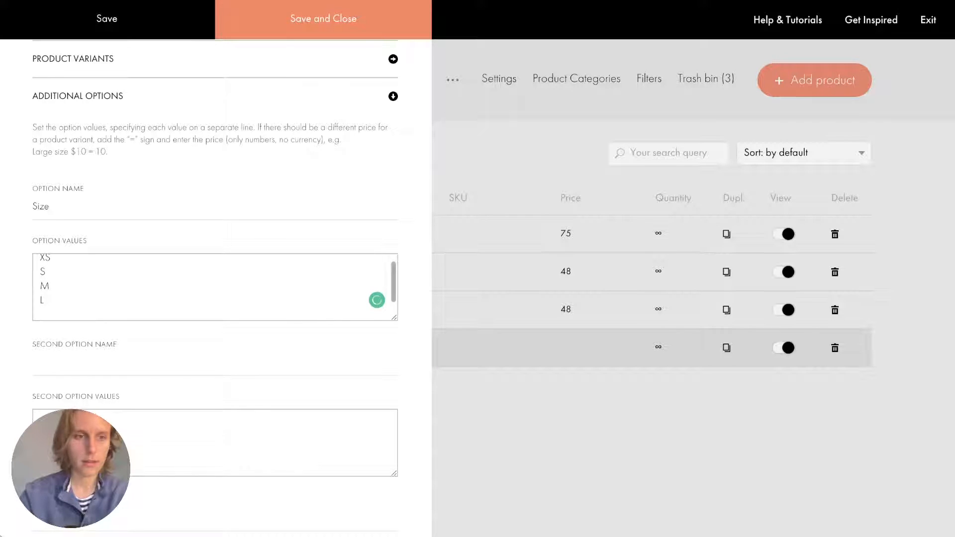
{"action": "type", "text": "XL"}
{"action": "left_click", "coordinate": [386, 25]}
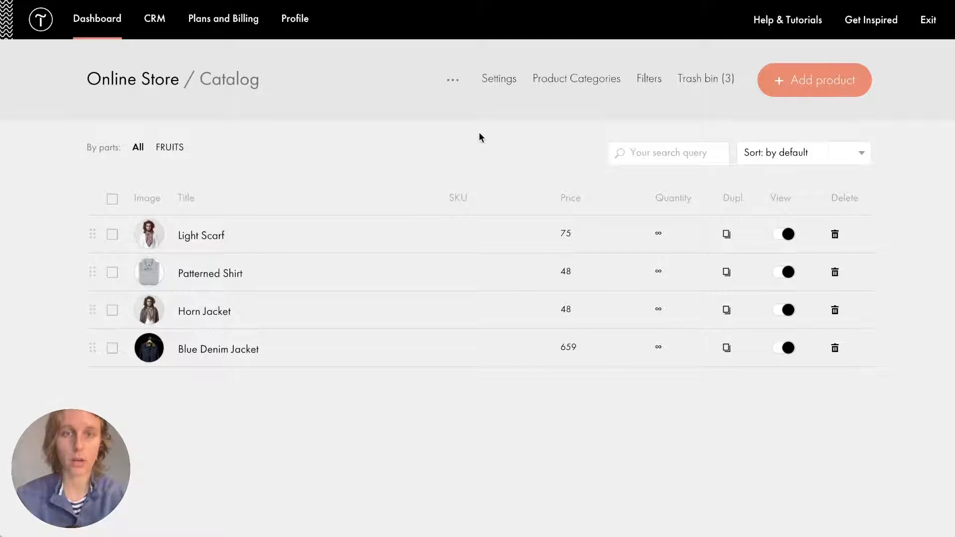
{"action": "left_click", "coordinate": [452, 80]}
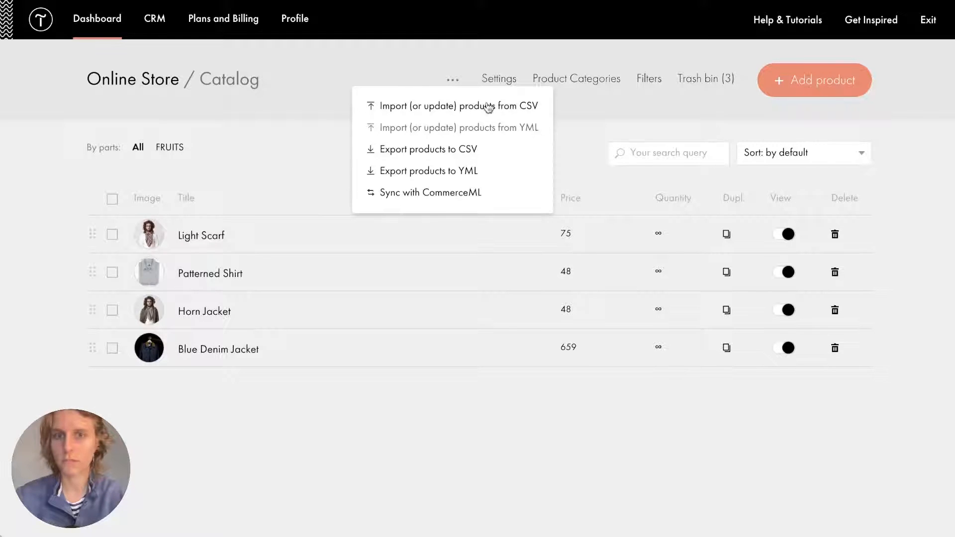
{"action": "left_click", "coordinate": [452, 80]}
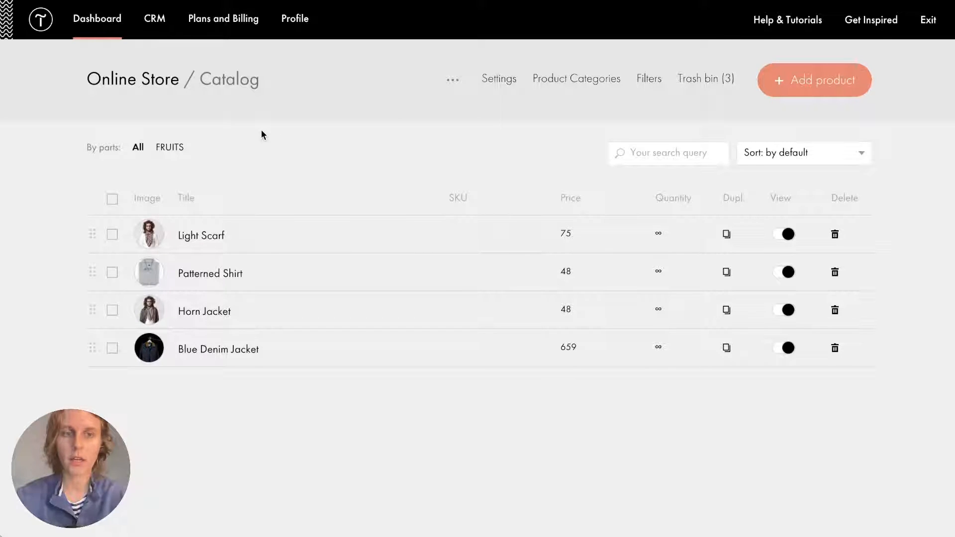
{"action": "left_click", "coordinate": [491, 82]}
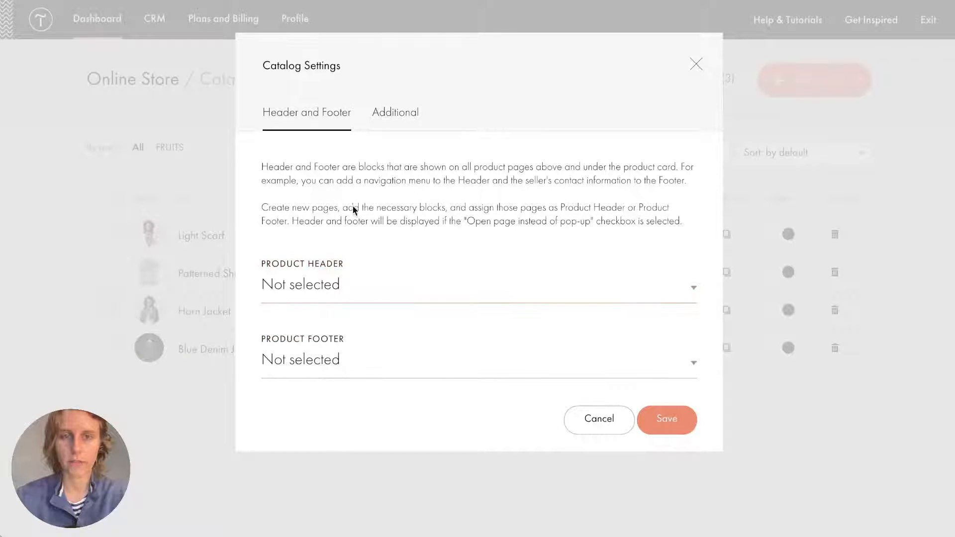
{"action": "double_click", "coordinate": [707, 65]}
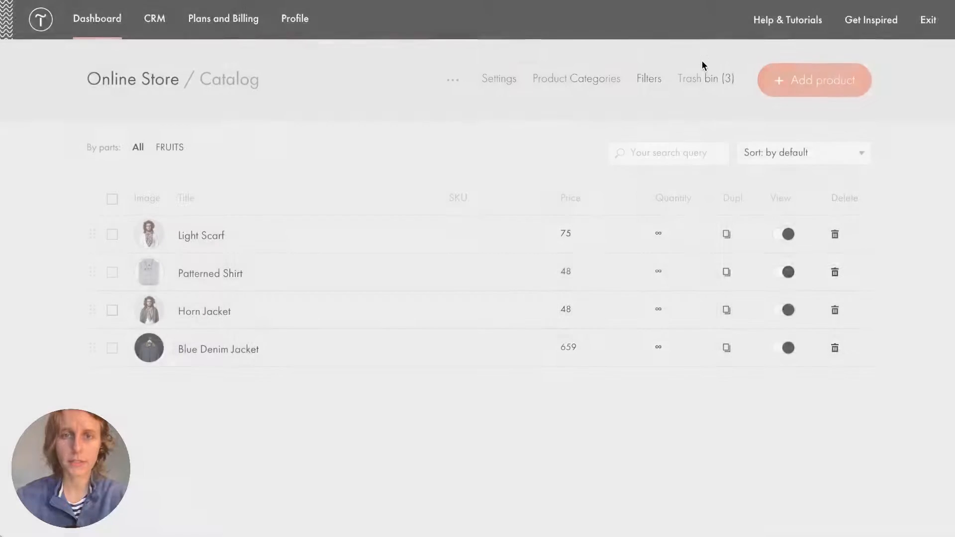
Delete the FRUITS product category.
{"action": "left_click", "coordinate": [574, 79]}
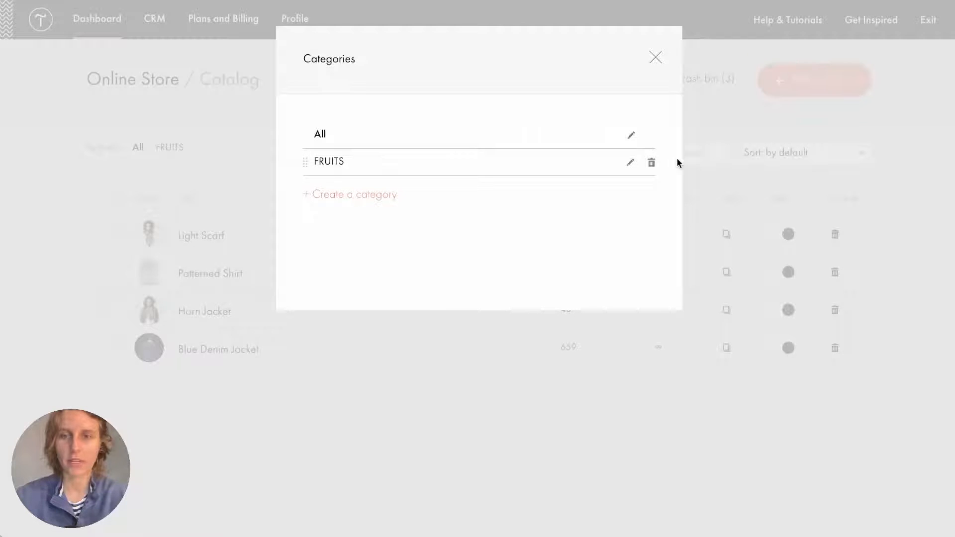
{"action": "left_click", "coordinate": [651, 164]}
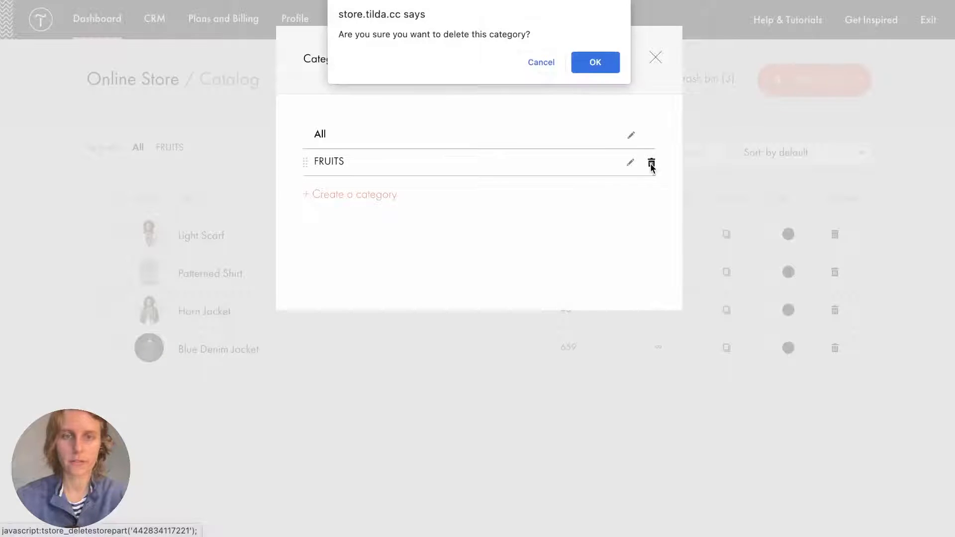
{"action": "left_click", "coordinate": [595, 63]}
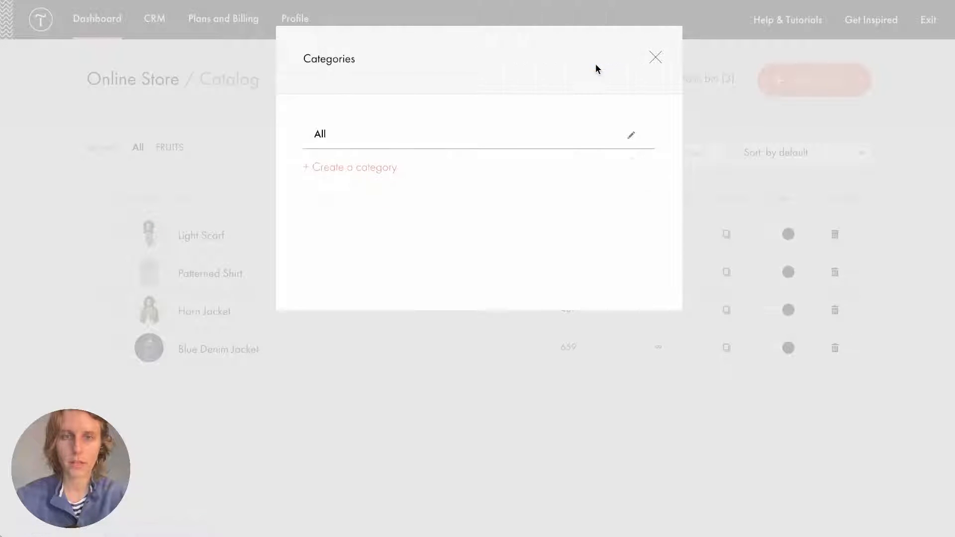
Create the Men's and Women's product categories and close the categories list.
{"action": "left_click", "coordinate": [358, 169]}
{"action": "type", "text": "M"}
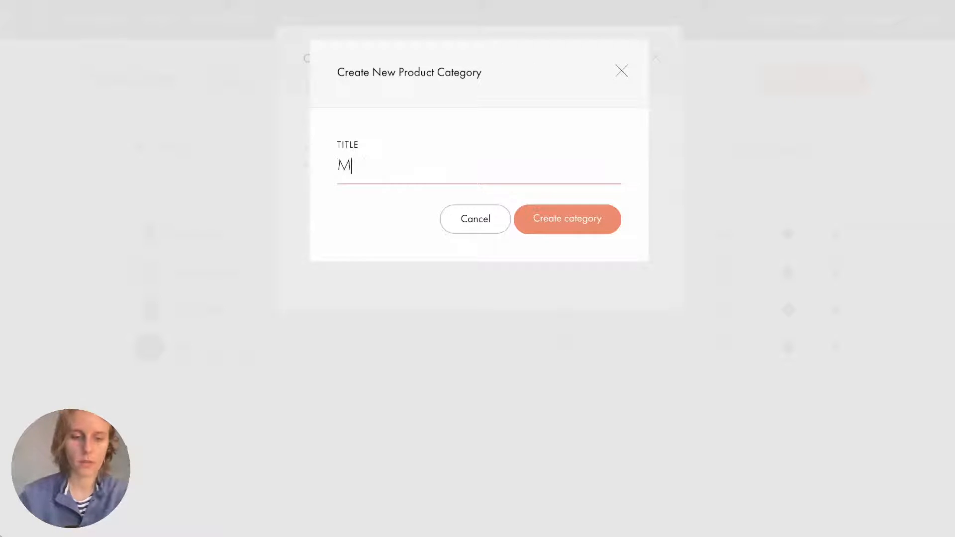
{"action": "type", "text": "en's"}
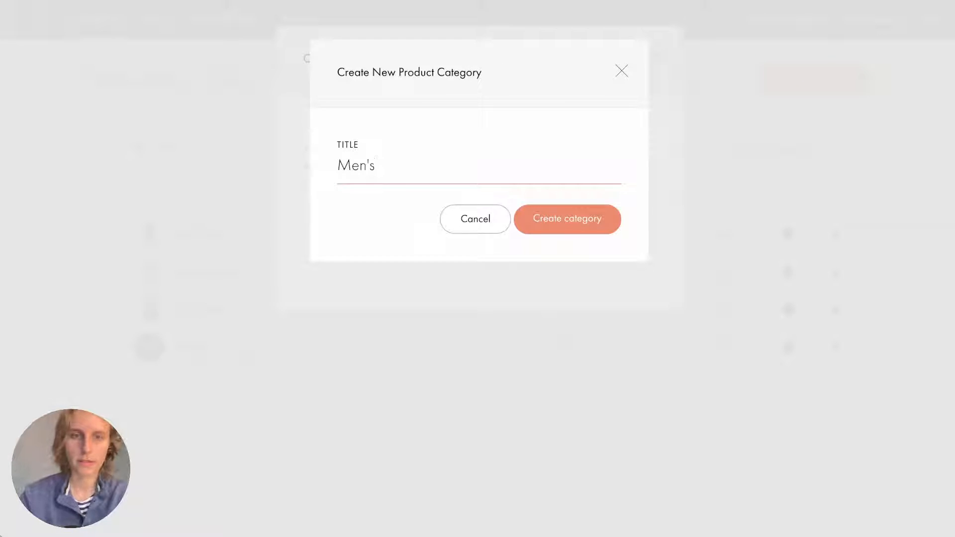
{"action": "left_click", "coordinate": [578, 219]}
{"action": "left_click", "coordinate": [361, 192]}
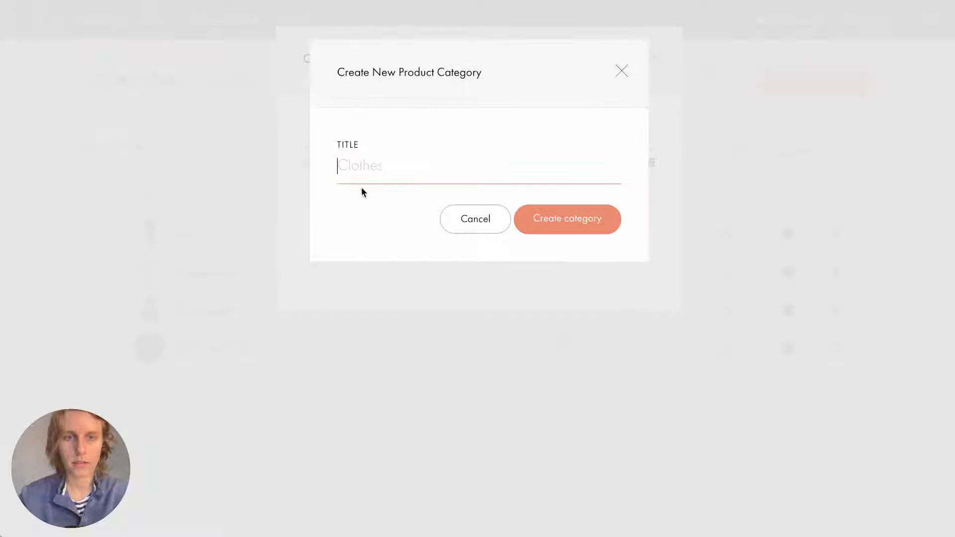
{"action": "type", "text": "Women"}
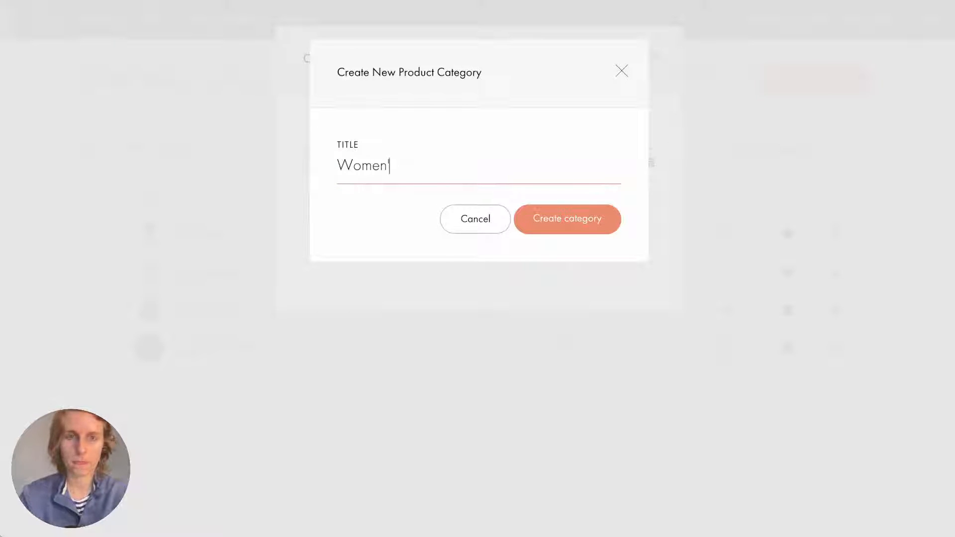
{"action": "type", "text": "'s"}
{"action": "left_click", "coordinate": [573, 213]}
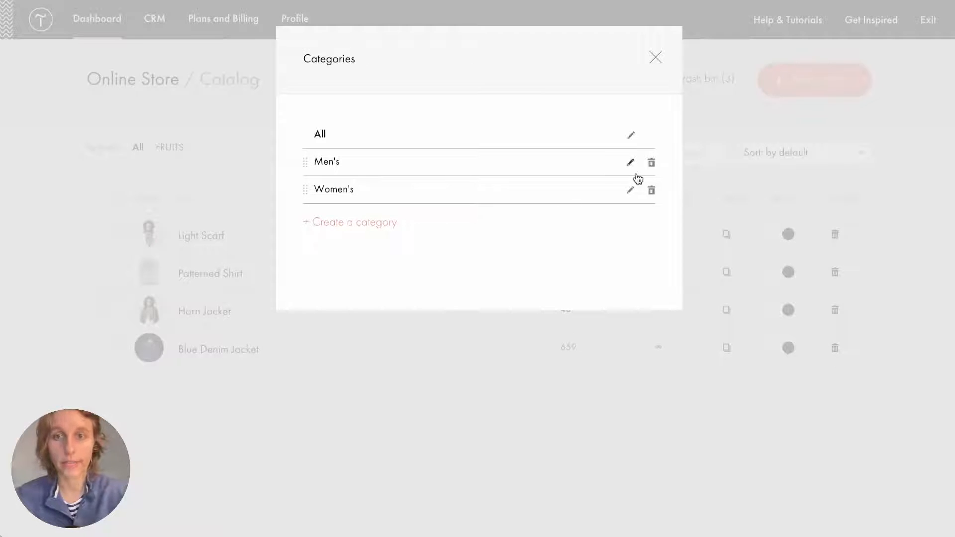
{"action": "left_click", "coordinate": [655, 59]}
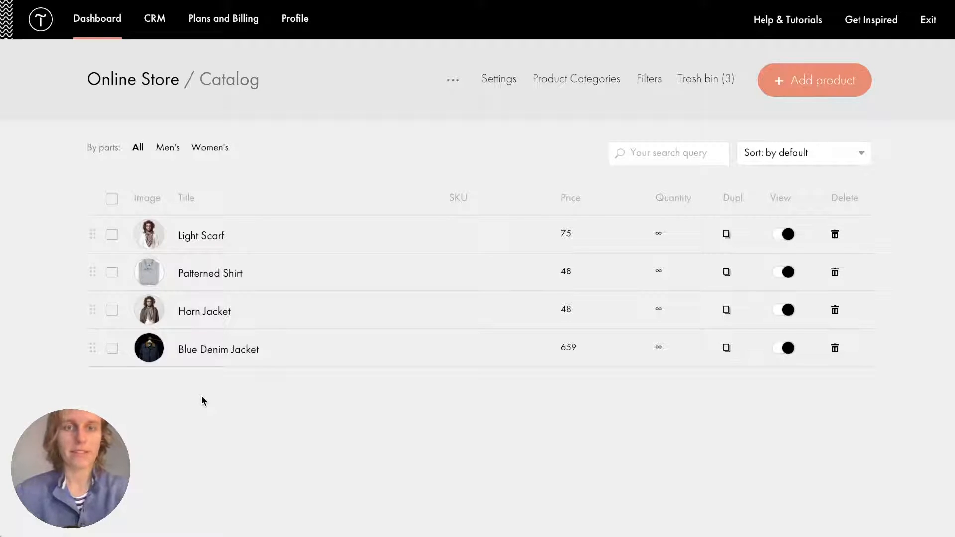
Add all four catalog products to the Men's category.
{"action": "left_click", "coordinate": [113, 199]}
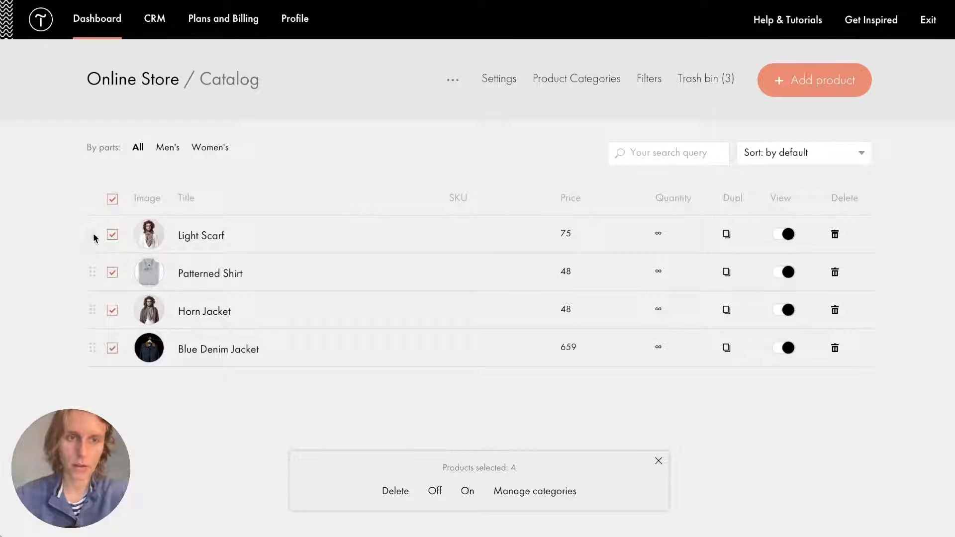
{"action": "left_click", "coordinate": [545, 500]}
{"action": "left_click", "coordinate": [452, 480]}
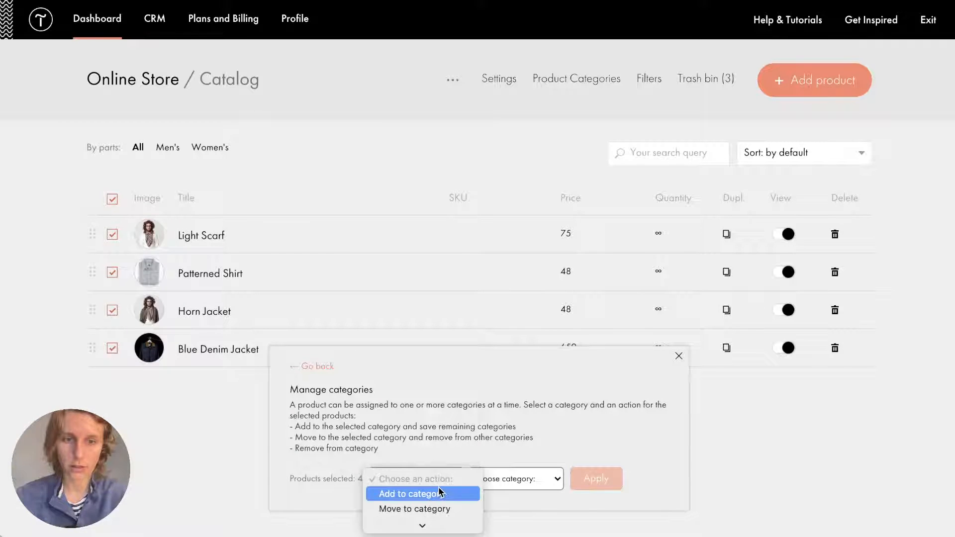
{"action": "left_click", "coordinate": [439, 494]}
{"action": "left_click", "coordinate": [501, 478]}
{"action": "left_click", "coordinate": [503, 491]}
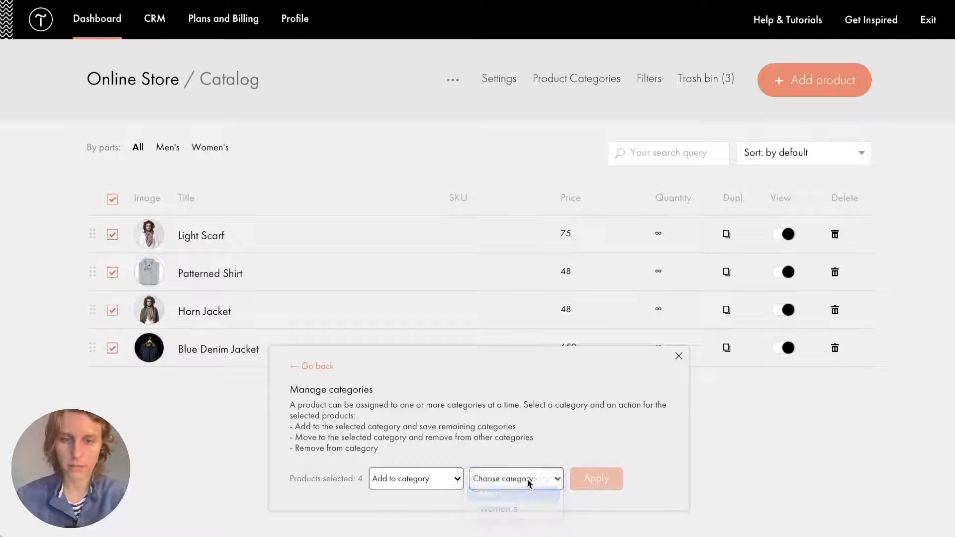
{"action": "left_click", "coordinate": [581, 477]}
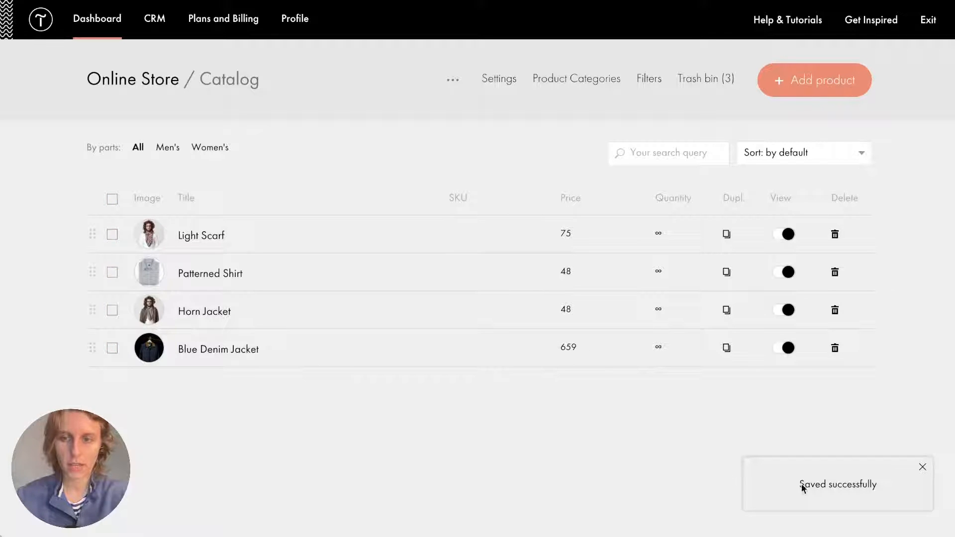
Confirm Blue Denim Jacket shows the Men's category, then close back to the store page editor.
{"action": "left_click", "coordinate": [190, 348]}
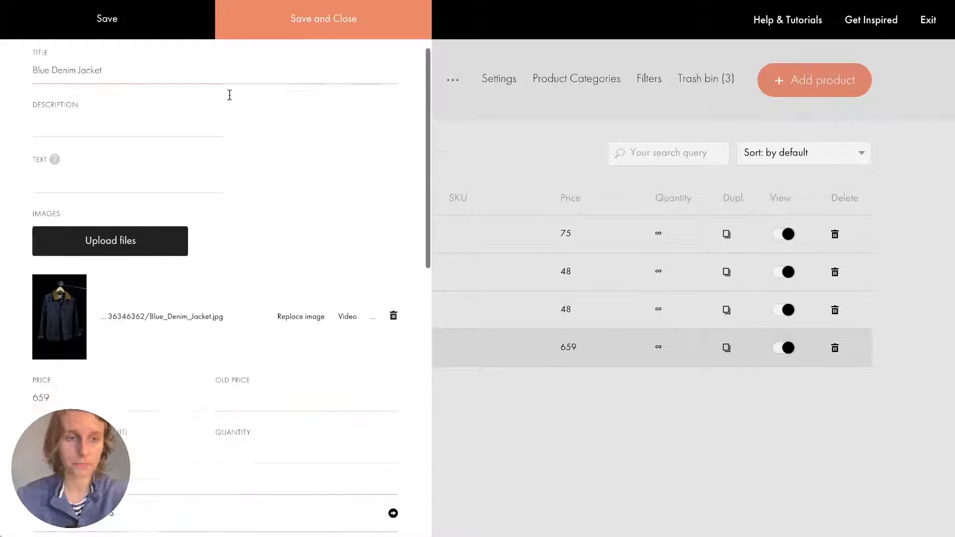
{"action": "scroll", "coordinate": [230, 94], "scroll_direction": "down", "scroll_amount": 10}
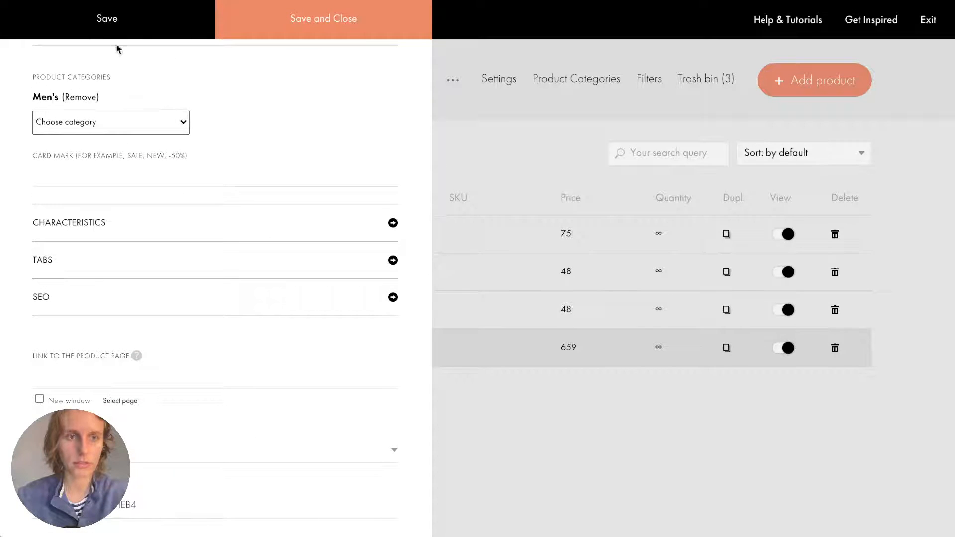
{"action": "left_click_drag", "start_coordinate": [34, 76], "coordinate": [110, 77]}
{"action": "left_click", "coordinate": [110, 78]}
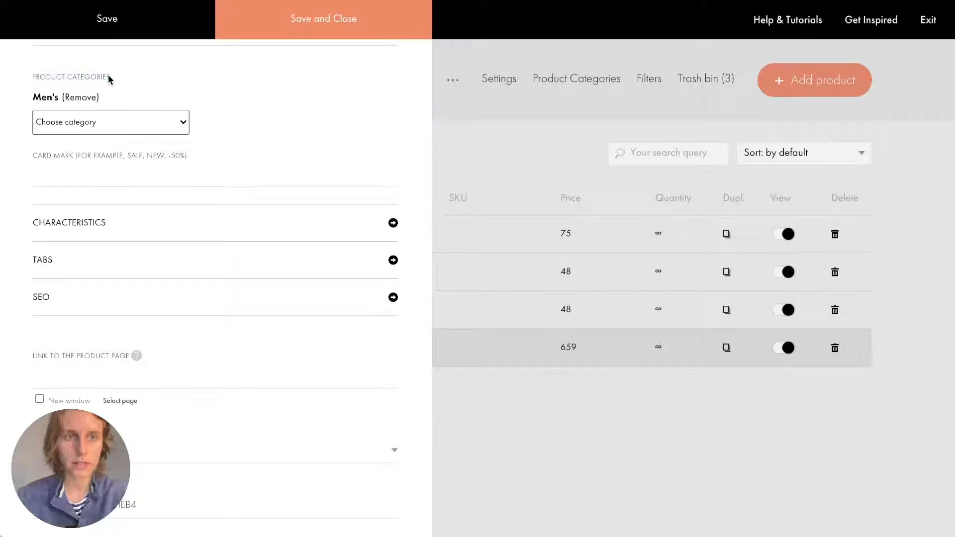
{"action": "left_click", "coordinate": [546, 143]}
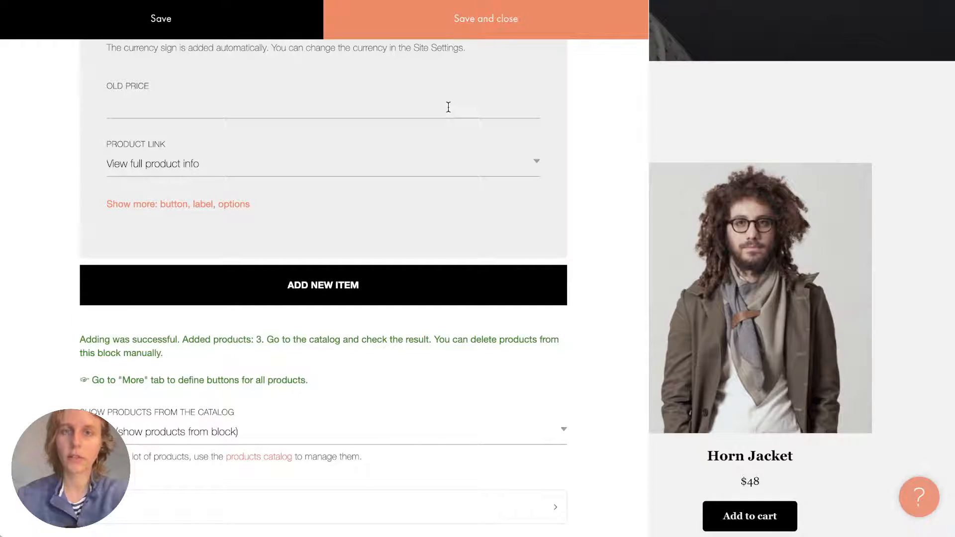
{"action": "left_click", "coordinate": [788, 154]}
{"action": "scroll", "coordinate": [446, 179], "scroll_direction": "down", "scroll_amount": 15}
{"action": "scroll", "coordinate": [446, 180], "scroll_direction": "down", "scroll_amount": 5}
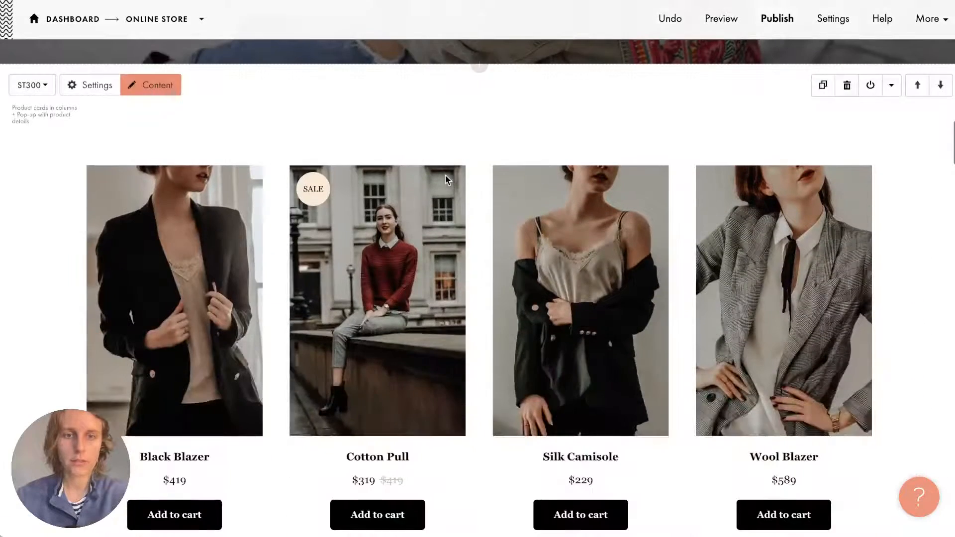
{"action": "scroll", "coordinate": [446, 180], "scroll_direction": "up", "scroll_amount": 1}
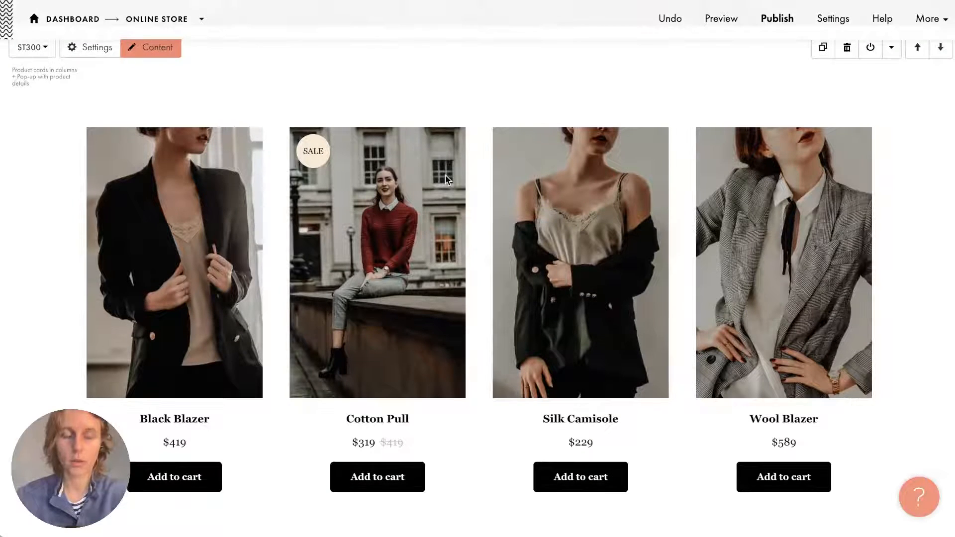
Copy Black Blazer, Cotton Pull, Silk Camisole and Wool Blazer from the block into the store catalog.
{"action": "left_click", "coordinate": [162, 51]}
{"action": "scroll", "coordinate": [226, 295], "scroll_direction": "down", "scroll_amount": 15}
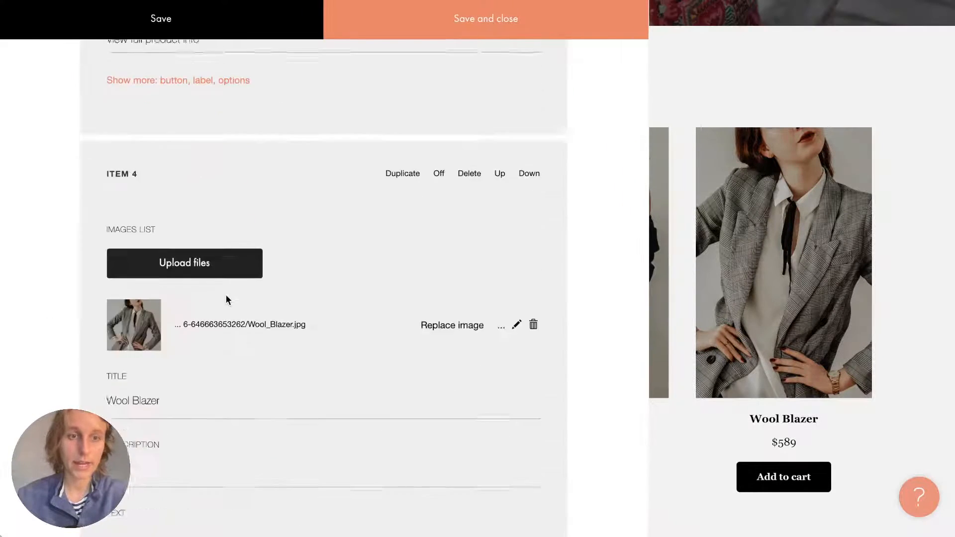
{"action": "scroll", "coordinate": [225, 298], "scroll_direction": "down", "scroll_amount": 10}
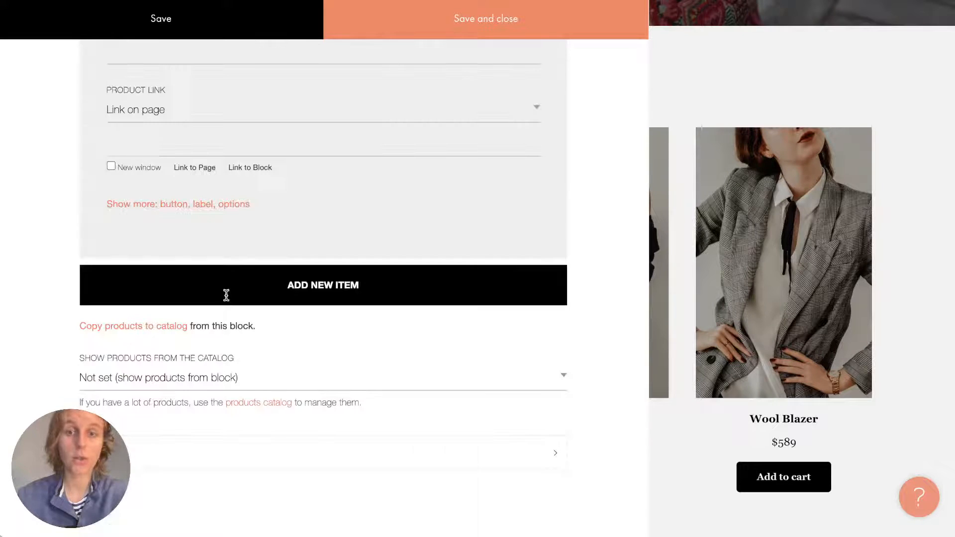
{"action": "left_click", "coordinate": [172, 328]}
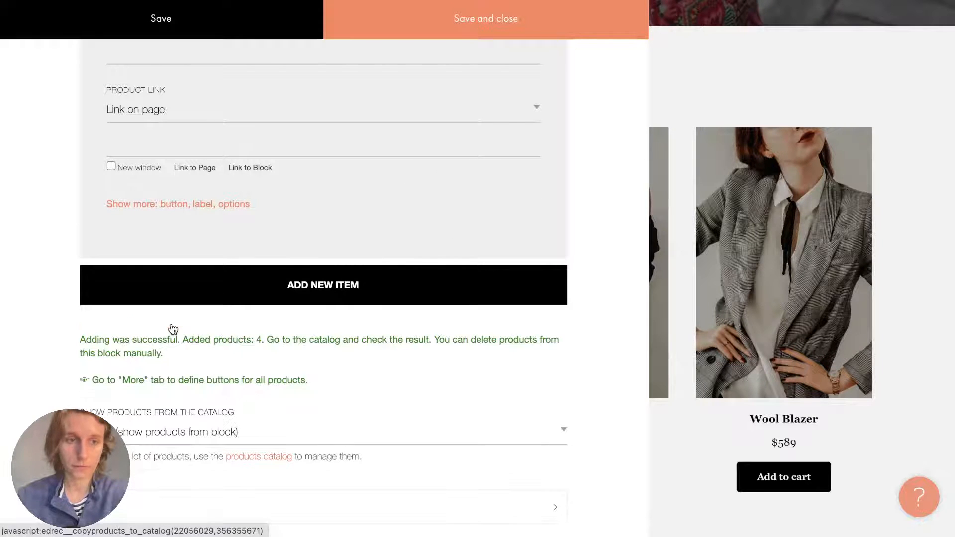
{"action": "scroll", "coordinate": [335, 439], "scroll_direction": "down", "scroll_amount": 1}
{"action": "left_click", "coordinate": [246, 403]}
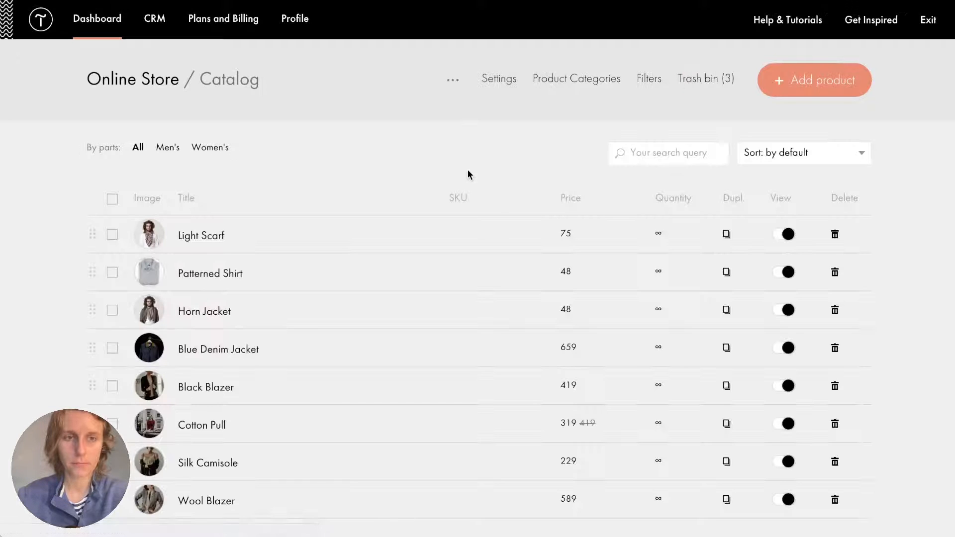
Select Black Blazer, Cotton Pull, Silk Camisole and Wool Blazer in the catalog list.
{"action": "scroll", "coordinate": [196, 365], "scroll_direction": "down", "scroll_amount": 2}
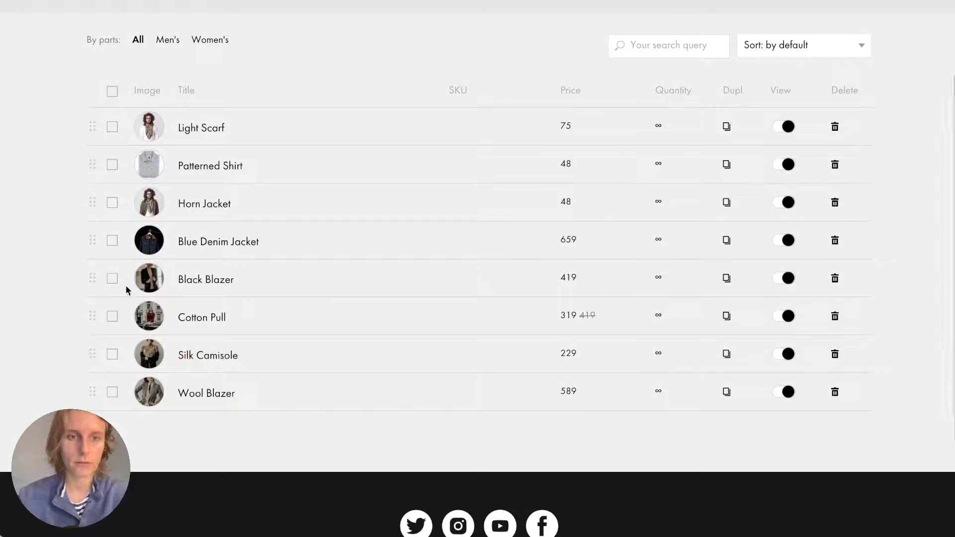
{"action": "left_click", "coordinate": [112, 281]}
{"action": "left_click", "coordinate": [111, 318]}
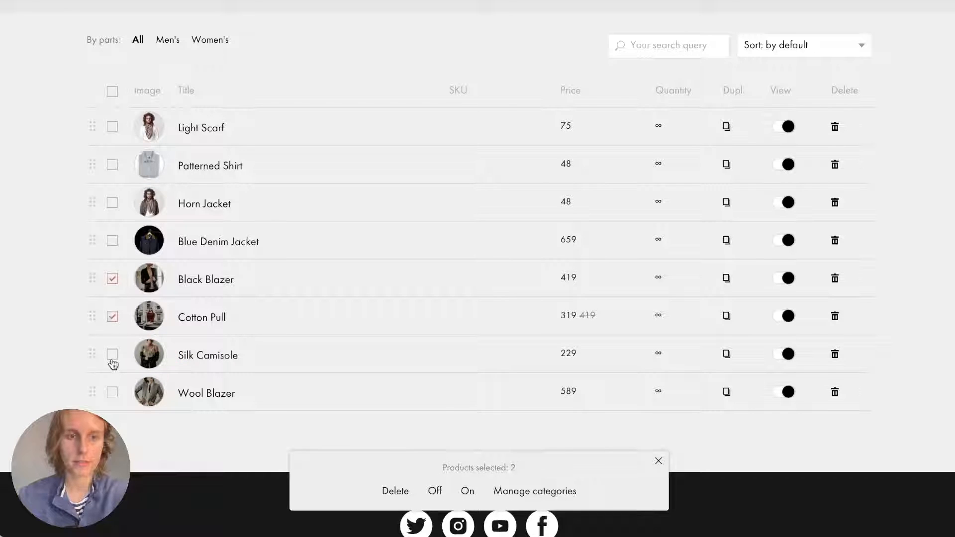
{"action": "left_click", "coordinate": [111, 358]}
{"action": "left_click", "coordinate": [112, 392]}
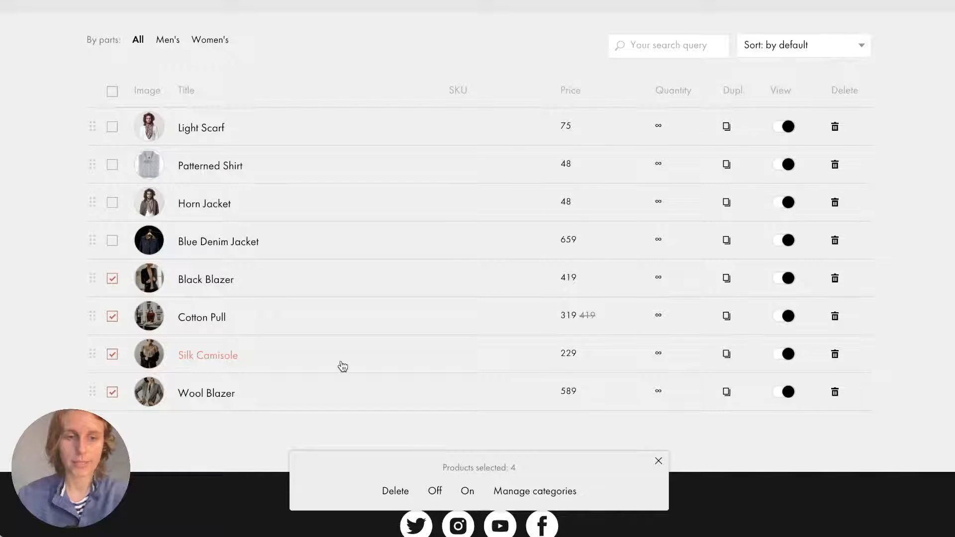
Add the four selected products to the Women's category through Manage categories.
{"action": "scroll", "coordinate": [343, 365], "scroll_direction": "down", "scroll_amount": 1}
{"action": "left_click", "coordinate": [550, 491]}
{"action": "left_click", "coordinate": [441, 475]}
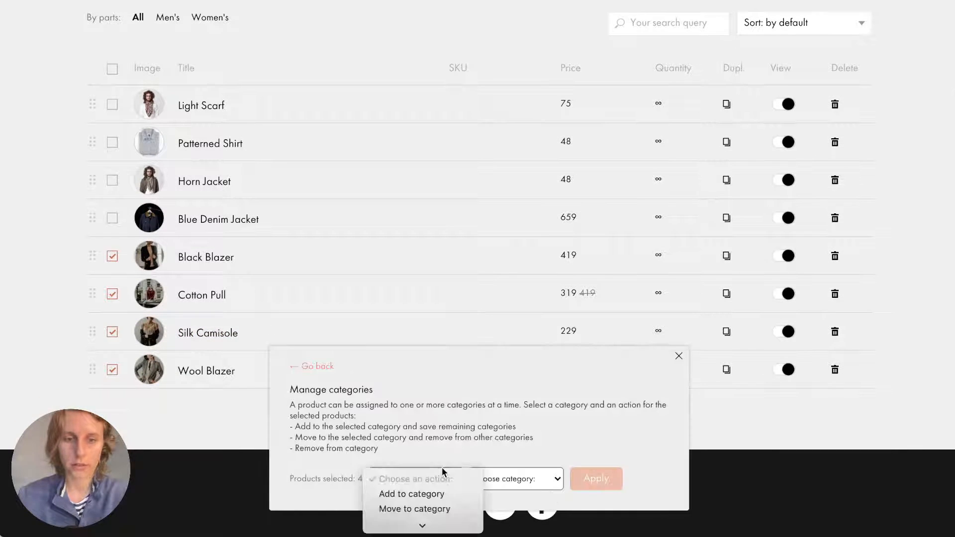
{"action": "left_click", "coordinate": [429, 493]}
{"action": "left_click", "coordinate": [502, 479]}
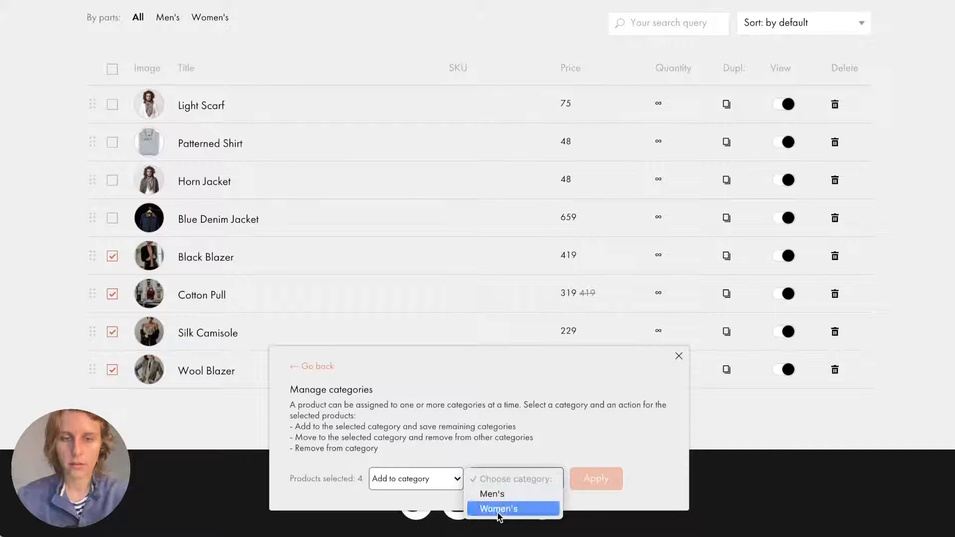
{"action": "left_click", "coordinate": [499, 509]}
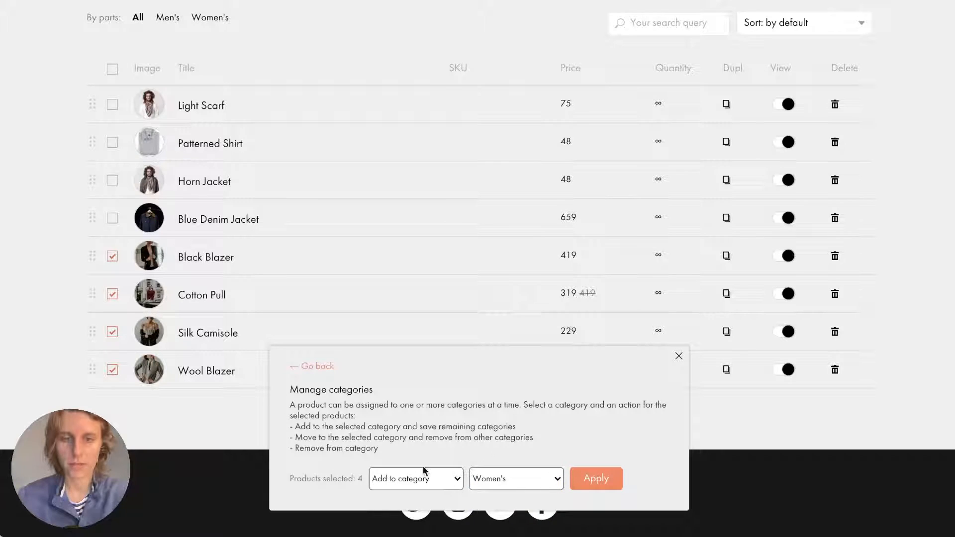
{"action": "left_click", "coordinate": [596, 482]}
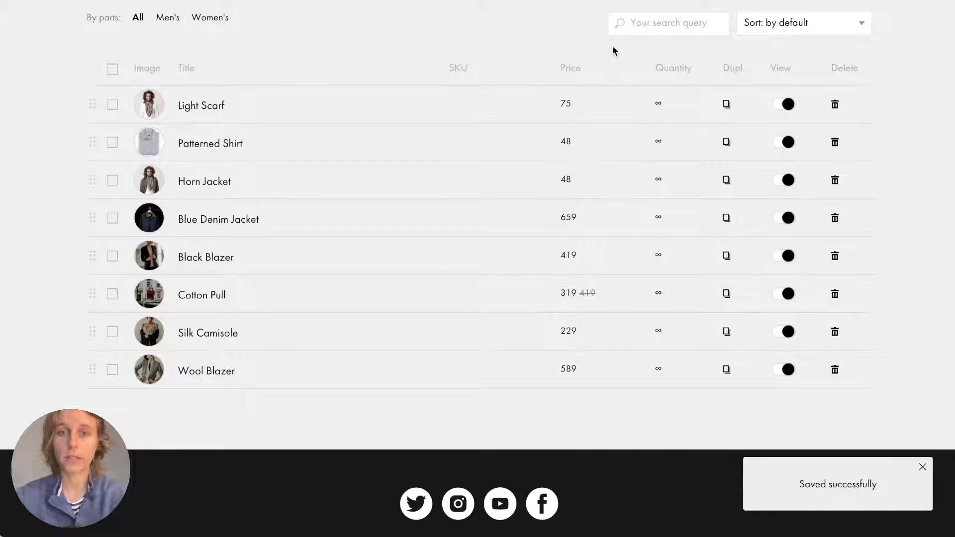
{"action": "scroll", "coordinate": [612, 47], "scroll_direction": "up", "scroll_amount": 3}
{"action": "left_click", "coordinate": [588, 78]}
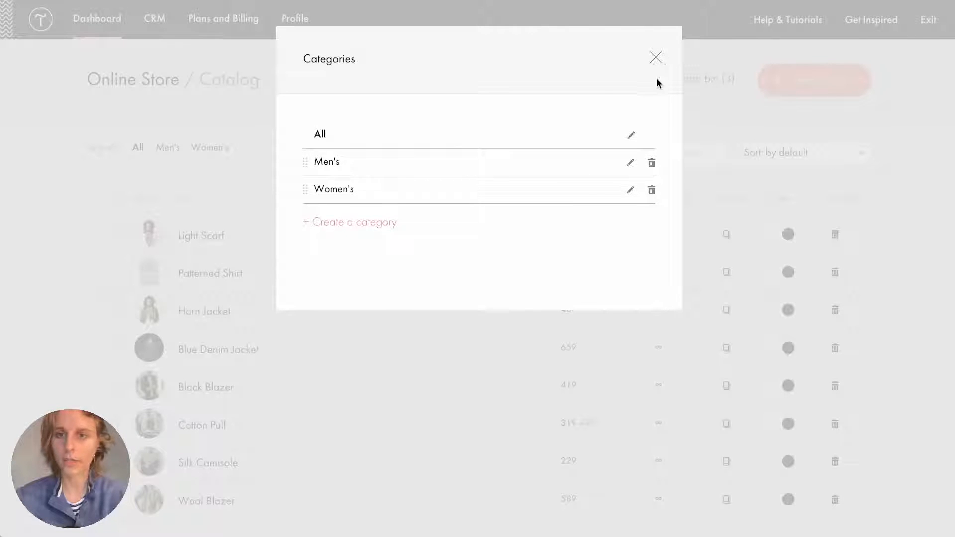
Create a new catalog filter of type Price and close the Filters dialog.
{"action": "left_click", "coordinate": [655, 57]}
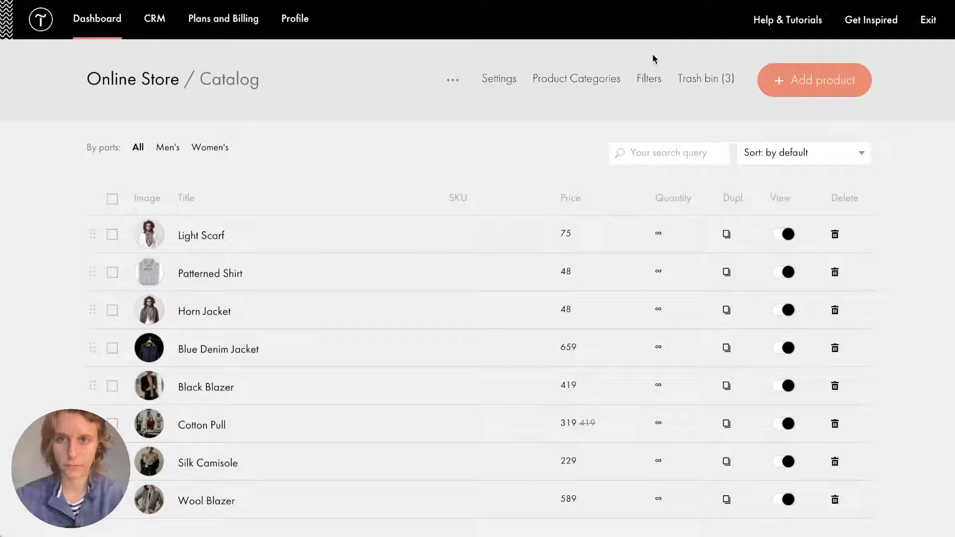
{"action": "left_click", "coordinate": [648, 83]}
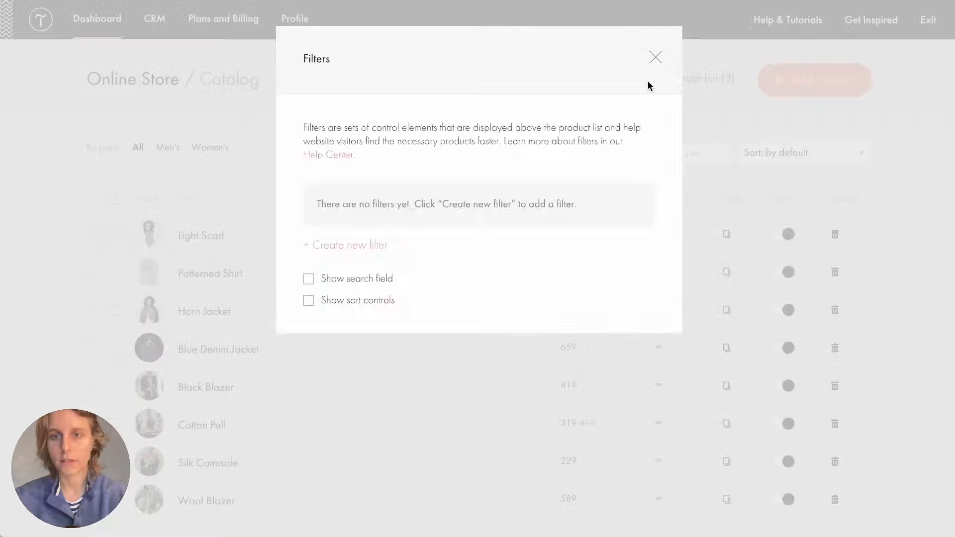
{"action": "left_click", "coordinate": [330, 250]}
{"action": "left_click", "coordinate": [393, 208]}
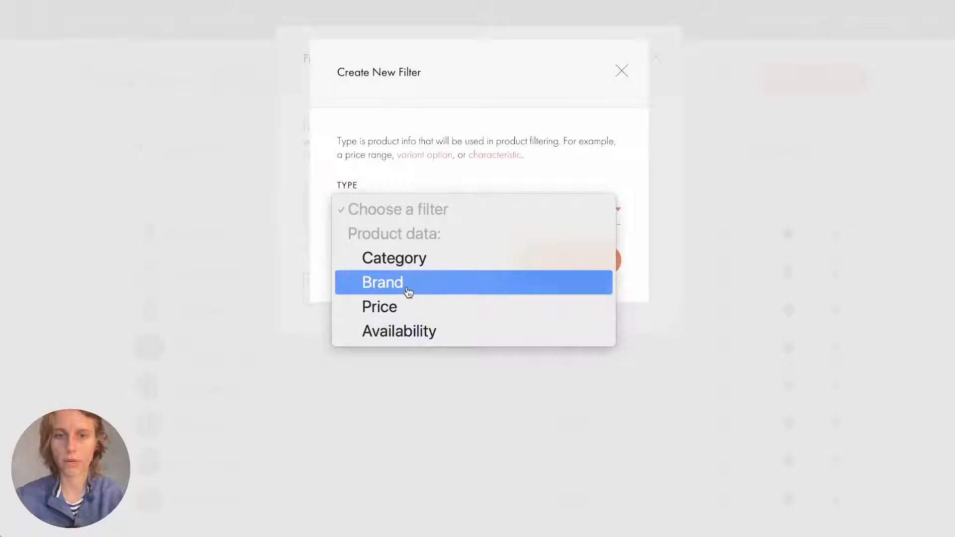
{"action": "left_click", "coordinate": [495, 114]}
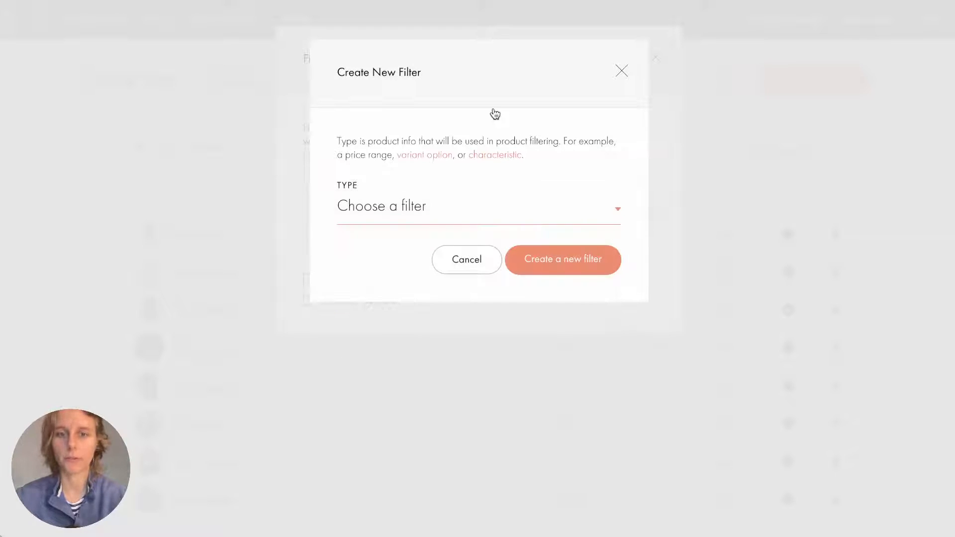
{"action": "left_click", "coordinate": [476, 219]}
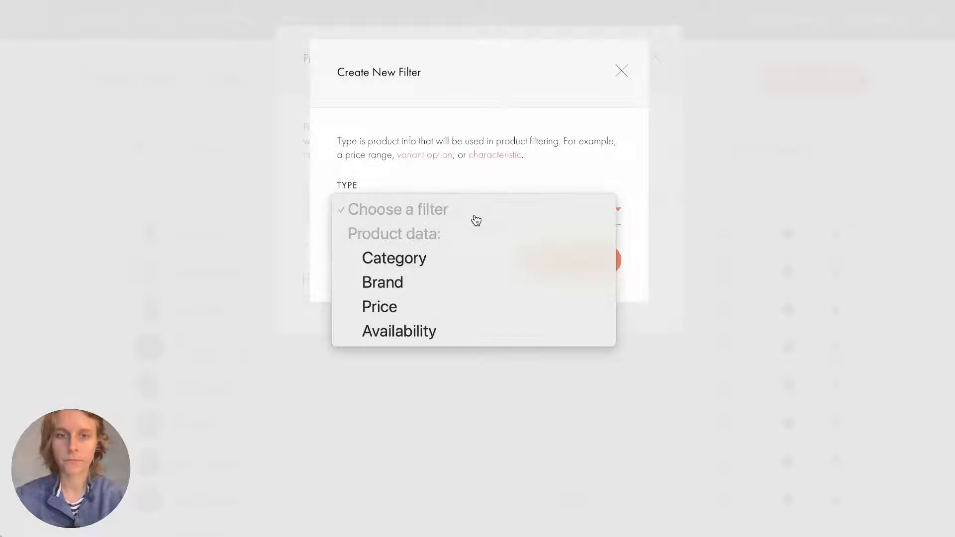
{"action": "left_click", "coordinate": [387, 309]}
{"action": "left_click", "coordinate": [554, 324]}
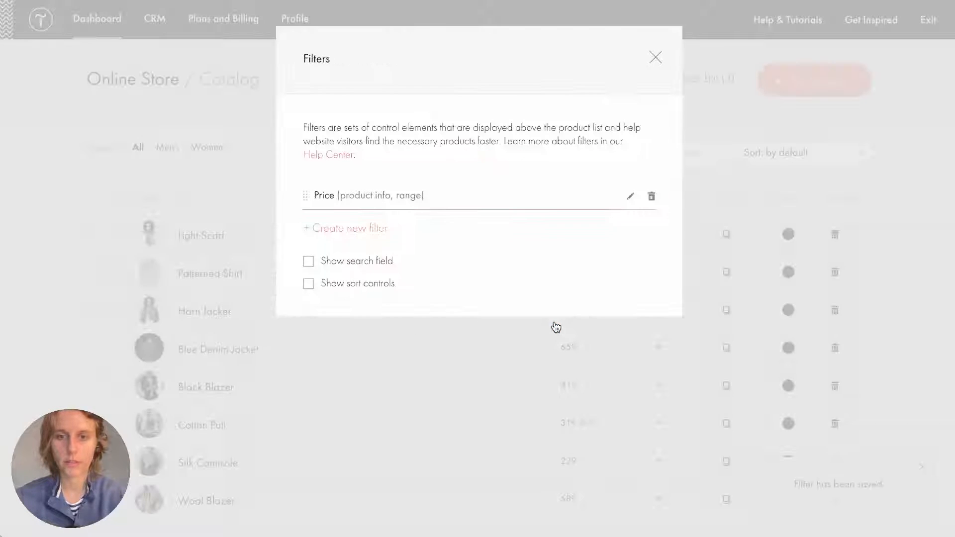
{"action": "left_click", "coordinate": [650, 58]}
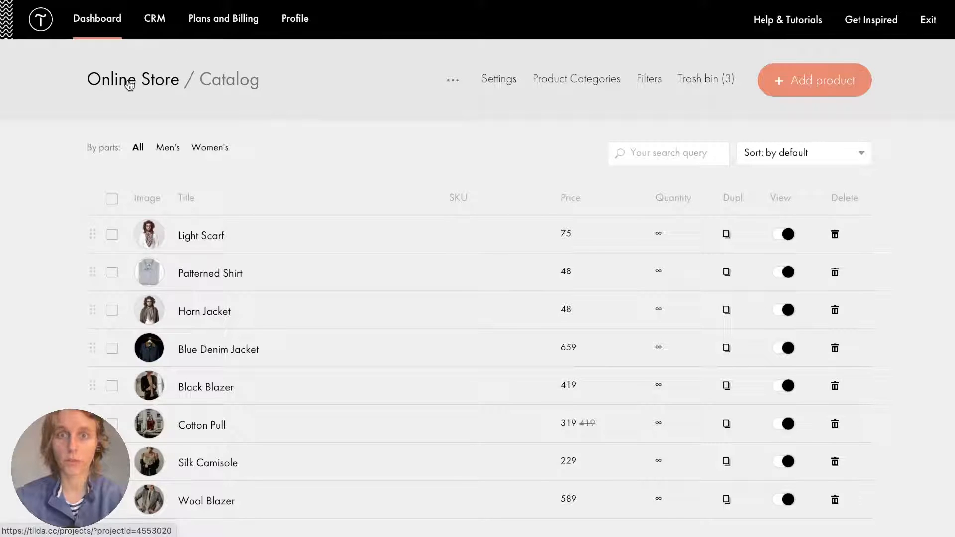
Return to the Online Store project, open the Loadstone page, and scroll to the men's product cards.
{"action": "left_click", "coordinate": [130, 86]}
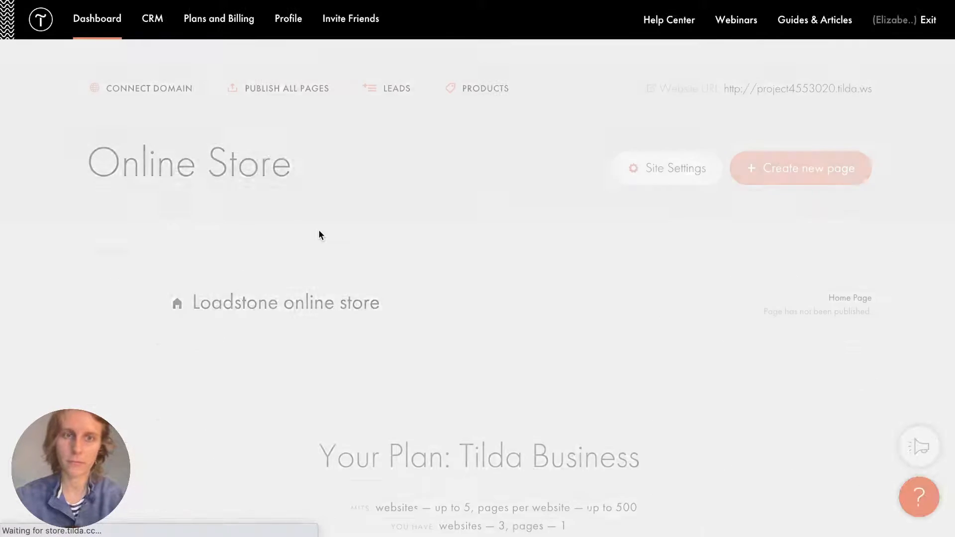
{"action": "left_click", "coordinate": [322, 315]}
{"action": "scroll", "coordinate": [449, 159], "scroll_direction": "down", "scroll_amount": 15}
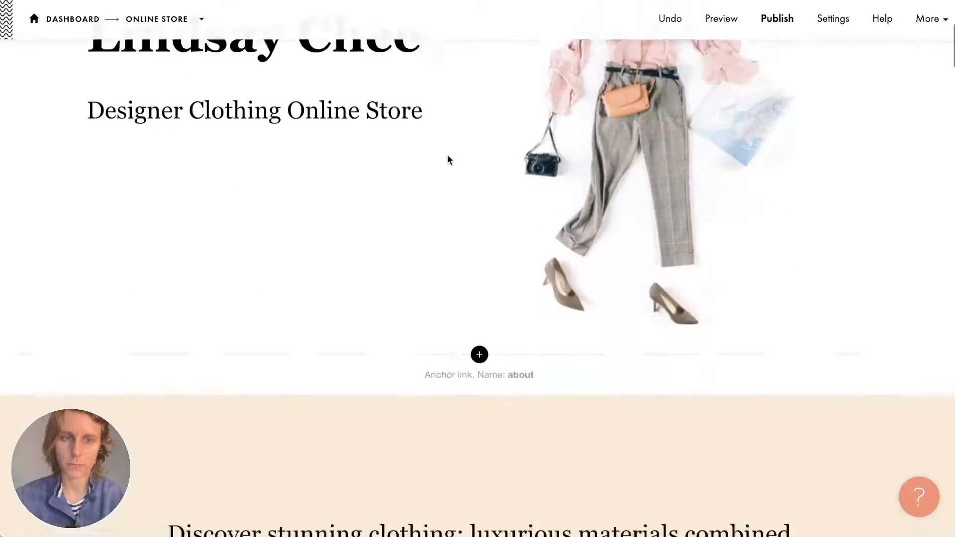
{"action": "scroll", "coordinate": [448, 158], "scroll_direction": "down", "scroll_amount": 6}
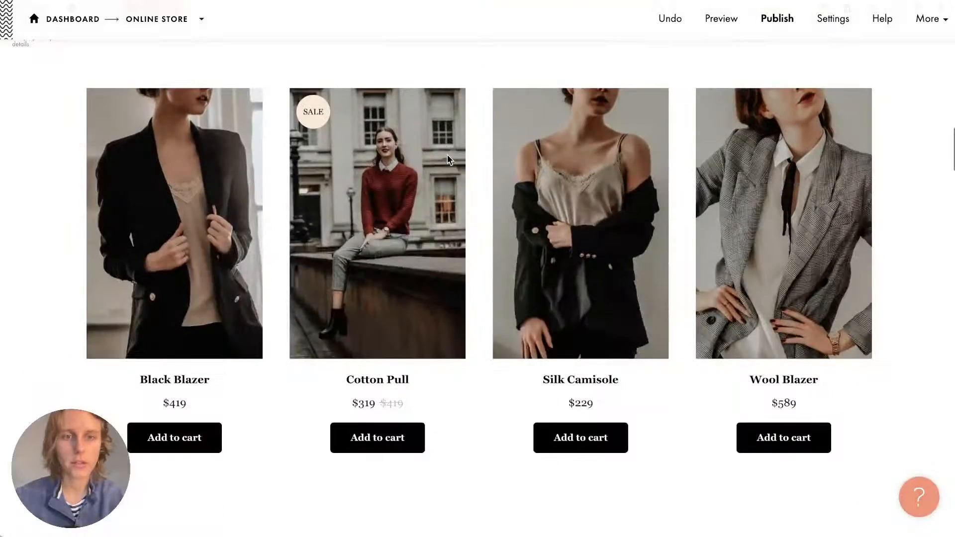
{"action": "scroll", "coordinate": [448, 158], "scroll_direction": "down", "scroll_amount": 8}
{"action": "scroll", "coordinate": [449, 160], "scroll_direction": "down", "scroll_amount": 10}
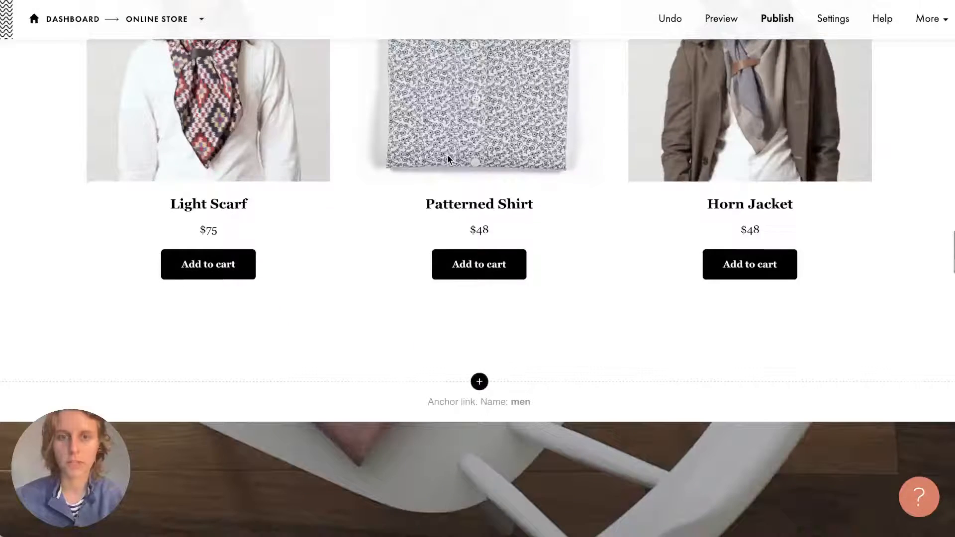
{"action": "scroll", "coordinate": [448, 160], "scroll_direction": "up", "scroll_amount": 4}
{"action": "scroll", "coordinate": [448, 159], "scroll_direction": "down", "scroll_amount": 1}
{"action": "scroll", "coordinate": [447, 158], "scroll_direction": "up", "scroll_amount": 1}
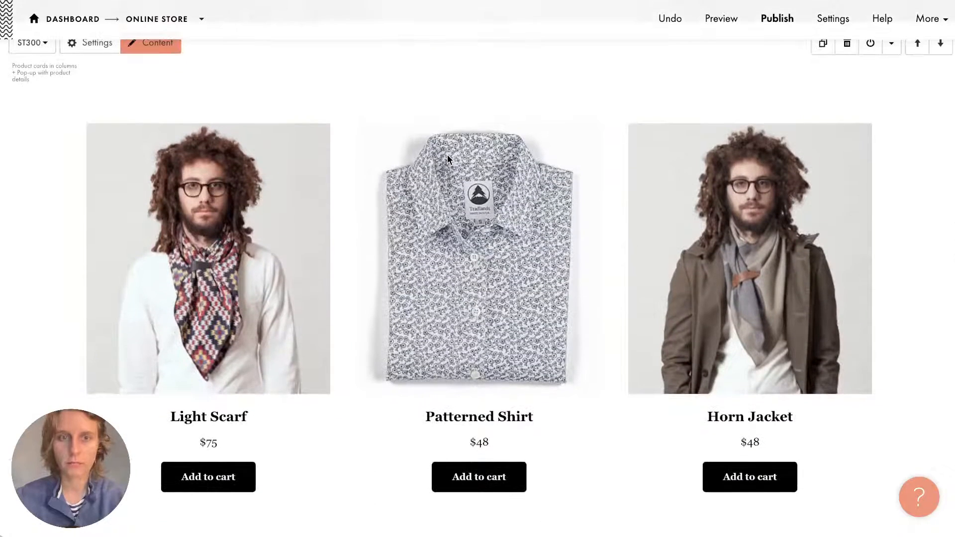
{"action": "scroll", "coordinate": [447, 158], "scroll_direction": "up", "scroll_amount": 1}
{"action": "scroll", "coordinate": [447, 158], "scroll_direction": "down", "scroll_amount": 1}
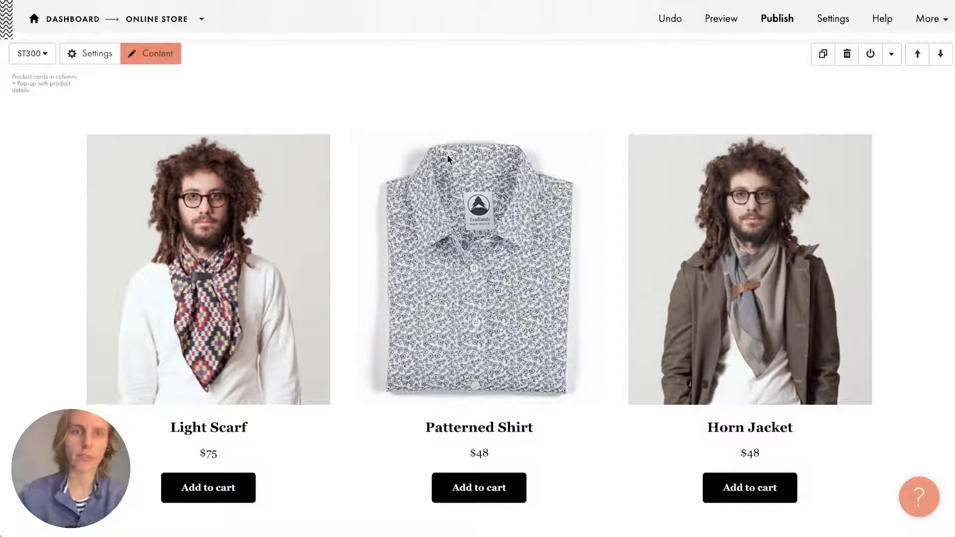
Set the men's block content to show catalog products from 'Part: Men's' and save.
{"action": "left_click", "coordinate": [167, 57]}
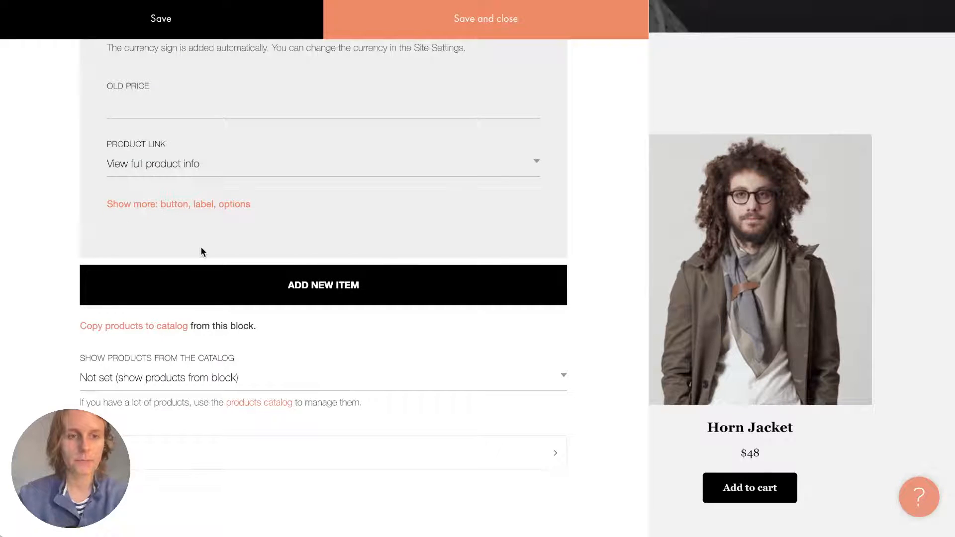
{"action": "left_click", "coordinate": [167, 373]}
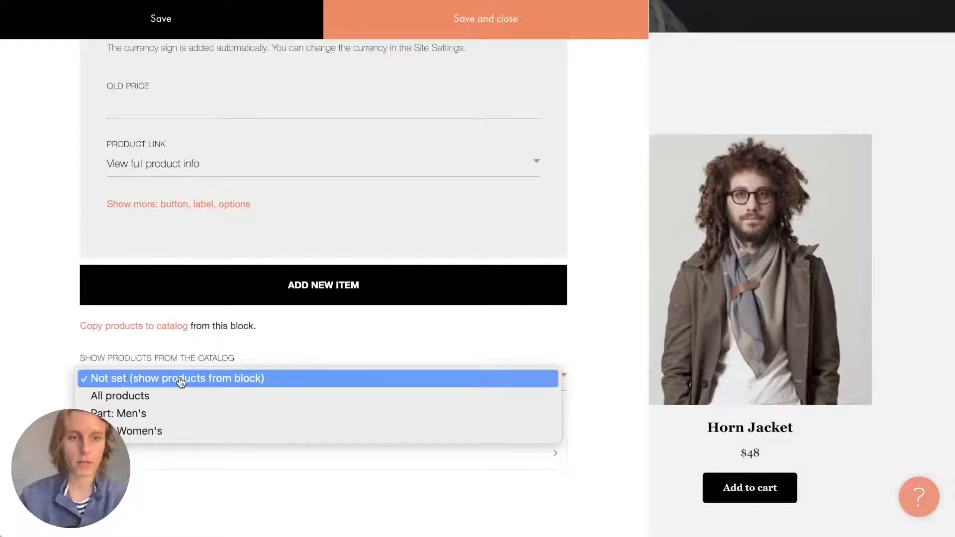
{"action": "left_click", "coordinate": [186, 421]}
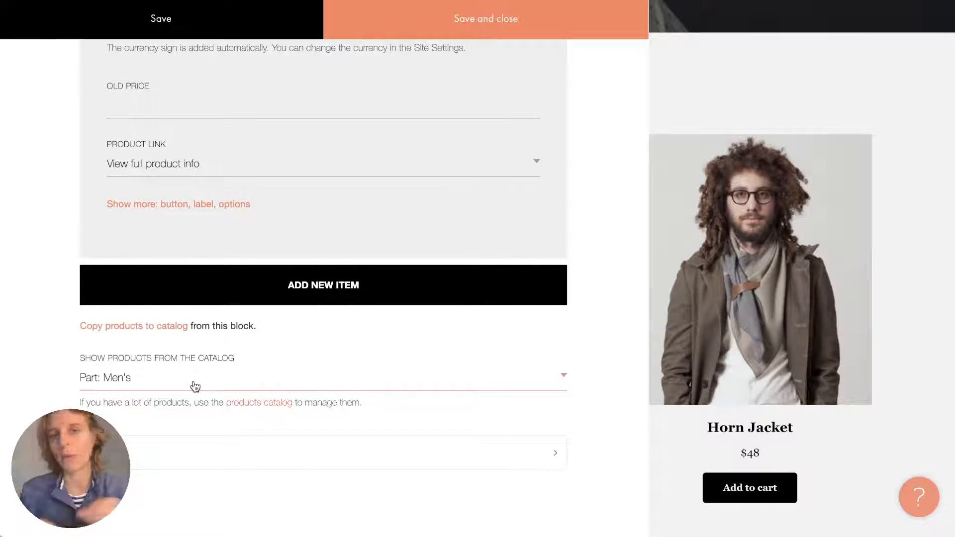
{"action": "left_click", "coordinate": [481, 20]}
{"action": "scroll", "coordinate": [517, 211], "scroll_direction": "down", "scroll_amount": 3}
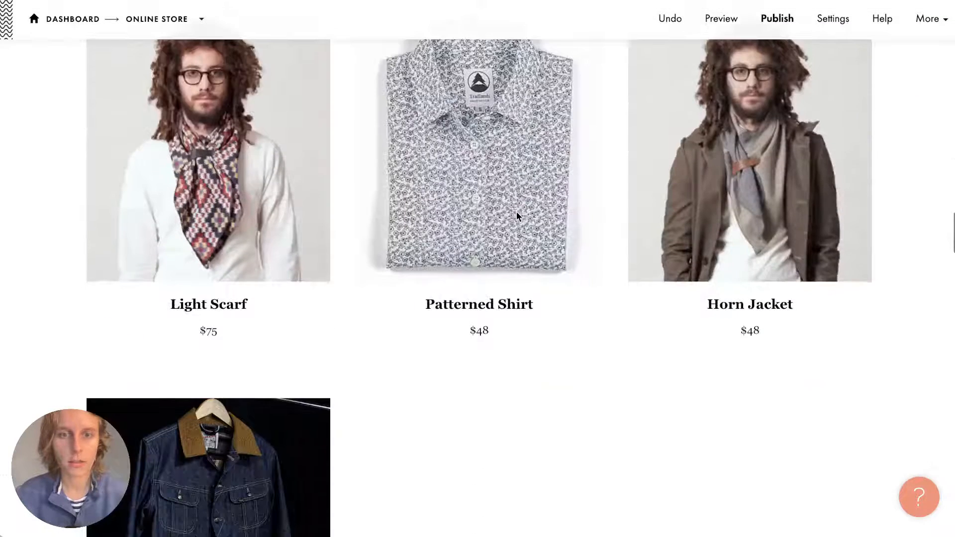
Check the price range filter on the page, then close it.
{"action": "scroll", "coordinate": [516, 210], "scroll_direction": "down", "scroll_amount": 7}
{"action": "scroll", "coordinate": [516, 211], "scroll_direction": "up", "scroll_amount": 4}
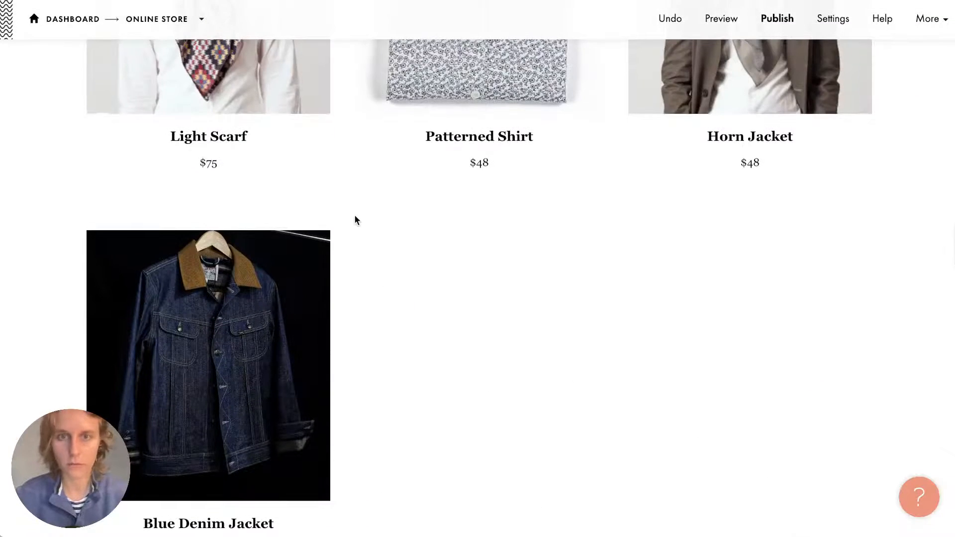
{"action": "scroll", "coordinate": [360, 334], "scroll_direction": "up", "scroll_amount": 5}
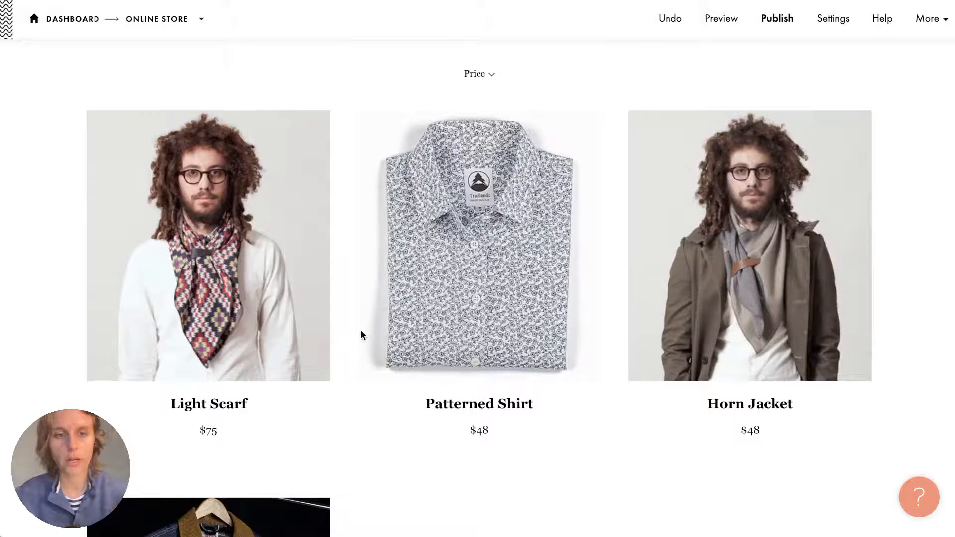
{"action": "left_click", "coordinate": [493, 75]}
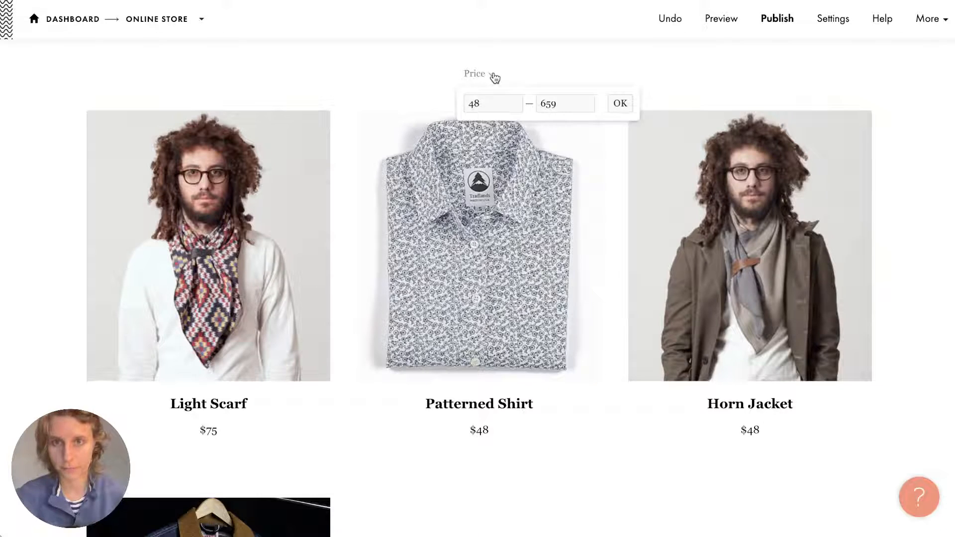
{"action": "left_click", "coordinate": [493, 78]}
{"action": "scroll", "coordinate": [337, 94], "scroll_direction": "up", "scroll_amount": 3}
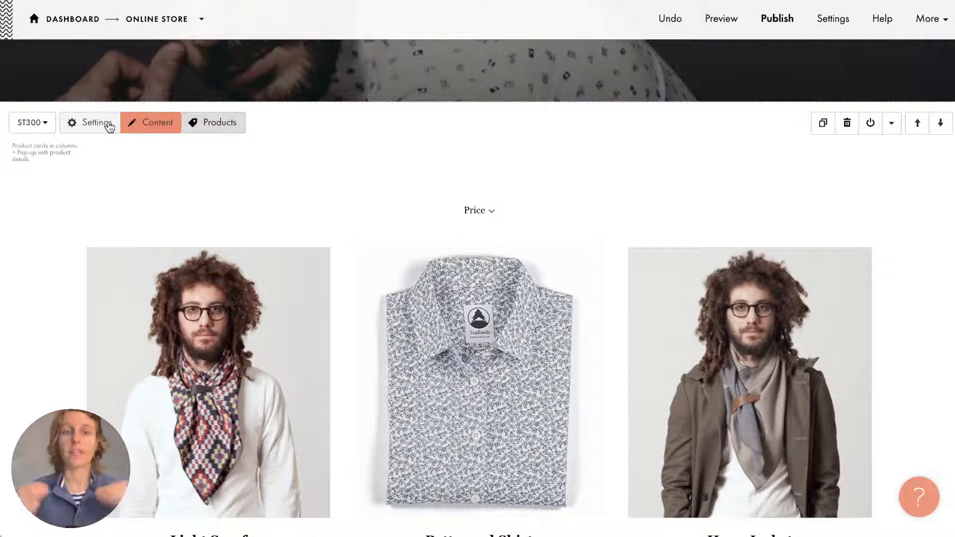
Set the ST300 block's cards to 4 per row and save the block settings.
{"action": "left_click", "coordinate": [109, 127]}
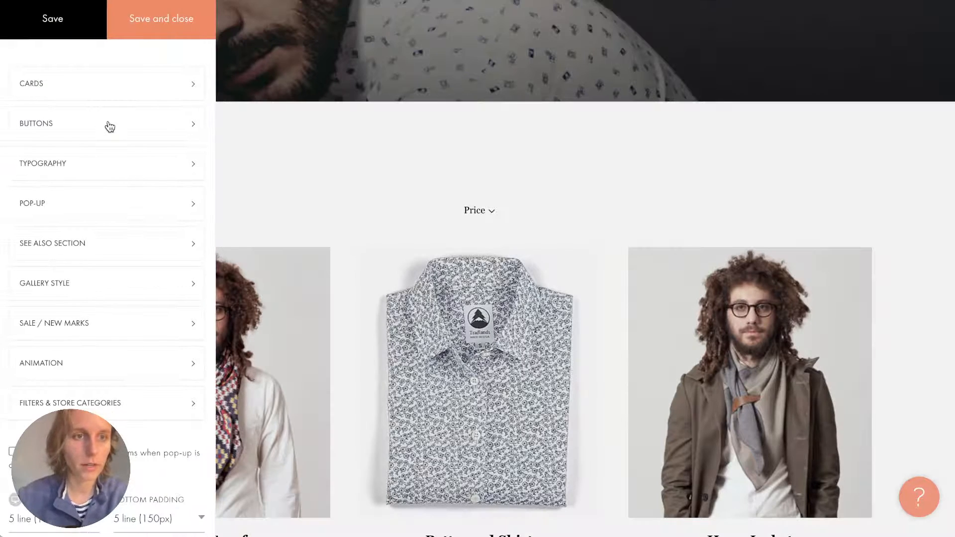
{"action": "left_click", "coordinate": [102, 94]}
{"action": "left_click", "coordinate": [252, 54]}
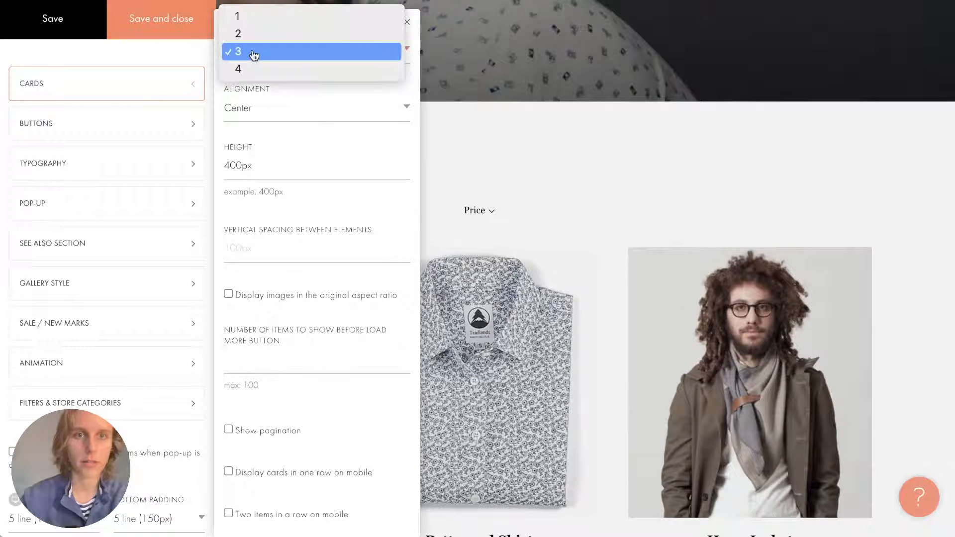
{"action": "left_click", "coordinate": [249, 60]}
{"action": "left_click", "coordinate": [249, 59]}
{"action": "left_click", "coordinate": [247, 72]}
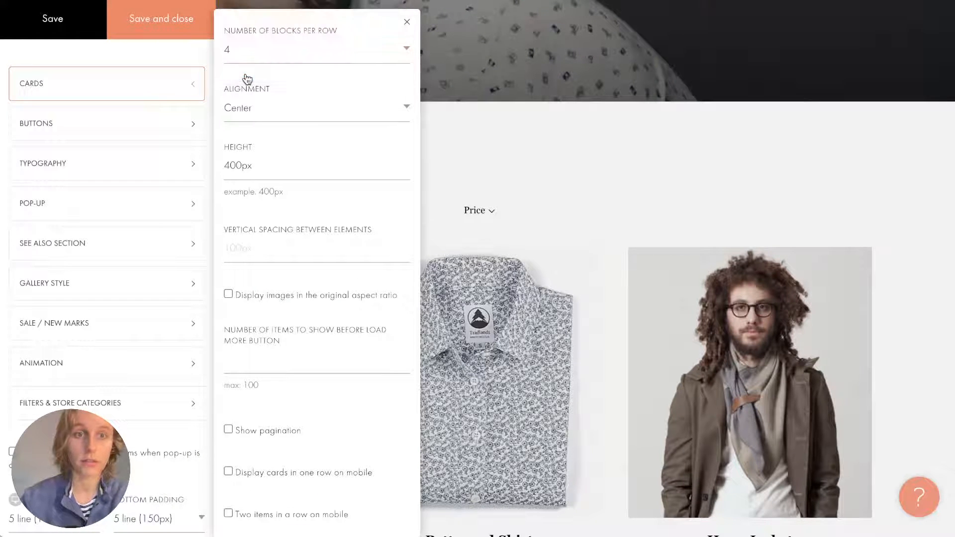
{"action": "left_click", "coordinate": [407, 21]}
{"action": "left_click", "coordinate": [410, 22]}
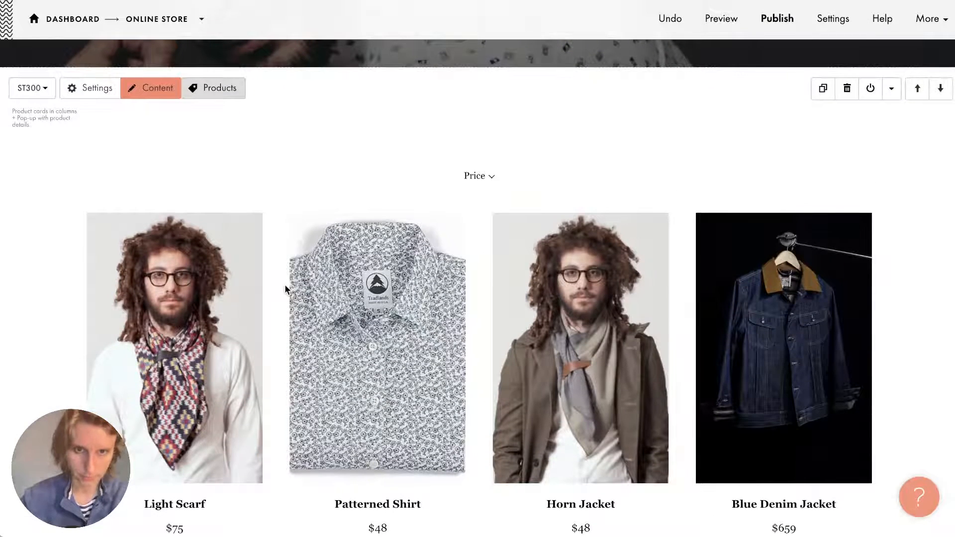
{"action": "scroll", "coordinate": [285, 285], "scroll_direction": "down", "scroll_amount": 7}
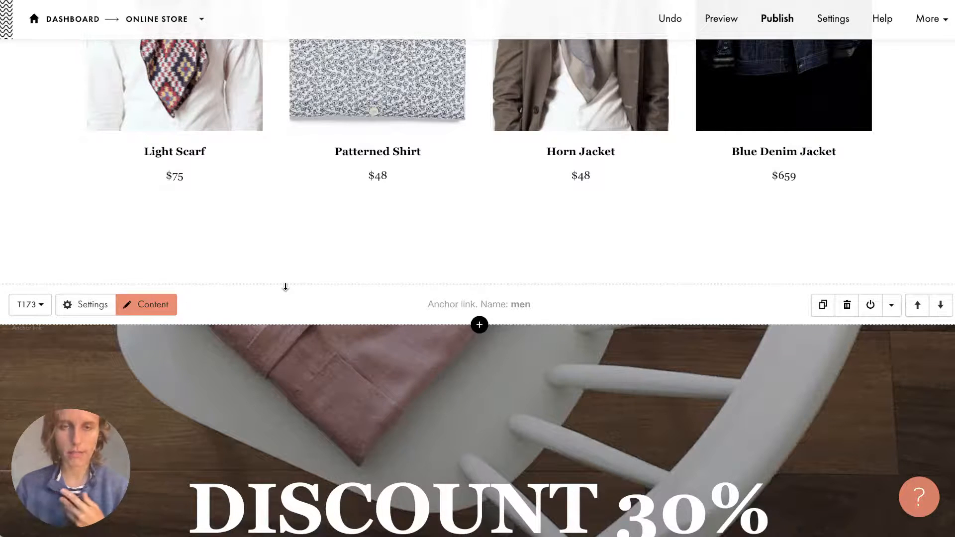
{"action": "scroll", "coordinate": [285, 287], "scroll_direction": "up", "scroll_amount": 6}
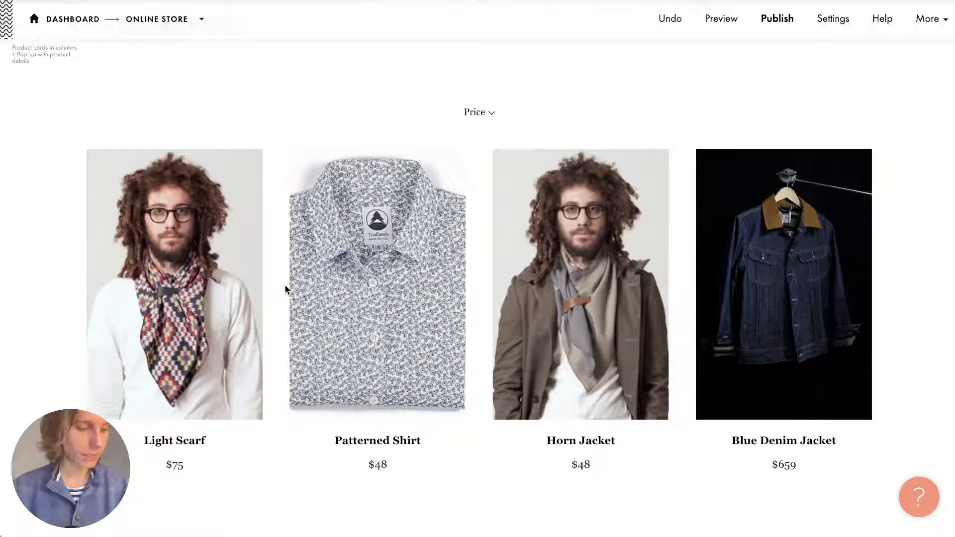
{"action": "scroll", "coordinate": [285, 286], "scroll_direction": "up", "scroll_amount": 20}
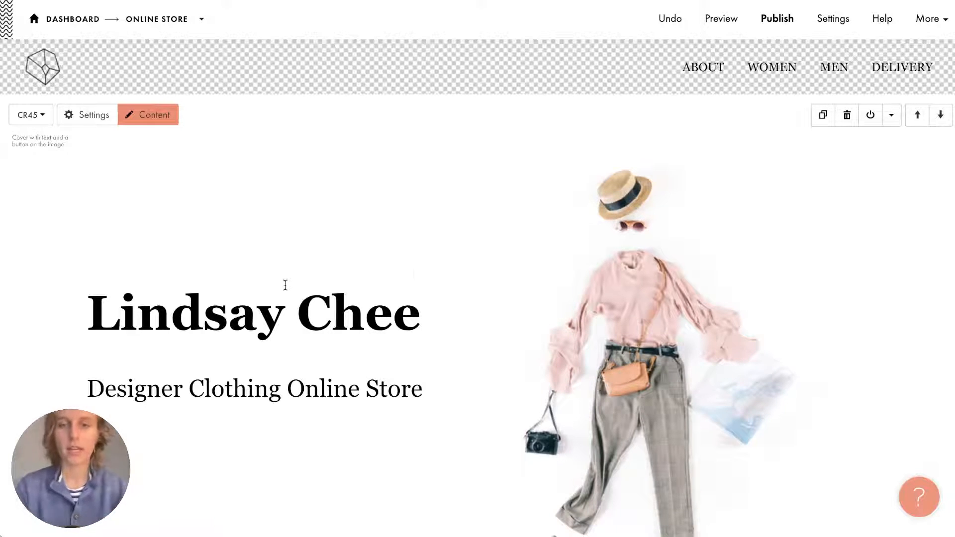
{"action": "scroll", "coordinate": [413, 267], "scroll_direction": "down", "scroll_amount": 1}
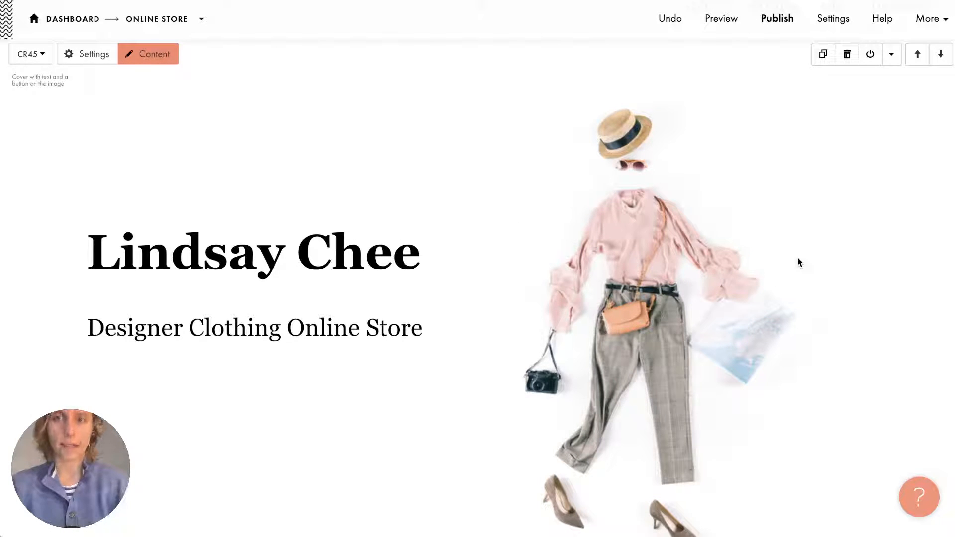
Open the project's Site Settings and go to the Payment Systems section.
{"action": "left_click", "coordinate": [944, 21]}
{"action": "left_click", "coordinate": [908, 55]}
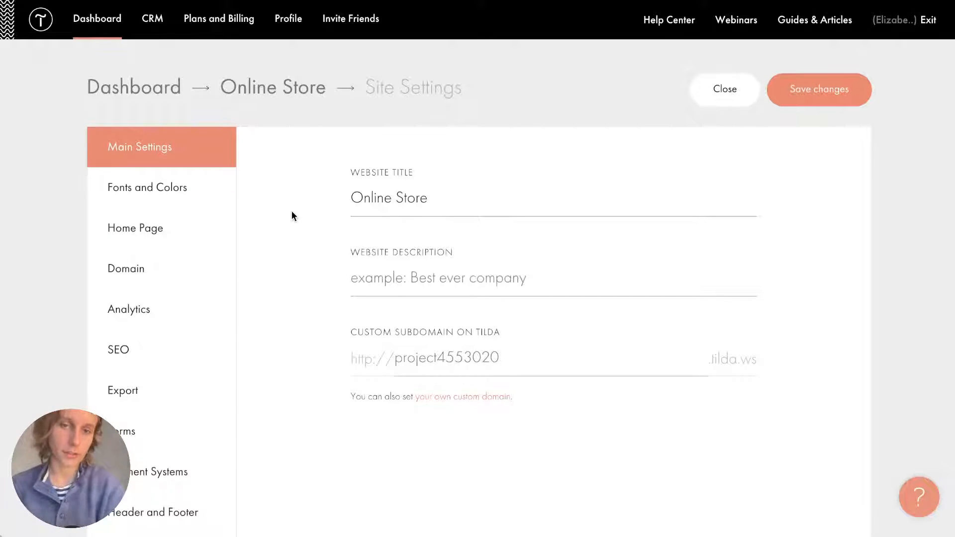
{"action": "scroll", "coordinate": [292, 212], "scroll_direction": "down", "scroll_amount": 3}
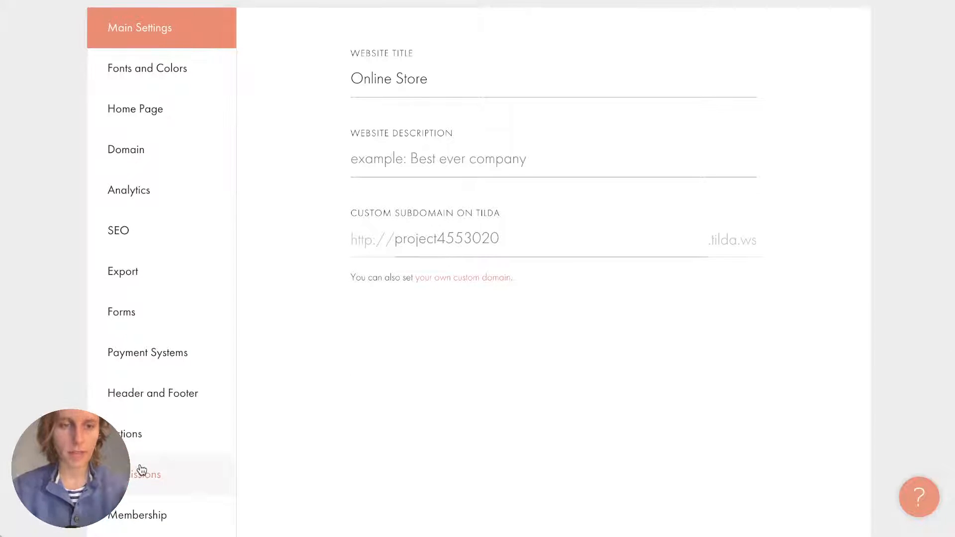
{"action": "scroll", "coordinate": [292, 50], "scroll_direction": "up", "scroll_amount": 2}
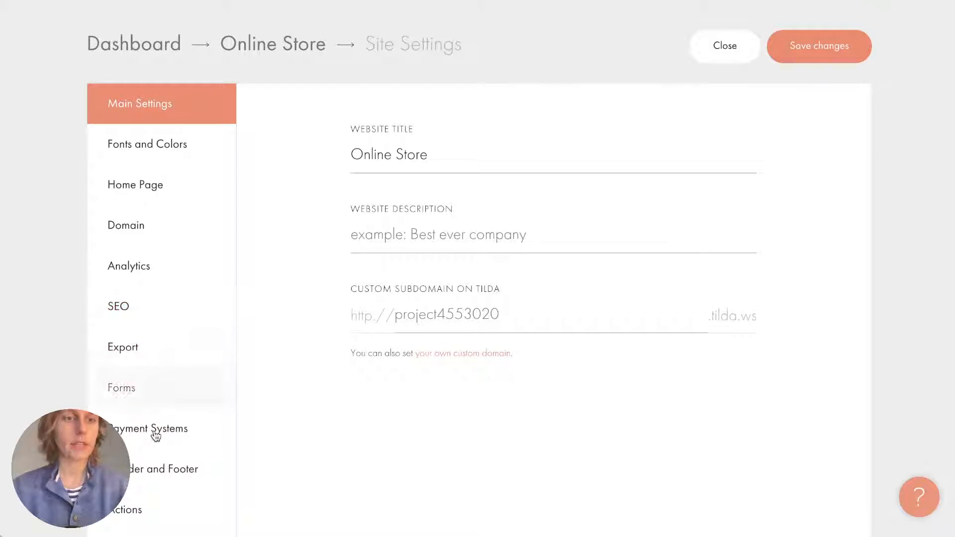
{"action": "left_click", "coordinate": [147, 437]}
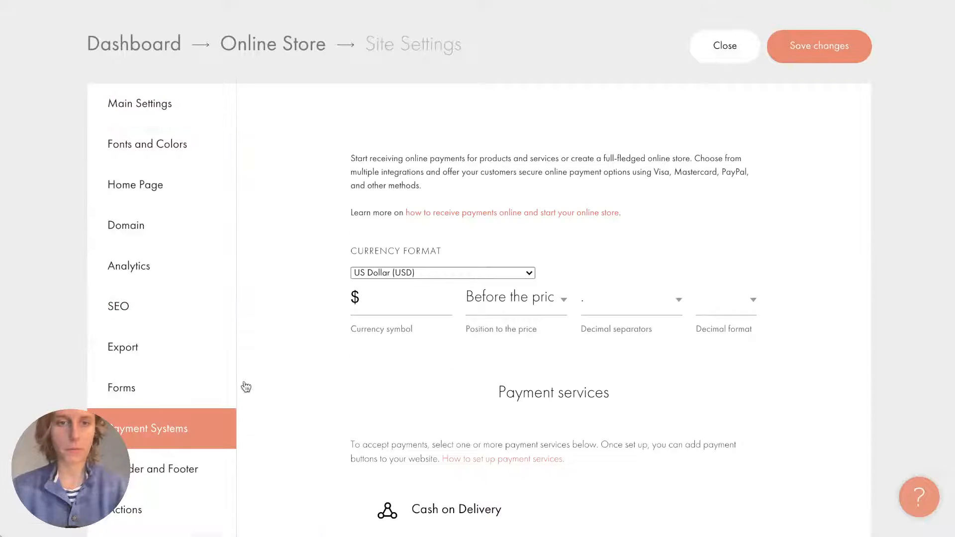
{"action": "scroll", "coordinate": [391, 356], "scroll_direction": "down", "scroll_amount": 2}
{"action": "scroll", "coordinate": [391, 356], "scroll_direction": "down", "scroll_amount": 1}
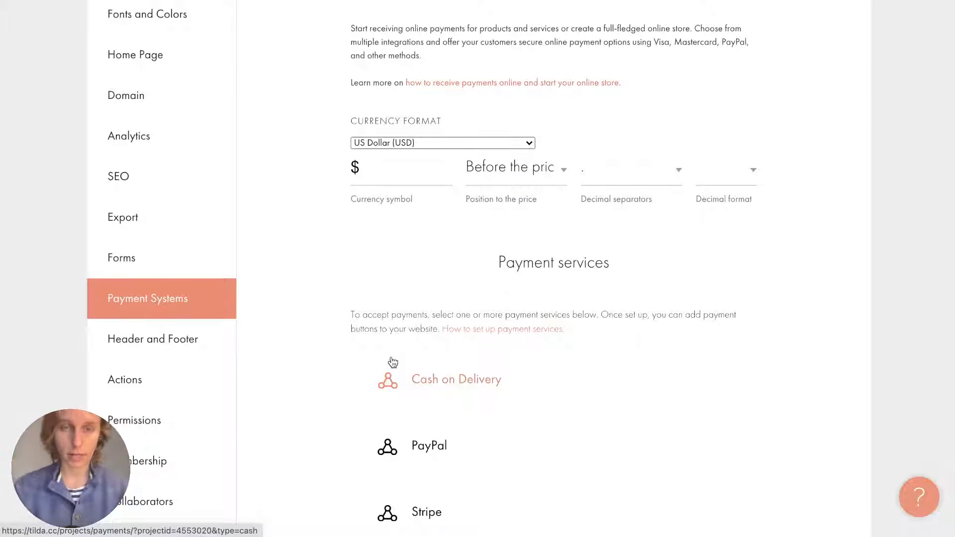
Keep US Dollar as the currency with the symbol positioned before the price.
{"action": "left_click", "coordinate": [399, 143]}
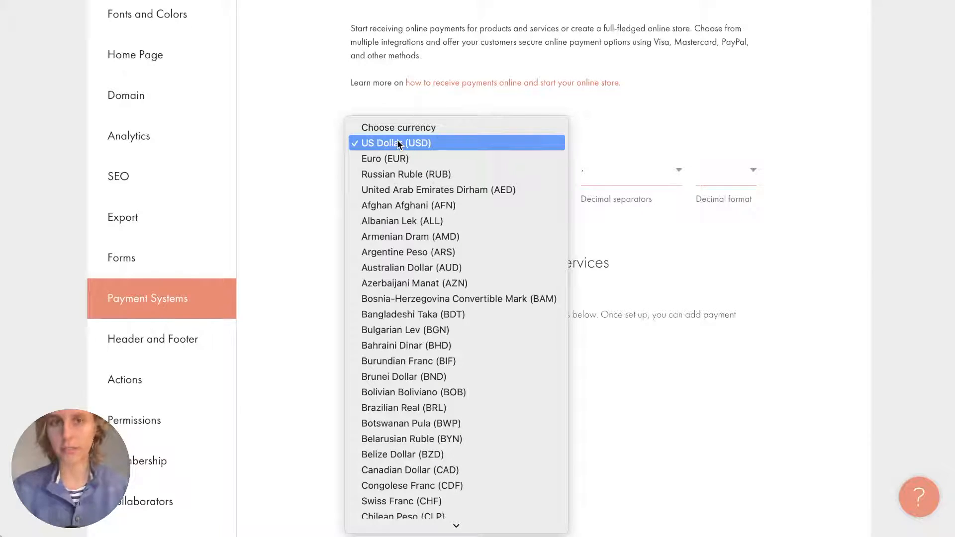
{"action": "scroll", "coordinate": [397, 143], "scroll_direction": "down", "scroll_amount": 20}
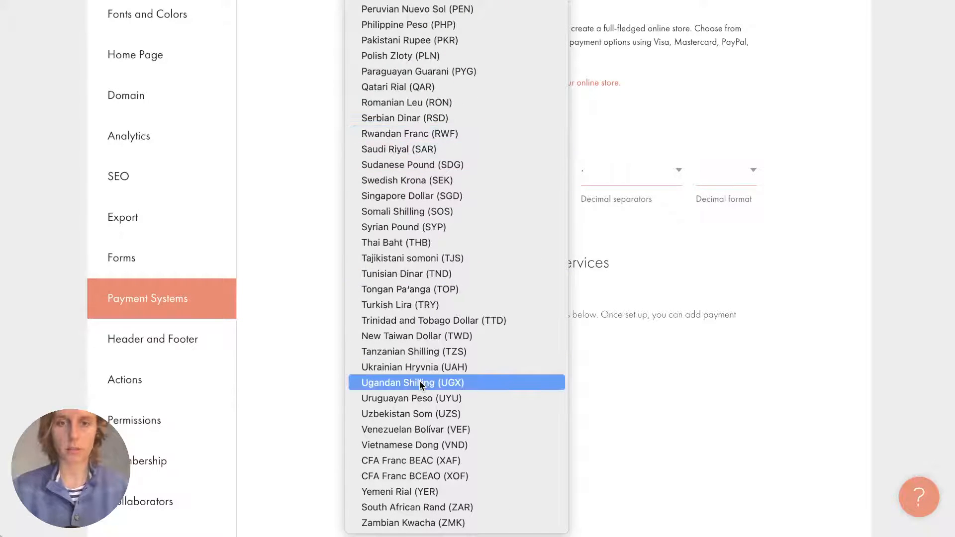
{"action": "left_click", "coordinate": [273, 188]}
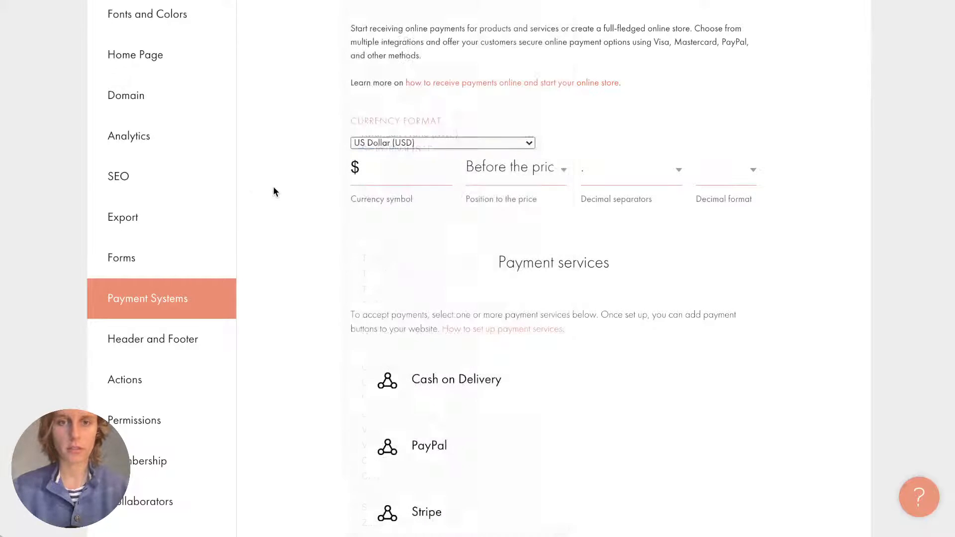
{"action": "left_click", "coordinate": [390, 171]}
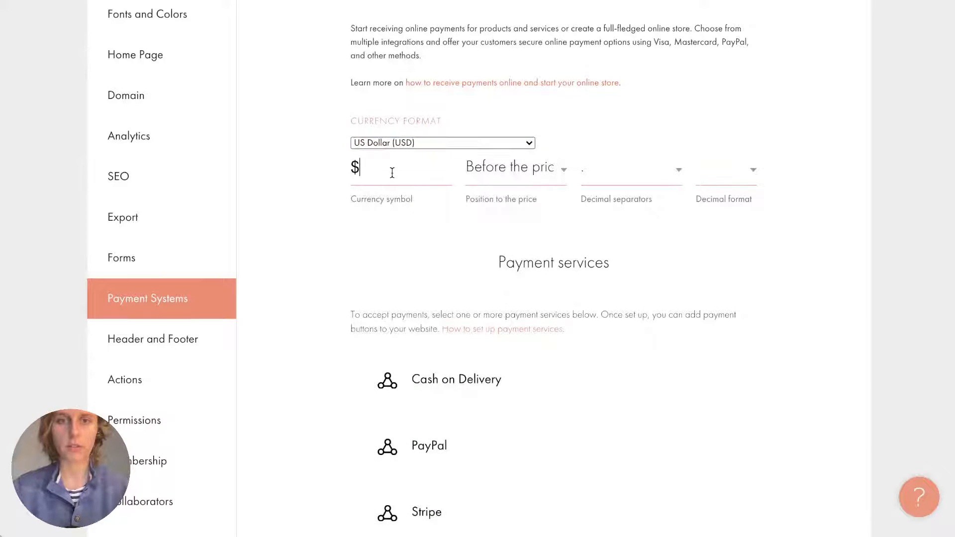
{"action": "left_click", "coordinate": [516, 179]}
{"action": "left_click", "coordinate": [551, 233]}
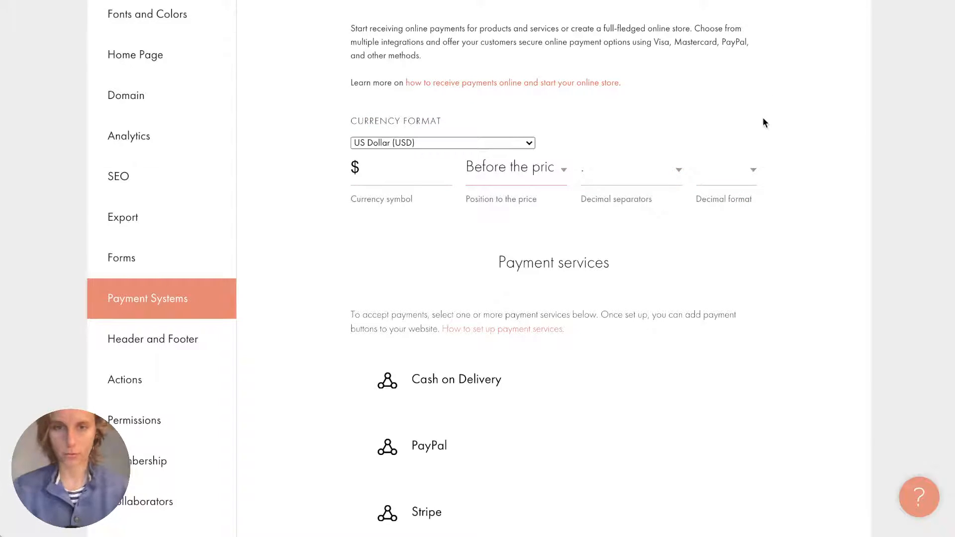
{"action": "scroll", "coordinate": [734, 303], "scroll_direction": "down", "scroll_amount": 4}
{"action": "scroll", "coordinate": [735, 305], "scroll_direction": "down", "scroll_amount": 1}
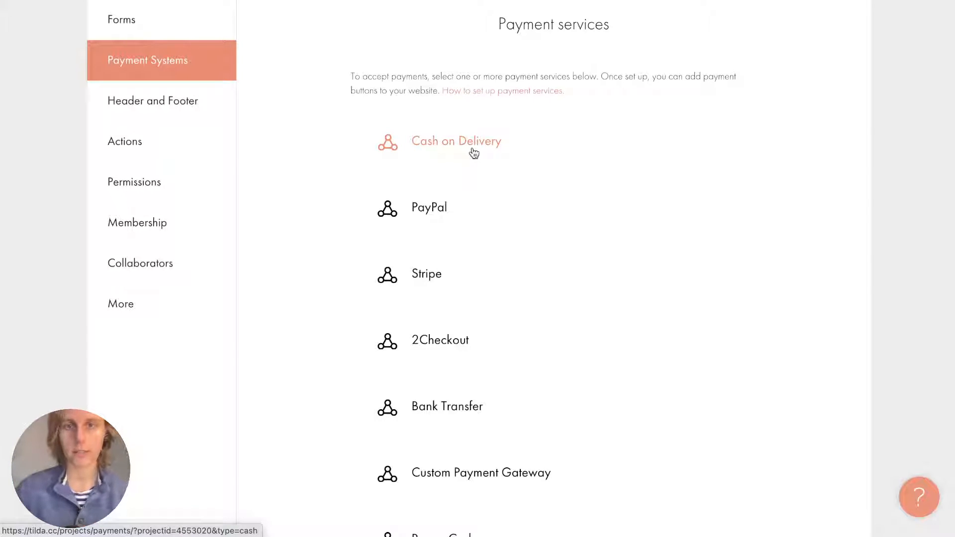
Add Cash on Delivery as a payment system, keeping the title 'Cash on delivery'.
{"action": "left_click", "coordinate": [474, 152]}
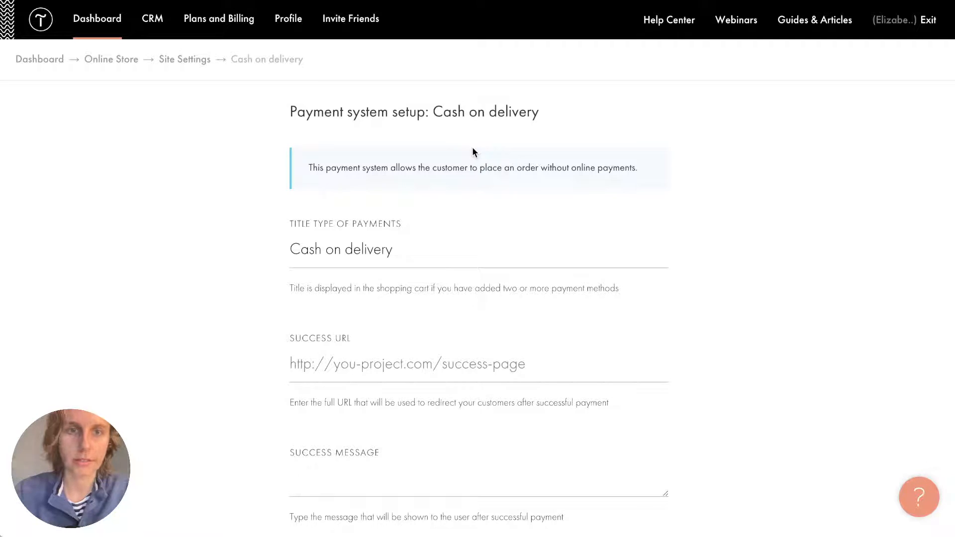
{"action": "left_click", "coordinate": [409, 248]}
{"action": "mouse_move", "coordinate": [410, 248]}
{"action": "left_mouse_down"}
{"action": "mouse_move", "coordinate": [279, 251]}
{"action": "mouse_move", "coordinate": [413, 261]}
{"action": "left_mouse_up"}
{"action": "left_click", "coordinate": [344, 256]}
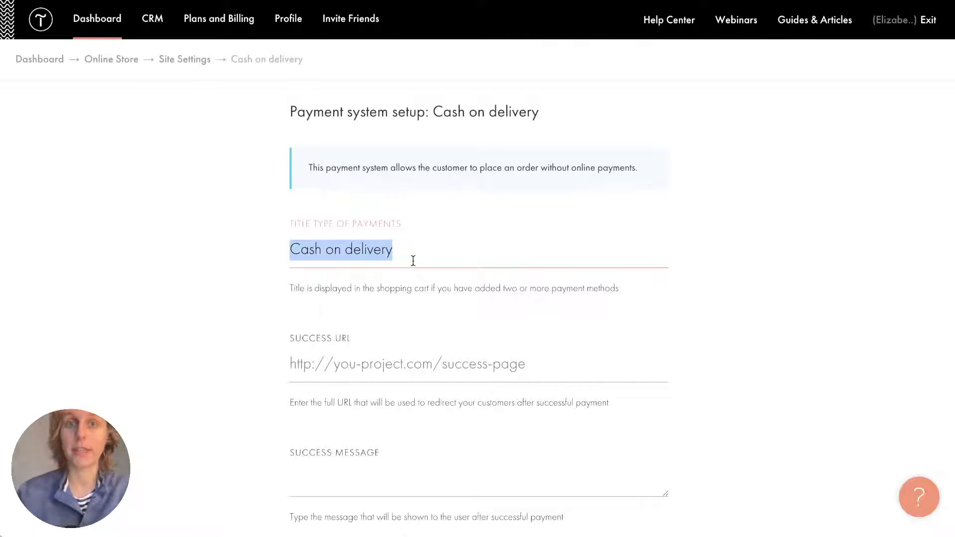
{"action": "left_click", "coordinate": [412, 261]}
{"action": "left_click", "coordinate": [392, 349]}
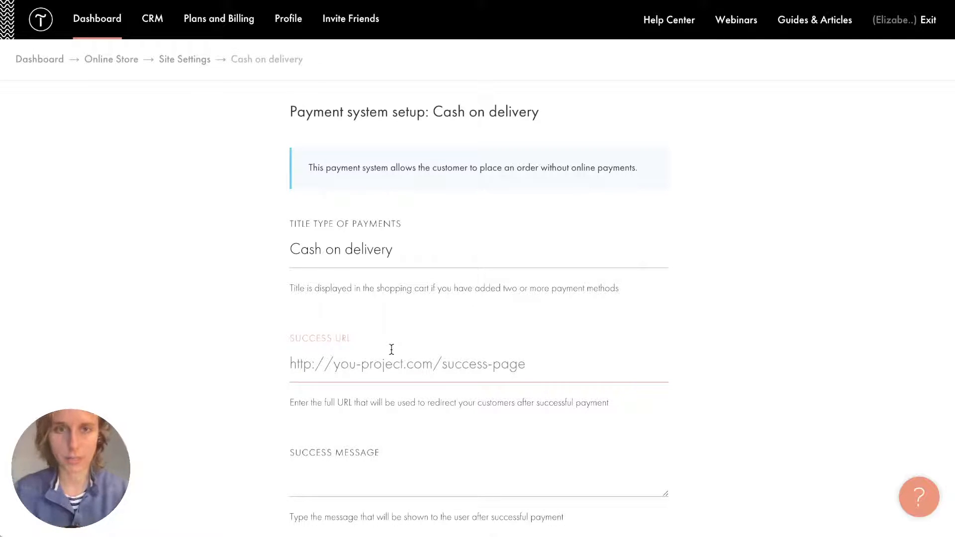
{"action": "scroll", "coordinate": [402, 303], "scroll_direction": "down", "scroll_amount": 4}
{"action": "left_click", "coordinate": [368, 280]}
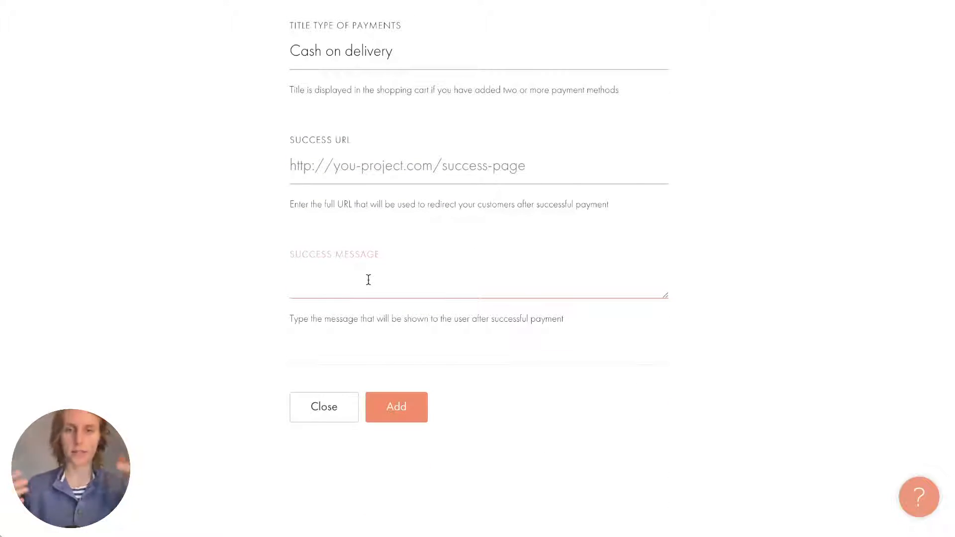
{"action": "left_click", "coordinate": [391, 405]}
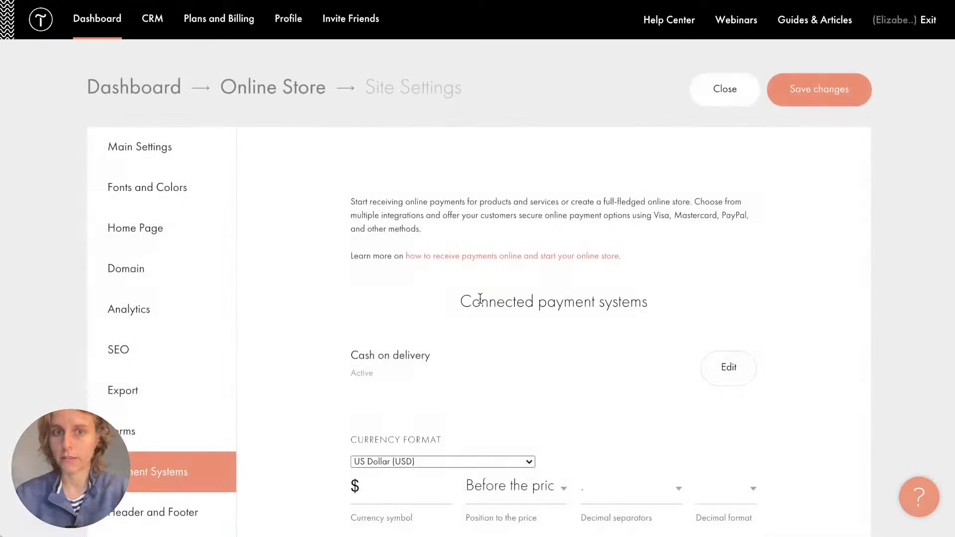
{"action": "scroll", "coordinate": [396, 325], "scroll_direction": "down", "scroll_amount": 1}
{"action": "scroll", "coordinate": [397, 325], "scroll_direction": "down", "scroll_amount": 3}
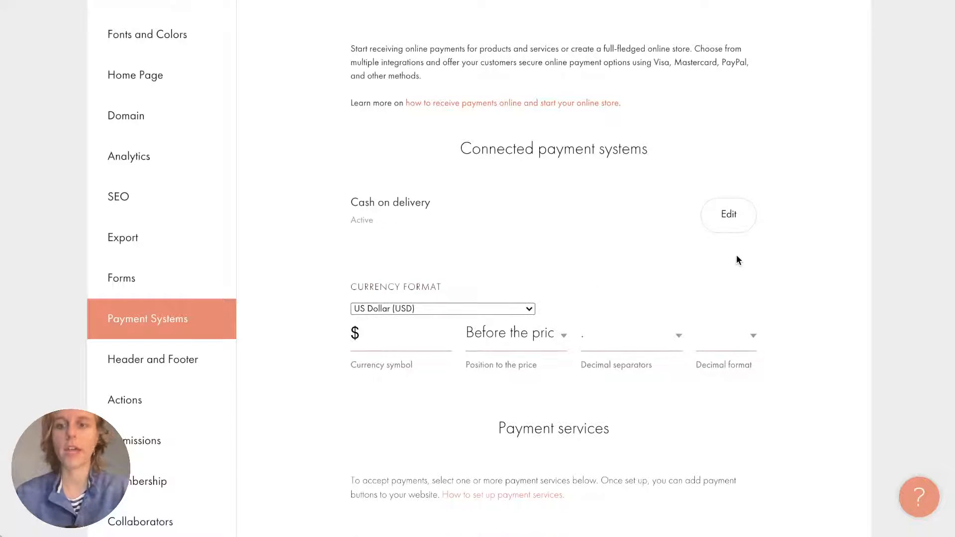
{"action": "left_click", "coordinate": [740, 224]}
{"action": "scroll", "coordinate": [377, 218], "scroll_direction": "down", "scroll_amount": 3}
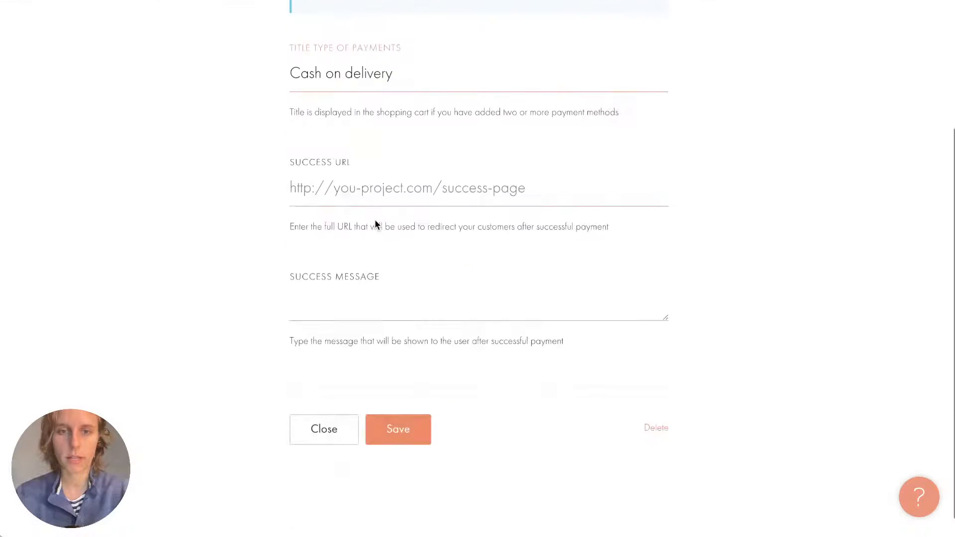
{"action": "scroll", "coordinate": [375, 223], "scroll_direction": "up", "scroll_amount": 3}
{"action": "scroll", "coordinate": [375, 223], "scroll_direction": "down", "scroll_amount": 5}
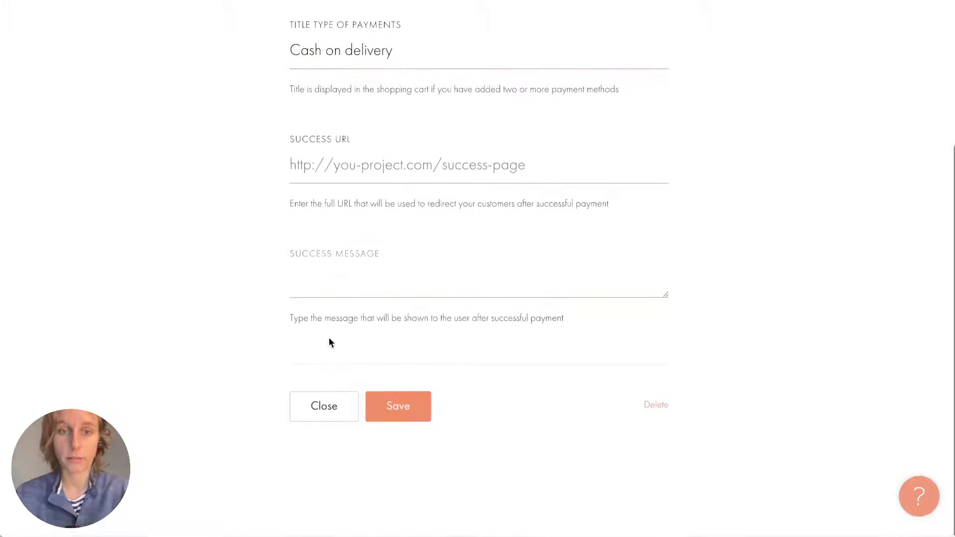
{"action": "left_click", "coordinate": [326, 405]}
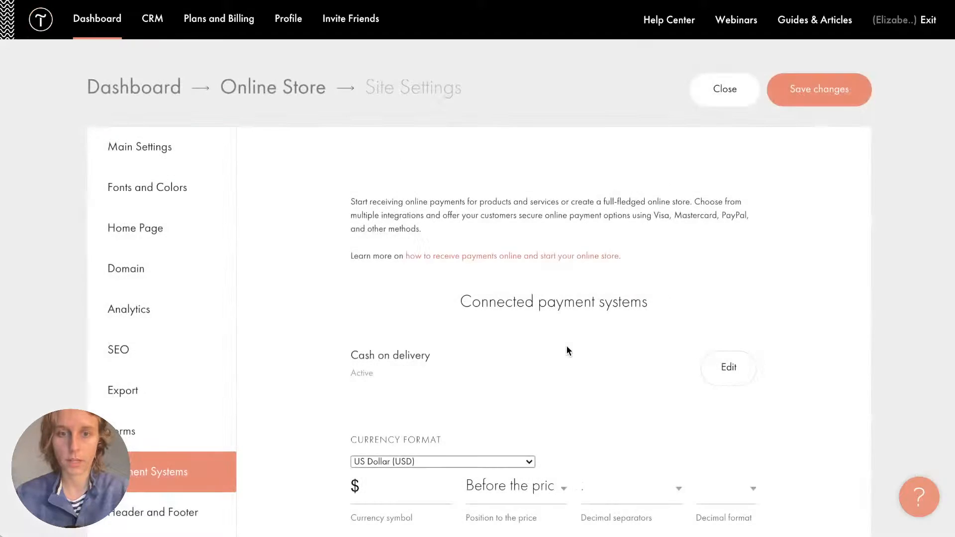
{"action": "scroll", "coordinate": [566, 345], "scroll_direction": "down", "scroll_amount": 5}
{"action": "scroll", "coordinate": [565, 350], "scroll_direction": "down", "scroll_amount": 5}
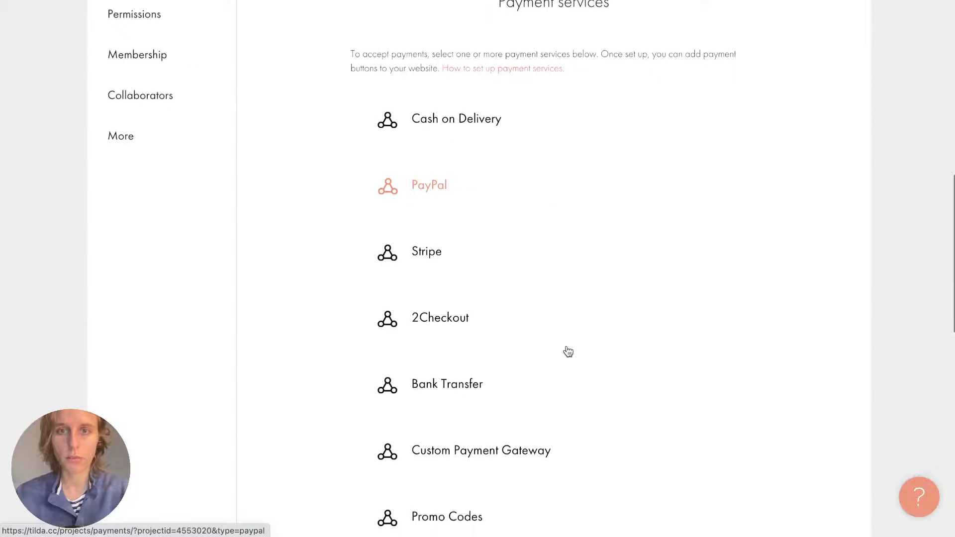
{"action": "scroll", "coordinate": [567, 351], "scroll_direction": "up", "scroll_amount": 1}
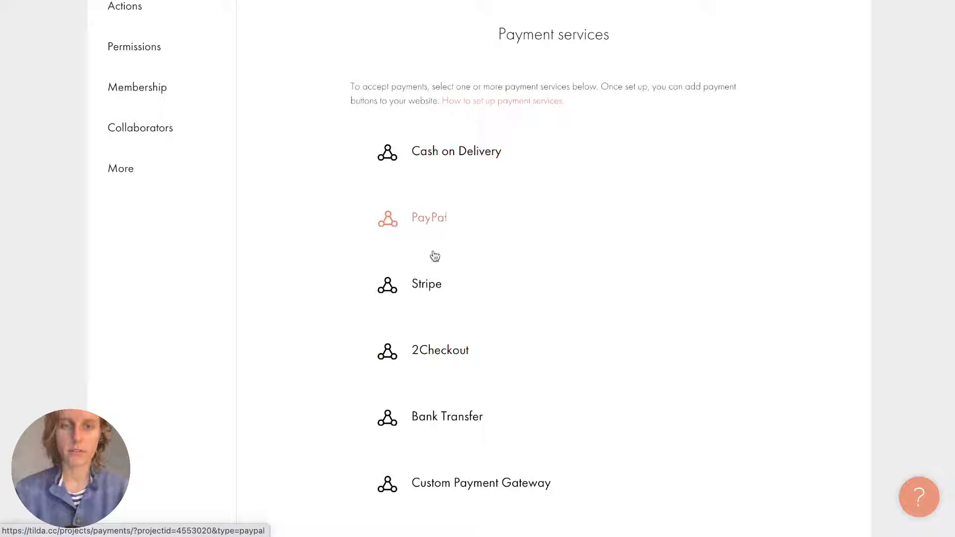
{"action": "scroll", "coordinate": [438, 403], "scroll_direction": "down", "scroll_amount": 2}
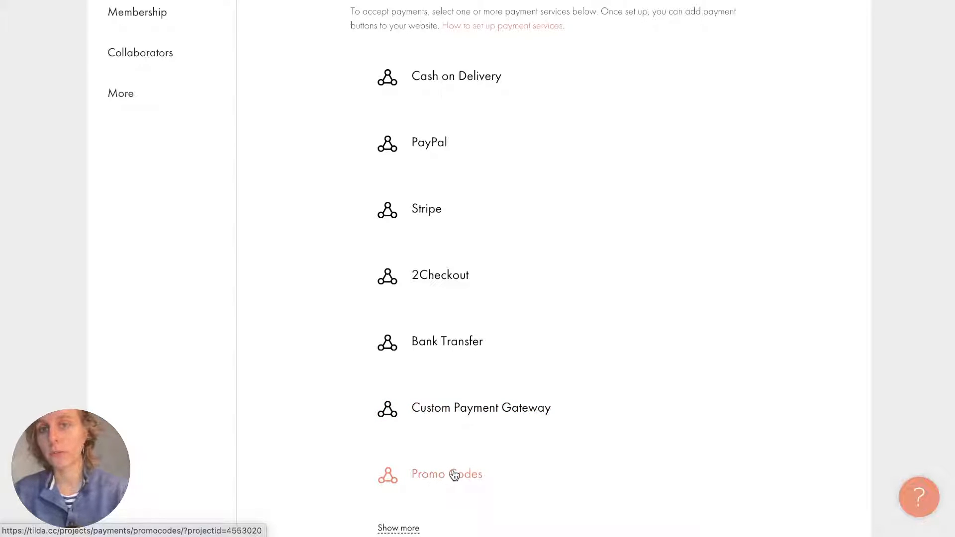
{"action": "scroll", "coordinate": [454, 475], "scroll_direction": "up", "scroll_amount": 2}
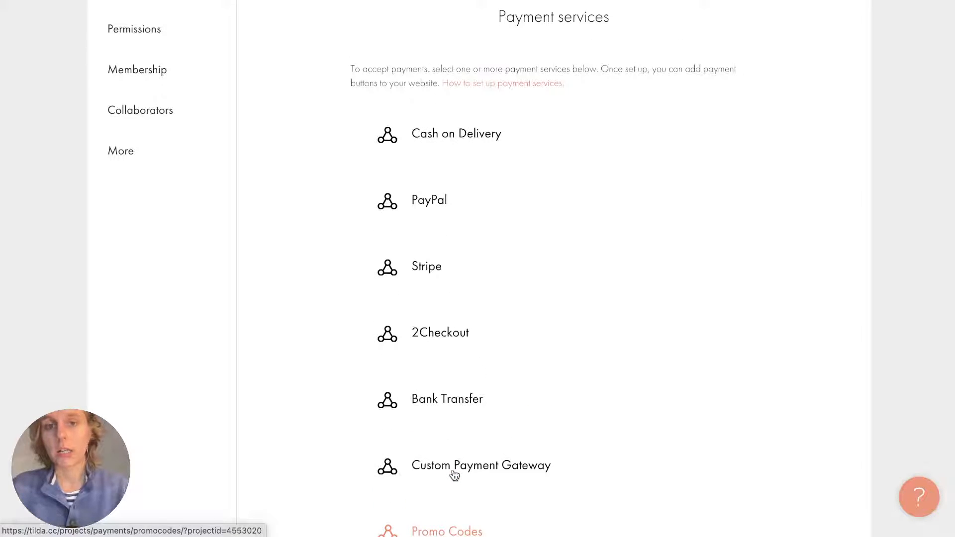
Start PayPal setup with the business email, Purchase payment type, USD currency and shipping disabled.
{"action": "left_click", "coordinate": [417, 208]}
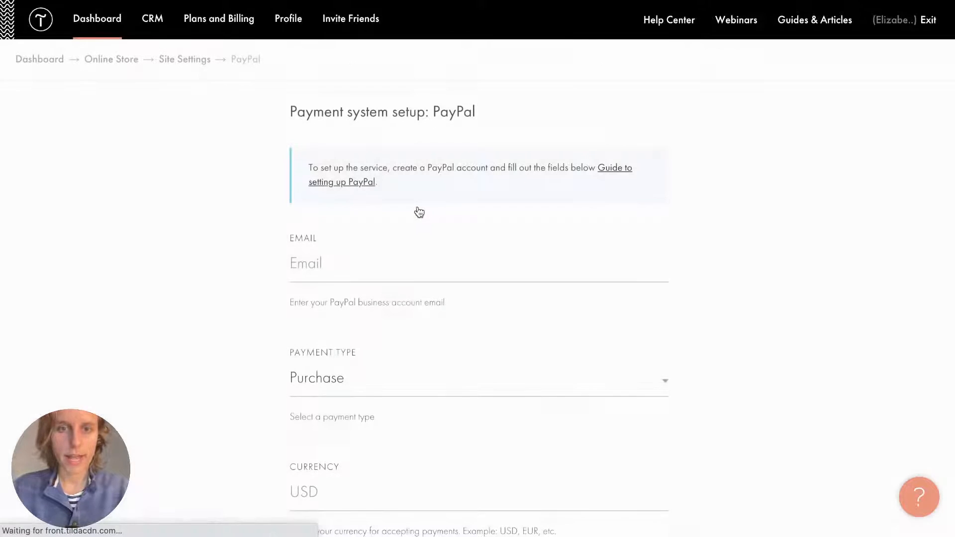
{"action": "left_click", "coordinate": [360, 256]}
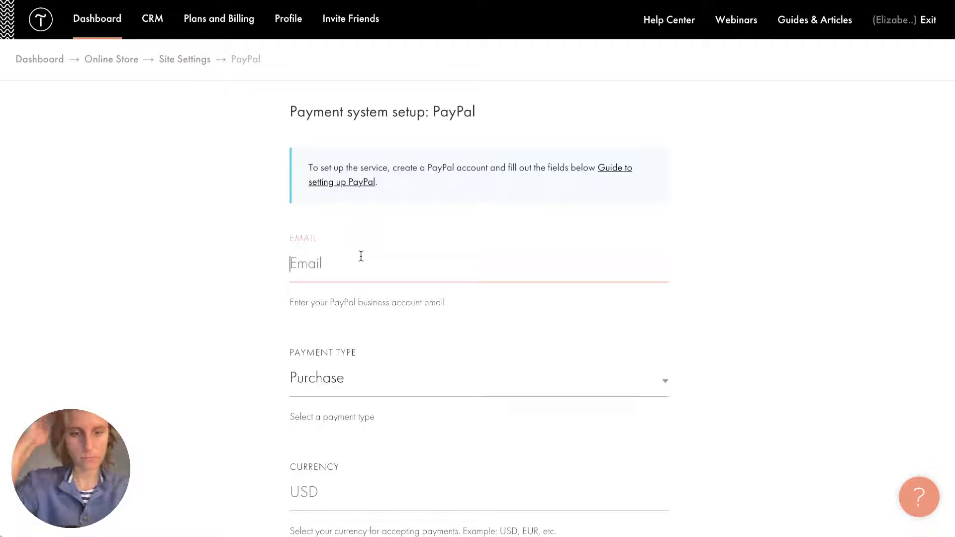
{"action": "type", "text": "email@"}
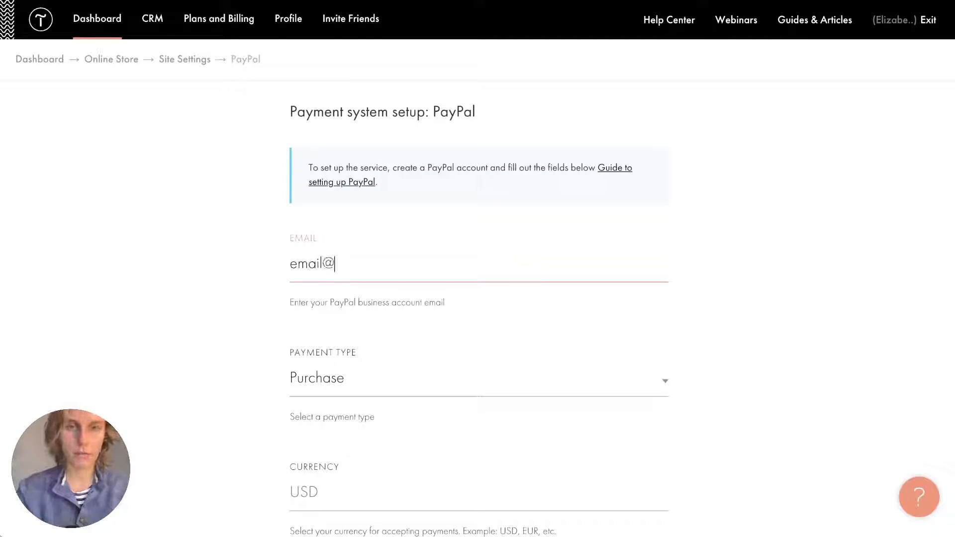
{"action": "type", "text": "email.c"}
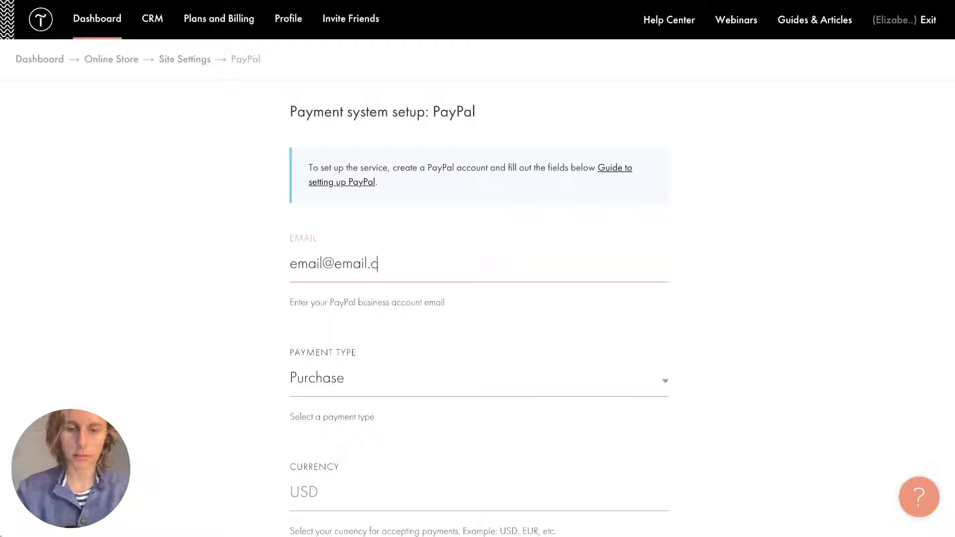
{"action": "type", "text": "om"}
{"action": "scroll", "coordinate": [327, 326], "scroll_direction": "down", "scroll_amount": 2}
{"action": "left_click", "coordinate": [331, 293]}
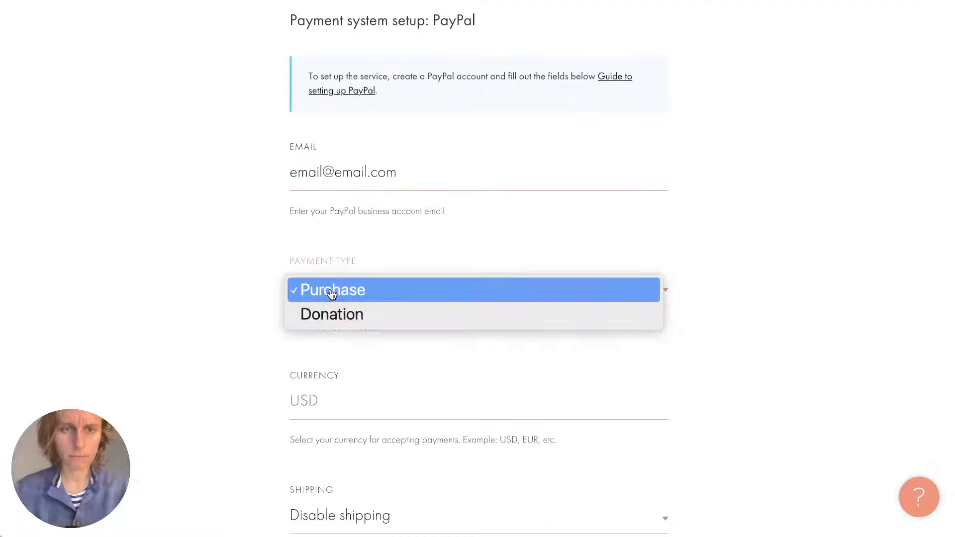
{"action": "left_click", "coordinate": [331, 294]}
{"action": "left_click", "coordinate": [338, 291]}
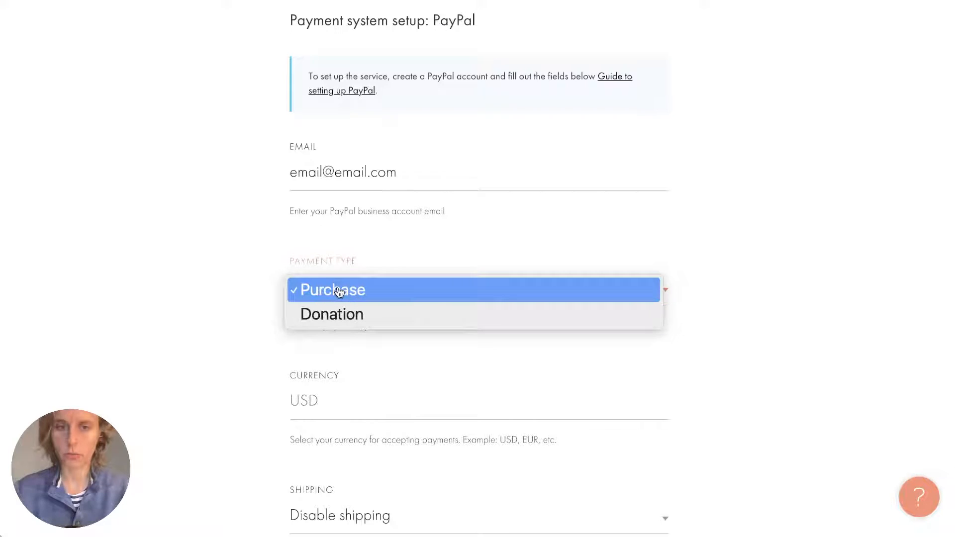
{"action": "left_click", "coordinate": [155, 365]}
{"action": "scroll", "coordinate": [156, 365], "scroll_direction": "down", "scroll_amount": 4}
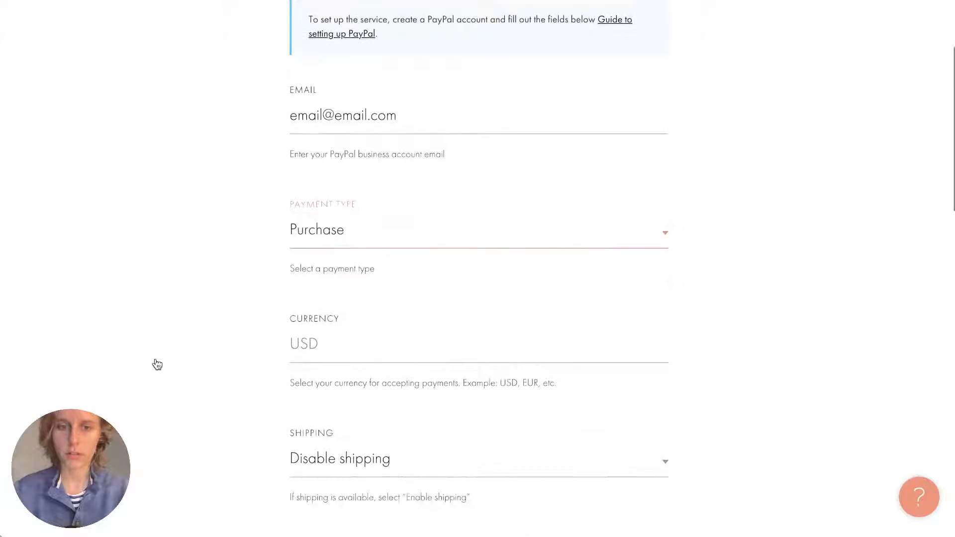
{"action": "left_click", "coordinate": [337, 193]}
{"action": "type", "text": "USD"}
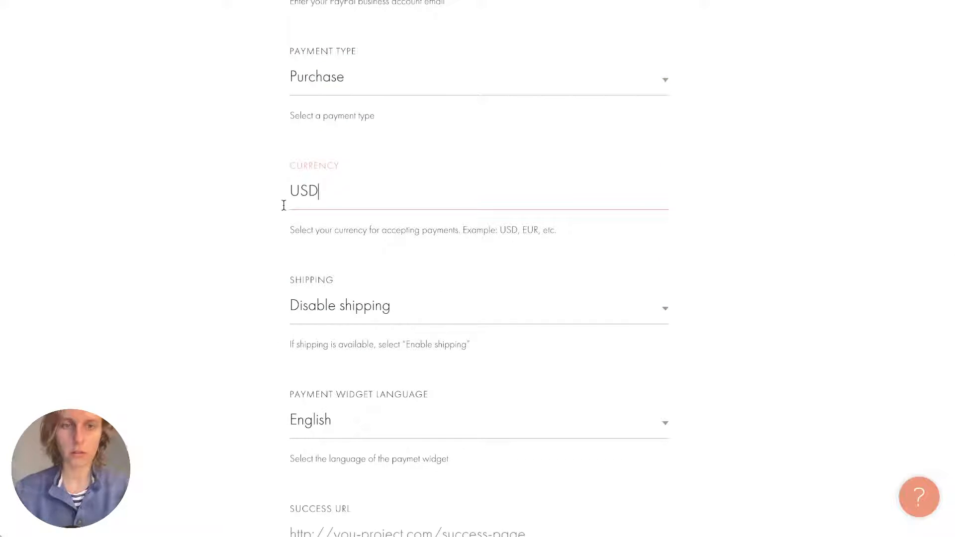
{"action": "scroll", "coordinate": [242, 224], "scroll_direction": "down", "scroll_amount": 3}
{"action": "left_click", "coordinate": [392, 198]}
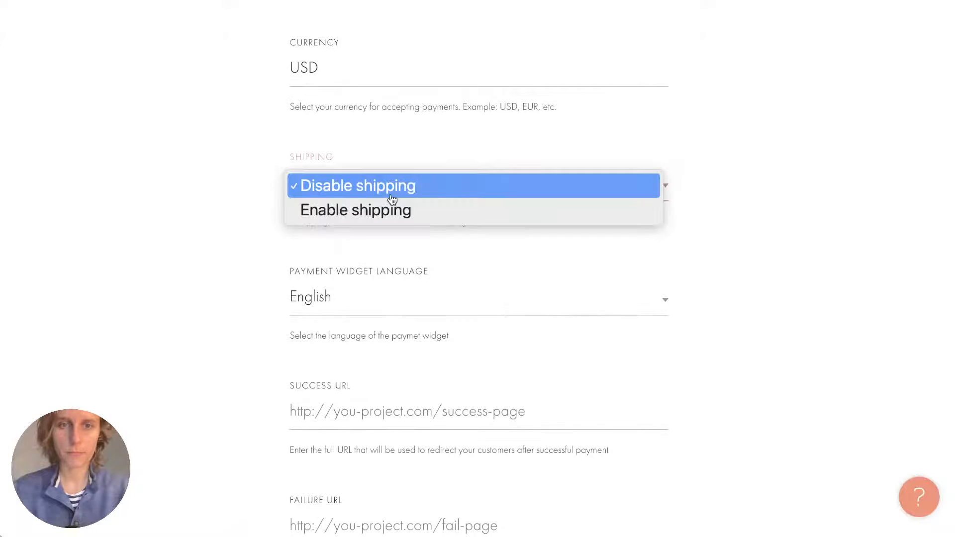
{"action": "left_click", "coordinate": [221, 225]}
Keep live mode on, shorten the title to 'Credit card or PayPal', and add PayPal.
{"action": "scroll", "coordinate": [220, 225], "scroll_direction": "down", "scroll_amount": 1}
{"action": "scroll", "coordinate": [220, 225], "scroll_direction": "up", "scroll_amount": 1}
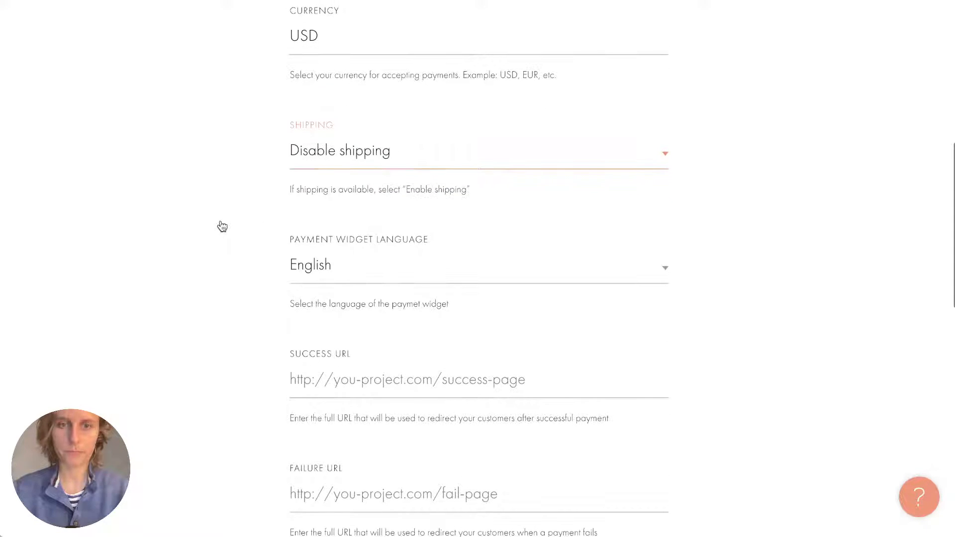
{"action": "scroll", "coordinate": [377, 238], "scroll_direction": "down", "scroll_amount": 9}
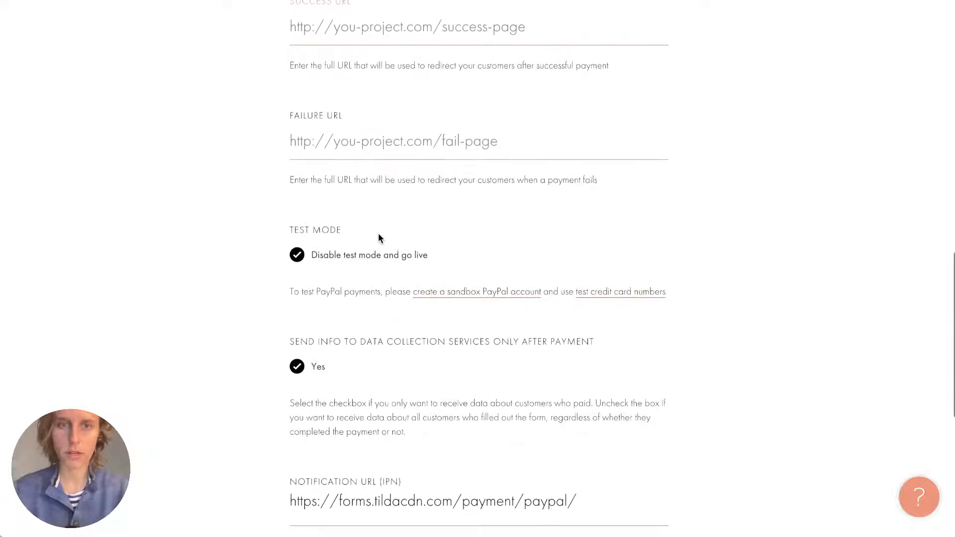
{"action": "scroll", "coordinate": [355, 181], "scroll_direction": "down", "scroll_amount": 3}
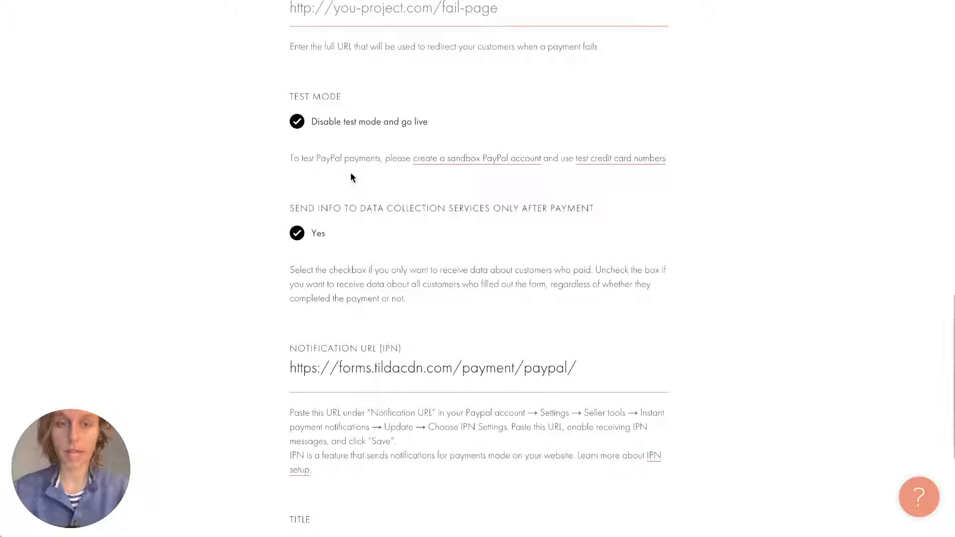
{"action": "scroll", "coordinate": [298, 93], "scroll_direction": "down", "scroll_amount": 1}
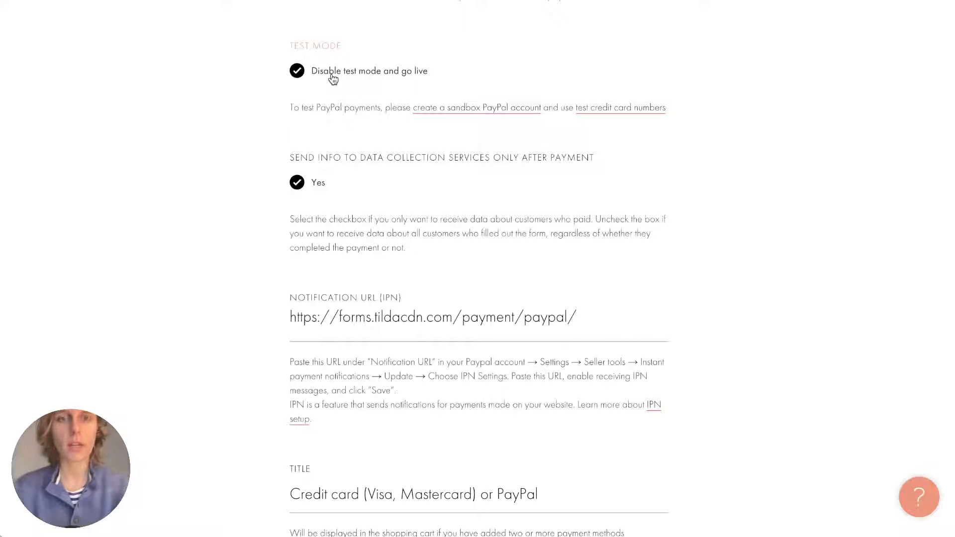
{"action": "left_click", "coordinate": [300, 70]}
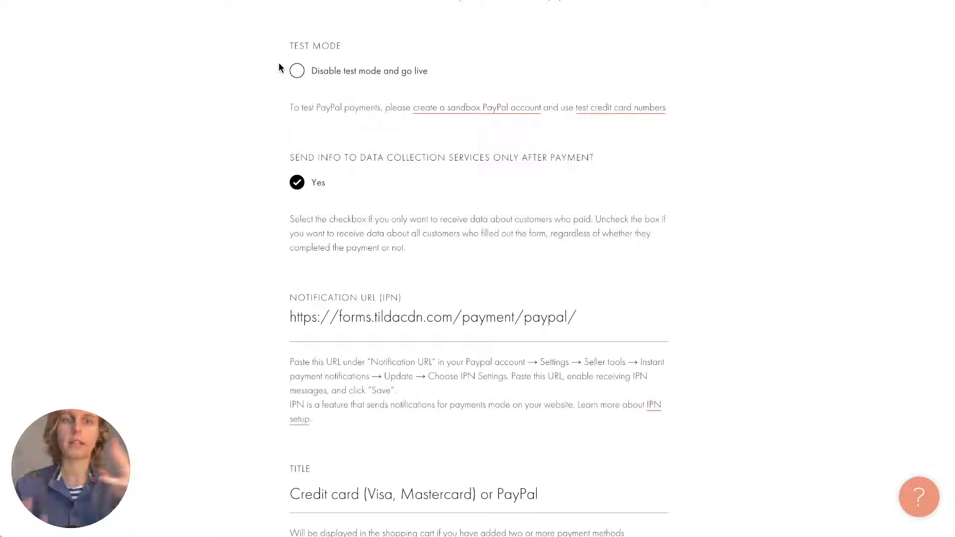
{"action": "left_click", "coordinate": [326, 72]}
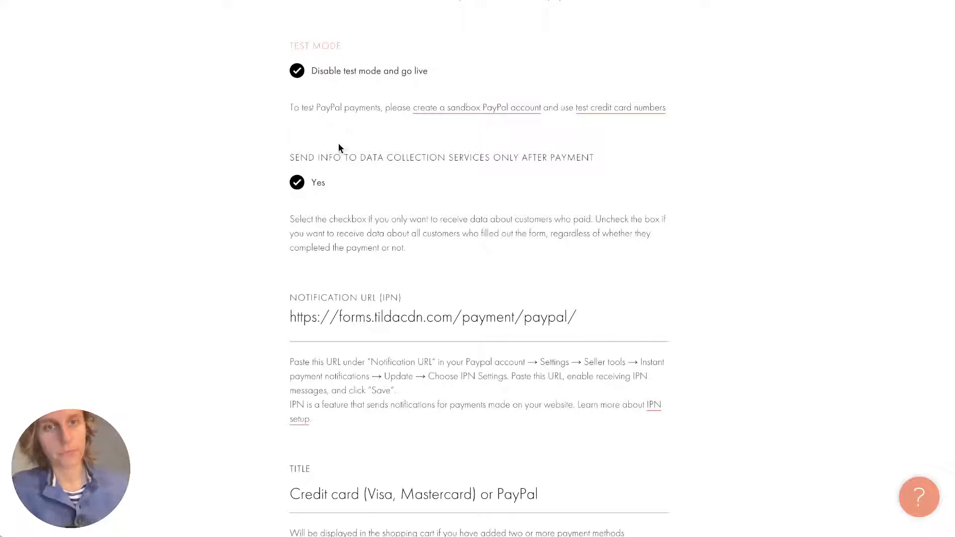
{"action": "scroll", "coordinate": [386, 159], "scroll_direction": "down", "scroll_amount": 1}
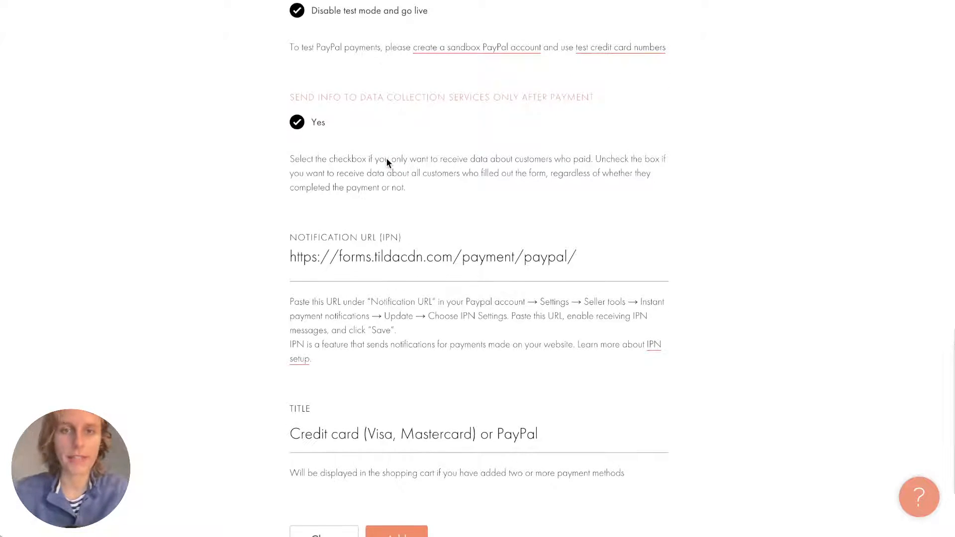
{"action": "scroll", "coordinate": [386, 157], "scroll_direction": "down", "scroll_amount": 1}
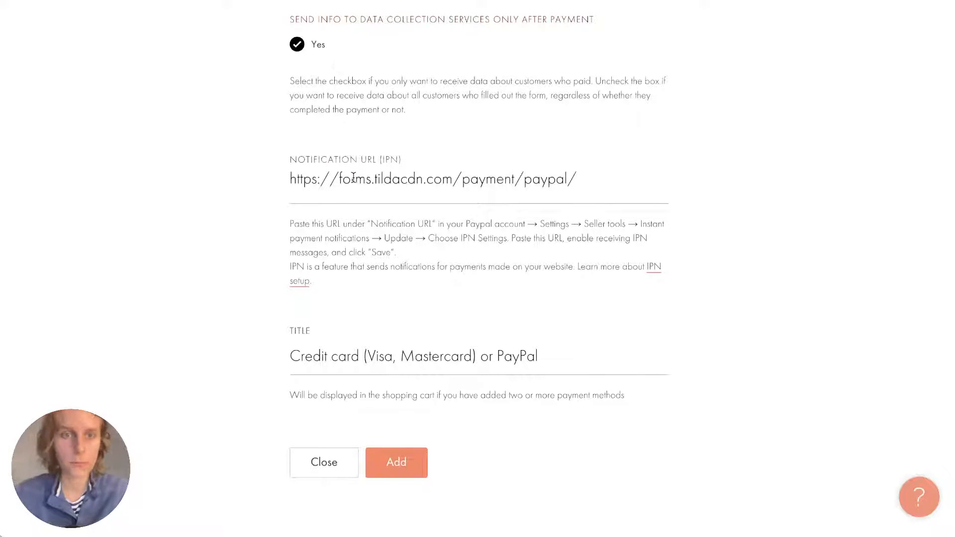
{"action": "scroll", "coordinate": [334, 258], "scroll_direction": "down", "scroll_amount": 1}
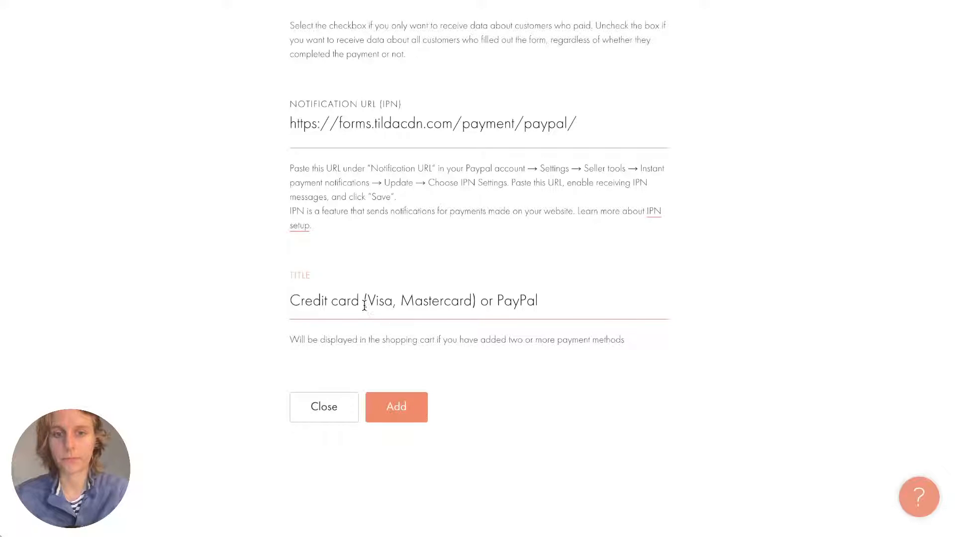
{"action": "left_click_drag", "start_coordinate": [363, 304], "coordinate": [480, 305]}
{"action": "key", "text": "BackSpace"}
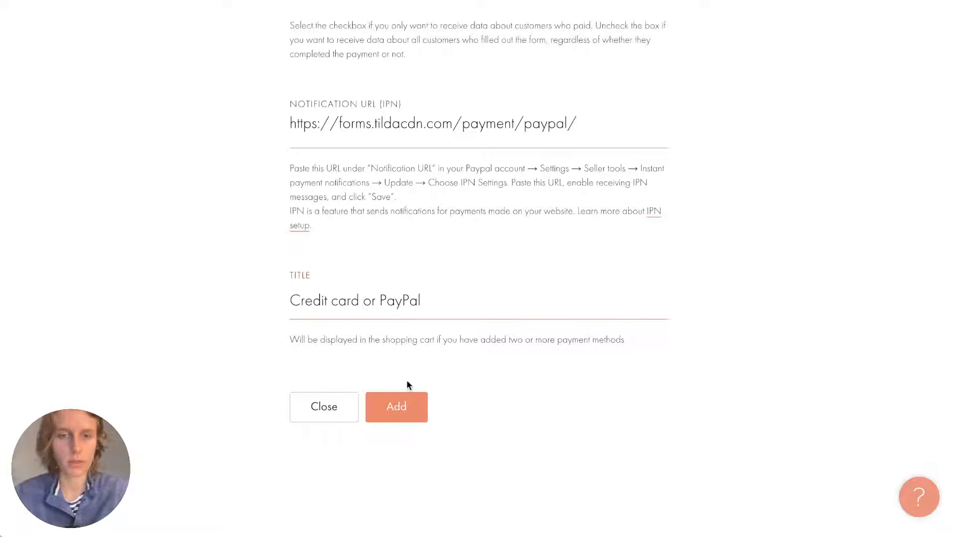
{"action": "left_click", "coordinate": [394, 412]}
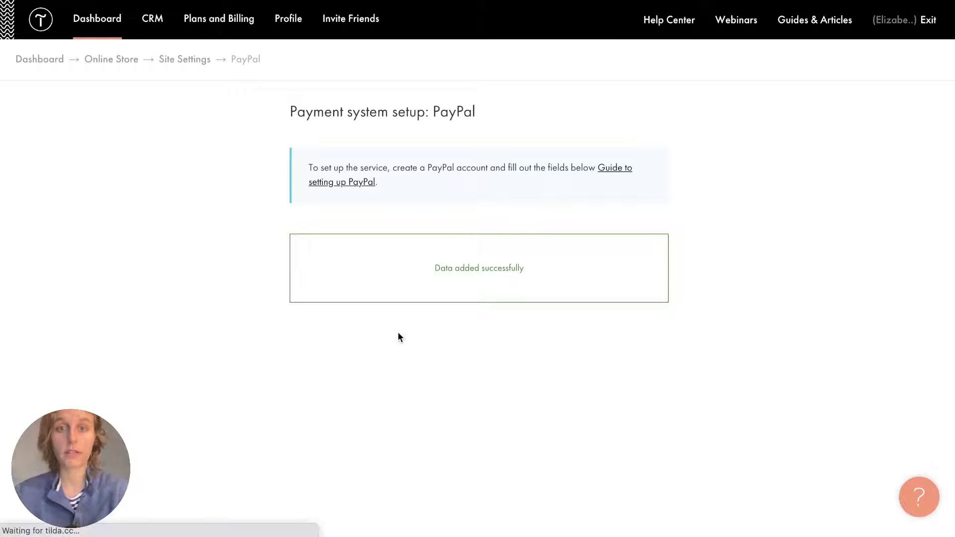
Open the Stripe setup form from the Payment services list.
{"action": "scroll", "coordinate": [398, 332], "scroll_direction": "down", "scroll_amount": 1}
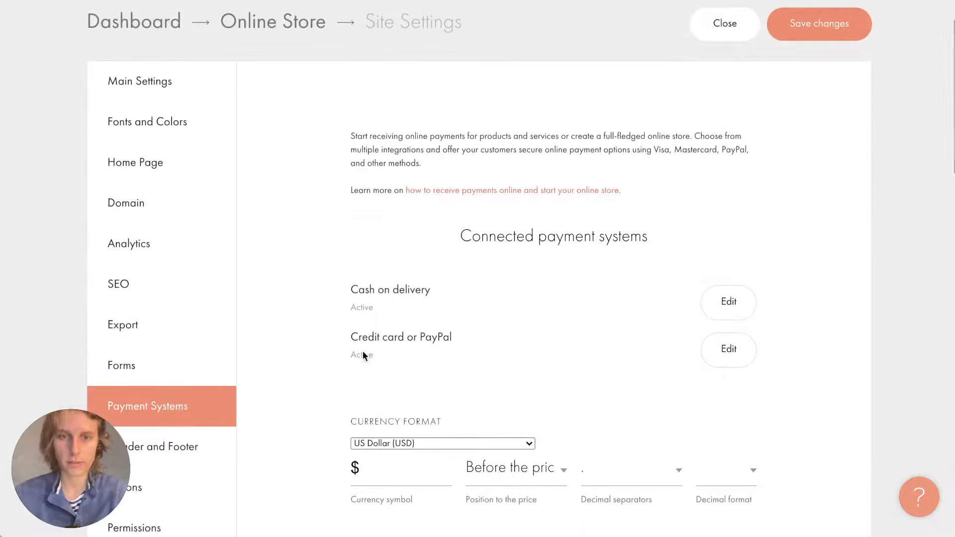
{"action": "scroll", "coordinate": [364, 337], "scroll_direction": "down", "scroll_amount": 9}
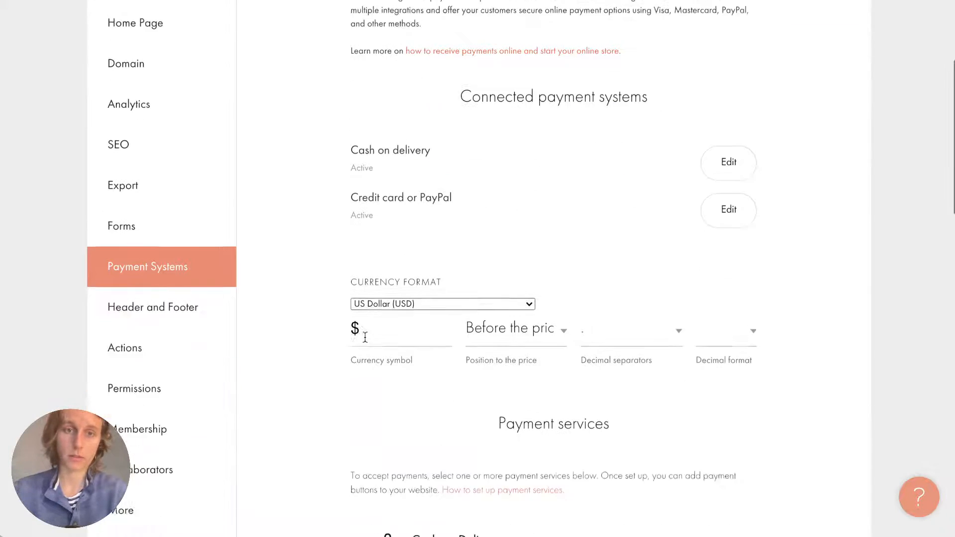
{"action": "scroll", "coordinate": [365, 341], "scroll_direction": "down", "scroll_amount": 2}
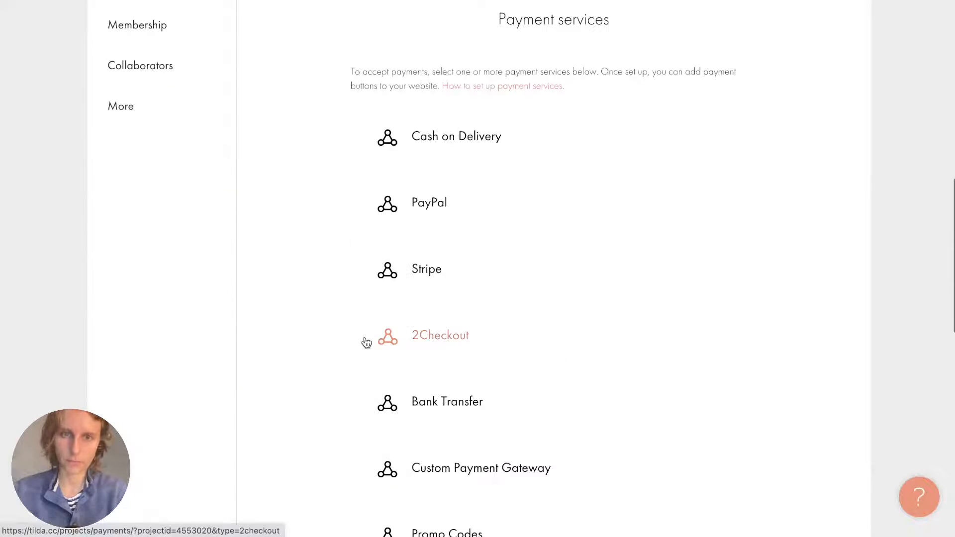
{"action": "scroll", "coordinate": [365, 341], "scroll_direction": "up", "scroll_amount": 1}
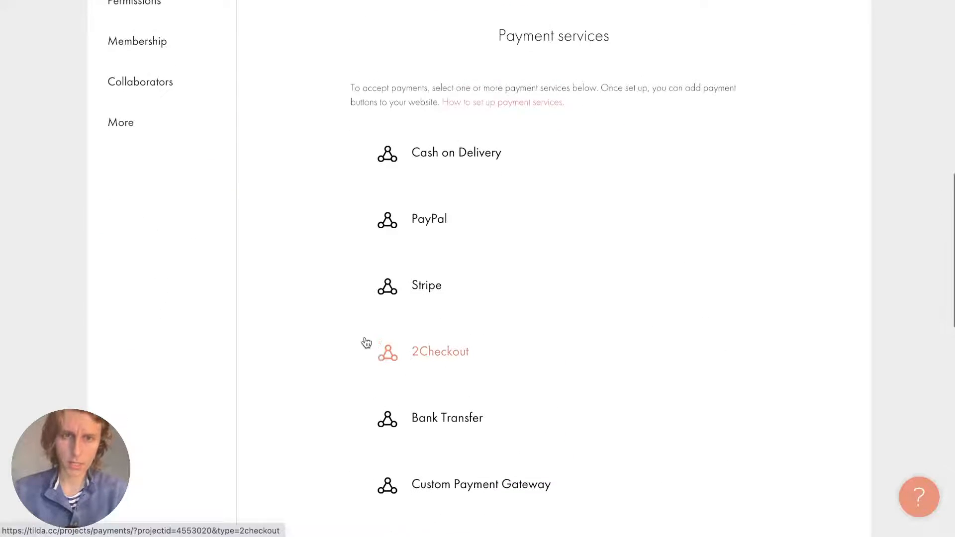
{"action": "left_click", "coordinate": [424, 287]}
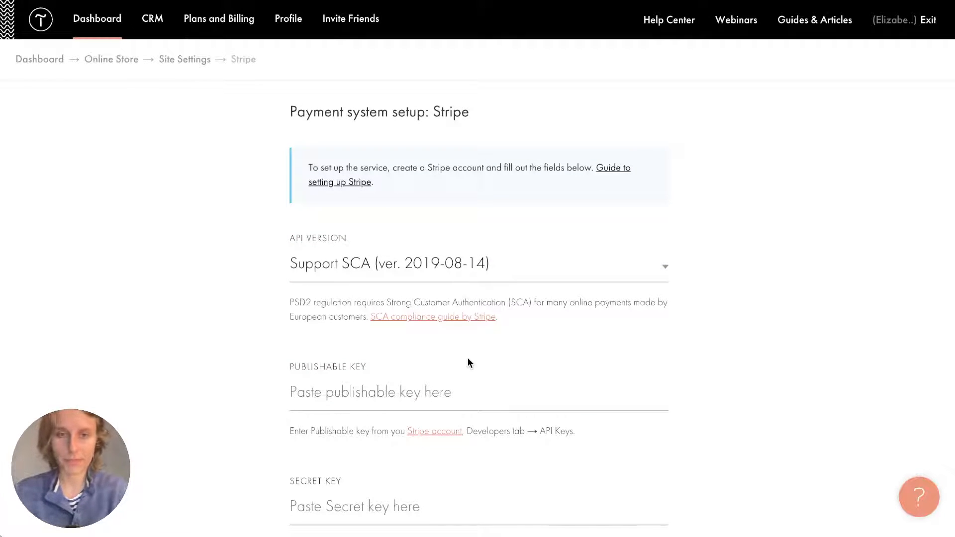
{"action": "scroll", "coordinate": [468, 359], "scroll_direction": "down", "scroll_amount": 5}
{"action": "scroll", "coordinate": [468, 358], "scroll_direction": "up", "scroll_amount": 1}
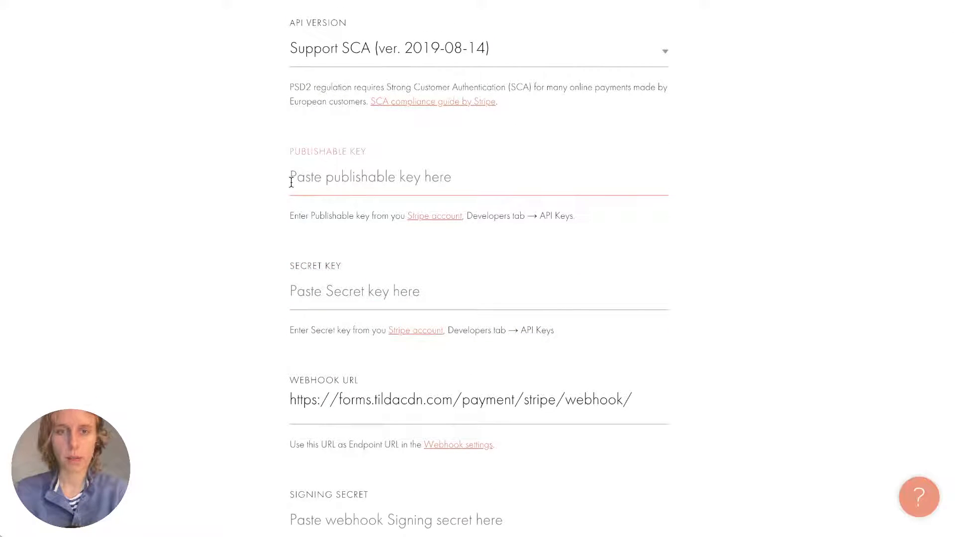
Copy the publishable test key from the Stripe account into the Publishable Key field.
{"action": "left_click", "coordinate": [443, 220]}
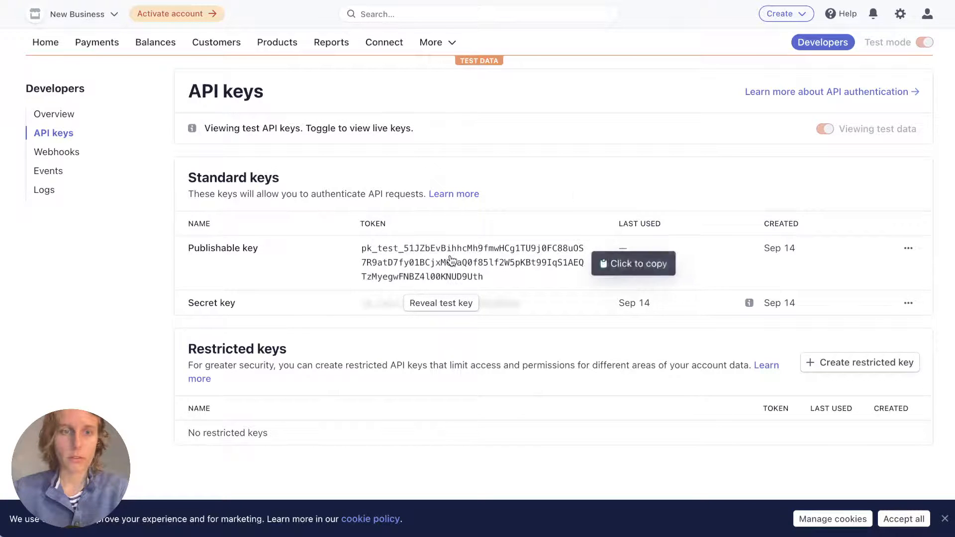
{"action": "left_click", "coordinate": [453, 261]}
{"action": "key", "text": "ctrl+shift+Tab"}
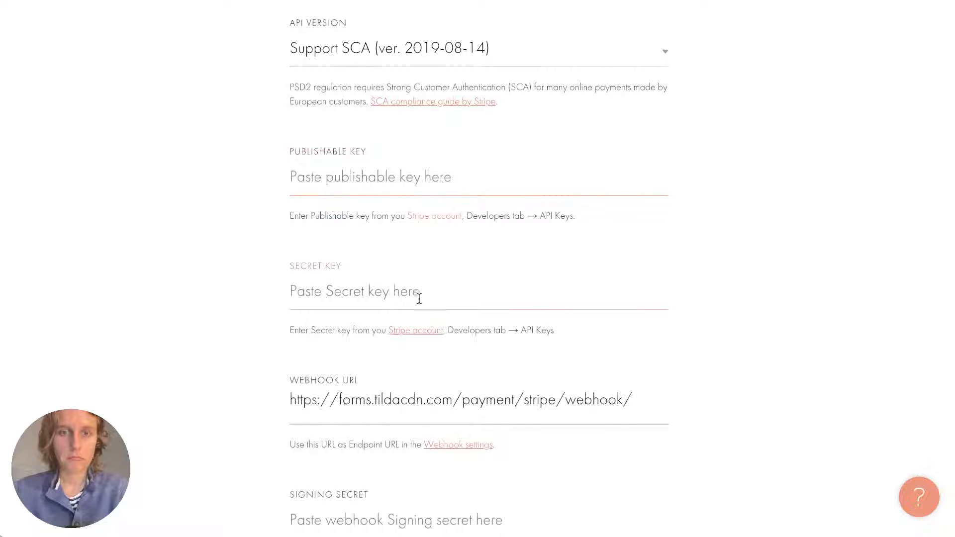
{"action": "left_click", "coordinate": [396, 179]}
{"action": "key", "text": "ctrl+v"}
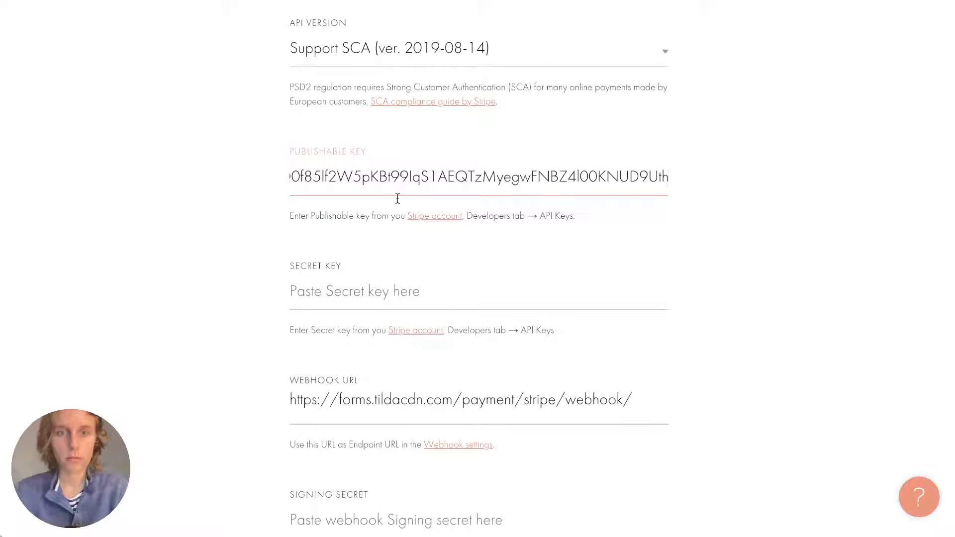
{"action": "key", "text": "ctrl+Tab"}
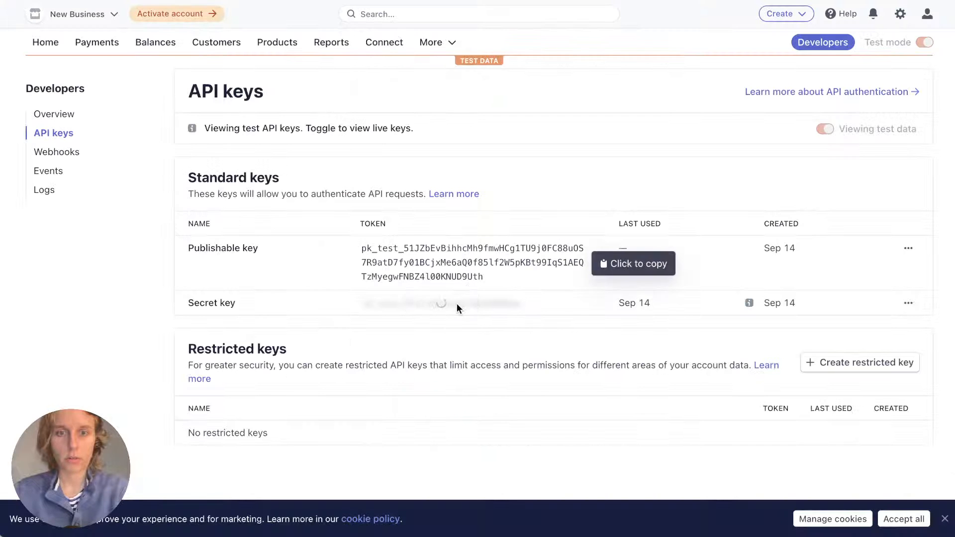
Reveal the Stripe secret test key and copy it to the clipboard.
{"action": "left_click", "coordinate": [456, 304]}
{"action": "left_click", "coordinate": [440, 309]}
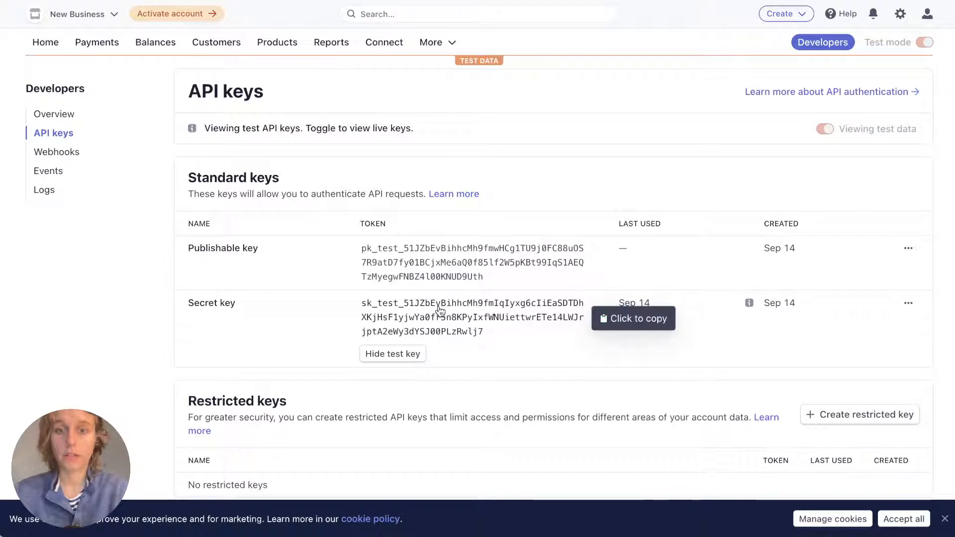
{"action": "left_click", "coordinate": [440, 310]}
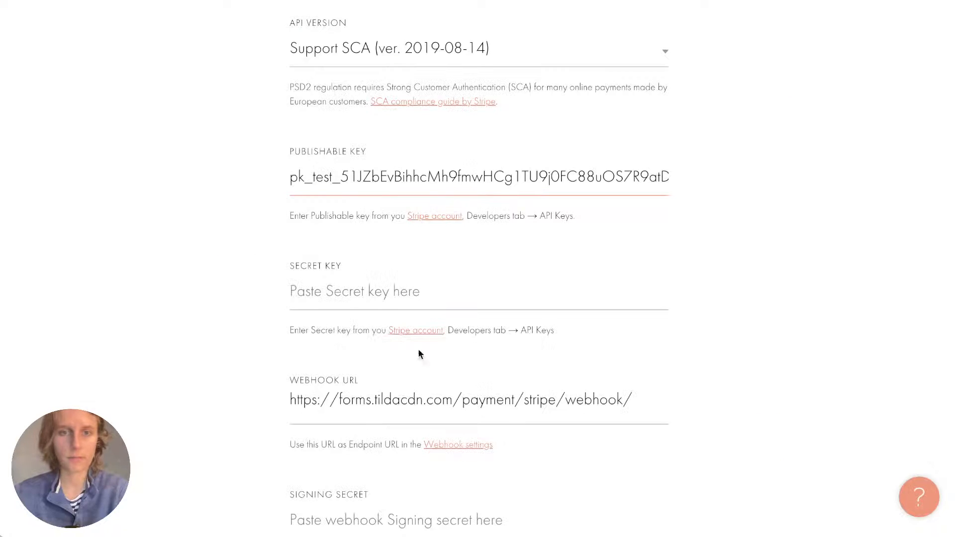
Paste the Stripe secret key into Tilda's Stripe payment form.
{"action": "left_click", "coordinate": [375, 288]}
{"action": "key", "text": "ctrl+v"}
{"action": "left_click", "coordinate": [248, 309]}
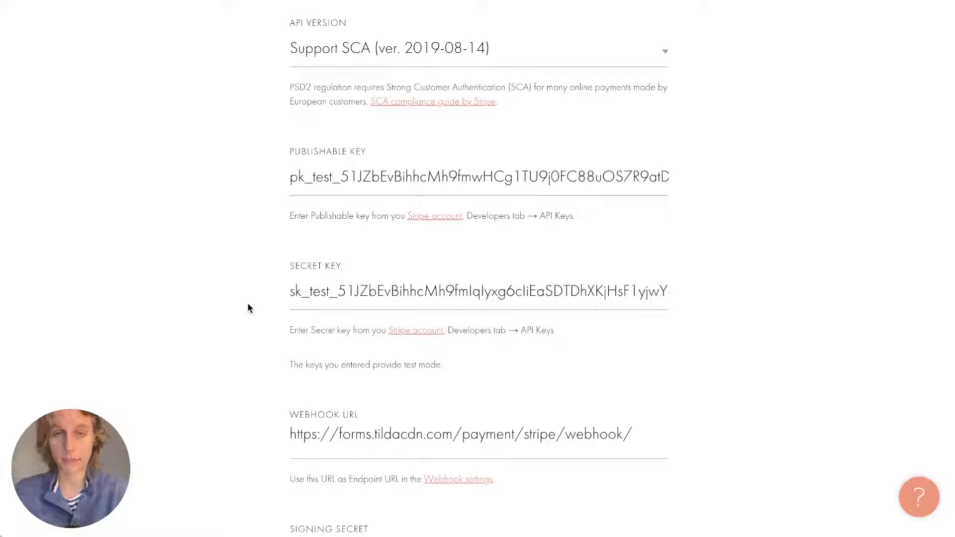
{"action": "scroll", "coordinate": [249, 308], "scroll_direction": "down", "scroll_amount": 15}
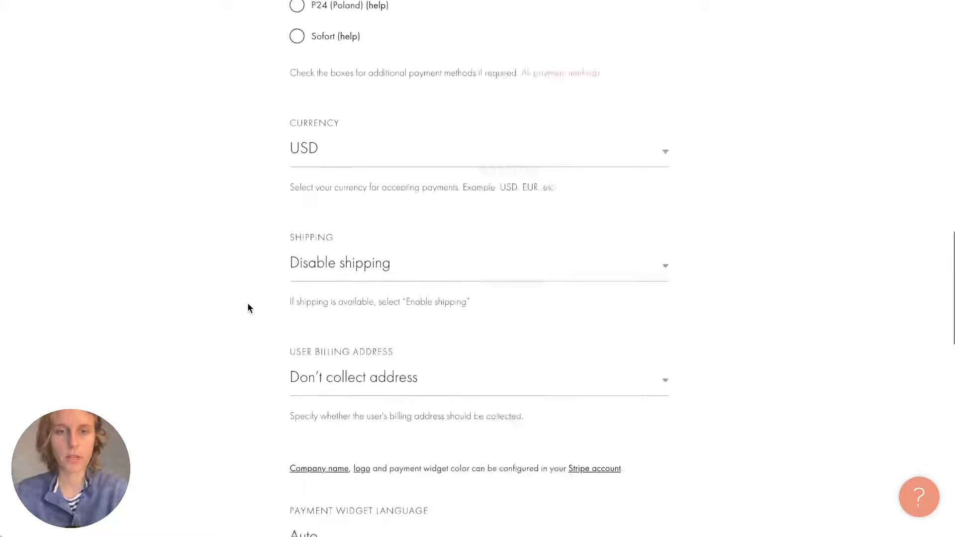
{"action": "scroll", "coordinate": [249, 308], "scroll_direction": "up", "scroll_amount": 1}
{"action": "scroll", "coordinate": [249, 308], "scroll_direction": "up", "scroll_amount": 7}
{"action": "scroll", "coordinate": [318, 134], "scroll_direction": "down", "scroll_amount": 6}
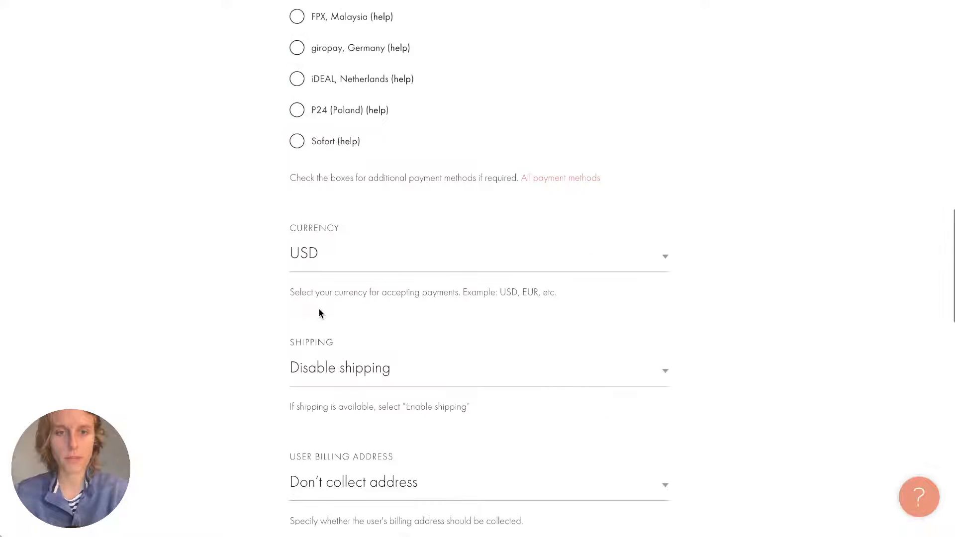
{"action": "scroll", "coordinate": [332, 229], "scroll_direction": "down", "scroll_amount": 15}
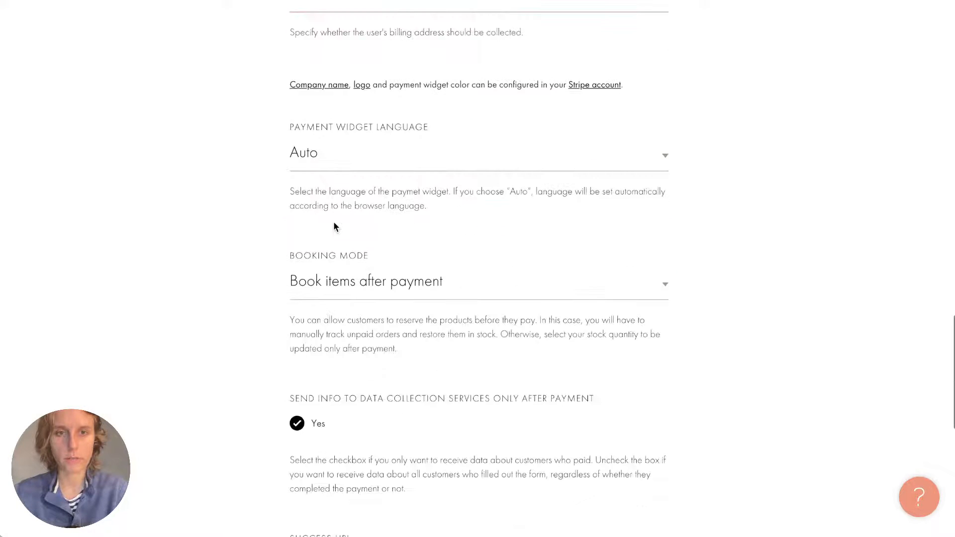
{"action": "scroll", "coordinate": [333, 226], "scroll_direction": "down", "scroll_amount": 4}
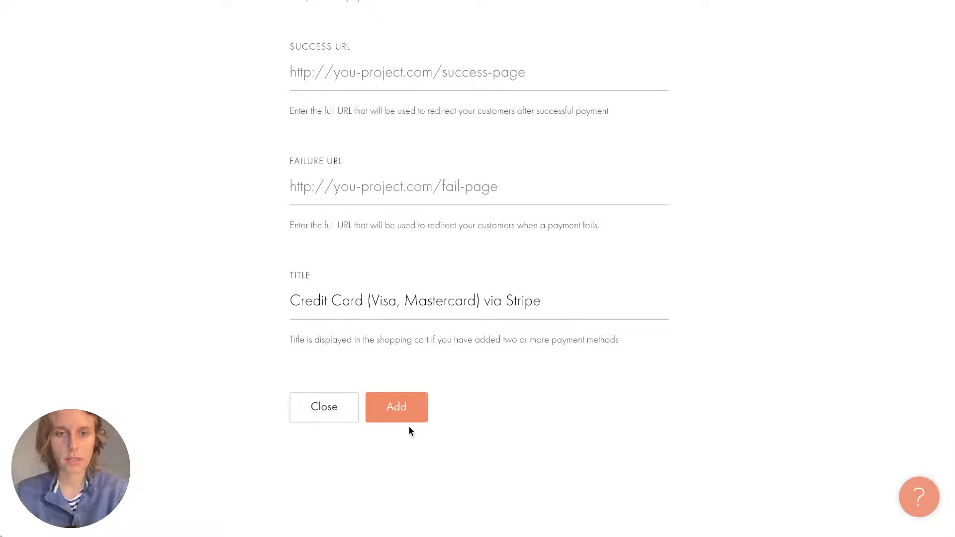
Add Stripe as 'Credit Card (Visa, Mastercard) via Stripe' and return to the Online Store dashboard.
{"action": "left_click", "coordinate": [402, 408]}
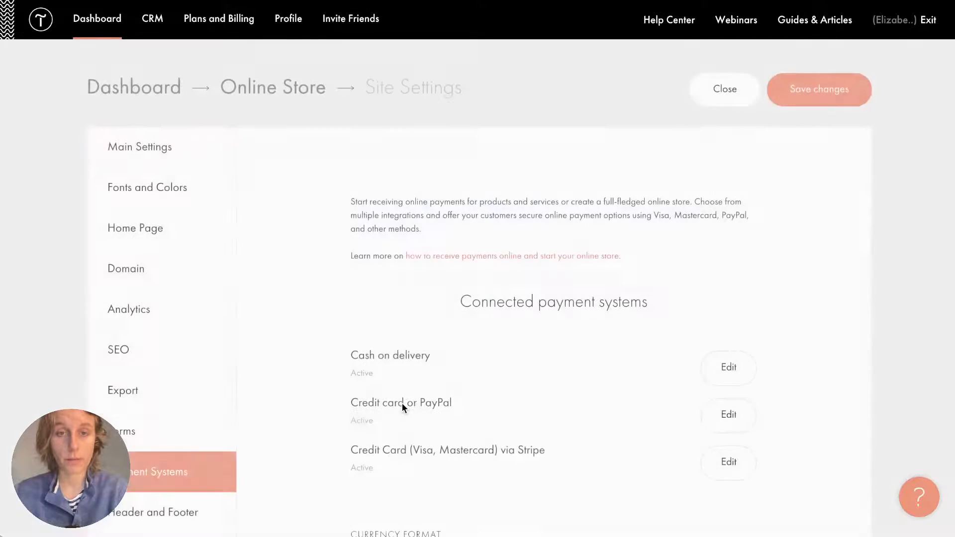
{"action": "scroll", "coordinate": [401, 405], "scroll_direction": "down", "scroll_amount": 2}
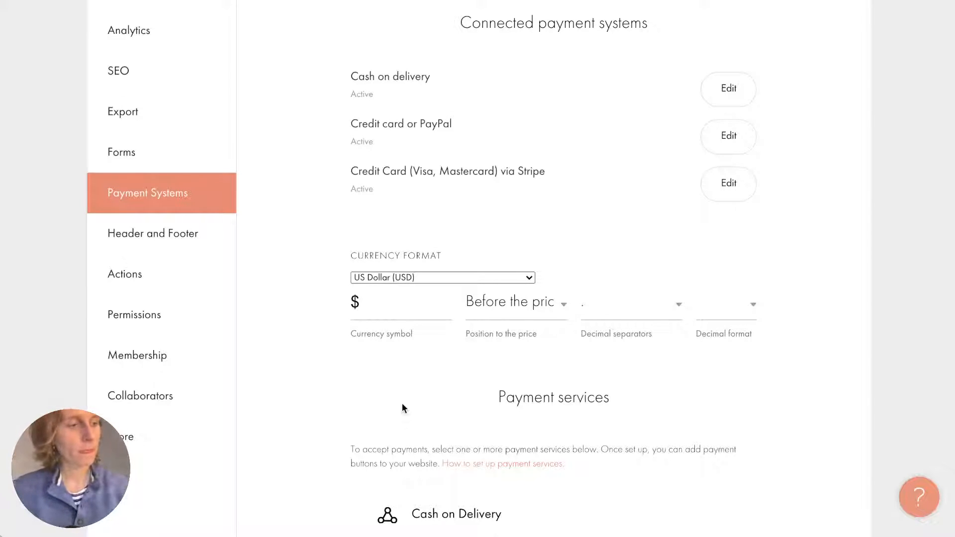
{"action": "scroll", "coordinate": [619, 204], "scroll_direction": "up", "scroll_amount": 6}
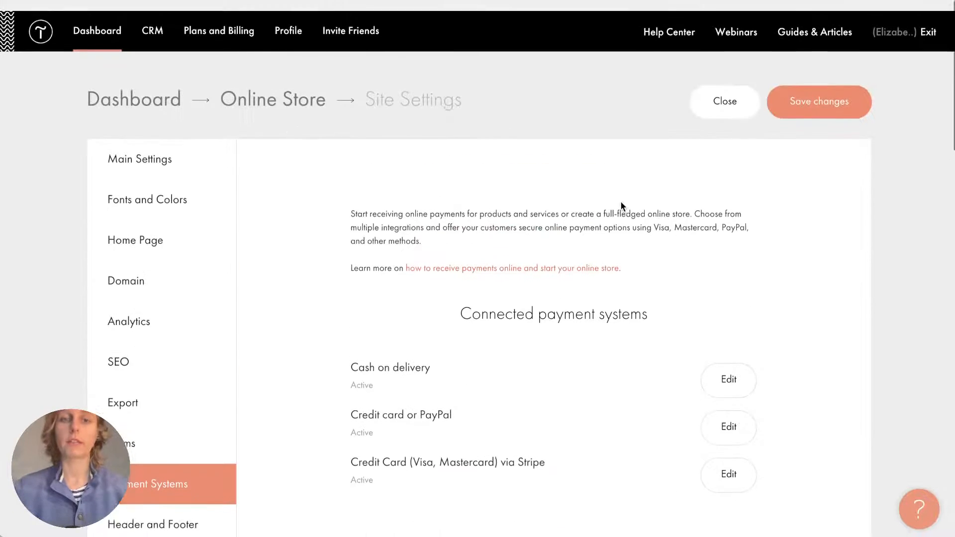
{"action": "left_click", "coordinate": [281, 90]}
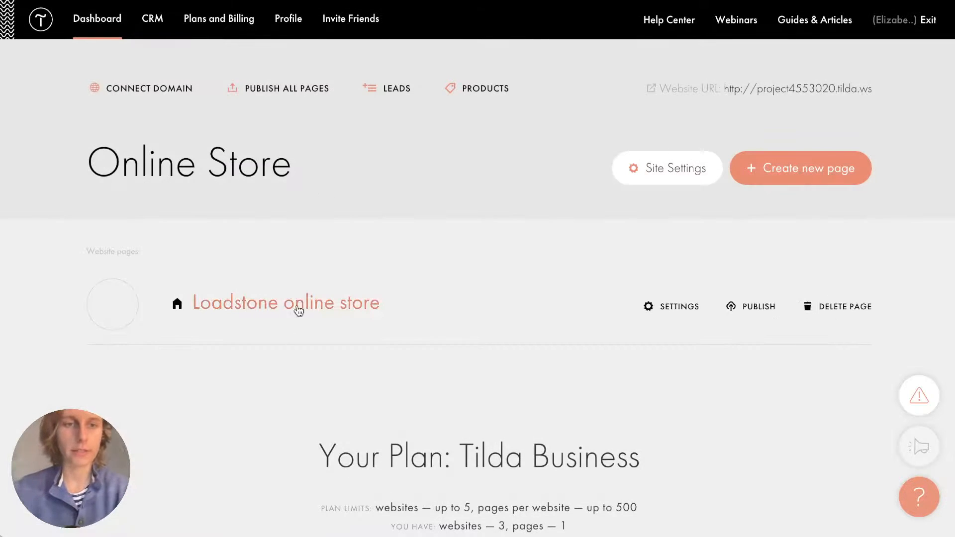
Open the 'Loadstone online store' page in the editor and look over its blocks.
{"action": "left_click", "coordinate": [299, 302]}
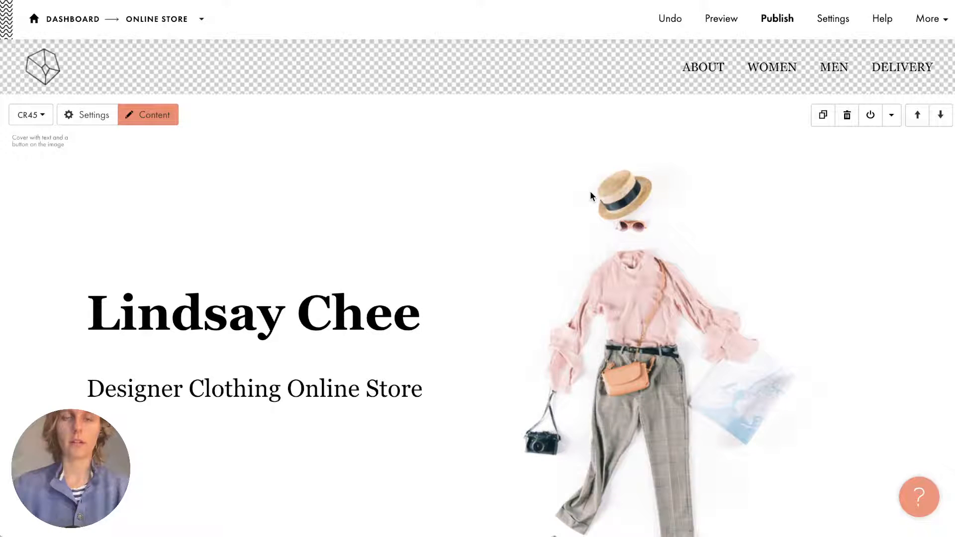
{"action": "scroll", "coordinate": [522, 251], "scroll_direction": "down", "scroll_amount": 20}
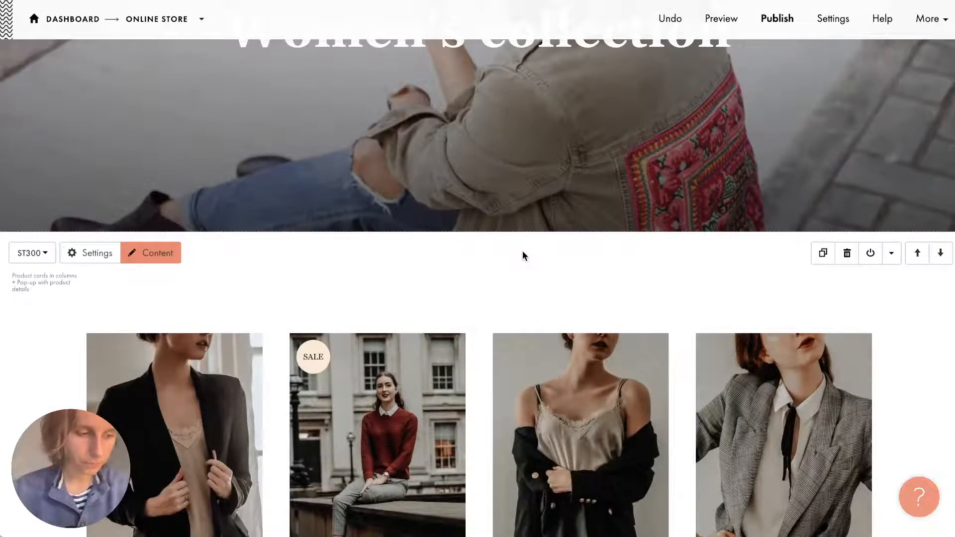
{"action": "scroll", "coordinate": [522, 249], "scroll_direction": "up", "scroll_amount": 20}
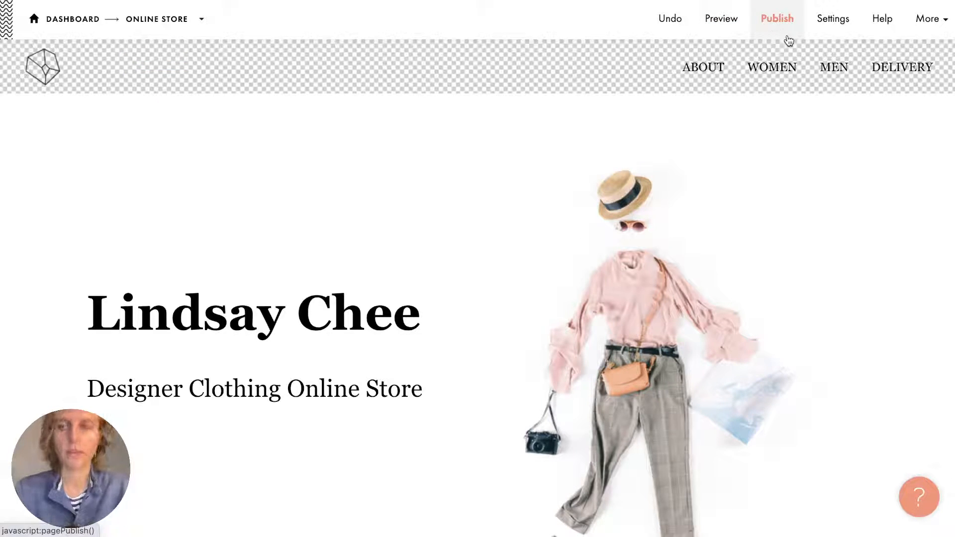
{"action": "scroll", "coordinate": [774, 123], "scroll_direction": "down", "scroll_amount": 1}
{"action": "scroll", "coordinate": [773, 123], "scroll_direction": "down", "scroll_amount": 1}
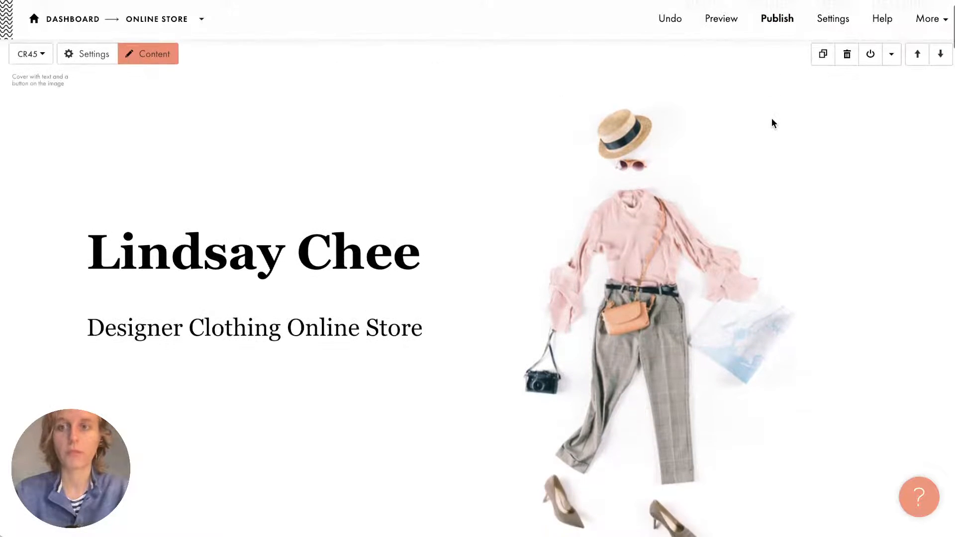
Publish the store page, which first asks for a site address.
{"action": "left_click", "coordinate": [774, 30]}
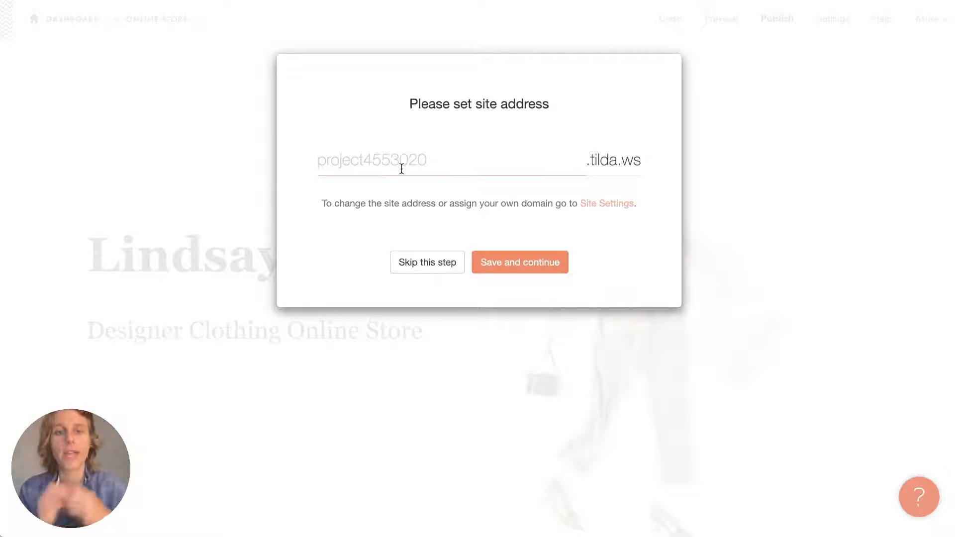
Copy 'my-clothing-store' from Notes into the Tilda site address field, replacing project4553020.
{"action": "left_click", "coordinate": [920, 405]}
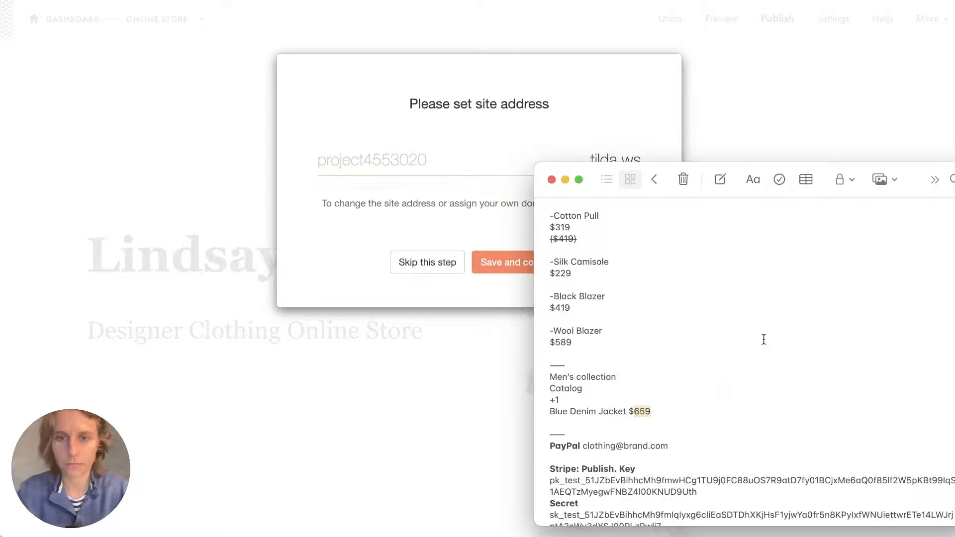
{"action": "scroll", "coordinate": [762, 339], "scroll_direction": "down", "scroll_amount": 5}
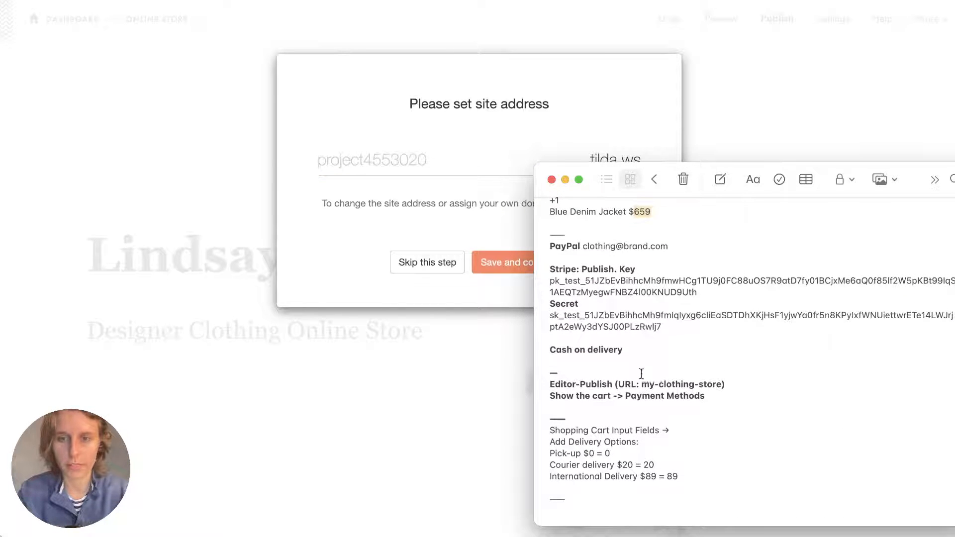
{"action": "left_click_drag", "start_coordinate": [641, 384], "coordinate": [720, 384]}
{"action": "key", "text": "super+c"}
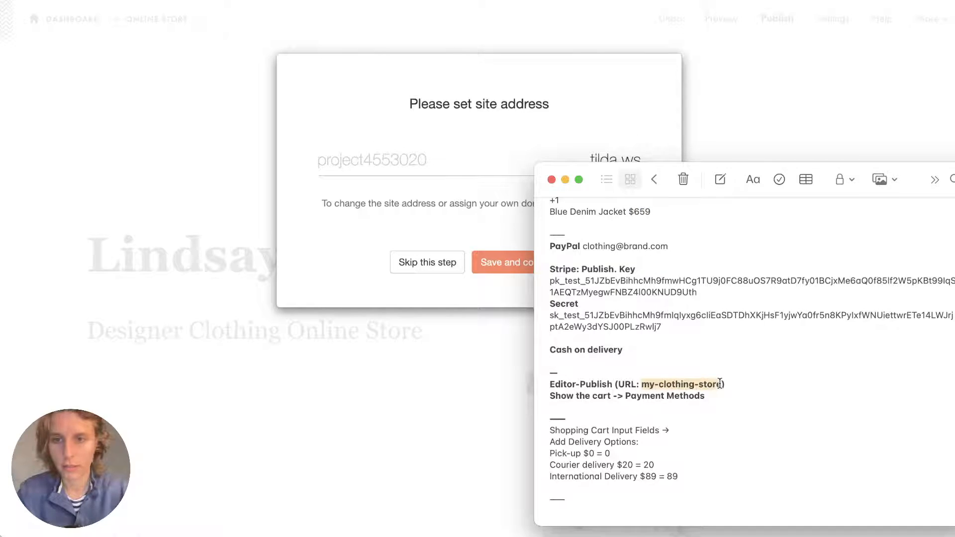
{"action": "left_click", "coordinate": [369, 154]}
{"action": "key", "text": "super+v"}
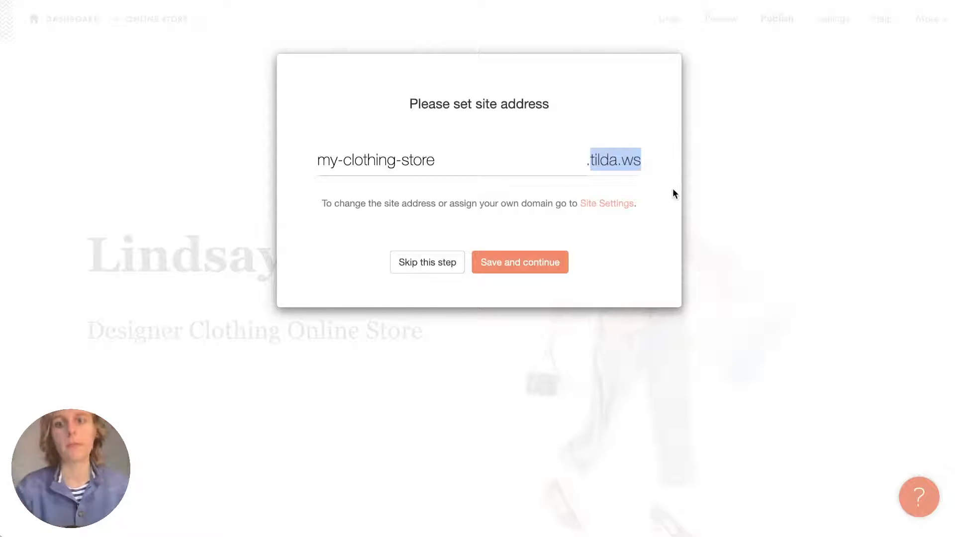
Save the my-clothing-store.tilda.ws address, publish, and open the live page.
{"action": "left_click", "coordinate": [654, 223]}
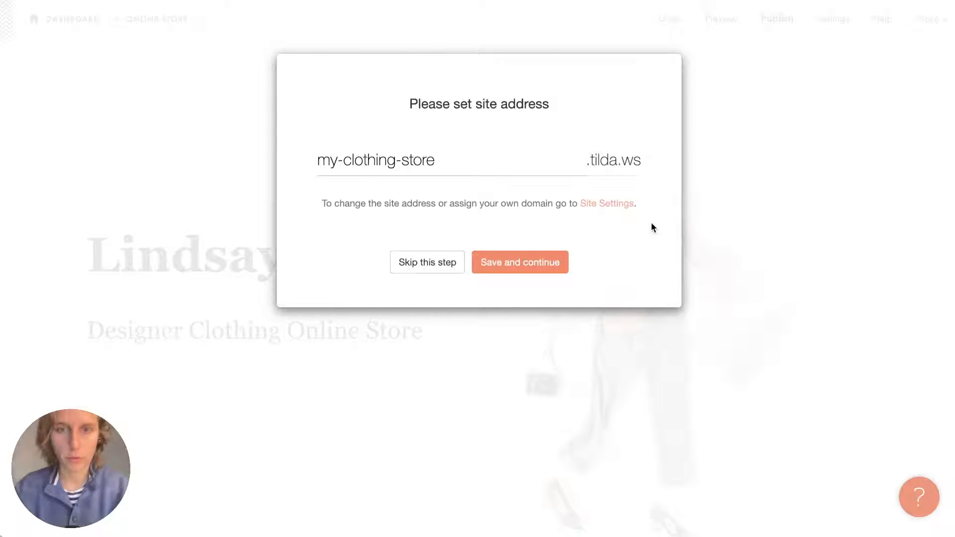
{"action": "left_click", "coordinate": [531, 267]}
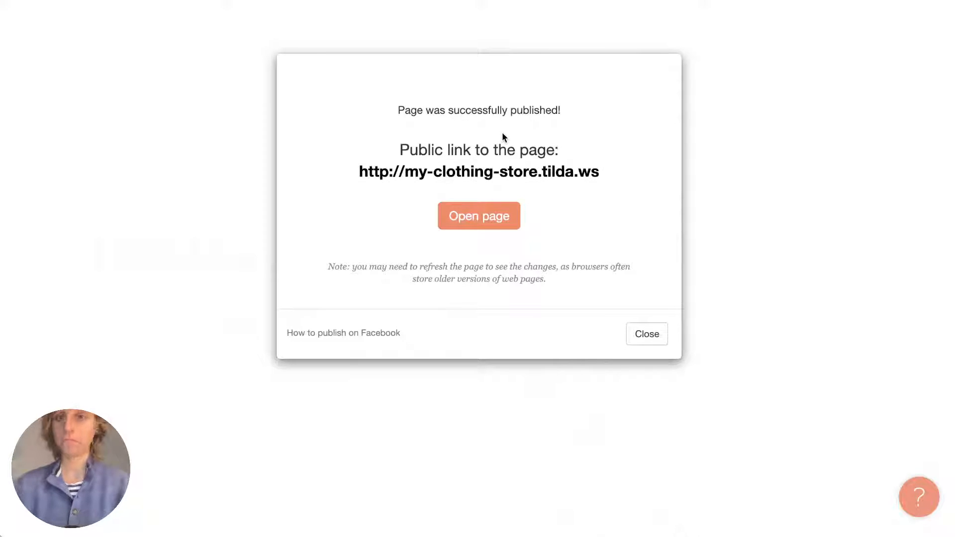
{"action": "left_click", "coordinate": [468, 181]}
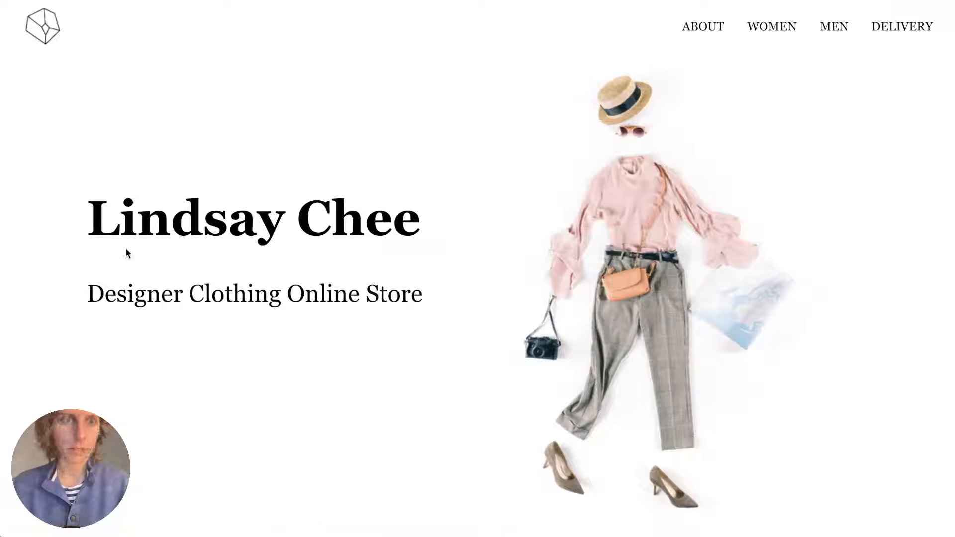
On the live site, go to the About section and open the Cotton Pull product.
{"action": "left_click", "coordinate": [704, 28]}
{"action": "scroll", "coordinate": [704, 27], "scroll_direction": "down", "scroll_amount": 10}
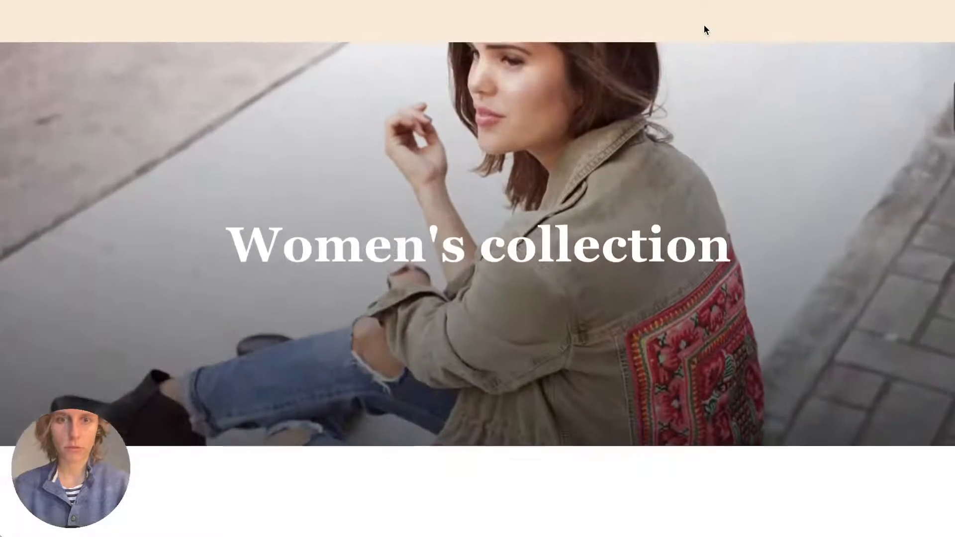
{"action": "scroll", "coordinate": [704, 29], "scroll_direction": "down", "scroll_amount": 6}
{"action": "scroll", "coordinate": [704, 29], "scroll_direction": "up", "scroll_amount": 1}
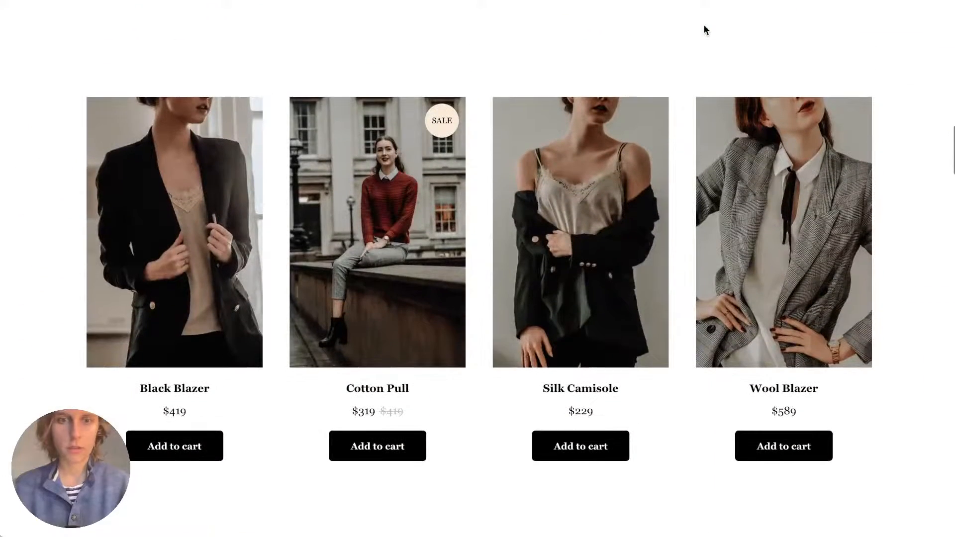
{"action": "left_click", "coordinate": [384, 242]}
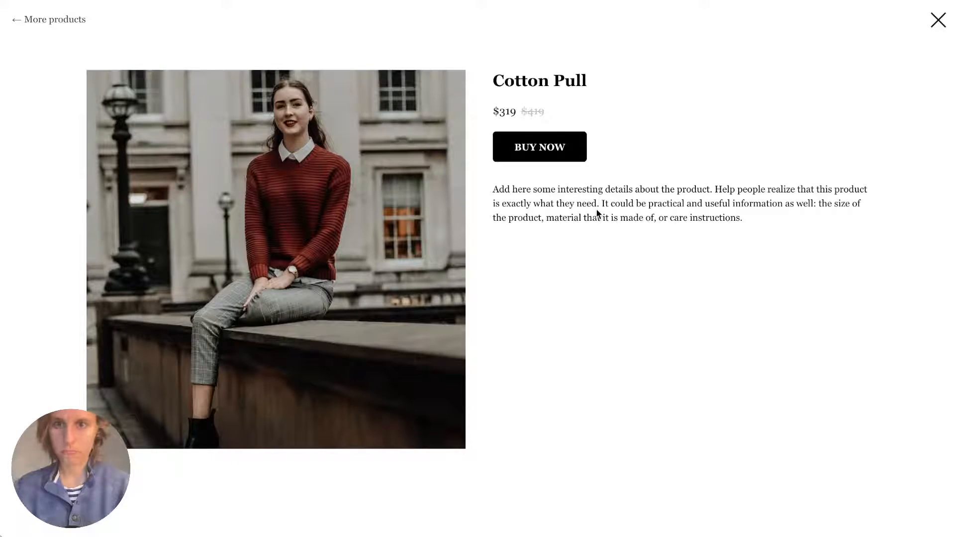
{"action": "left_click_drag", "start_coordinate": [597, 212], "coordinate": [719, 213]}
{"action": "left_click", "coordinate": [719, 214]}
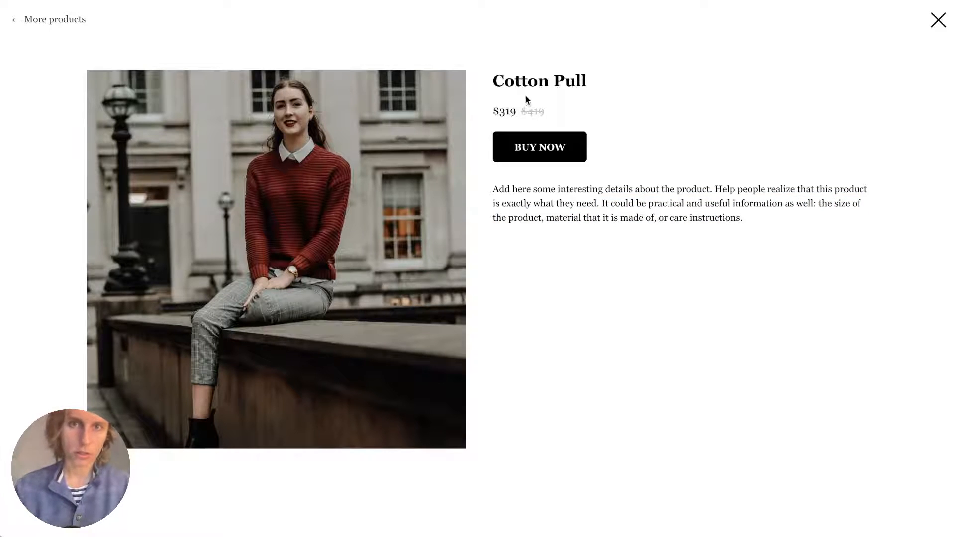
Buy the Cotton Pull and try the payment options, ending on Stripe card payment.
{"action": "left_click", "coordinate": [544, 146]}
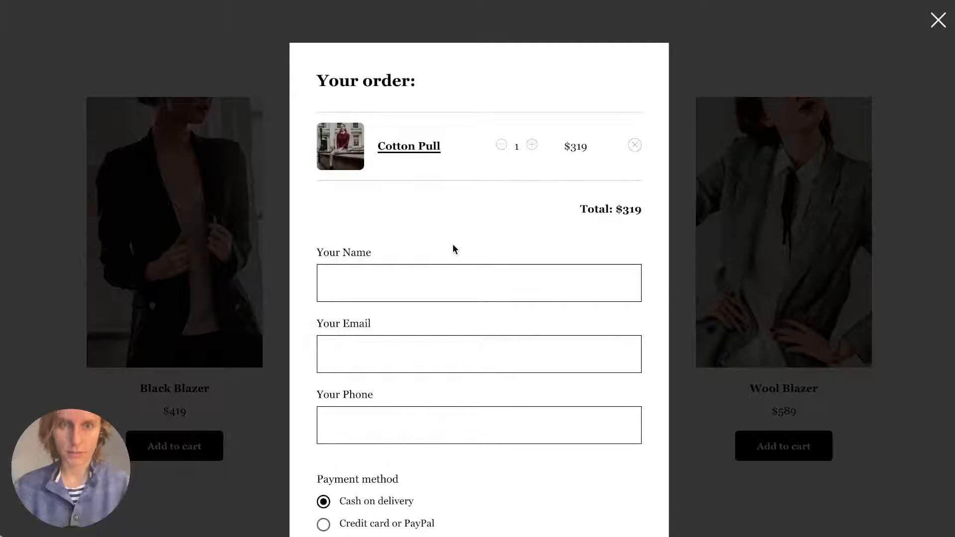
{"action": "scroll", "coordinate": [396, 296], "scroll_direction": "down", "scroll_amount": 2}
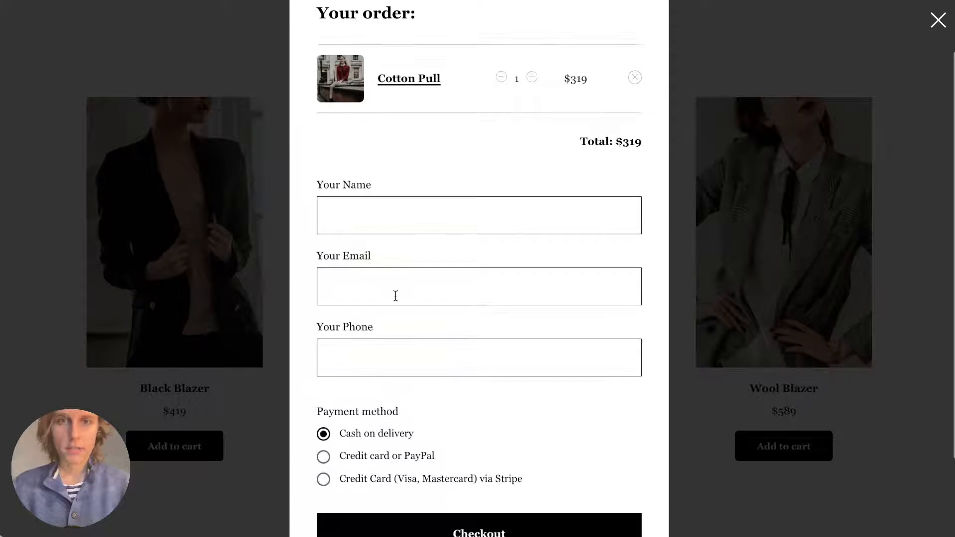
{"action": "scroll", "coordinate": [370, 236], "scroll_direction": "down", "scroll_amount": 2}
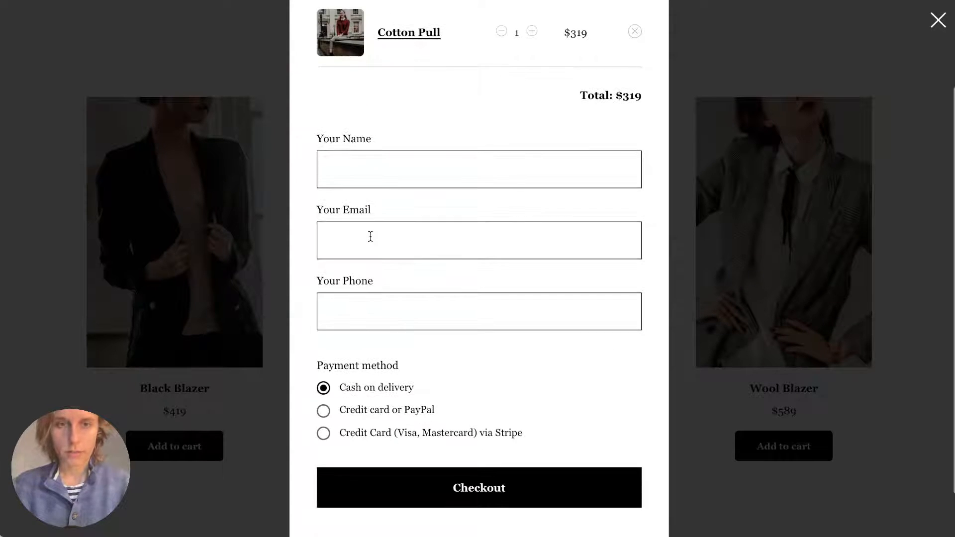
{"action": "scroll", "coordinate": [375, 318], "scroll_direction": "down", "scroll_amount": 2}
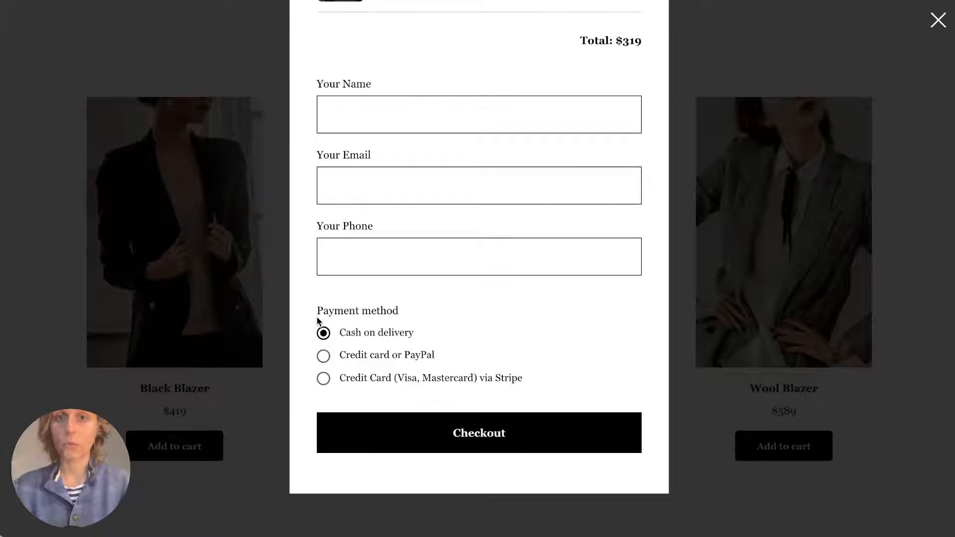
{"action": "left_click", "coordinate": [355, 356]}
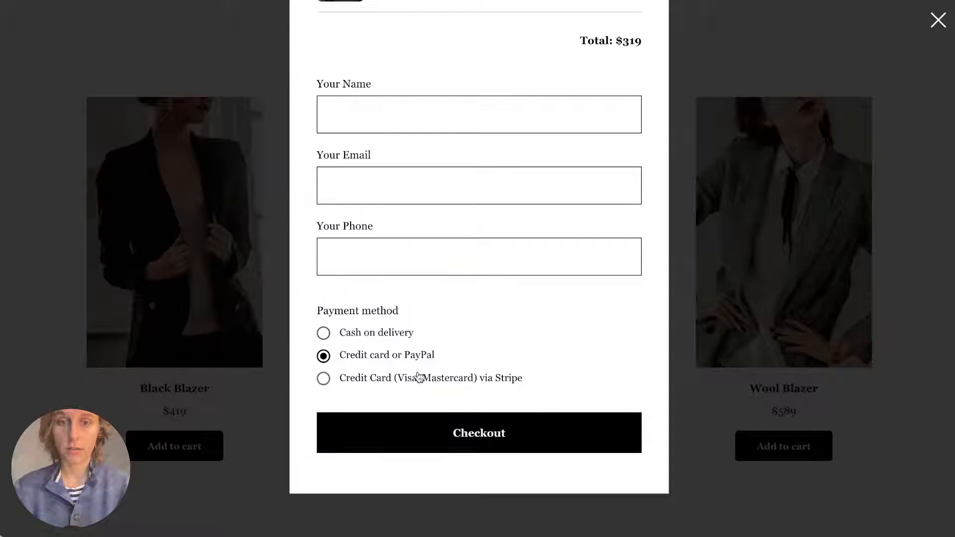
{"action": "left_click", "coordinate": [359, 380]}
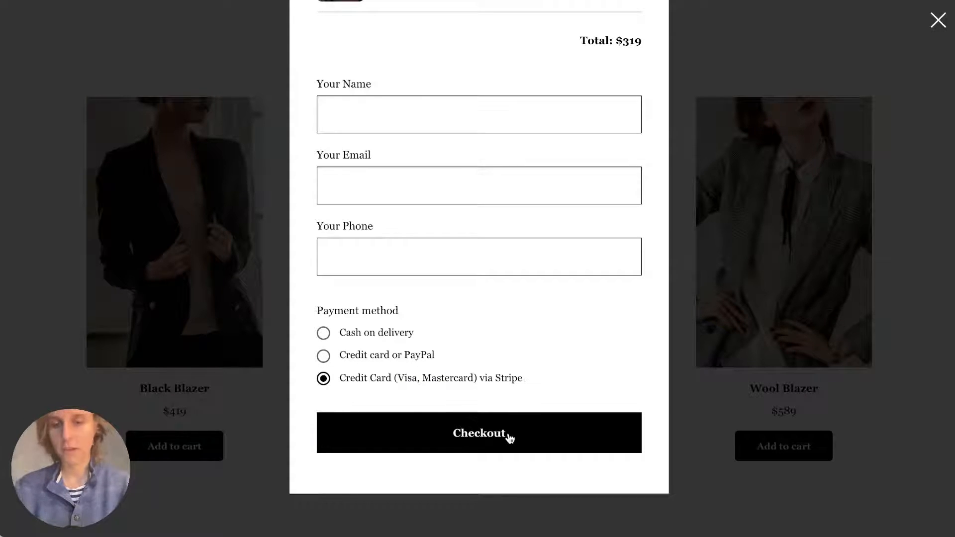
Close the order form and scroll down to the Men's collection product grid.
{"action": "left_click", "coordinate": [938, 20]}
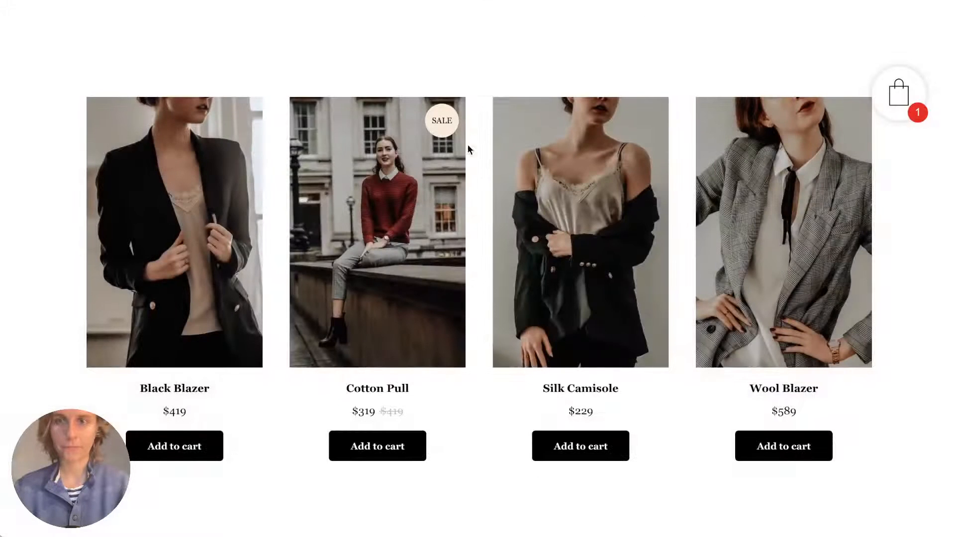
{"action": "scroll", "coordinate": [578, 119], "scroll_direction": "down", "scroll_amount": 5}
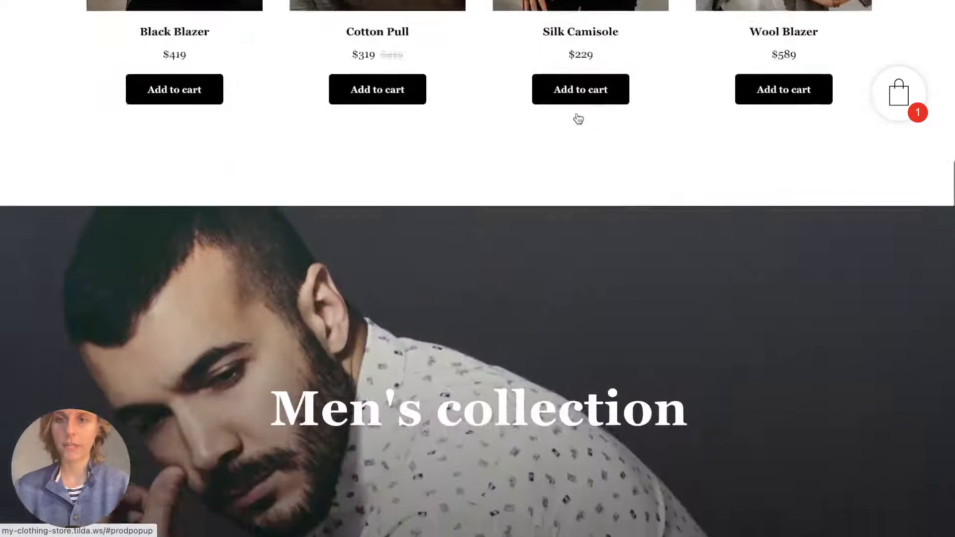
{"action": "scroll", "coordinate": [578, 119], "scroll_direction": "down", "scroll_amount": 1}
{"action": "scroll", "coordinate": [896, 93], "scroll_direction": "down", "scroll_amount": 3}
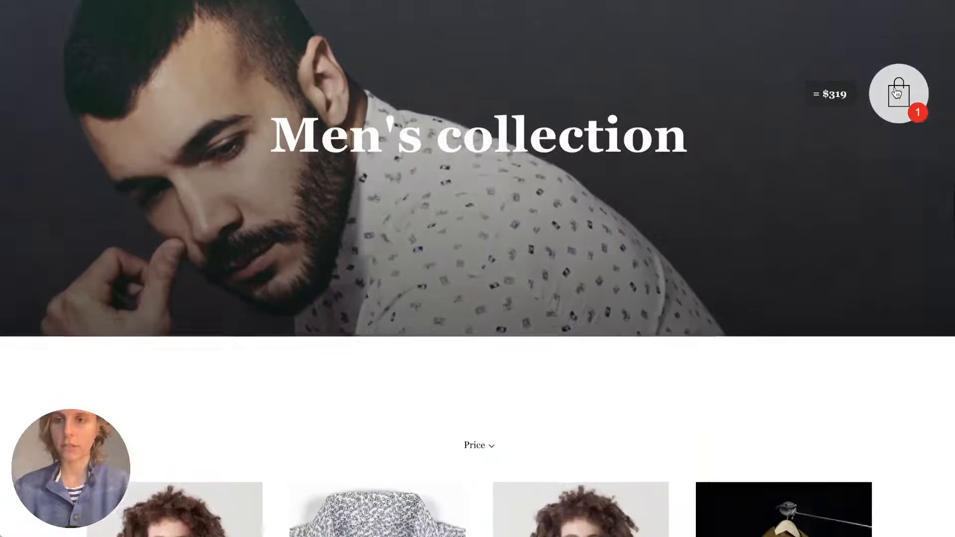
{"action": "scroll", "coordinate": [896, 93], "scroll_direction": "up", "scroll_amount": 2}
{"action": "scroll", "coordinate": [896, 93], "scroll_direction": "down", "scroll_amount": 1}
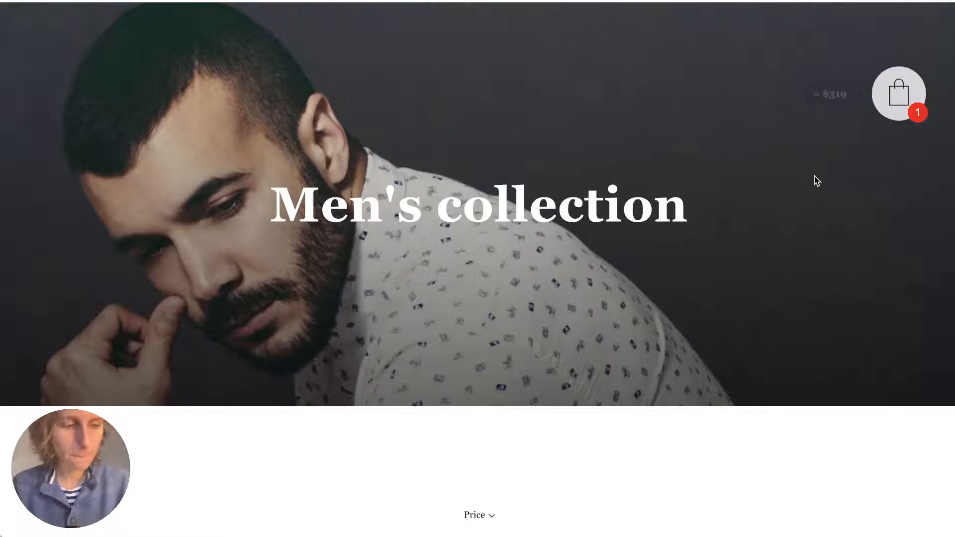
{"action": "scroll", "coordinate": [813, 176], "scroll_direction": "down", "scroll_amount": 10}
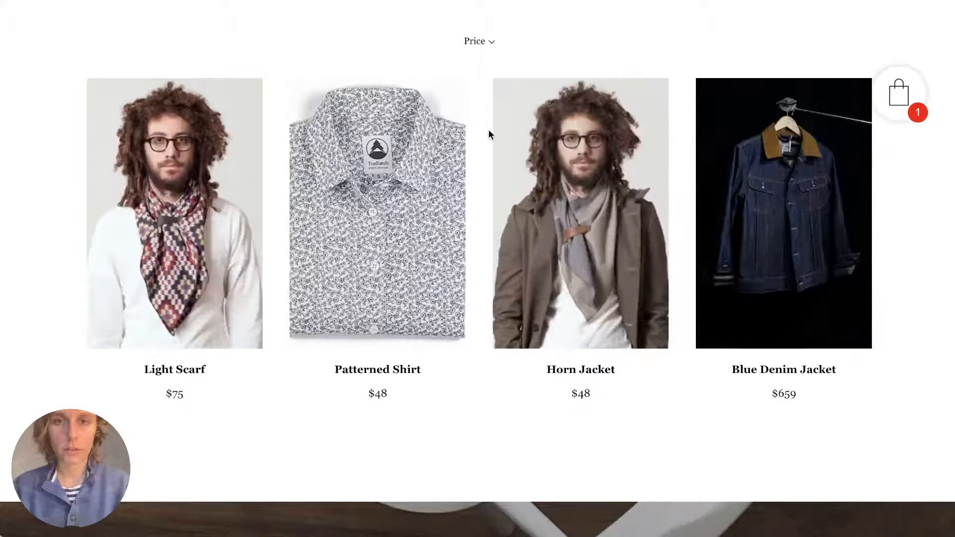
{"action": "scroll", "coordinate": [489, 133], "scroll_direction": "up", "scroll_amount": 2}
{"action": "scroll", "coordinate": [567, 248], "scroll_direction": "down", "scroll_amount": 1}
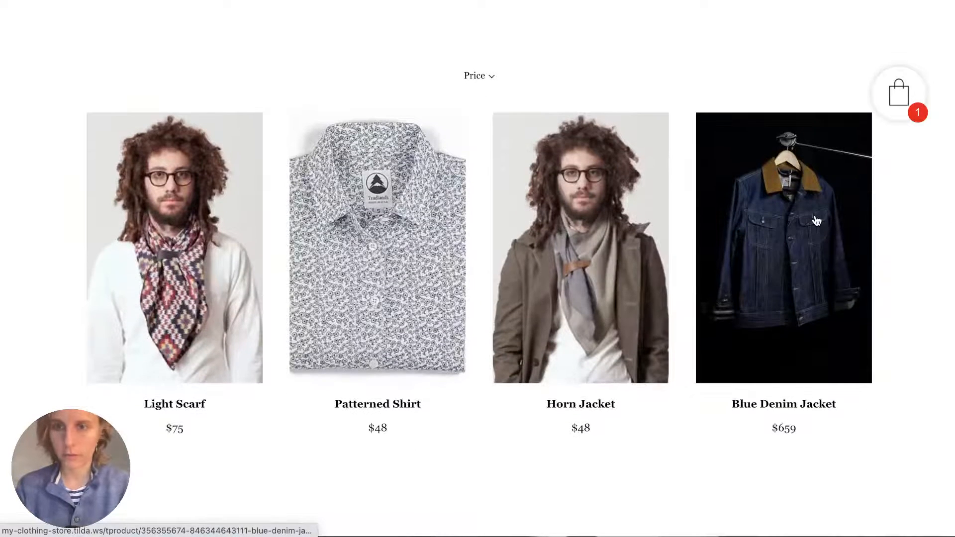
Open the Blue Denim Jacket and select size XL.
{"action": "left_click", "coordinate": [815, 219]}
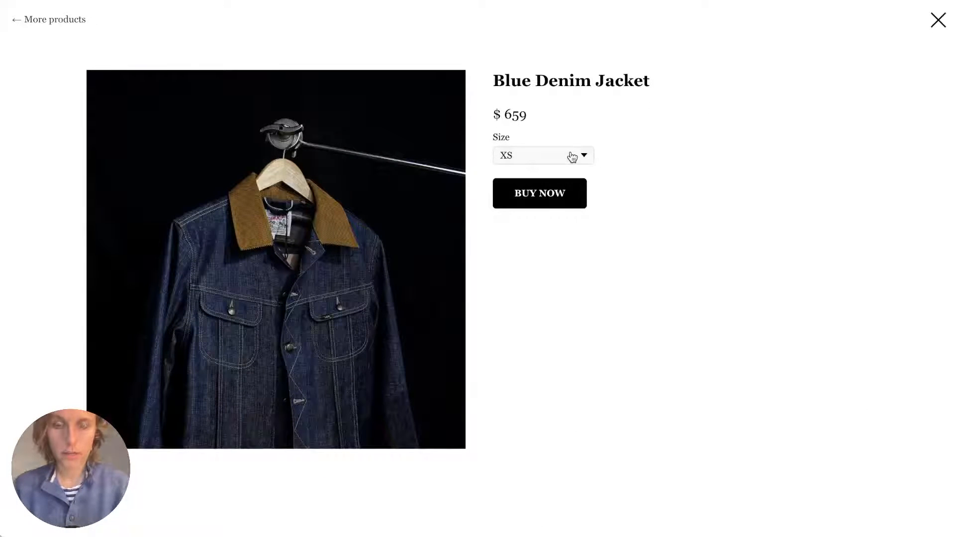
{"action": "left_click", "coordinate": [572, 157]}
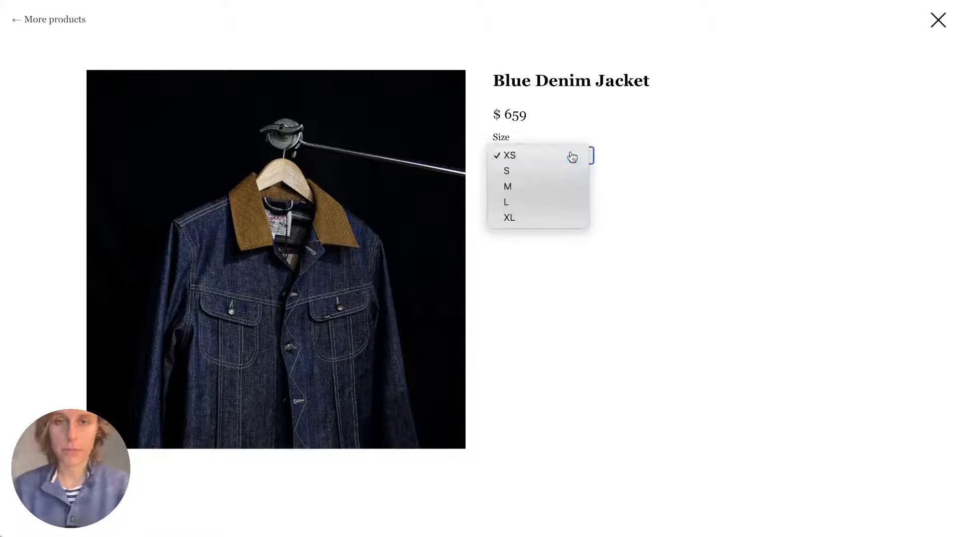
{"action": "left_click", "coordinate": [572, 157]}
{"action": "left_click", "coordinate": [572, 157]}
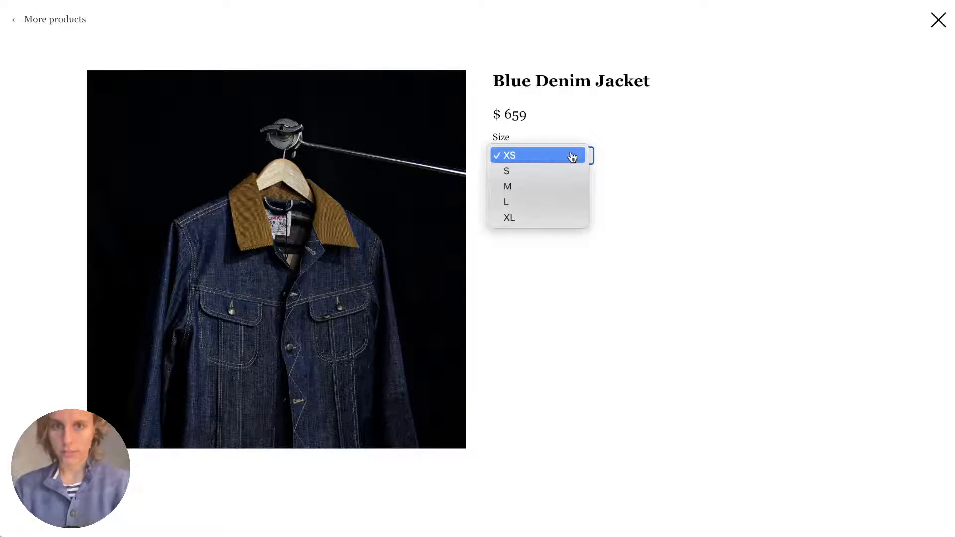
{"action": "left_click", "coordinate": [646, 167]}
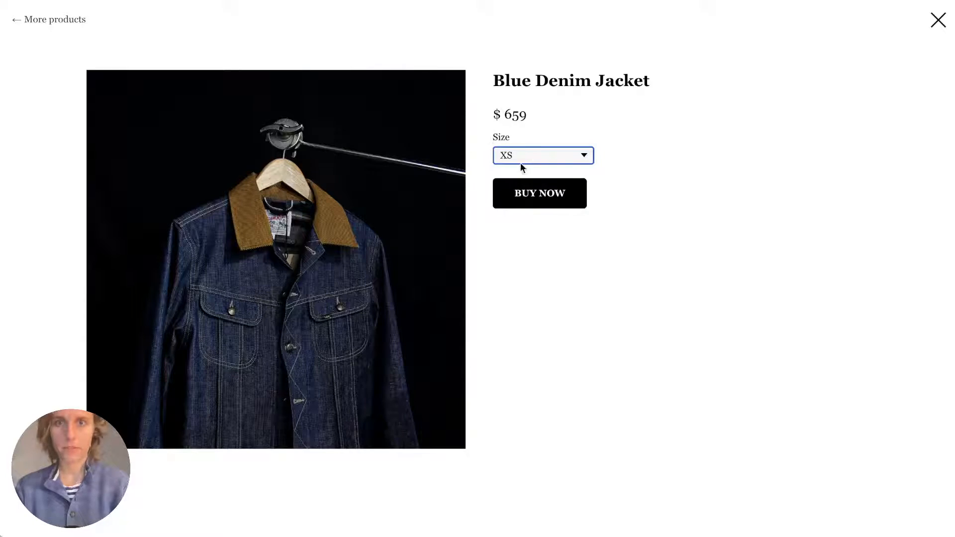
{"action": "left_click", "coordinate": [563, 163]}
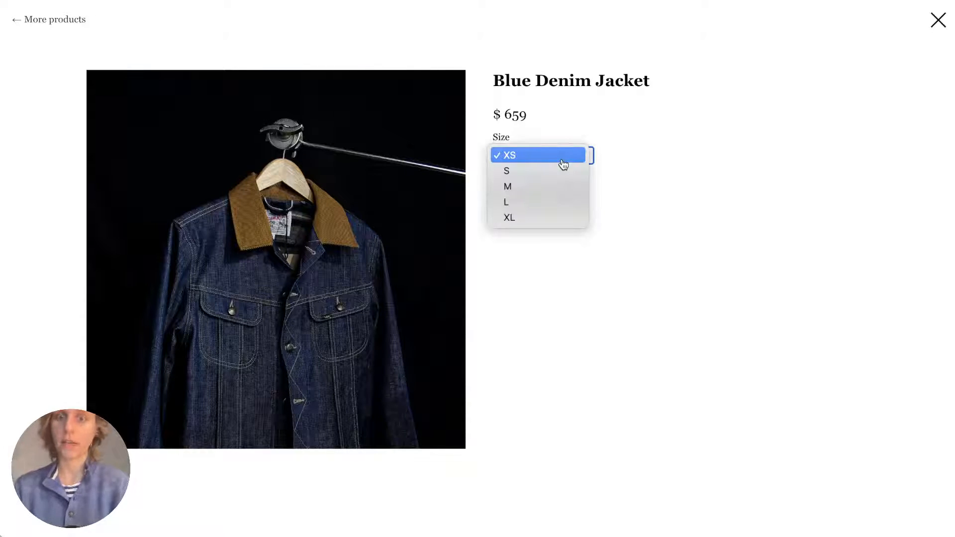
{"action": "left_click", "coordinate": [546, 201]}
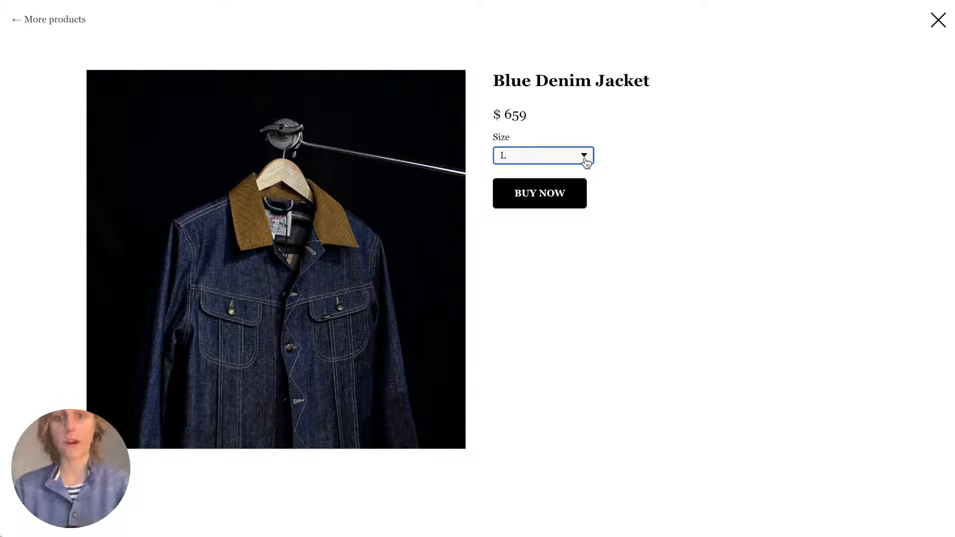
{"action": "left_click", "coordinate": [584, 158]}
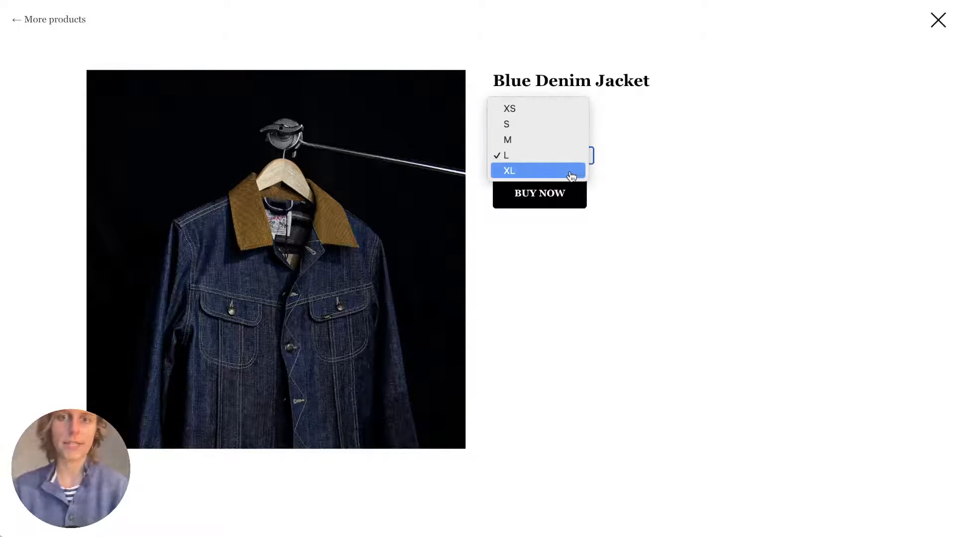
{"action": "left_click", "coordinate": [579, 170]}
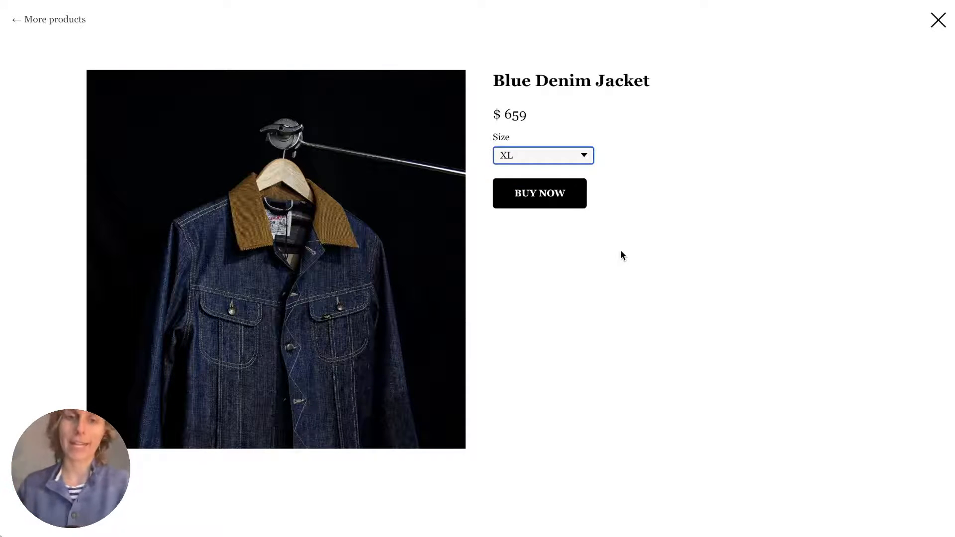
Add the XL jacket to the cart for a $978 total, then close the cart.
{"action": "left_click", "coordinate": [550, 203]}
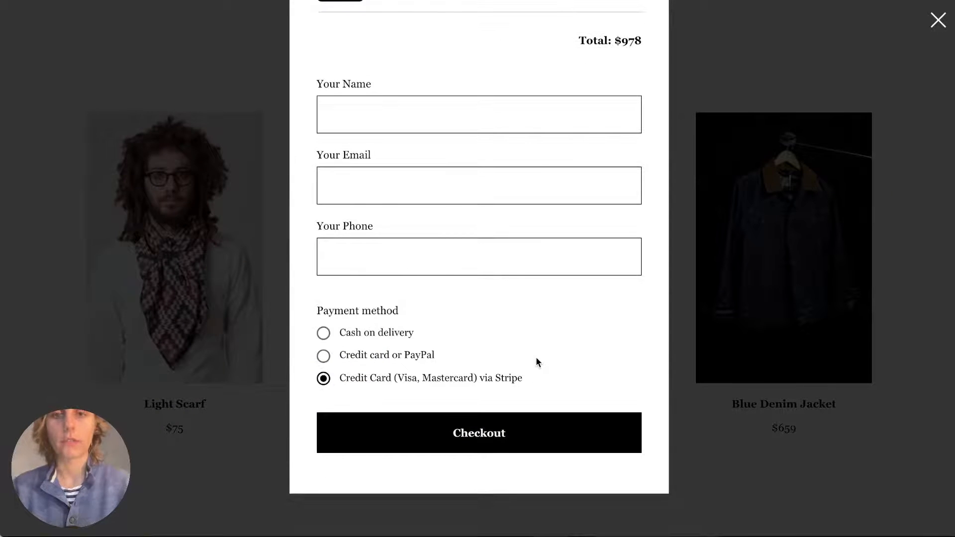
{"action": "scroll", "coordinate": [536, 358], "scroll_direction": "up", "scroll_amount": 5}
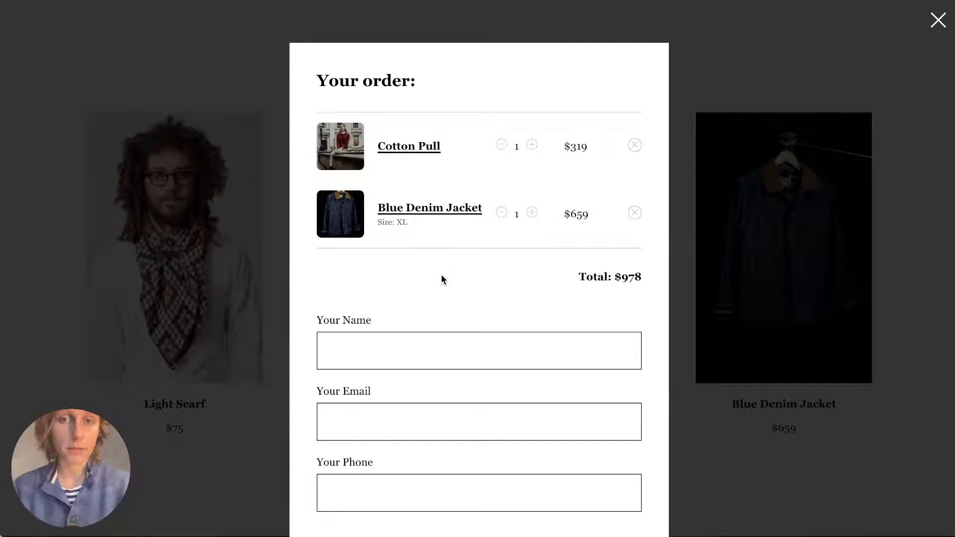
{"action": "left_click", "coordinate": [938, 20]}
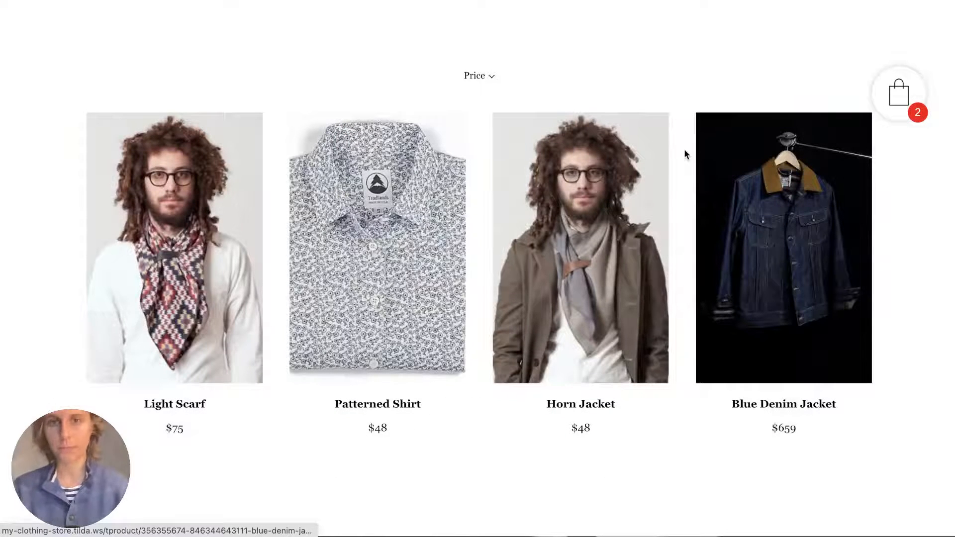
Filter the men's products to a maximum price of 80, then remove the < 80 filter.
{"action": "left_click", "coordinate": [475, 76]}
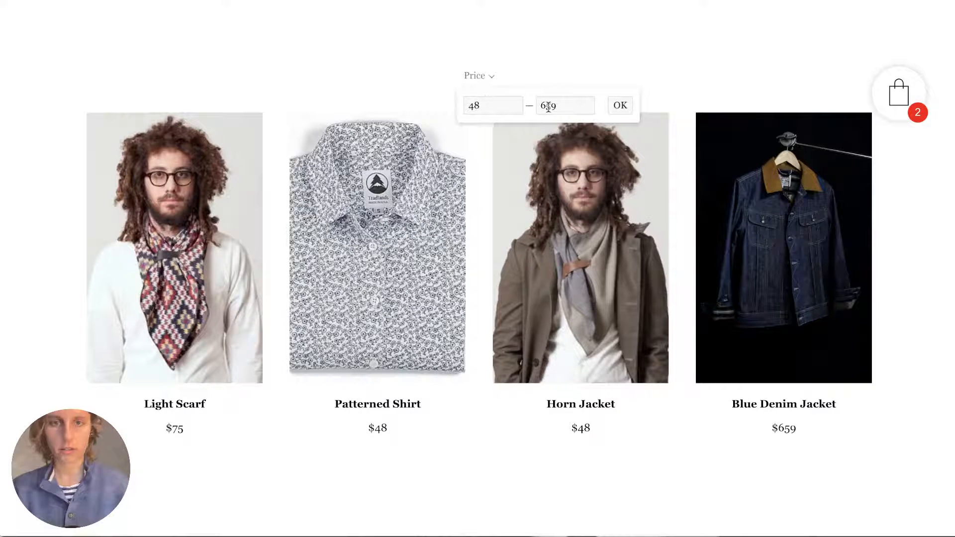
{"action": "left_click_drag", "start_coordinate": [539, 106], "coordinate": [591, 106]}
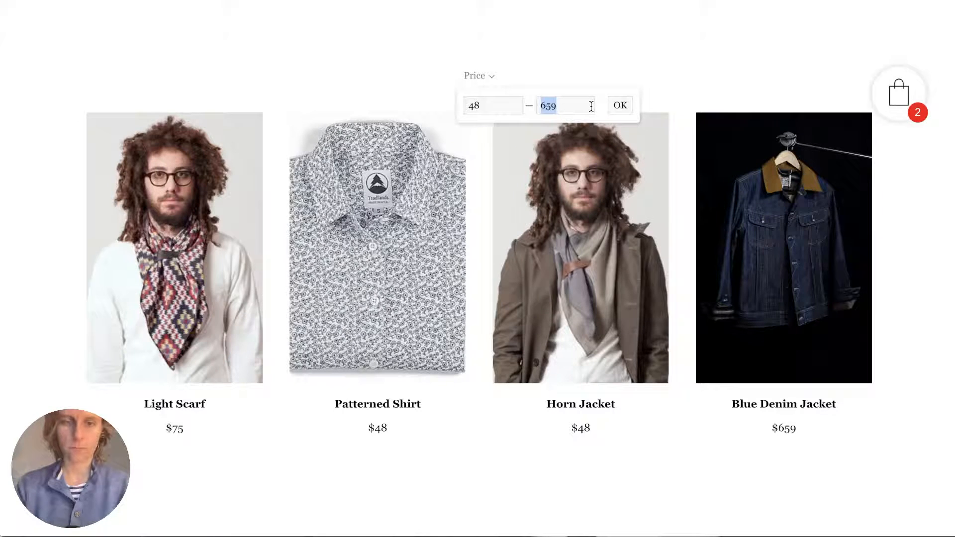
{"action": "key", "text": "BackSpace"}
{"action": "type", "text": "80"}
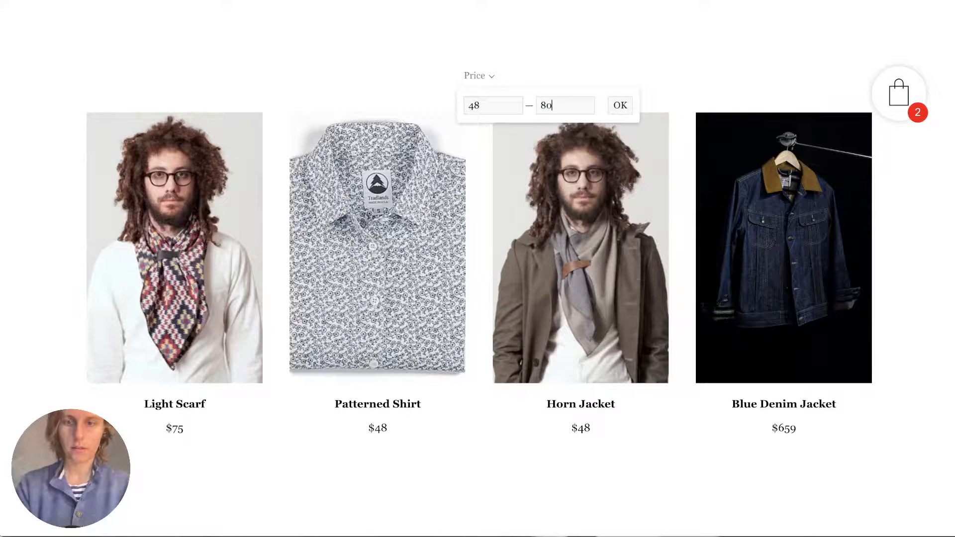
{"action": "key", "text": "Return"}
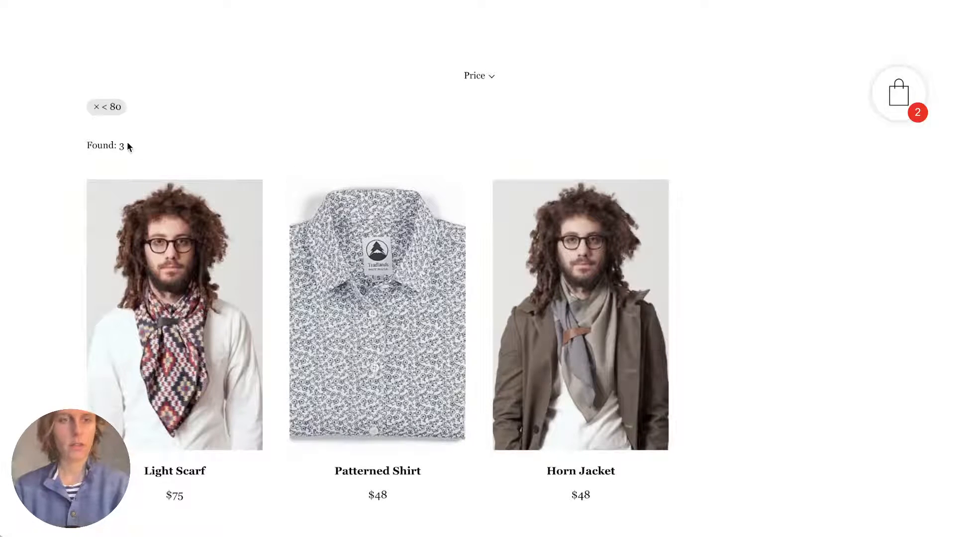
{"action": "left_click", "coordinate": [97, 108]}
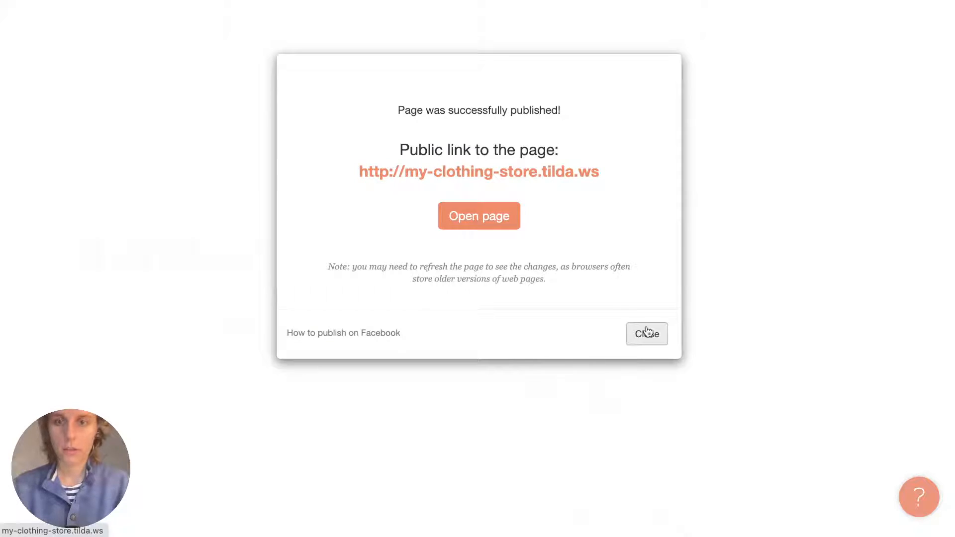
Close the page-published dialog and scroll down to the footer and the ST100 cart block.
{"action": "left_click", "coordinate": [645, 332]}
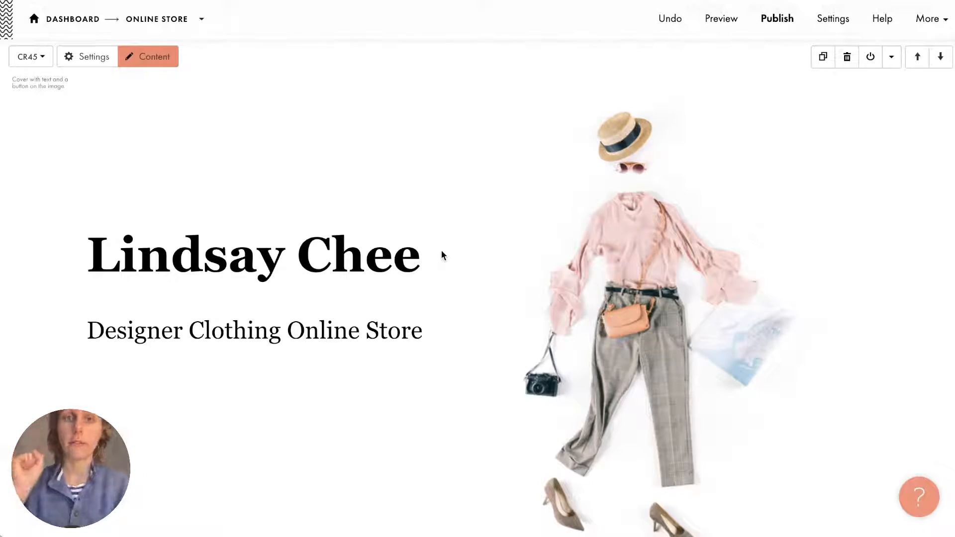
{"action": "scroll", "coordinate": [441, 252], "scroll_direction": "down", "scroll_amount": 20}
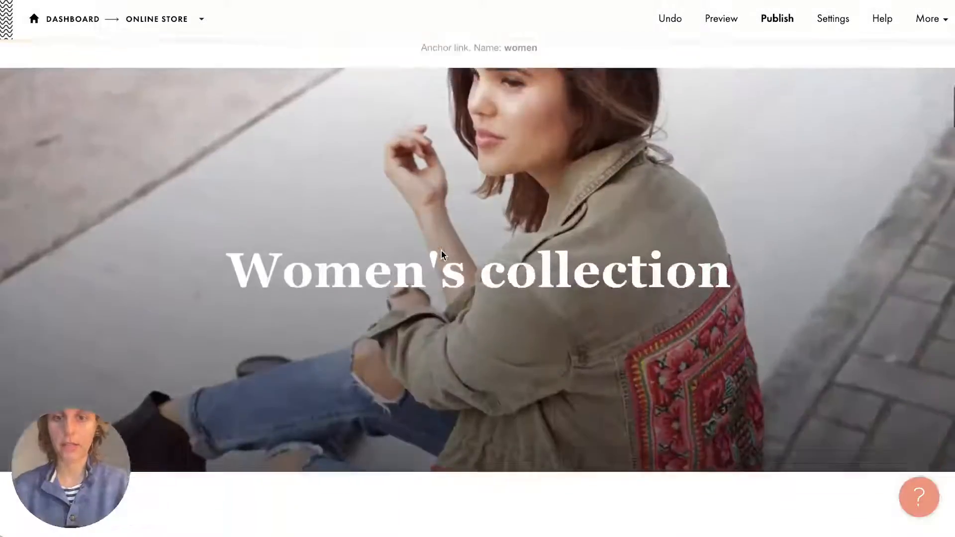
{"action": "scroll", "coordinate": [441, 251], "scroll_direction": "down", "scroll_amount": 15}
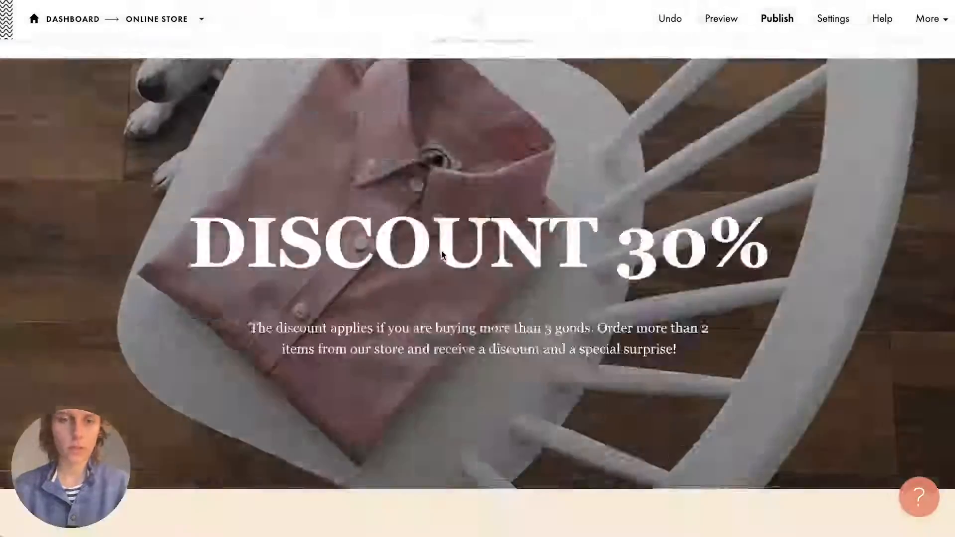
{"action": "scroll", "coordinate": [441, 251], "scroll_direction": "down", "scroll_amount": 15}
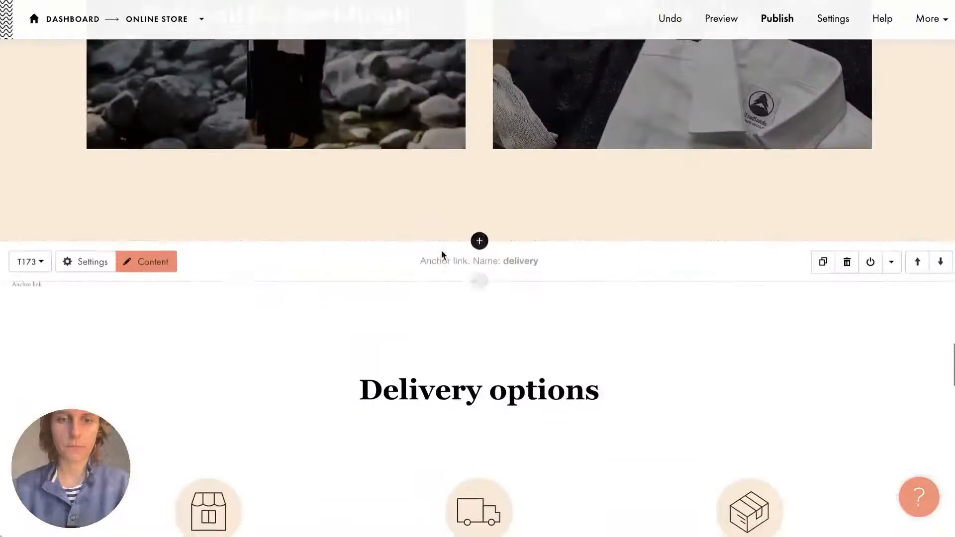
{"action": "scroll", "coordinate": [442, 255], "scroll_direction": "down", "scroll_amount": 14}
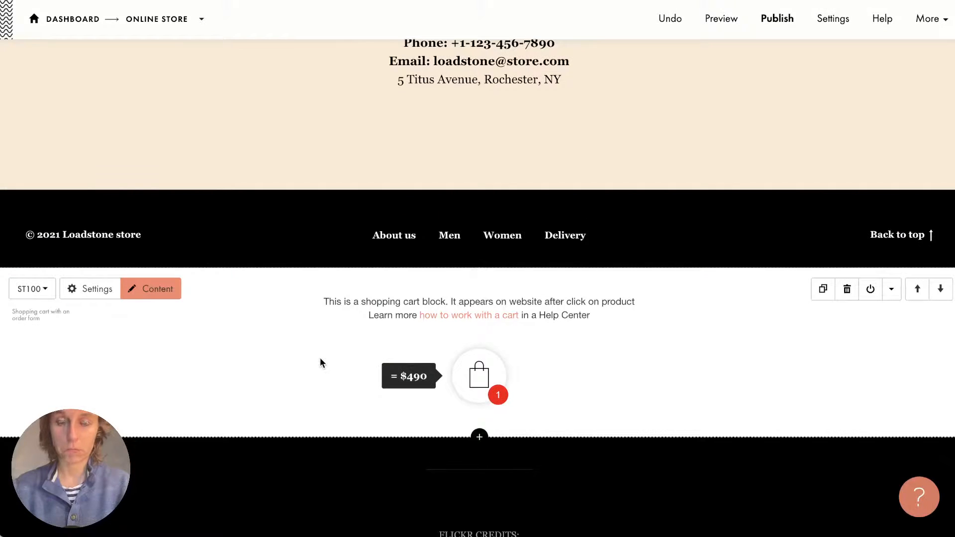
{"action": "scroll", "coordinate": [320, 359], "scroll_direction": "down", "scroll_amount": 2}
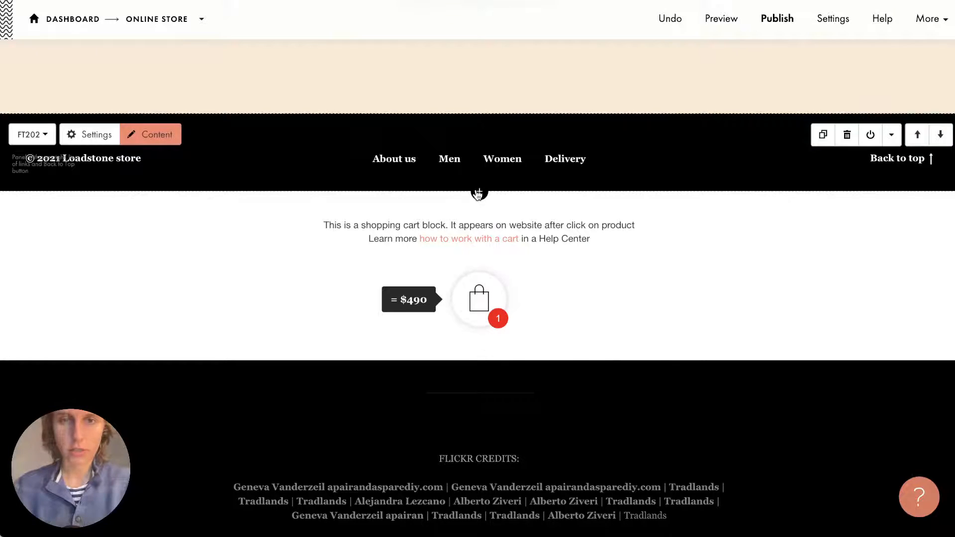
Add an ST100 cart block from Store, dismiss the duplicate-cart error, and delete the extra block.
{"action": "left_click", "coordinate": [479, 191]}
{"action": "scroll", "coordinate": [27, 230], "scroll_direction": "down", "scroll_amount": 8}
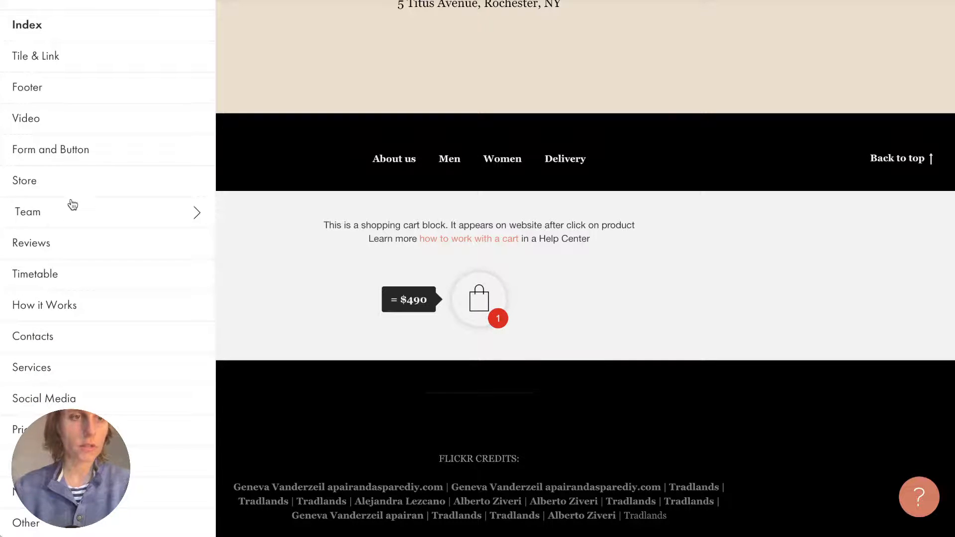
{"action": "left_click", "coordinate": [60, 183]}
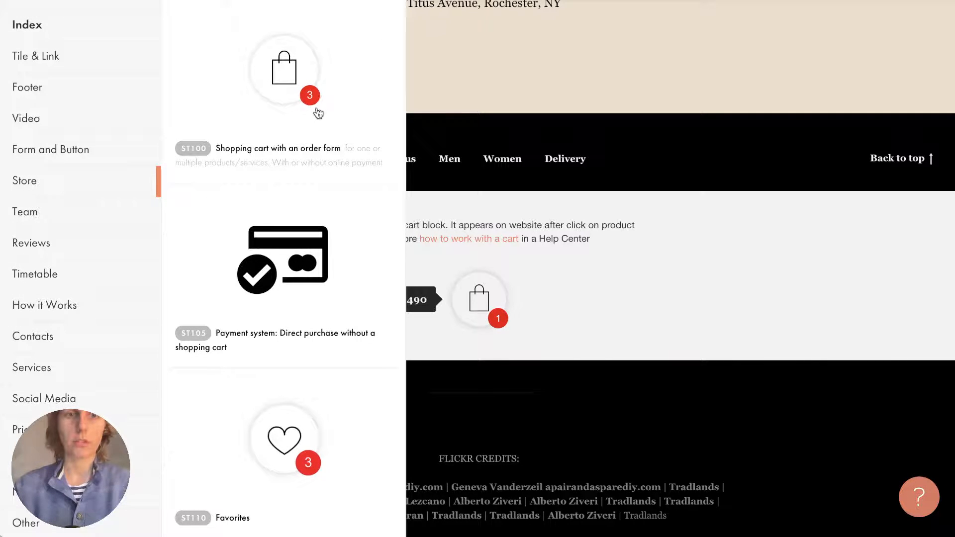
{"action": "left_click", "coordinate": [325, 155]}
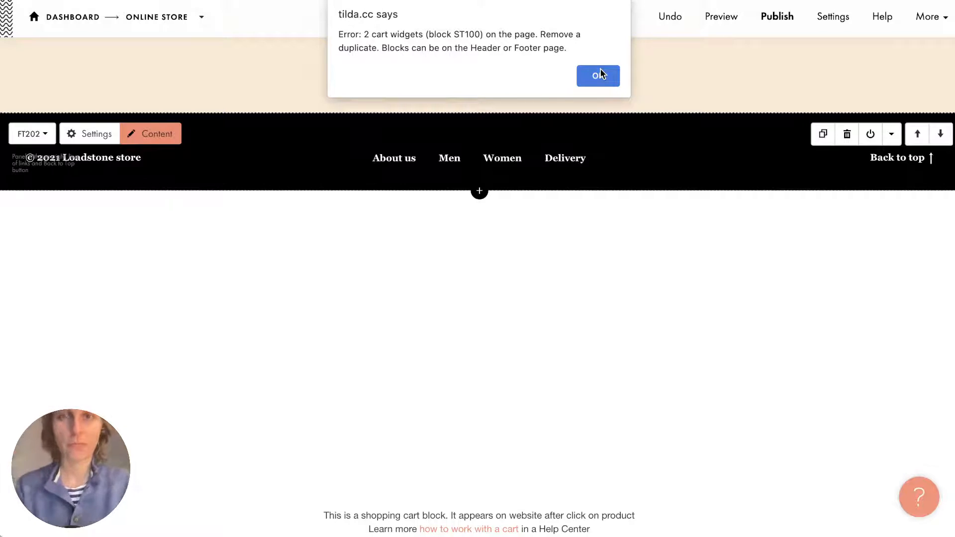
{"action": "left_click", "coordinate": [599, 76]}
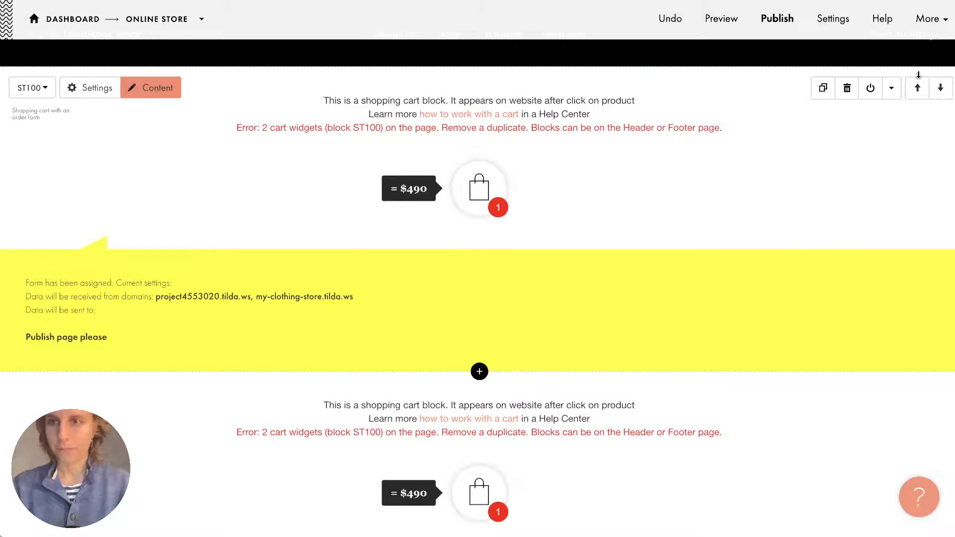
{"action": "left_click", "coordinate": [847, 90]}
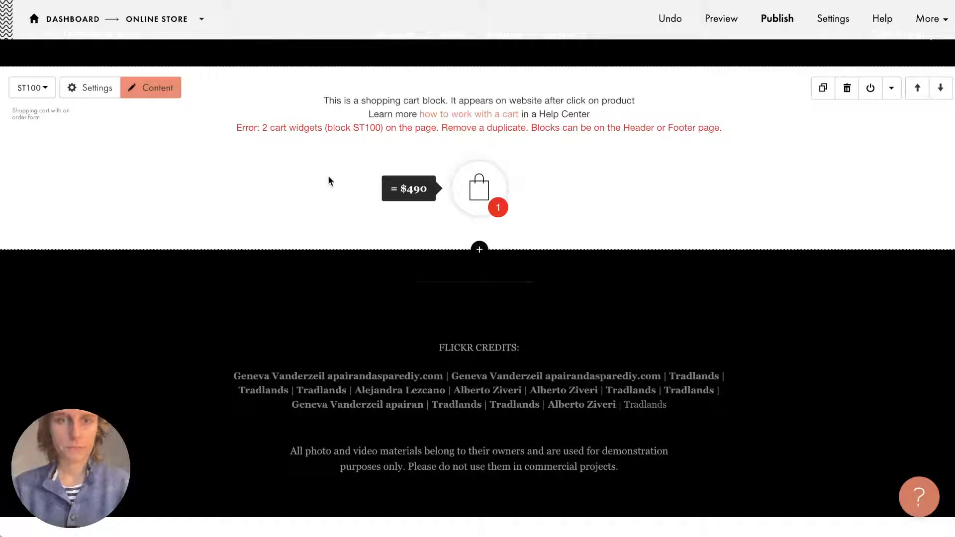
In the cart block's content settings, expand Input Fields and untick Required on the Name input.
{"action": "left_click", "coordinate": [160, 92]}
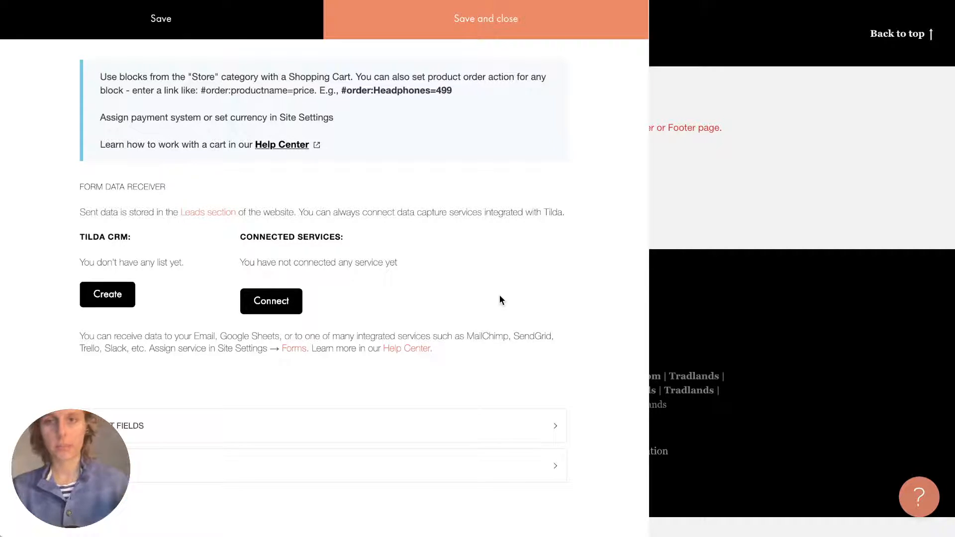
{"action": "scroll", "coordinate": [499, 297], "scroll_direction": "down", "scroll_amount": 1}
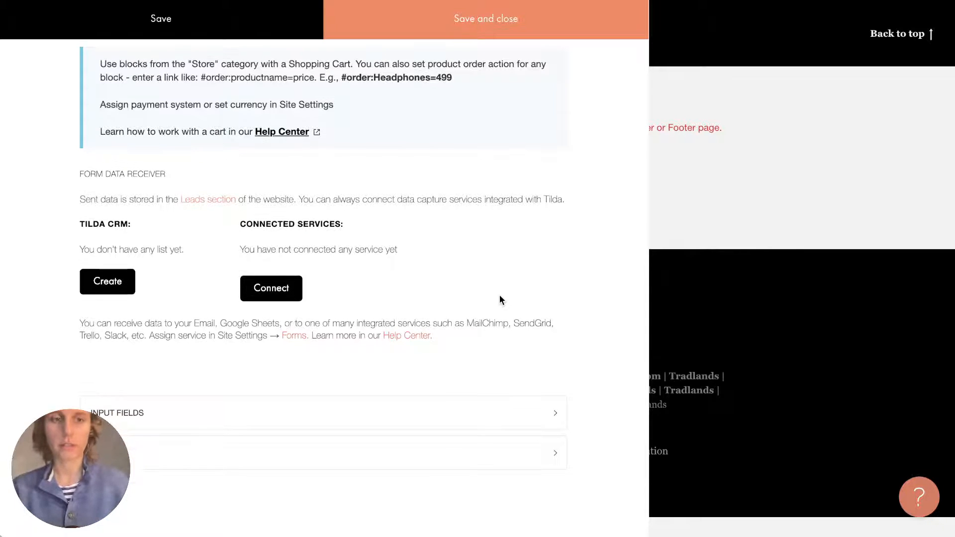
{"action": "left_click", "coordinate": [377, 412]}
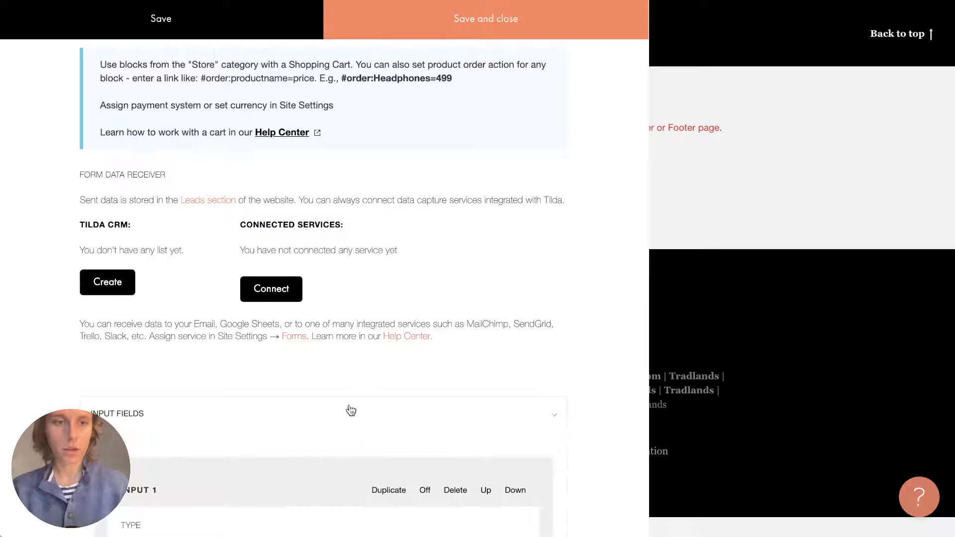
{"action": "scroll", "coordinate": [122, 422], "scroll_direction": "down", "scroll_amount": 7}
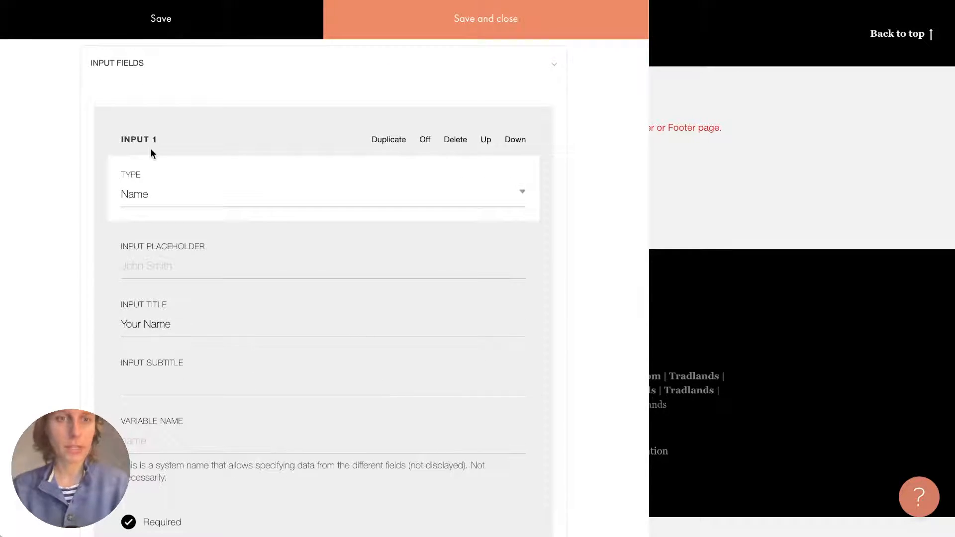
{"action": "scroll", "coordinate": [142, 194], "scroll_direction": "down", "scroll_amount": 2}
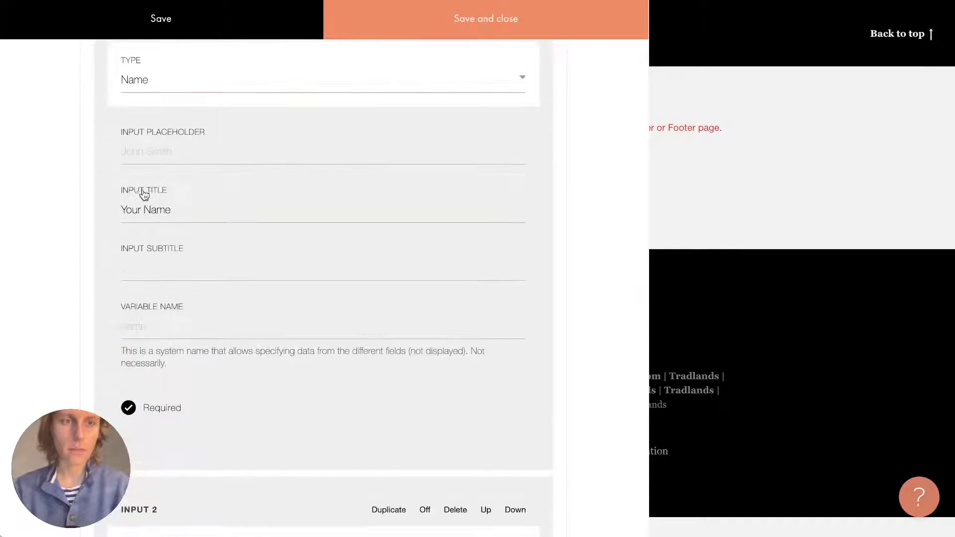
{"action": "scroll", "coordinate": [144, 194], "scroll_direction": "down", "scroll_amount": 3}
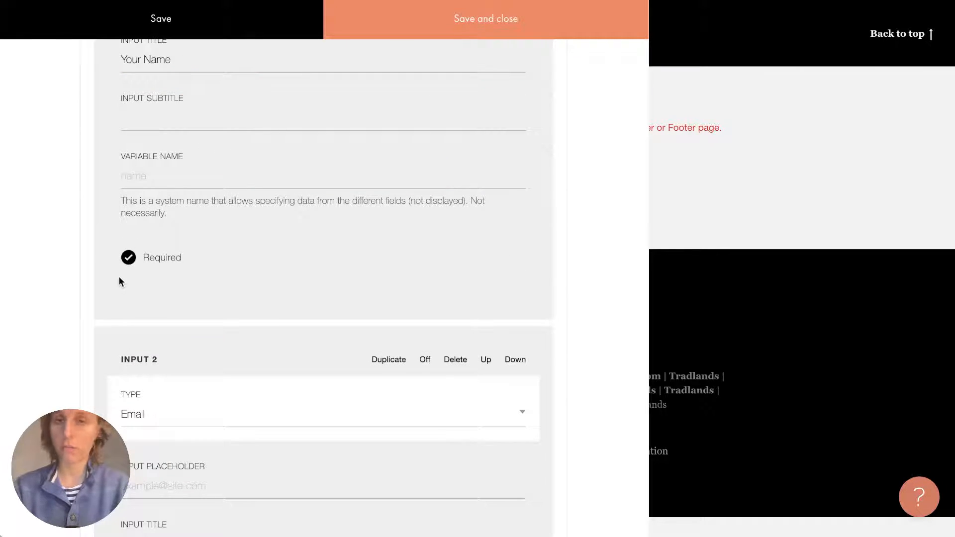
{"action": "scroll", "coordinate": [164, 293], "scroll_direction": "down", "scroll_amount": 6}
{"action": "scroll", "coordinate": [164, 294], "scroll_direction": "up", "scroll_amount": 10}
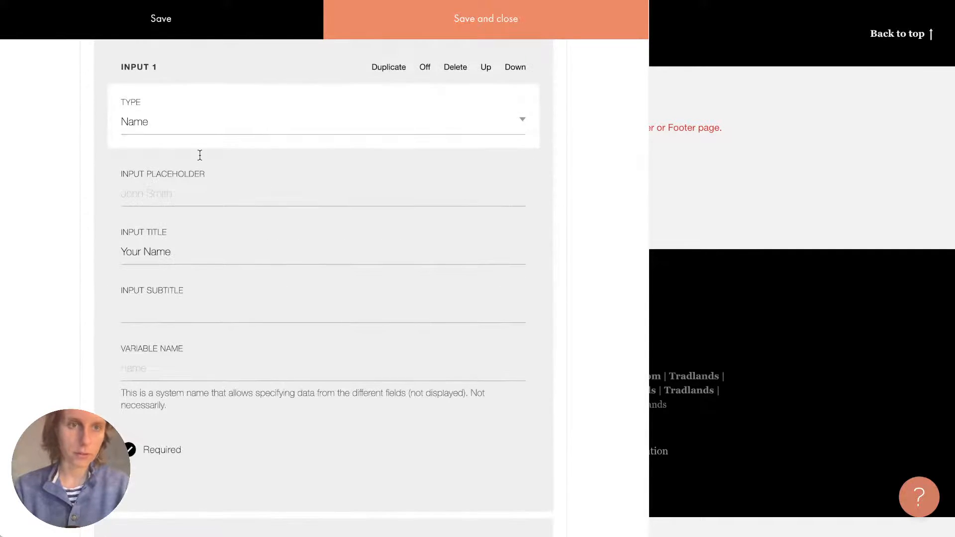
{"action": "left_click", "coordinate": [150, 450]}
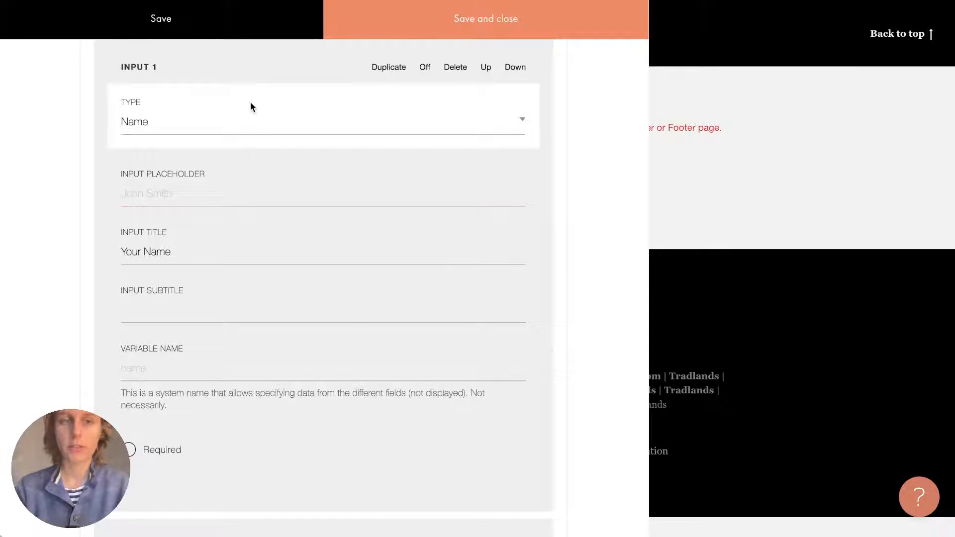
Try Phone and Email types for Input 1, then leave it set to Name.
{"action": "left_click", "coordinate": [229, 132]}
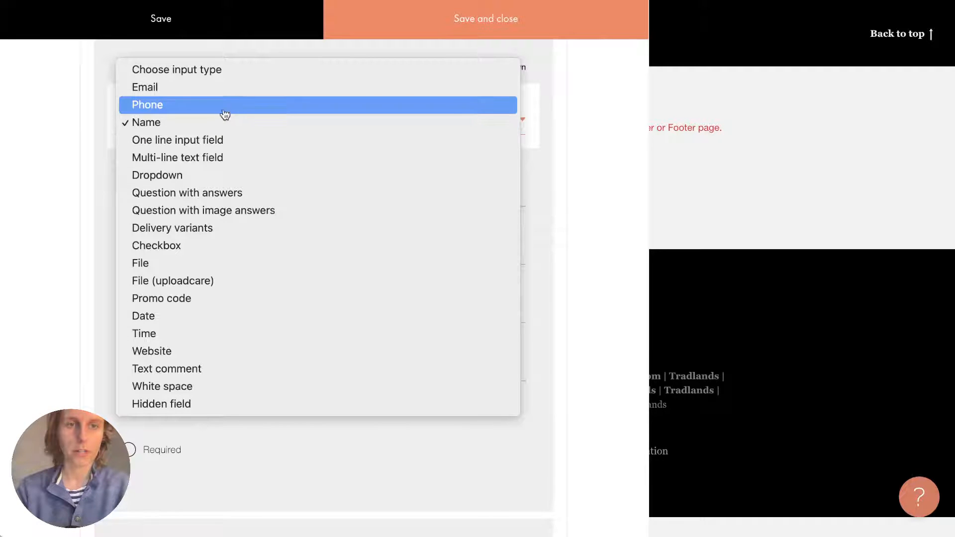
{"action": "left_click", "coordinate": [225, 111]}
{"action": "left_click", "coordinate": [219, 115]}
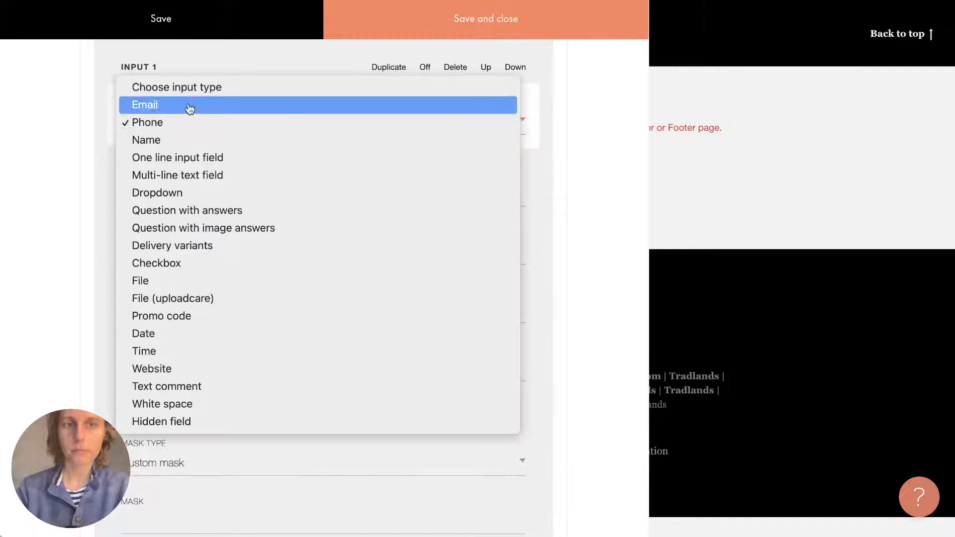
{"action": "left_click", "coordinate": [188, 103]}
{"action": "left_click", "coordinate": [190, 109]}
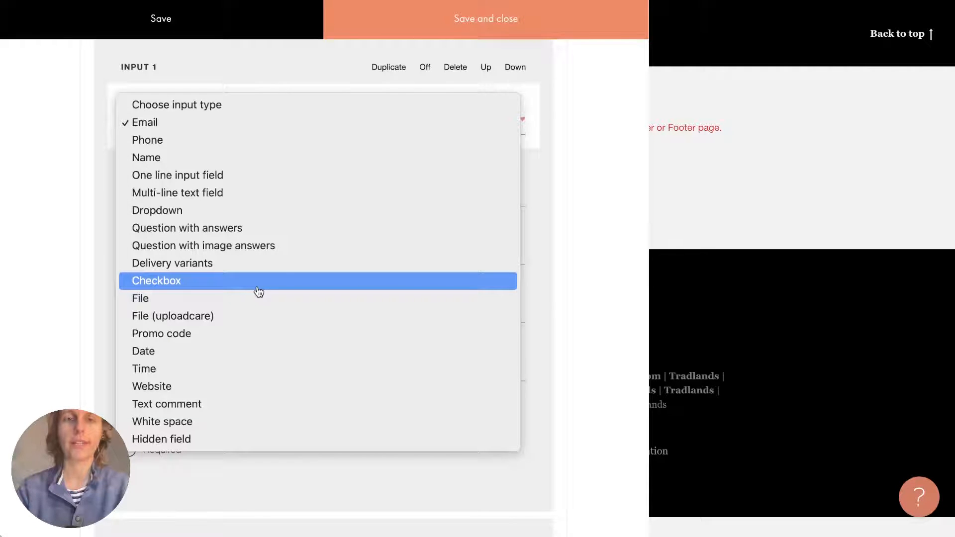
{"action": "left_click", "coordinate": [253, 157]}
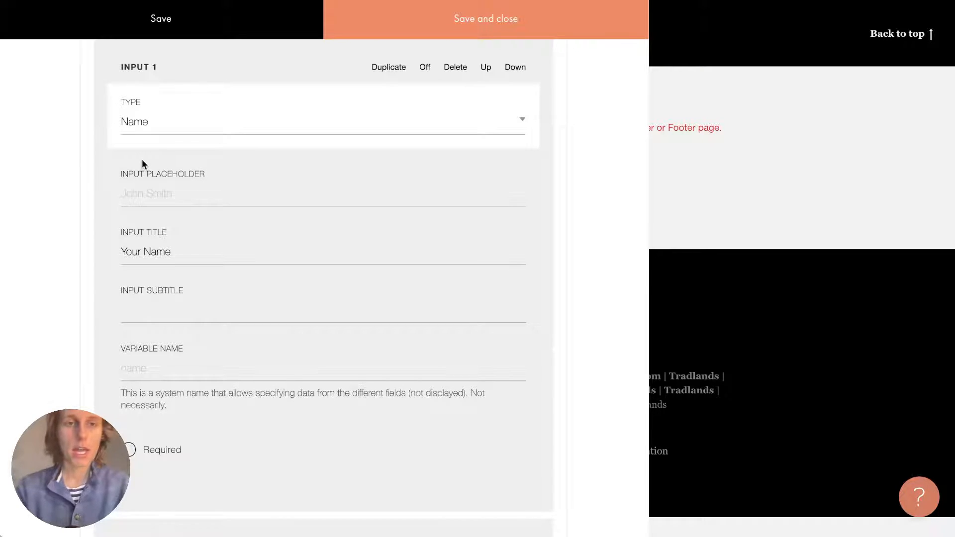
Delete the Phone input and add a new blank input field.
{"action": "scroll", "coordinate": [142, 163], "scroll_direction": "down", "scroll_amount": 15}
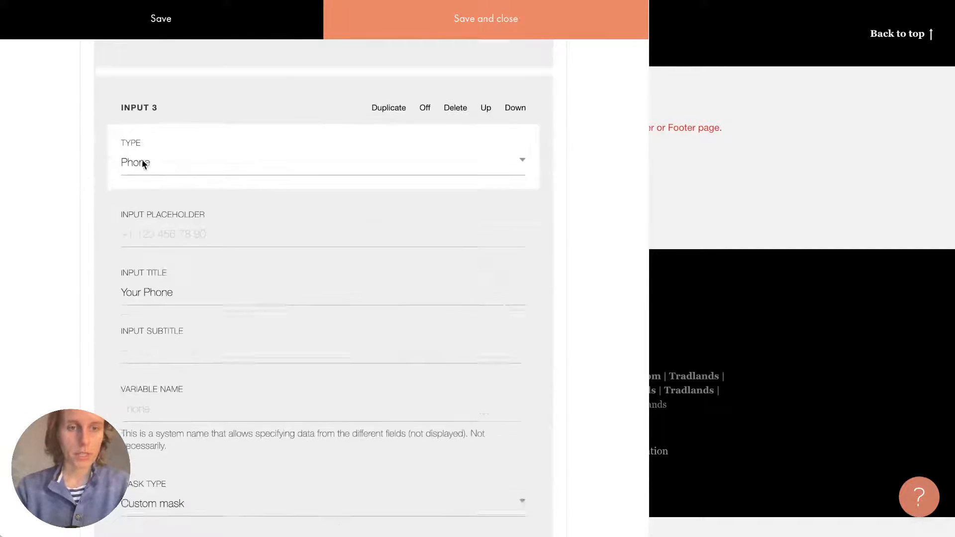
{"action": "scroll", "coordinate": [142, 163], "scroll_direction": "down", "scroll_amount": 1}
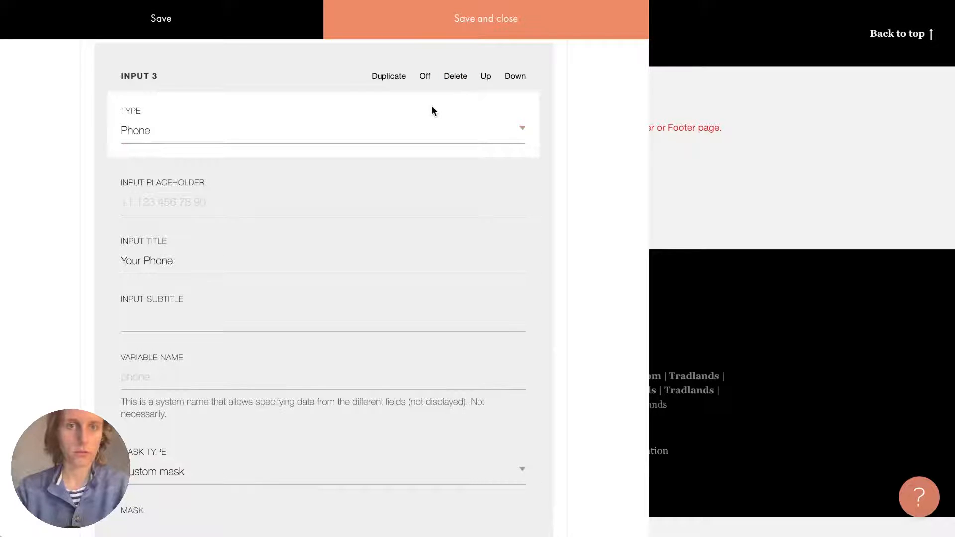
{"action": "left_click", "coordinate": [461, 81]}
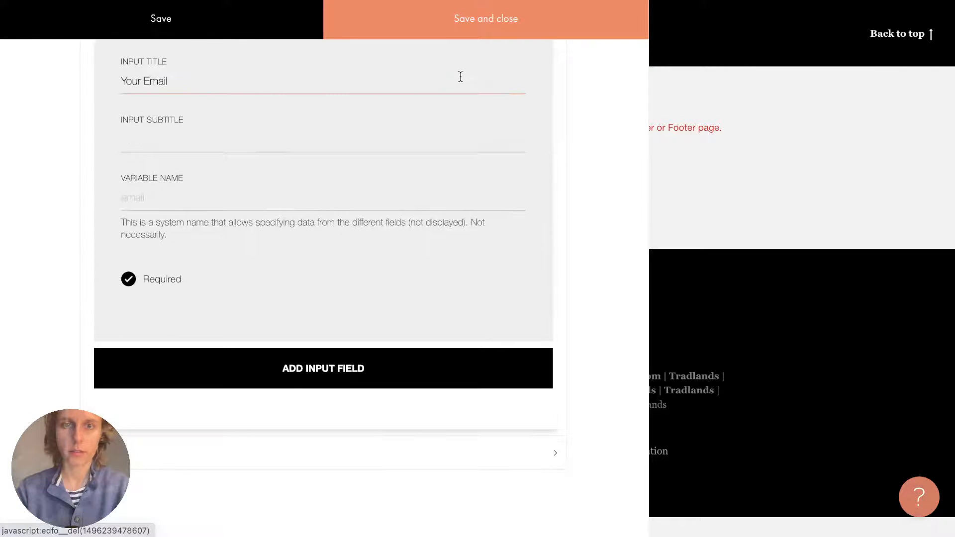
{"action": "left_click", "coordinate": [303, 379]}
Make Input 3 a Delivery variants field titled Delivery Options.
{"action": "scroll", "coordinate": [307, 377], "scroll_direction": "down", "scroll_amount": 5}
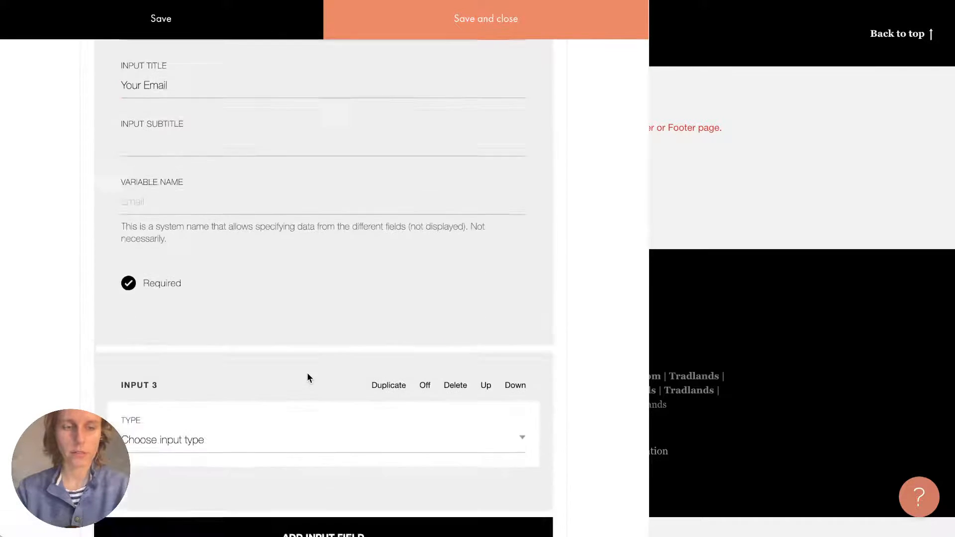
{"action": "left_click", "coordinate": [175, 267]}
{"action": "scroll", "coordinate": [175, 267], "scroll_direction": "down", "scroll_amount": 3}
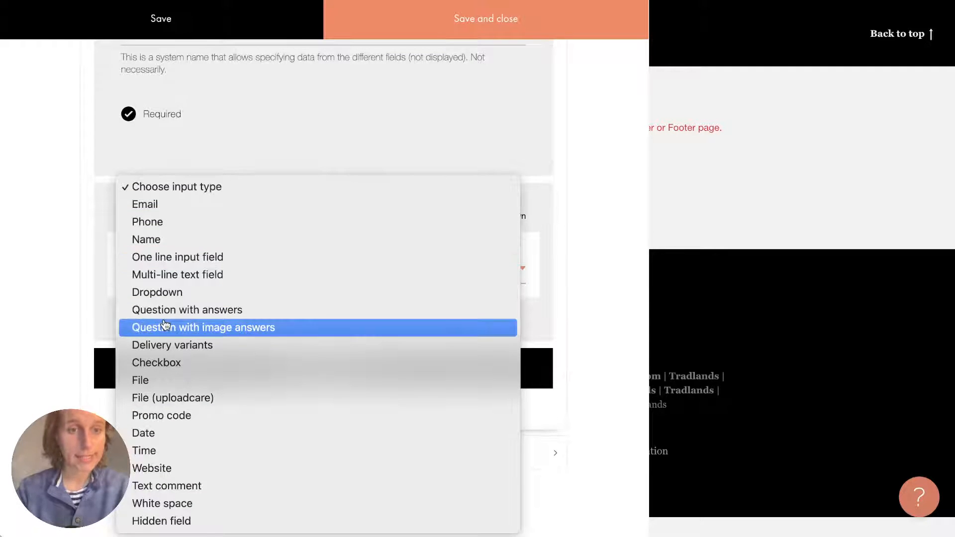
{"action": "left_click", "coordinate": [160, 346]}
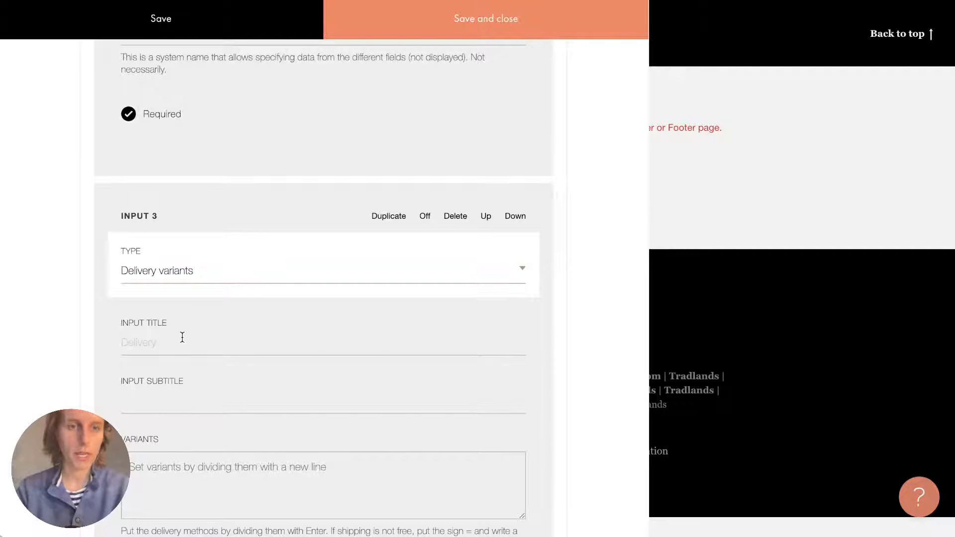
{"action": "type", "text": "Delivery Options"}
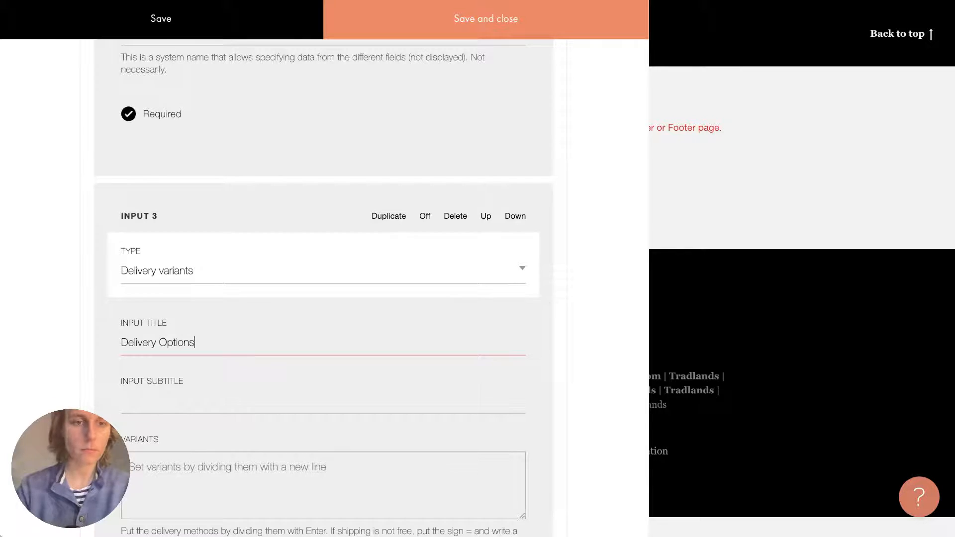
Paste Pick-up 0, Courier delivery 20 and International Delivery 89 from Notes into Variants.
{"action": "scroll", "coordinate": [183, 397], "scroll_direction": "down", "scroll_amount": 2}
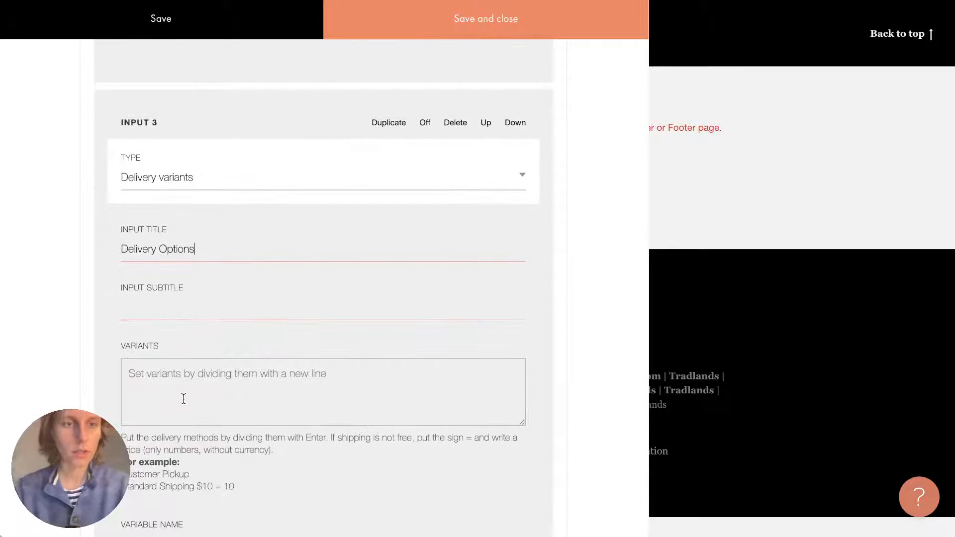
{"action": "left_click", "coordinate": [183, 396]}
{"action": "scroll", "coordinate": [183, 398], "scroll_direction": "down", "scroll_amount": 1}
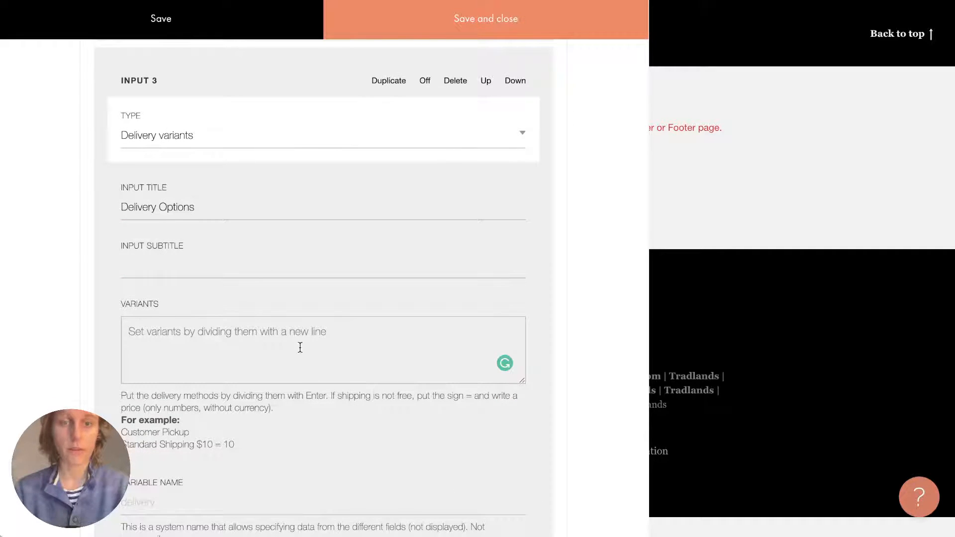
{"action": "key", "text": "super+Tab"}
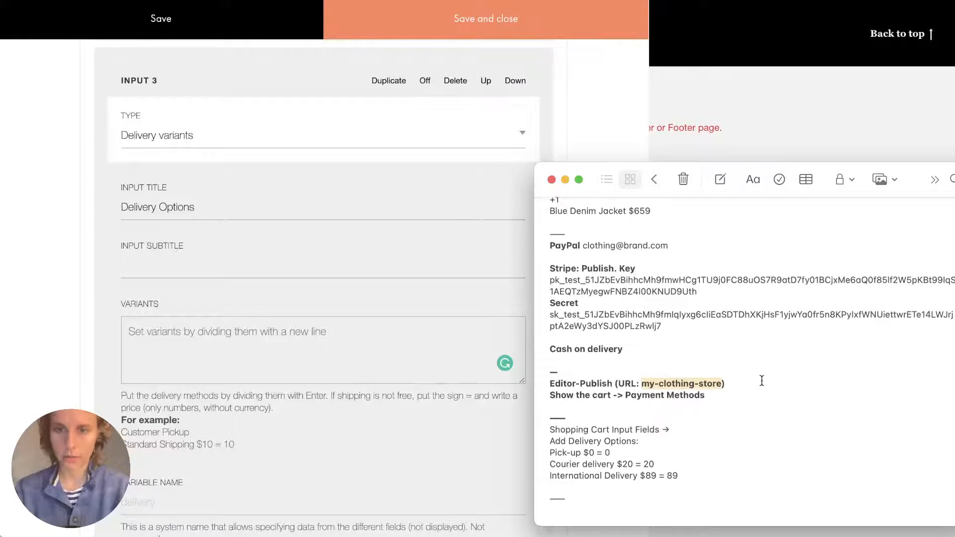
{"action": "left_click", "coordinate": [694, 418]}
{"action": "left_click_drag", "start_coordinate": [544, 454], "coordinate": [682, 487]}
{"action": "key", "text": "super+c"}
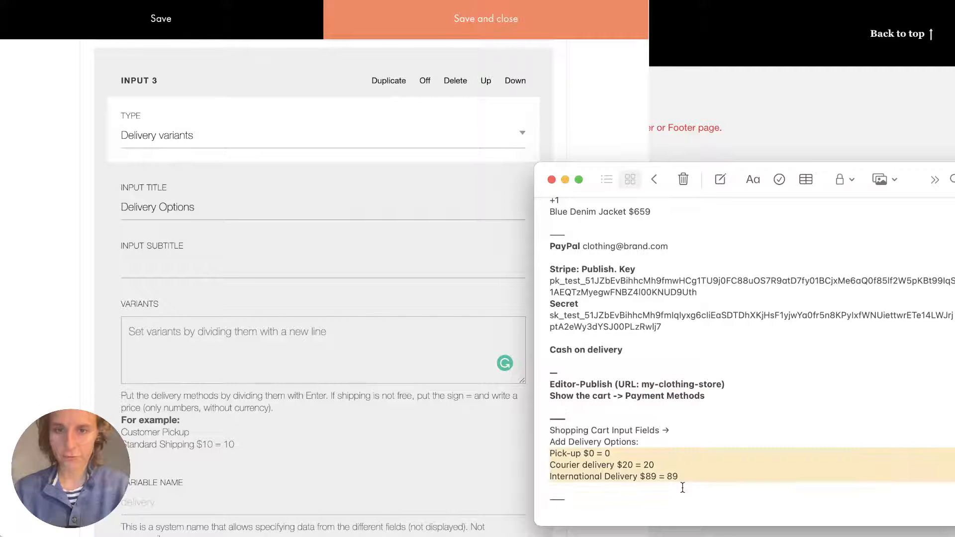
{"action": "left_click", "coordinate": [255, 378]}
{"action": "key", "text": "super+v"}
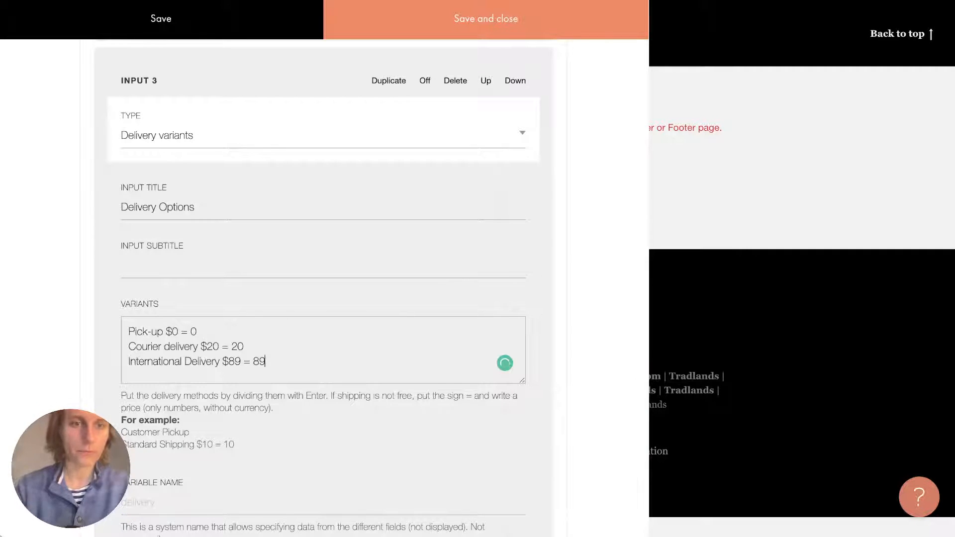
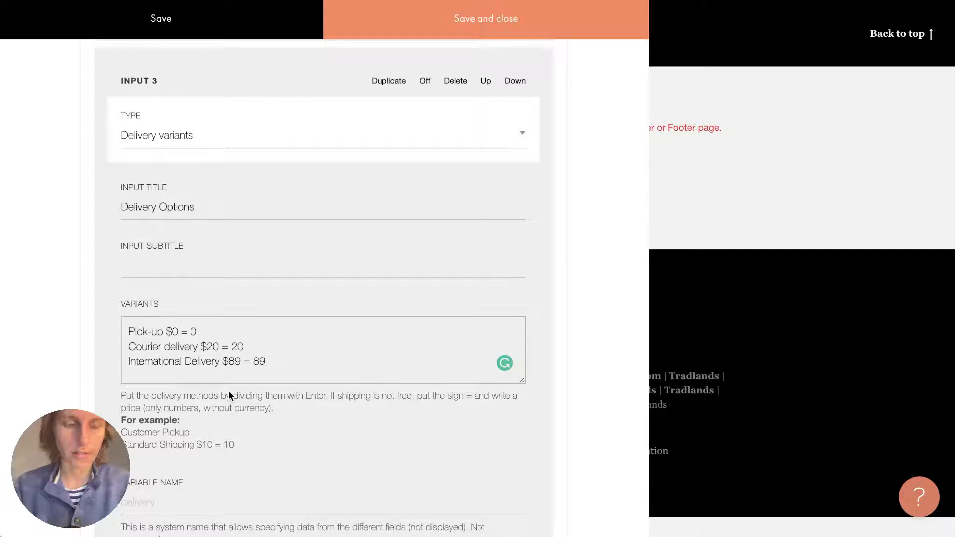
Check the Delivery Options variants, including Courier = 20, and scroll down to the Required option.
{"action": "left_click_drag", "start_coordinate": [115, 396], "coordinate": [255, 448]}
{"action": "left_click", "coordinate": [255, 447]}
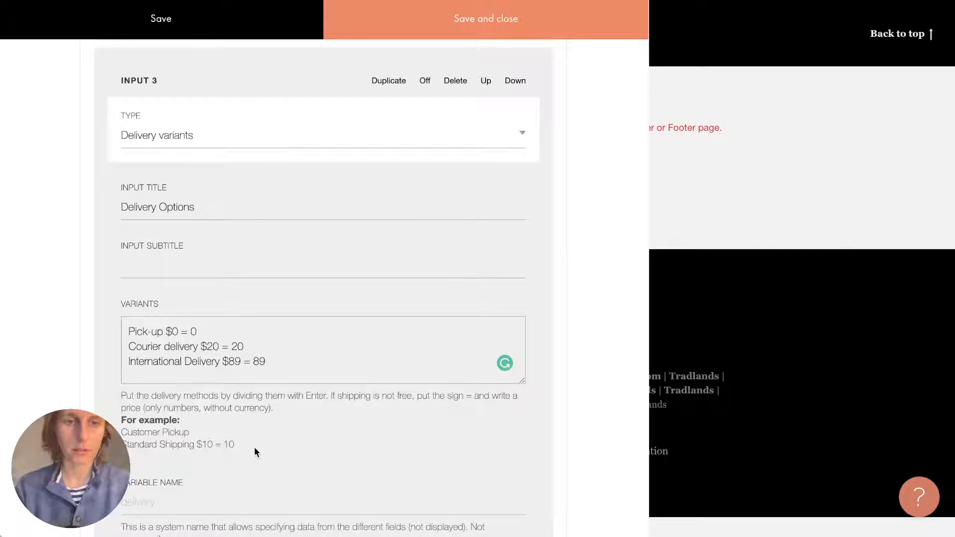
{"action": "scroll", "coordinate": [255, 447], "scroll_direction": "down", "scroll_amount": 1}
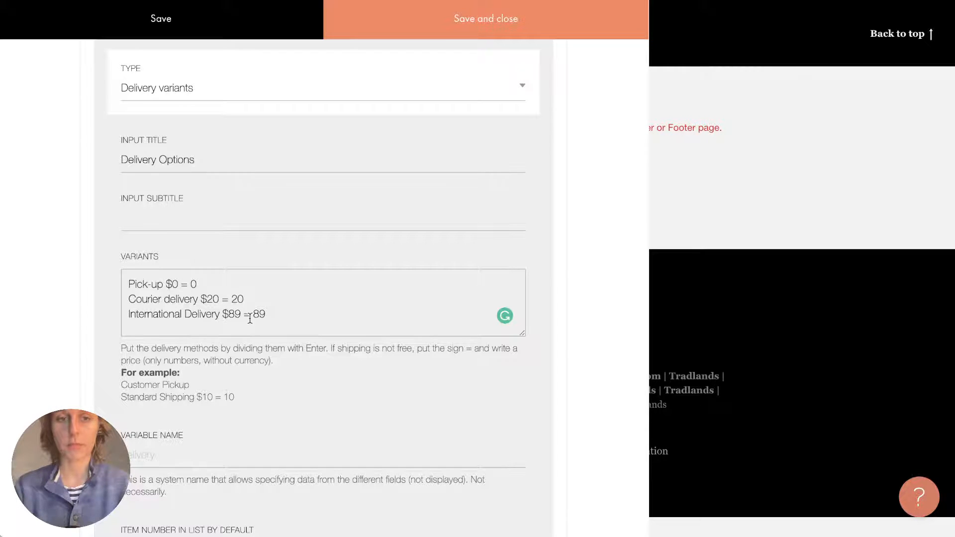
{"action": "mouse_move", "coordinate": [221, 298]}
{"action": "left_mouse_down"}
{"action": "mouse_move", "coordinate": [252, 298]}
{"action": "mouse_move", "coordinate": [230, 299]}
{"action": "left_mouse_up"}
{"action": "left_click", "coordinate": [222, 300]}
{"action": "left_click", "coordinate": [237, 298]}
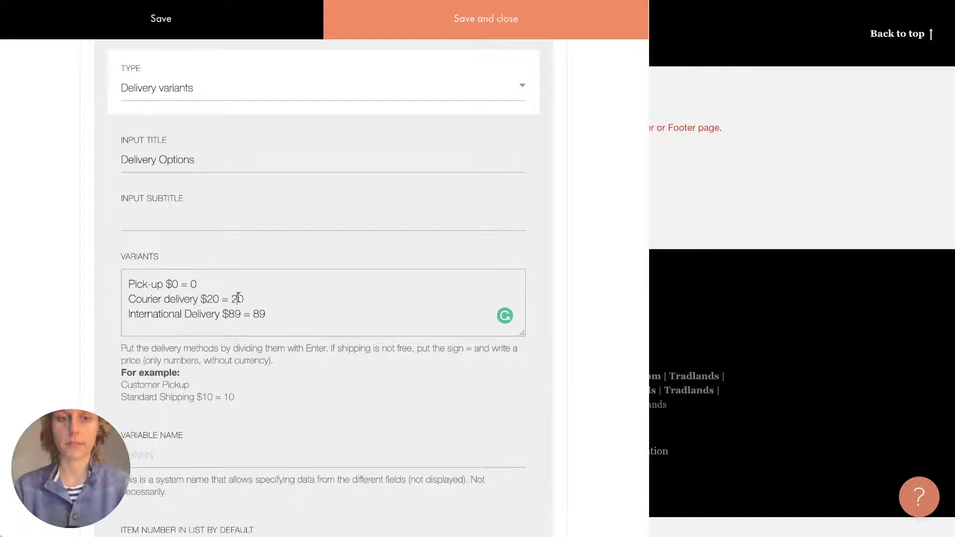
{"action": "scroll", "coordinate": [249, 375], "scroll_direction": "down", "scroll_amount": 7}
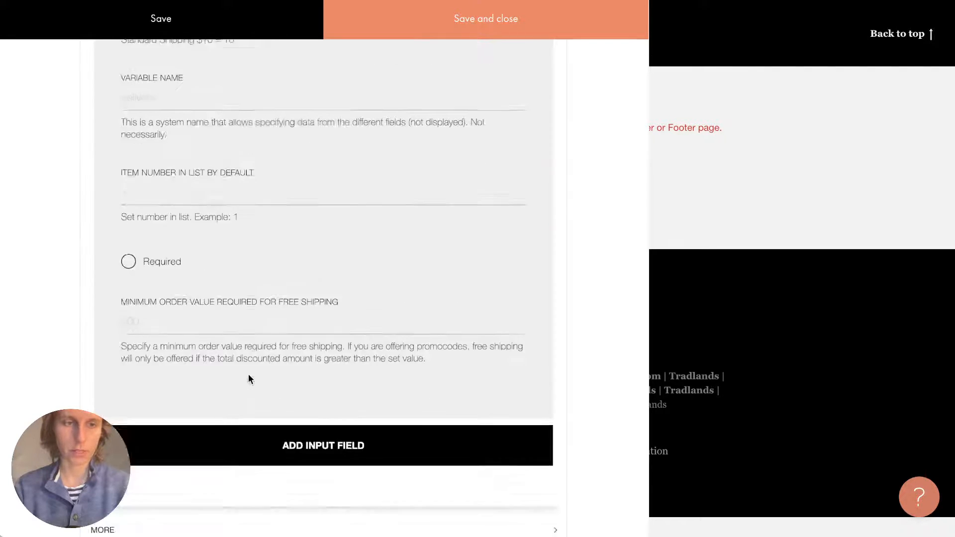
{"action": "scroll", "coordinate": [249, 379], "scroll_direction": "down", "scroll_amount": 2}
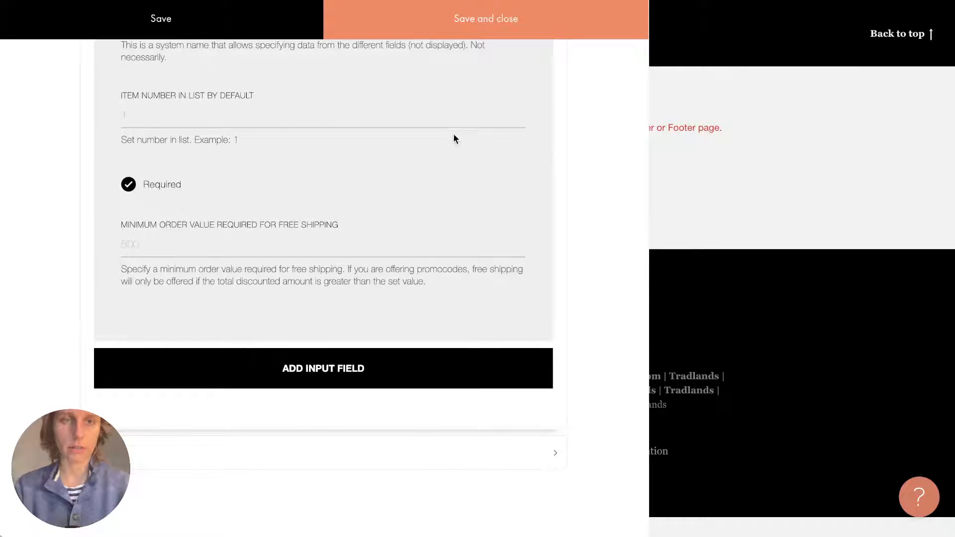
Save and close the cart field settings, publish, and open the Designer Clothing Online Store page.
{"action": "left_click", "coordinate": [484, 22]}
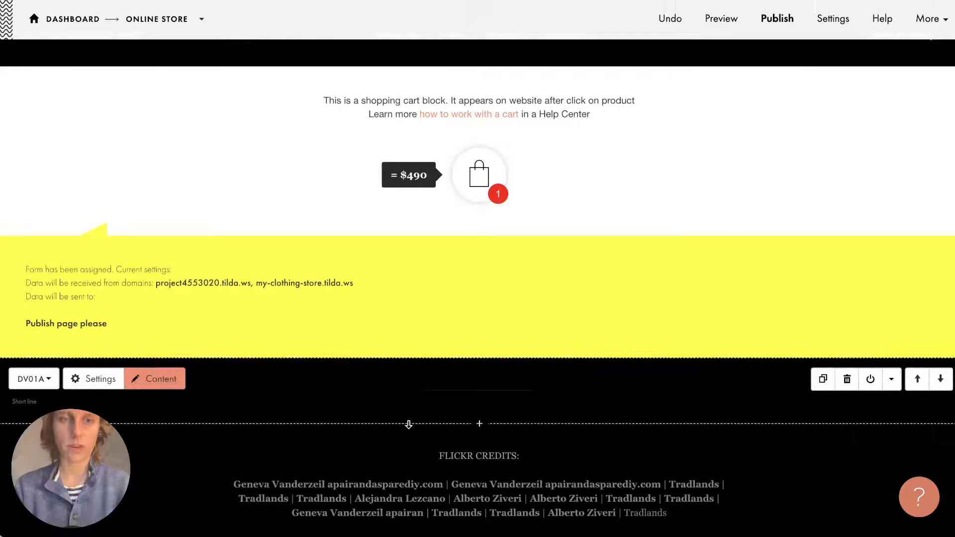
{"action": "scroll", "coordinate": [723, 174], "scroll_direction": "up", "scroll_amount": 1}
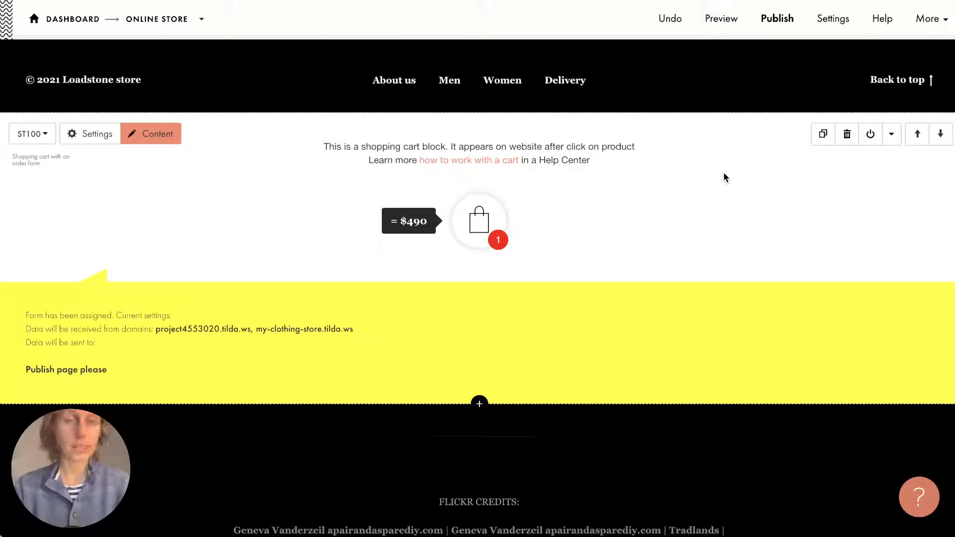
{"action": "left_click", "coordinate": [776, 23]}
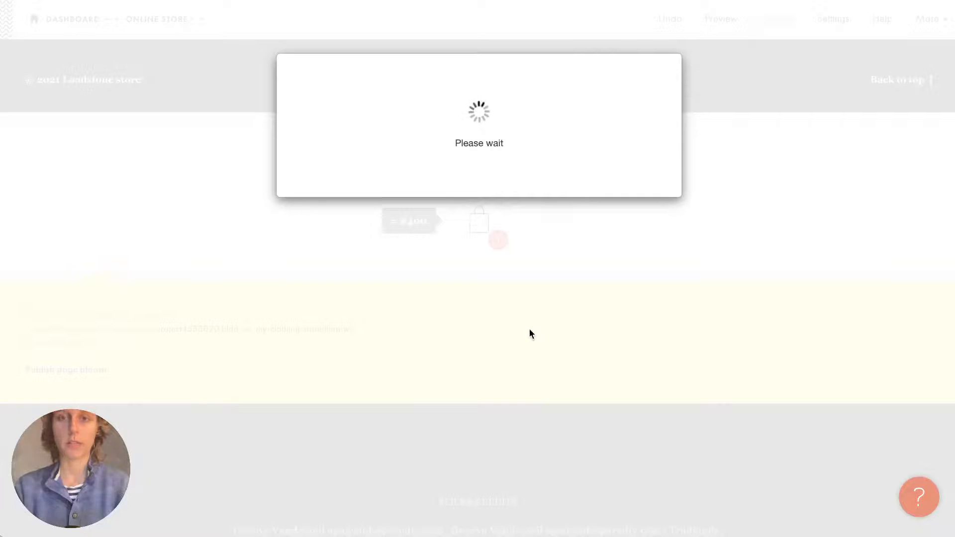
{"action": "left_click", "coordinate": [527, 173]}
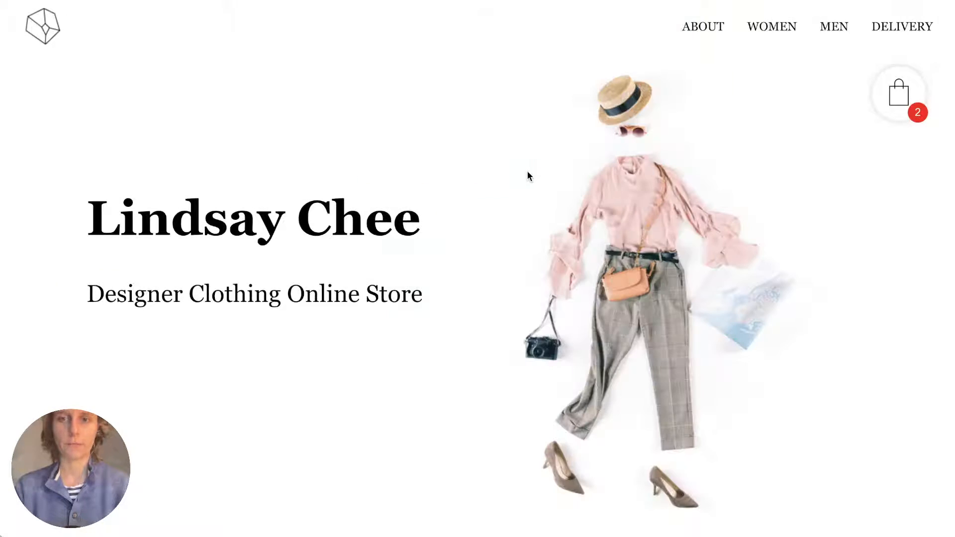
Open the store cart with its $978 subtotal and scroll to the delivery choices.
{"action": "mouse_move", "coordinate": [900, 108]}
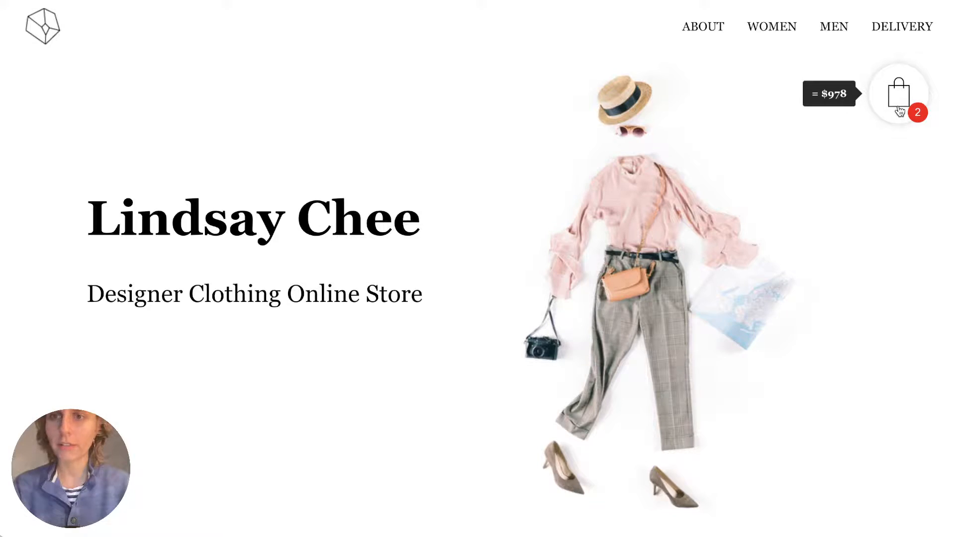
{"action": "left_click", "coordinate": [899, 111]}
{"action": "scroll", "coordinate": [548, 232], "scroll_direction": "down", "scroll_amount": 4}
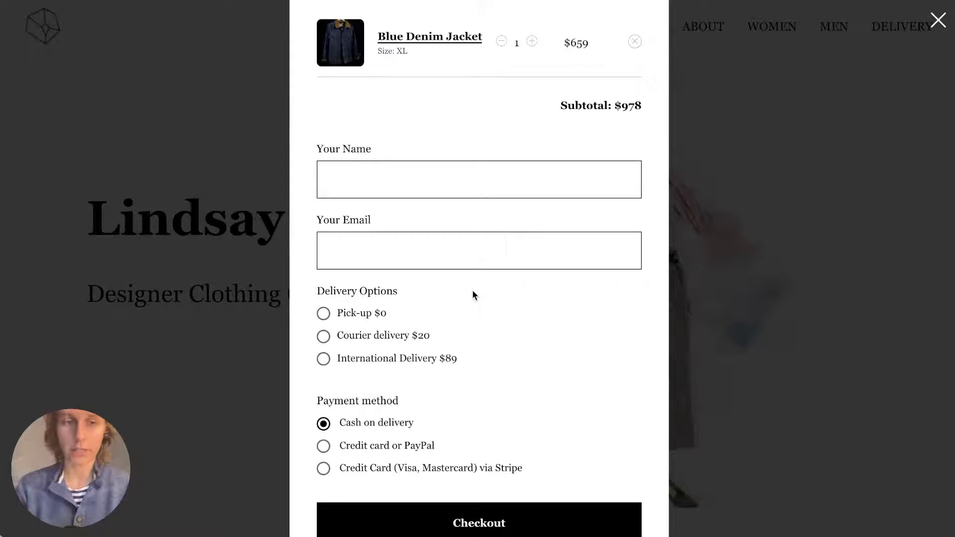
Select Pick-up, then Courier, then International Delivery, raising the total to $1 067.
{"action": "scroll", "coordinate": [473, 293], "scroll_direction": "down", "scroll_amount": 1}
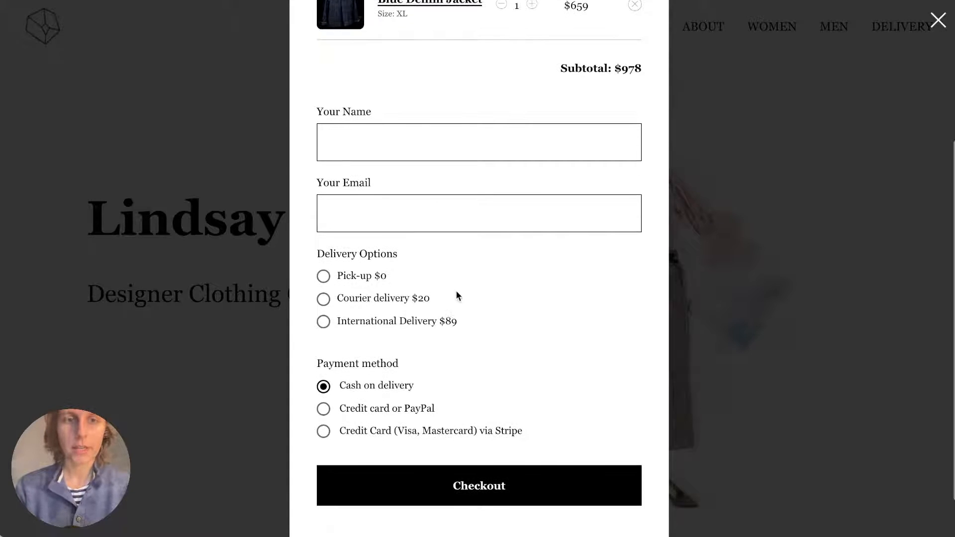
{"action": "left_click", "coordinate": [348, 279]}
{"action": "left_click", "coordinate": [347, 305]}
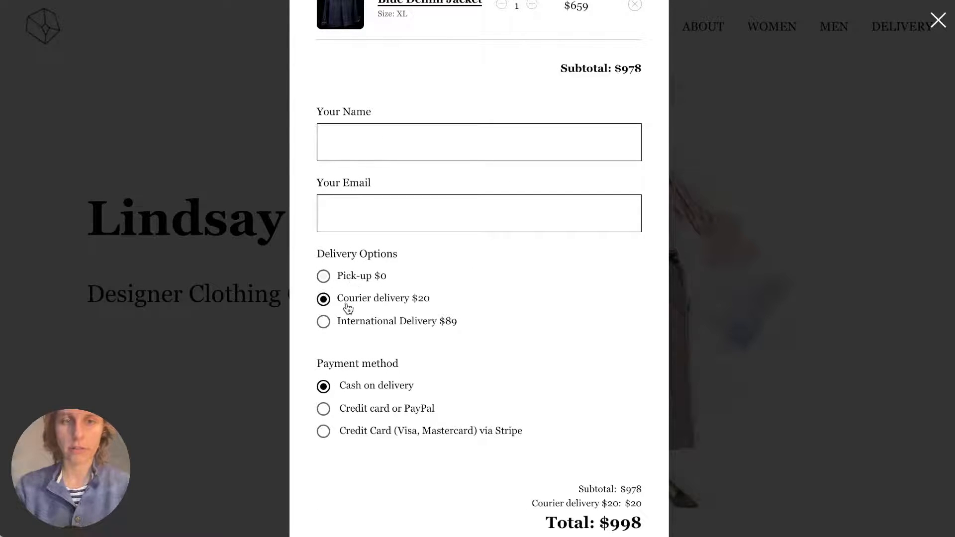
{"action": "left_click", "coordinate": [342, 323]}
{"action": "scroll", "coordinate": [341, 326], "scroll_direction": "down", "scroll_amount": 3}
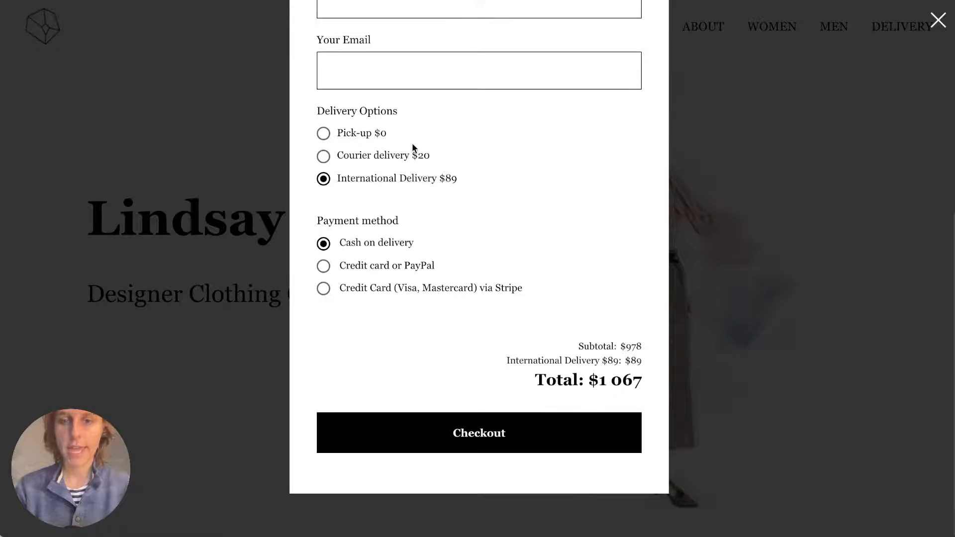
{"action": "mouse_move", "coordinate": [535, 384]}
{"action": "left_mouse_down"}
{"action": "mouse_move", "coordinate": [639, 381]}
{"action": "mouse_move", "coordinate": [547, 378]}
{"action": "left_mouse_up"}
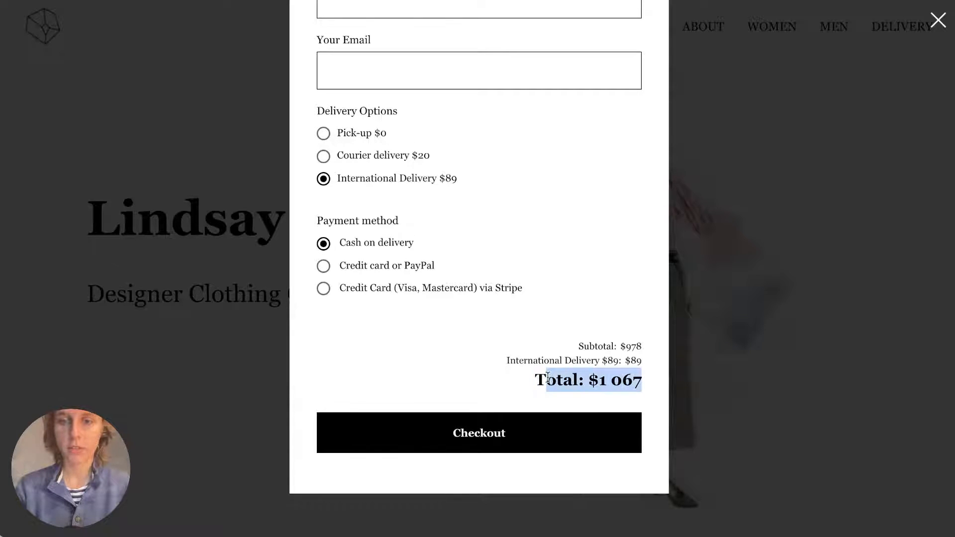
{"action": "left_click", "coordinate": [547, 377]}
Switch between the delivery options again, finish on Courier delivery ($998), and close the cart.
{"action": "left_click", "coordinate": [345, 154]}
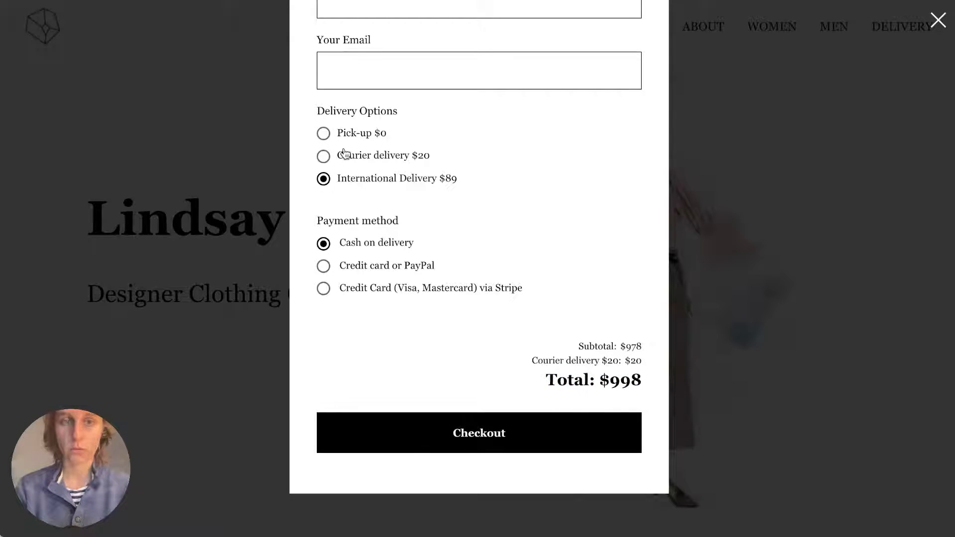
{"action": "left_click", "coordinate": [354, 135]}
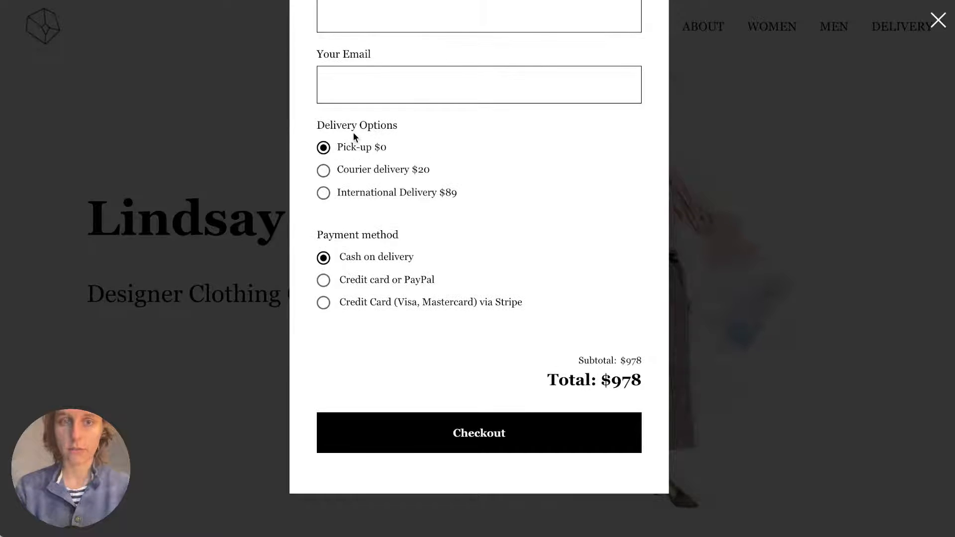
{"action": "left_click", "coordinate": [356, 172]}
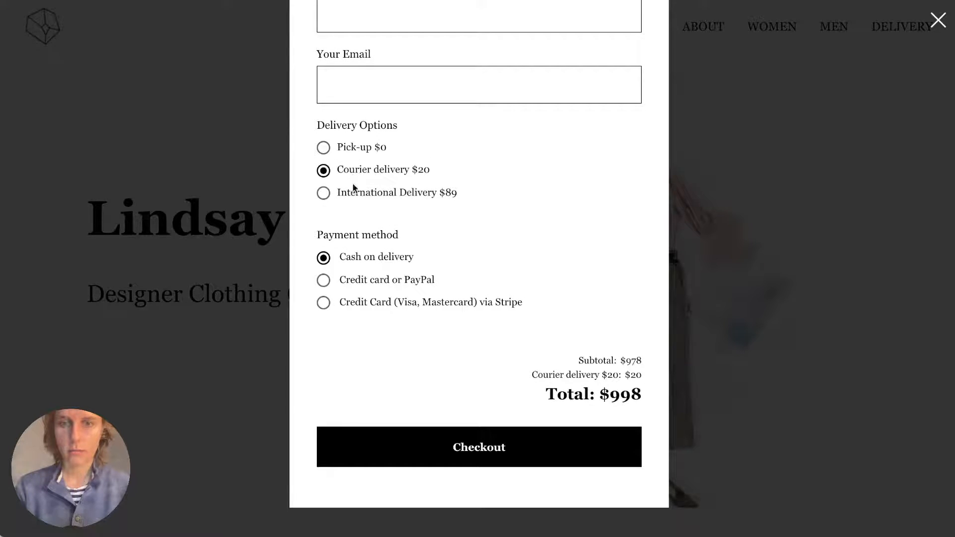
{"action": "left_click", "coordinate": [353, 192]}
{"action": "left_click", "coordinate": [351, 145]}
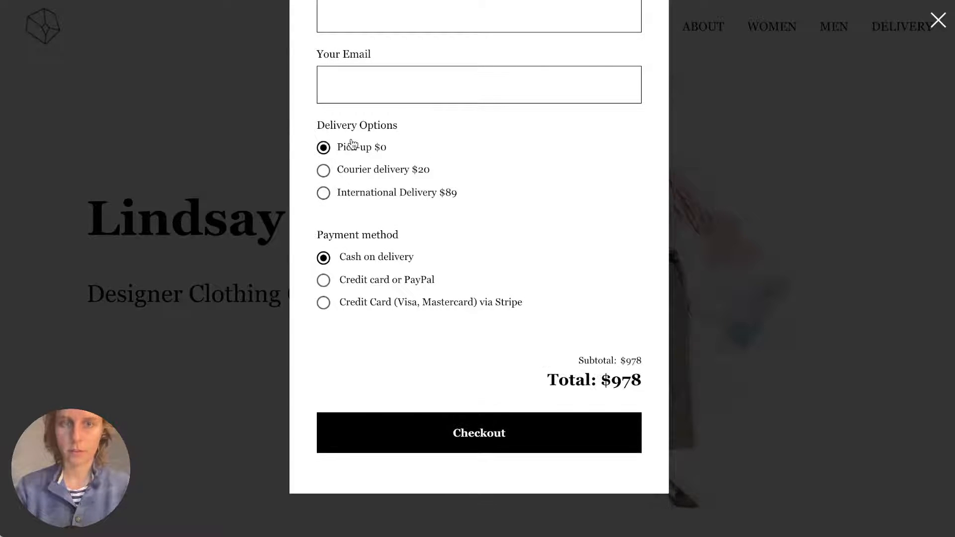
{"action": "left_click", "coordinate": [361, 174]}
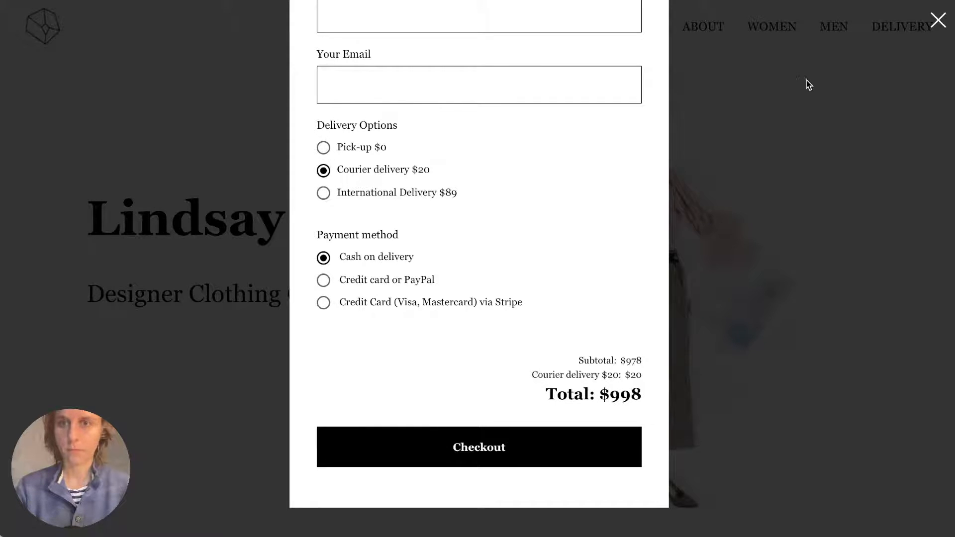
{"action": "left_click", "coordinate": [806, 80]}
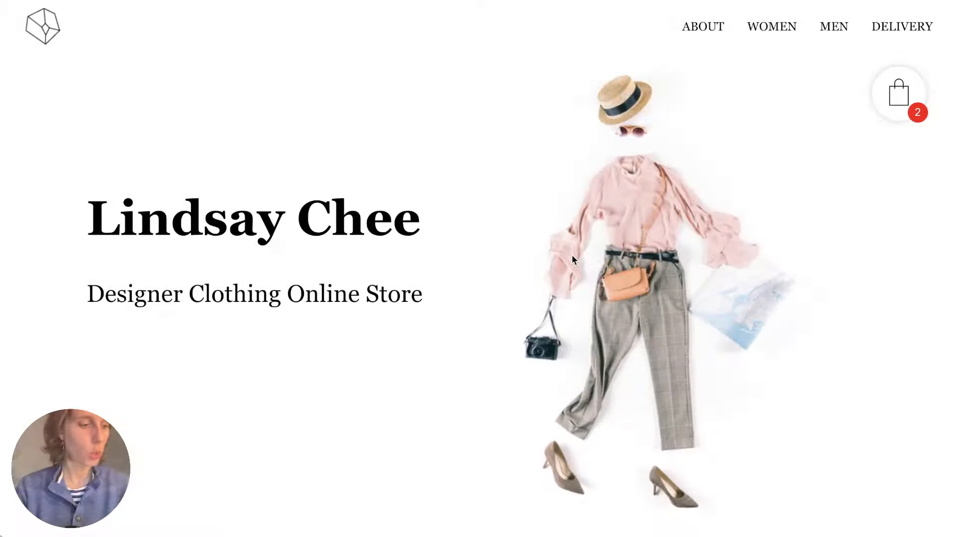
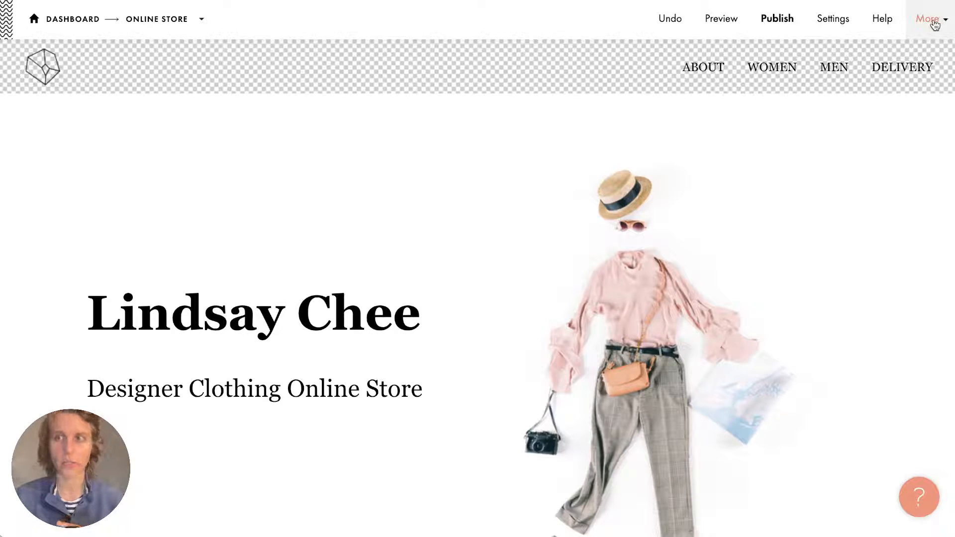
Open Site Settings for the Online Store project and check its subdomain, my-clothing-store.
{"action": "left_click", "coordinate": [930, 20]}
{"action": "left_click", "coordinate": [902, 55]}
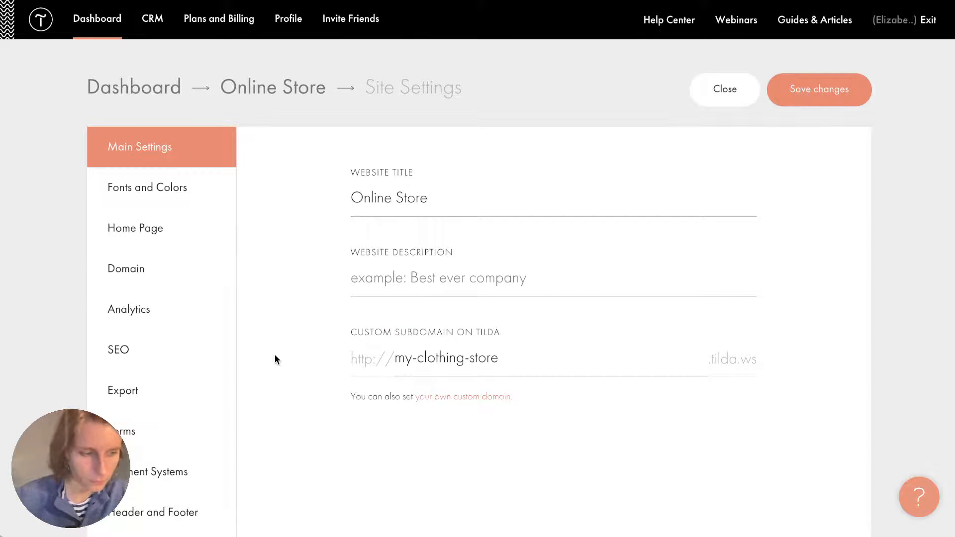
{"action": "scroll", "coordinate": [275, 355], "scroll_direction": "down", "scroll_amount": 5}
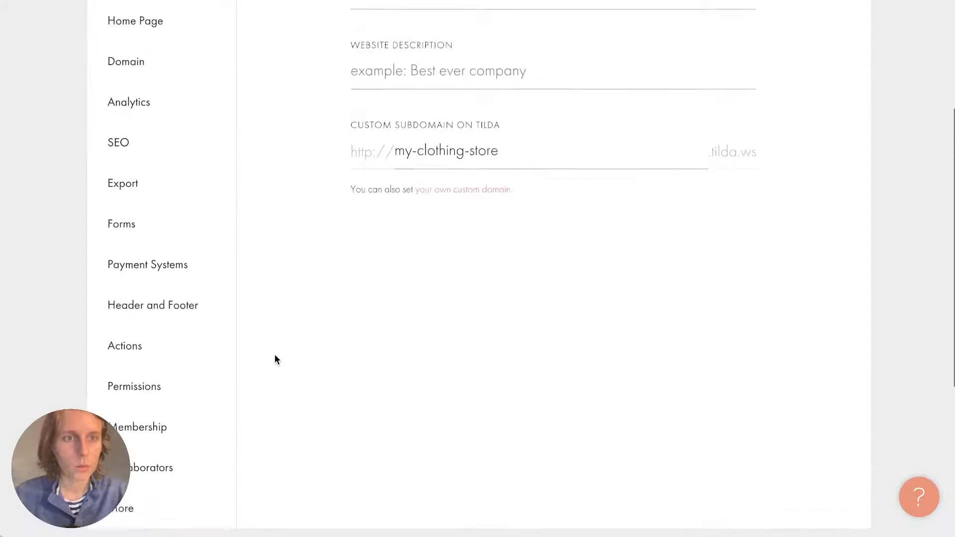
{"action": "scroll", "coordinate": [277, 359], "scroll_direction": "up", "scroll_amount": 3}
In the Forms settings, browse the data collection services and choose Google Sheets.
{"action": "left_click", "coordinate": [183, 337]}
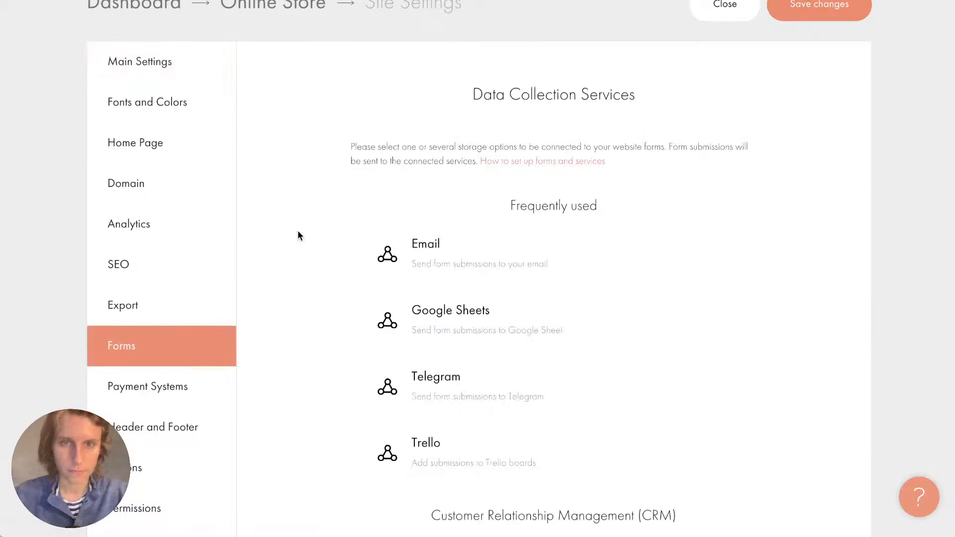
{"action": "scroll", "coordinate": [297, 230], "scroll_direction": "down", "scroll_amount": 1}
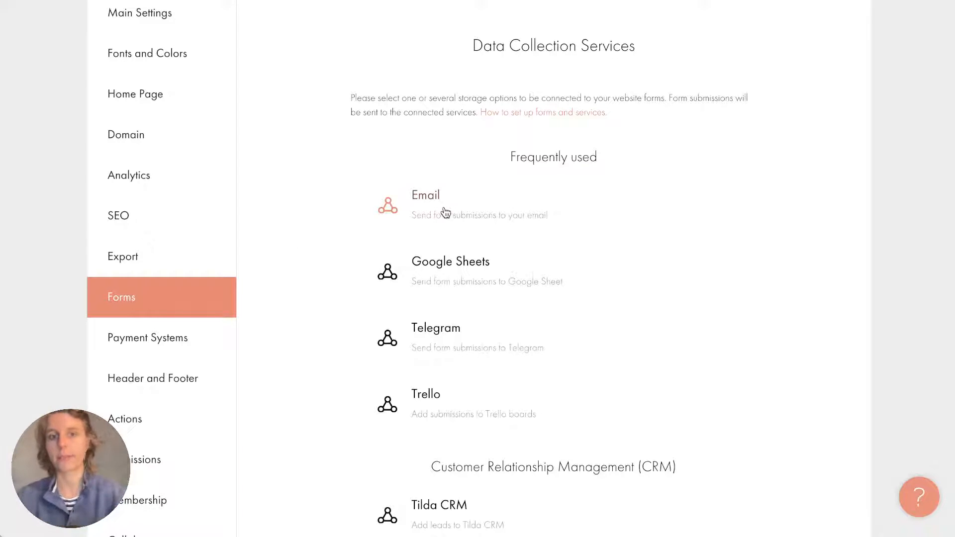
{"action": "scroll", "coordinate": [436, 343], "scroll_direction": "down", "scroll_amount": 10}
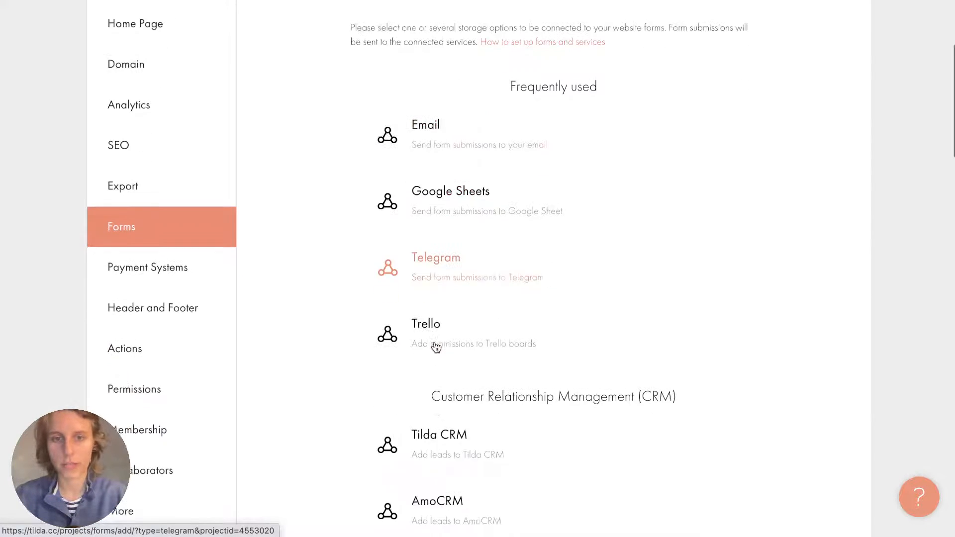
{"action": "scroll", "coordinate": [449, 316], "scroll_direction": "down", "scroll_amount": 8}
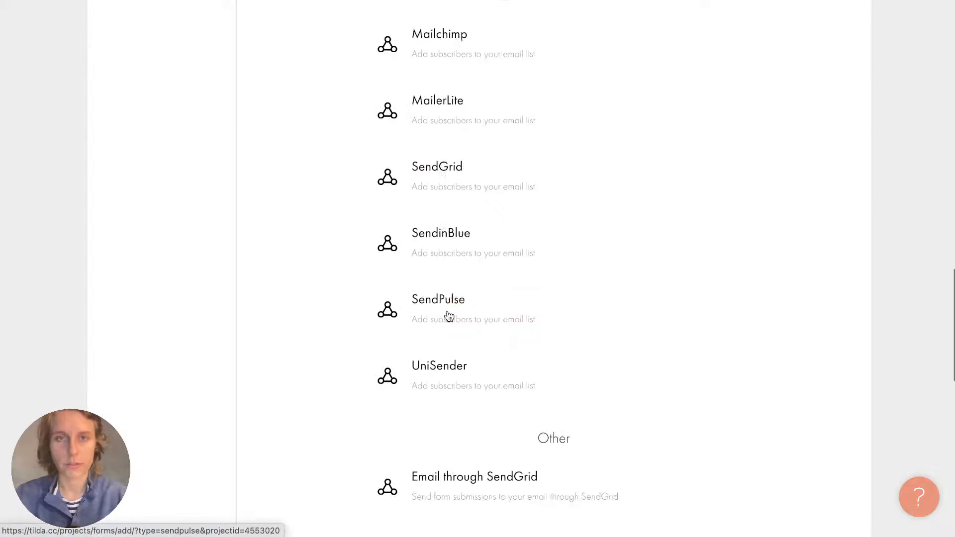
{"action": "scroll", "coordinate": [449, 316], "scroll_direction": "up", "scroll_amount": 4}
{"action": "scroll", "coordinate": [449, 316], "scroll_direction": "down", "scroll_amount": 4}
{"action": "scroll", "coordinate": [449, 316], "scroll_direction": "up", "scroll_amount": 20}
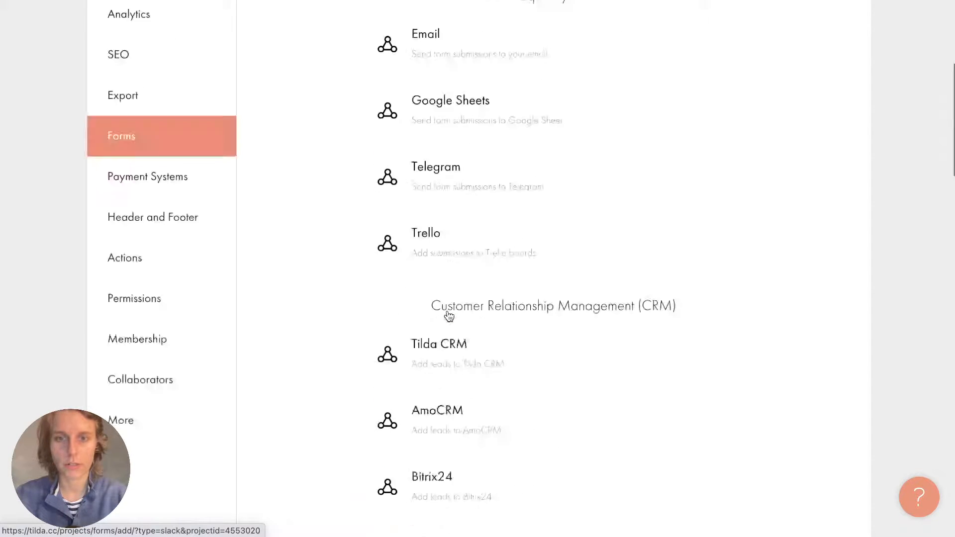
{"action": "scroll", "coordinate": [449, 316], "scroll_direction": "down", "scroll_amount": 3}
{"action": "scroll", "coordinate": [449, 316], "scroll_direction": "up", "scroll_amount": 2}
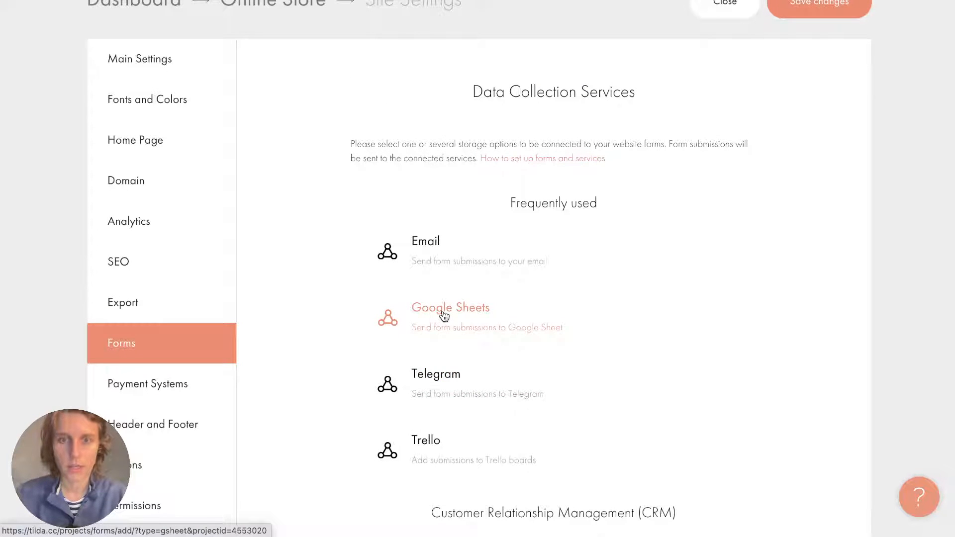
{"action": "left_click", "coordinate": [443, 316]}
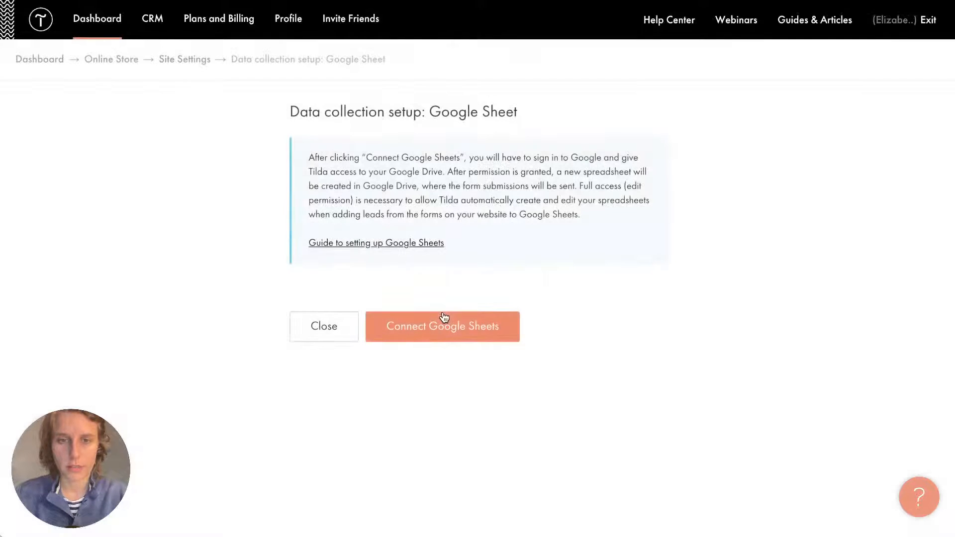
Connect Google Sheets using the chosen Google account, allow Tilda access, and close the dialog.
{"action": "left_click", "coordinate": [498, 326]}
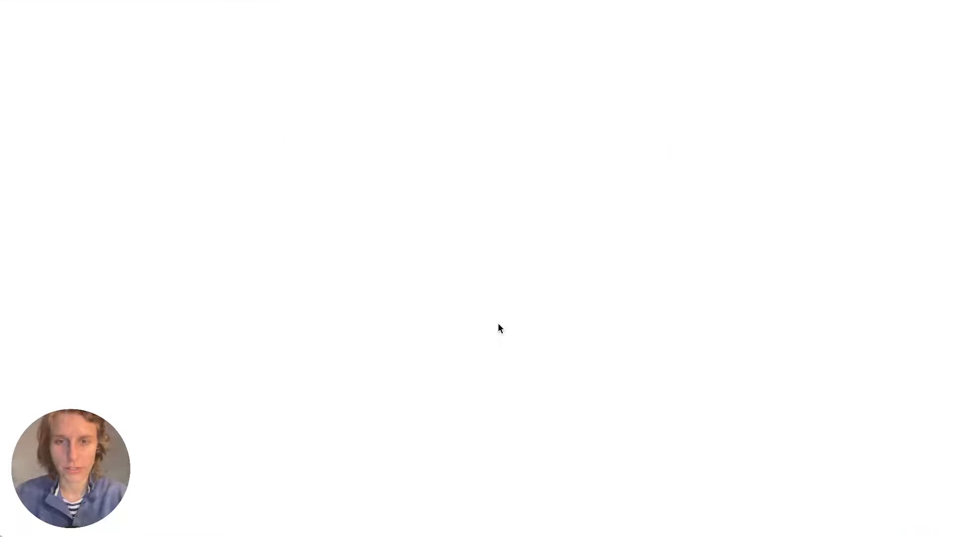
{"action": "left_click", "coordinate": [447, 257]}
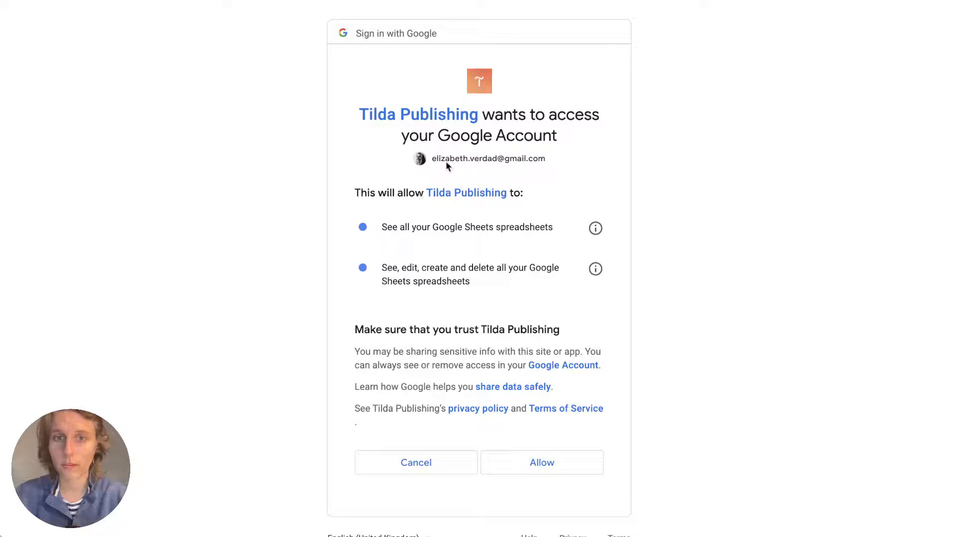
{"action": "left_click", "coordinate": [541, 470]}
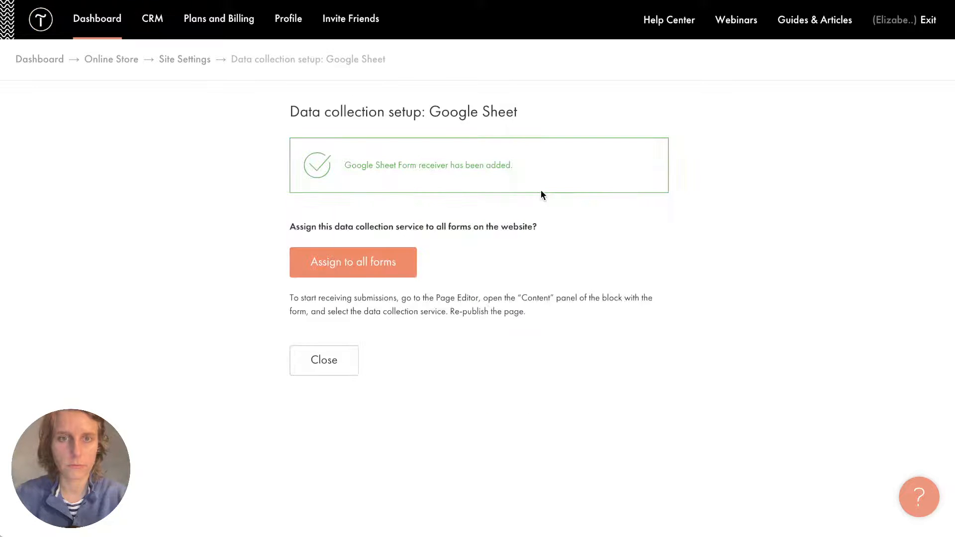
{"action": "left_click", "coordinate": [328, 372]}
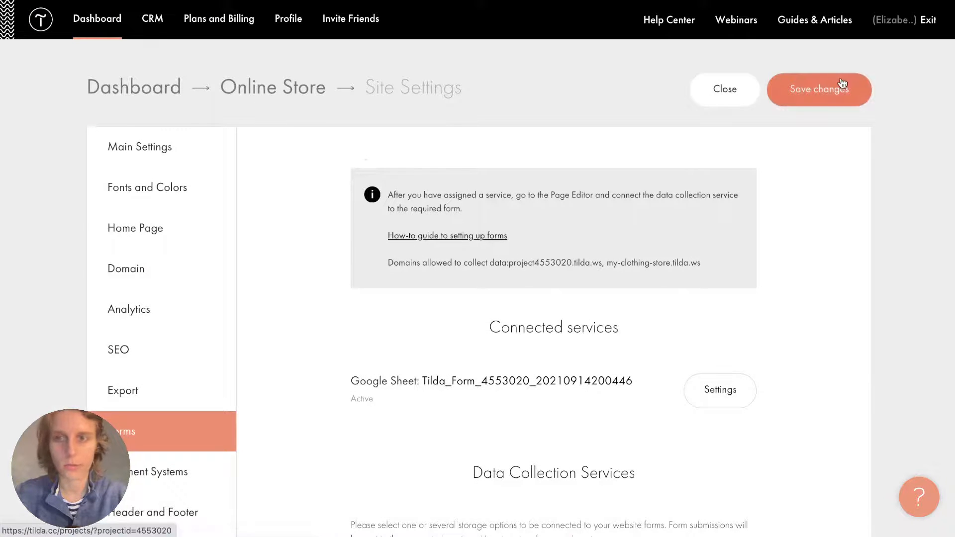
Save the site settings and open the Loadstone store page in the editor.
{"action": "left_click", "coordinate": [841, 87]}
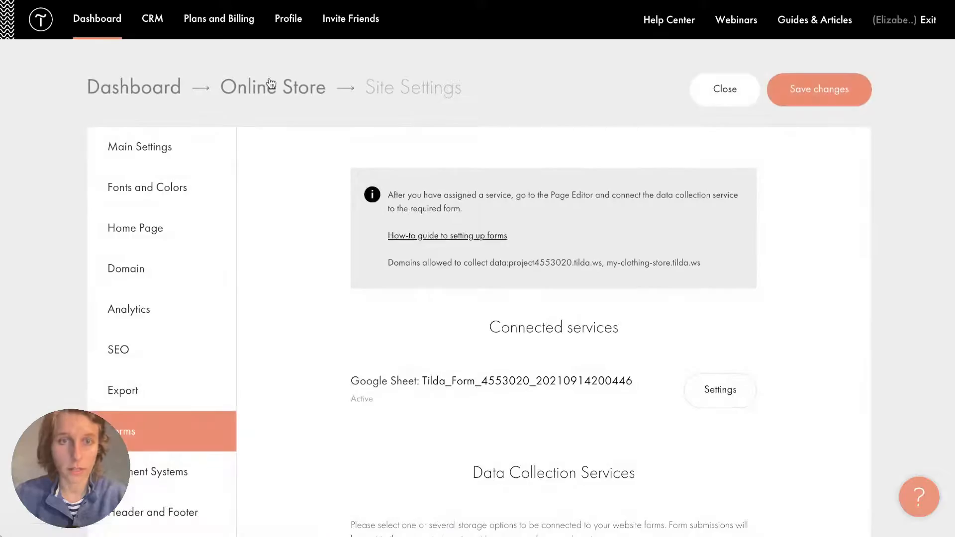
{"action": "left_click", "coordinate": [270, 83]}
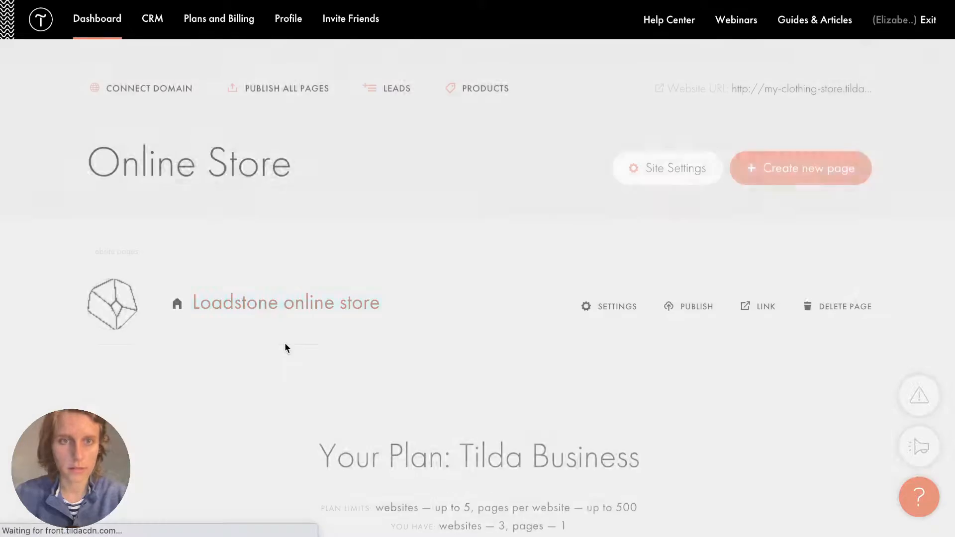
{"action": "left_click", "coordinate": [277, 311]}
{"action": "scroll", "coordinate": [448, 381], "scroll_direction": "down", "scroll_amount": 5}
{"action": "scroll", "coordinate": [449, 378], "scroll_direction": "down", "scroll_amount": 20}
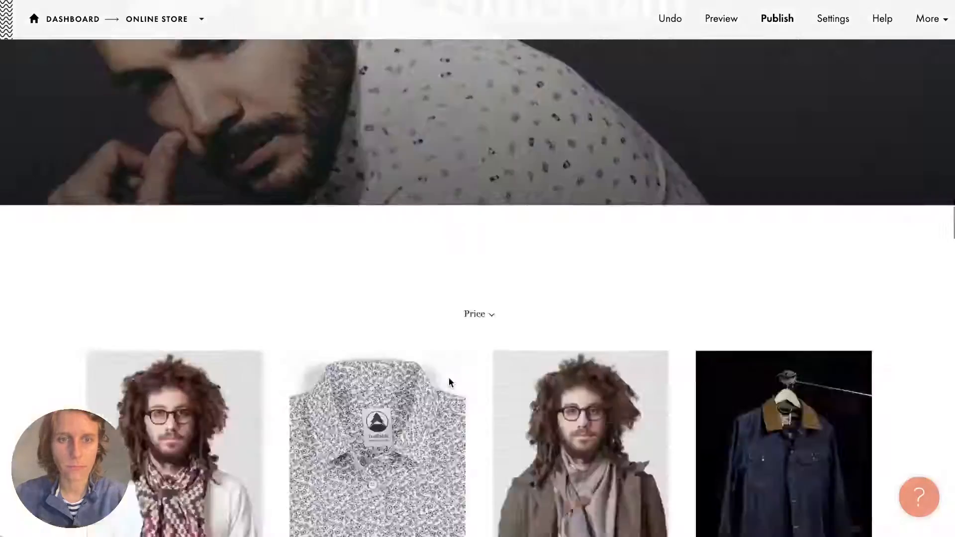
{"action": "scroll", "coordinate": [449, 378], "scroll_direction": "down", "scroll_amount": 2}
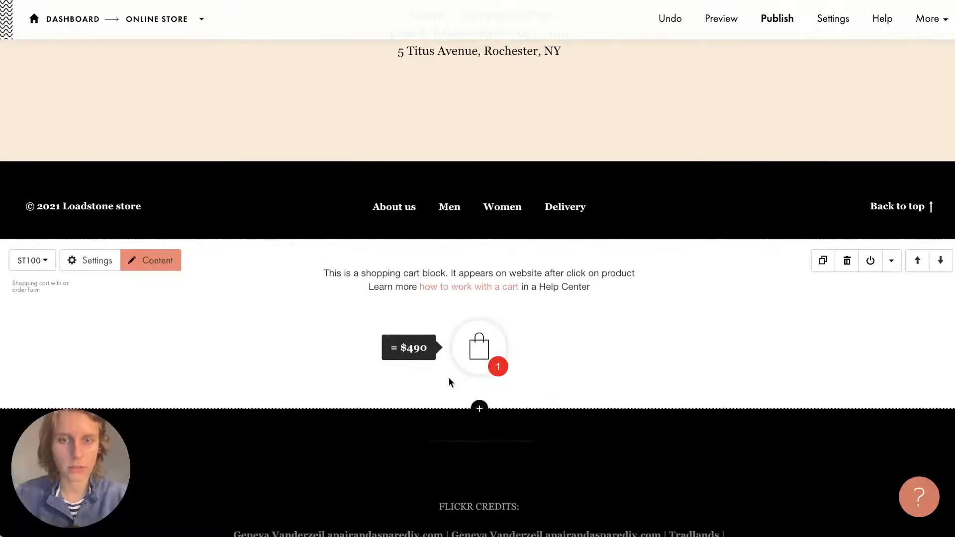
Tick the GSHEET receiver in the cart block's Content, save, and publish the page.
{"action": "left_click", "coordinate": [158, 260]}
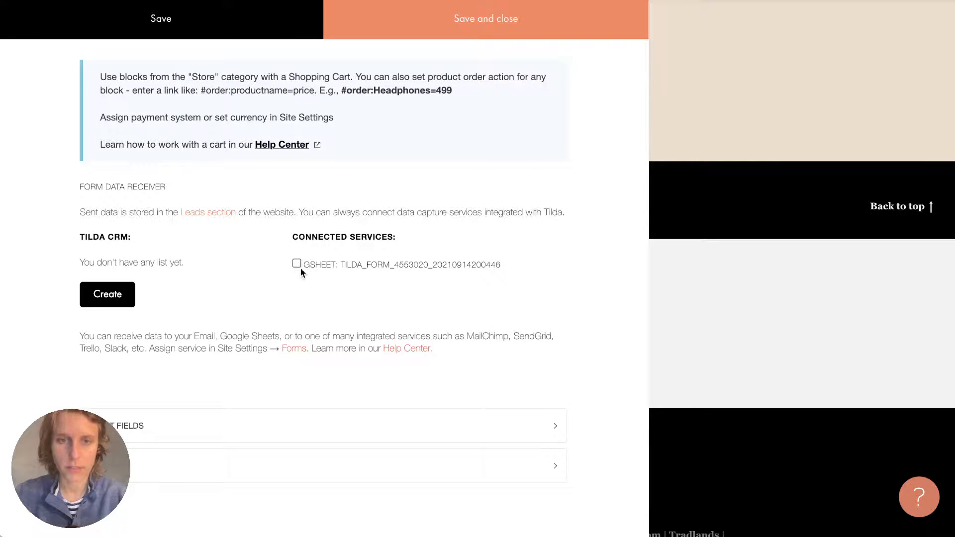
{"action": "left_click_drag", "start_coordinate": [351, 265], "coordinate": [413, 272]}
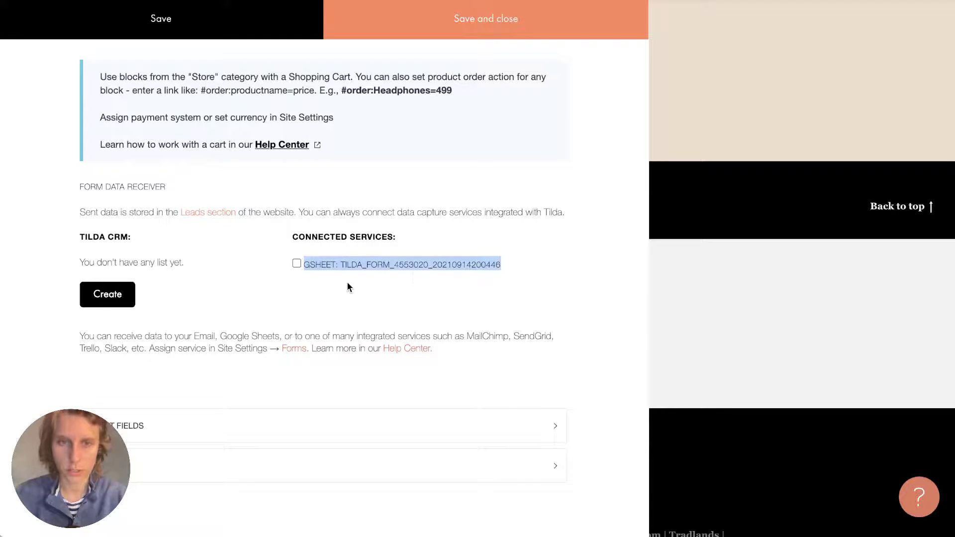
{"action": "left_click", "coordinate": [297, 264]}
{"action": "left_click", "coordinate": [480, 20]}
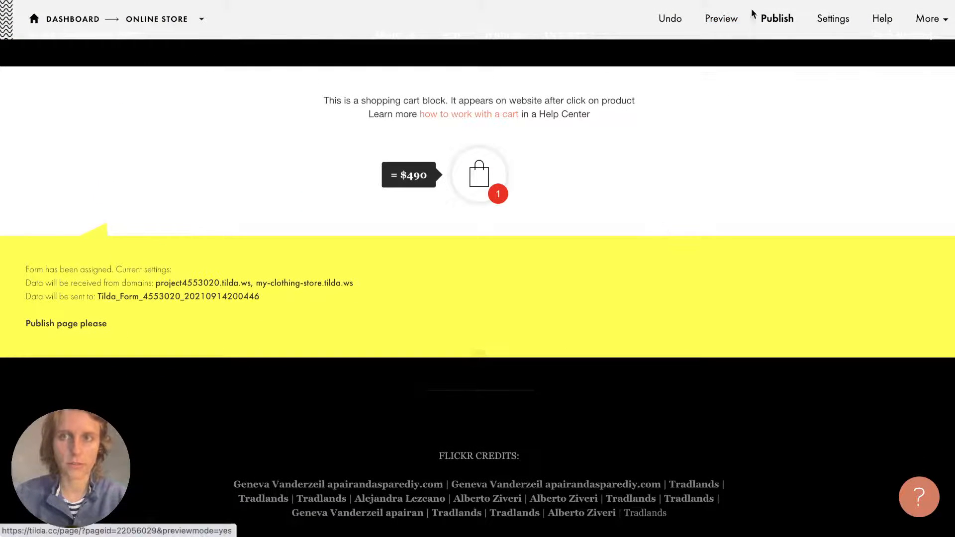
{"action": "left_click", "coordinate": [774, 19]}
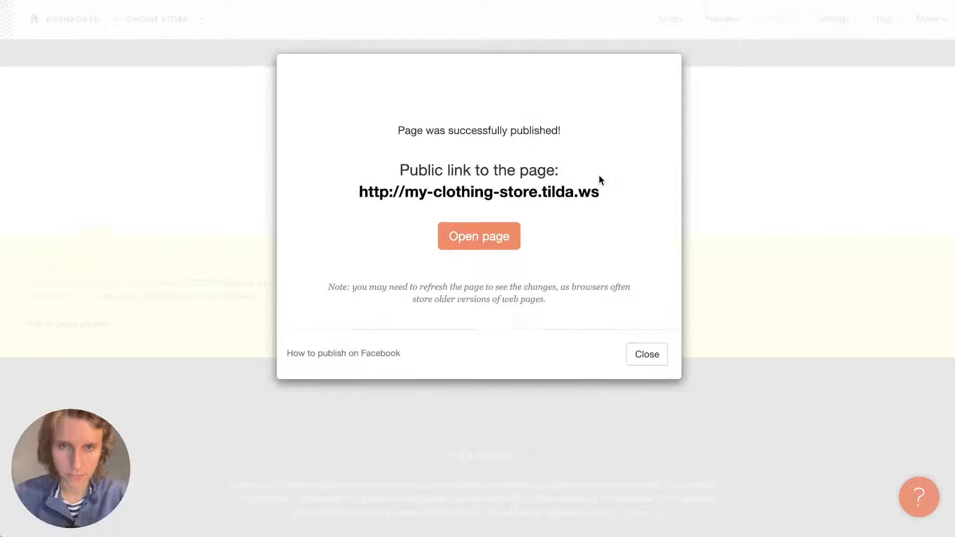
On the live store, open the cart and fill in the customer's name and a matching email.
{"action": "left_click", "coordinate": [577, 178]}
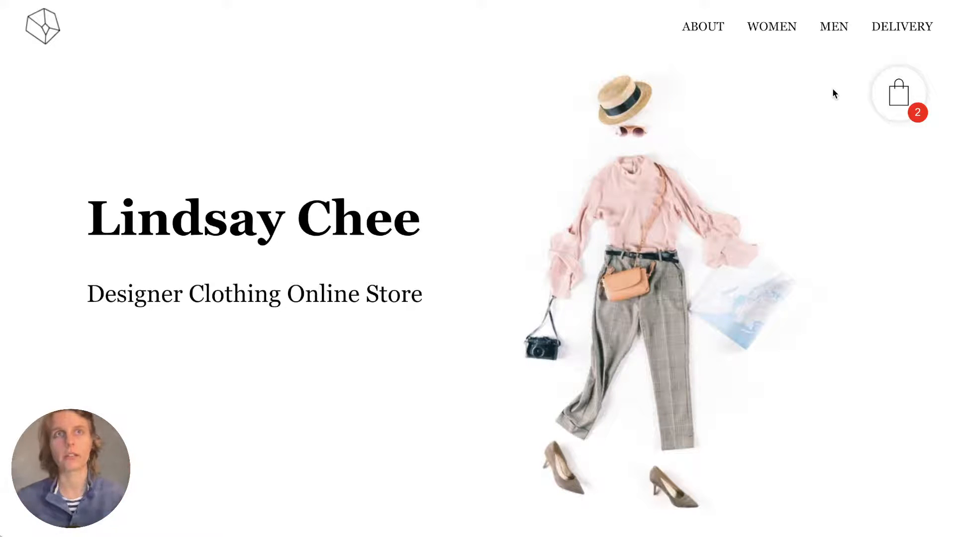
{"action": "left_click", "coordinate": [871, 92]}
{"action": "left_click", "coordinate": [417, 349]}
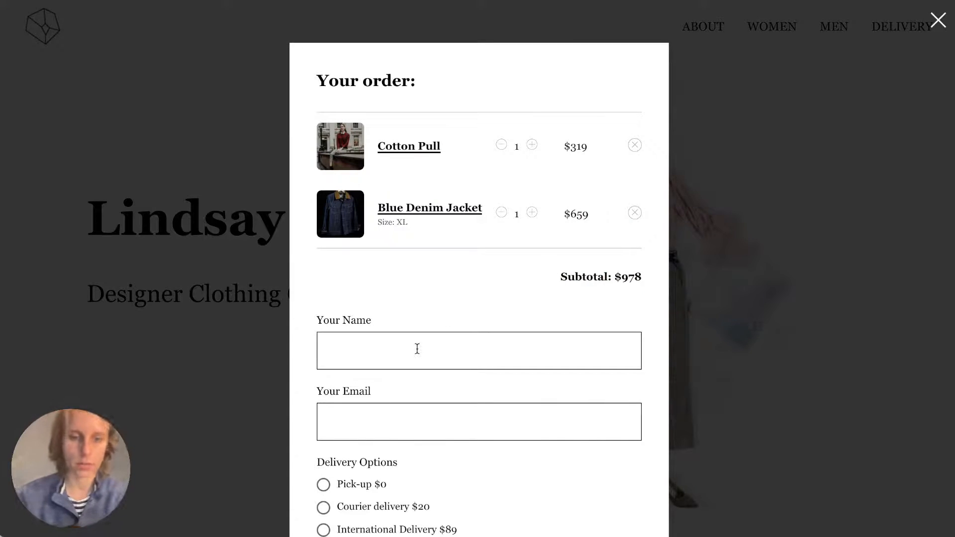
{"action": "type", "text": "Elizabeth"}
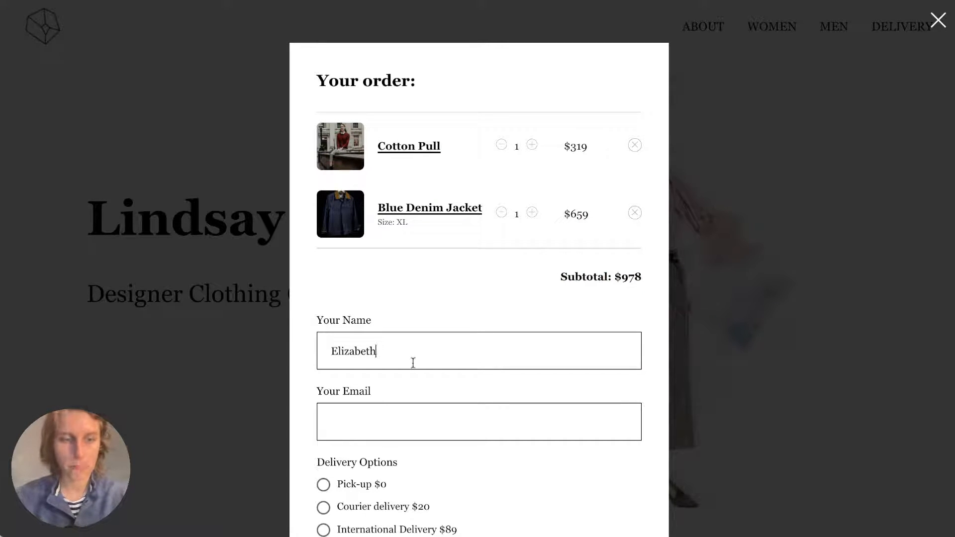
{"action": "double_click", "coordinate": [404, 356]}
{"action": "key", "text": "ctrl+c"}
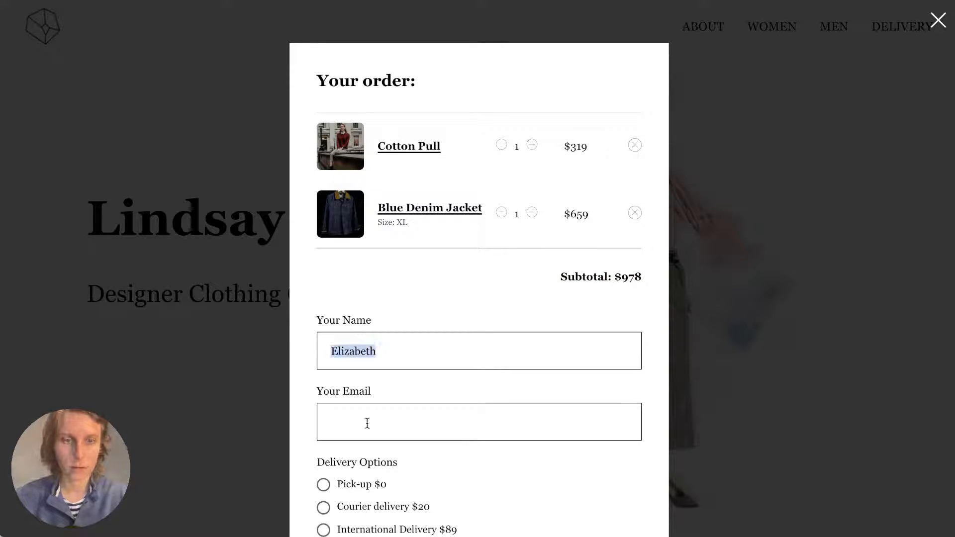
{"action": "left_click", "coordinate": [366, 422]}
{"action": "key", "text": "ctrl+v"}
{"action": "type", "text": "@mail.com"}
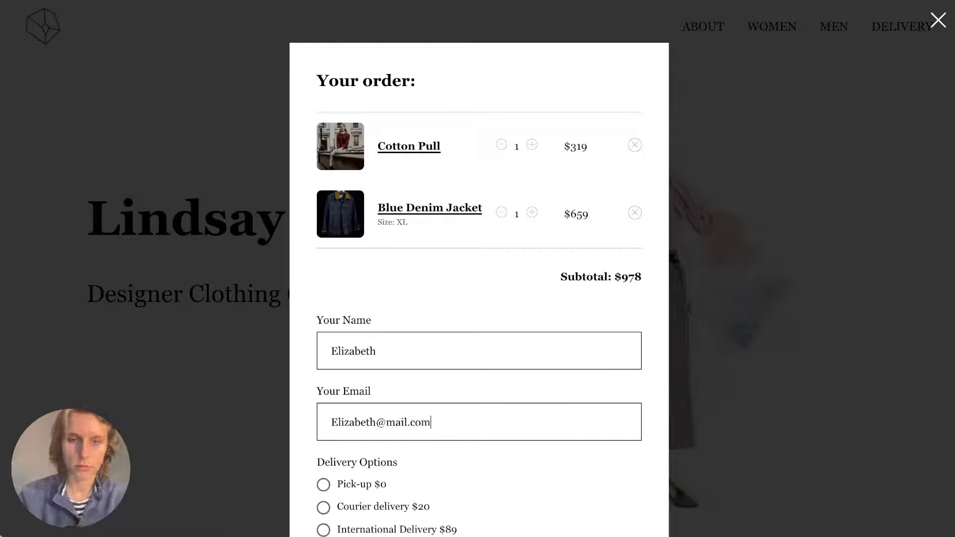
Pick Courier delivery ($20), check out the $998 order, and close the confirmation.
{"action": "scroll", "coordinate": [348, 458], "scroll_direction": "down", "scroll_amount": 1}
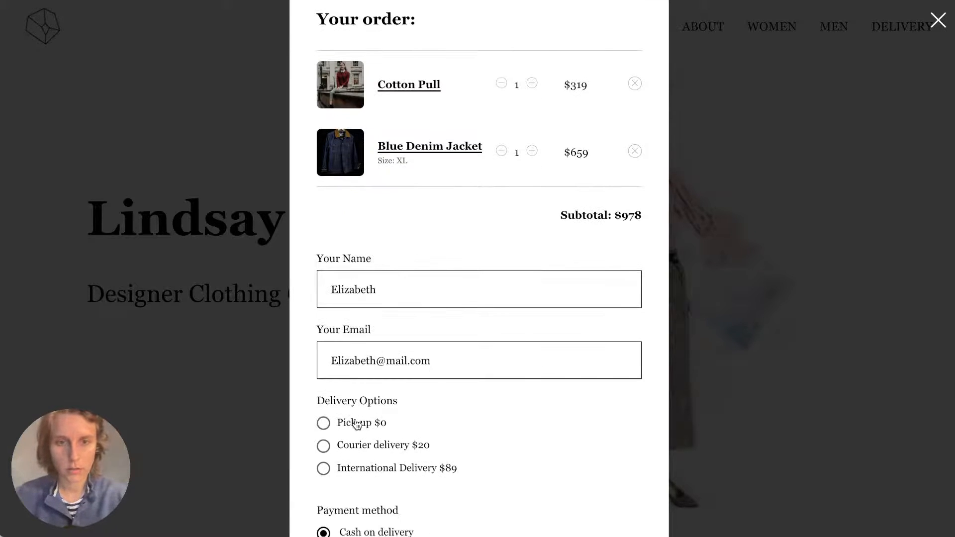
{"action": "left_click", "coordinate": [352, 423]}
{"action": "scroll", "coordinate": [354, 424], "scroll_direction": "down", "scroll_amount": 3}
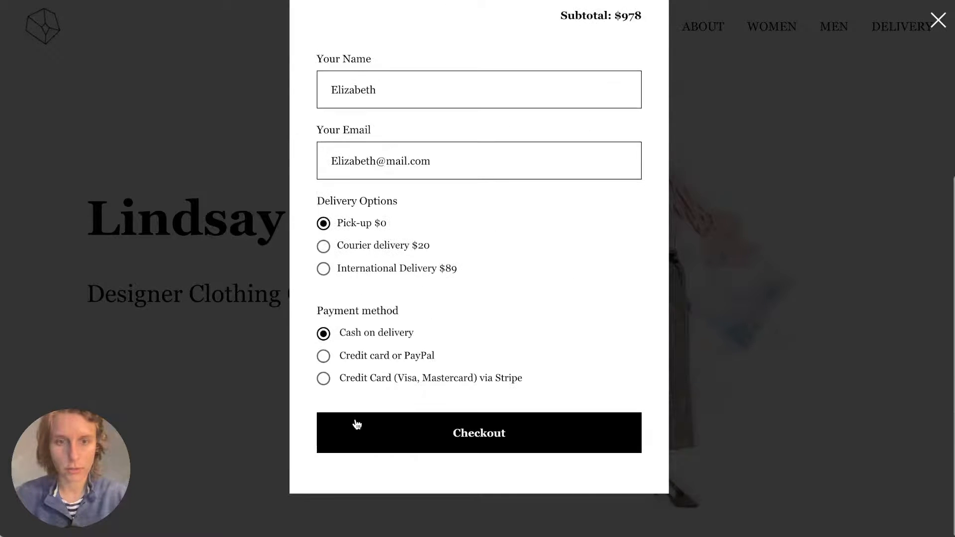
{"action": "left_click", "coordinate": [369, 245]}
{"action": "scroll", "coordinate": [368, 244], "scroll_direction": "down", "scroll_amount": 2}
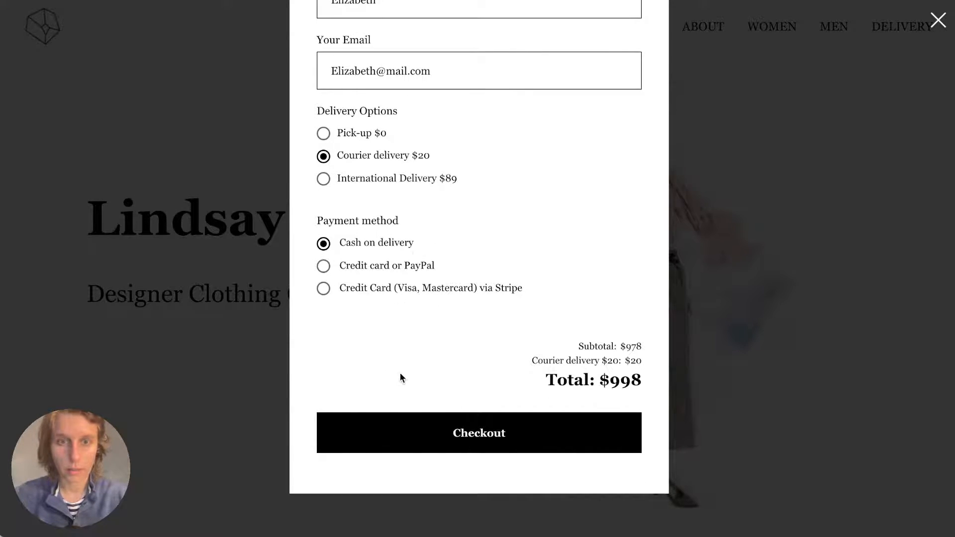
{"action": "left_click", "coordinate": [444, 434]}
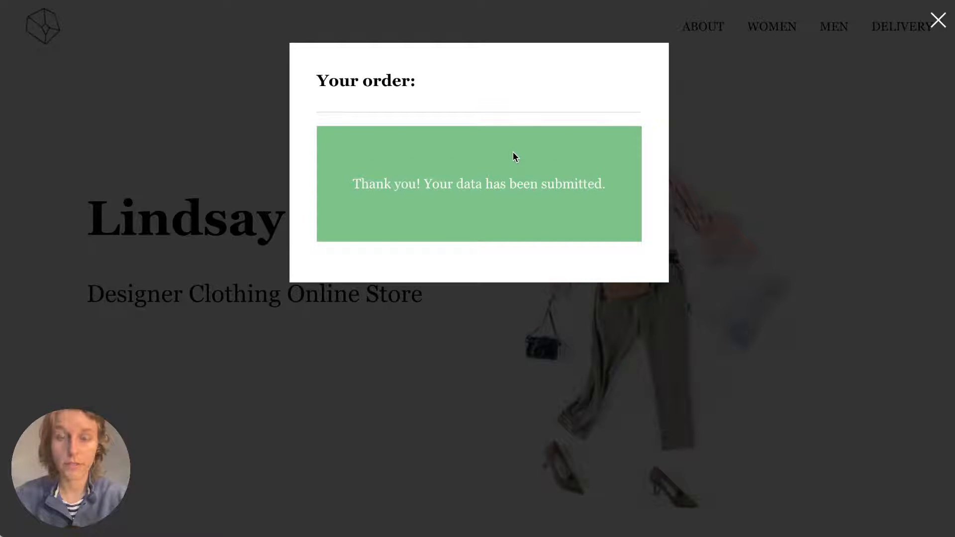
{"action": "left_click", "coordinate": [938, 20]}
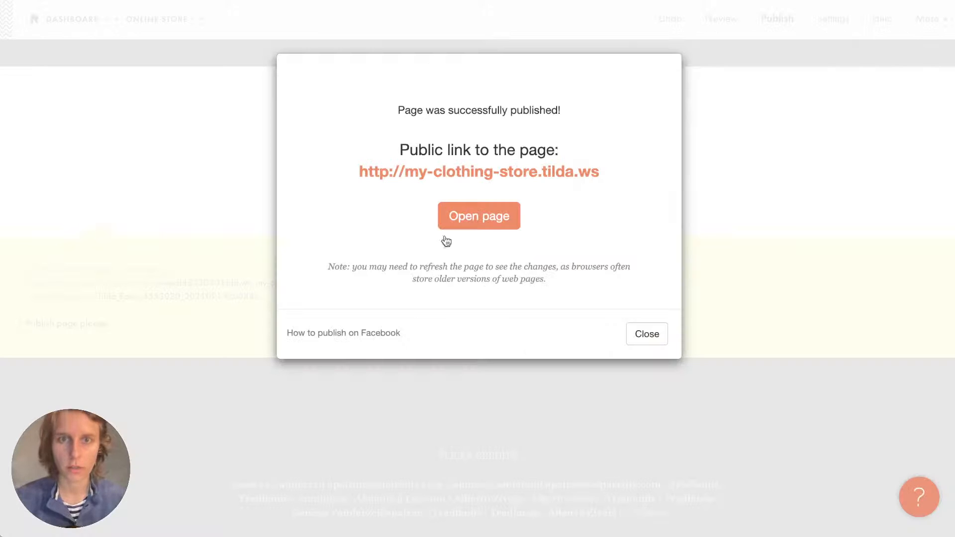
From My websites, reach the store's Forms settings and open the connected Google Sheet.
{"action": "left_click", "coordinate": [645, 333]}
{"action": "left_click", "coordinate": [926, 19]}
{"action": "left_click", "coordinate": [889, 121]}
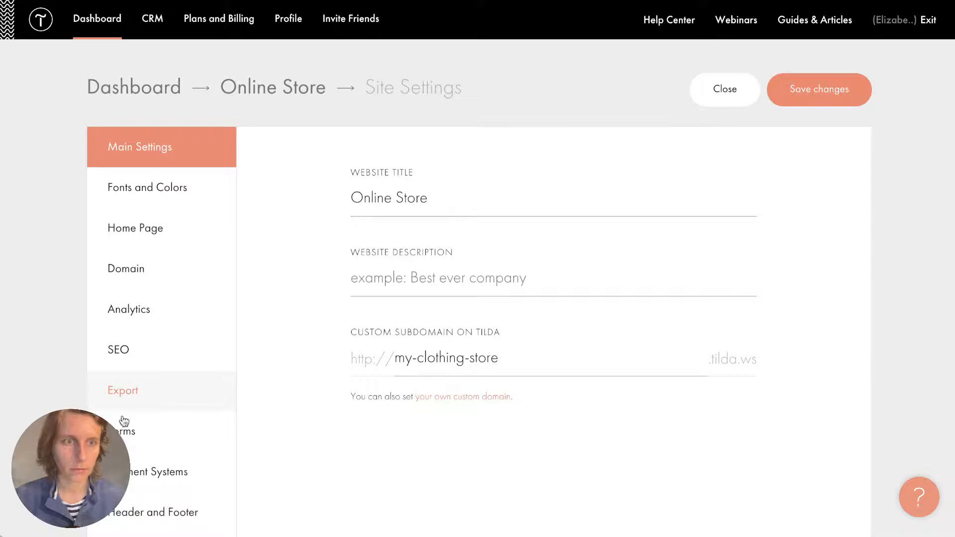
{"action": "left_click", "coordinate": [124, 424]}
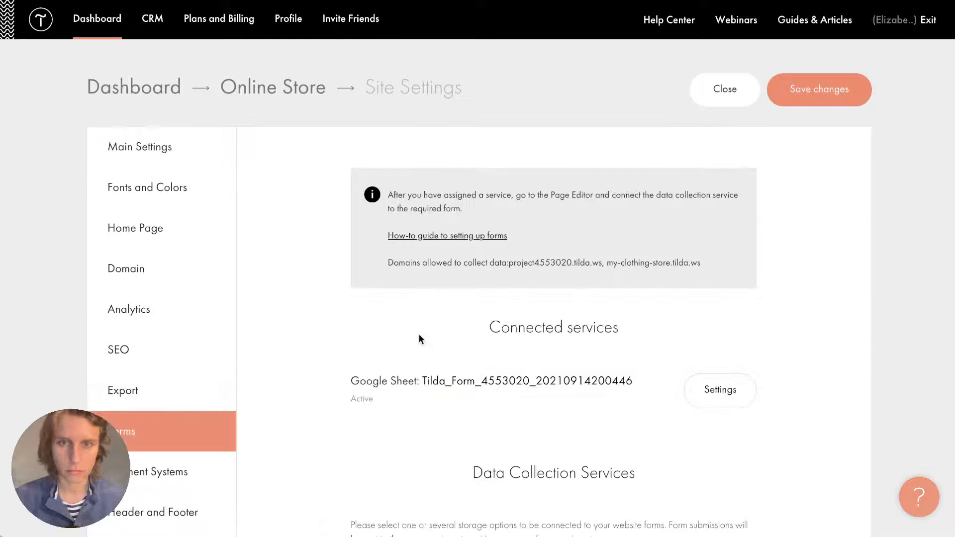
{"action": "scroll", "coordinate": [472, 178], "scroll_direction": "down", "scroll_amount": 4}
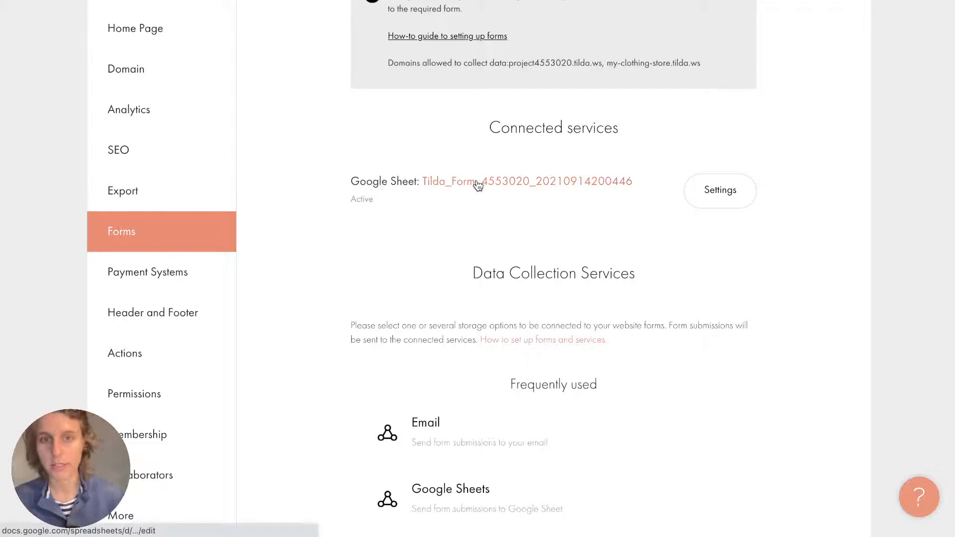
{"action": "scroll", "coordinate": [479, 182], "scroll_direction": "down", "scroll_amount": 2}
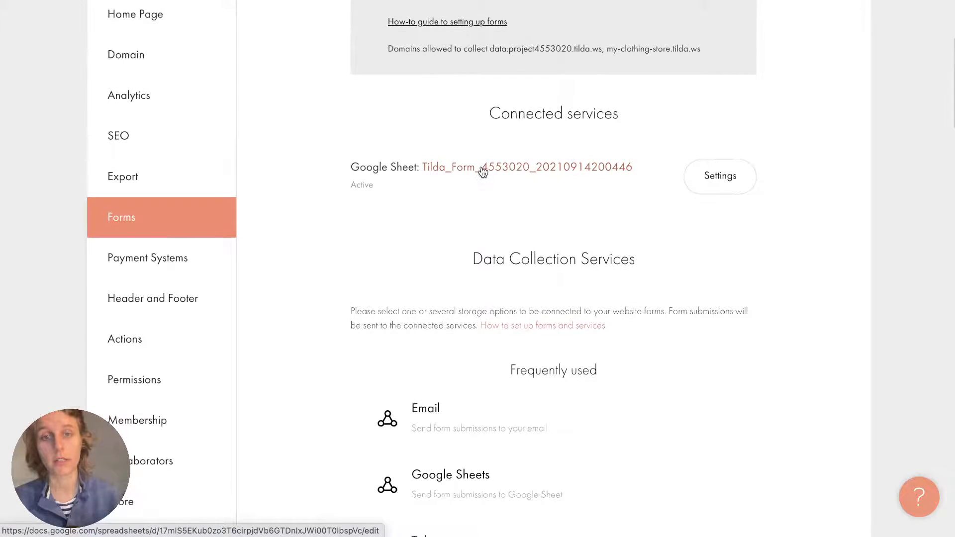
{"action": "scroll", "coordinate": [483, 172], "scroll_direction": "down", "scroll_amount": 2}
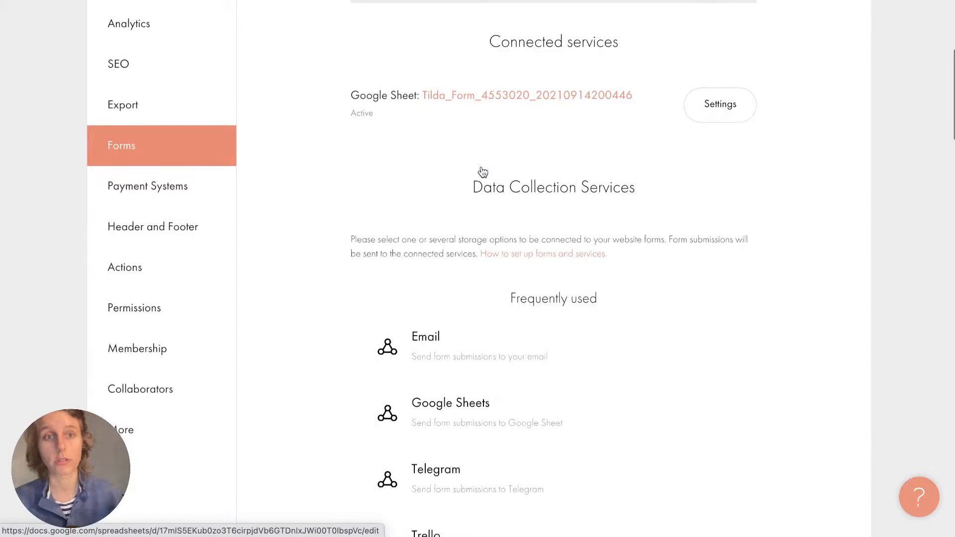
{"action": "left_click", "coordinate": [499, 85]}
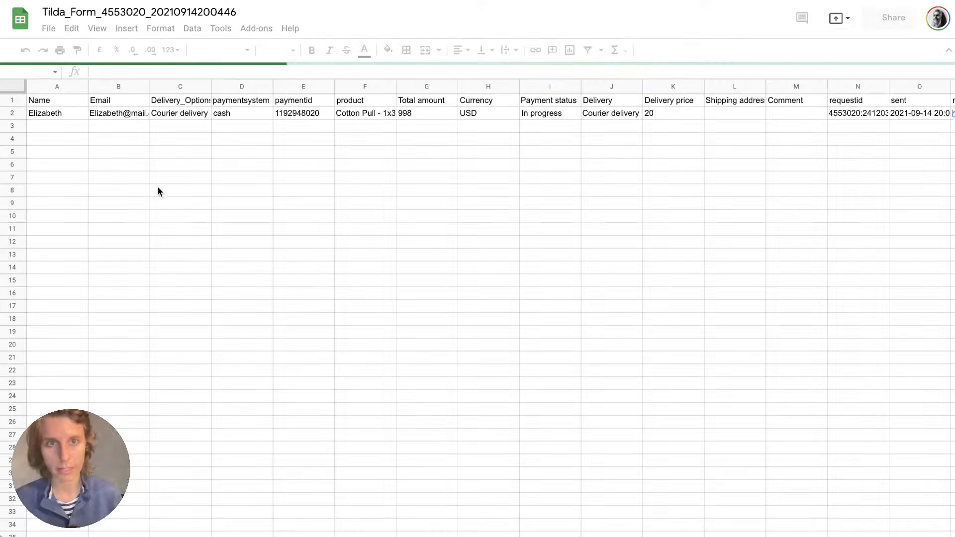
Widen the paymentsystem, Delivery_Options and Email columns of the order sheet.
{"action": "left_click_drag", "start_coordinate": [59, 118], "coordinate": [209, 124]}
{"action": "left_click", "coordinate": [284, 112]}
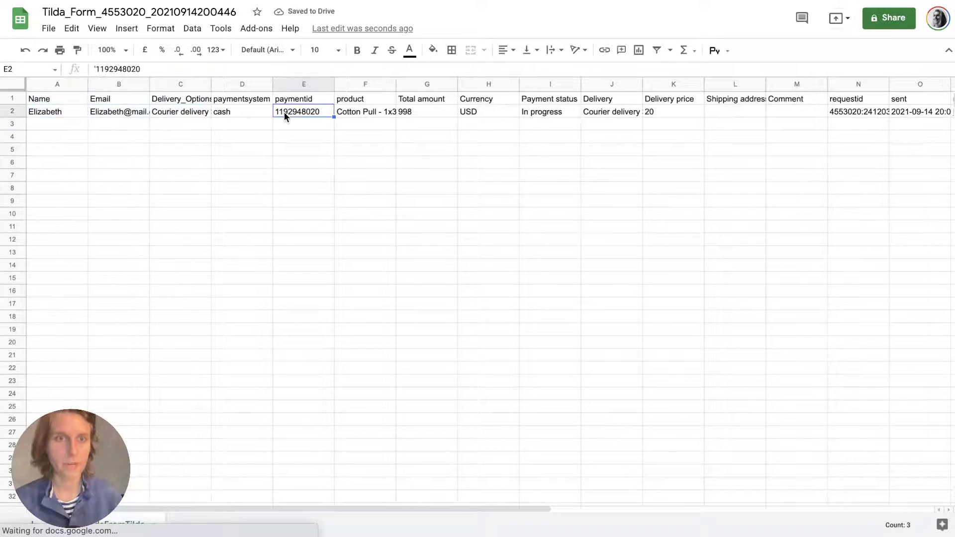
{"action": "left_click_drag", "start_coordinate": [273, 84], "coordinate": [335, 88]}
{"action": "left_click_drag", "start_coordinate": [211, 84], "coordinate": [262, 83]}
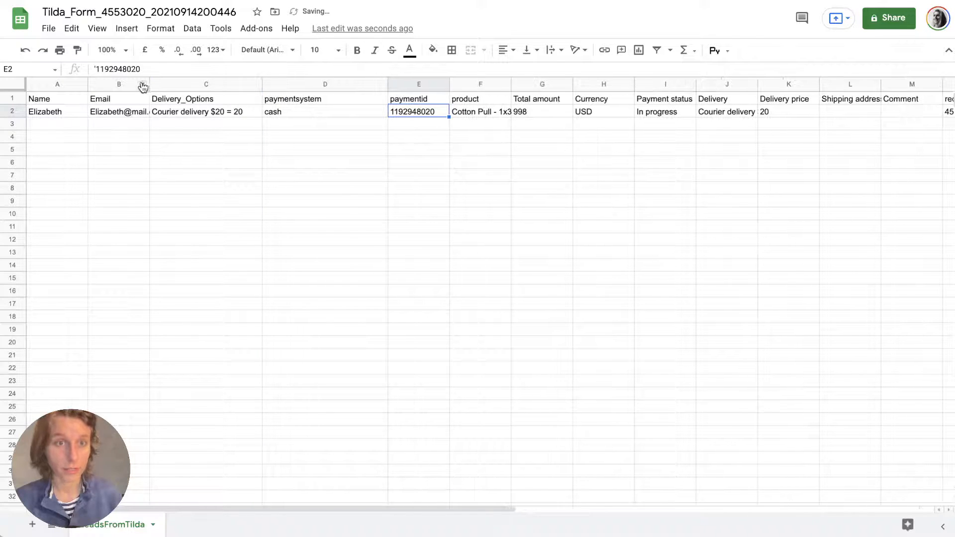
{"action": "left_click_drag", "start_coordinate": [149, 83], "coordinate": [223, 83]}
Review the order's Name, Email, Delivery_Options, payment, product, Total amount and Currency columns.
{"action": "left_click", "coordinate": [45, 99]}
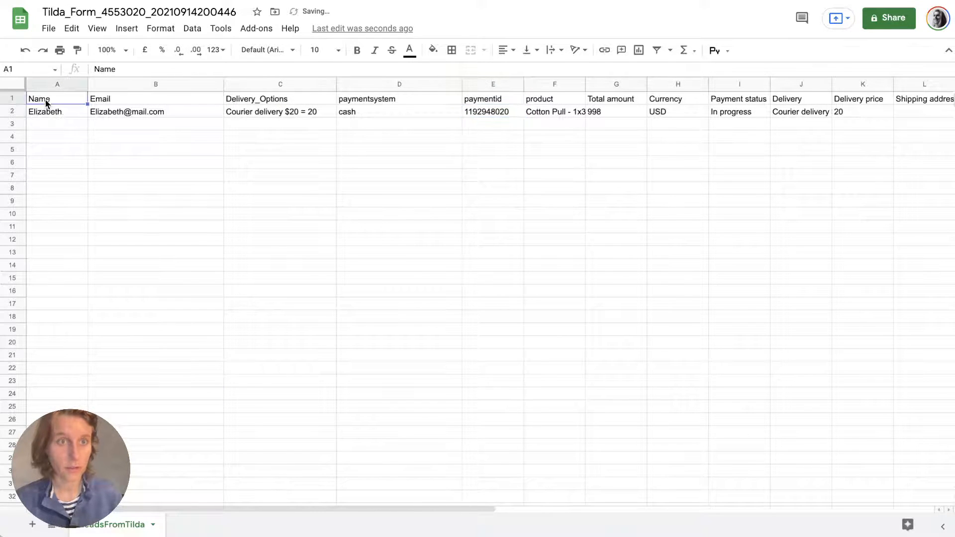
{"action": "left_click", "coordinate": [115, 101]}
{"action": "left_click", "coordinate": [273, 97]}
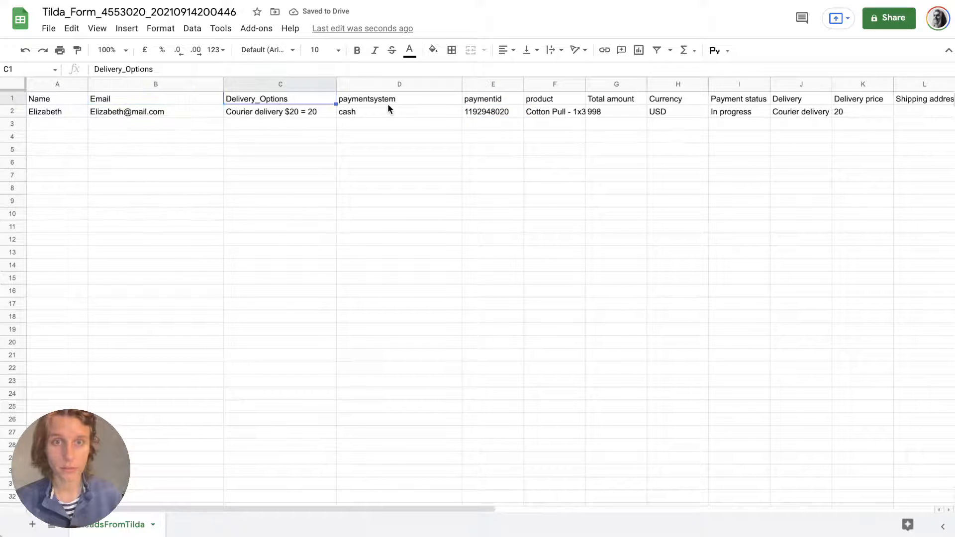
{"action": "left_click", "coordinate": [388, 105]}
{"action": "left_click", "coordinate": [489, 100]}
{"action": "left_click", "coordinate": [544, 98]}
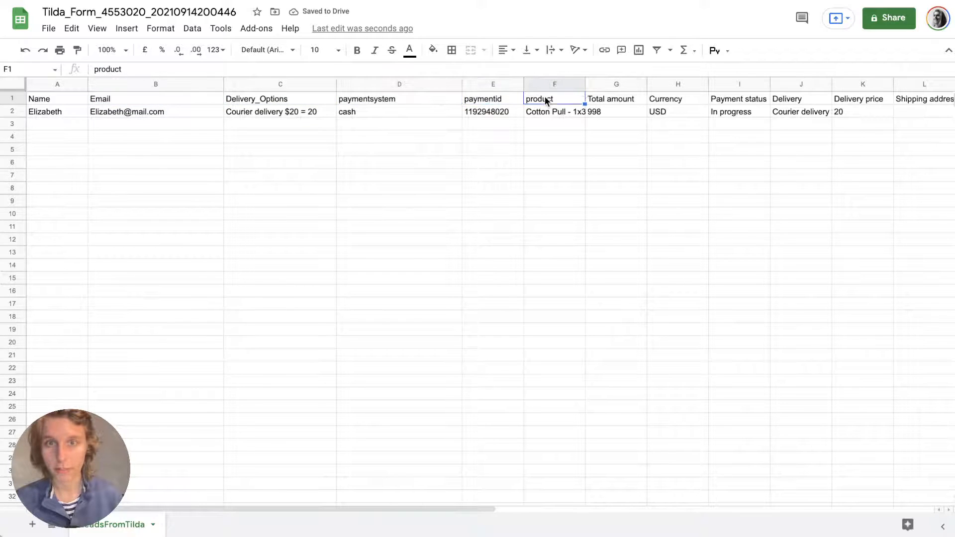
{"action": "left_click", "coordinate": [630, 98]}
{"action": "left_click", "coordinate": [680, 102]}
{"action": "scroll", "coordinate": [681, 104], "scroll_direction": "right", "scroll_amount": 1}
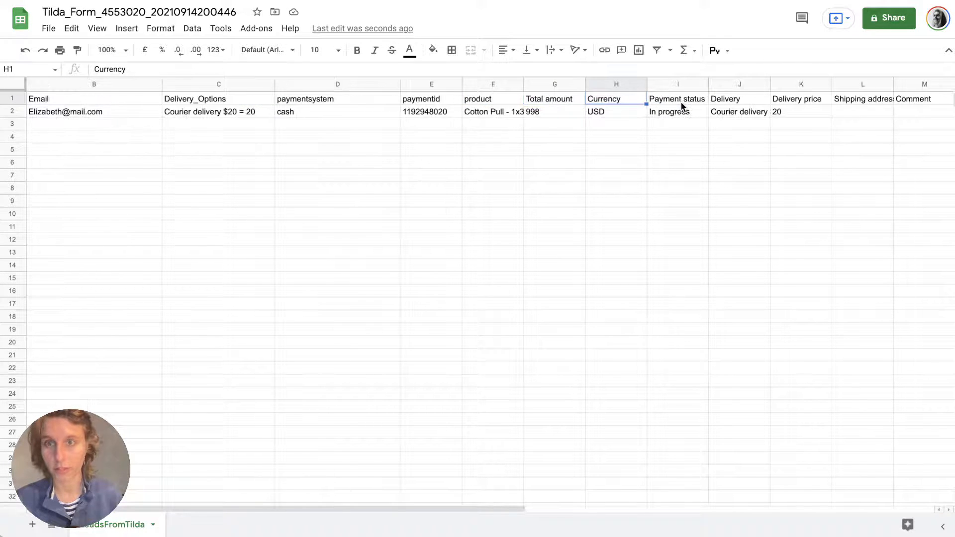
{"action": "scroll", "coordinate": [682, 105], "scroll_direction": "right", "scroll_amount": 2}
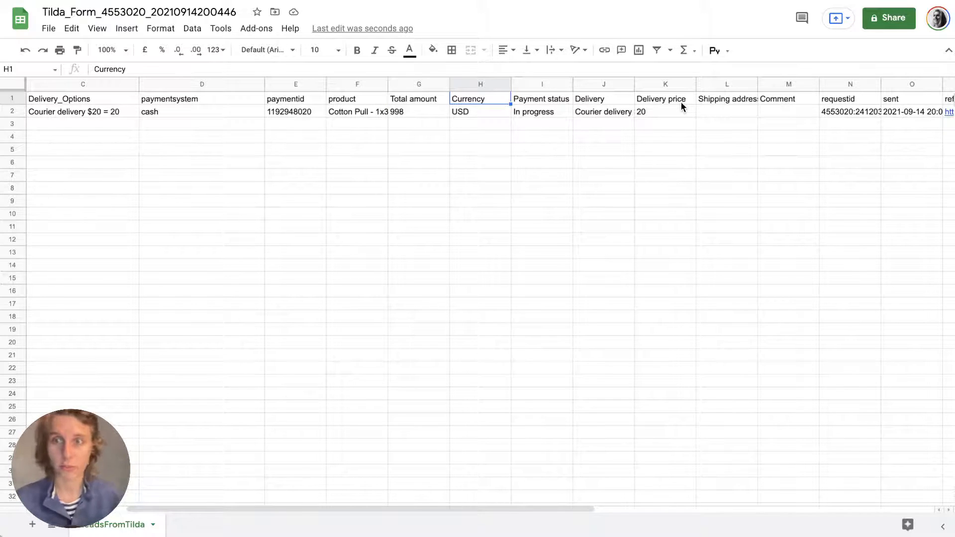
{"action": "scroll", "coordinate": [680, 101], "scroll_direction": "right", "scroll_amount": 5}
{"action": "scroll", "coordinate": [680, 102], "scroll_direction": "left", "scroll_amount": 7}
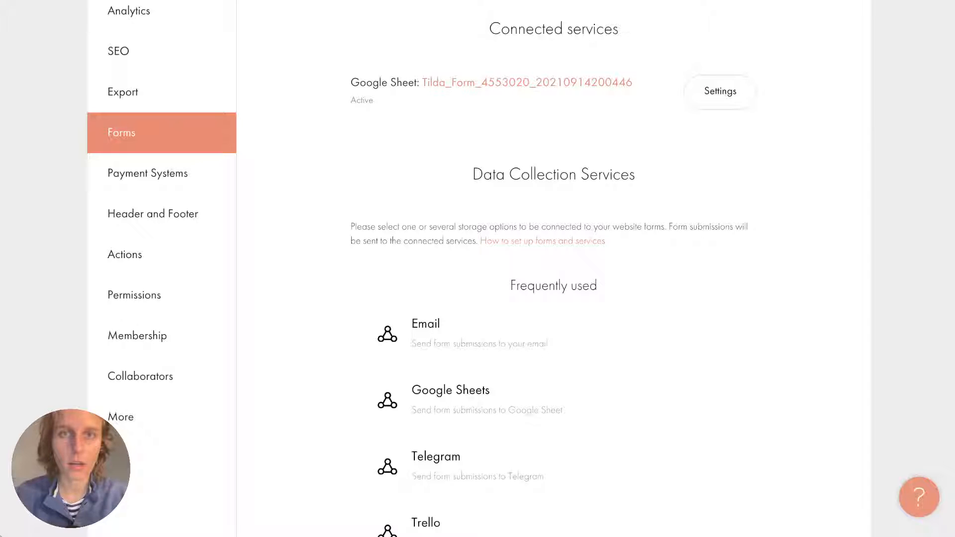
Back in Tilda's CRM, begin a new list with CREATE NEW LIST.
{"action": "scroll", "coordinate": [458, 420], "scroll_direction": "up", "scroll_amount": 6}
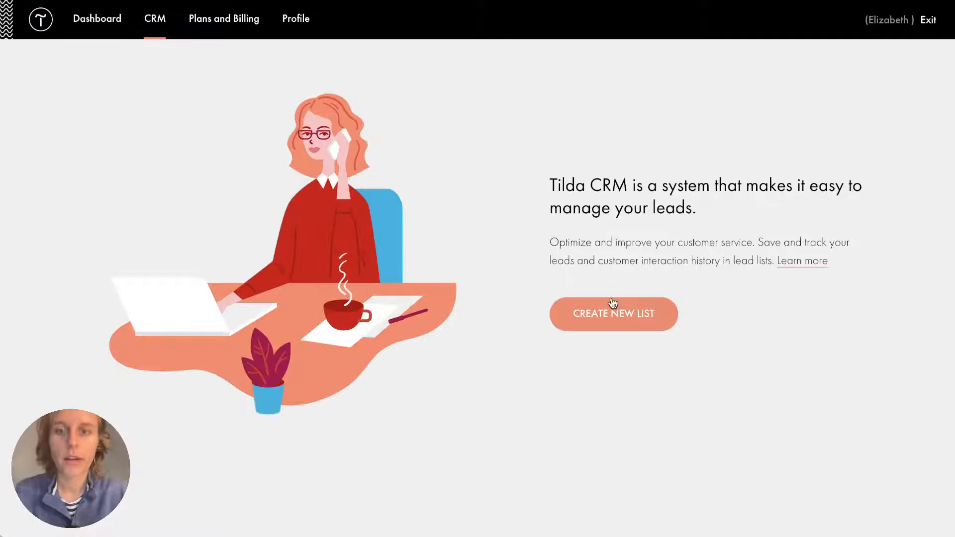
{"action": "left_click", "coordinate": [612, 305]}
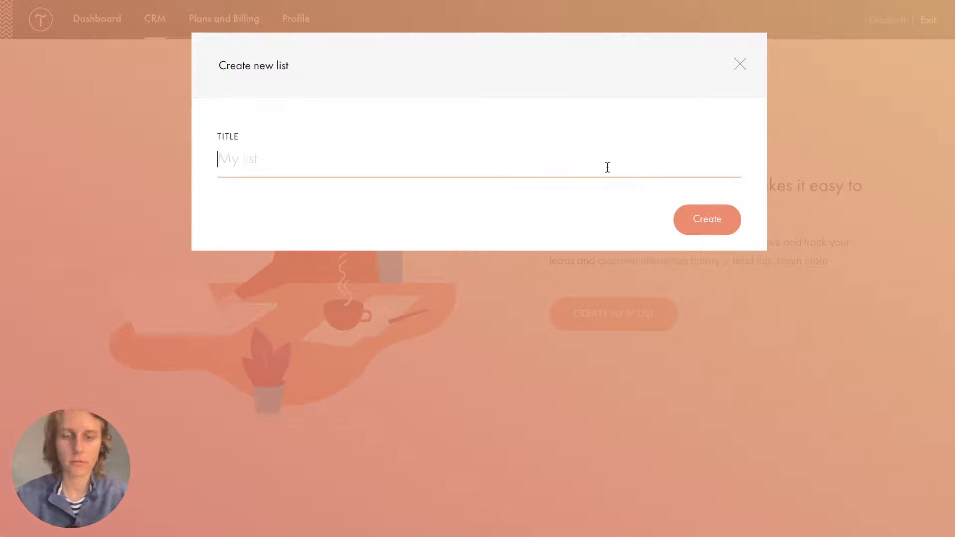
Title the new CRM list 'Online Store' and confirm it.
{"action": "type", "text": "Online S"}
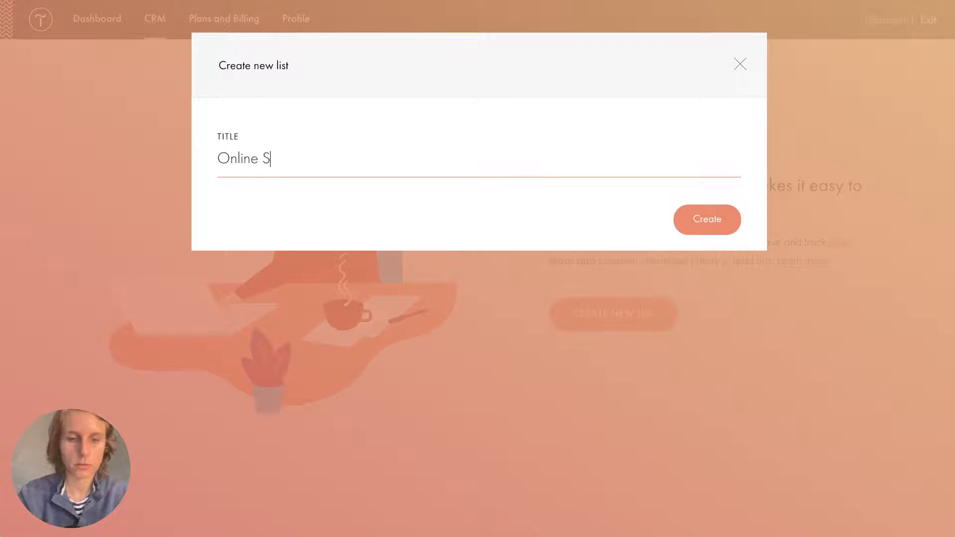
{"action": "type", "text": "tore"}
{"action": "key", "text": "Return"}
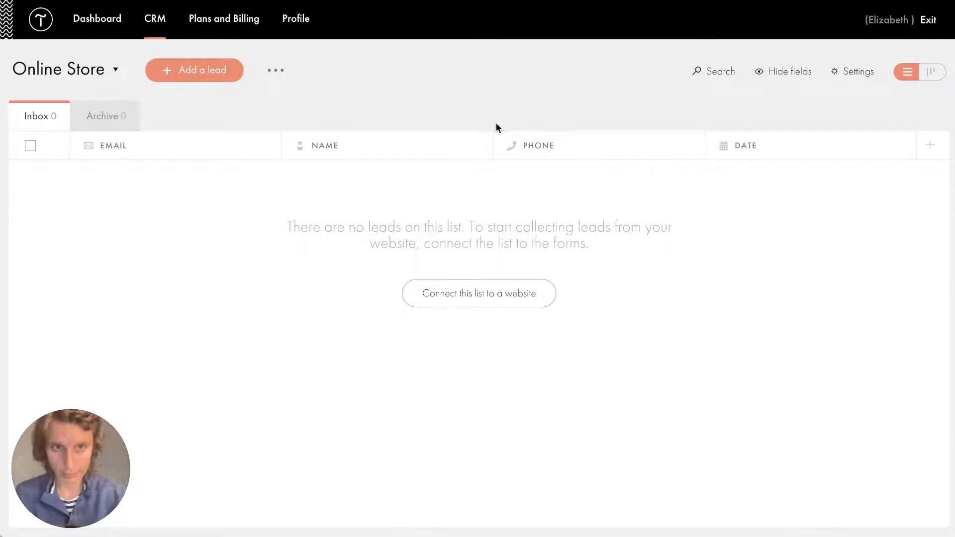
{"action": "left_click", "coordinate": [217, 147]}
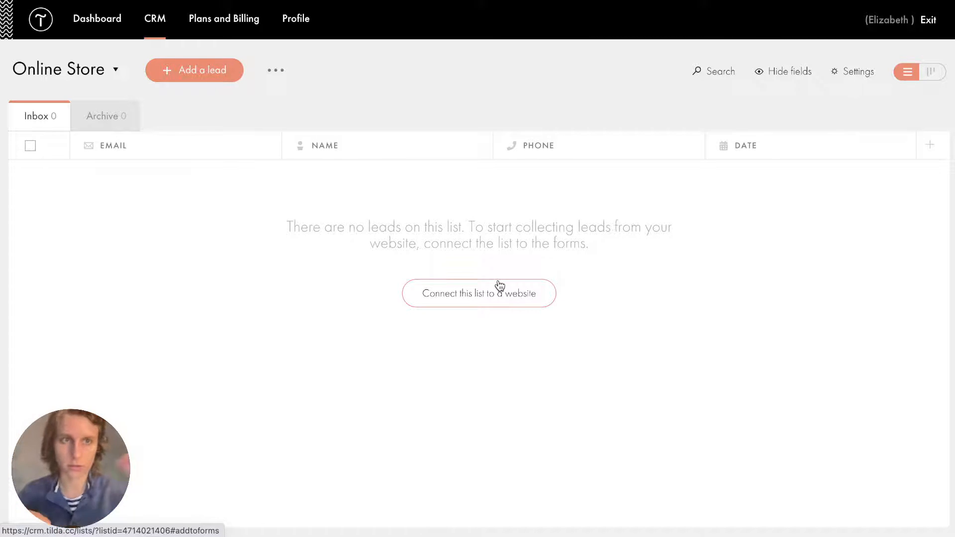
Link the Online Store list to the Online Store website and republish its form pages.
{"action": "left_click", "coordinate": [473, 302]}
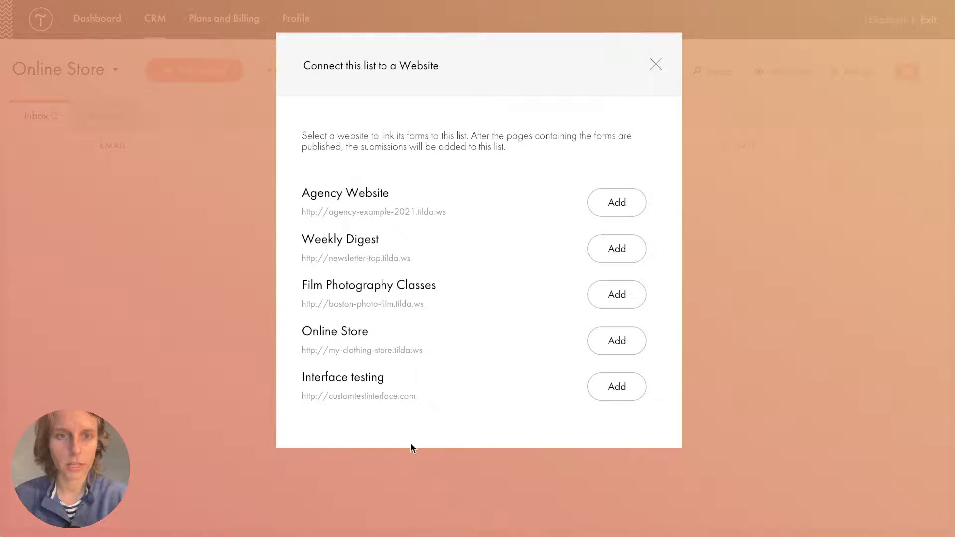
{"action": "left_click", "coordinate": [617, 341]}
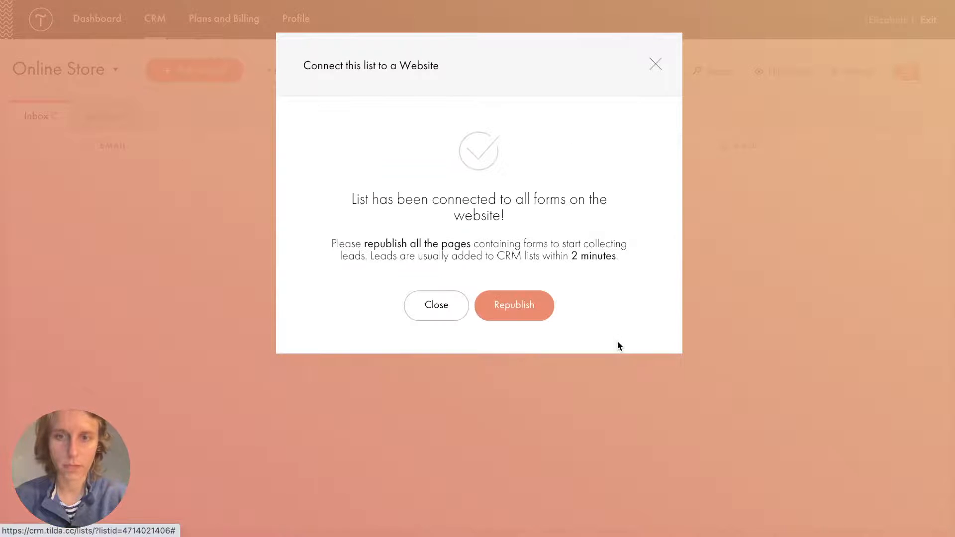
{"action": "left_click", "coordinate": [533, 308]}
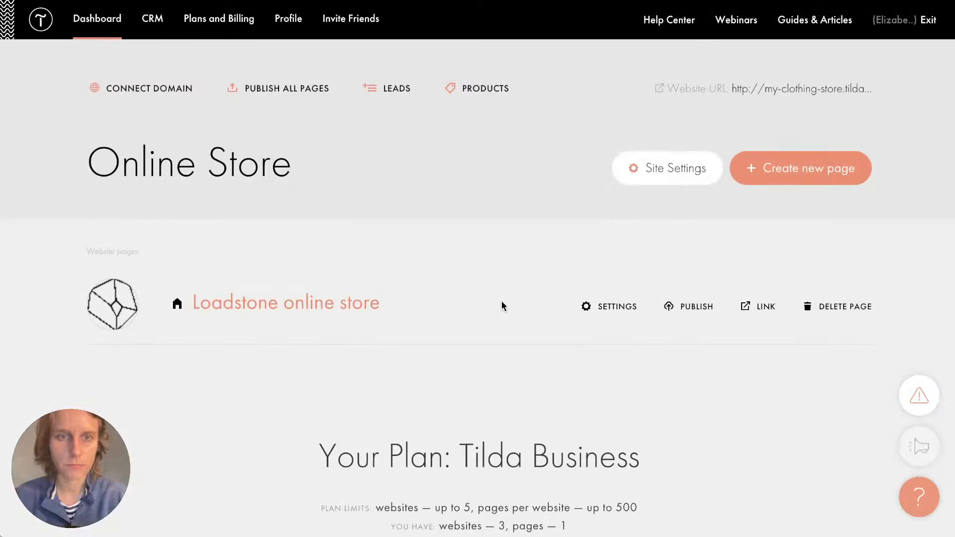
Republish the store page and open the live published page.
{"action": "left_click", "coordinate": [365, 310]}
{"action": "left_click", "coordinate": [767, 22]}
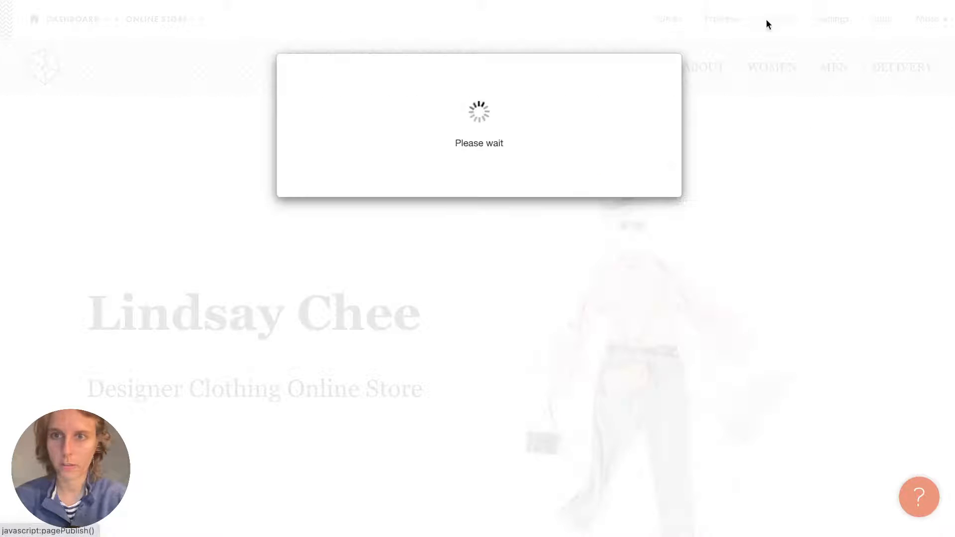
{"action": "left_click", "coordinate": [567, 172]}
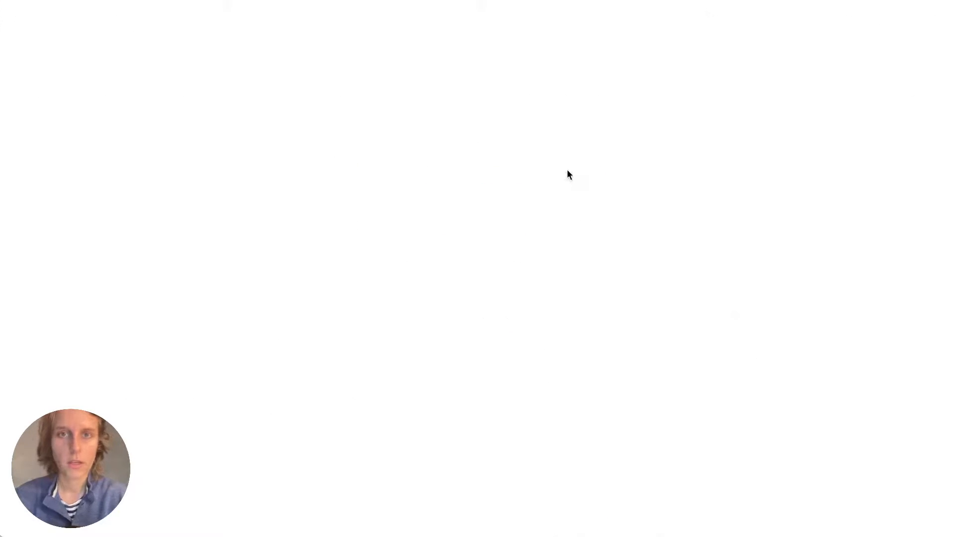
{"action": "scroll", "coordinate": [445, 263], "scroll_direction": "down", "scroll_amount": 10}
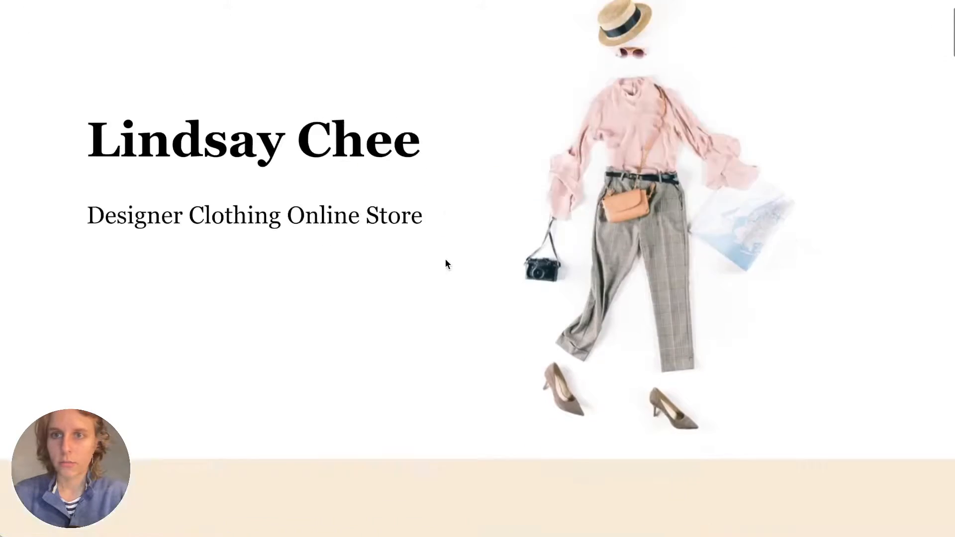
{"action": "scroll", "coordinate": [445, 263], "scroll_direction": "down", "scroll_amount": 8}
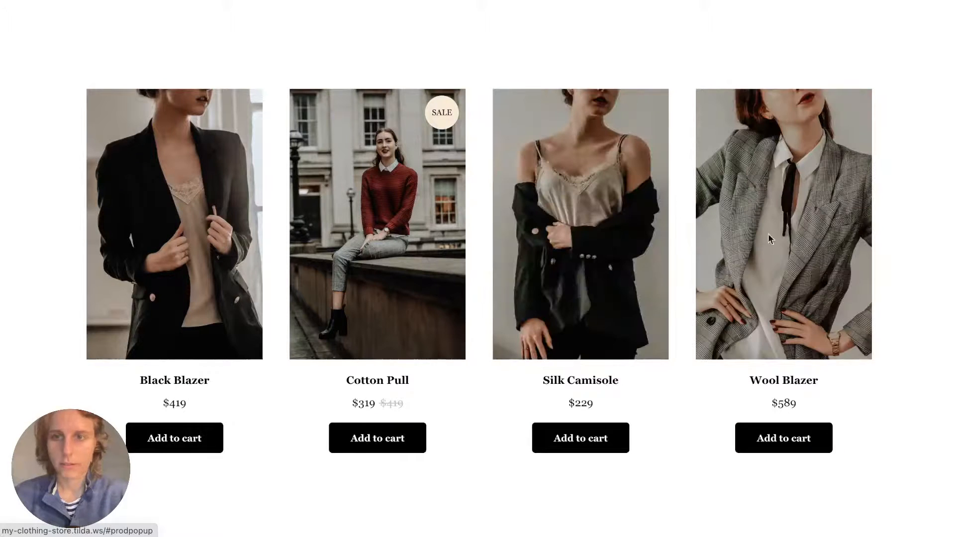
Buy the Silk Camisole, entering the customer's name and email and choosing International Delivery $89.
{"action": "left_click", "coordinate": [606, 401]}
{"action": "left_click", "coordinate": [547, 146]}
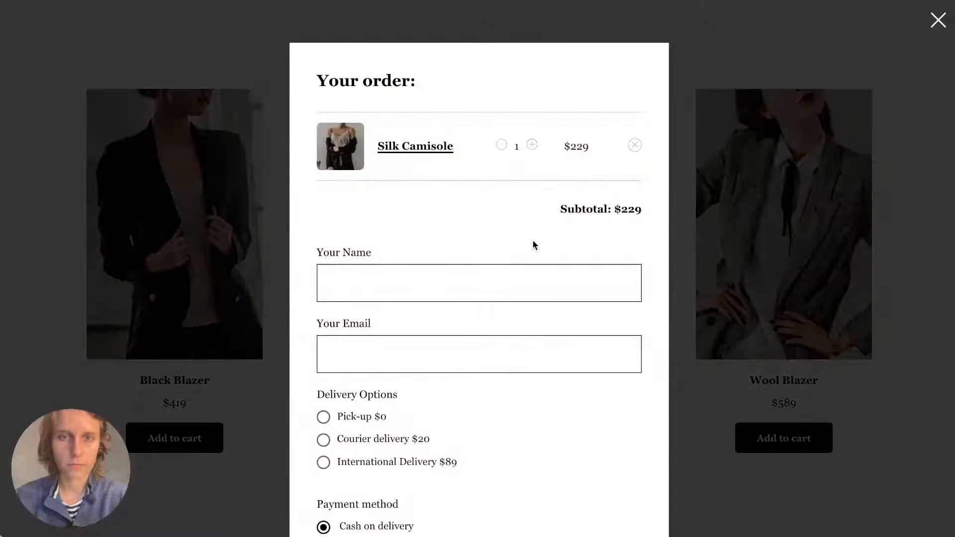
{"action": "left_click", "coordinate": [384, 292]}
{"action": "type", "text": "Elizabeth"}
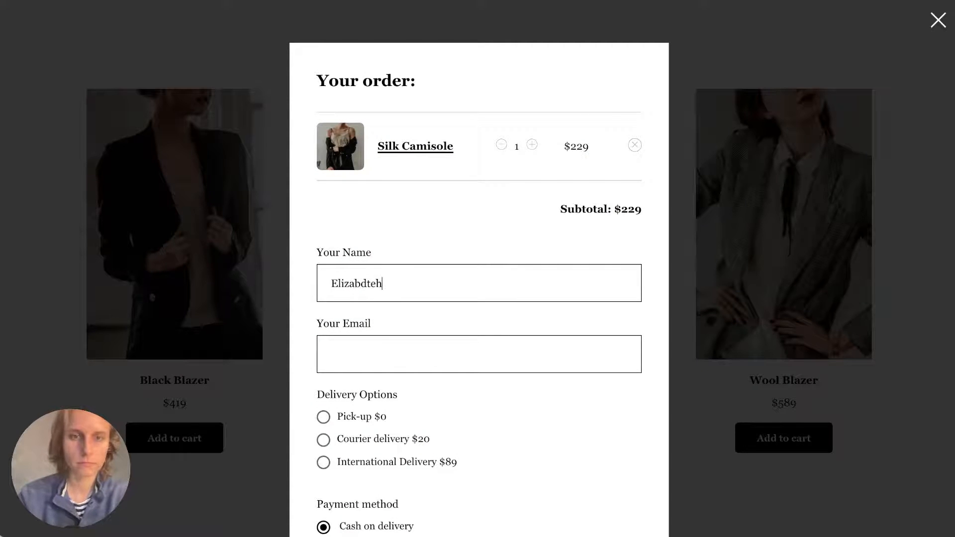
{"action": "key", "text": "BackSpace"}
{"action": "key", "text": "BackSpace"}
{"action": "key", "text": "BackSpace"}
{"action": "type", "text": "eth"}
{"action": "key", "text": "Tab"}
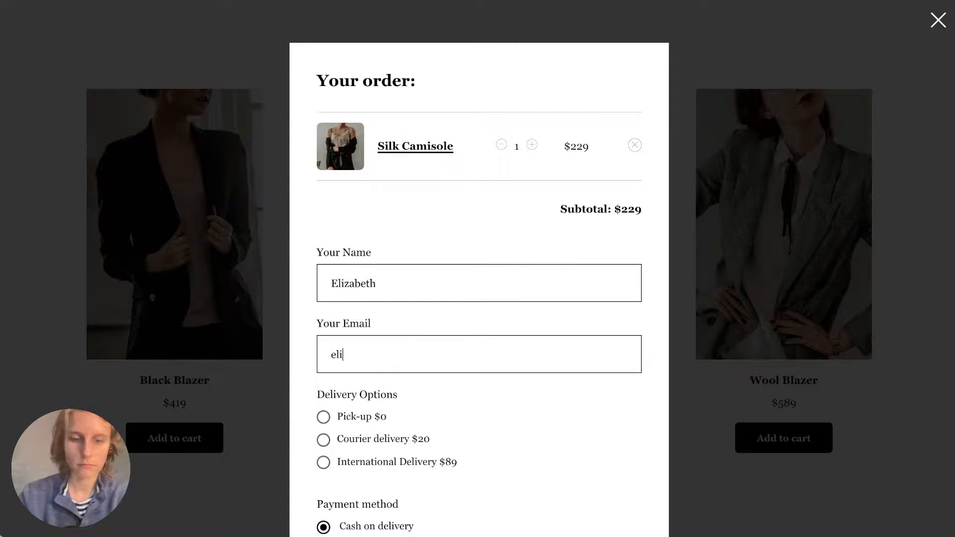
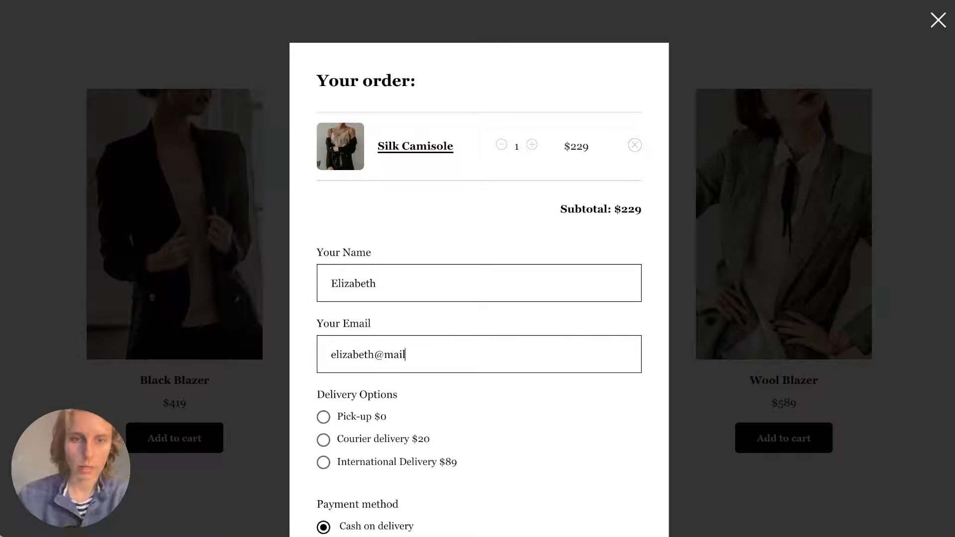
{"action": "left_click", "coordinate": [383, 462]}
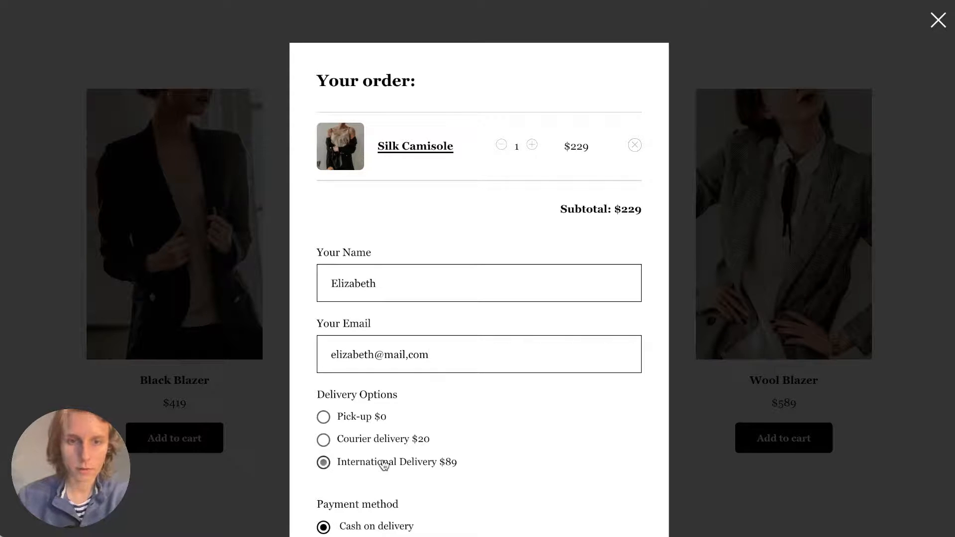
Replace the comma with a period in the email address and submit the order.
{"action": "scroll", "coordinate": [384, 462], "scroll_direction": "down", "scroll_amount": 5}
{"action": "left_click", "coordinate": [384, 448]}
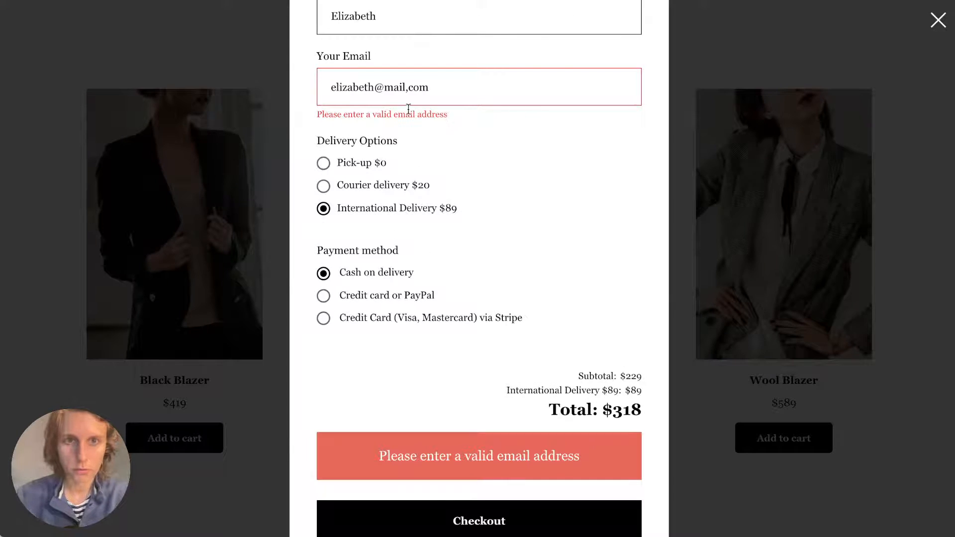
{"action": "left_click", "coordinate": [415, 86]}
{"action": "key", "text": "BackSpace"}
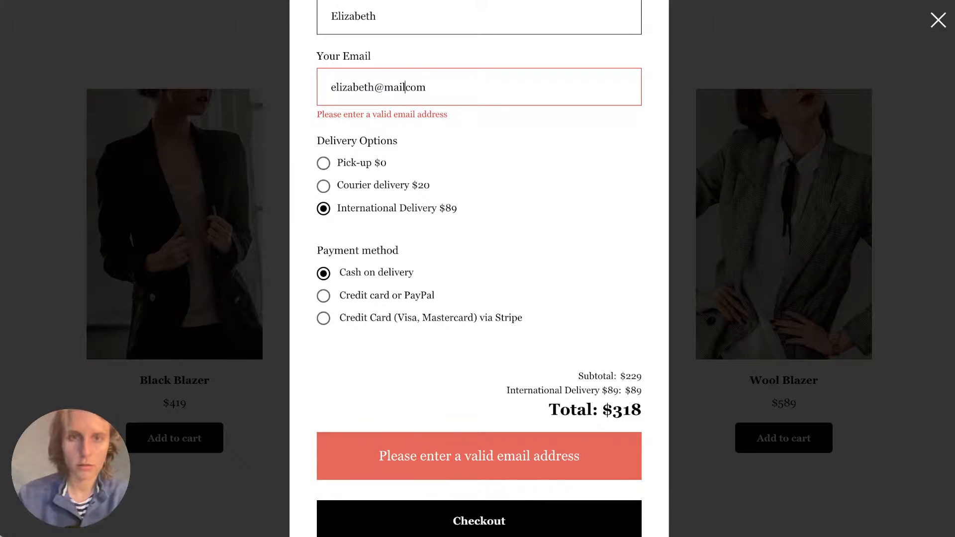
{"action": "type", "text": "."}
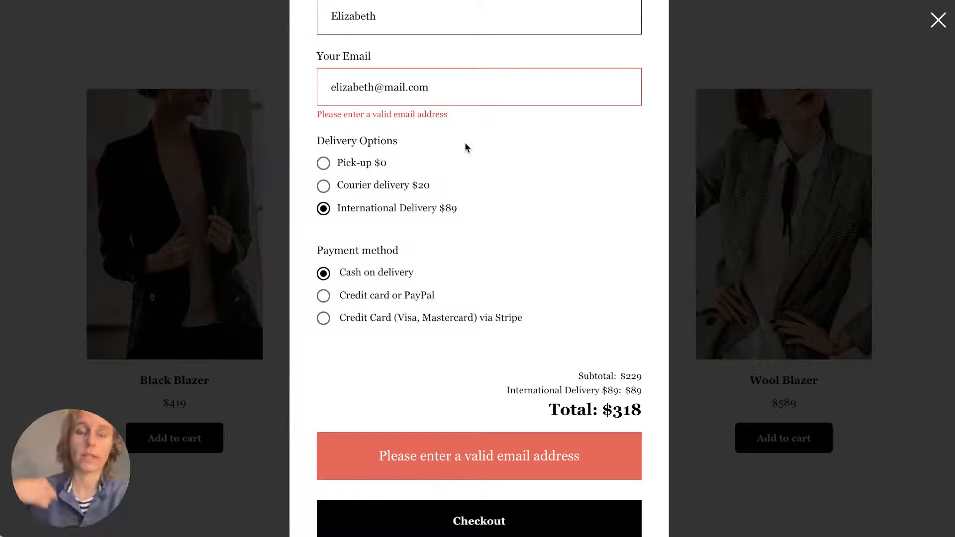
{"action": "scroll", "coordinate": [470, 251], "scroll_direction": "down", "scroll_amount": 1}
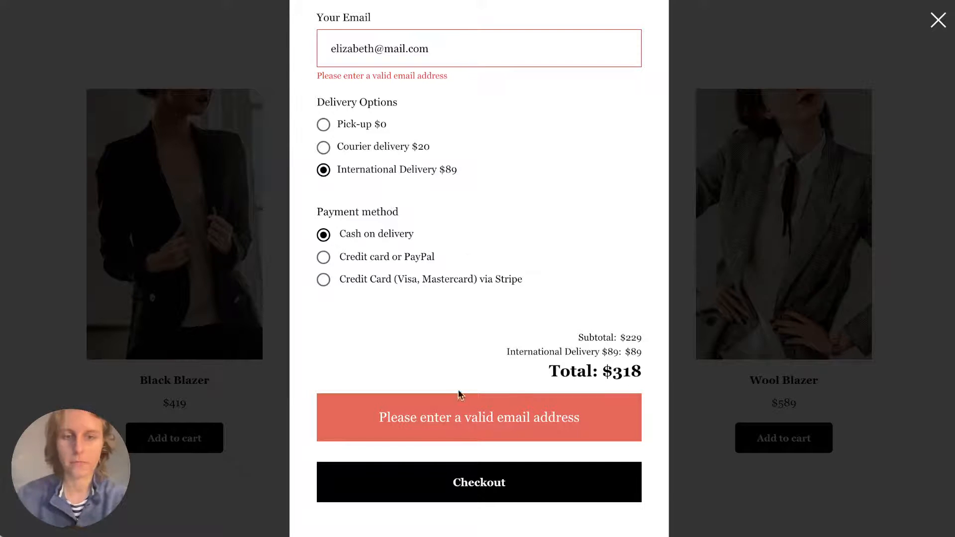
{"action": "left_click", "coordinate": [465, 475]}
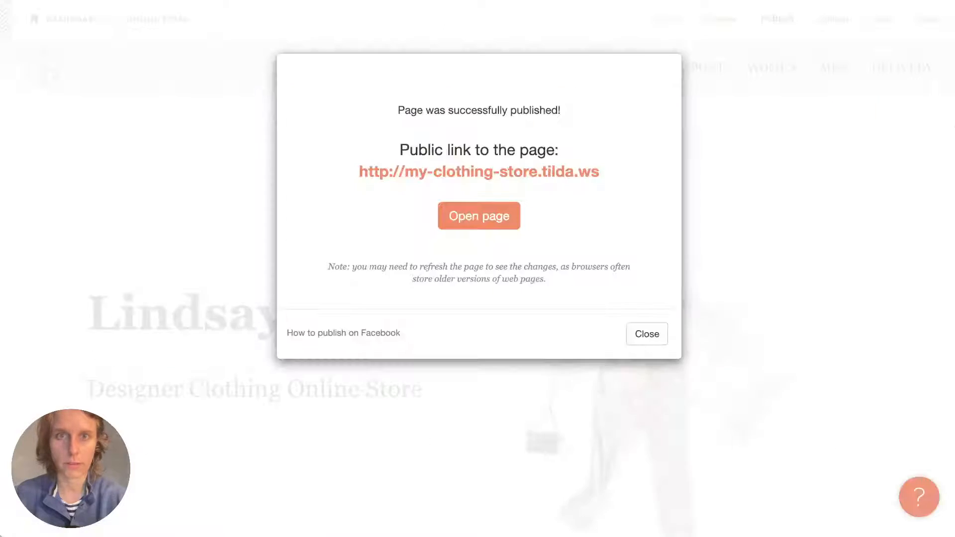
Open the Online Store CRM list and connect it to the website.
{"action": "left_click", "coordinate": [647, 333]}
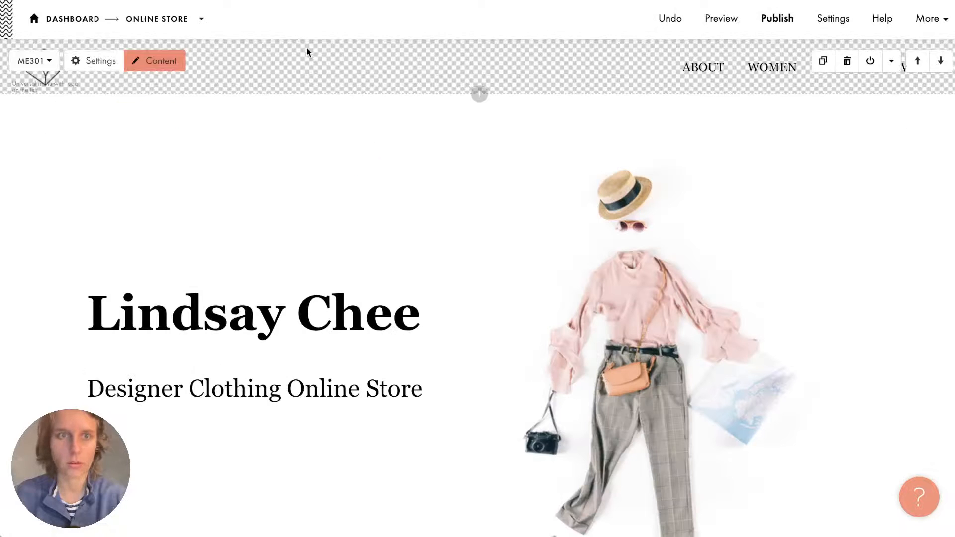
{"action": "left_click", "coordinate": [74, 20]}
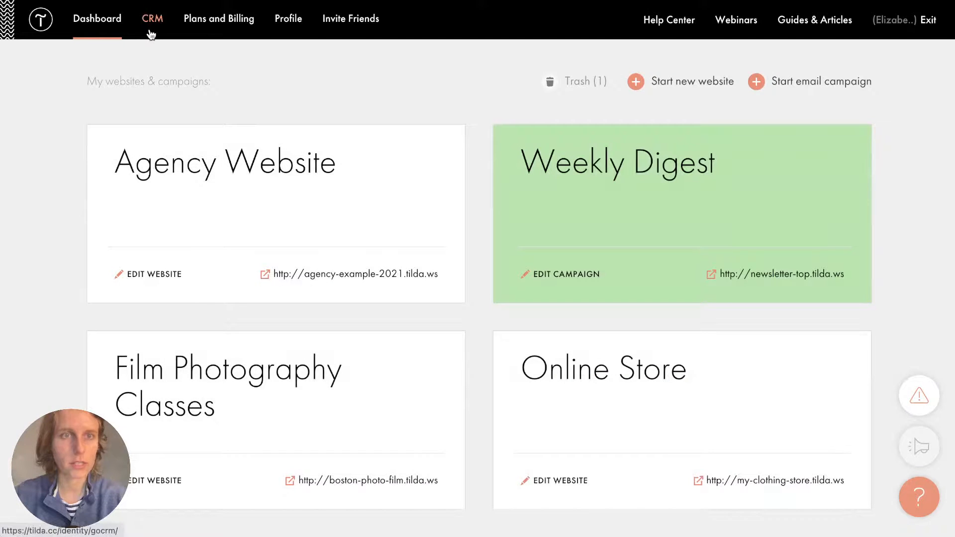
{"action": "left_click", "coordinate": [152, 20]}
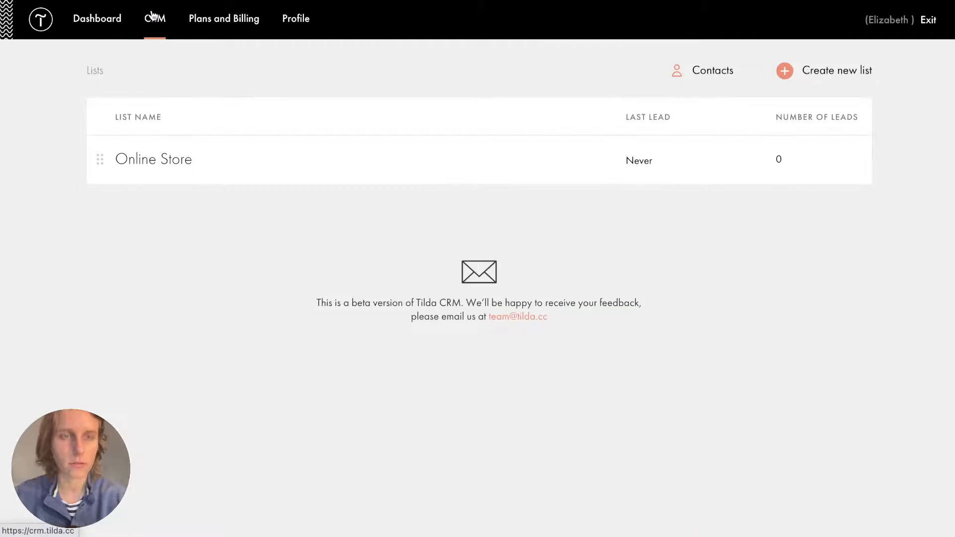
{"action": "left_click", "coordinate": [166, 163]}
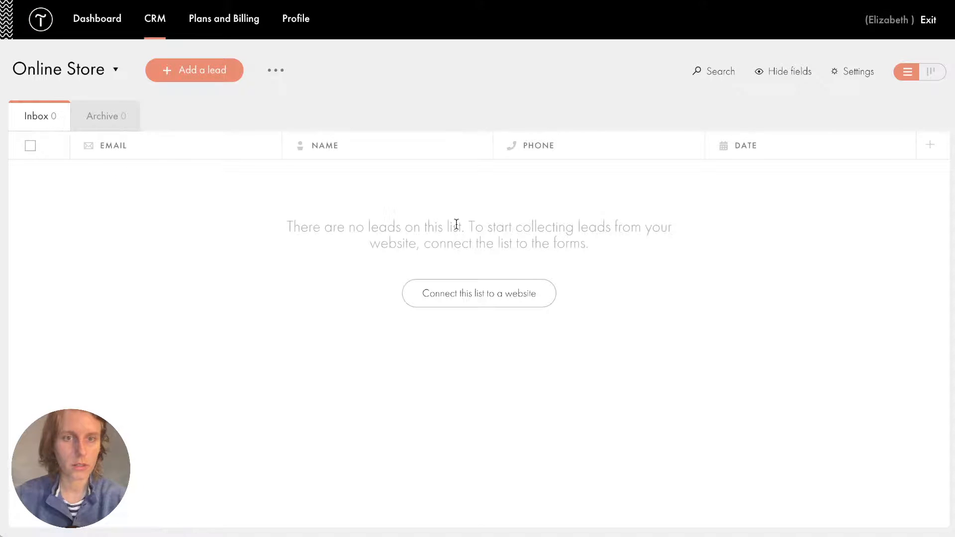
{"action": "double_click", "coordinate": [455, 225]}
{"action": "left_click", "coordinate": [466, 297]}
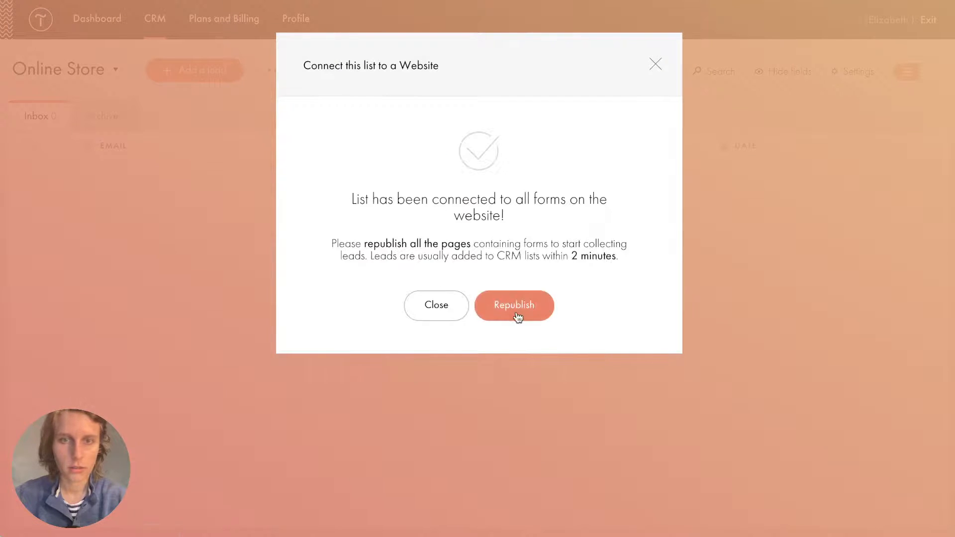
Republish all store pages and open the live home page.
{"action": "left_click", "coordinate": [515, 314]}
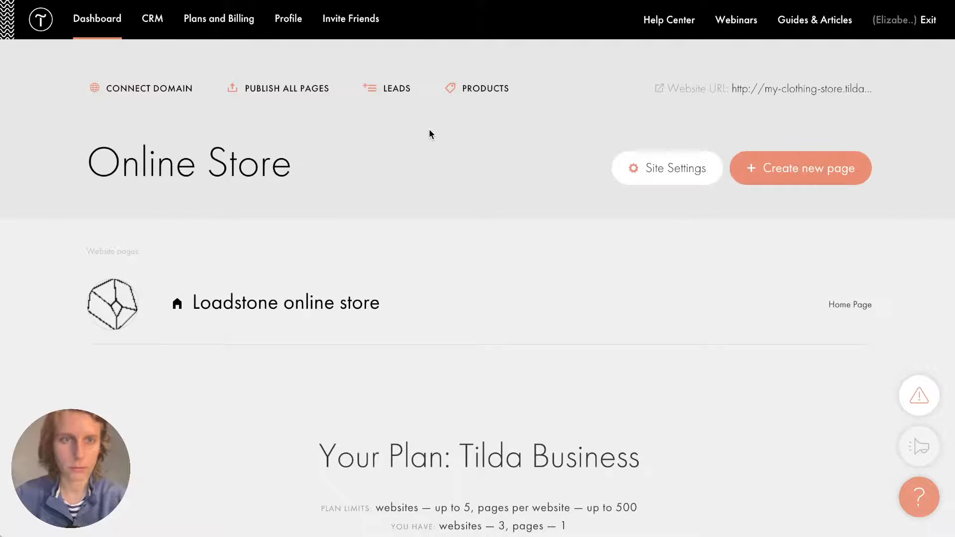
{"action": "left_click", "coordinate": [269, 89]}
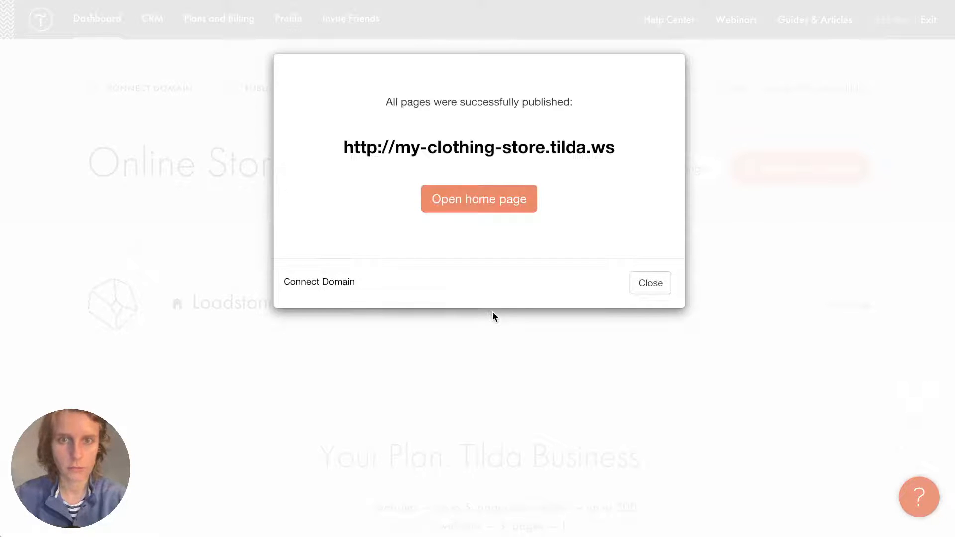
{"action": "left_click", "coordinate": [557, 150]}
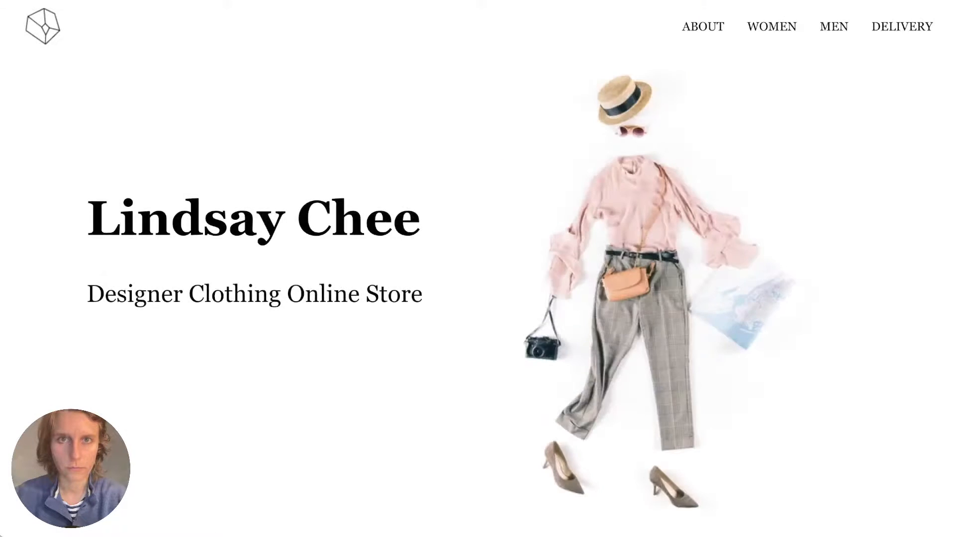
Republish the Loadstone online store page and open its live version.
{"action": "key", "text": "super+w"}
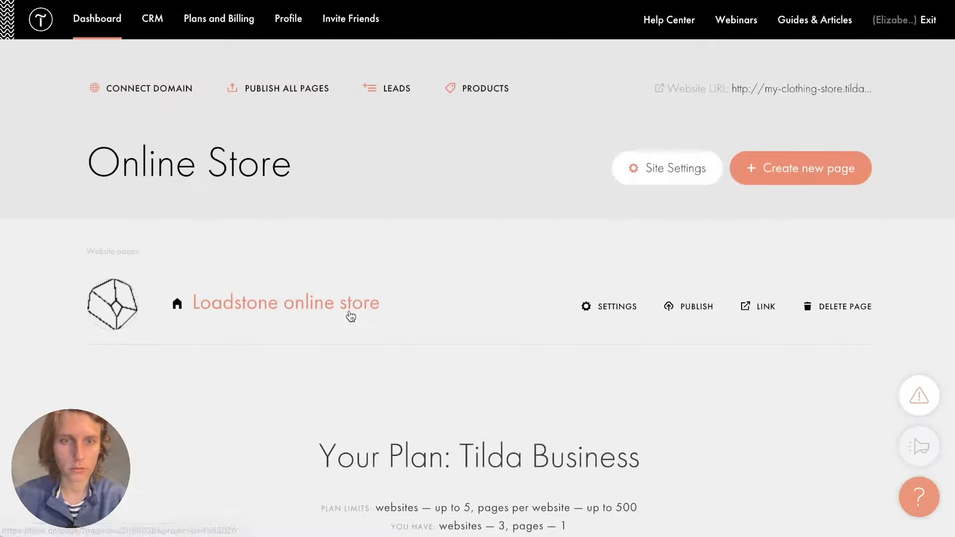
{"action": "left_click", "coordinate": [345, 309]}
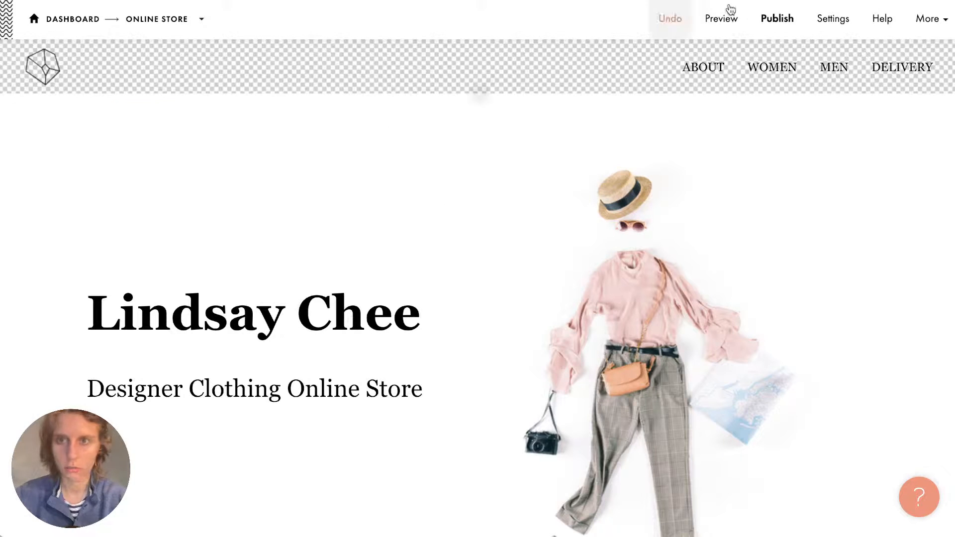
{"action": "left_click", "coordinate": [775, 20]}
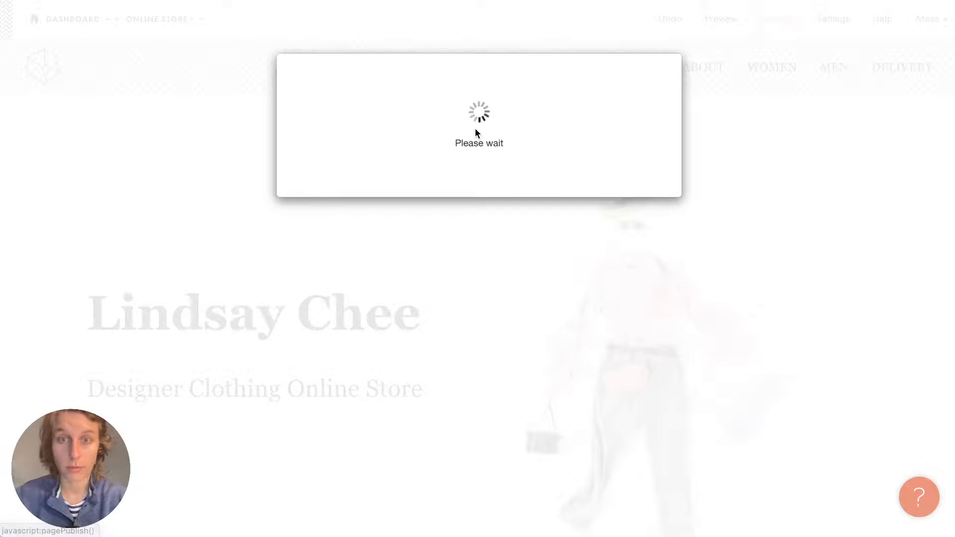
{"action": "left_click", "coordinate": [469, 169]}
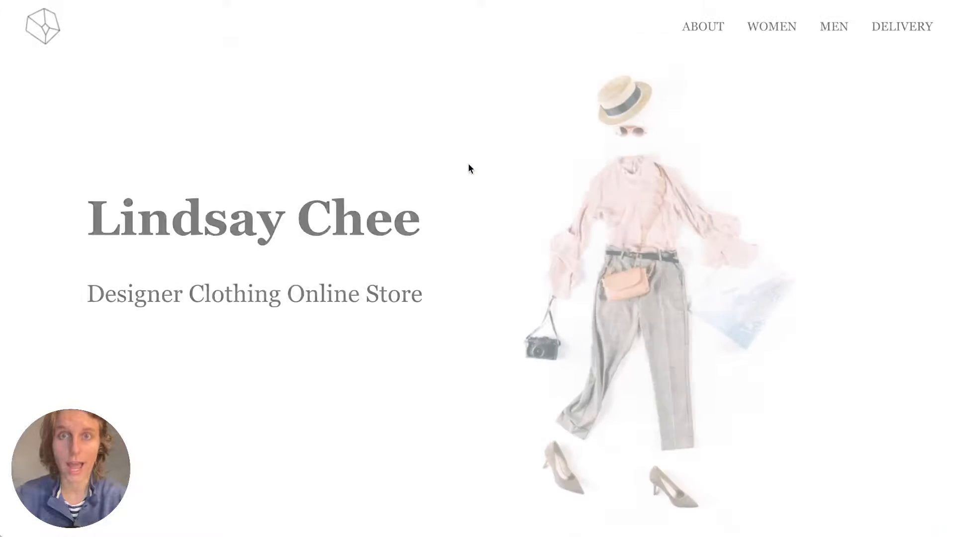
Buy Cotton Pull, filling in the customer's name and email and choosing courier delivery.
{"action": "scroll", "coordinate": [584, 202], "scroll_direction": "down", "scroll_amount": 15}
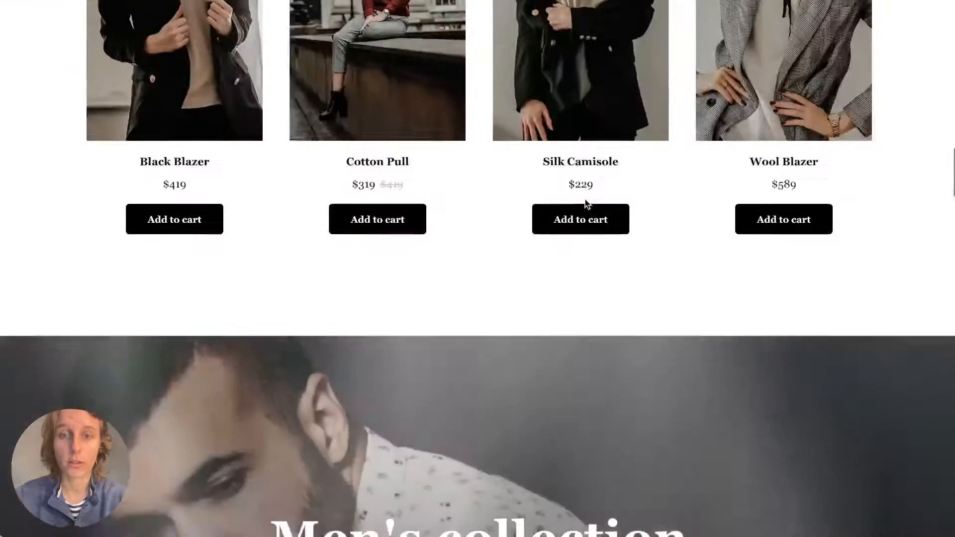
{"action": "scroll", "coordinate": [345, 440], "scroll_direction": "up", "scroll_amount": 5}
{"action": "left_click", "coordinate": [356, 507]}
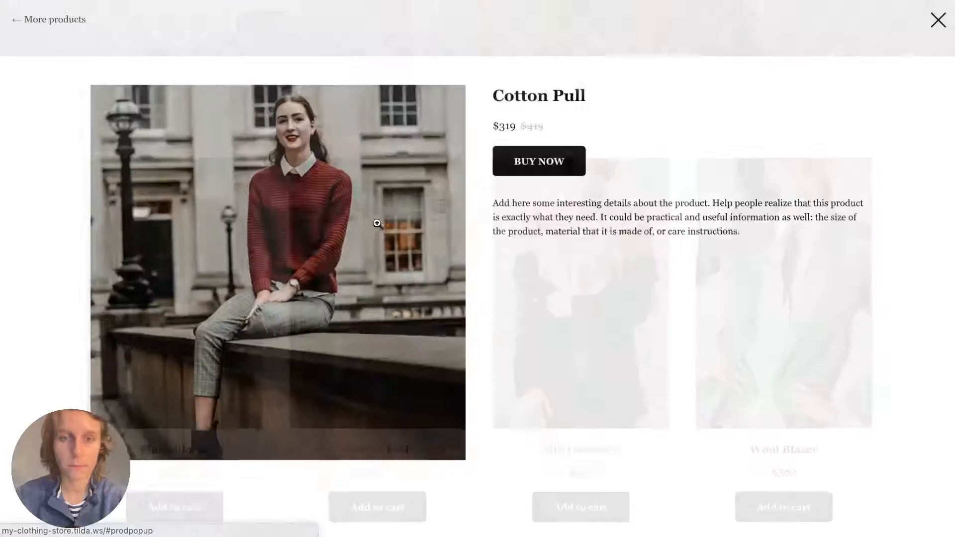
{"action": "left_click", "coordinate": [558, 149]}
{"action": "left_click", "coordinate": [379, 275]}
{"action": "type", "text": "E"}
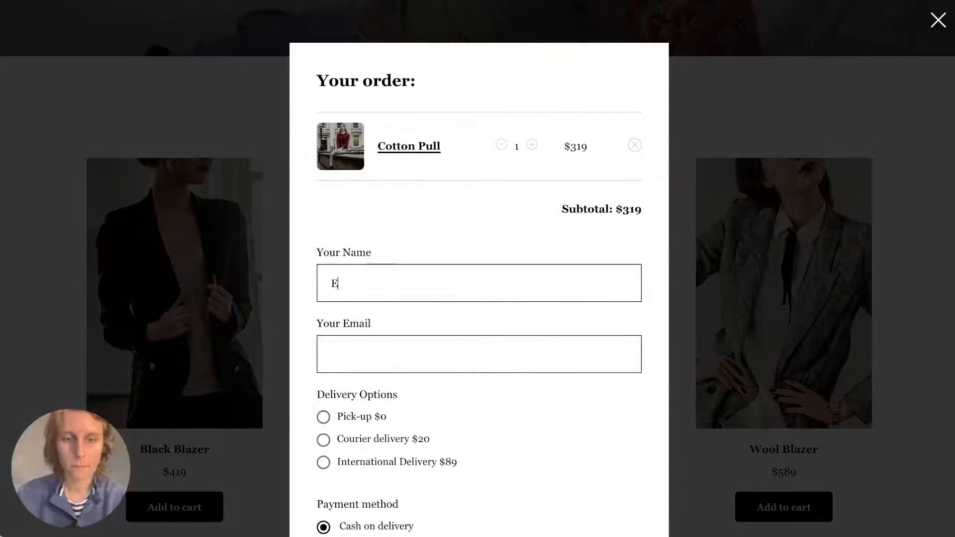
{"action": "type", "text": "lizabeth2"}
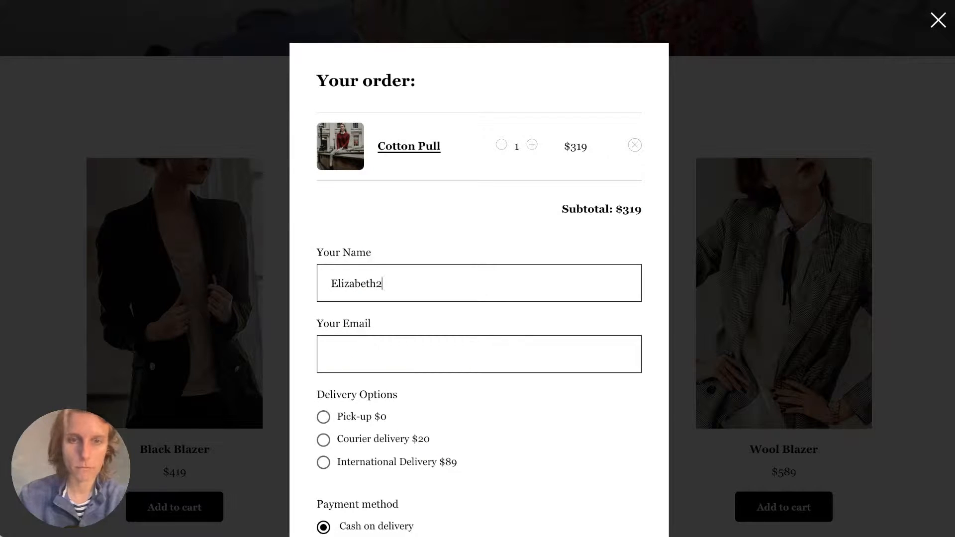
{"action": "left_click", "coordinate": [360, 347]}
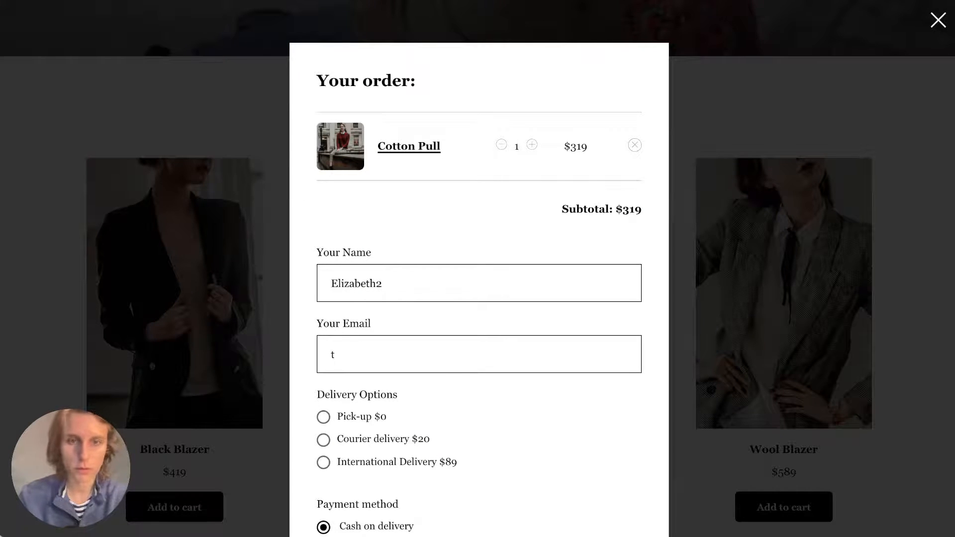
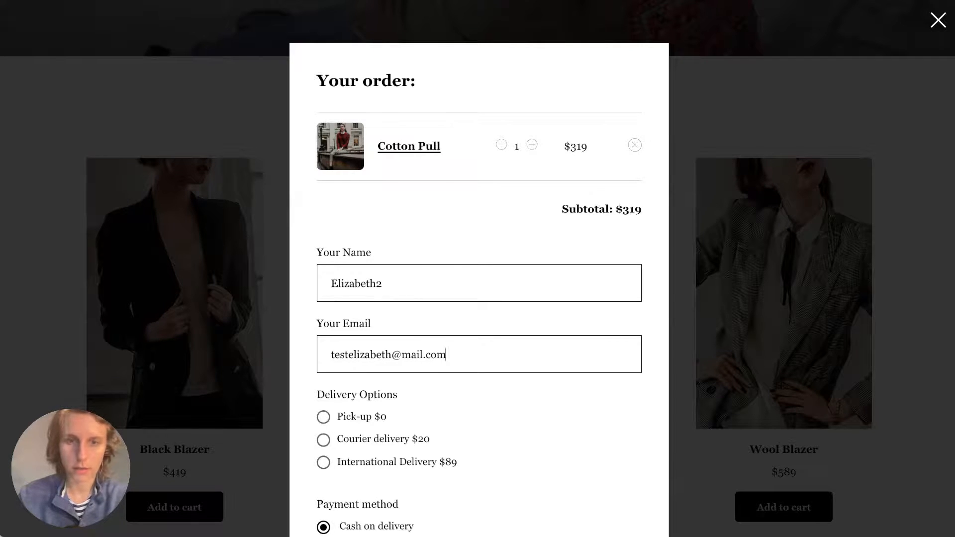
{"action": "scroll", "coordinate": [361, 245], "scroll_direction": "down", "scroll_amount": 4}
{"action": "left_click", "coordinate": [363, 247]}
Remove the stray 2 from the name and submit the $339 order.
{"action": "scroll", "coordinate": [398, 348], "scroll_direction": "down", "scroll_amount": 2}
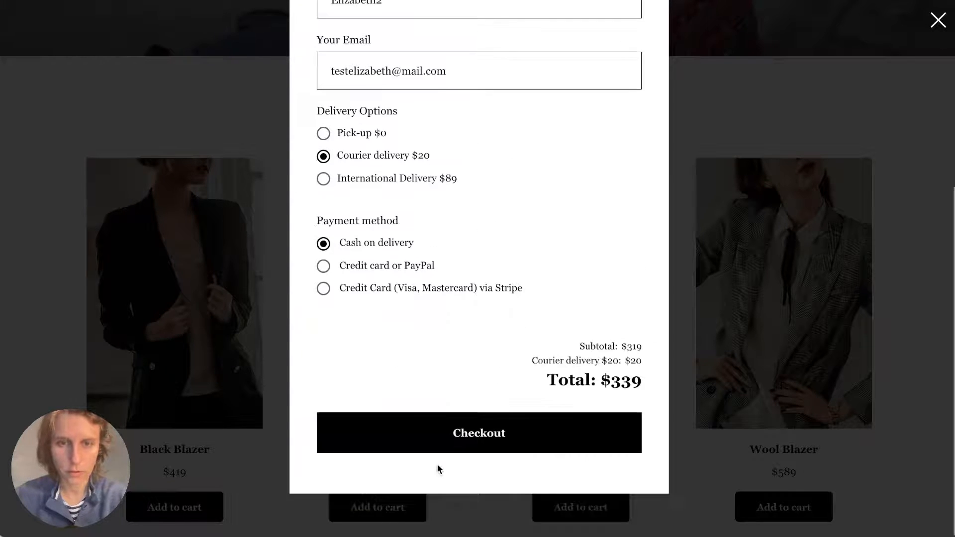
{"action": "left_click", "coordinate": [437, 450]}
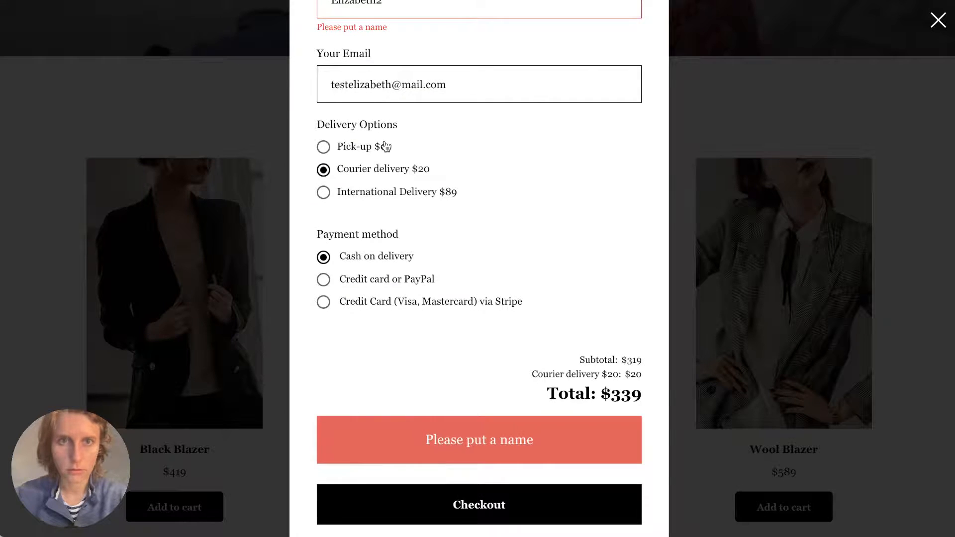
{"action": "scroll", "coordinate": [387, 145], "scroll_direction": "up", "scroll_amount": 2}
{"action": "key", "text": "BackSpace"}
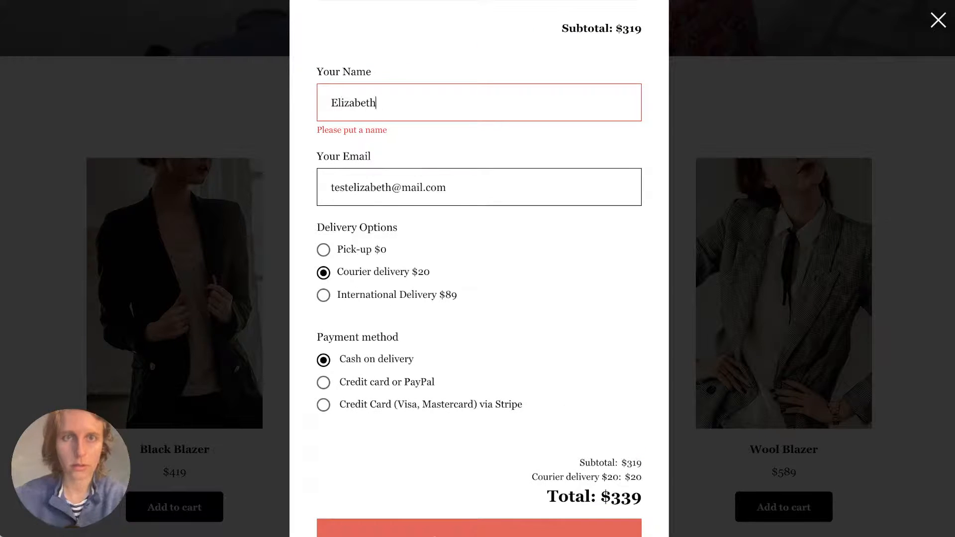
{"action": "scroll", "coordinate": [421, 127], "scroll_direction": "down", "scroll_amount": 4}
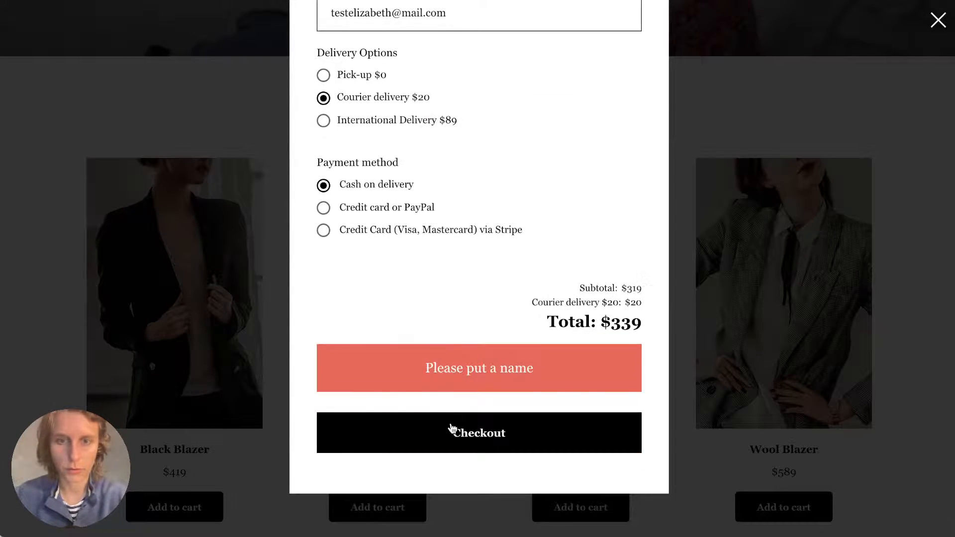
{"action": "left_click", "coordinate": [452, 430]}
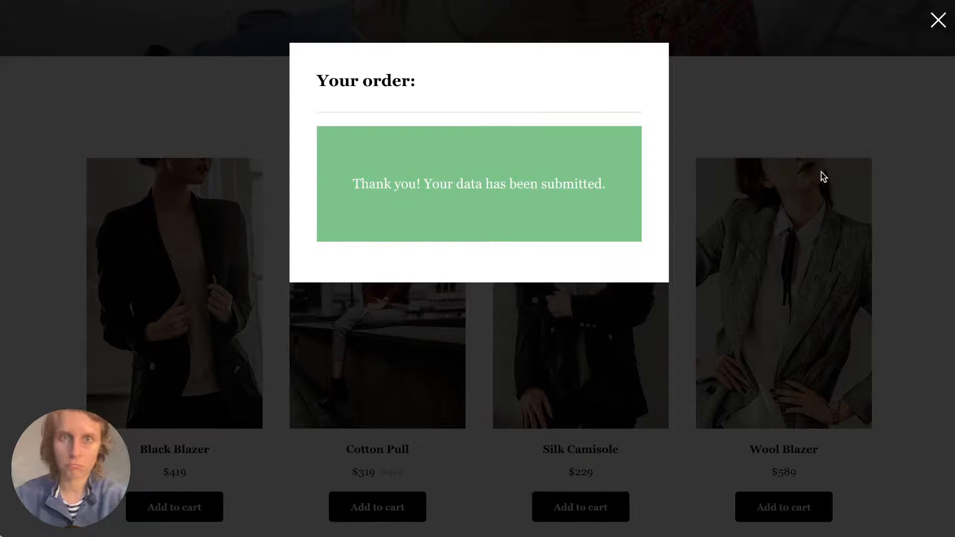
Check the new order's delivery entry in cell C4 of the Delivery_Options sheet column.
{"action": "left_click", "coordinate": [420, 25]}
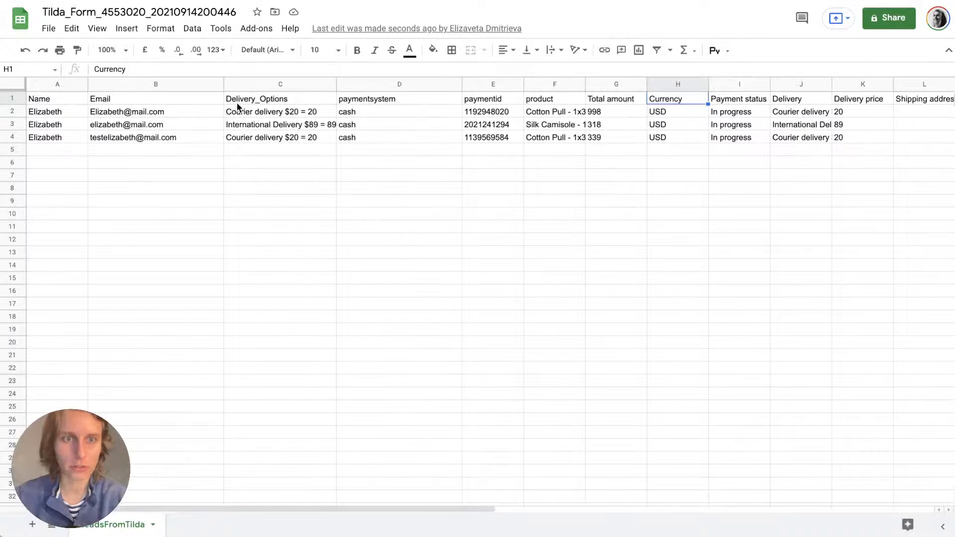
{"action": "left_click_drag", "start_coordinate": [237, 105], "coordinate": [236, 134]}
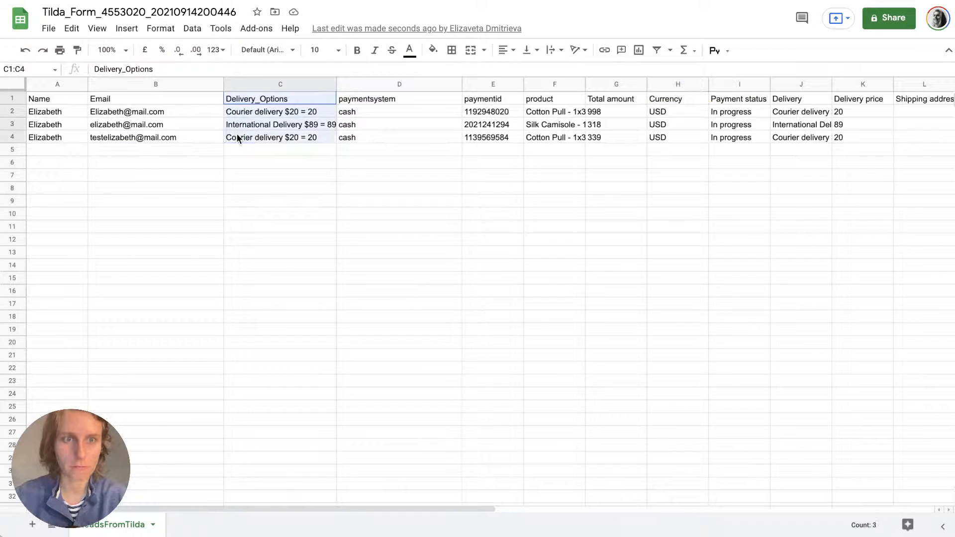
{"action": "left_click", "coordinate": [236, 133]}
{"action": "left_click", "coordinate": [353, 227]}
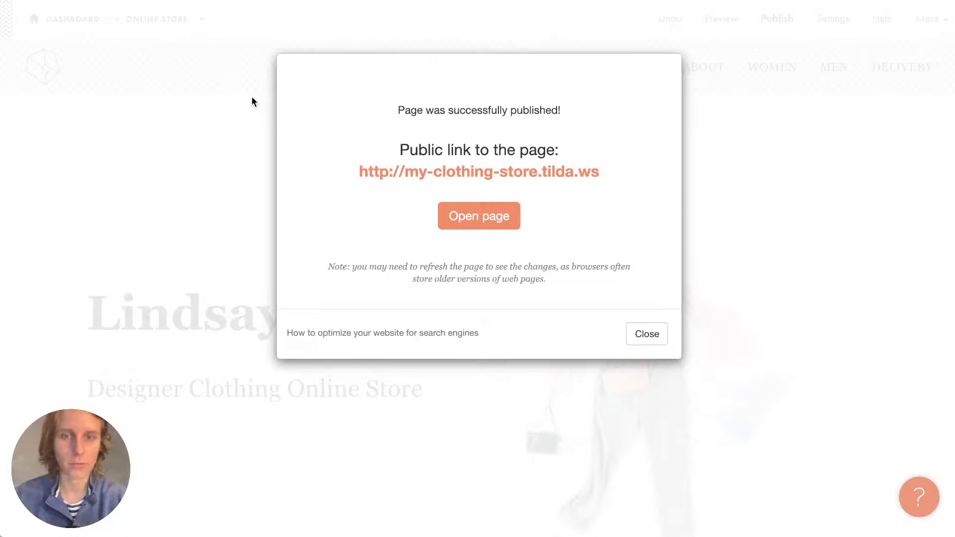
Open the Online Store leads list from the CRM.
{"action": "left_click", "coordinate": [665, 337]}
{"action": "left_click", "coordinate": [72, 22]}
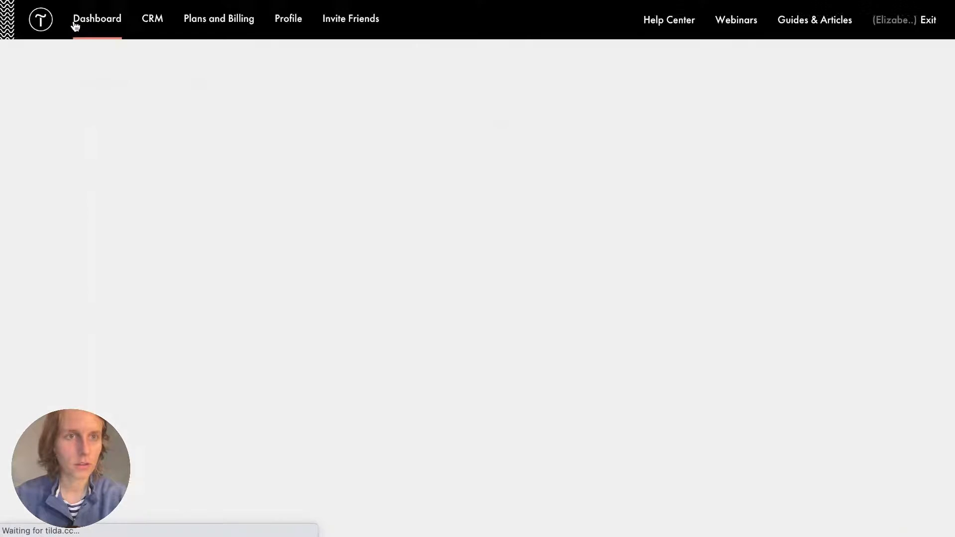
{"action": "left_click", "coordinate": [153, 26]}
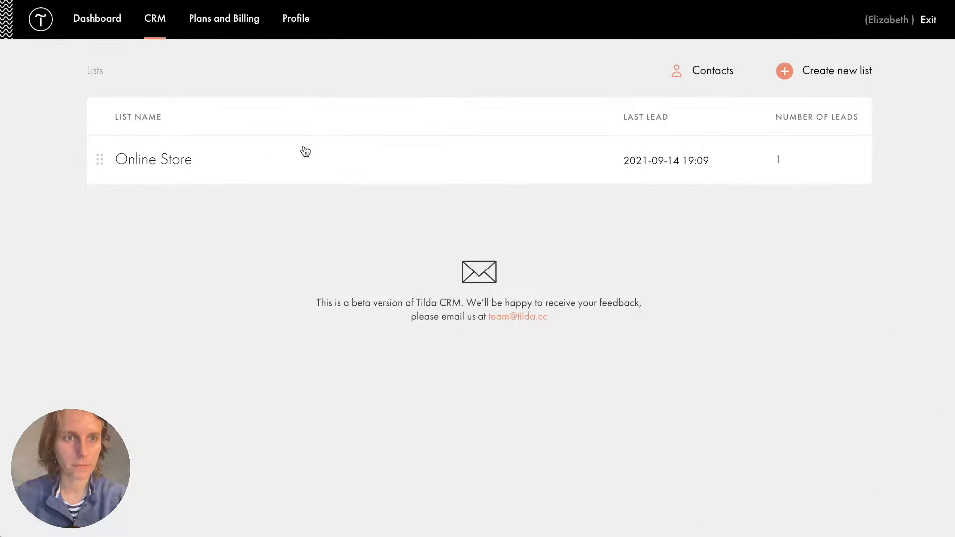
{"action": "left_click", "coordinate": [158, 161]}
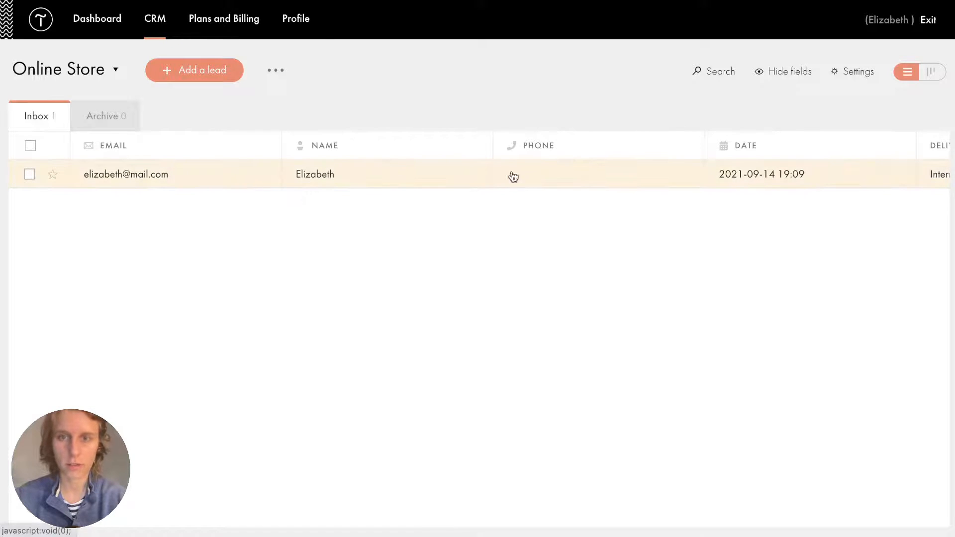
Narrow the DATE column and widen DELIVERY_OPTIONS to reveal the full delivery value.
{"action": "scroll", "coordinate": [616, 191], "scroll_direction": "right", "scroll_amount": 1}
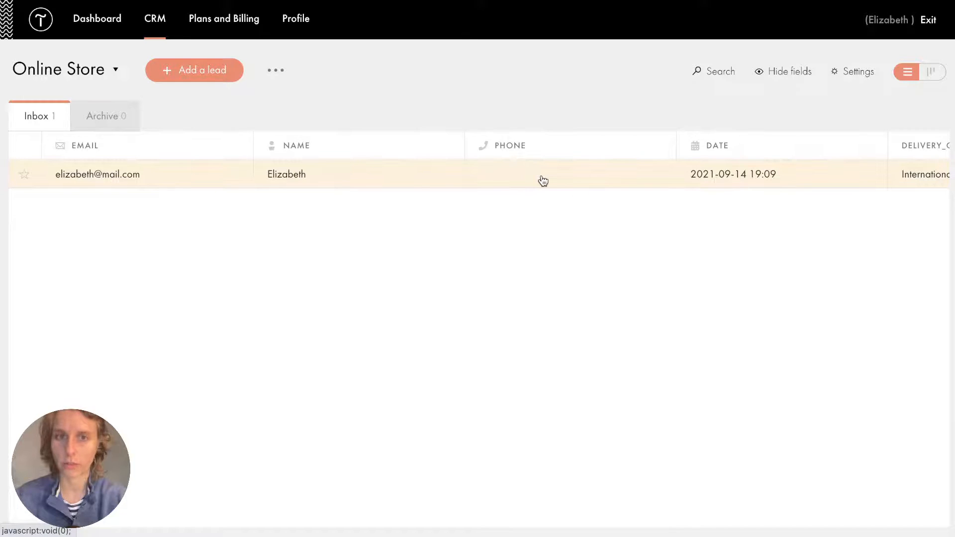
{"action": "scroll", "coordinate": [543, 180], "scroll_direction": "right", "scroll_amount": 5}
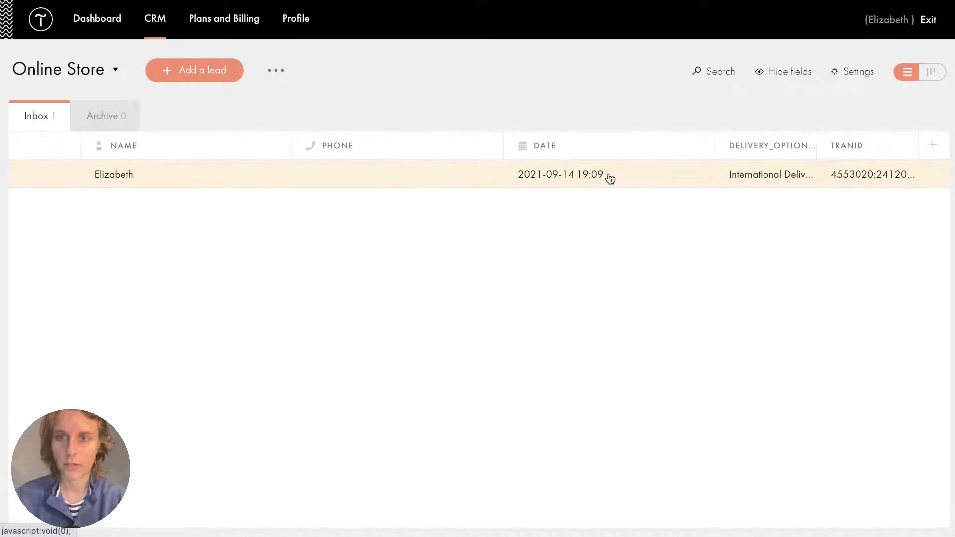
{"action": "left_click_drag", "start_coordinate": [714, 145], "coordinate": [646, 147]}
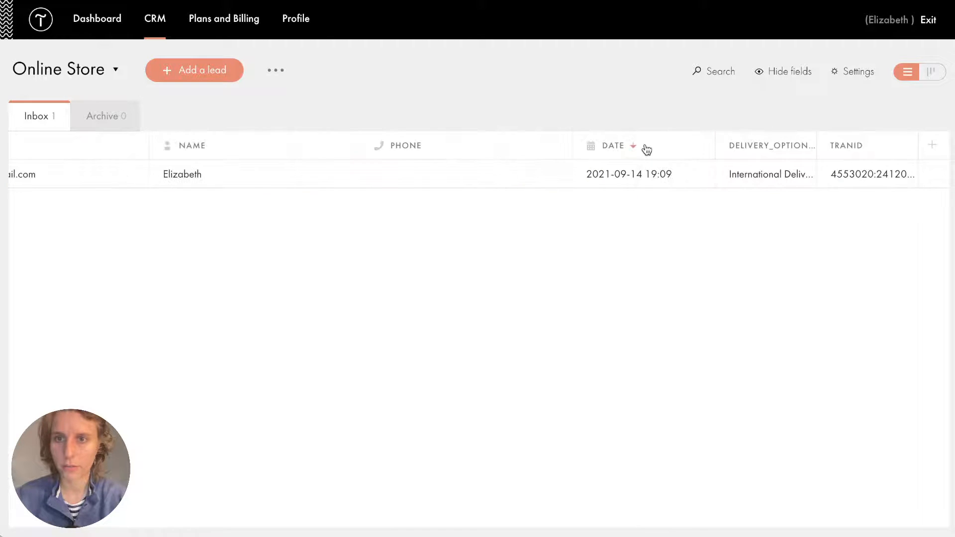
{"action": "left_click_drag", "start_coordinate": [822, 139], "coordinate": [898, 153]}
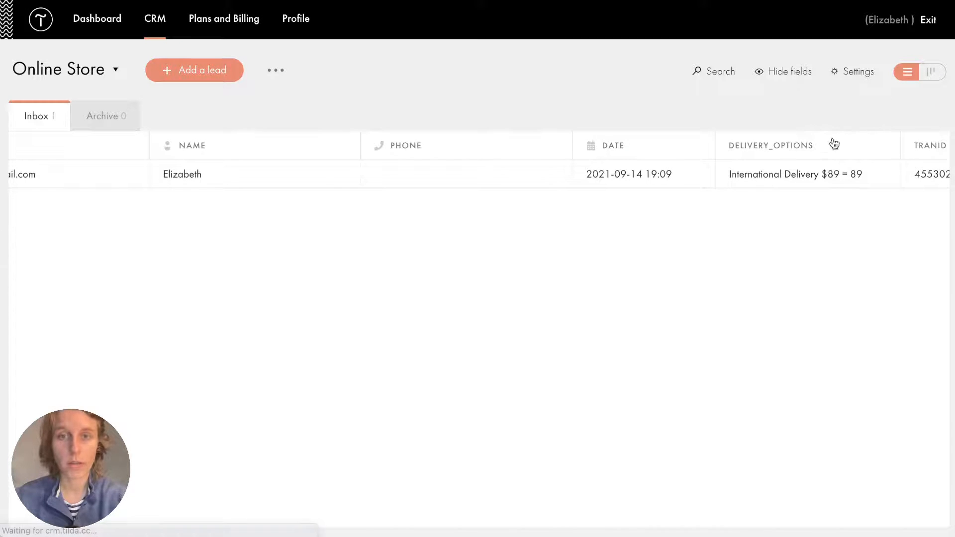
{"action": "scroll", "coordinate": [740, 155], "scroll_direction": "right", "scroll_amount": 2}
{"action": "scroll", "coordinate": [740, 156], "scroll_direction": "left", "scroll_amount": 5}
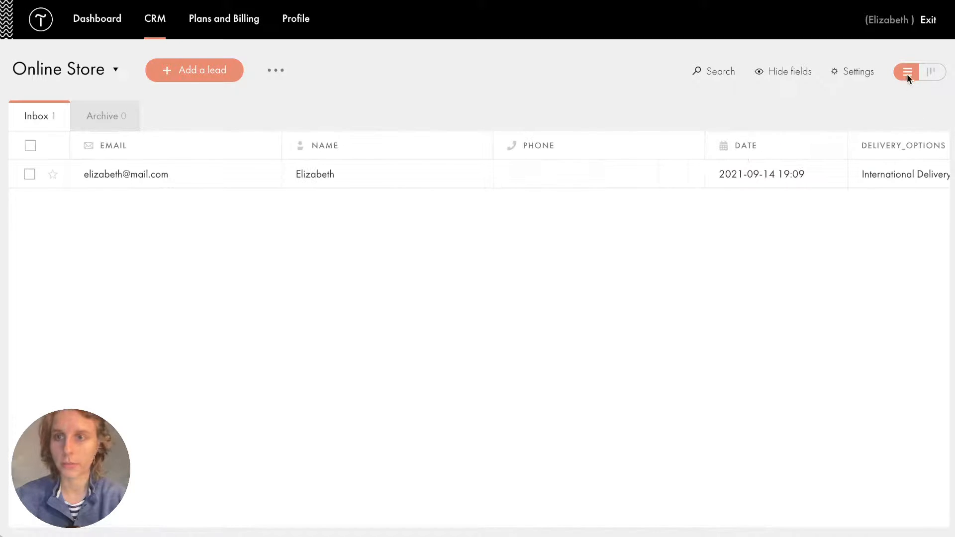
Switch the leads to a kanban board and move the lead card to Archive and back to Inbox.
{"action": "left_click", "coordinate": [931, 71]}
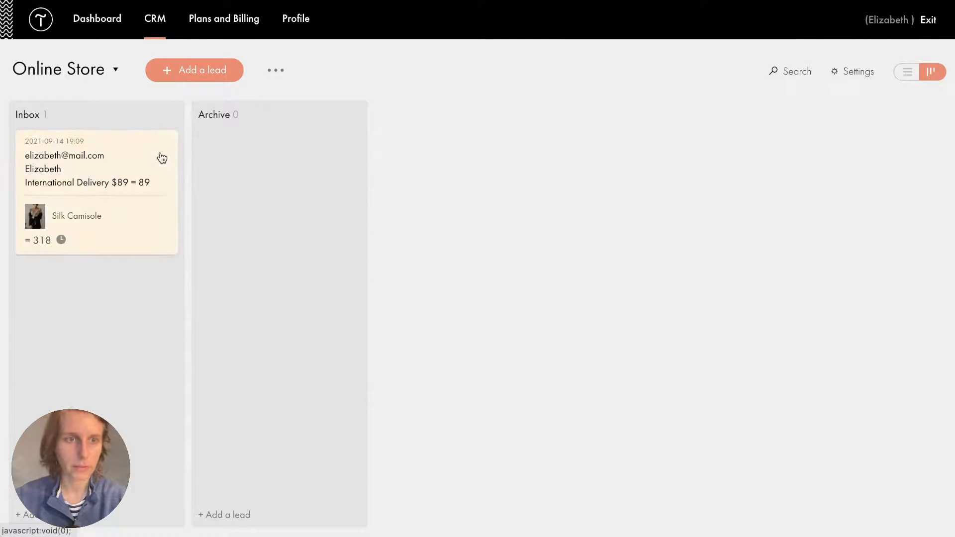
{"action": "left_click_drag", "start_coordinate": [159, 155], "coordinate": [301, 174]}
{"action": "left_click_drag", "start_coordinate": [129, 172], "coordinate": [130, 174]}
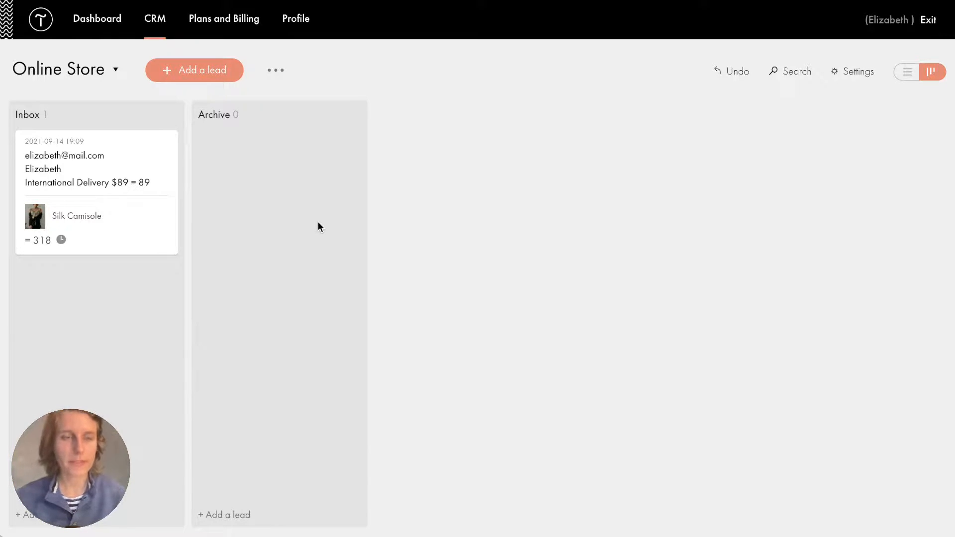
Review the Silk Camisole lead's order details, totalling 318, then close the panel.
{"action": "left_click", "coordinate": [137, 183]}
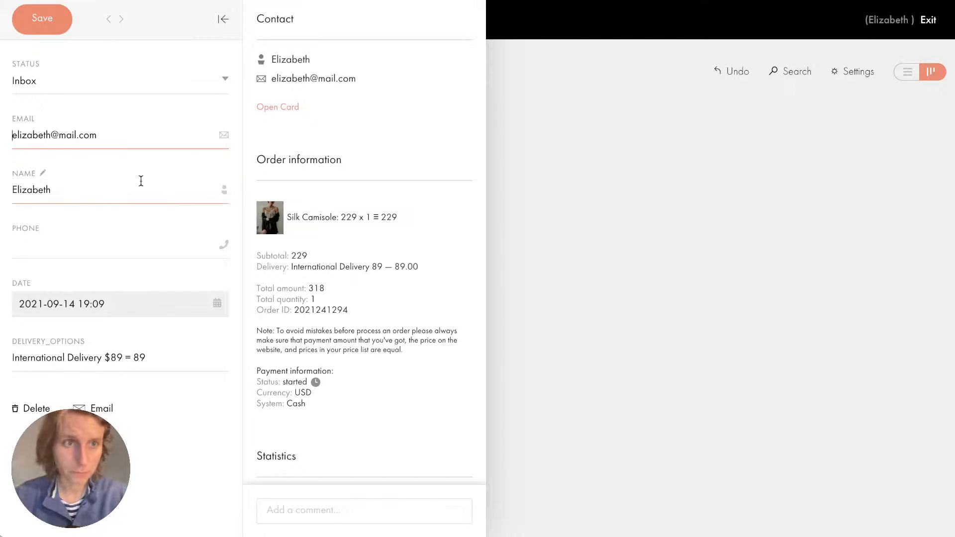
{"action": "left_click", "coordinate": [66, 249]}
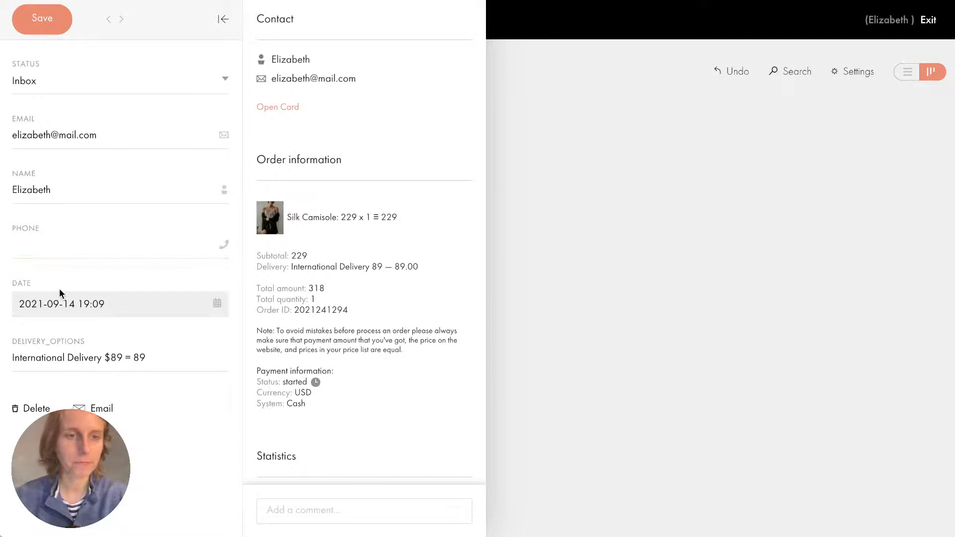
{"action": "scroll", "coordinate": [329, 267], "scroll_direction": "down", "scroll_amount": 5}
{"action": "scroll", "coordinate": [328, 267], "scroll_direction": "up", "scroll_amount": 5}
{"action": "scroll", "coordinate": [328, 267], "scroll_direction": "down", "scroll_amount": 5}
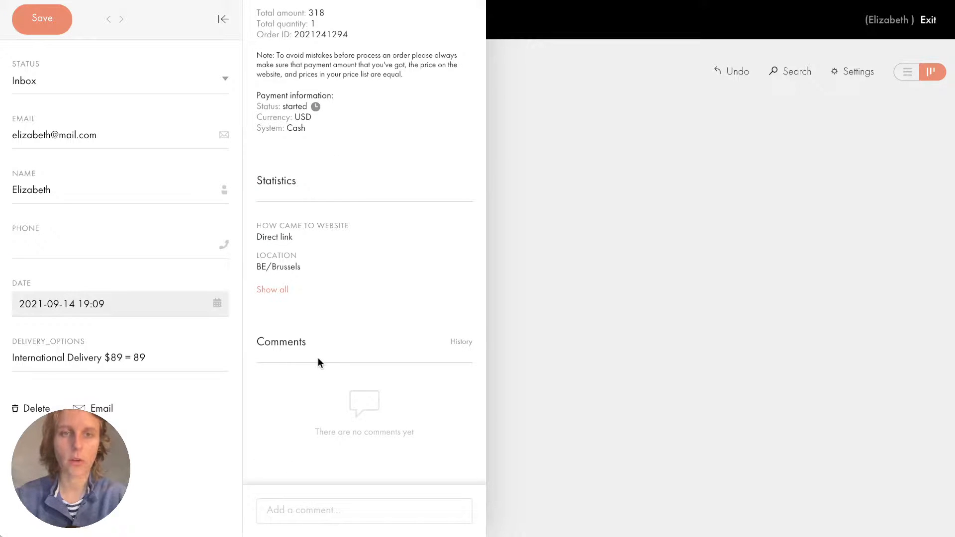
{"action": "scroll", "coordinate": [317, 357], "scroll_direction": "up", "scroll_amount": 5}
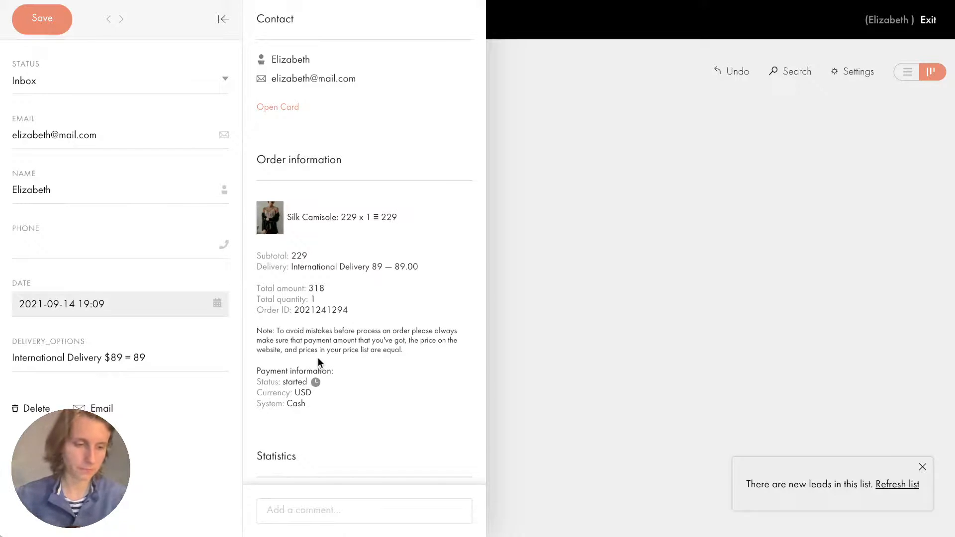
{"action": "left_click", "coordinate": [550, 304]}
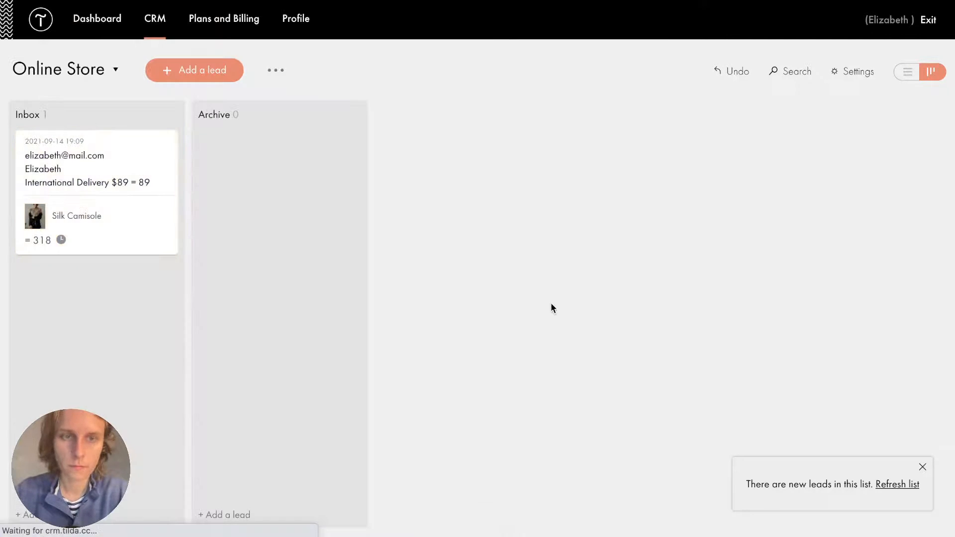
Open the Site Settings of the Online Store project.
{"action": "left_click", "coordinate": [101, 24]}
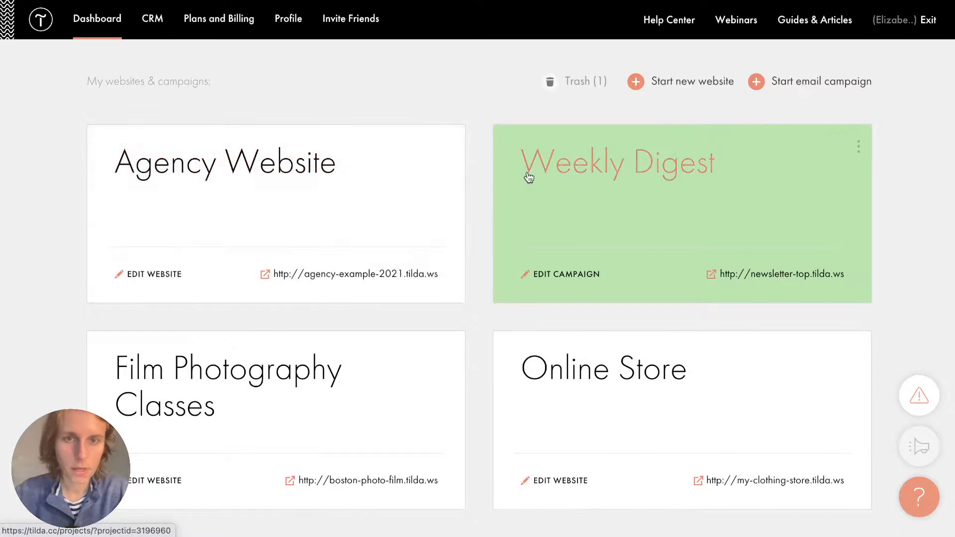
{"action": "scroll", "coordinate": [412, 275], "scroll_direction": "down", "scroll_amount": 3}
{"action": "left_click", "coordinate": [614, 256]}
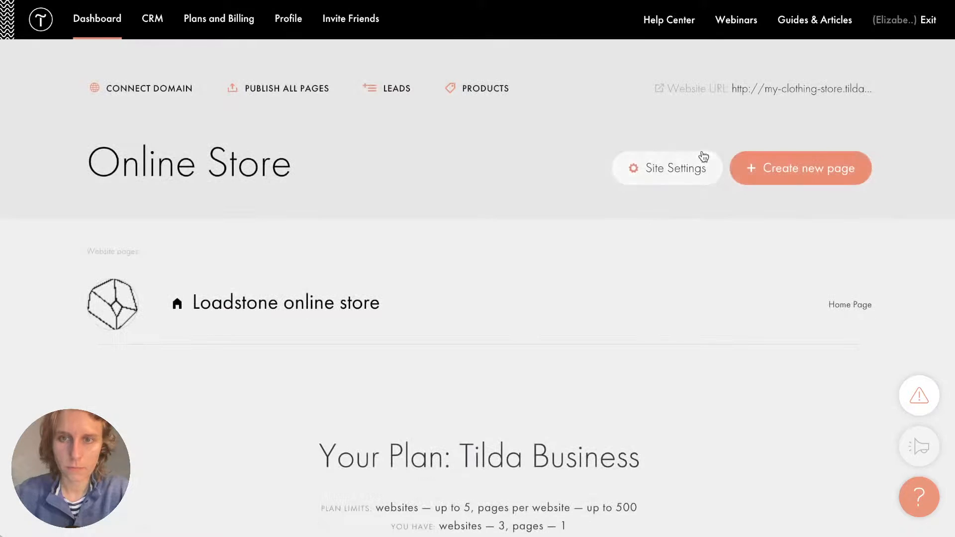
{"action": "left_click", "coordinate": [659, 171]}
Show the Analytics section and highlight its headings, including Google Analytics.
{"action": "scroll", "coordinate": [440, 187], "scroll_direction": "down", "scroll_amount": 3}
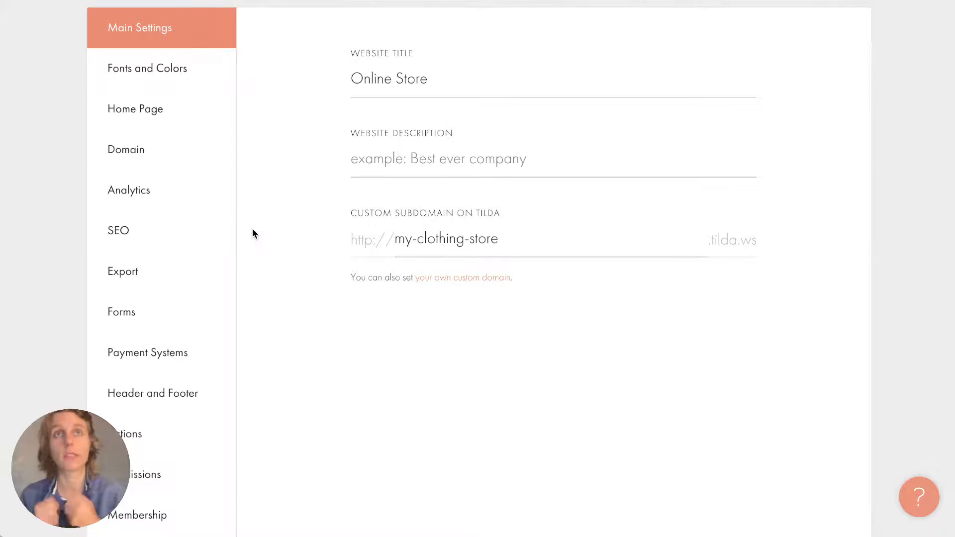
{"action": "left_click", "coordinate": [179, 189]}
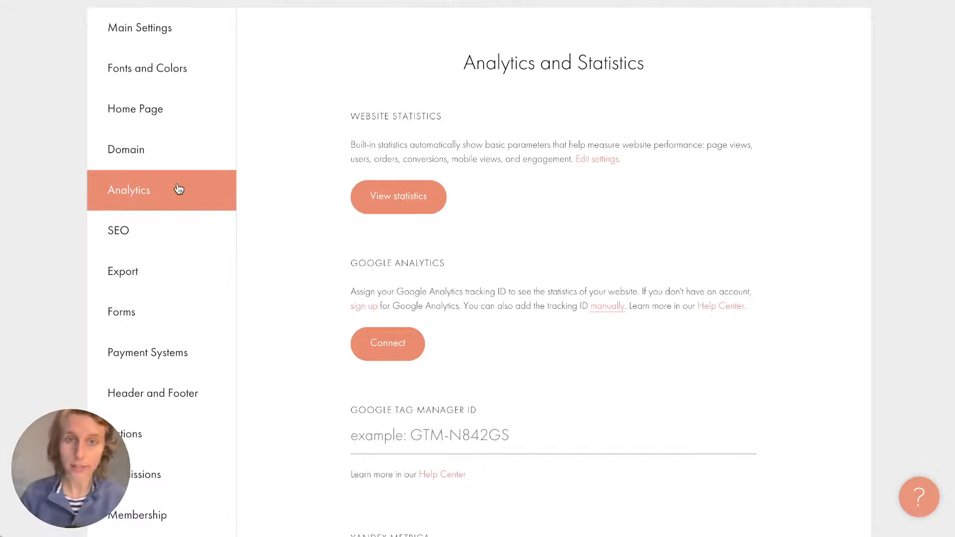
{"action": "left_click_drag", "start_coordinate": [352, 119], "coordinate": [423, 120]}
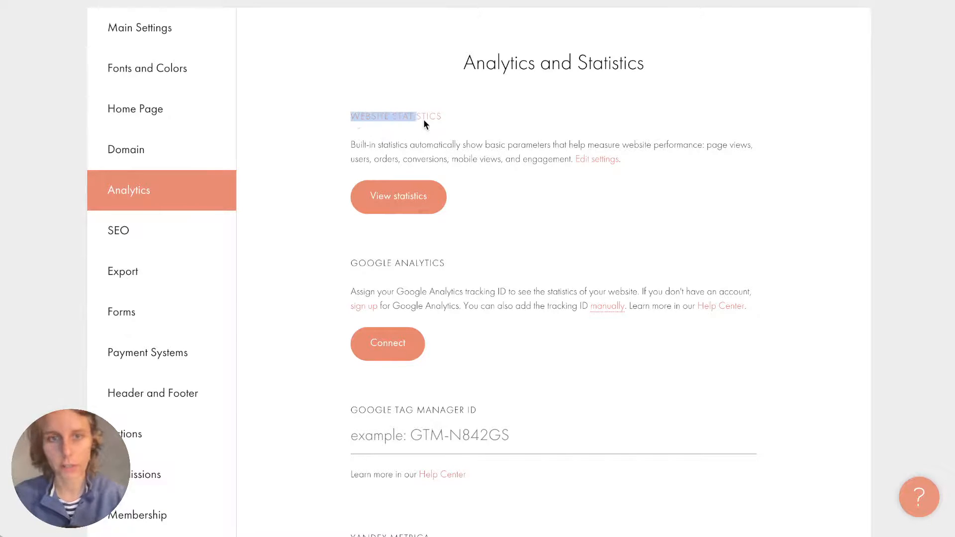
{"action": "left_click", "coordinate": [424, 120]}
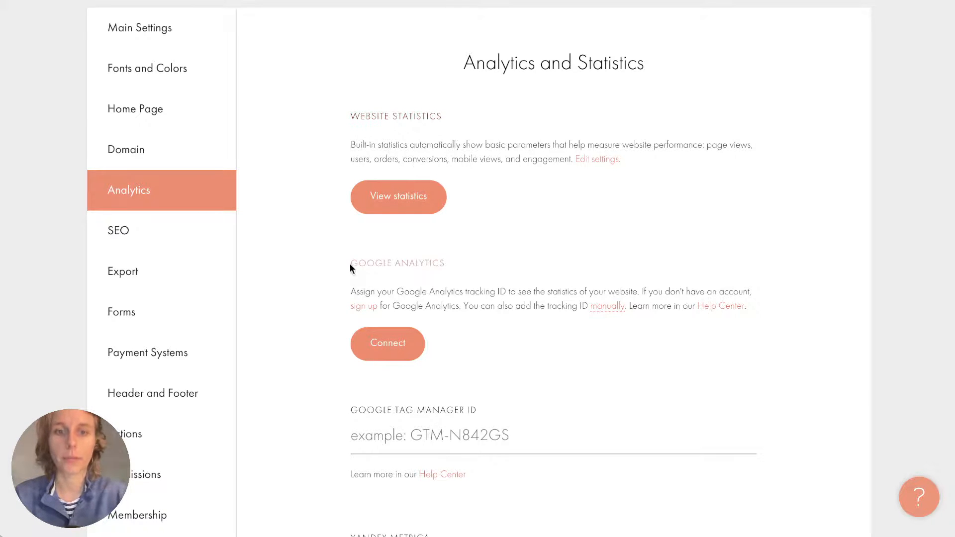
{"action": "left_click_drag", "start_coordinate": [350, 264], "coordinate": [463, 279]}
{"action": "left_click", "coordinate": [462, 279]}
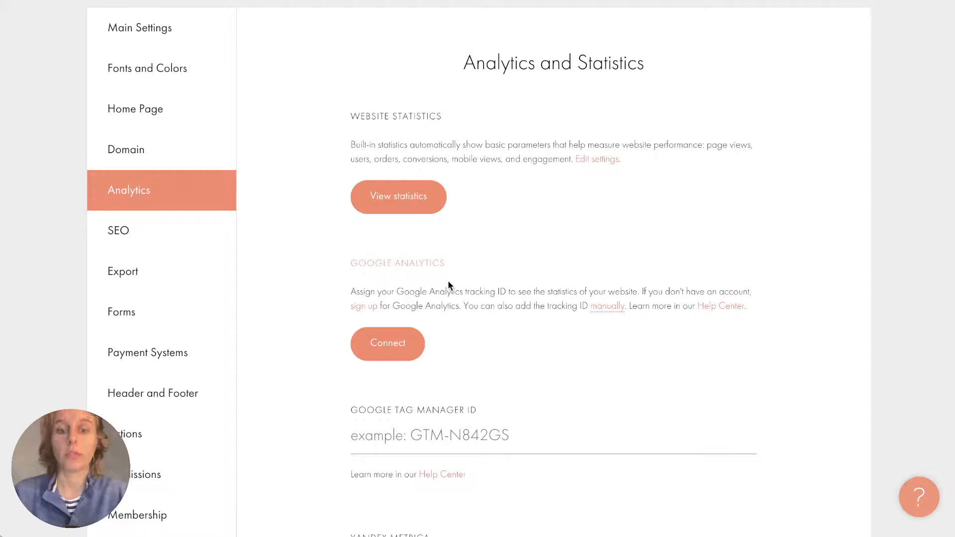
{"action": "scroll", "coordinate": [454, 443], "scroll_direction": "down", "scroll_amount": 1}
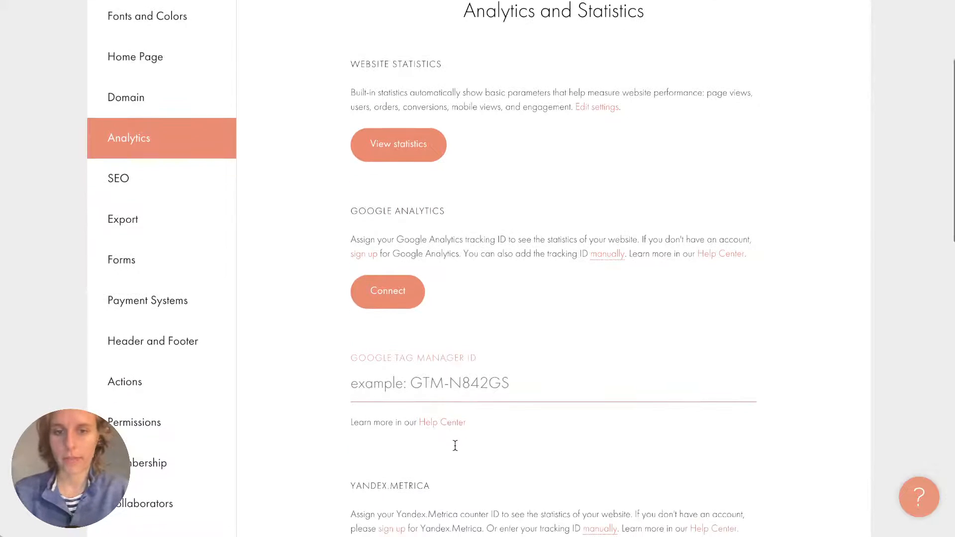
{"action": "scroll", "coordinate": [455, 445], "scroll_direction": "up", "scroll_amount": 2}
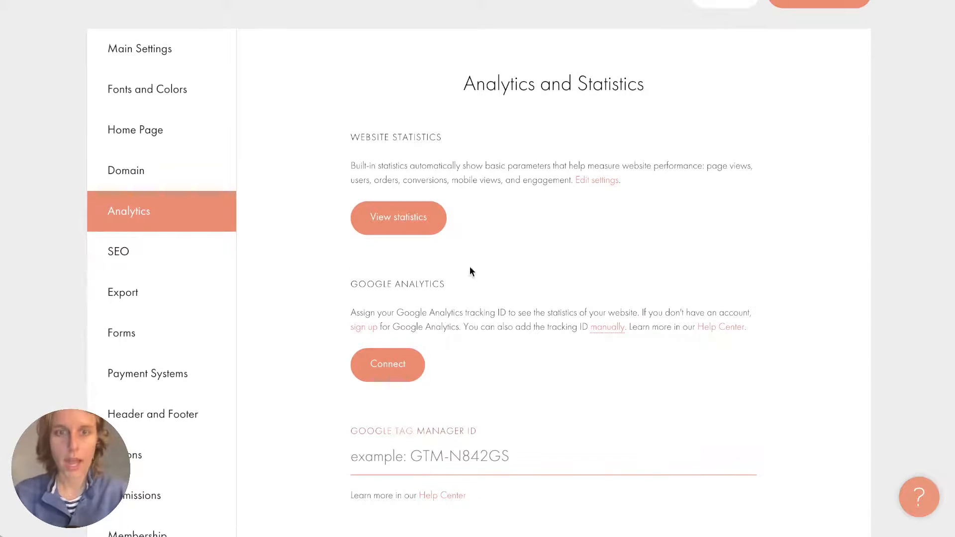
{"action": "left_click", "coordinate": [426, 230]}
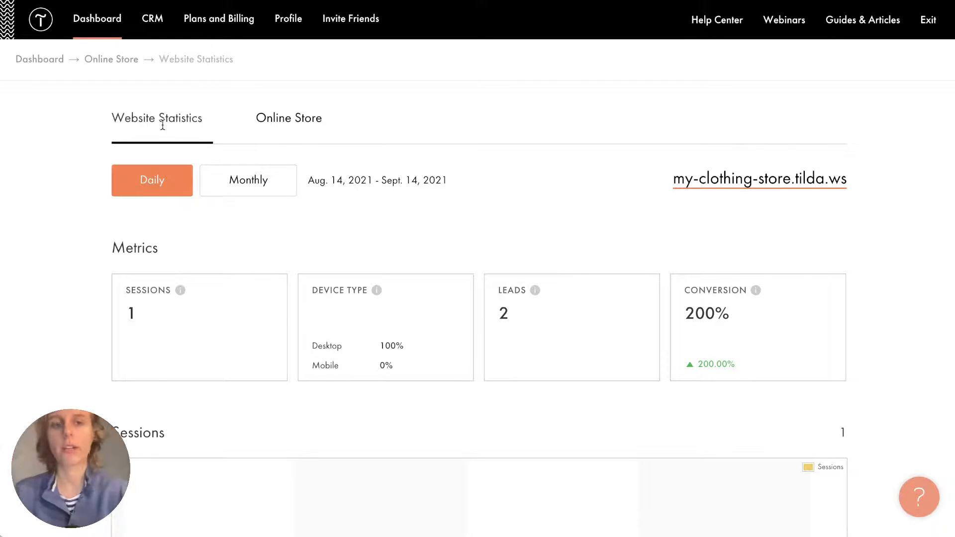
{"action": "left_click", "coordinate": [281, 124]}
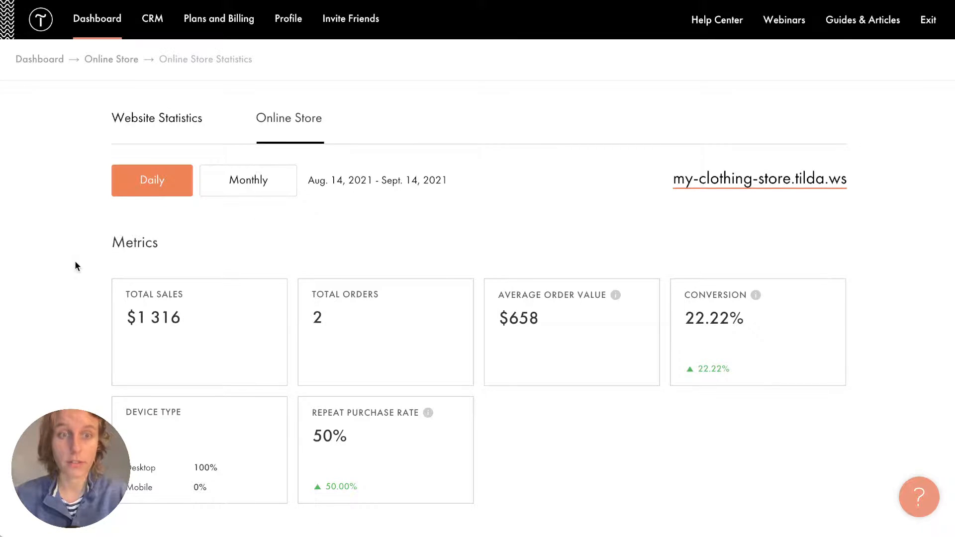
{"action": "scroll", "coordinate": [74, 261], "scroll_direction": "down", "scroll_amount": 5}
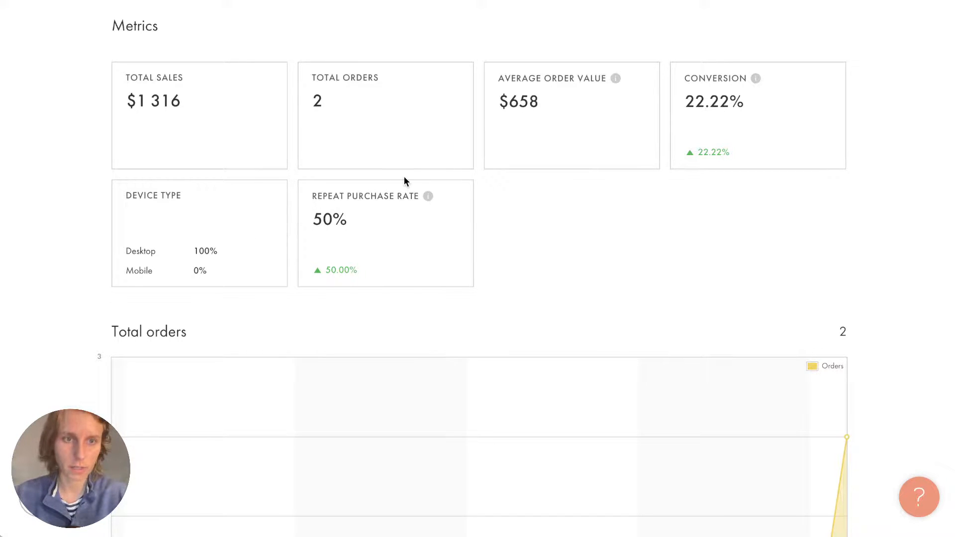
{"action": "scroll", "coordinate": [403, 181], "scroll_direction": "down", "scroll_amount": 7}
{"action": "scroll", "coordinate": [404, 181], "scroll_direction": "up", "scroll_amount": 2}
{"action": "scroll", "coordinate": [404, 181], "scroll_direction": "up", "scroll_amount": 1}
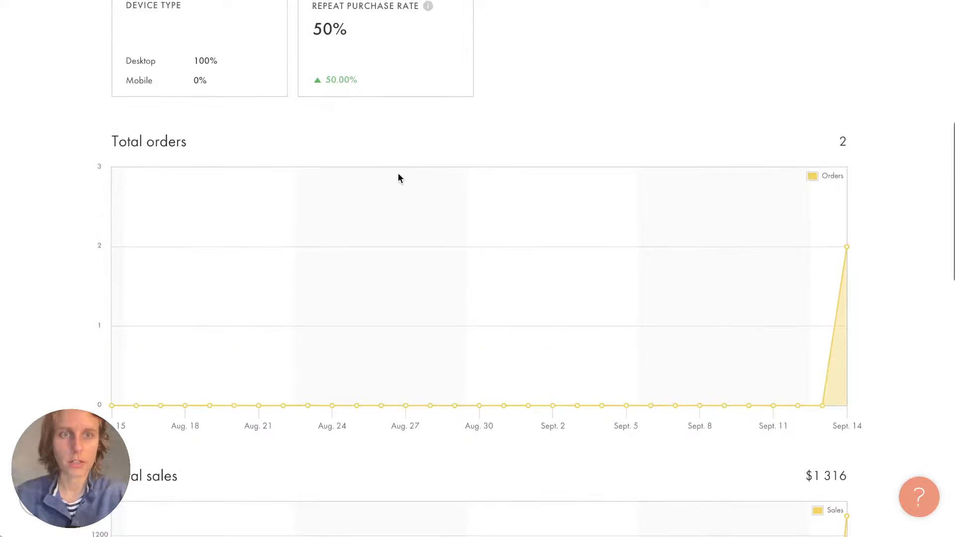
{"action": "left_click_drag", "start_coordinate": [128, 60], "coordinate": [216, 80]}
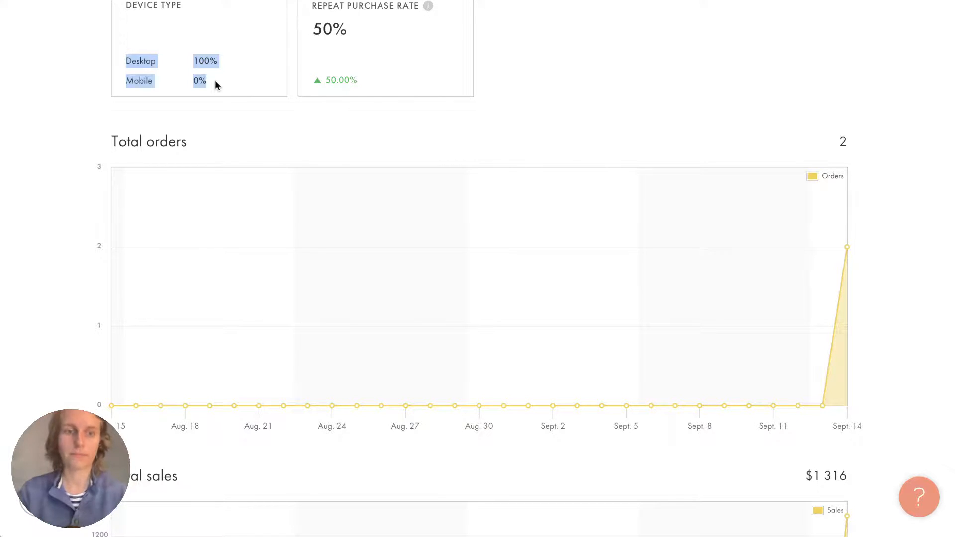
{"action": "left_click", "coordinate": [216, 81]}
{"action": "scroll", "coordinate": [505, 249], "scroll_direction": "down", "scroll_amount": 9}
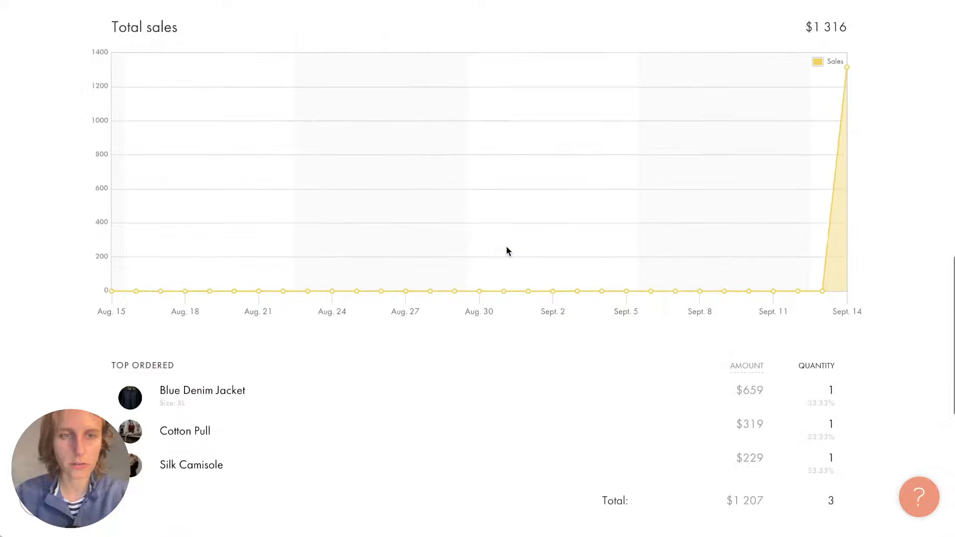
{"action": "scroll", "coordinate": [505, 246], "scroll_direction": "down", "scroll_amount": 6}
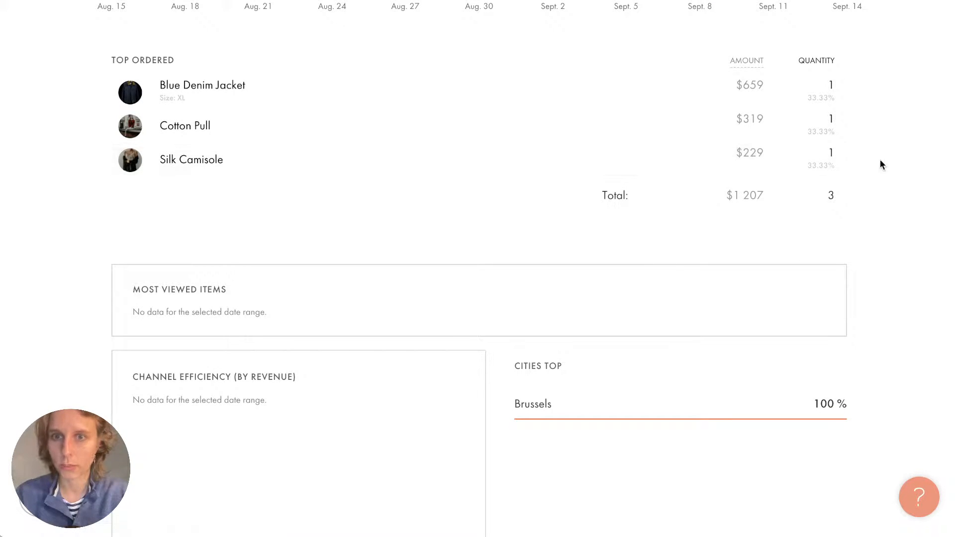
{"action": "scroll", "coordinate": [426, 234], "scroll_direction": "down", "scroll_amount": 2}
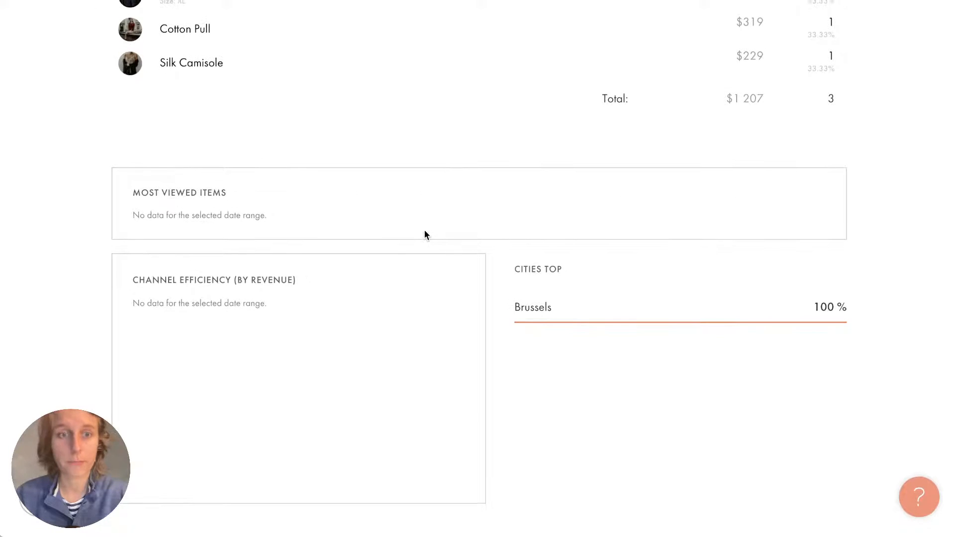
{"action": "scroll", "coordinate": [425, 229], "scroll_direction": "up", "scroll_amount": 7}
{"action": "scroll", "coordinate": [424, 230], "scroll_direction": "up", "scroll_amount": 10}
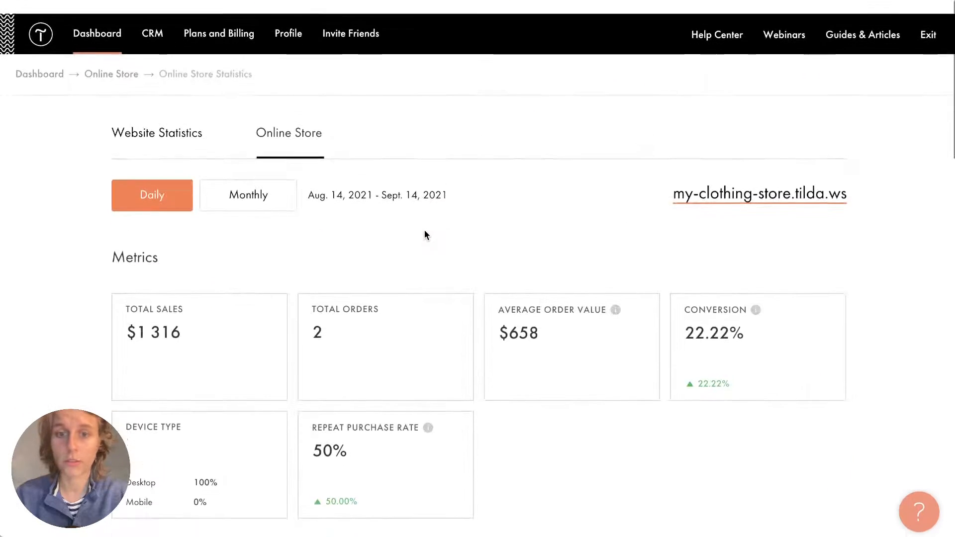
{"action": "left_click", "coordinate": [291, 184]}
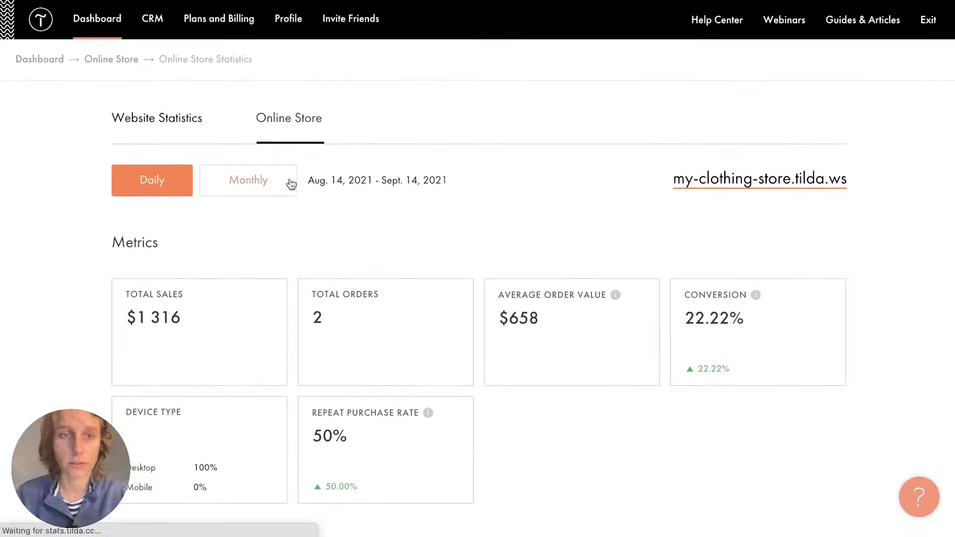
{"action": "left_click", "coordinate": [150, 192]}
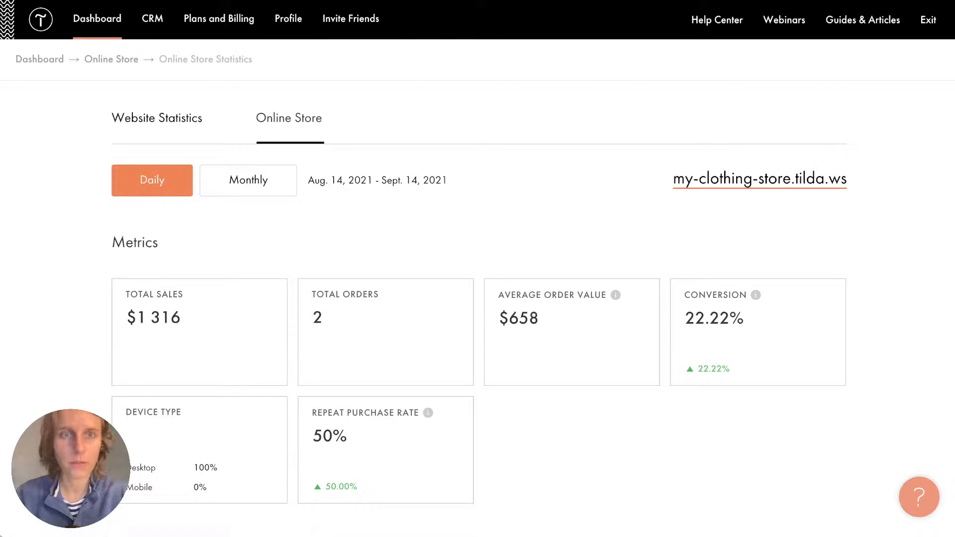
Review the Online Store Site Settings Analytics section, then go back to the project page.
{"action": "left_click", "coordinate": [118, 61]}
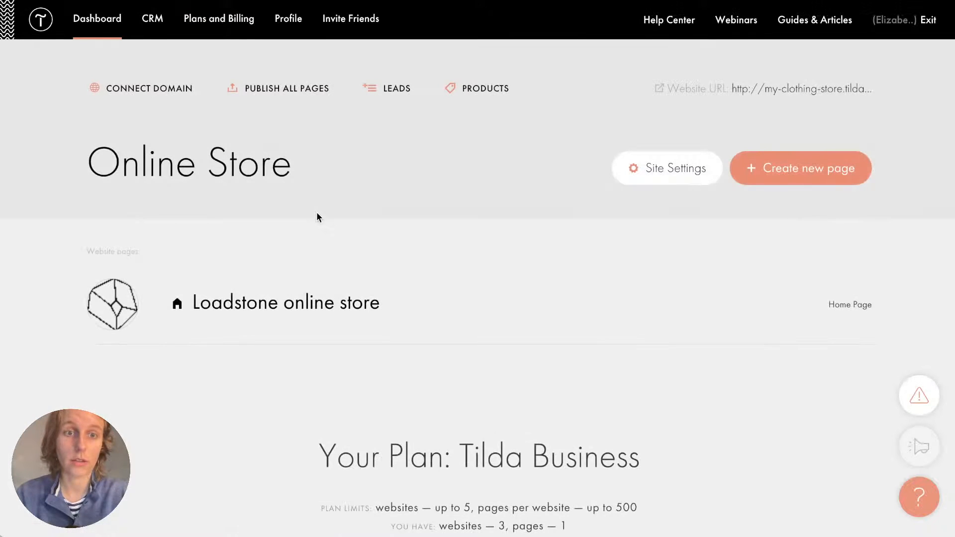
{"action": "left_click", "coordinate": [680, 180]}
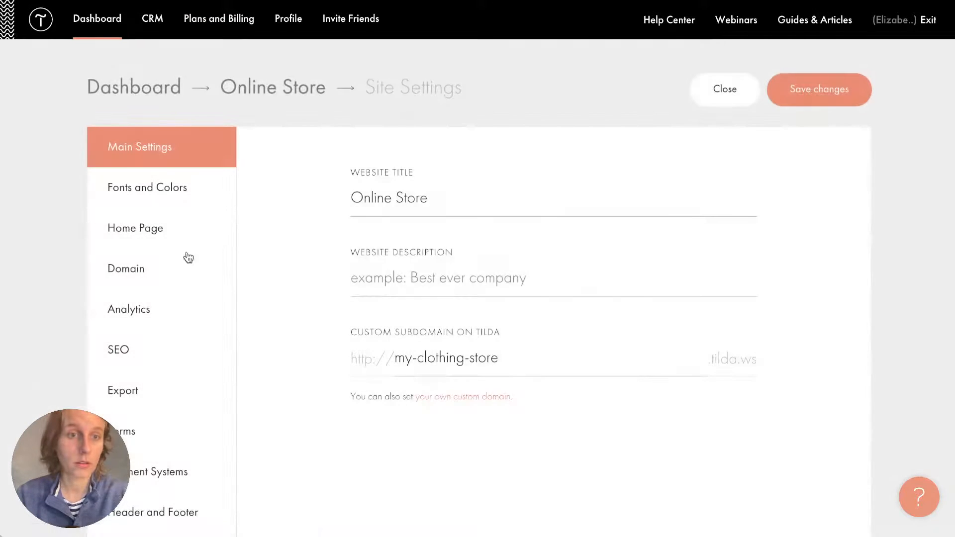
{"action": "left_click", "coordinate": [145, 309]}
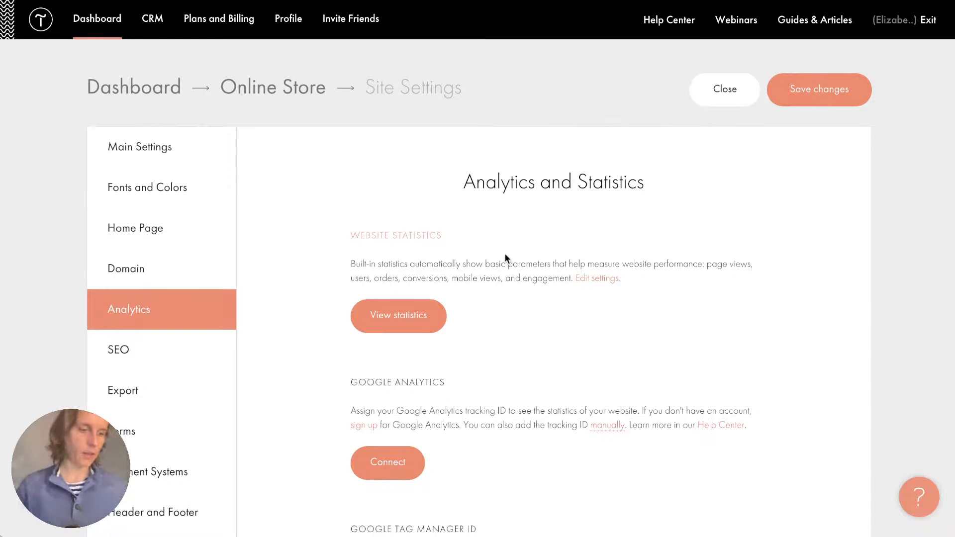
{"action": "scroll", "coordinate": [504, 257], "scroll_direction": "down", "scroll_amount": 3}
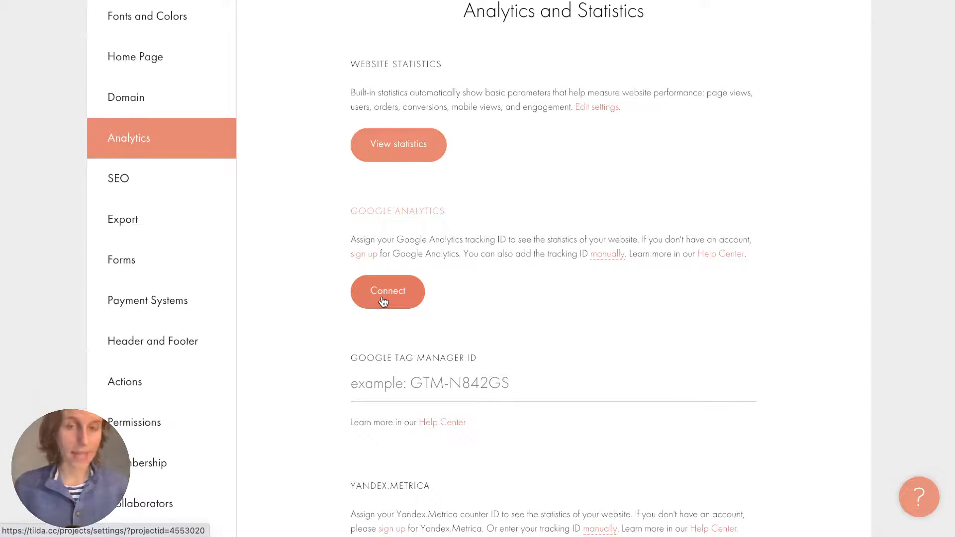
{"action": "scroll", "coordinate": [383, 301], "scroll_direction": "up", "scroll_amount": 4}
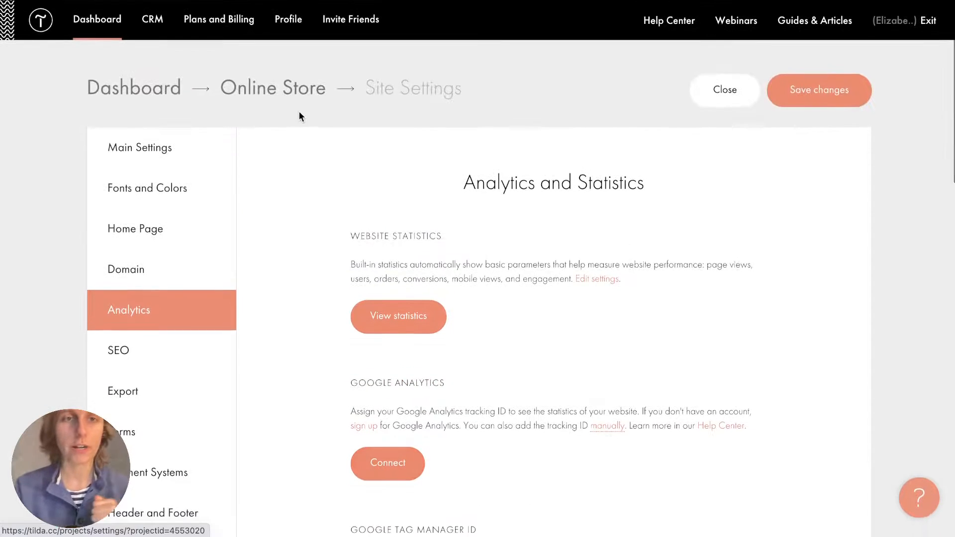
{"action": "left_click", "coordinate": [268, 101]}
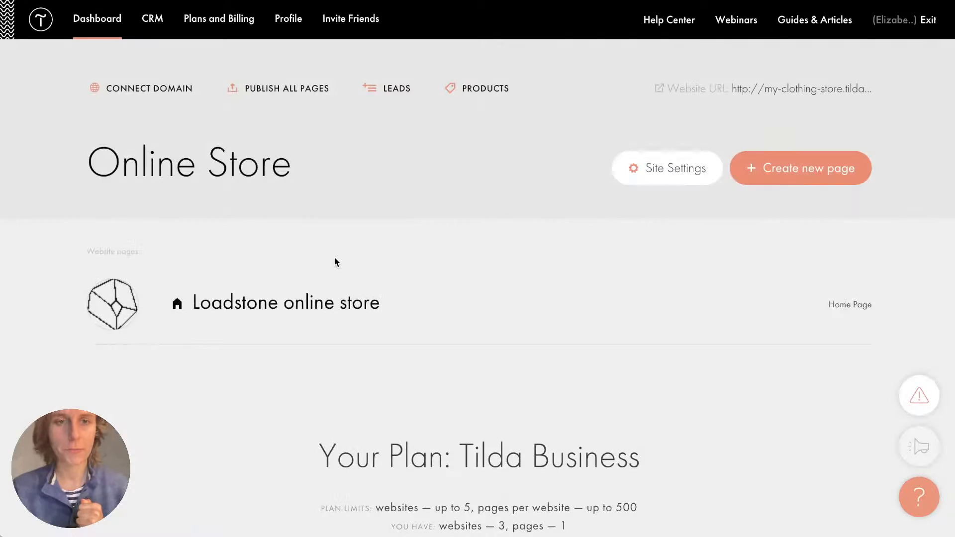
Open the Loadstone online store page in the editor and scroll from cover to footer.
{"action": "left_click", "coordinate": [281, 306]}
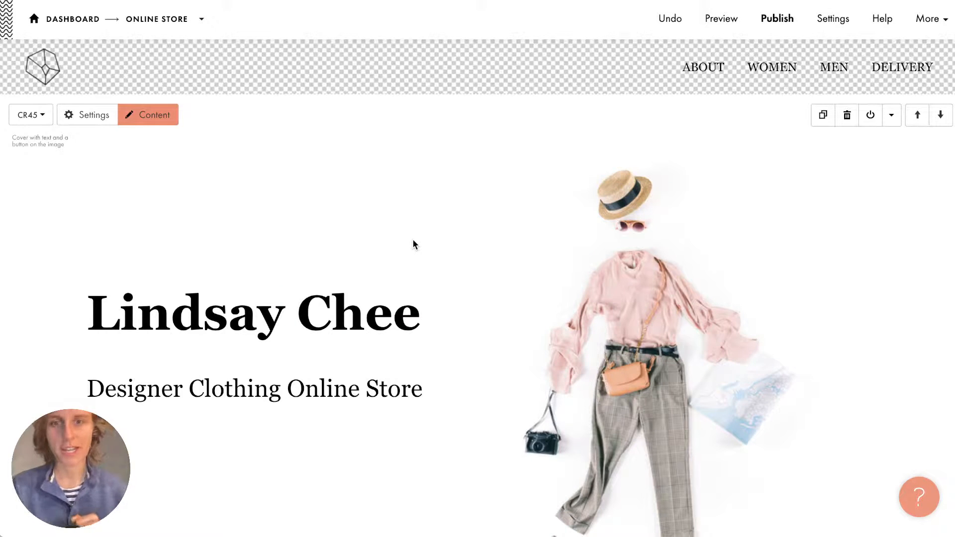
{"action": "scroll", "coordinate": [414, 244], "scroll_direction": "down", "scroll_amount": 10}
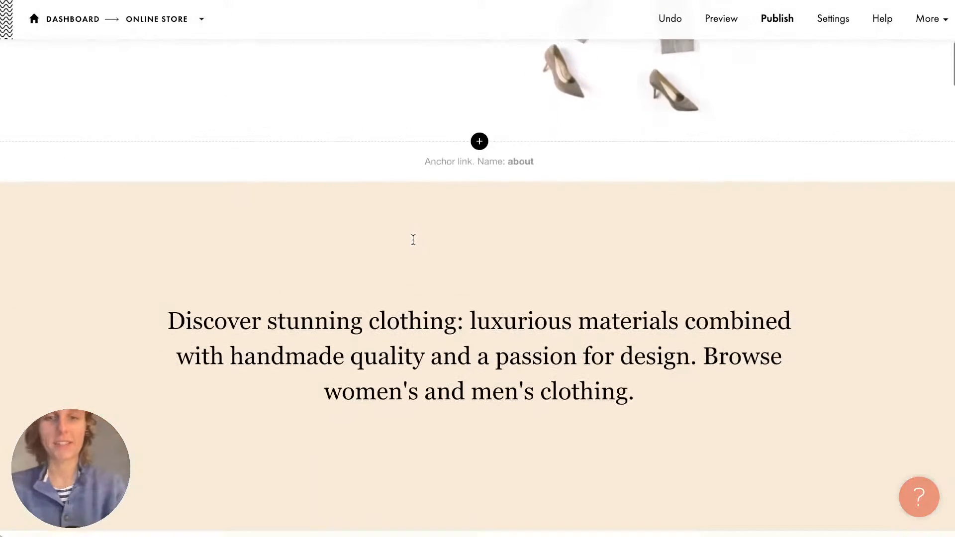
{"action": "mouse_move", "coordinate": [413, 241]}
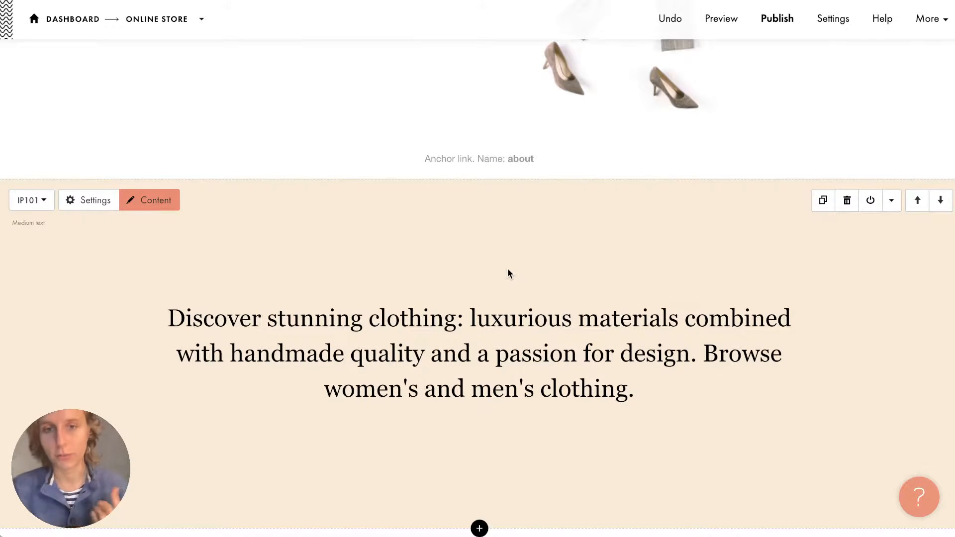
{"action": "scroll", "coordinate": [508, 270], "scroll_direction": "up", "scroll_amount": 15}
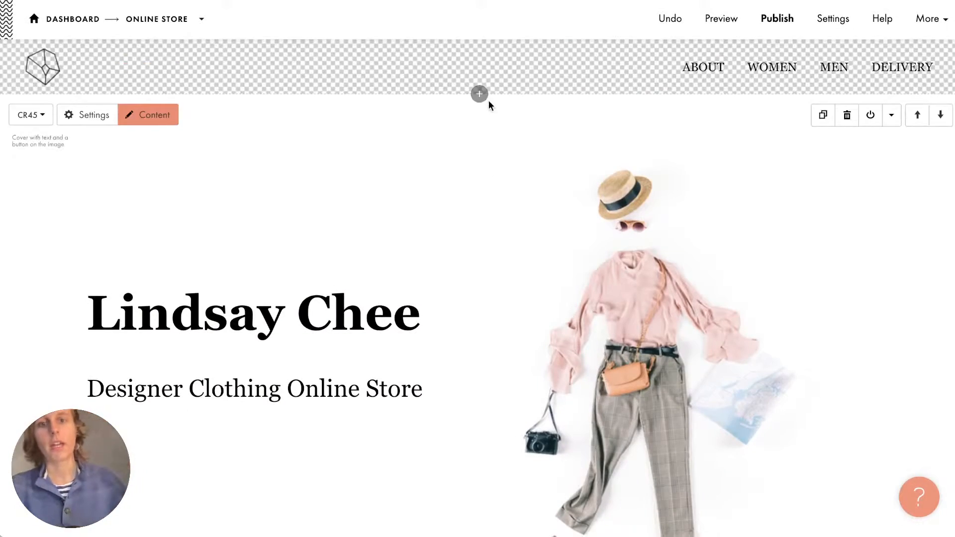
{"action": "scroll", "coordinate": [487, 100], "scroll_direction": "down", "scroll_amount": 15}
{"action": "scroll", "coordinate": [451, 378], "scroll_direction": "down", "scroll_amount": 20}
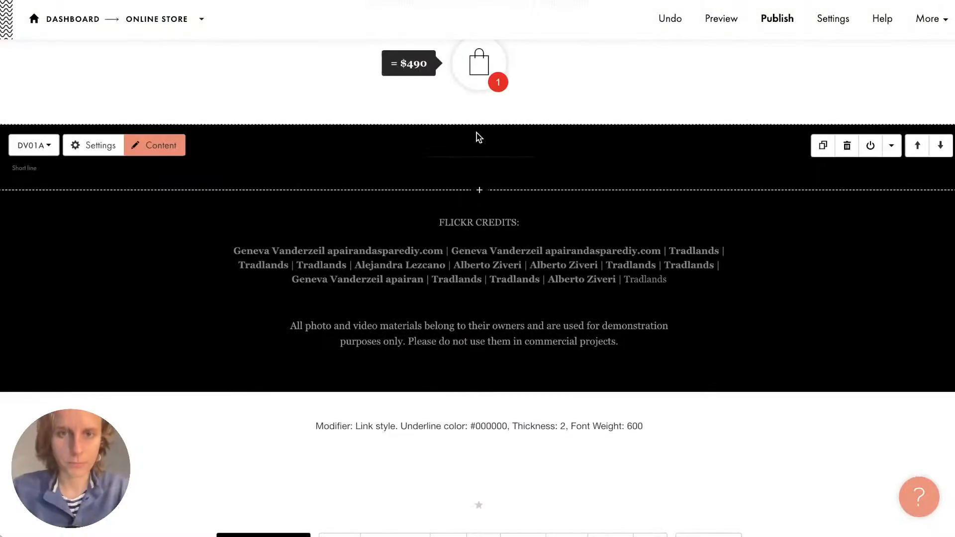
Insert the ST110 Favorites block from the Store category above the footer credits.
{"action": "left_click", "coordinate": [477, 125]}
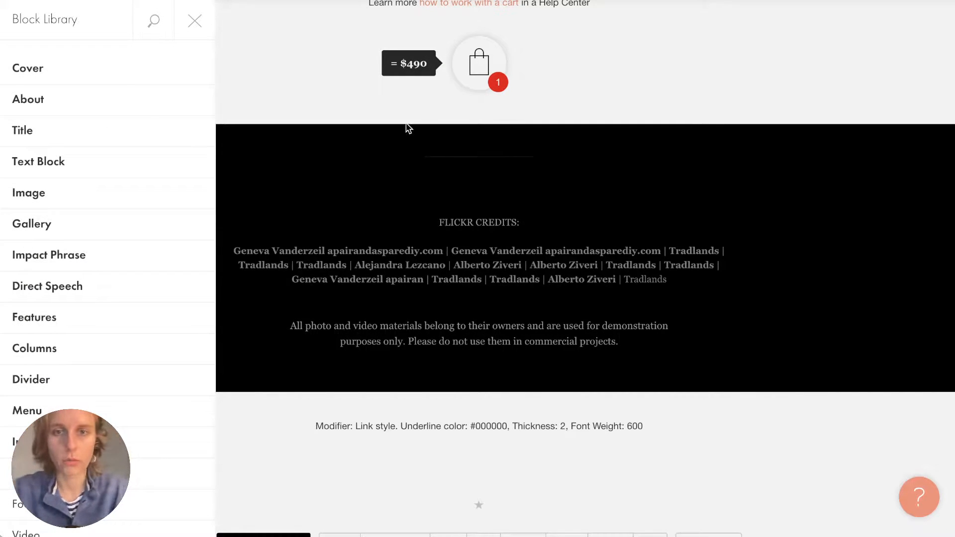
{"action": "scroll", "coordinate": [89, 239], "scroll_direction": "down", "scroll_amount": 10}
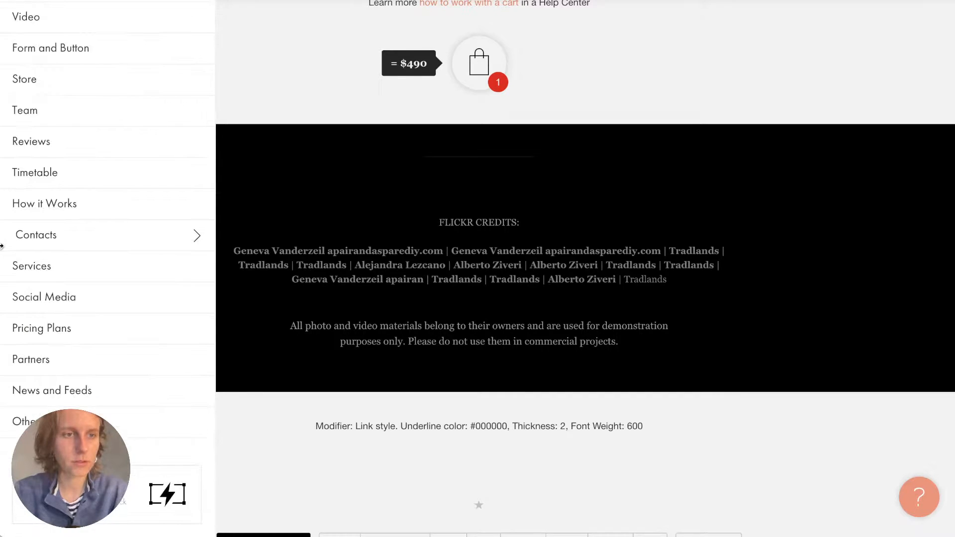
{"action": "left_click", "coordinate": [91, 96]}
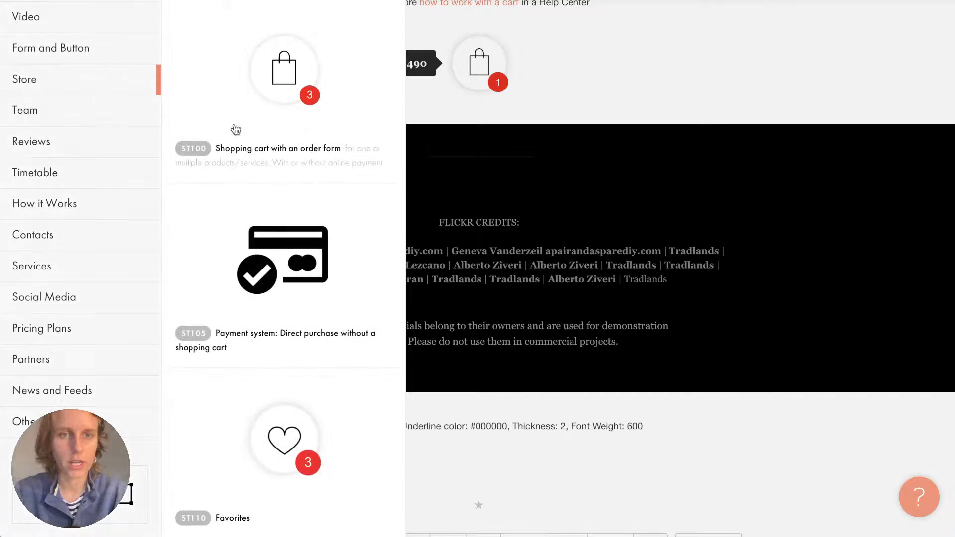
{"action": "scroll", "coordinate": [329, 167], "scroll_direction": "down", "scroll_amount": 6}
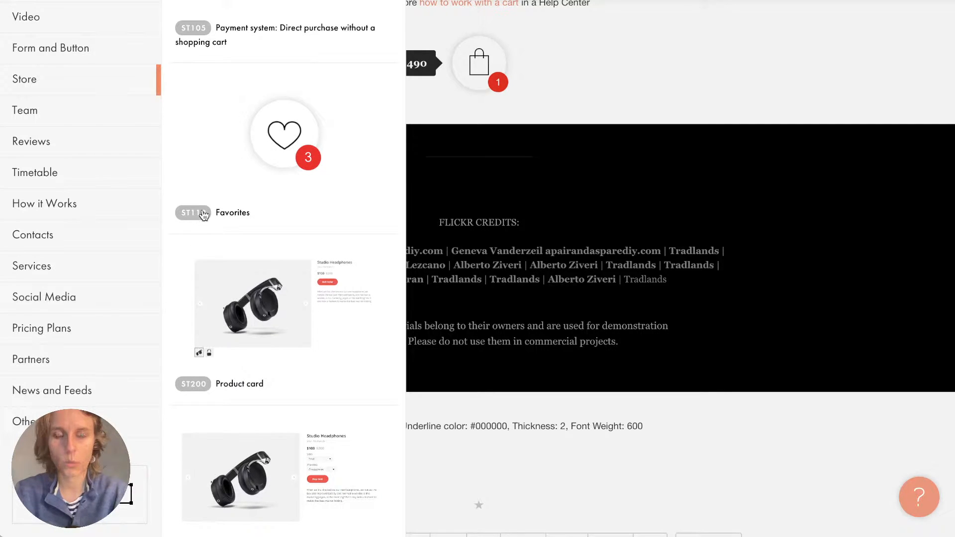
{"action": "left_click", "coordinate": [313, 213]}
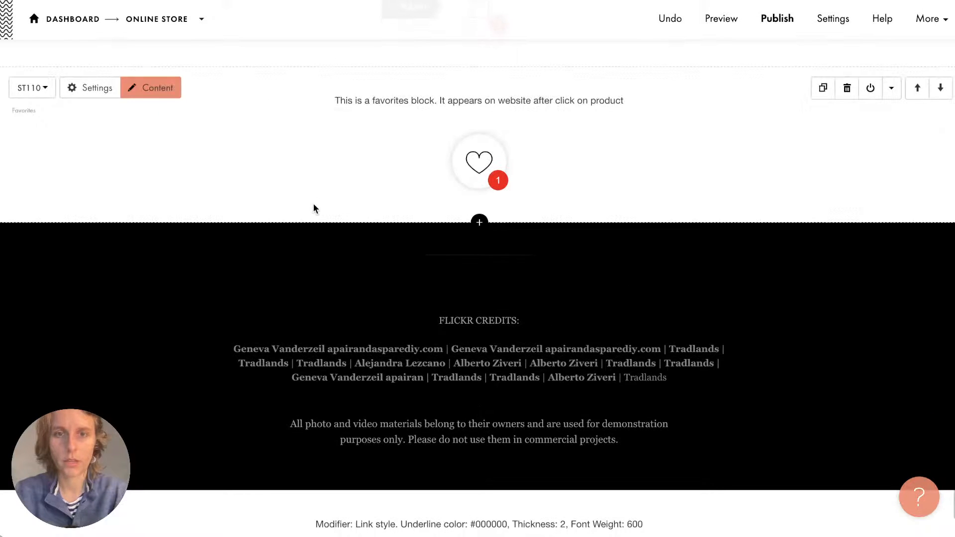
{"action": "scroll", "coordinate": [313, 208], "scroll_direction": "up", "scroll_amount": 20}
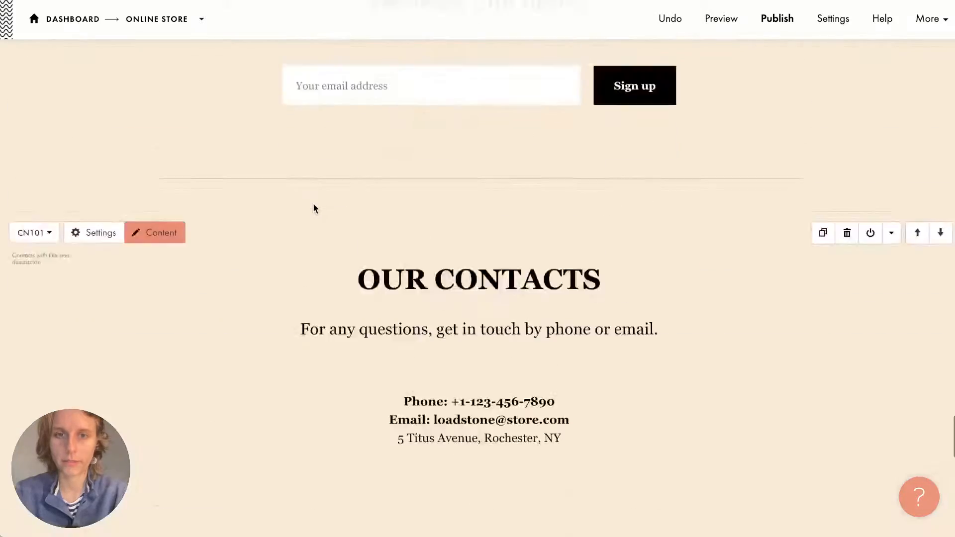
{"action": "scroll", "coordinate": [313, 206], "scroll_direction": "up", "scroll_amount": 15}
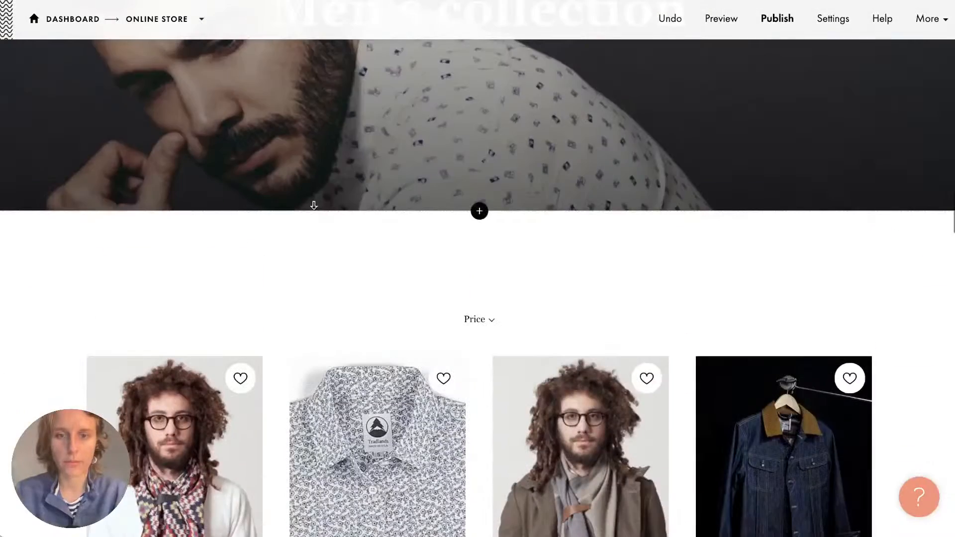
{"action": "scroll", "coordinate": [313, 205], "scroll_direction": "down", "scroll_amount": 2}
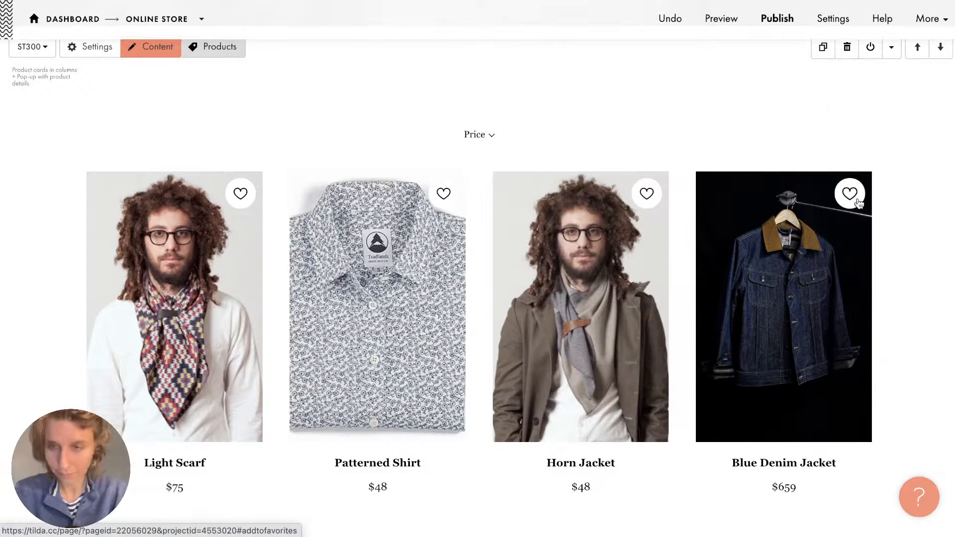
Publish the updated store page and browse the live store's product cards.
{"action": "left_click", "coordinate": [777, 18]}
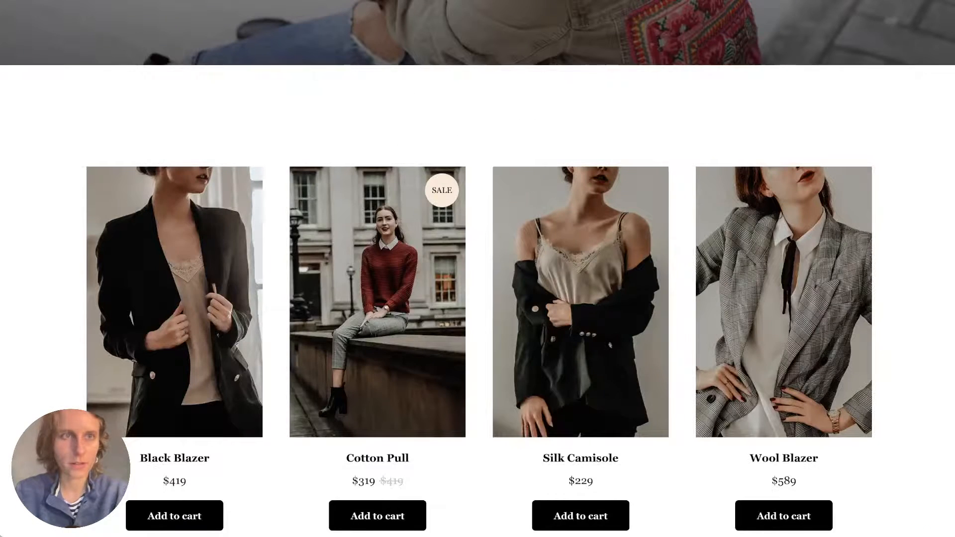
{"action": "key", "text": "super+r"}
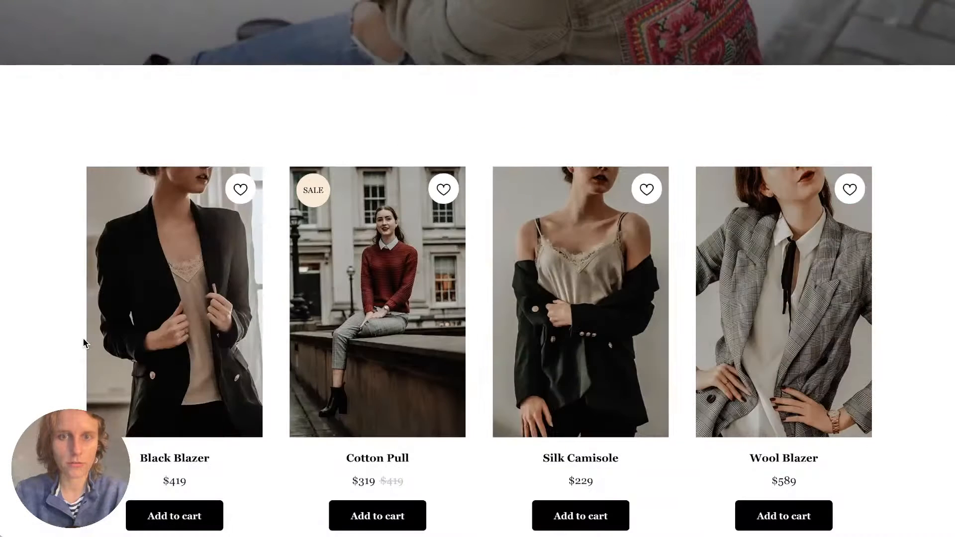
{"action": "scroll", "coordinate": [65, 296], "scroll_direction": "down", "scroll_amount": 3}
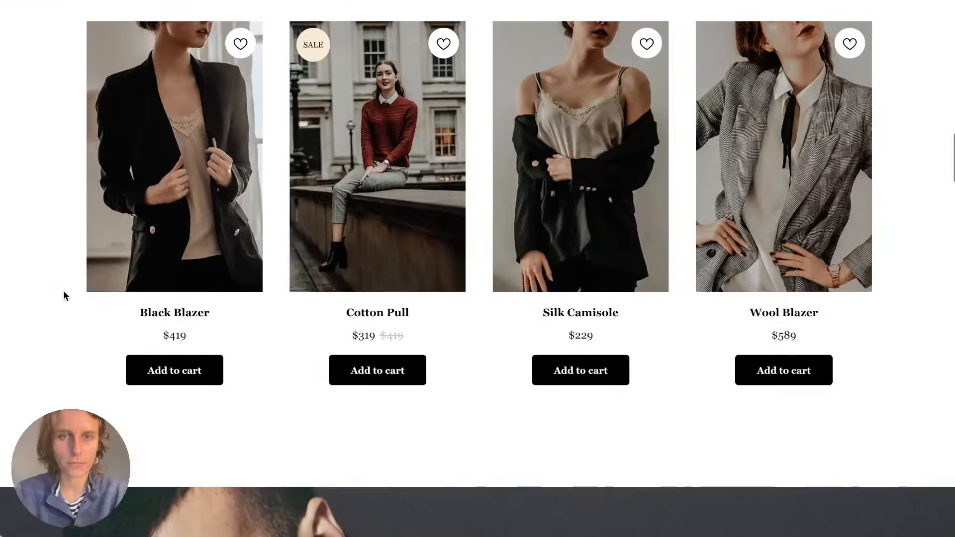
{"action": "scroll", "coordinate": [65, 296], "scroll_direction": "up", "scroll_amount": 2}
{"action": "scroll", "coordinate": [64, 295], "scroll_direction": "down", "scroll_amount": 1}
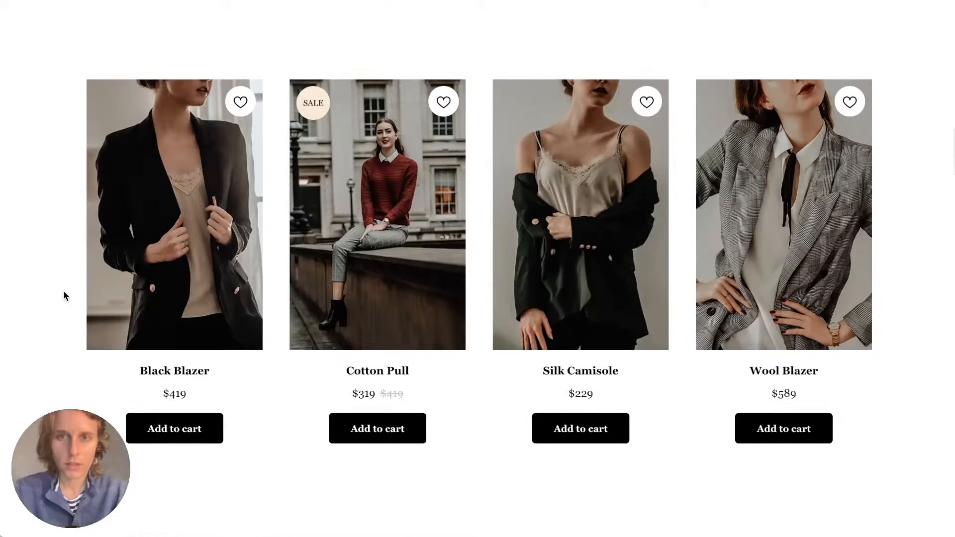
{"action": "scroll", "coordinate": [486, 87], "scroll_direction": "up", "scroll_amount": 10}
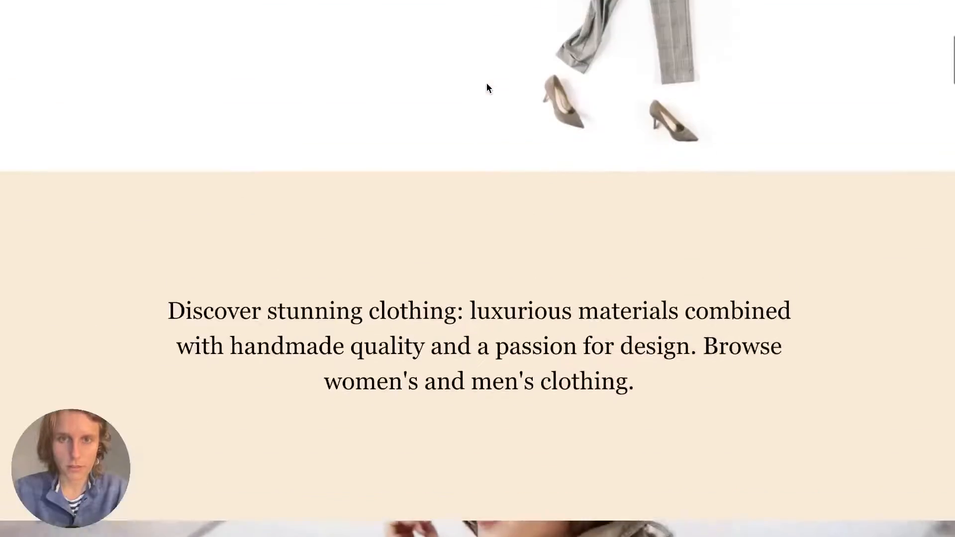
{"action": "scroll", "coordinate": [486, 88], "scroll_direction": "down", "scroll_amount": 10}
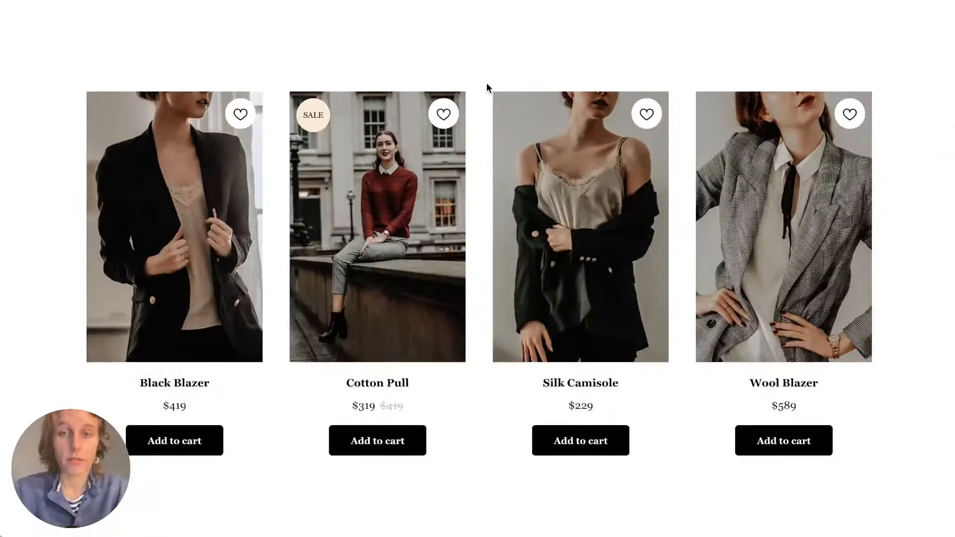
{"action": "scroll", "coordinate": [487, 88], "scroll_direction": "down", "scroll_amount": 15}
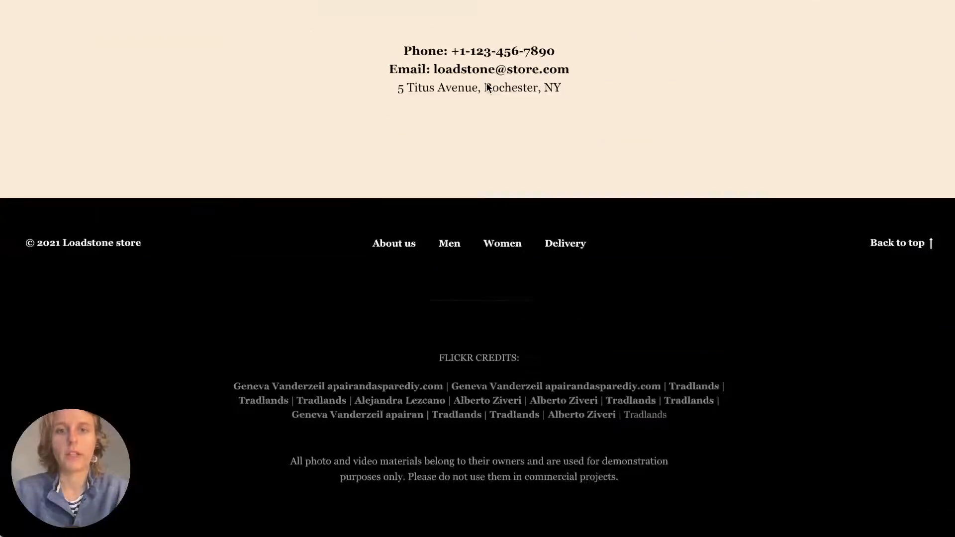
{"action": "scroll", "coordinate": [486, 88], "scroll_direction": "up", "scroll_amount": 15}
{"action": "scroll", "coordinate": [487, 88], "scroll_direction": "down", "scroll_amount": 5}
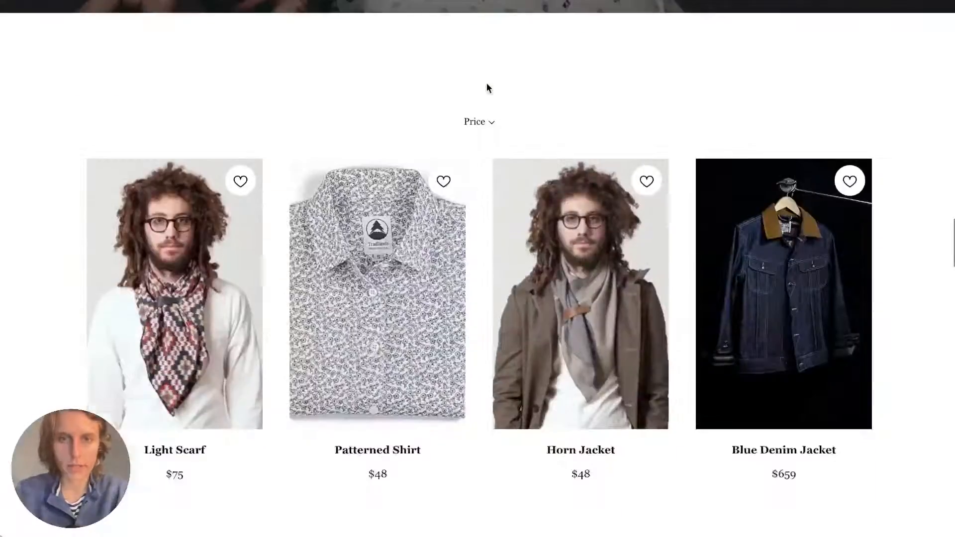
Favorite the Light Scarf and Blue Denim Jacket, bringing the favorites counter to 2.
{"action": "left_click", "coordinate": [241, 187]}
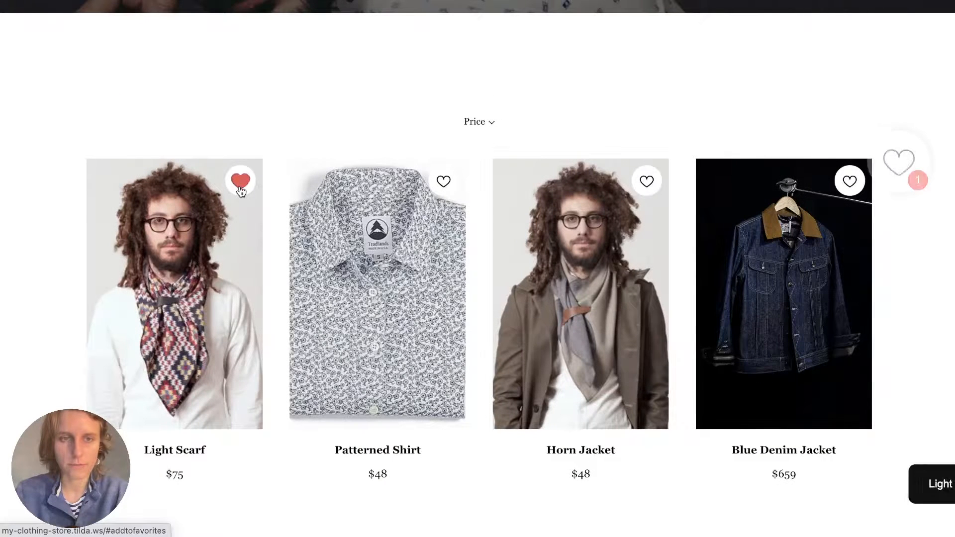
{"action": "left_click", "coordinate": [847, 181]}
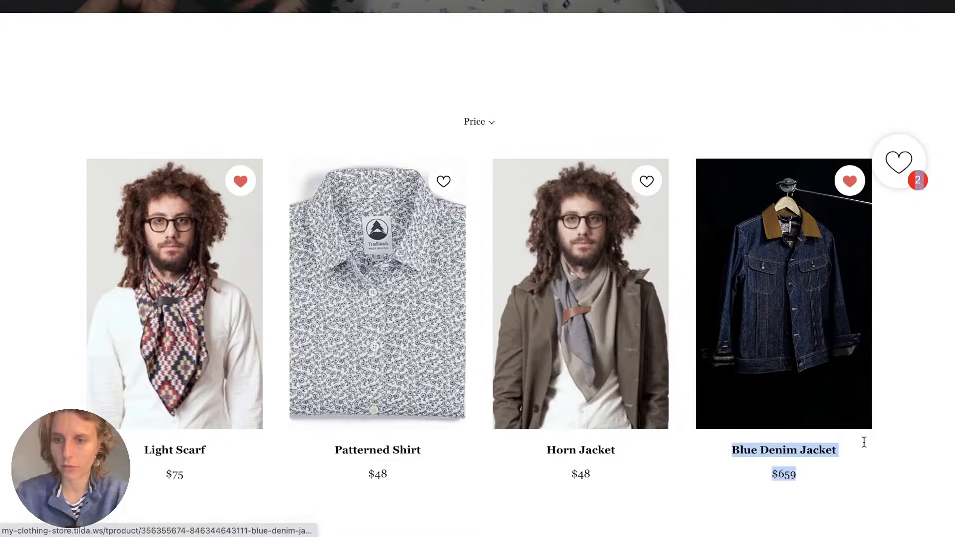
{"action": "scroll", "coordinate": [901, 164], "scroll_direction": "up", "scroll_amount": 5}
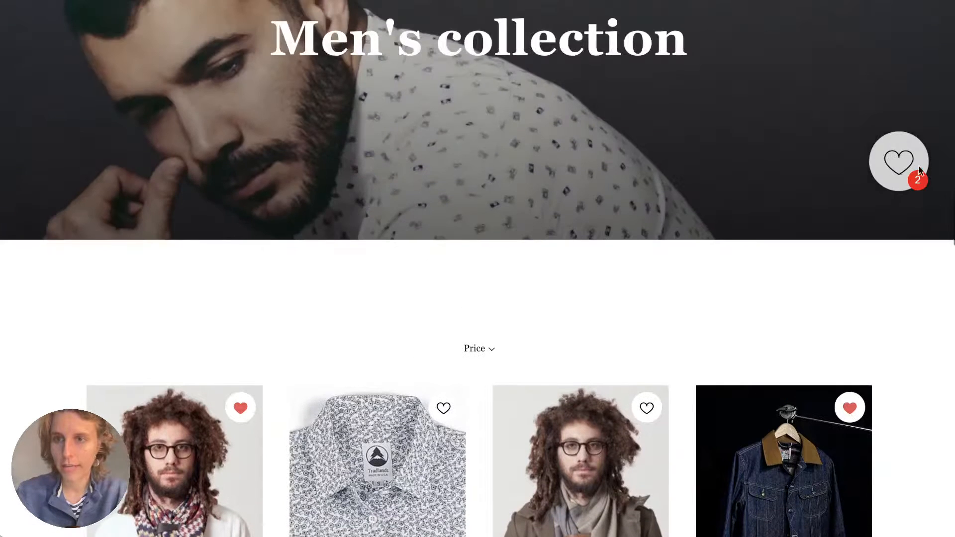
Check the two favorited products in the store's Favorites panel.
{"action": "left_click", "coordinate": [901, 162]}
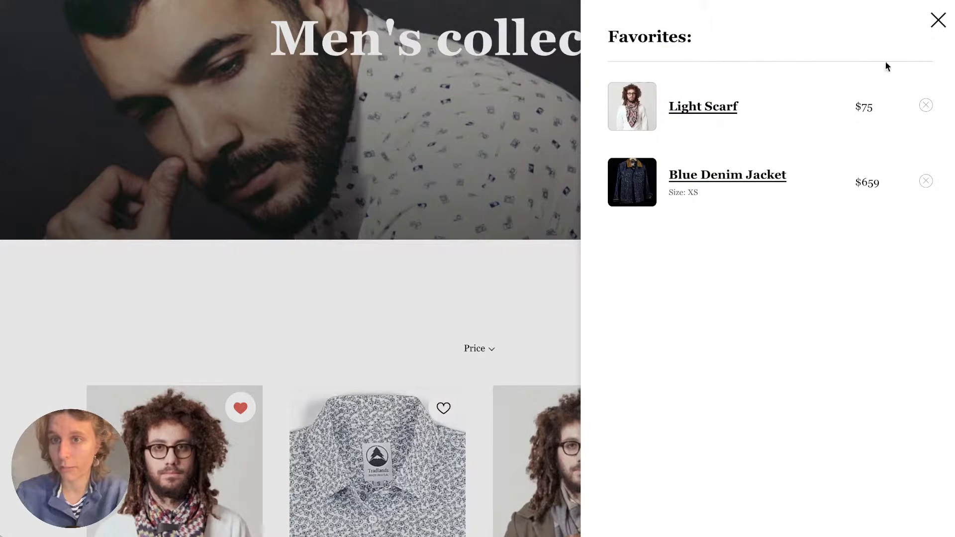
{"action": "left_click", "coordinate": [937, 20]}
{"action": "scroll", "coordinate": [571, 208], "scroll_direction": "down", "scroll_amount": 3}
Add the $48 Horn Jacket to the cart and return to the store home page.
{"action": "left_click", "coordinate": [565, 243]}
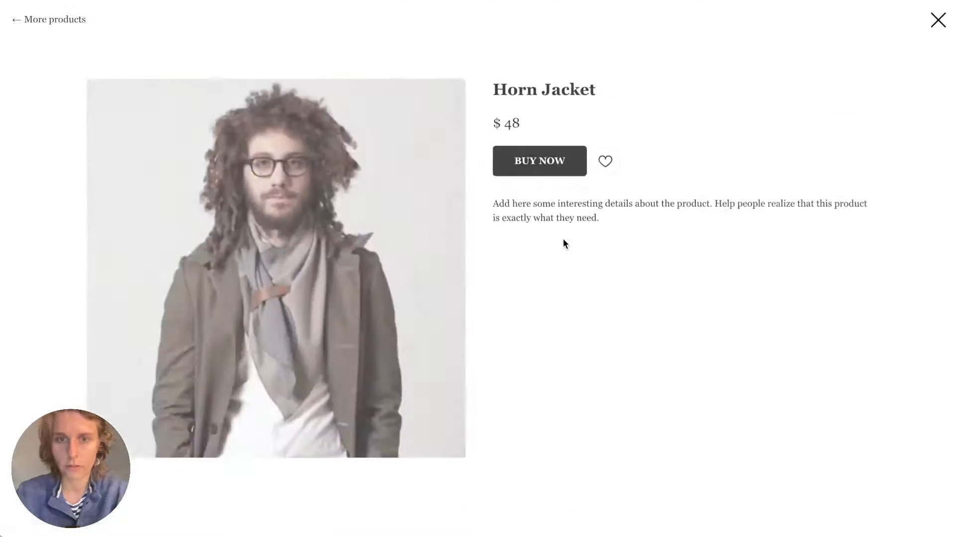
{"action": "left_click", "coordinate": [529, 155]}
{"action": "left_click", "coordinate": [737, 112]}
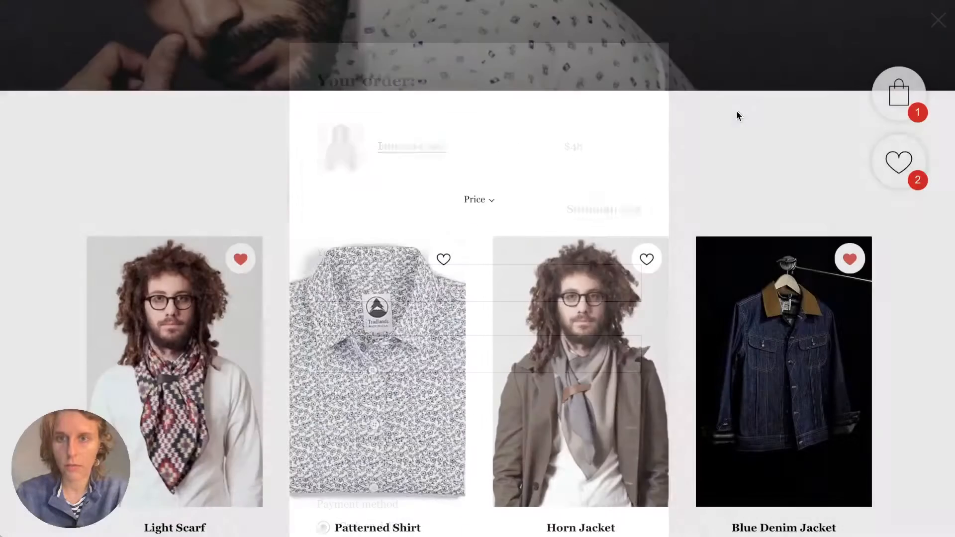
{"action": "scroll", "coordinate": [914, 131], "scroll_direction": "up", "scroll_amount": 7}
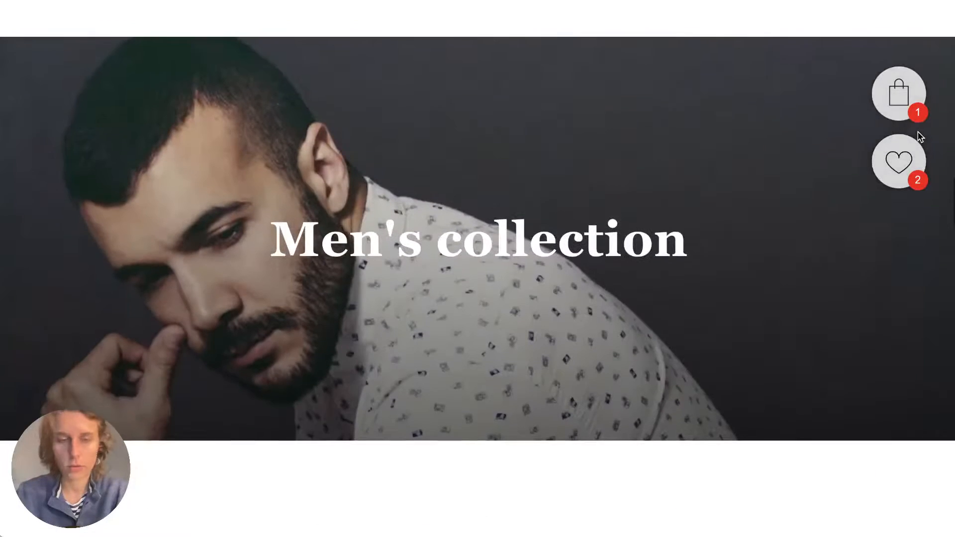
{"action": "right_click", "coordinate": [919, 137]}
{"action": "left_click", "coordinate": [808, 100]}
{"action": "mouse_move", "coordinate": [904, 100]}
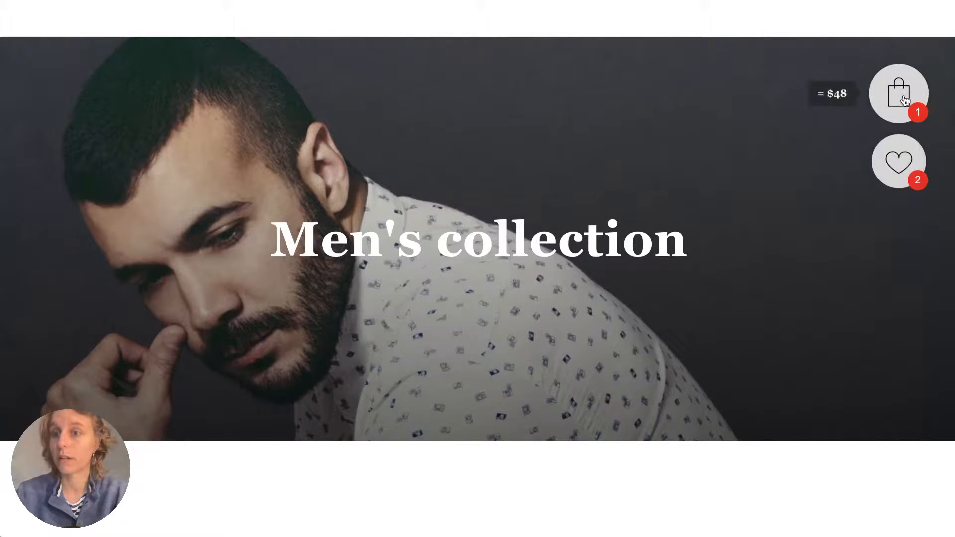
{"action": "scroll", "coordinate": [783, 243], "scroll_direction": "up", "scroll_amount": 10}
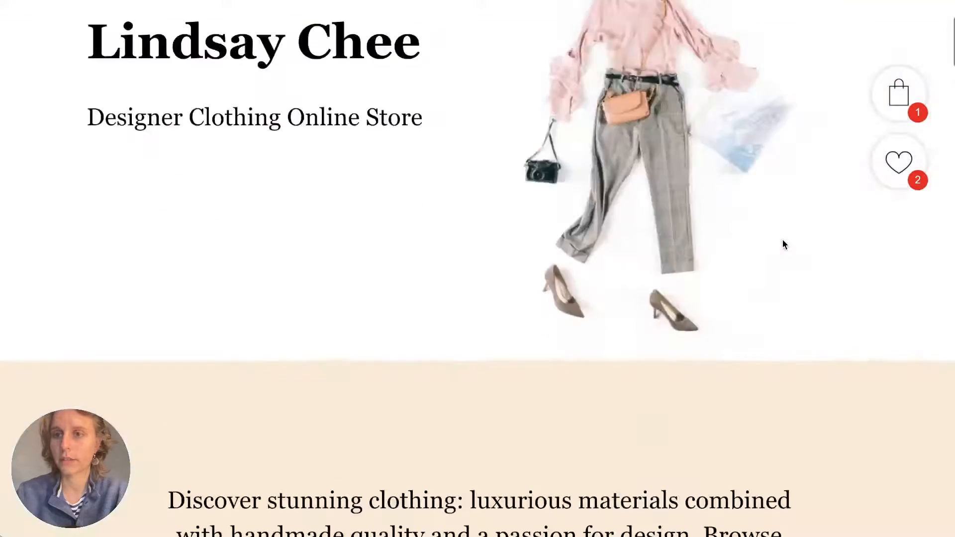
{"action": "scroll", "coordinate": [783, 244], "scroll_direction": "up", "scroll_amount": 3}
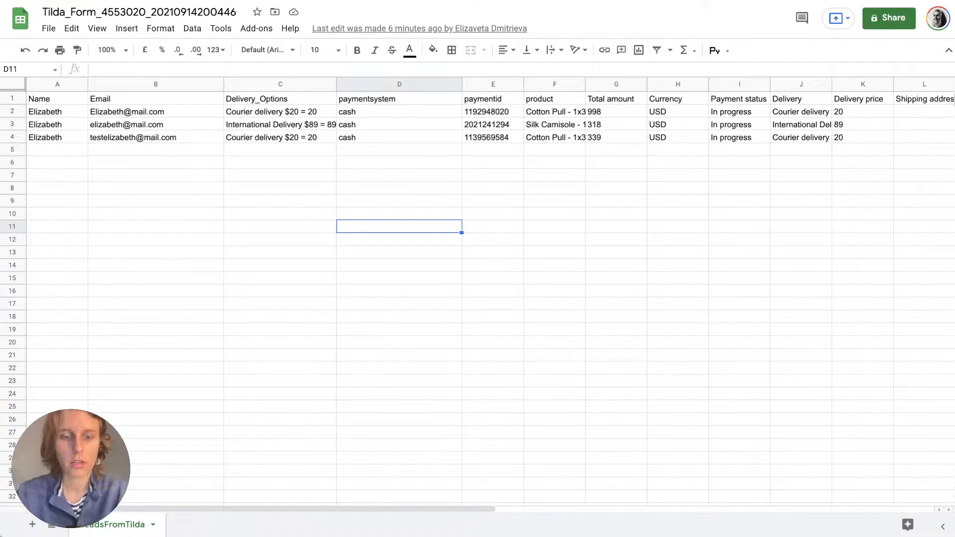
Load the published store's web address pasted into the browser.
{"action": "type", "text": "http://my-clothing-store.tilda.ws/"}
{"action": "key", "text": "Return"}
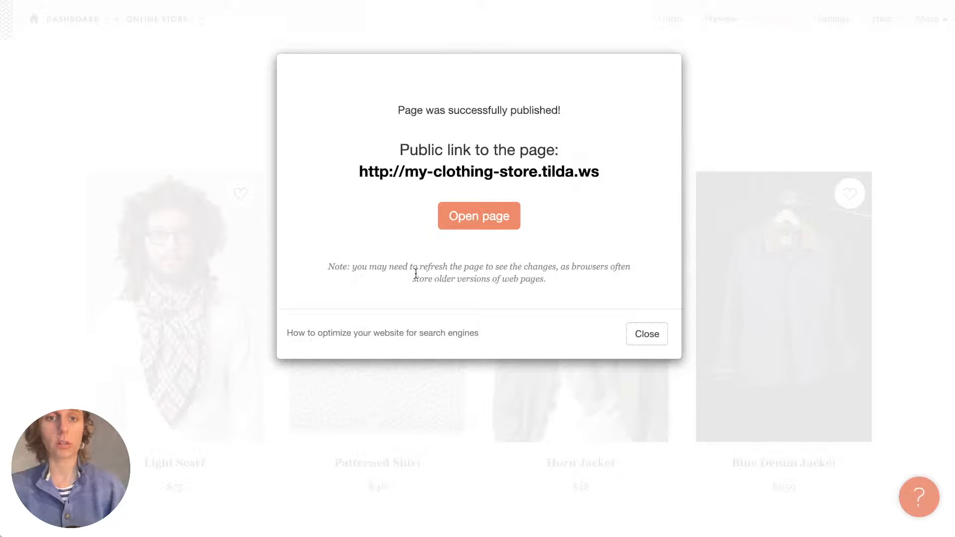
Close the publish confirmation and briefly browse the block library without adding anything.
{"action": "left_click", "coordinate": [645, 333]}
{"action": "scroll", "coordinate": [475, 160], "scroll_direction": "up", "scroll_amount": 5}
{"action": "scroll", "coordinate": [476, 158], "scroll_direction": "up", "scroll_amount": 10}
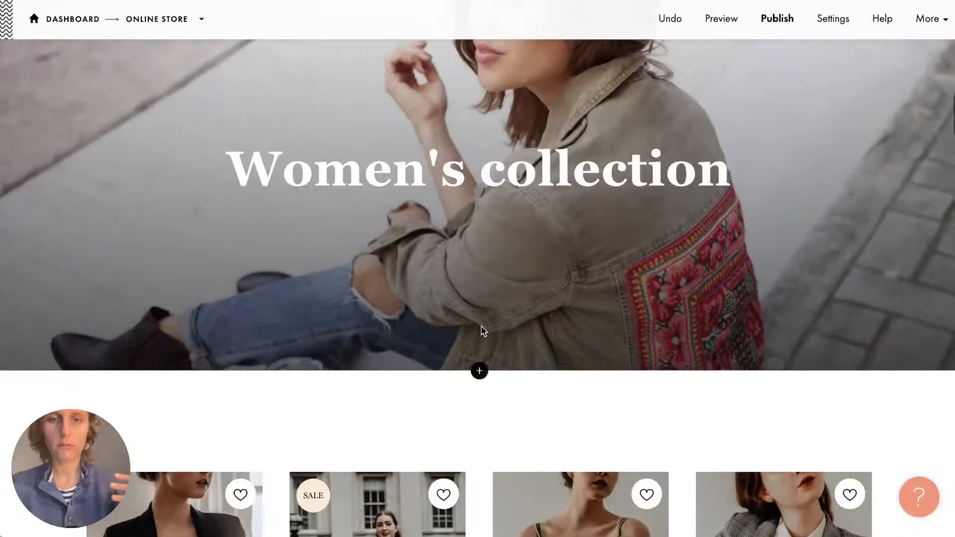
{"action": "left_click", "coordinate": [481, 370]}
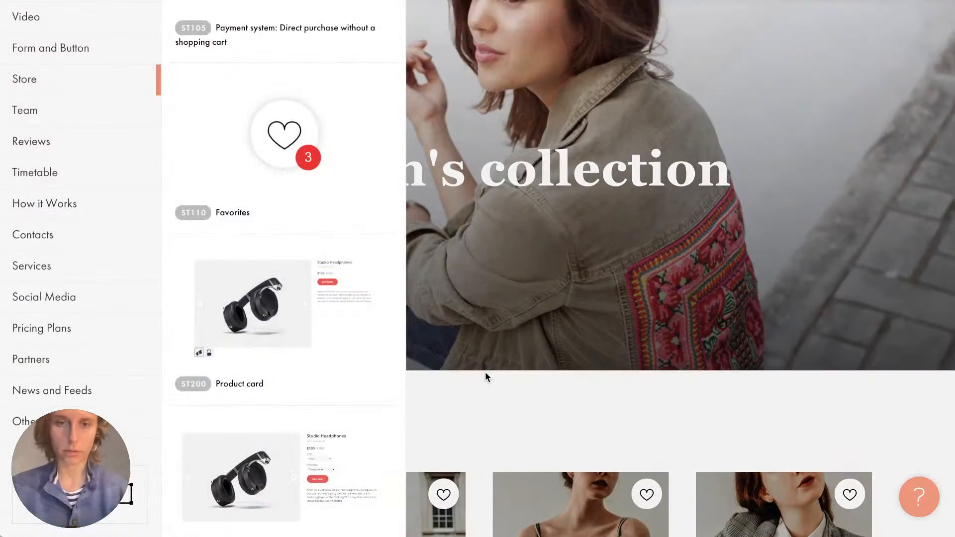
{"action": "scroll", "coordinate": [256, 154], "scroll_direction": "up", "scroll_amount": 3}
{"action": "left_click", "coordinate": [256, 155]}
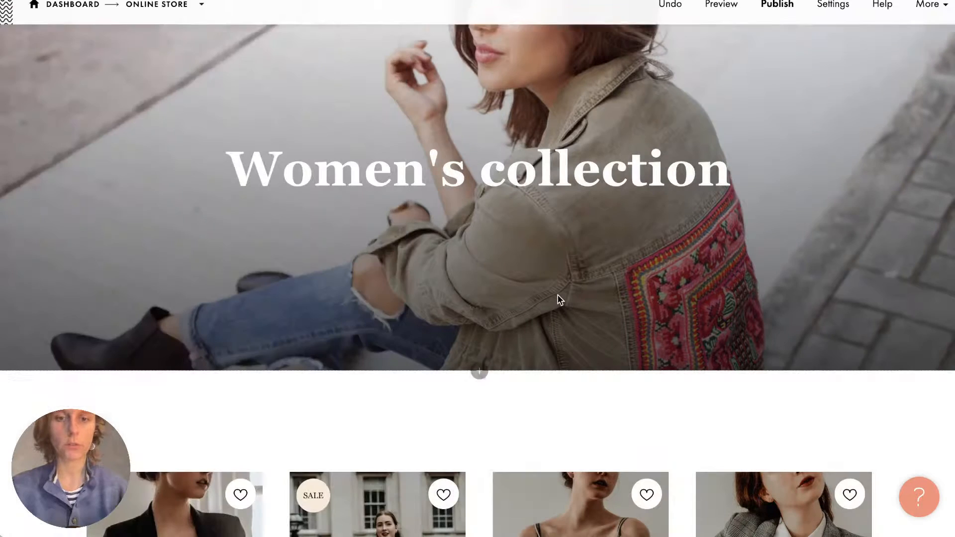
{"action": "scroll", "coordinate": [357, 423], "scroll_direction": "down", "scroll_amount": 2}
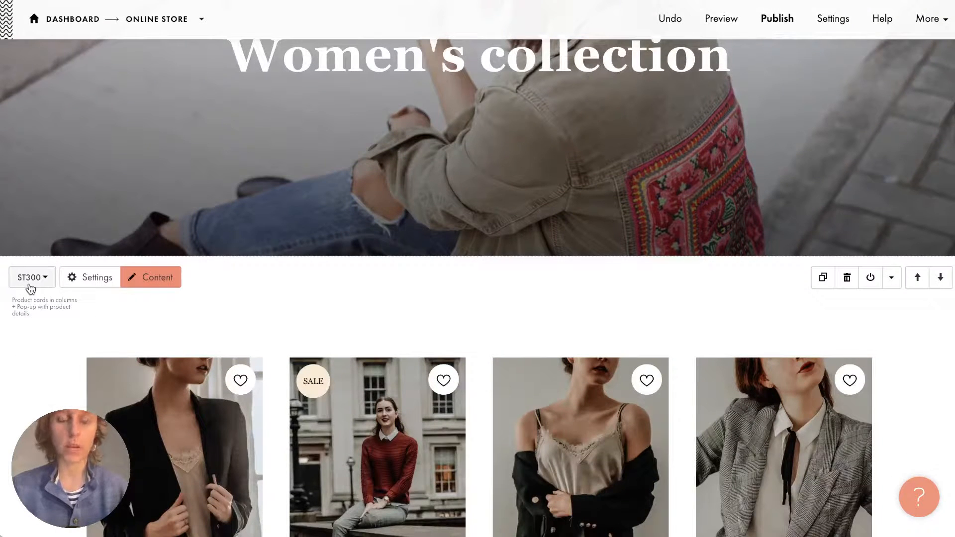
Add the ST320N product-card block with sidebar filters below the Women's collection cover.
{"action": "left_click", "coordinate": [481, 256]}
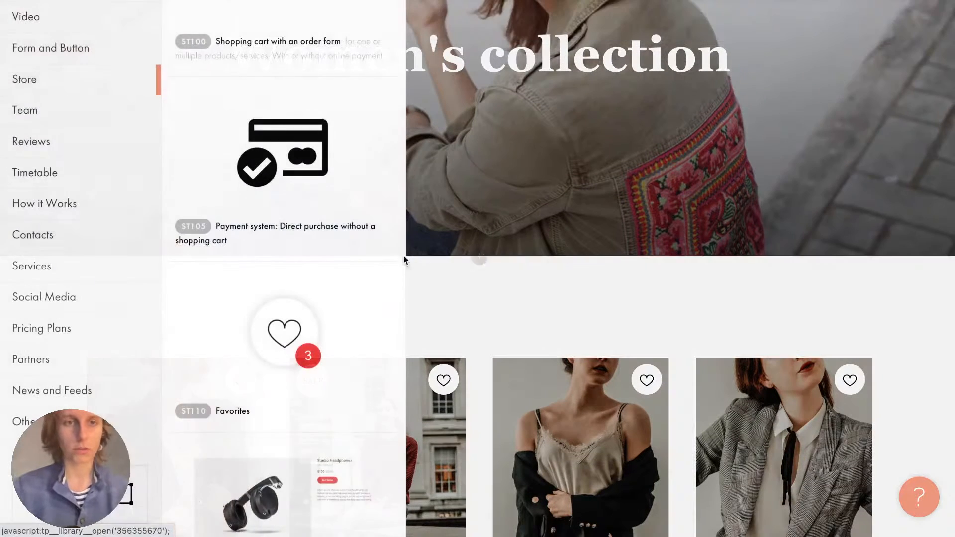
{"action": "scroll", "coordinate": [282, 219], "scroll_direction": "down", "scroll_amount": 5}
{"action": "scroll", "coordinate": [282, 220], "scroll_direction": "down", "scroll_amount": 10}
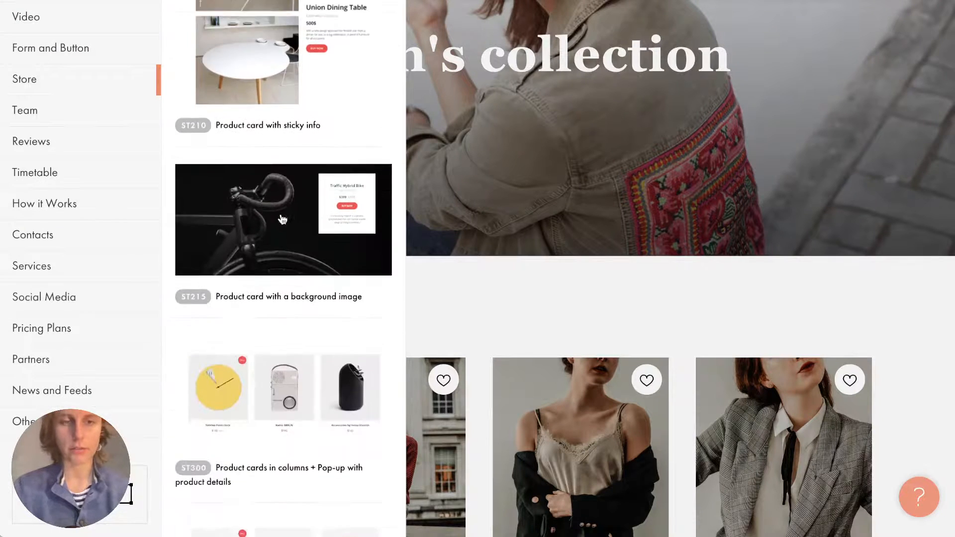
{"action": "scroll", "coordinate": [281, 219], "scroll_direction": "down", "scroll_amount": 10}
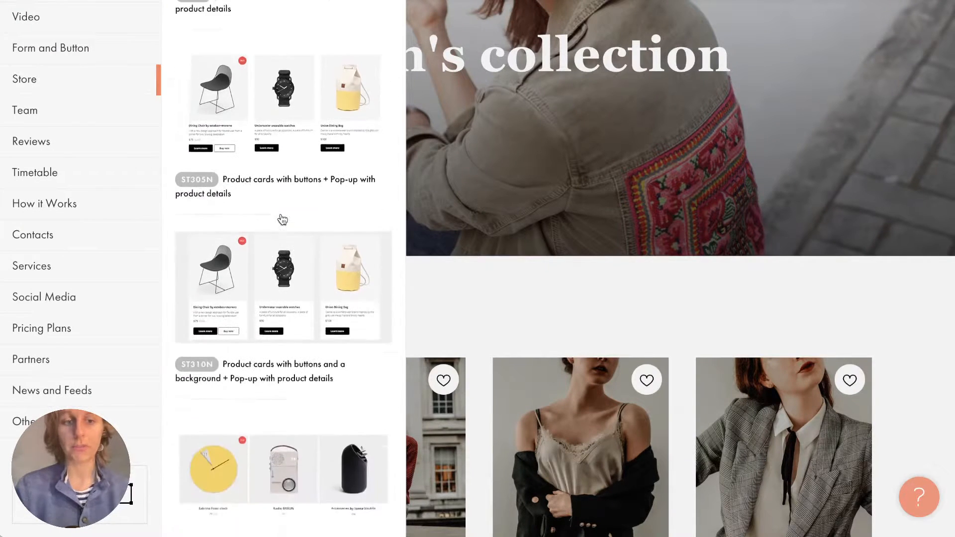
{"action": "scroll", "coordinate": [282, 219], "scroll_direction": "up", "scroll_amount": 3}
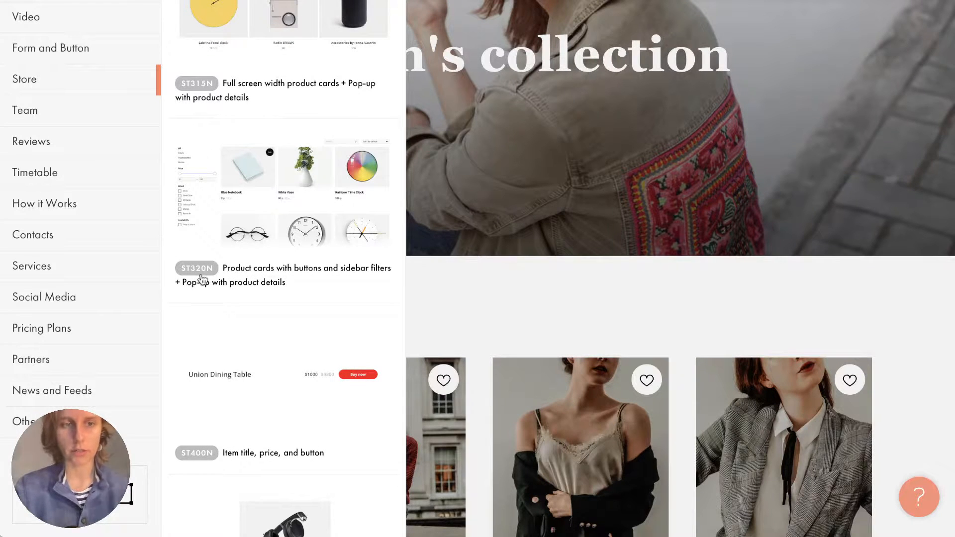
{"action": "left_click", "coordinate": [240, 271]}
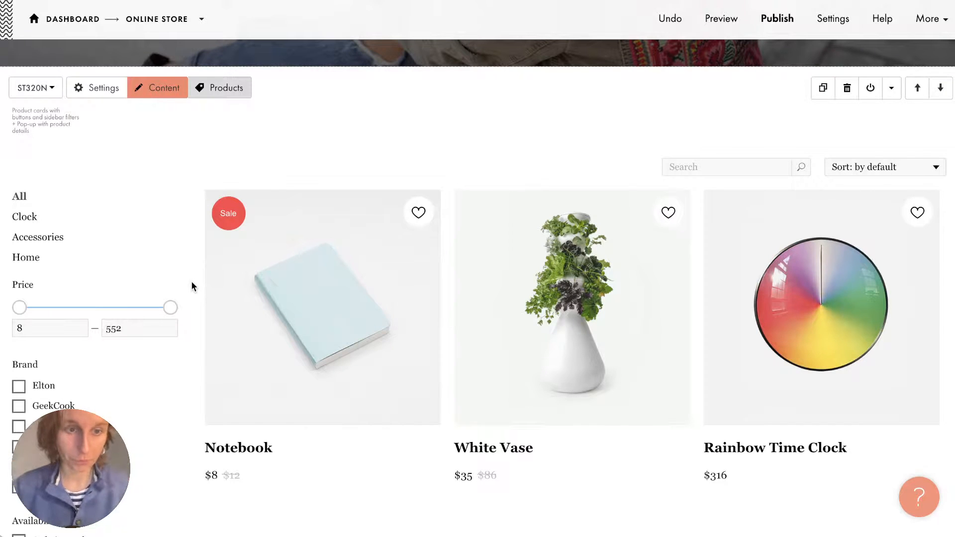
Set the ST320N block's catalog source to All products and save.
{"action": "scroll", "coordinate": [193, 285], "scroll_direction": "down", "scroll_amount": 1}
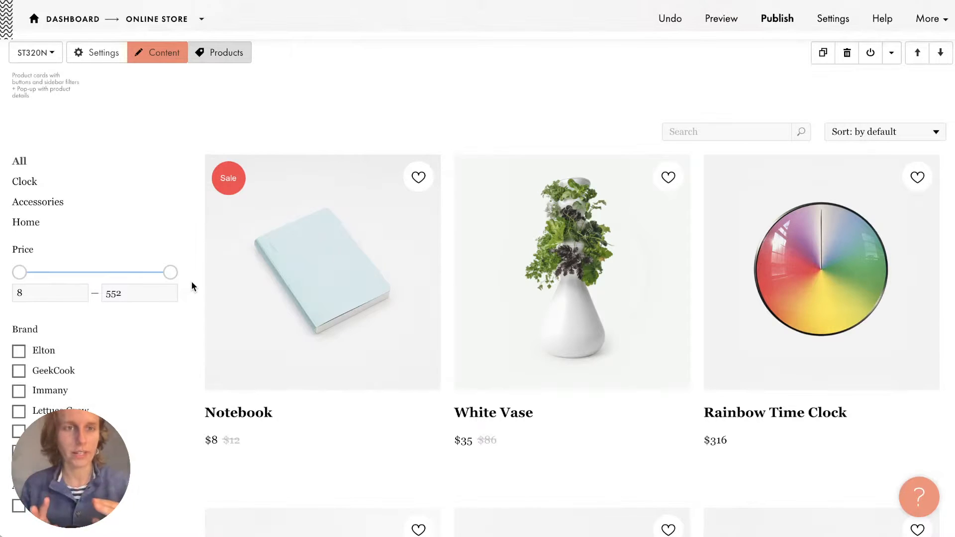
{"action": "left_click", "coordinate": [168, 58]}
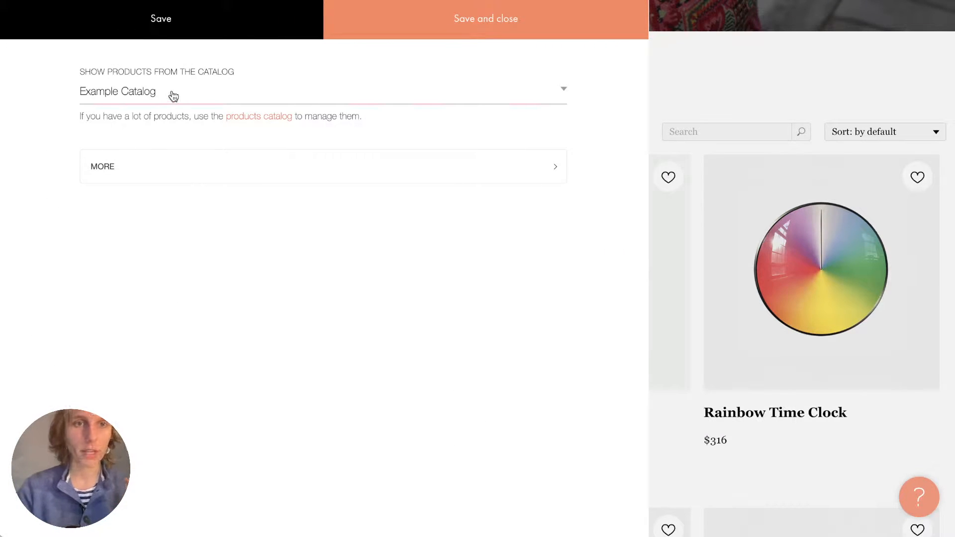
{"action": "left_click_drag", "start_coordinate": [79, 75], "coordinate": [231, 93]}
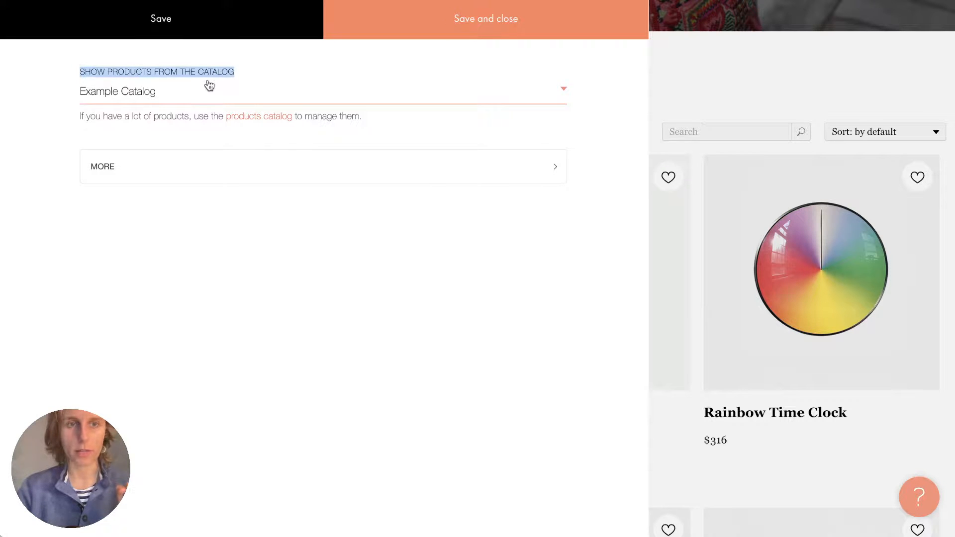
{"action": "left_click", "coordinate": [207, 87]}
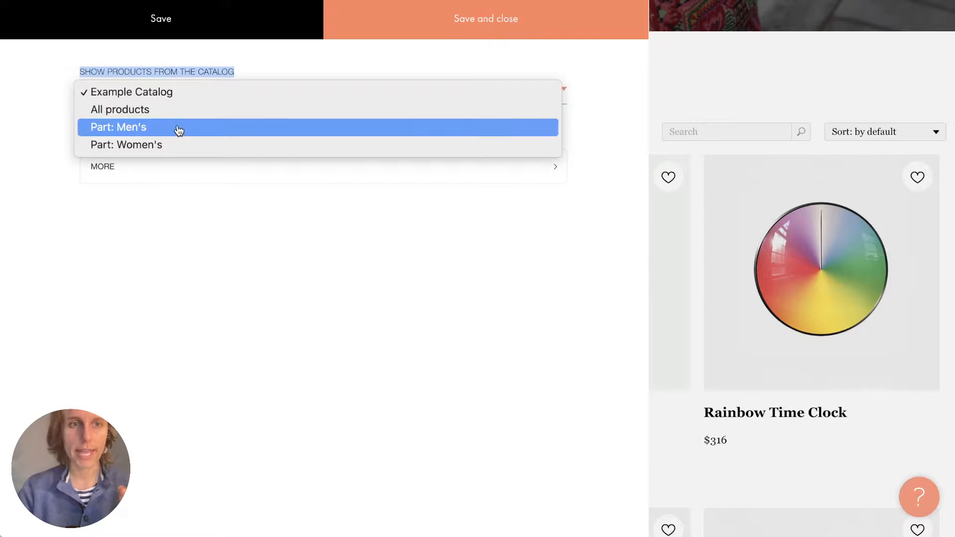
{"action": "left_click", "coordinate": [186, 109]}
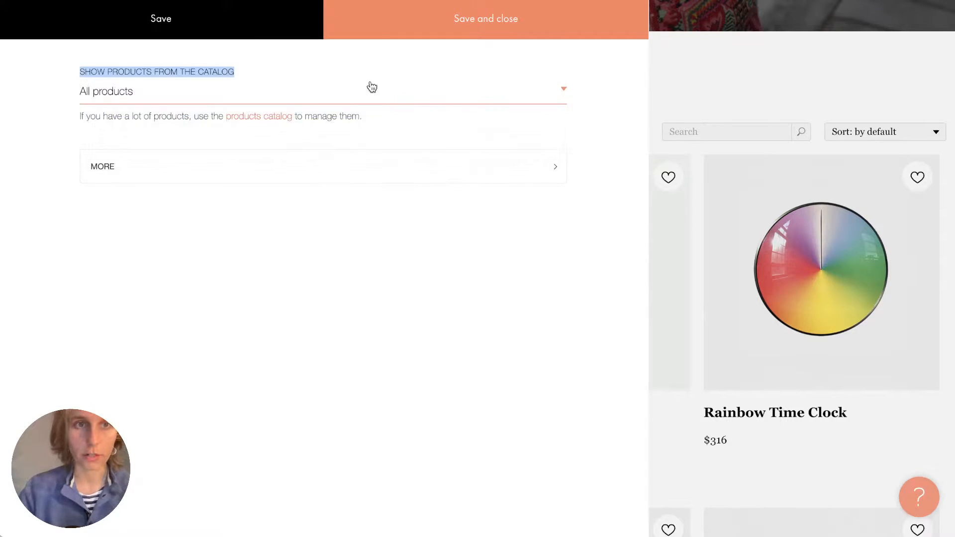
{"action": "left_click", "coordinate": [486, 18]}
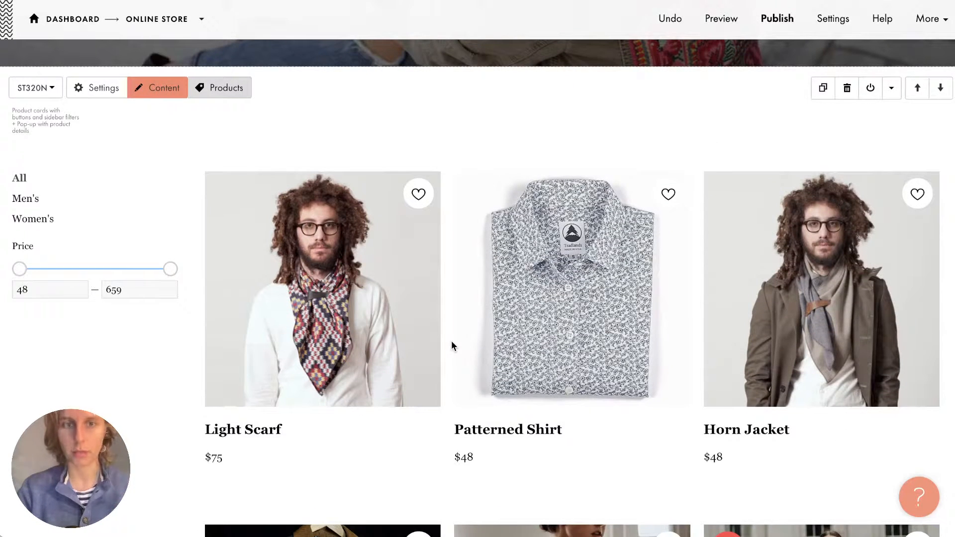
Publish the updated store page and open the live site.
{"action": "scroll", "coordinate": [451, 341], "scroll_direction": "down", "scroll_amount": 5}
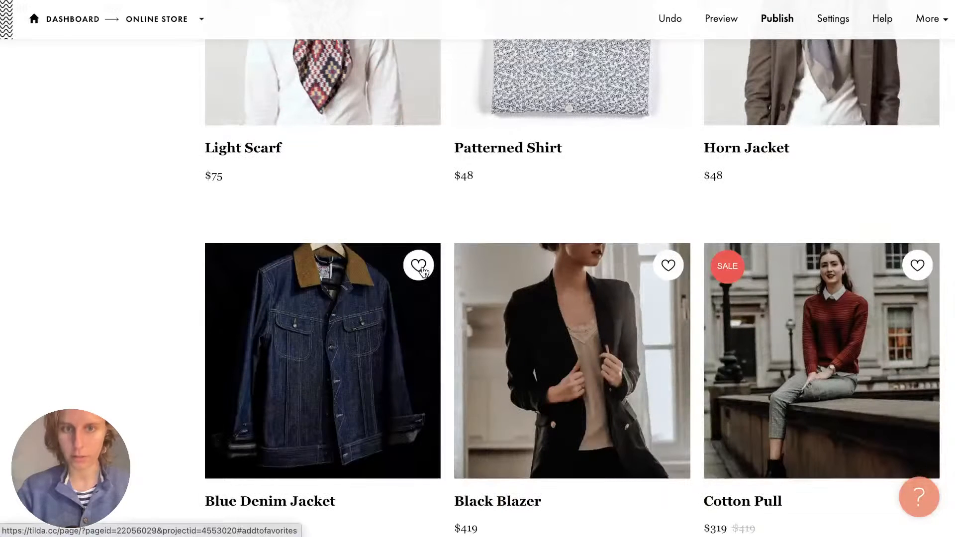
{"action": "scroll", "coordinate": [198, 236], "scroll_direction": "up", "scroll_amount": 6}
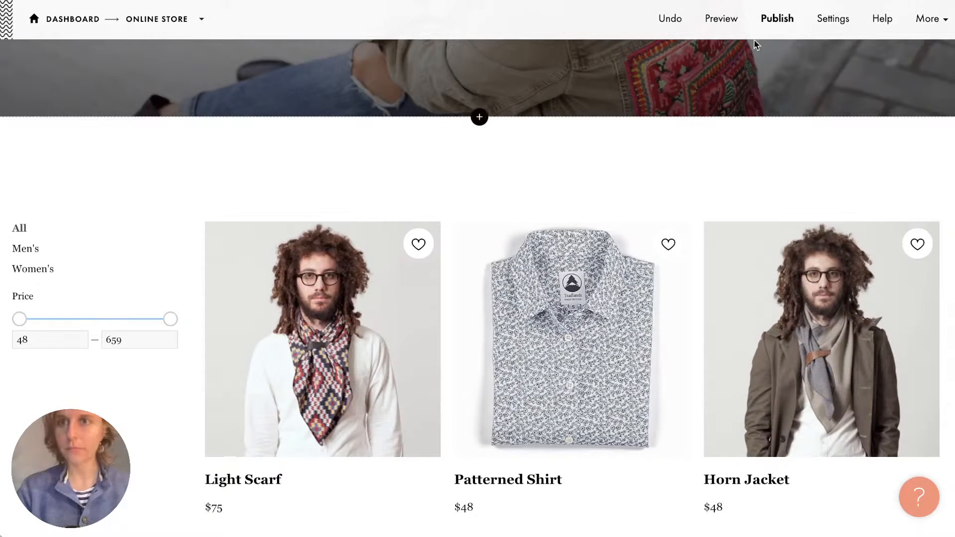
{"action": "left_click", "coordinate": [777, 20]}
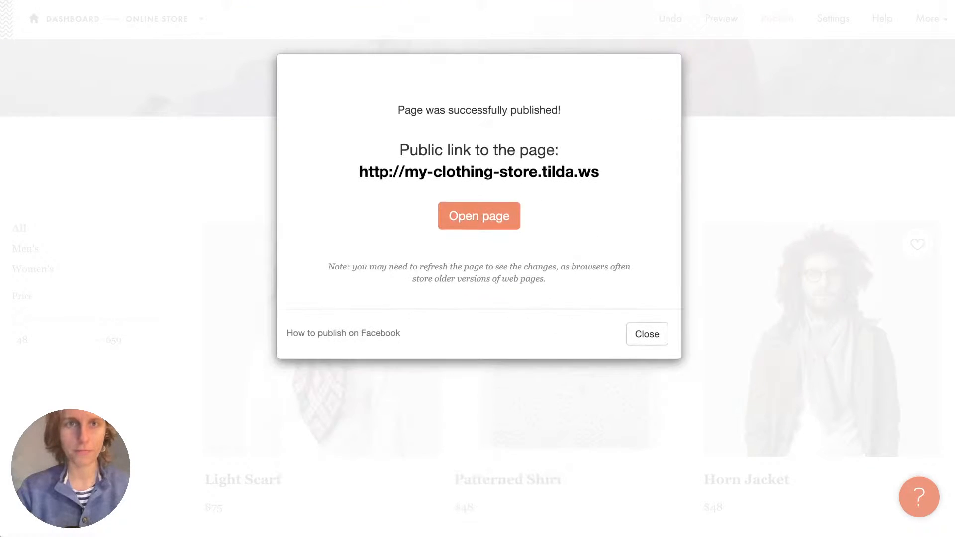
{"action": "left_click", "coordinate": [479, 215]}
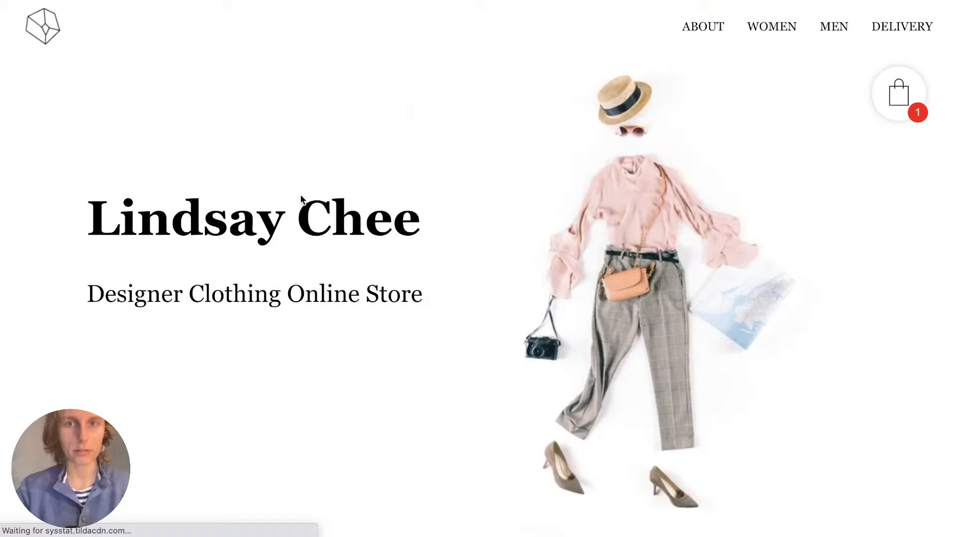
Lower the maximum price in the live catalog's price filter.
{"action": "scroll", "coordinate": [301, 199], "scroll_direction": "down", "scroll_amount": 15}
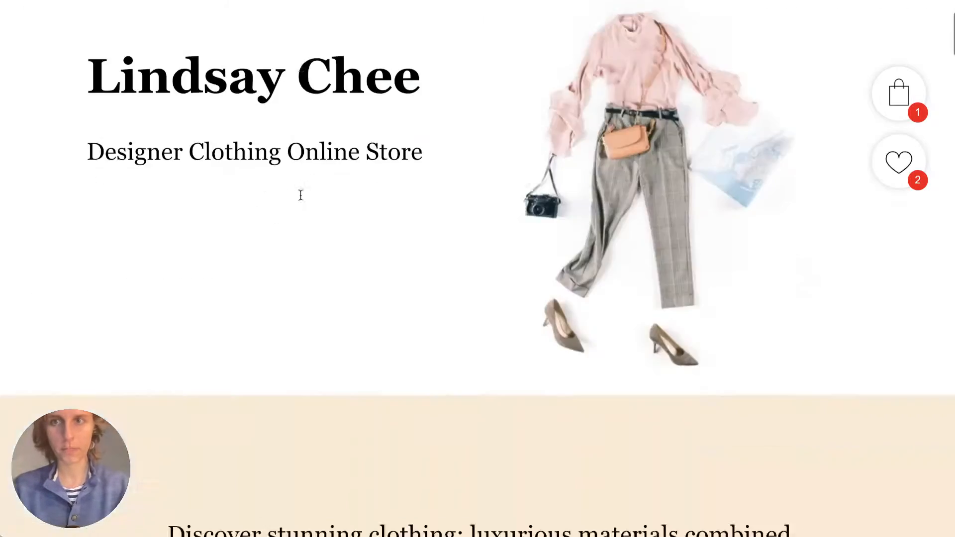
{"action": "scroll", "coordinate": [301, 199], "scroll_direction": "down", "scroll_amount": 3}
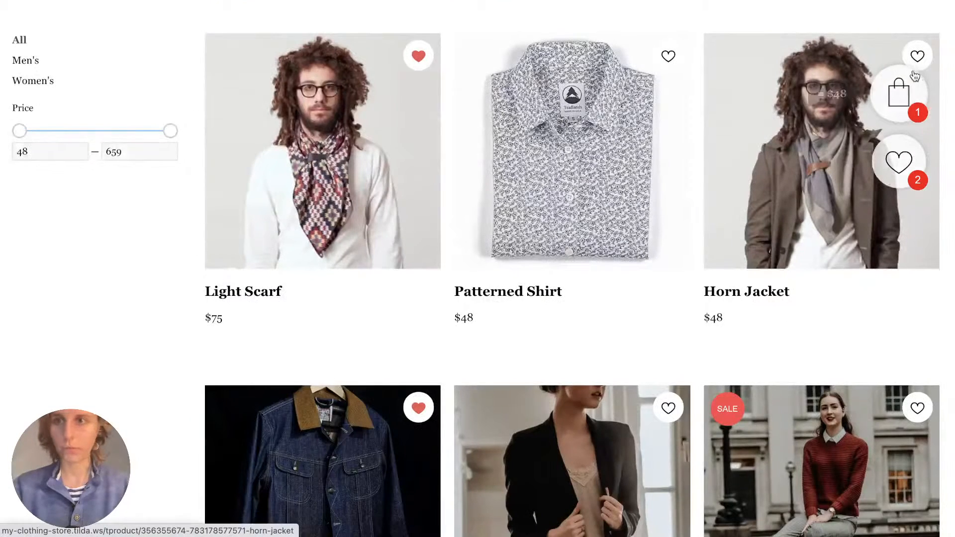
{"action": "scroll", "coordinate": [828, 95], "scroll_direction": "up", "scroll_amount": 3}
{"action": "scroll", "coordinate": [834, 157], "scroll_direction": "up", "scroll_amount": 1}
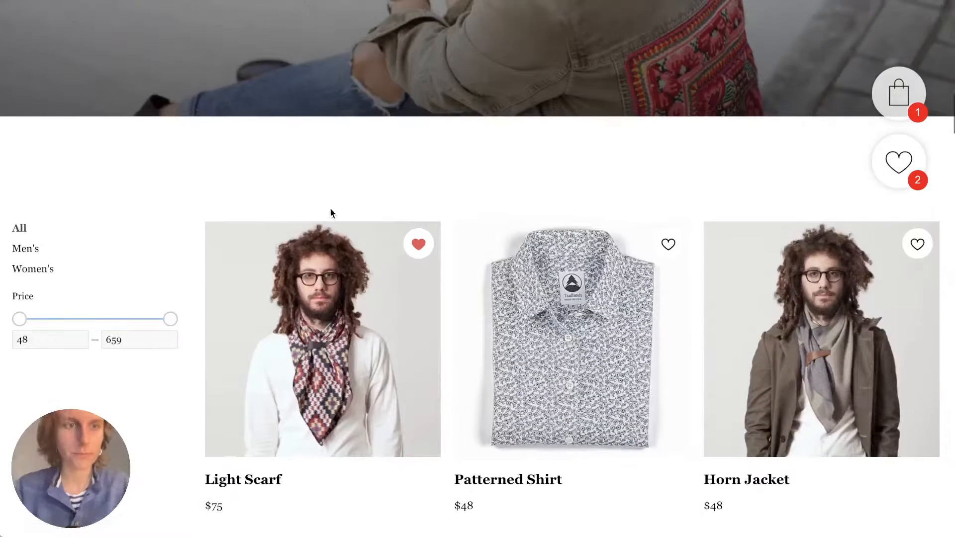
{"action": "left_click_drag", "start_coordinate": [167, 319], "coordinate": [238, 320]}
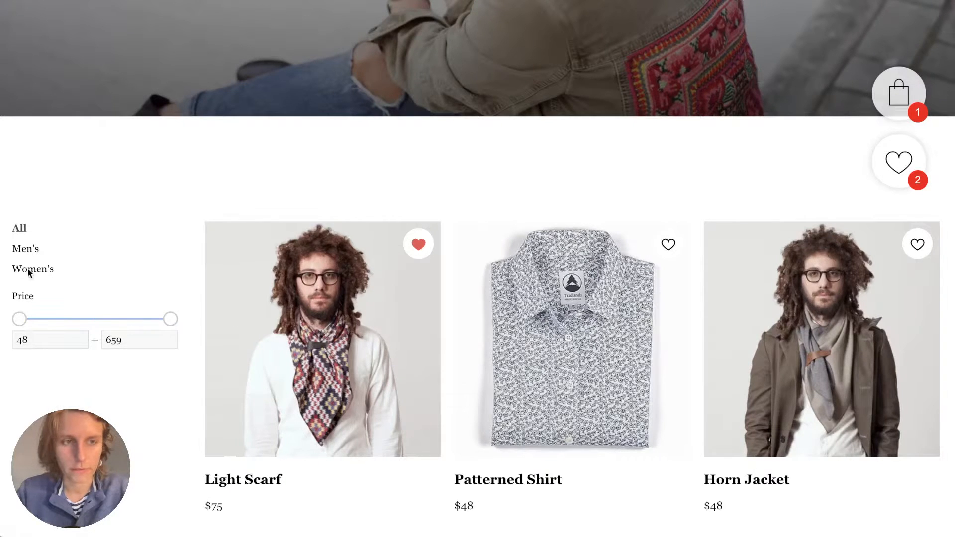
Filter the live catalog to Men's products, then to Women's products.
{"action": "left_click", "coordinate": [28, 251]}
{"action": "scroll", "coordinate": [210, 187], "scroll_direction": "down", "scroll_amount": 3}
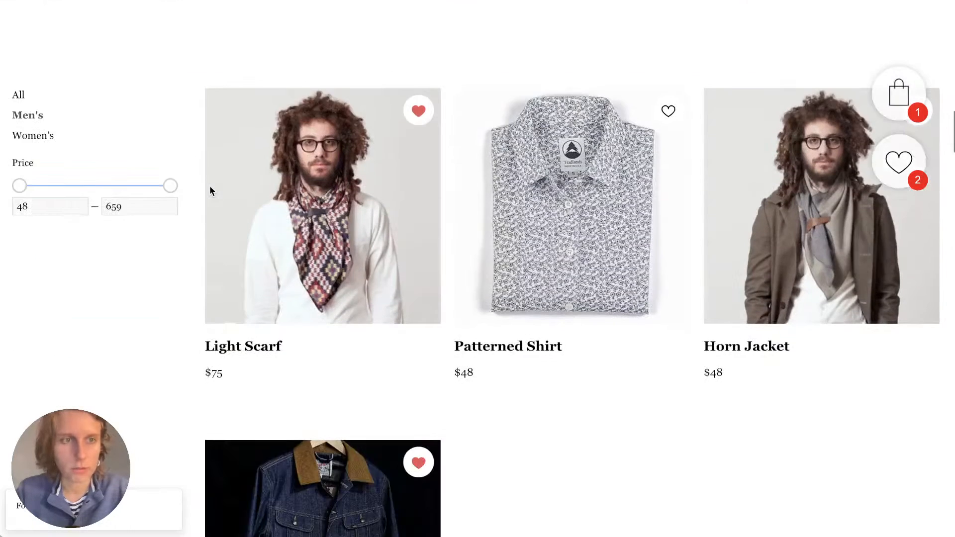
{"action": "right_click", "coordinate": [210, 185]}
{"action": "key", "text": "Escape"}
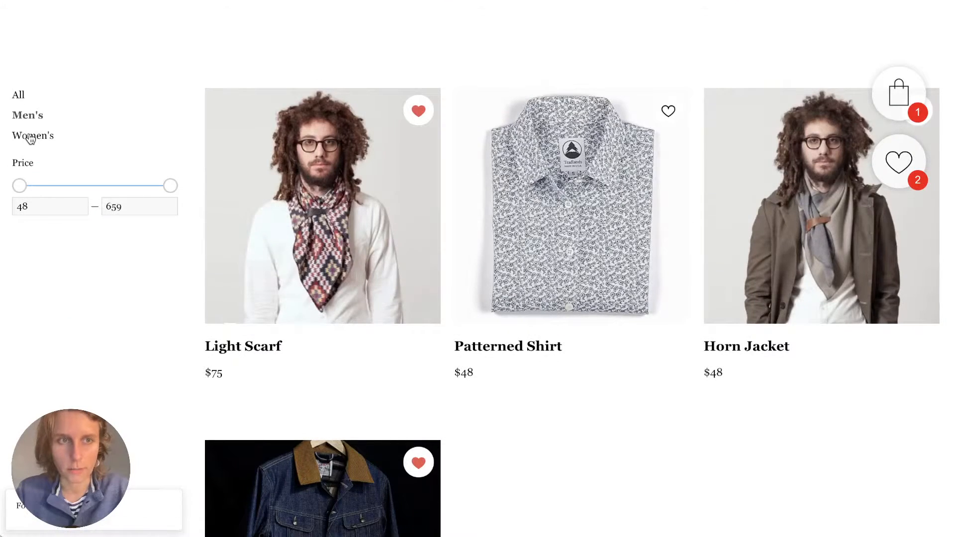
{"action": "left_click", "coordinate": [31, 137]}
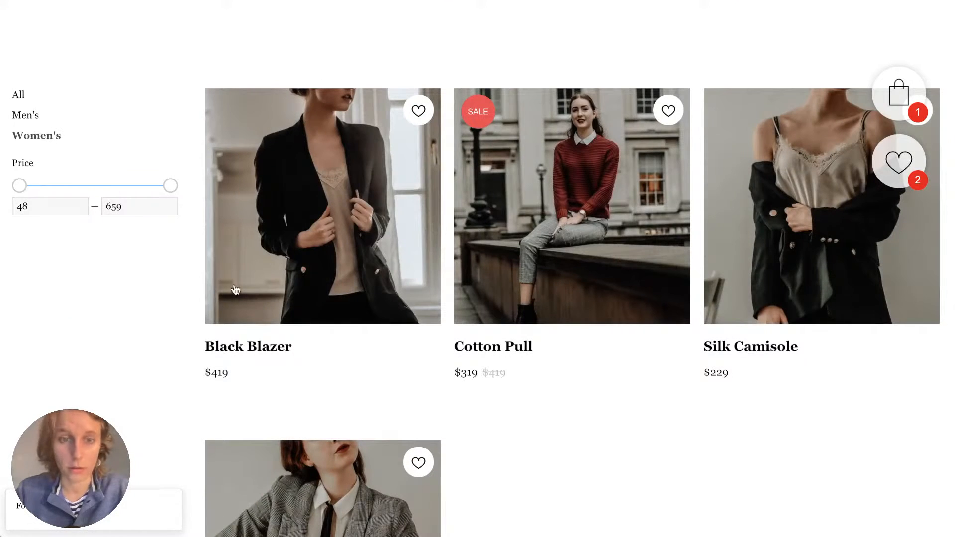
{"action": "scroll", "coordinate": [235, 289], "scroll_direction": "down", "scroll_amount": 3}
{"action": "scroll", "coordinate": [235, 289], "scroll_direction": "up", "scroll_amount": 6}
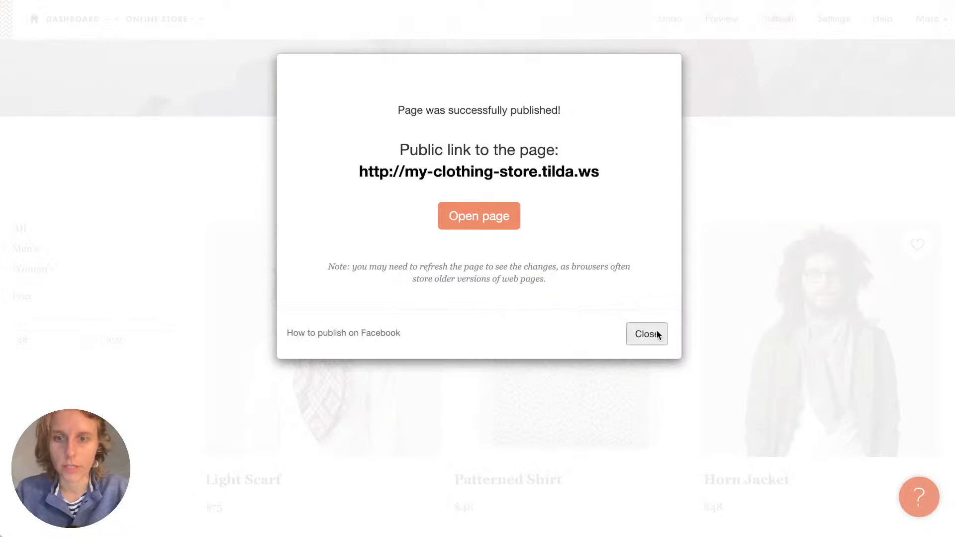
Close the publish confirmation and review the ST320N block's Content and Settings panels without changes.
{"action": "left_click", "coordinate": [658, 334]}
{"action": "left_click", "coordinate": [160, 140]}
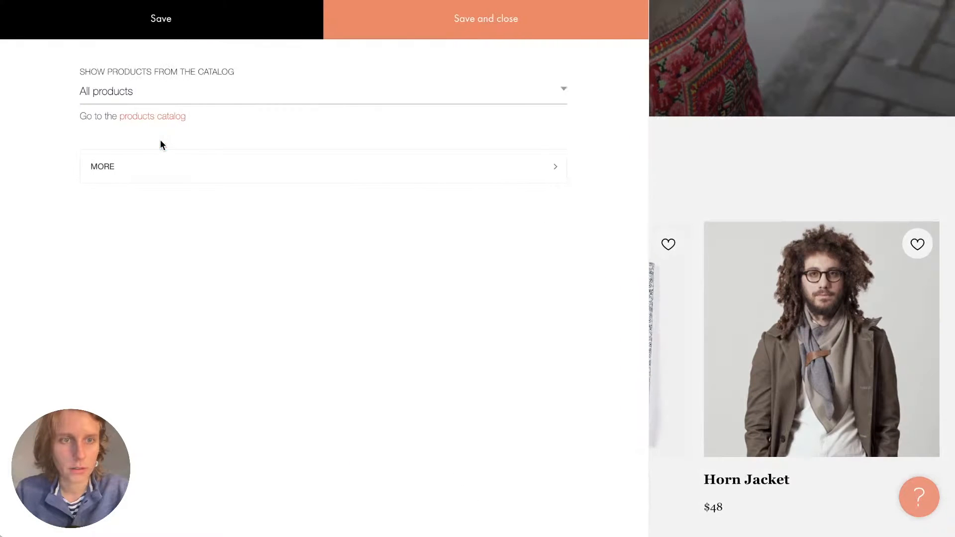
{"action": "left_click", "coordinate": [151, 167]}
{"action": "left_click", "coordinate": [753, 186]}
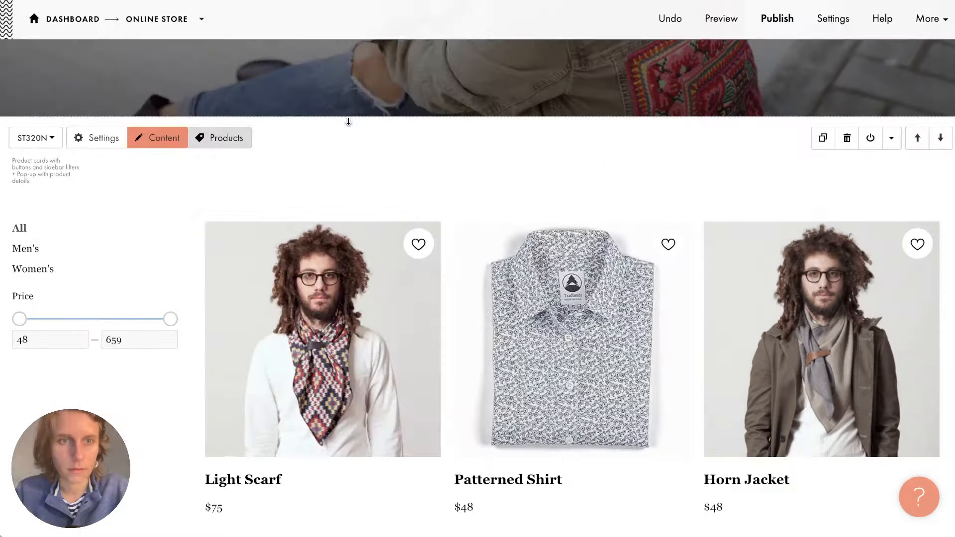
{"action": "scroll", "coordinate": [401, 194], "scroll_direction": "up", "scroll_amount": 1}
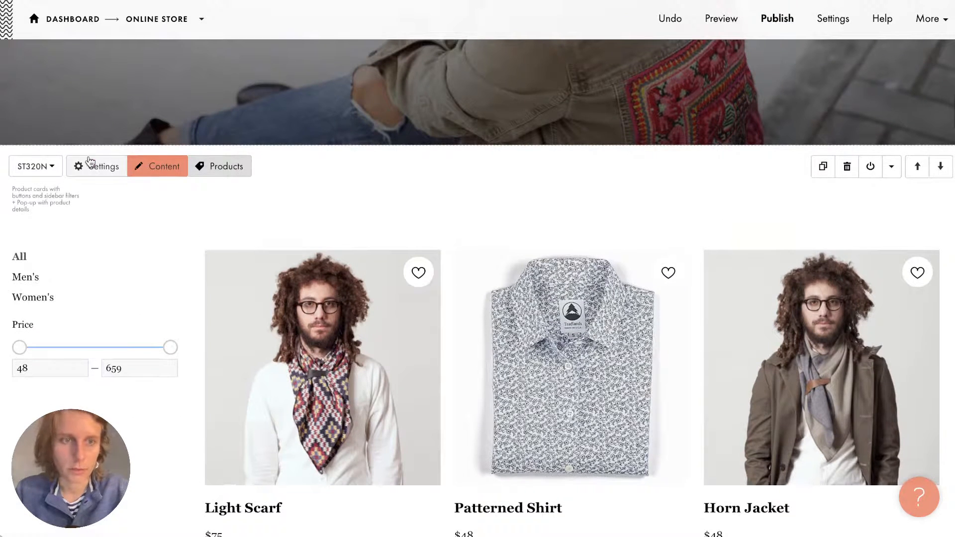
{"action": "left_click", "coordinate": [105, 165]}
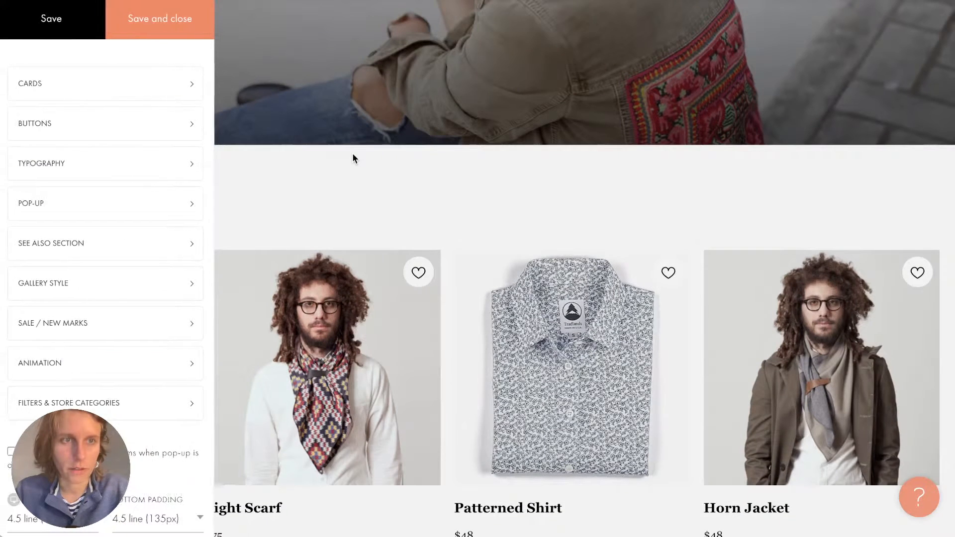
{"action": "left_click", "coordinate": [339, 213]}
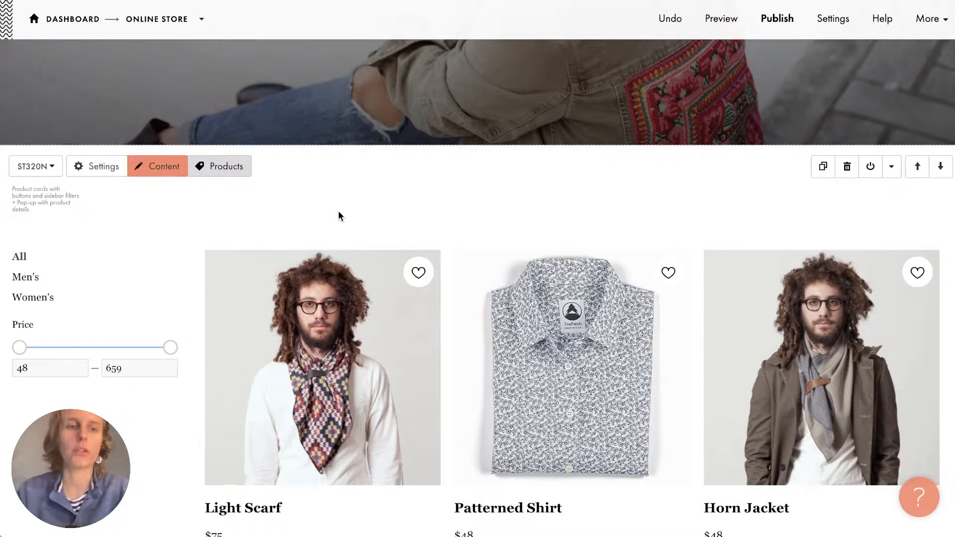
{"action": "scroll", "coordinate": [318, 210], "scroll_direction": "down", "scroll_amount": 2}
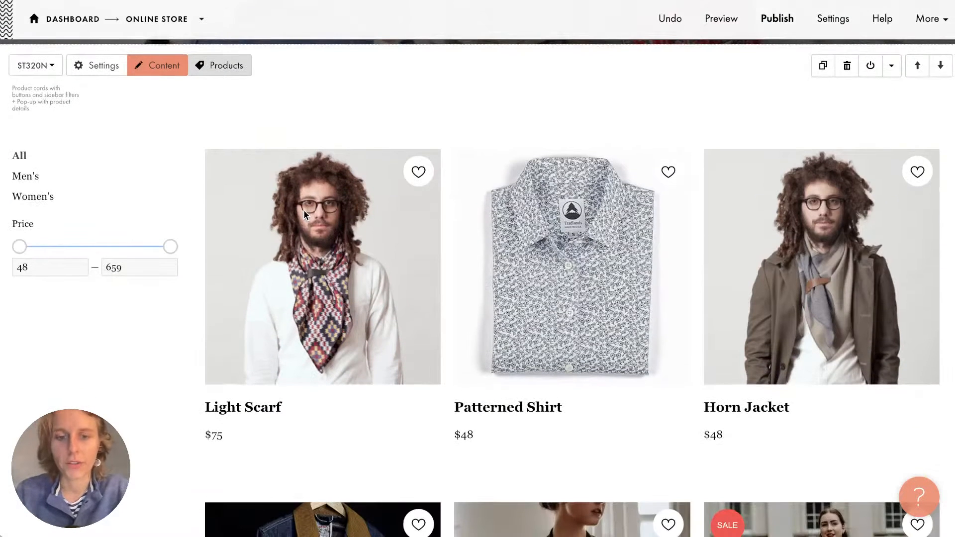
{"action": "scroll", "coordinate": [304, 214], "scroll_direction": "down", "scroll_amount": 1}
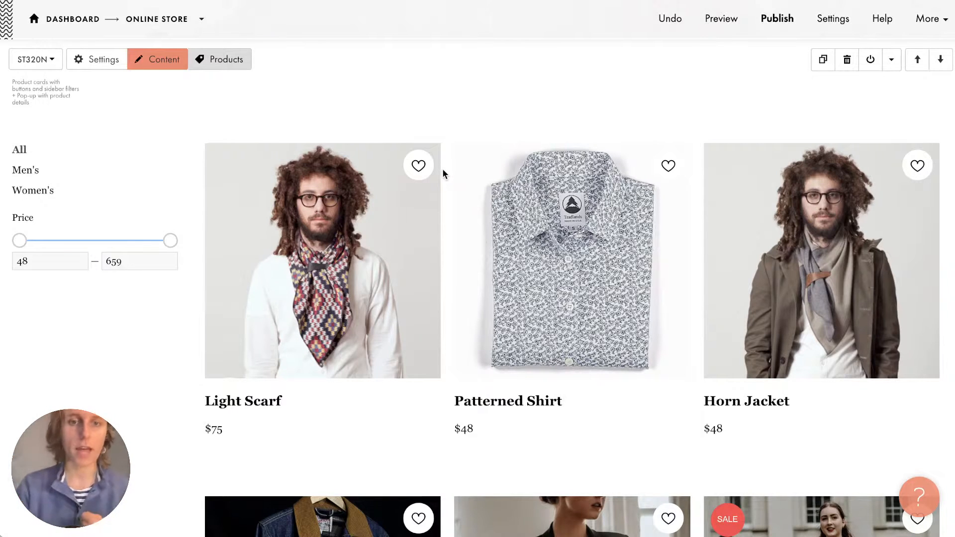
{"action": "scroll", "coordinate": [442, 172], "scroll_direction": "up", "scroll_amount": 2}
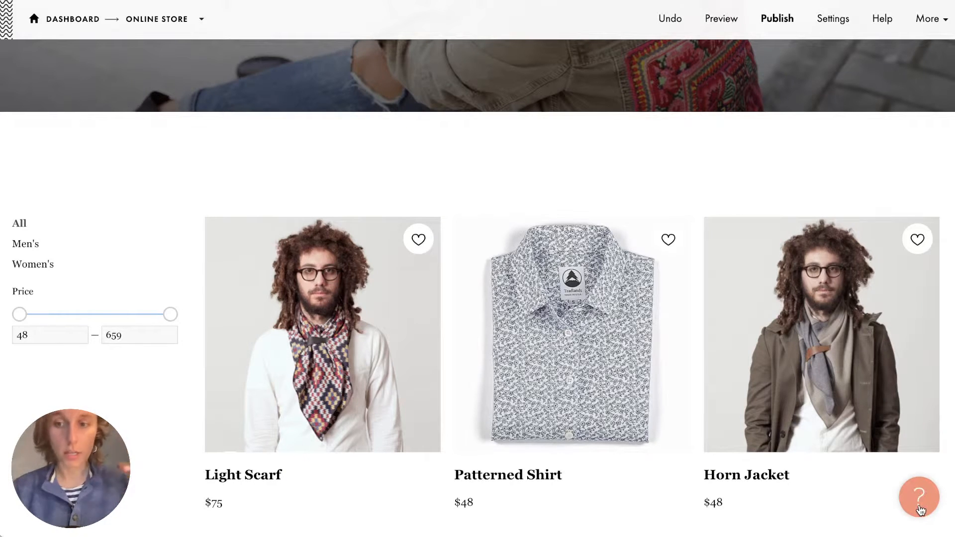
Search the Help Center for 'shopping cart' and read 'How do I add a cart to my website?'.
{"action": "left_click", "coordinate": [920, 510]}
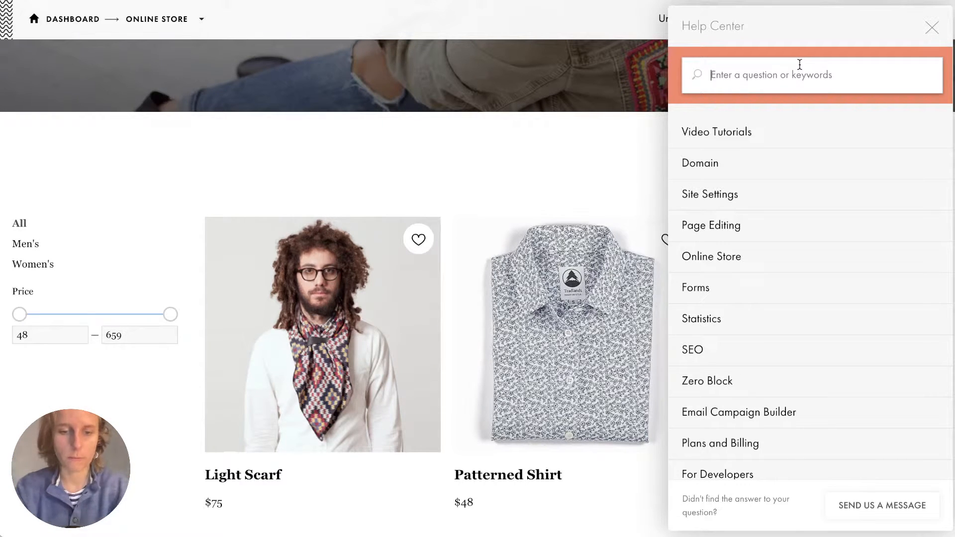
{"action": "type", "text": "shopping cart"}
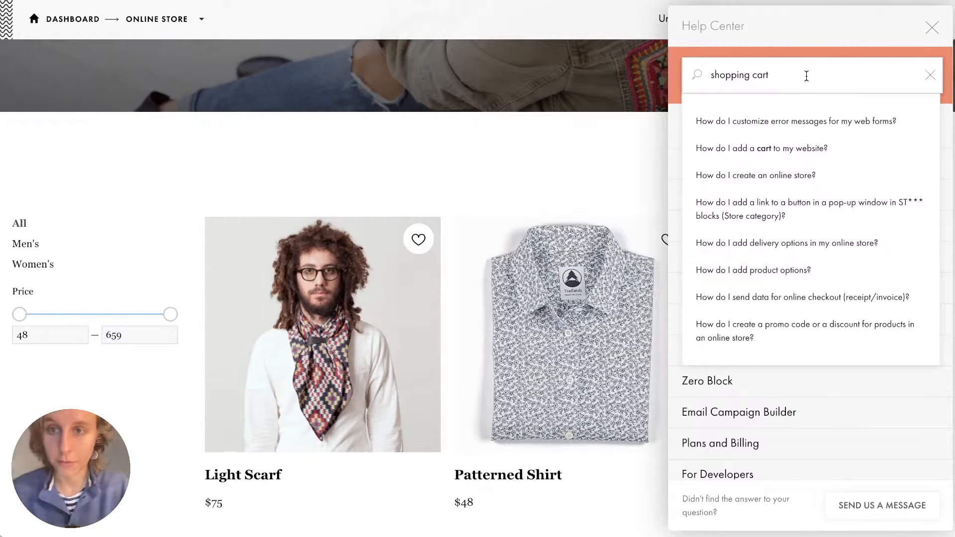
{"action": "left_click", "coordinate": [778, 158]}
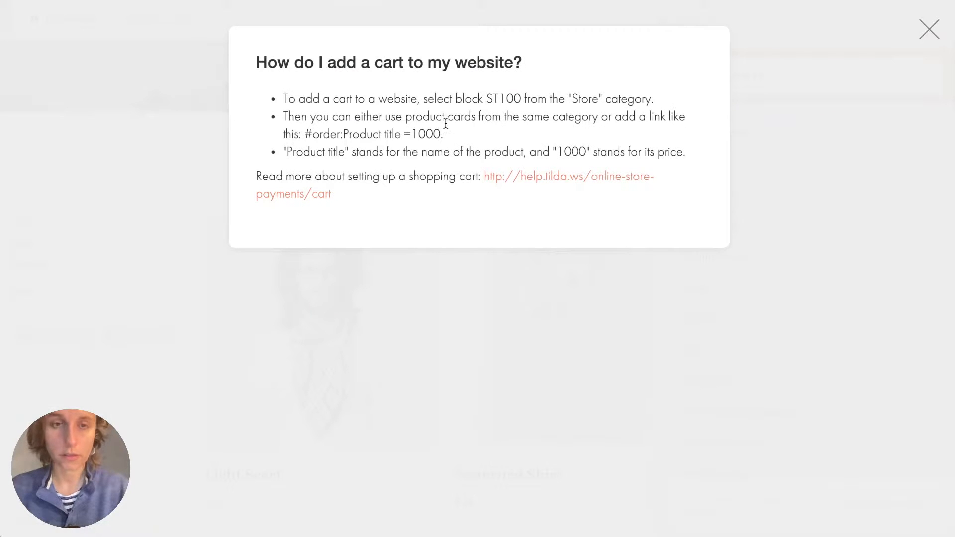
{"action": "left_click", "coordinate": [543, 178]}
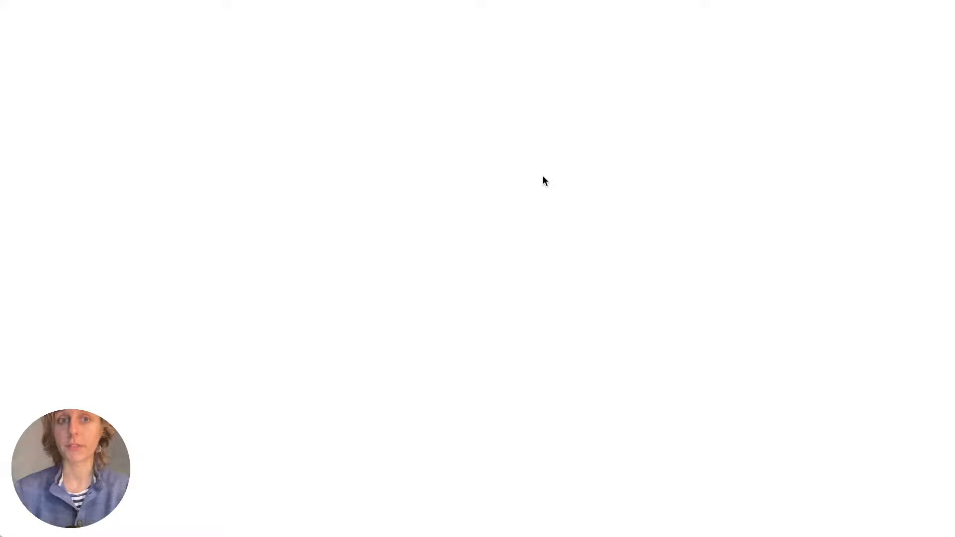
{"action": "scroll", "coordinate": [543, 178], "scroll_direction": "down", "scroll_amount": 10}
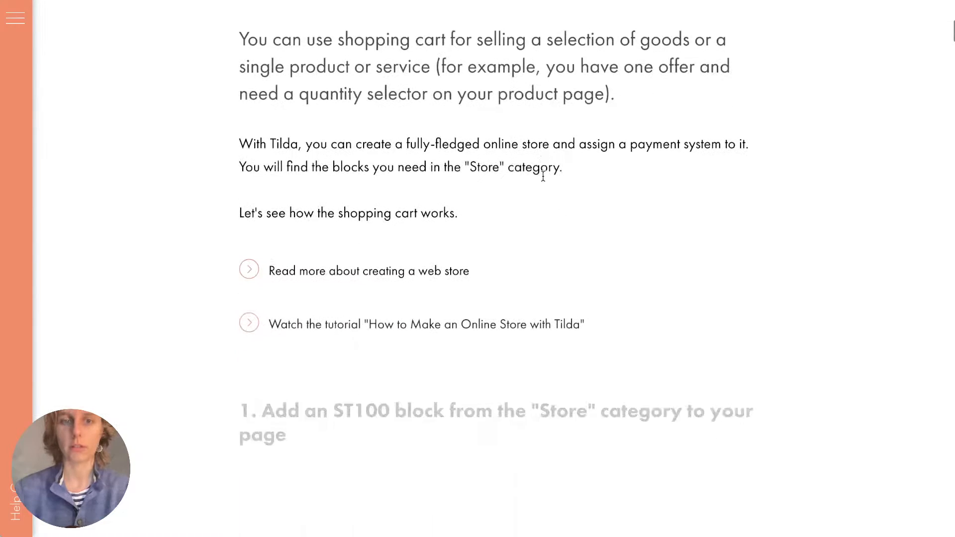
{"action": "scroll", "coordinate": [543, 177], "scroll_direction": "down", "scroll_amount": 20}
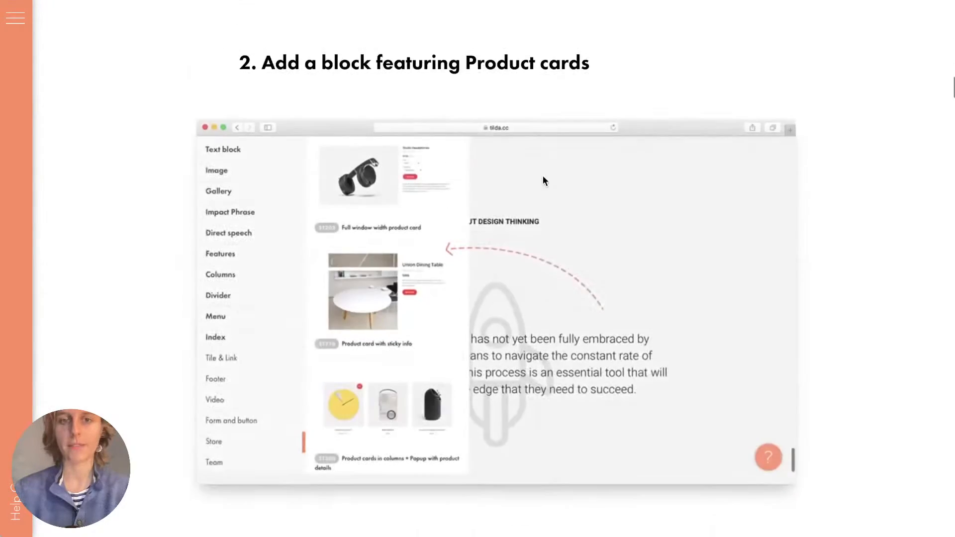
{"action": "scroll", "coordinate": [543, 176], "scroll_direction": "down", "scroll_amount": 20}
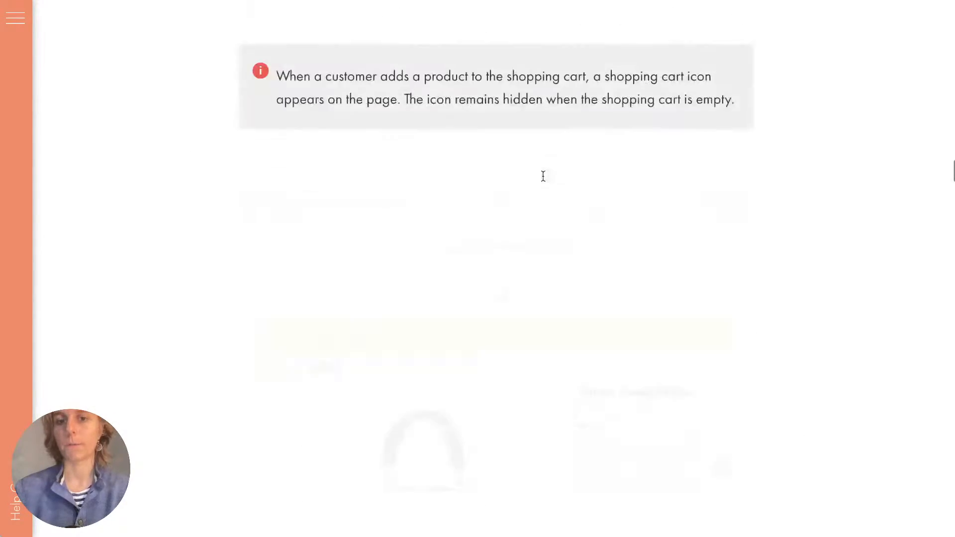
{"action": "scroll", "coordinate": [543, 176], "scroll_direction": "down", "scroll_amount": 15}
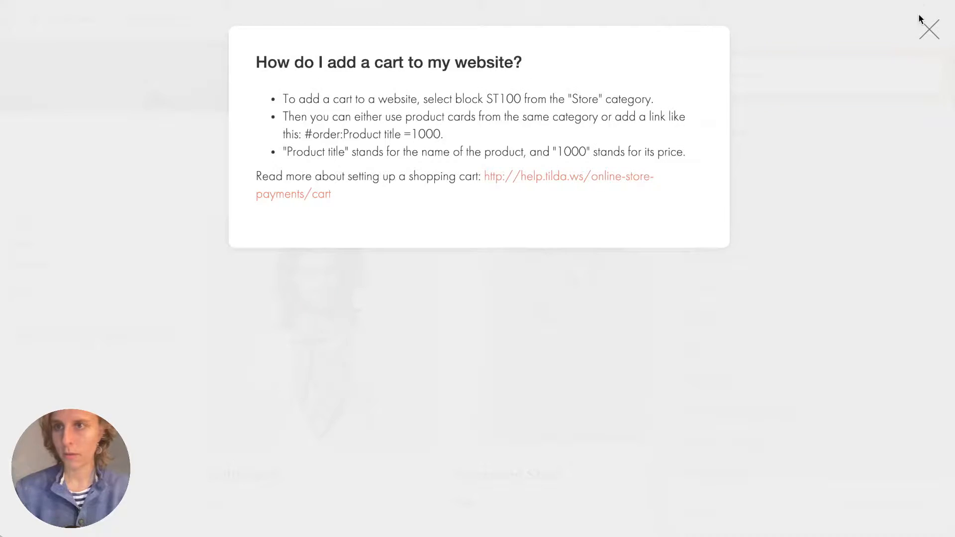
{"action": "left_click", "coordinate": [927, 25]}
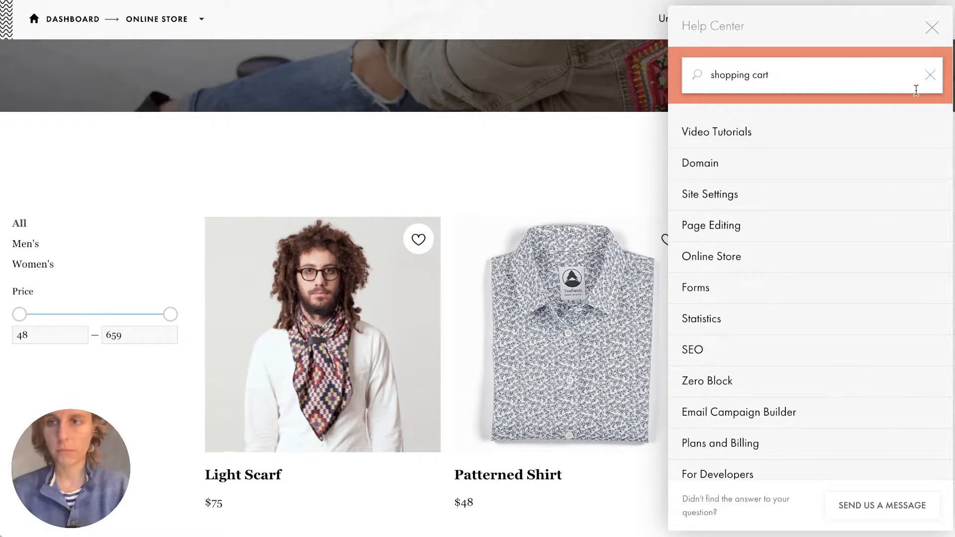
Clear the help search and expand the video tutorials and Online Store topics.
{"action": "left_click", "coordinate": [930, 75]}
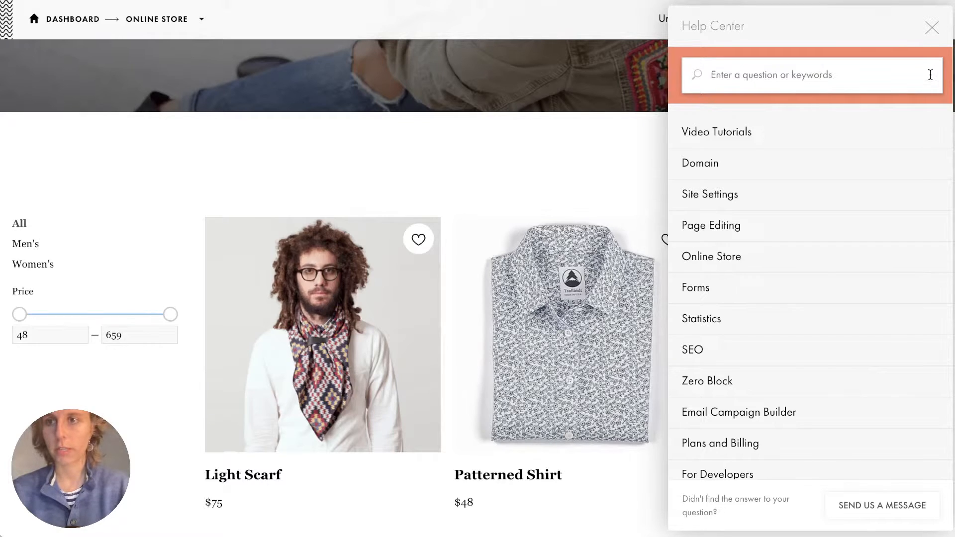
{"action": "left_click", "coordinate": [752, 131]}
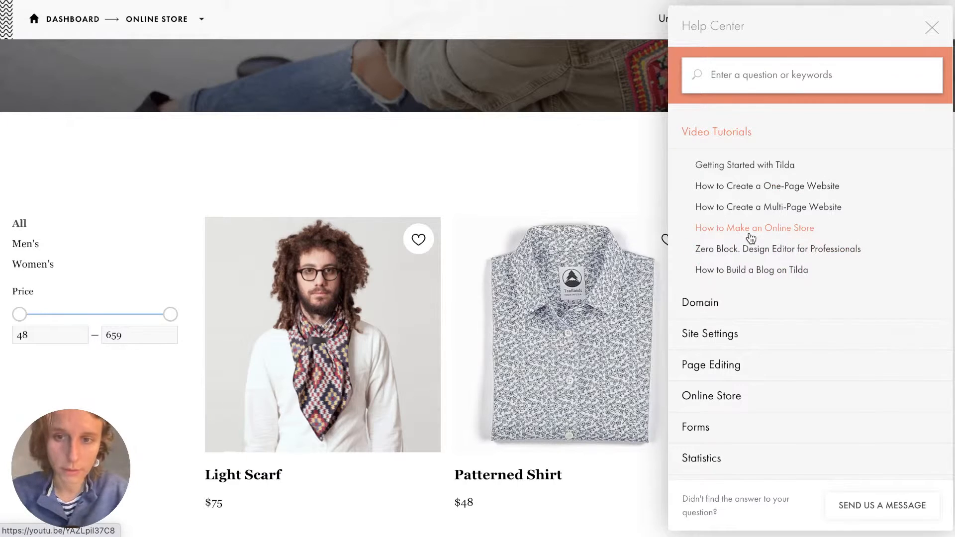
{"action": "scroll", "coordinate": [751, 237], "scroll_direction": "down", "scroll_amount": 3}
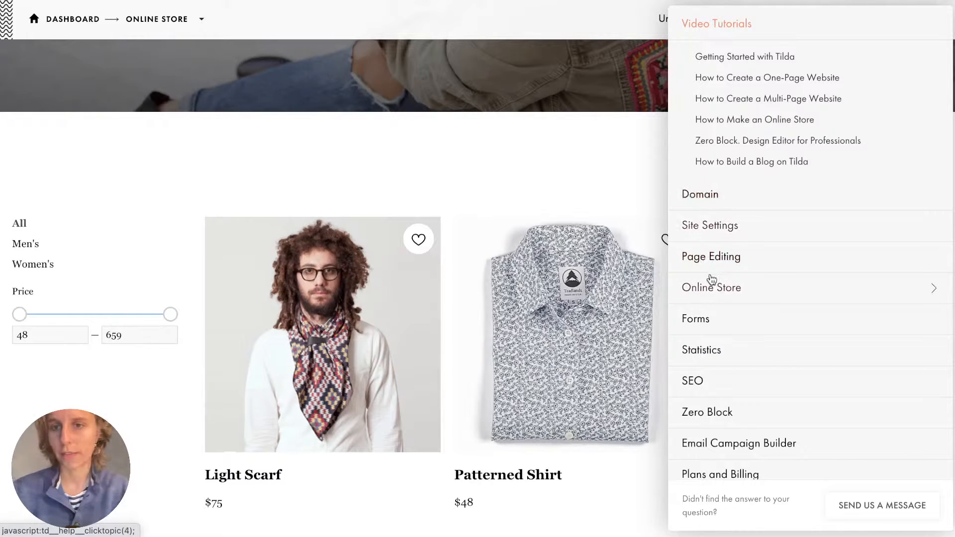
{"action": "left_click", "coordinate": [741, 297]}
{"action": "scroll", "coordinate": [742, 297], "scroll_direction": "down", "scroll_amount": 1}
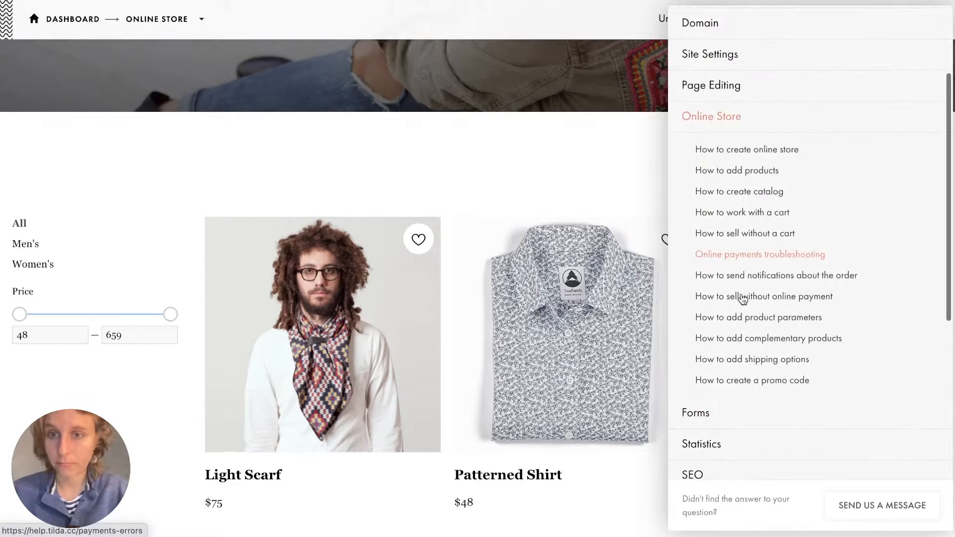
{"action": "scroll", "coordinate": [722, 241], "scroll_direction": "down", "scroll_amount": 5}
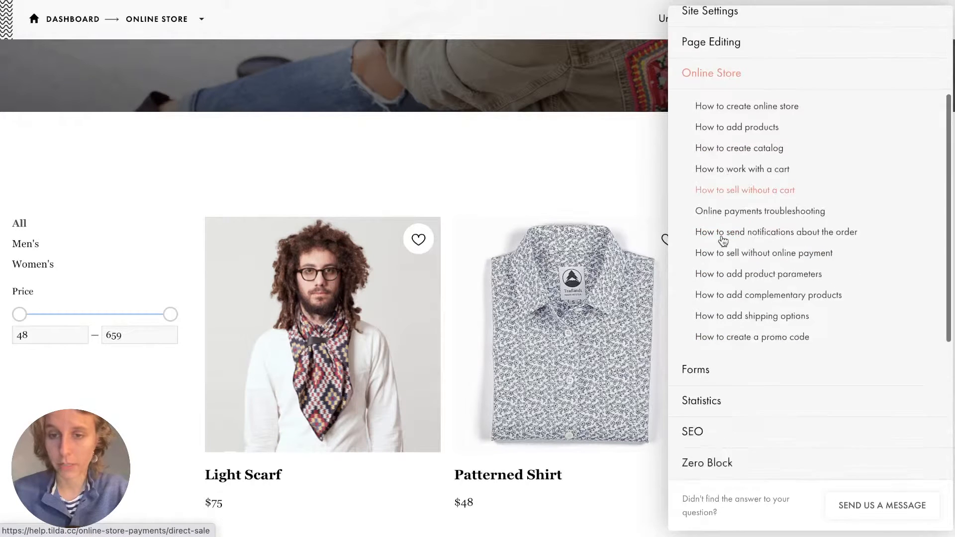
{"action": "scroll", "coordinate": [721, 240], "scroll_direction": "up", "scroll_amount": 2}
Browse the SEO help topics, such as SEO Checklist, then close the Help Center.
{"action": "left_click", "coordinate": [709, 229]}
{"action": "scroll", "coordinate": [709, 227], "scroll_direction": "down", "scroll_amount": 1}
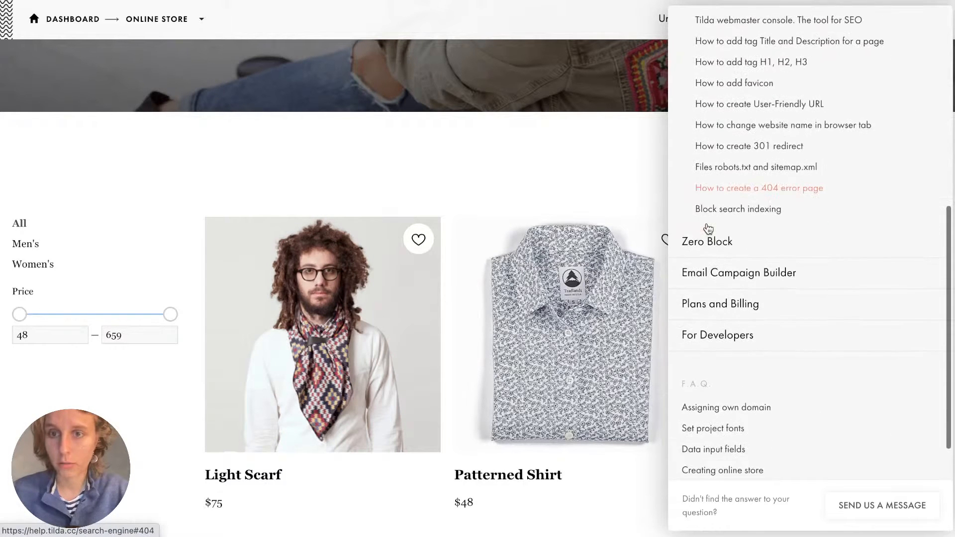
{"action": "scroll", "coordinate": [705, 223], "scroll_direction": "up", "scroll_amount": 4}
{"action": "scroll", "coordinate": [689, 407], "scroll_direction": "down", "scroll_amount": 3}
{"action": "scroll", "coordinate": [691, 404], "scroll_direction": "down", "scroll_amount": 4}
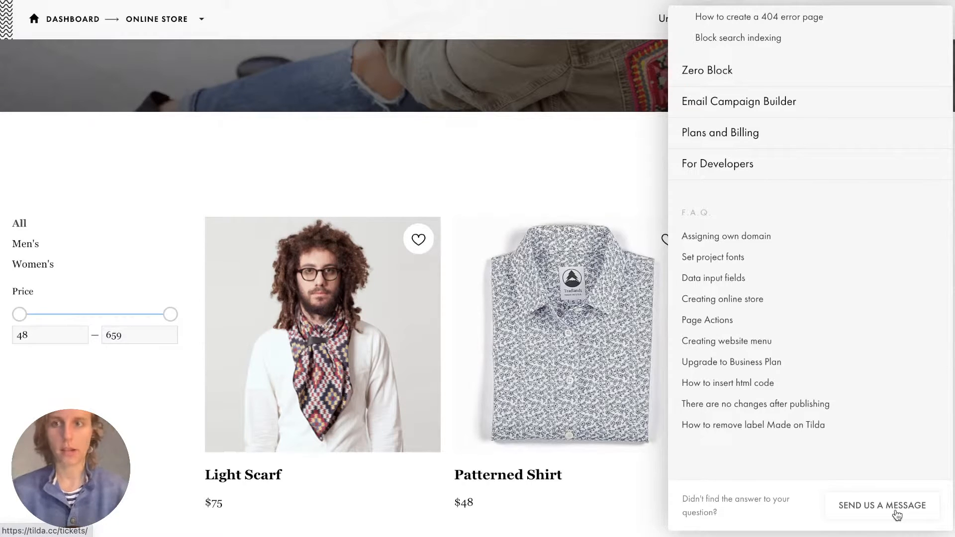
{"action": "scroll", "coordinate": [917, 278], "scroll_direction": "up", "scroll_amount": 10}
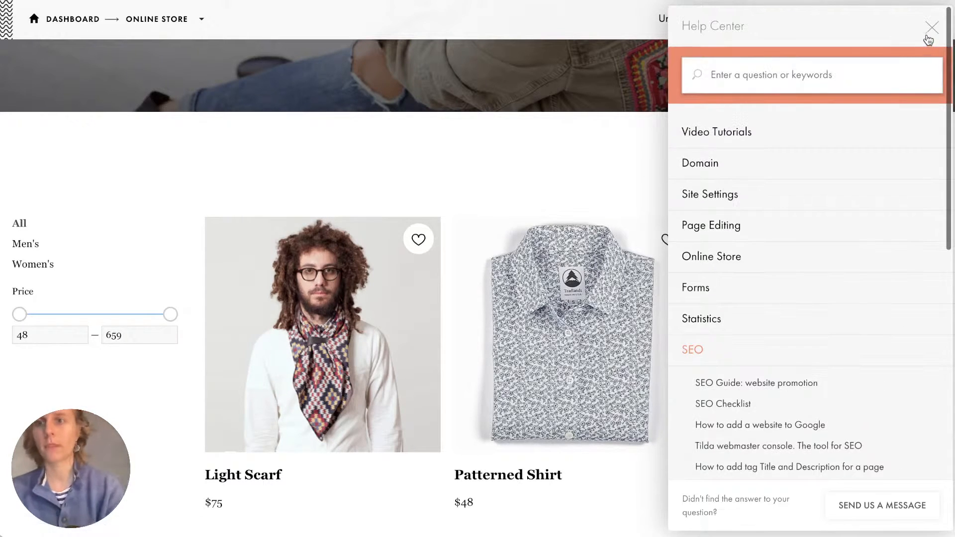
{"action": "left_click", "coordinate": [929, 29]}
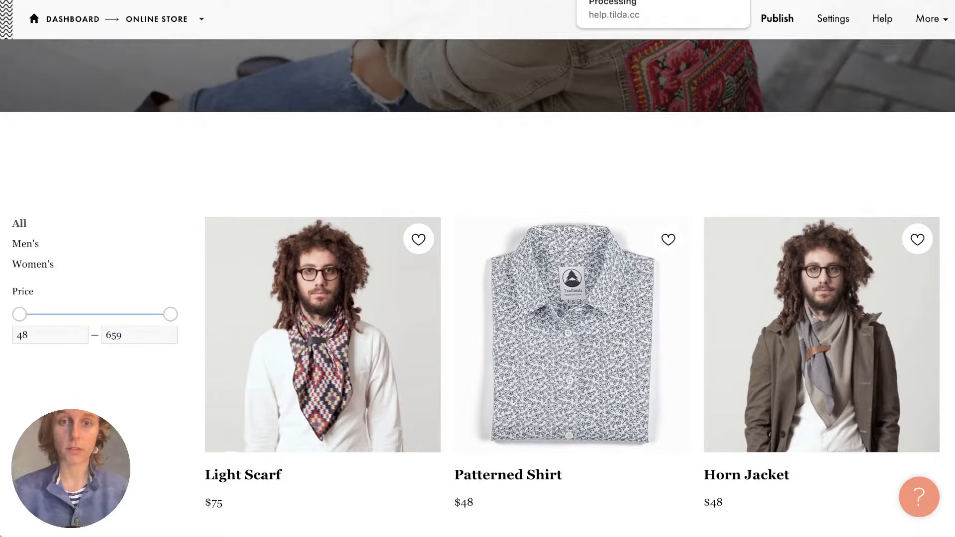
Publish the online store page and open its live link.
{"action": "scroll", "coordinate": [452, 197], "scroll_direction": "up", "scroll_amount": 20}
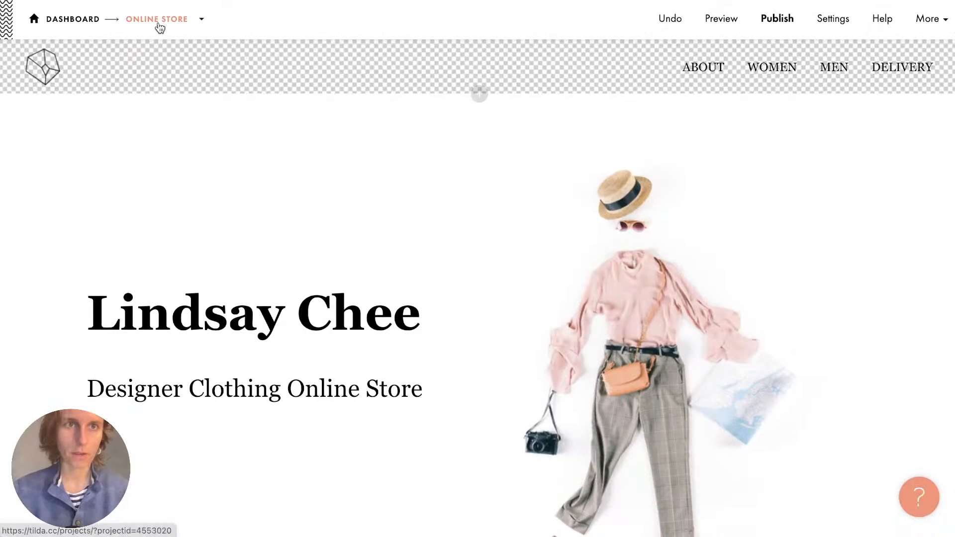
{"action": "left_click", "coordinate": [788, 21]}
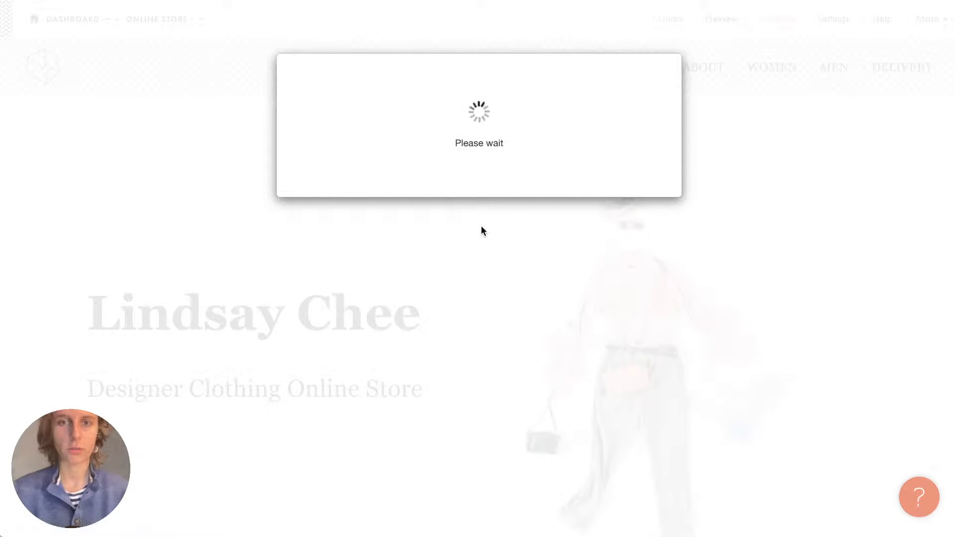
{"action": "left_click", "coordinate": [516, 174]}
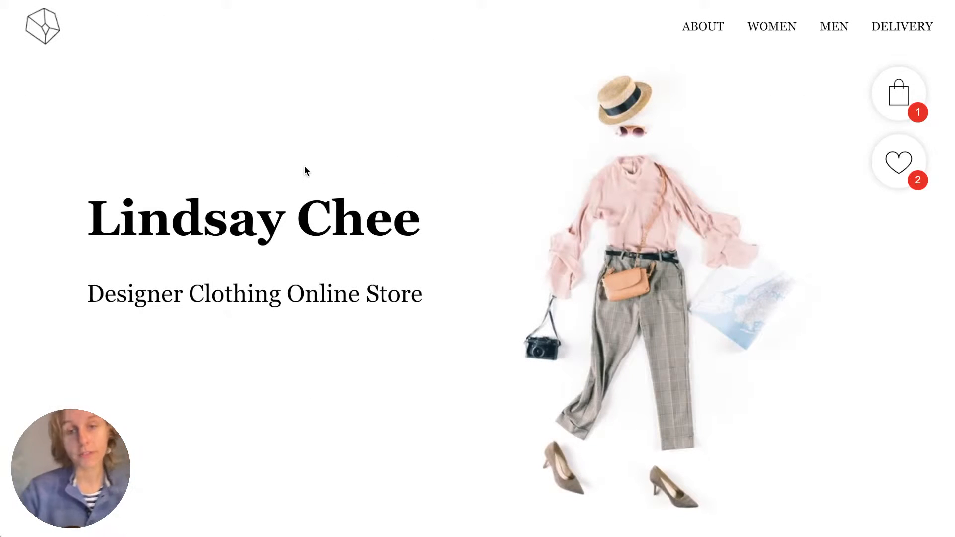
Scroll through the live store with its cart and Favorites counters.
{"action": "scroll", "coordinate": [304, 167], "scroll_direction": "down", "scroll_amount": 12}
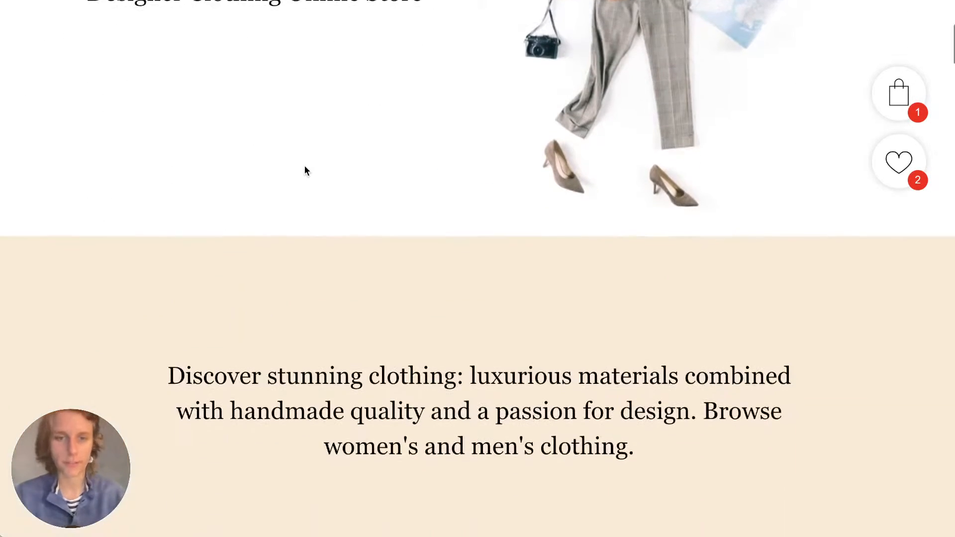
{"action": "scroll", "coordinate": [305, 169], "scroll_direction": "down", "scroll_amount": 15}
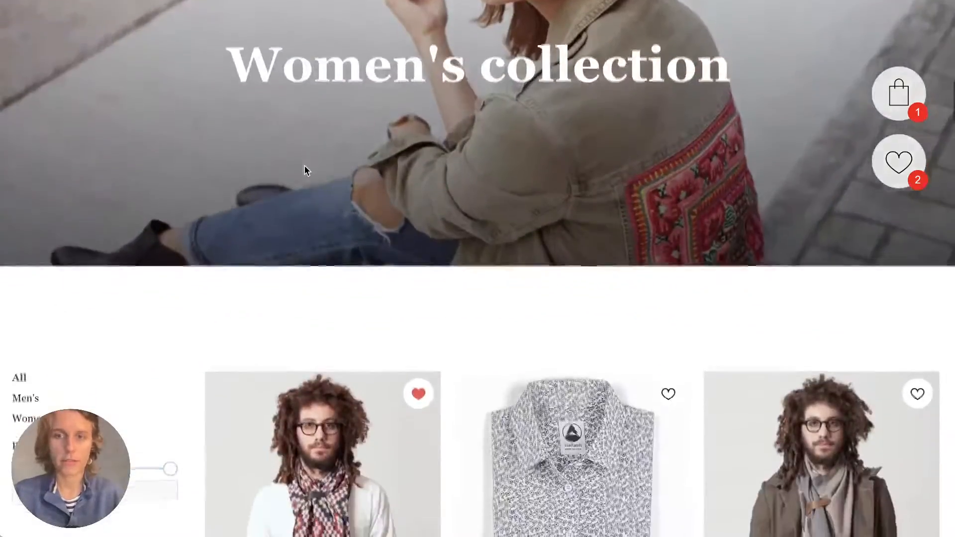
{"action": "scroll", "coordinate": [193, 281], "scroll_direction": "down", "scroll_amount": 1}
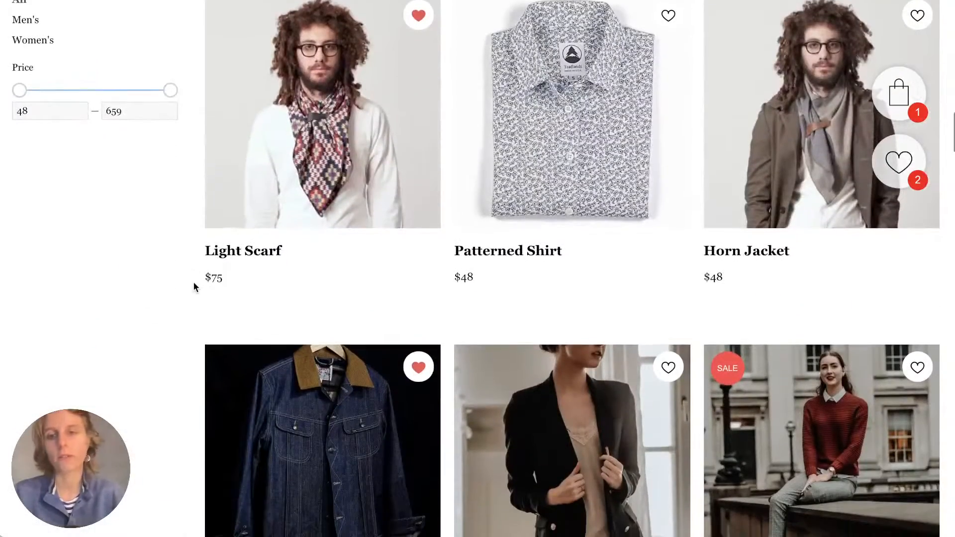
{"action": "scroll", "coordinate": [194, 283], "scroll_direction": "down", "scroll_amount": 15}
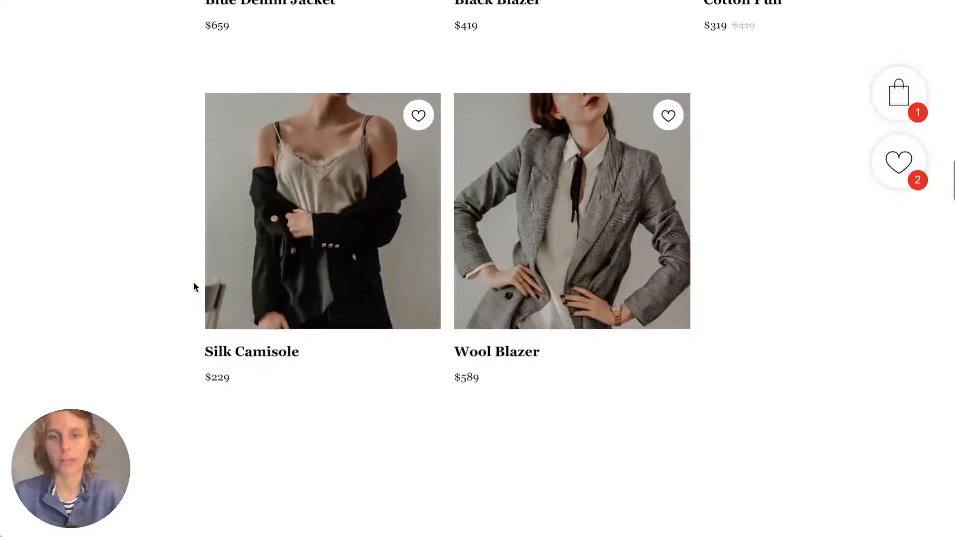
{"action": "scroll", "coordinate": [194, 283], "scroll_direction": "down", "scroll_amount": 20}
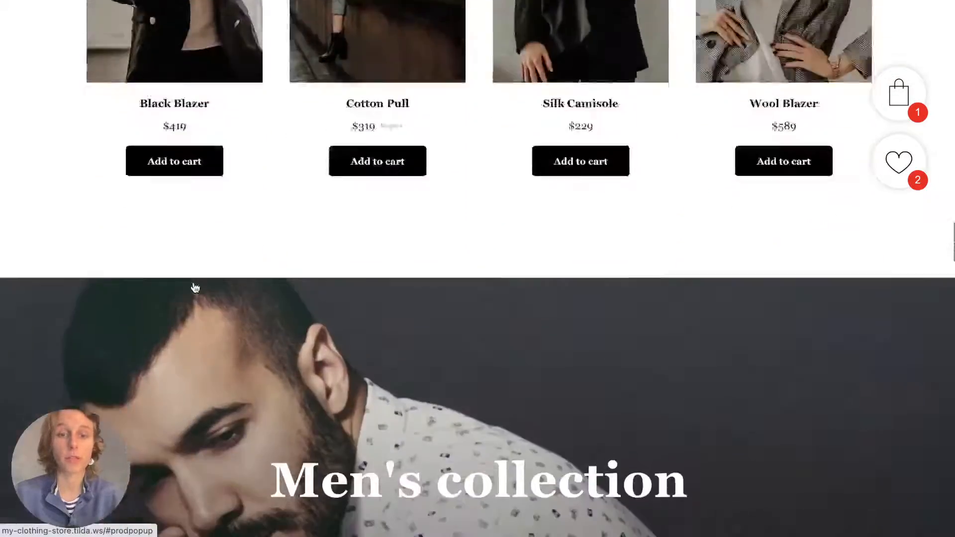
{"action": "scroll", "coordinate": [194, 282], "scroll_direction": "down", "scroll_amount": 8}
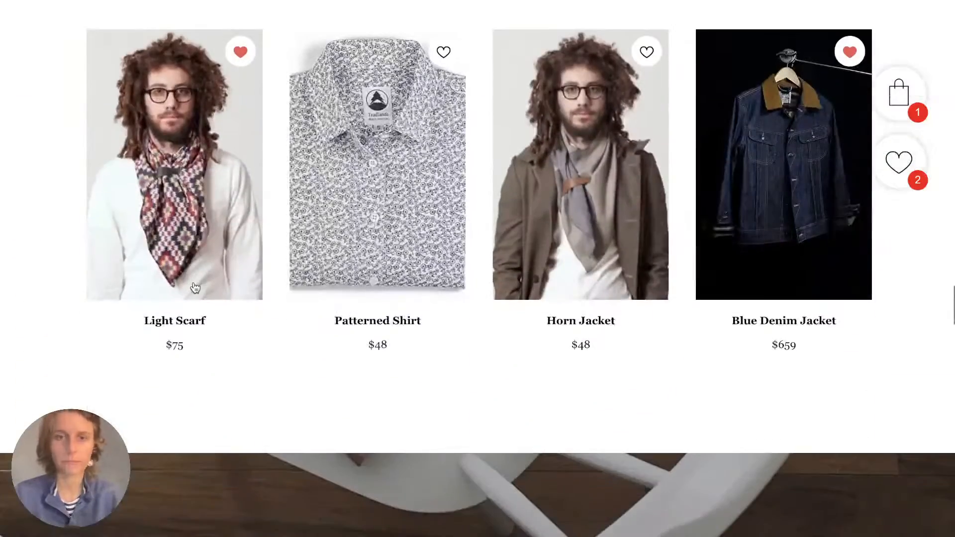
{"action": "scroll", "coordinate": [193, 288], "scroll_direction": "down", "scroll_amount": 10}
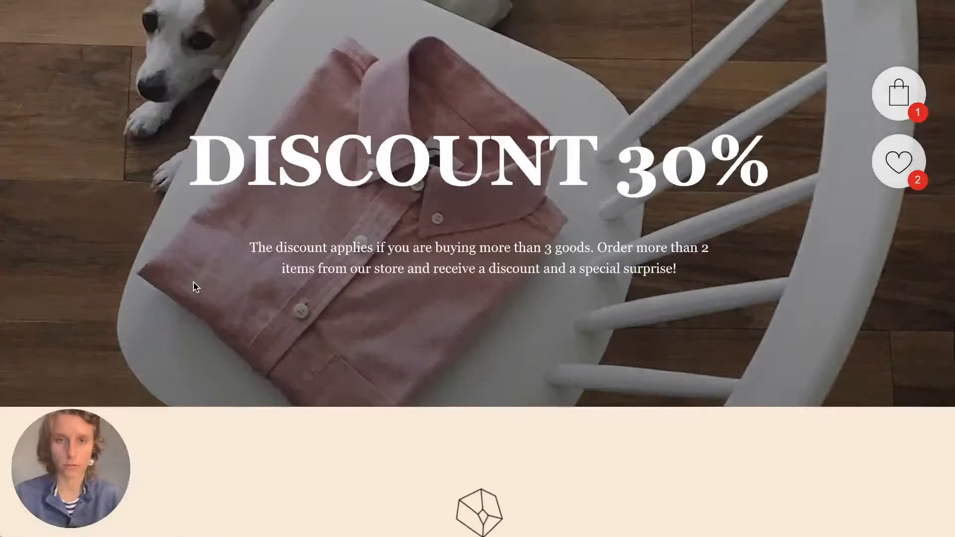
{"action": "scroll", "coordinate": [194, 287], "scroll_direction": "down", "scroll_amount": 5}
{"action": "scroll", "coordinate": [194, 287], "scroll_direction": "down", "scroll_amount": 4}
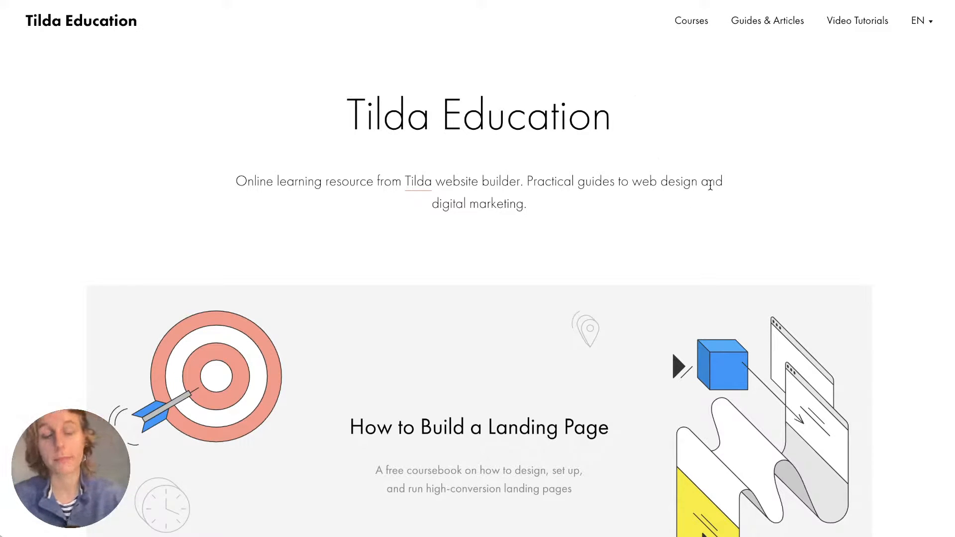
{"action": "scroll", "coordinate": [892, 176], "scroll_direction": "down", "scroll_amount": 2}
{"action": "scroll", "coordinate": [891, 176], "scroll_direction": "down", "scroll_amount": 6}
{"action": "scroll", "coordinate": [891, 176], "scroll_direction": "up", "scroll_amount": 7}
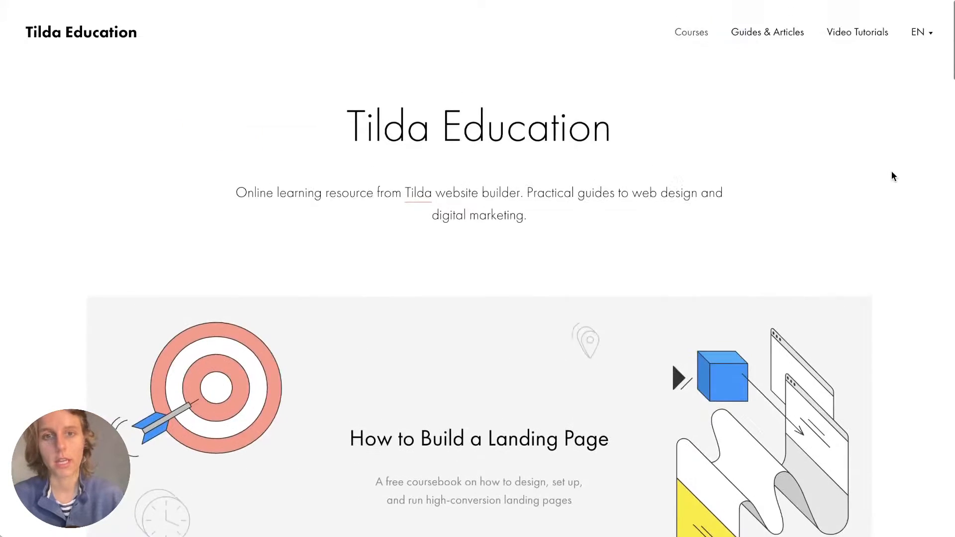
{"action": "scroll", "coordinate": [891, 176], "scroll_direction": "down", "scroll_amount": 10}
{"action": "scroll", "coordinate": [891, 176], "scroll_direction": "down", "scroll_amount": 5}
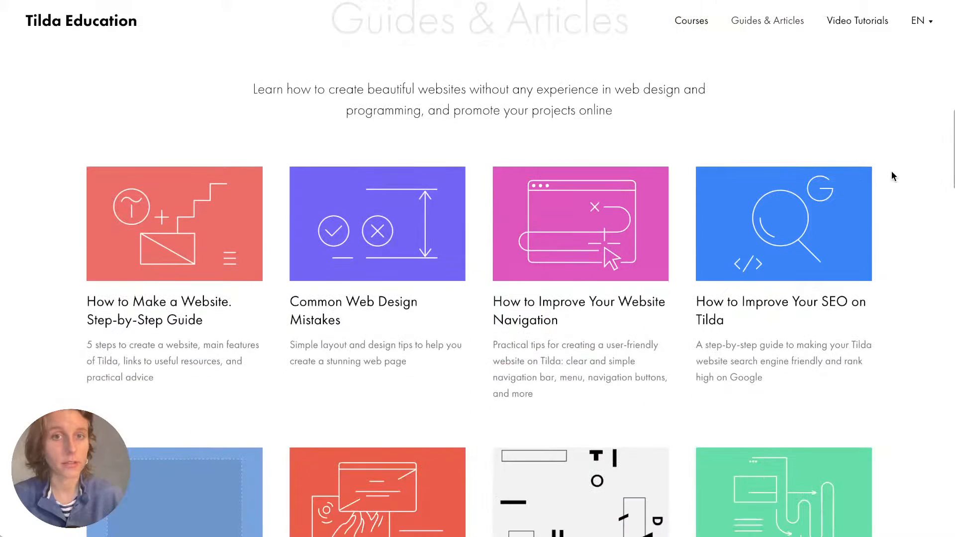
{"action": "scroll", "coordinate": [891, 176], "scroll_direction": "down", "scroll_amount": 1}
{"action": "scroll", "coordinate": [891, 175], "scroll_direction": "up", "scroll_amount": 10}
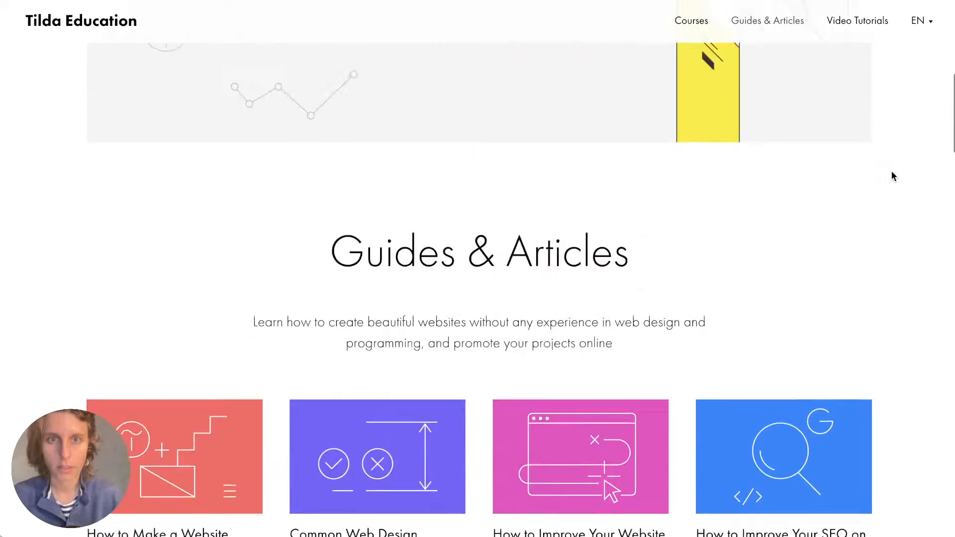
{"action": "scroll", "coordinate": [467, 138], "scroll_direction": "up", "scroll_amount": 3}
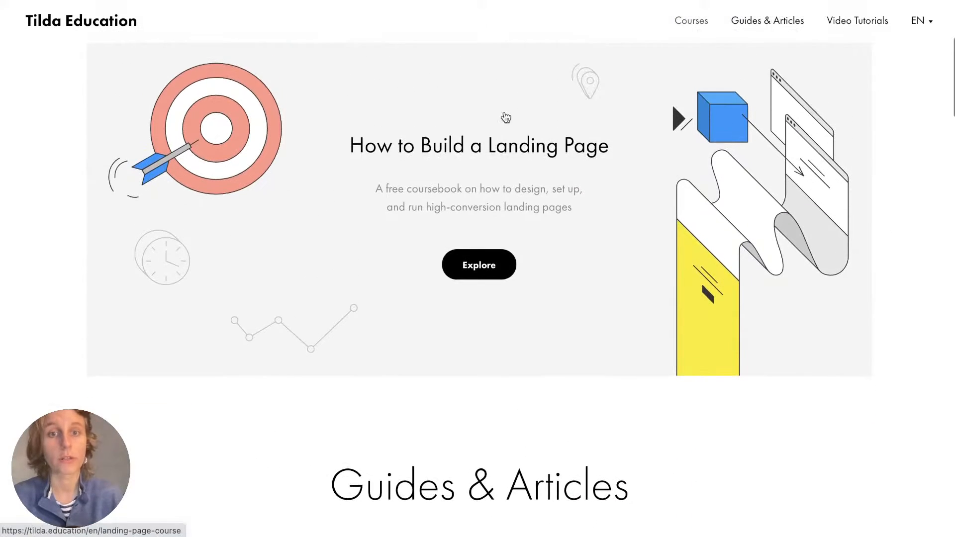
{"action": "scroll", "coordinate": [499, 145], "scroll_direction": "down", "scroll_amount": 20}
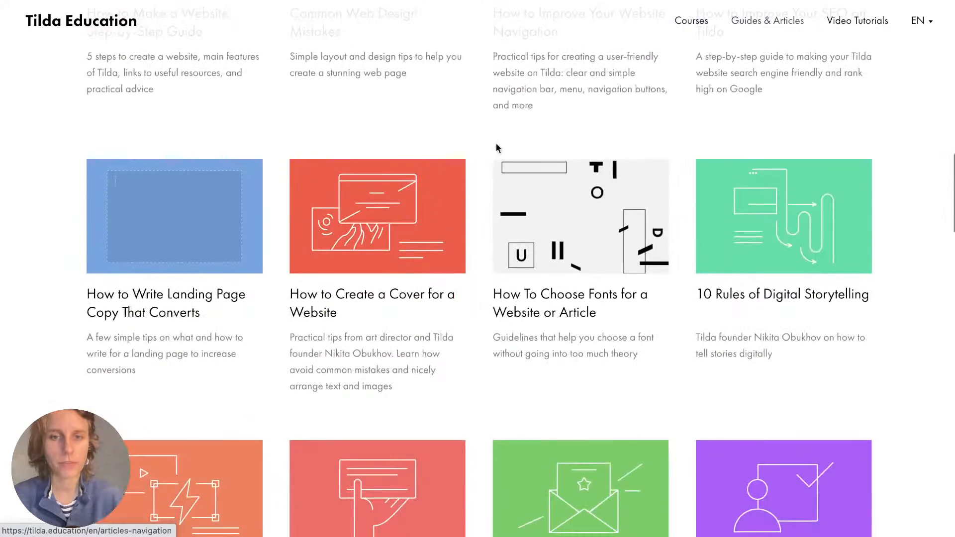
{"action": "scroll", "coordinate": [487, 207], "scroll_direction": "down", "scroll_amount": 1}
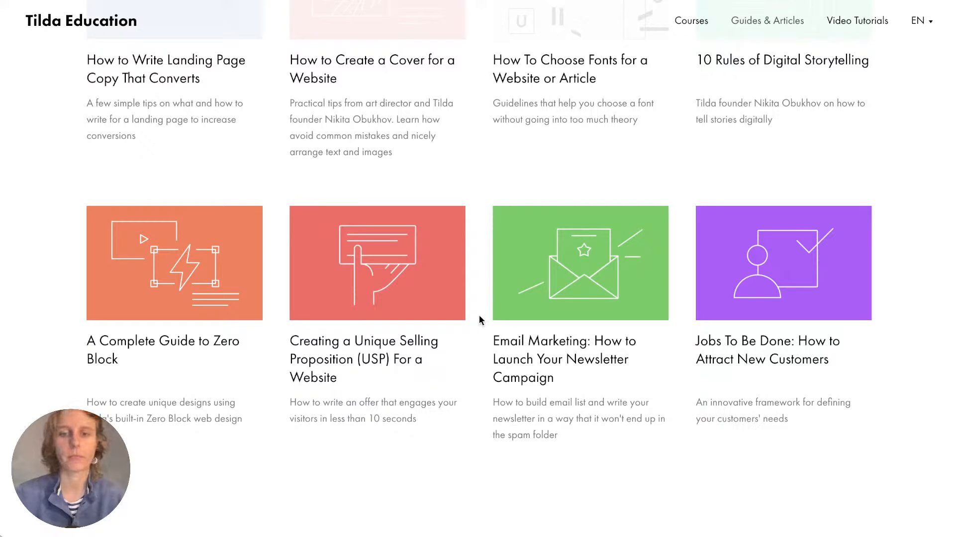
{"action": "scroll", "coordinate": [478, 318], "scroll_direction": "down", "scroll_amount": 10}
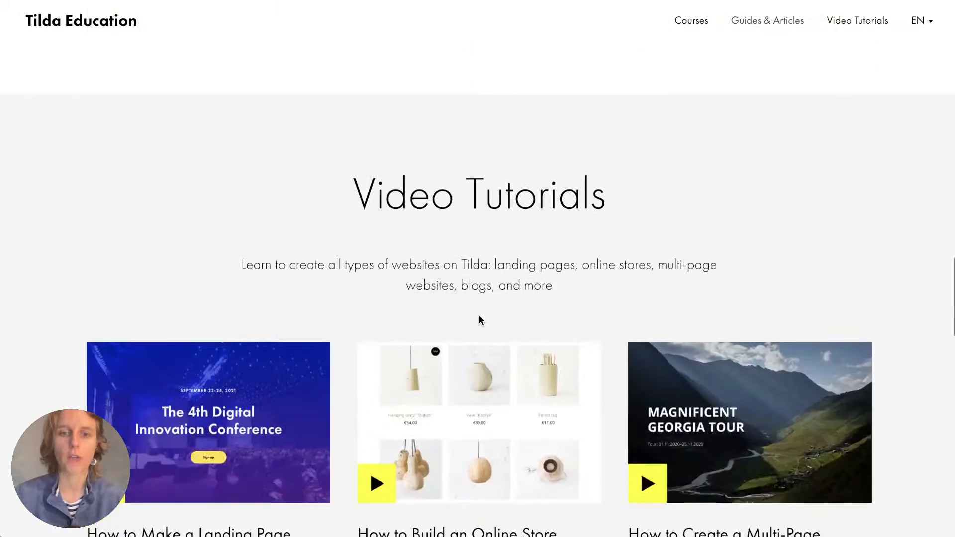
{"action": "scroll", "coordinate": [480, 321], "scroll_direction": "down", "scroll_amount": 15}
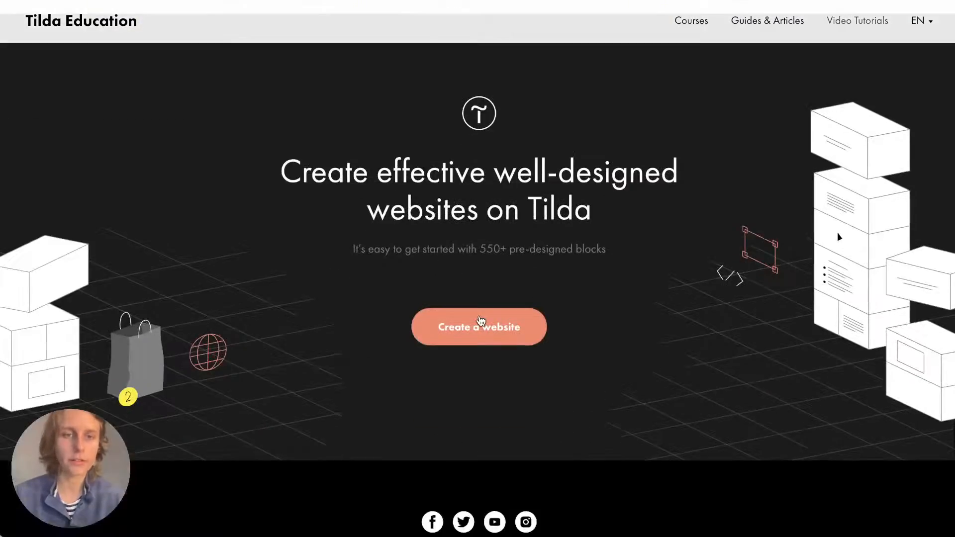
{"action": "scroll", "coordinate": [479, 314], "scroll_direction": "up", "scroll_amount": 15}
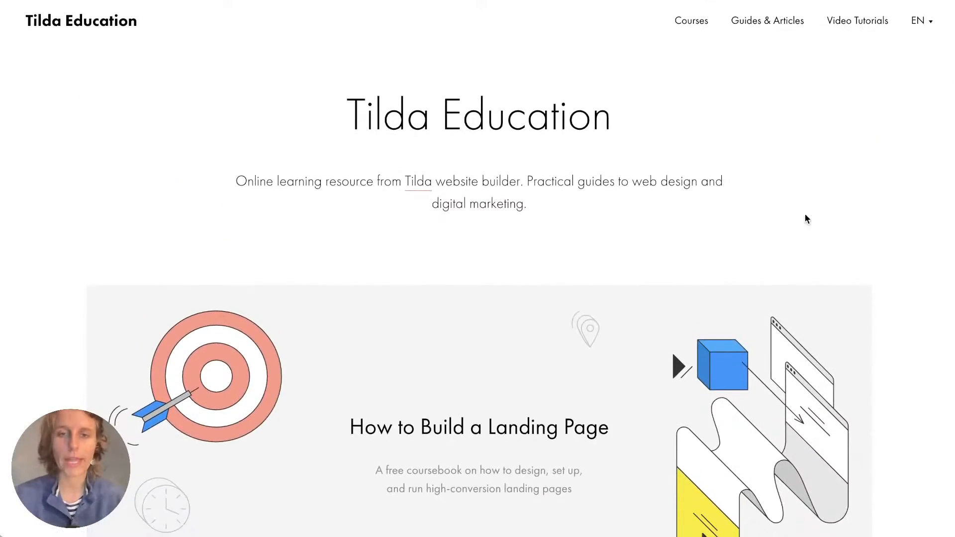
{"action": "scroll", "coordinate": [806, 219], "scroll_direction": "down", "scroll_amount": 1}
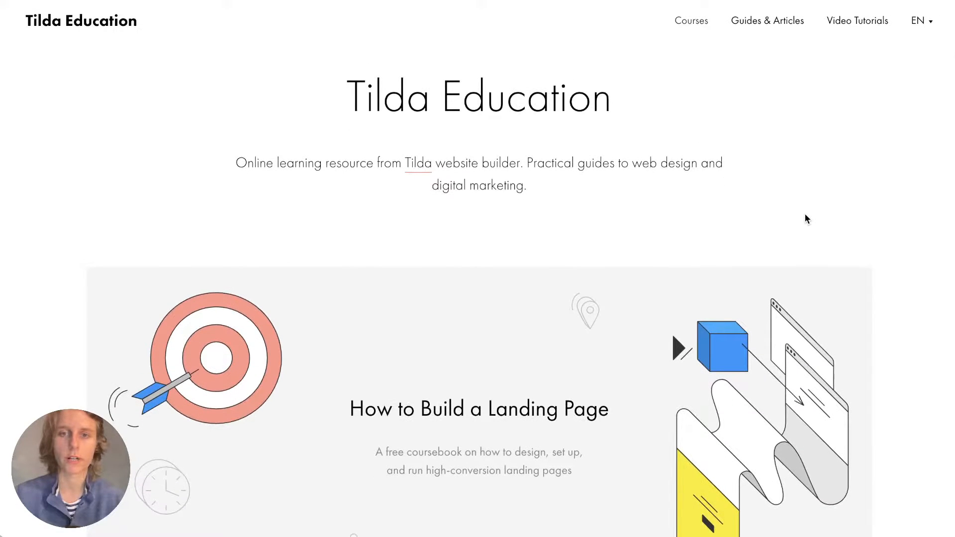
{"action": "scroll", "coordinate": [892, 216], "scroll_direction": "up", "scroll_amount": 1}
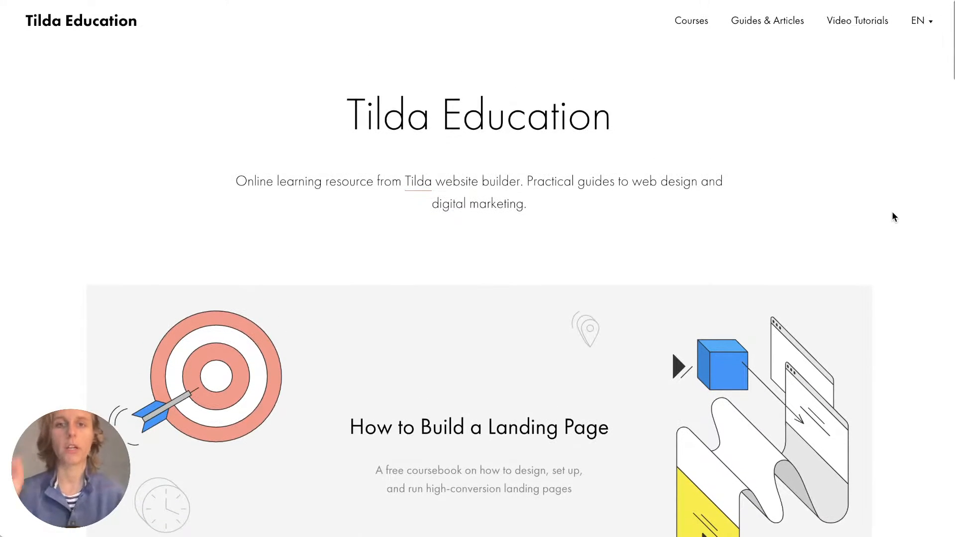